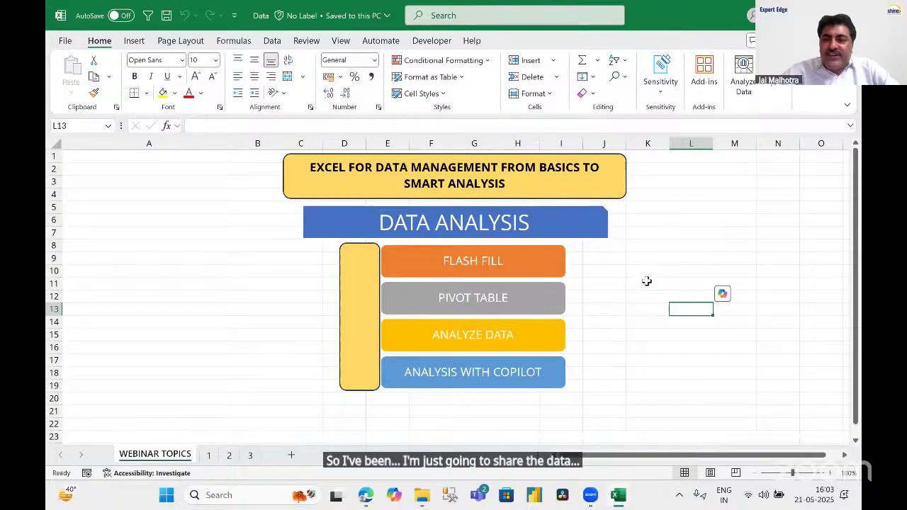
Look over the Data Analysis agenda shapes, then move to sheet 1 with the employee table.
{"action": "left_click", "coordinate": [613, 360]}
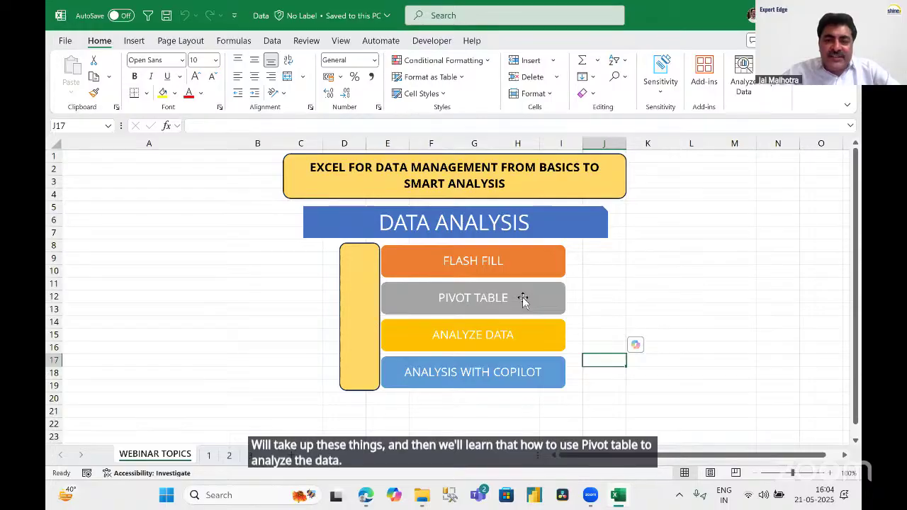
{"action": "left_click", "coordinate": [532, 338]}
{"action": "left_click", "coordinate": [677, 333]}
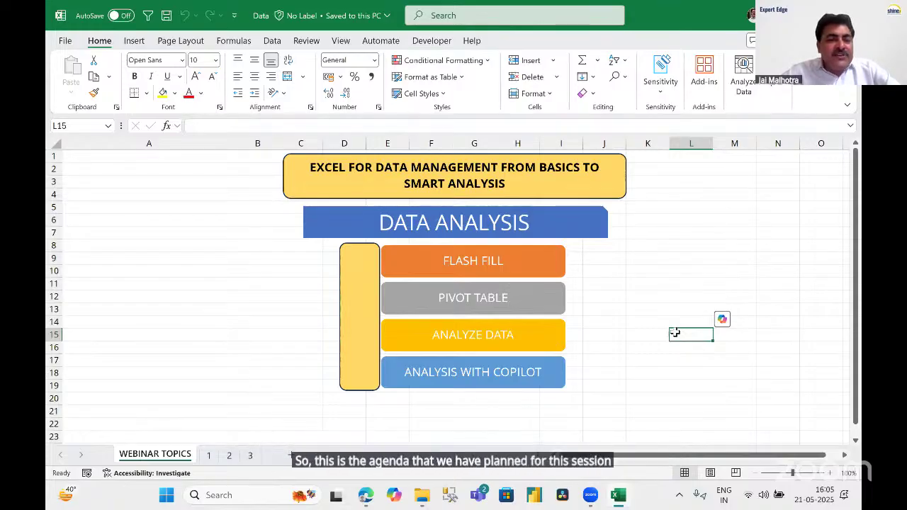
{"action": "left_click", "coordinate": [636, 284]}
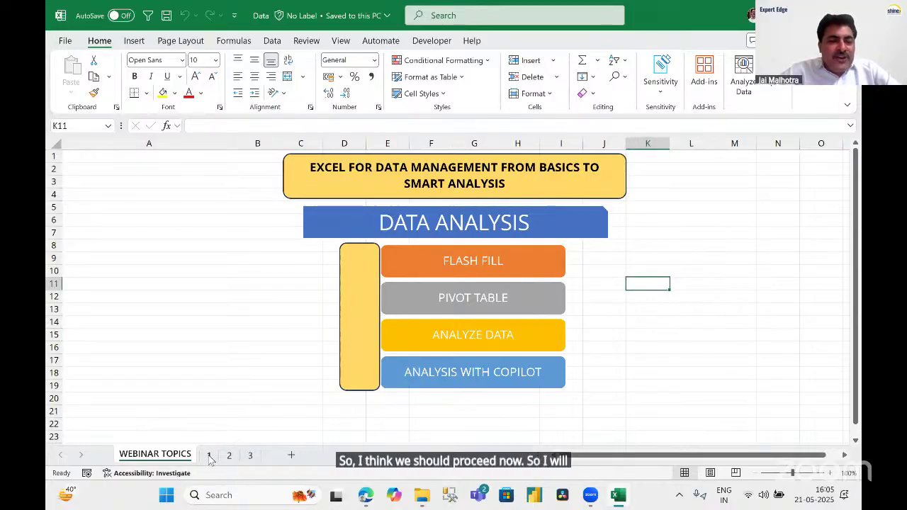
{"action": "left_click", "coordinate": [209, 457]}
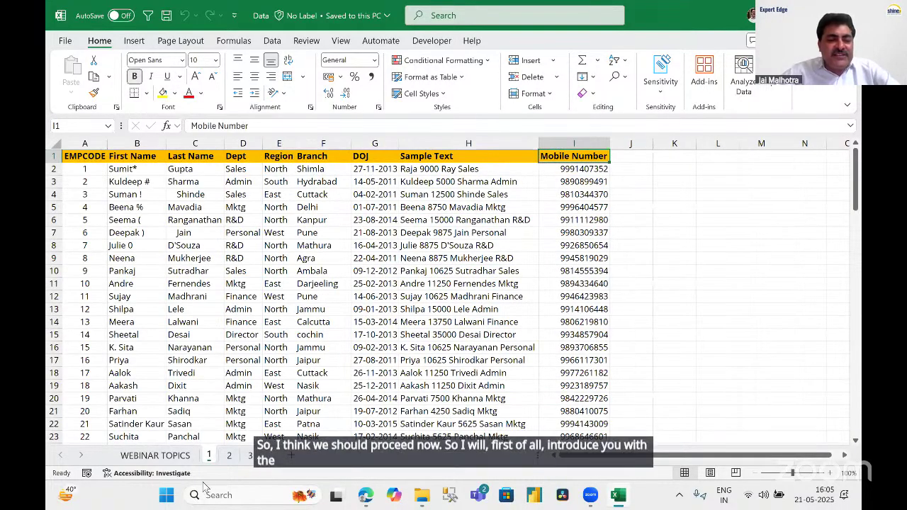
{"action": "left_click", "coordinate": [638, 347]}
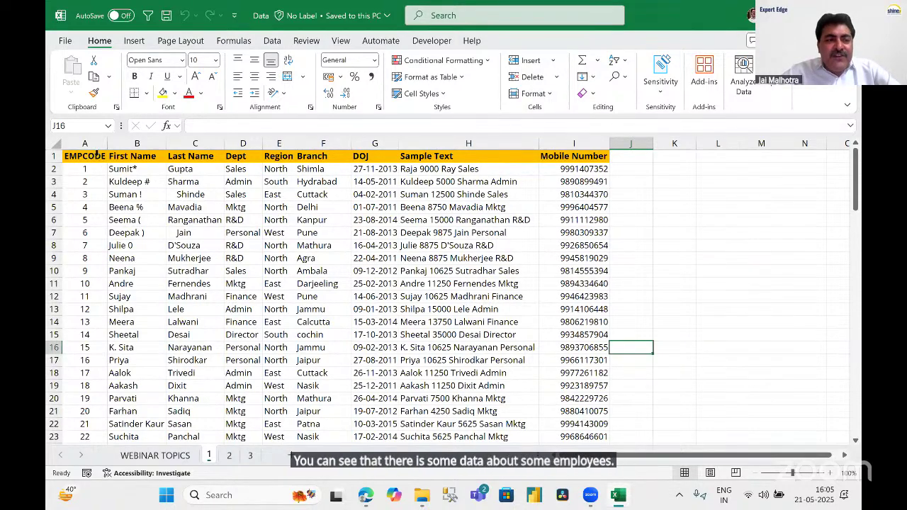
{"action": "left_click", "coordinate": [88, 143]}
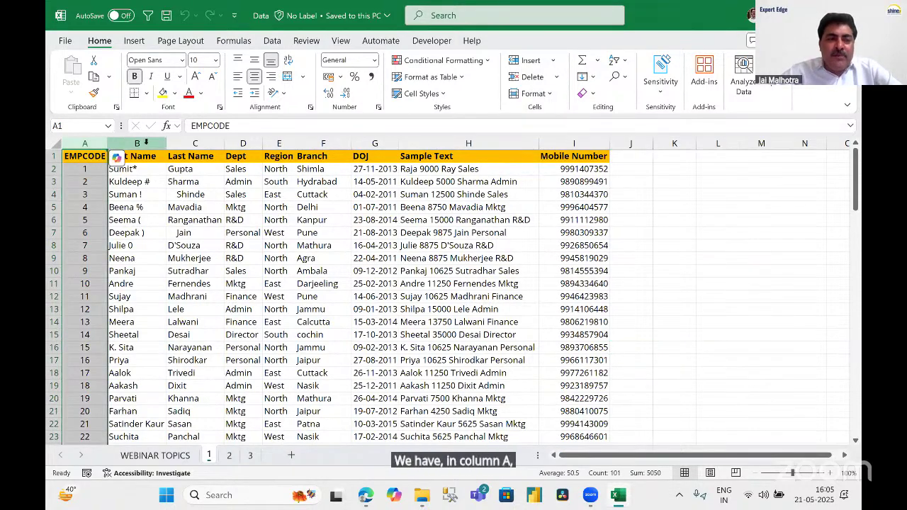
{"action": "left_click", "coordinate": [137, 143]}
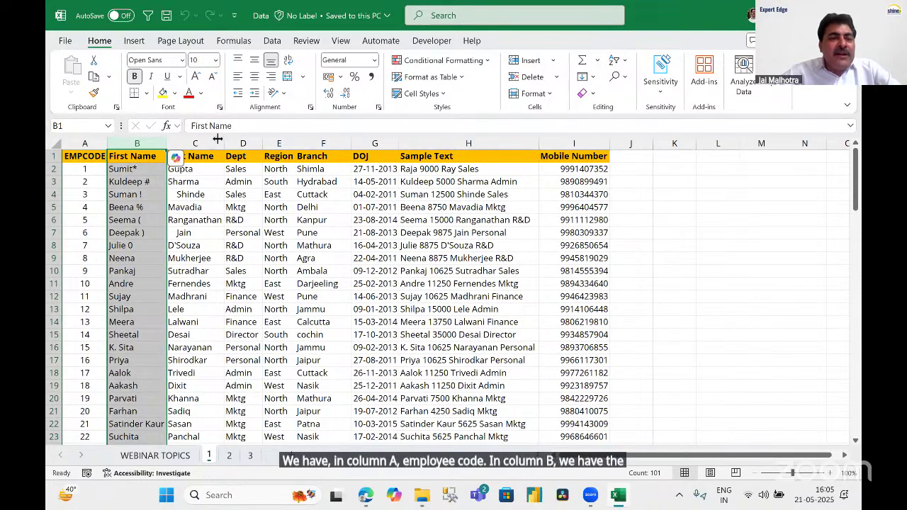
{"action": "left_click", "coordinate": [213, 142]}
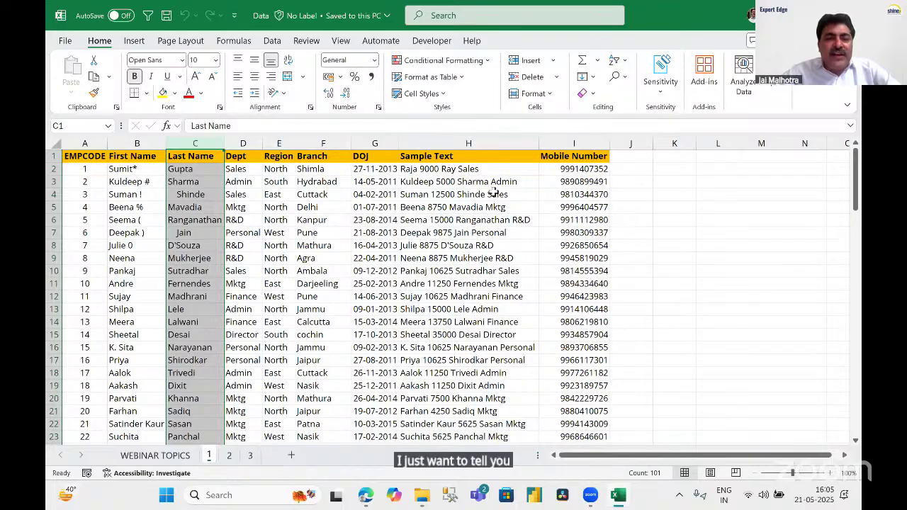
{"action": "left_click", "coordinate": [630, 168]}
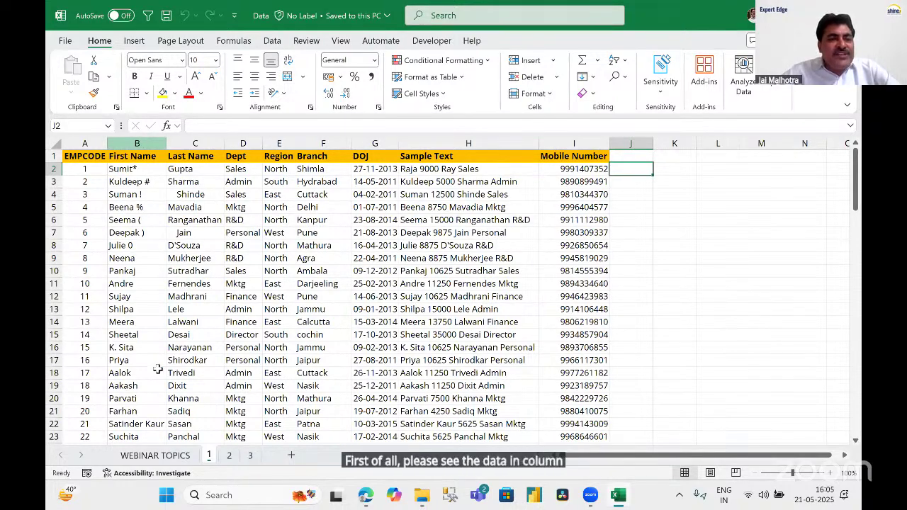
{"action": "left_click", "coordinate": [137, 143]}
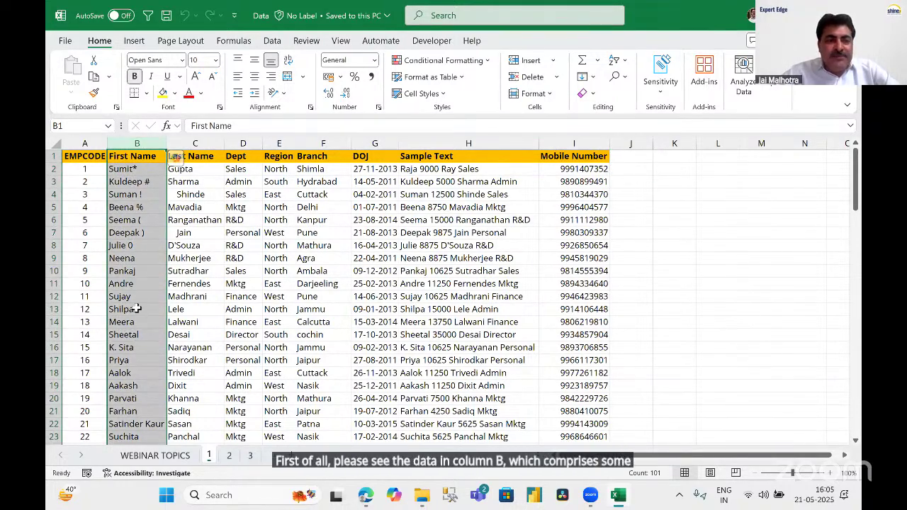
{"action": "left_click", "coordinate": [142, 172]}
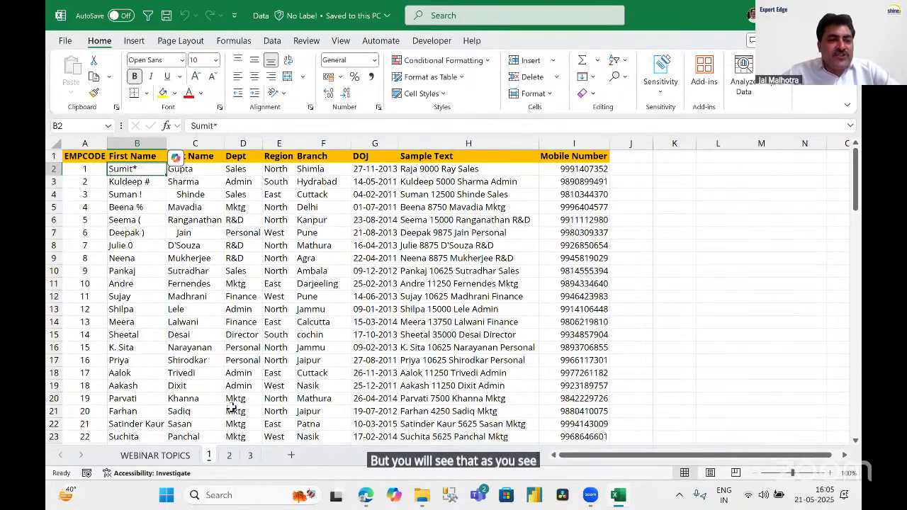
{"action": "key", "text": "F2"}
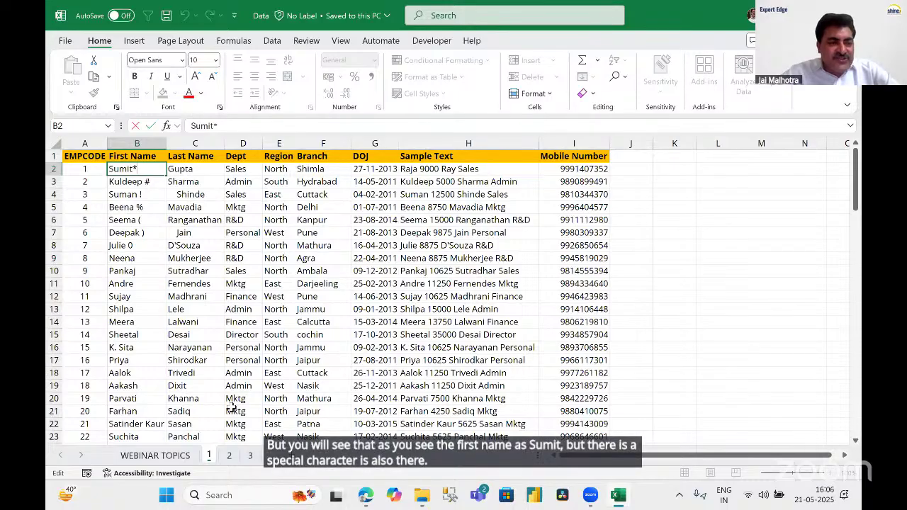
{"action": "left_click", "coordinate": [141, 182]}
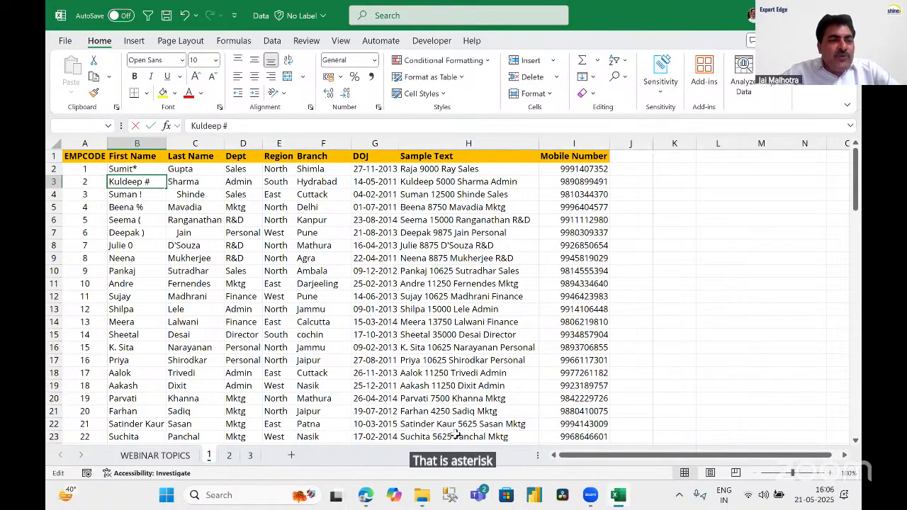
{"action": "key", "text": "F2"}
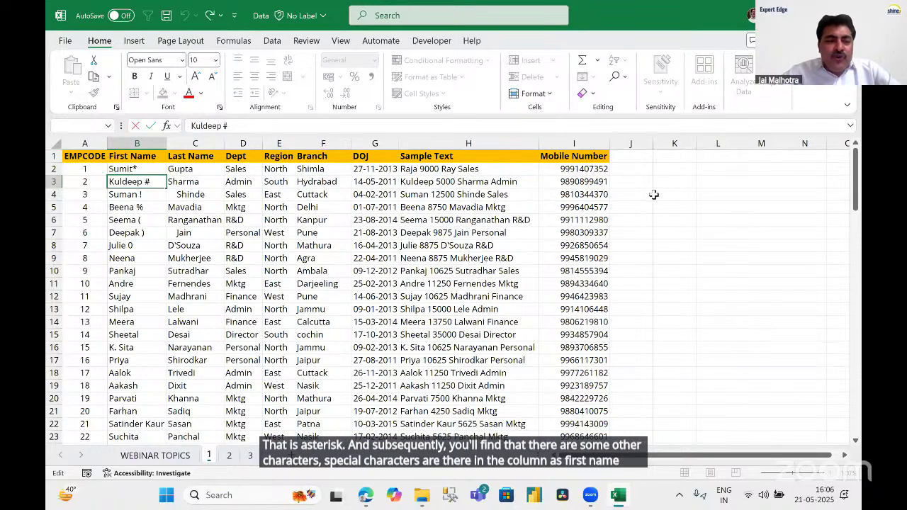
{"action": "key", "text": "Escape"}
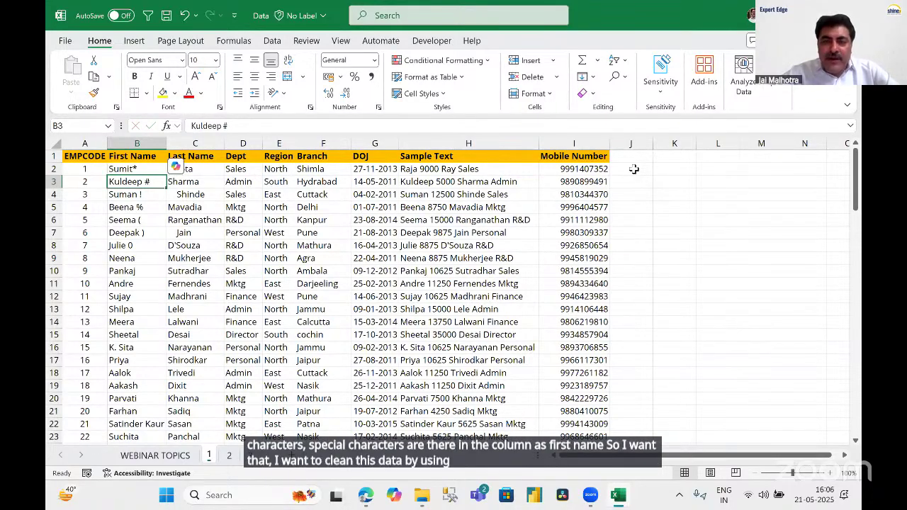
{"action": "left_click", "coordinate": [634, 168]}
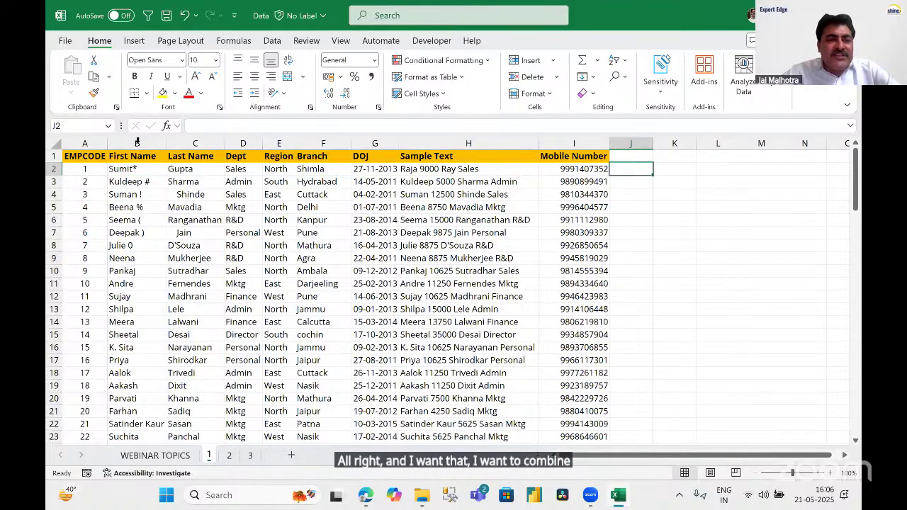
{"action": "left_click", "coordinate": [137, 142]}
{"action": "left_click", "coordinate": [196, 142]}
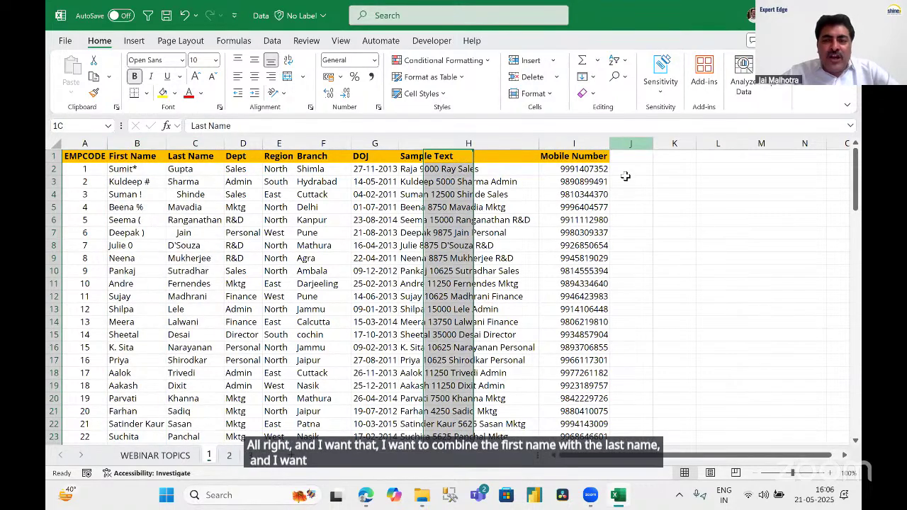
{"action": "left_click", "coordinate": [630, 144]}
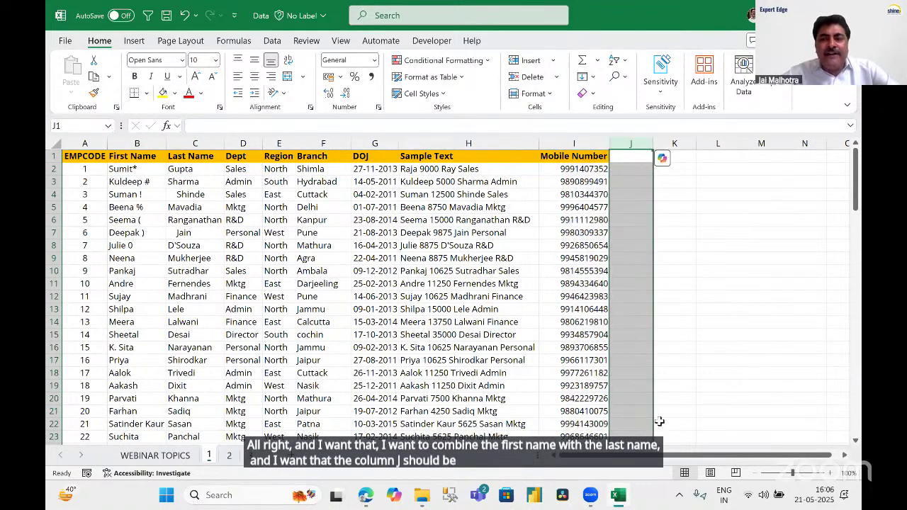
Enter the first employee's first and last name in capitals in J2, dropping the special character.
{"action": "key", "text": "Down"}
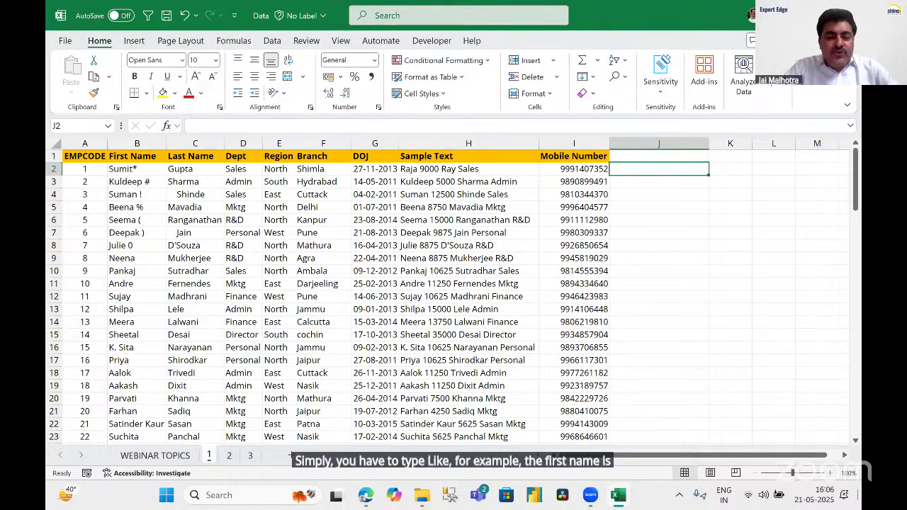
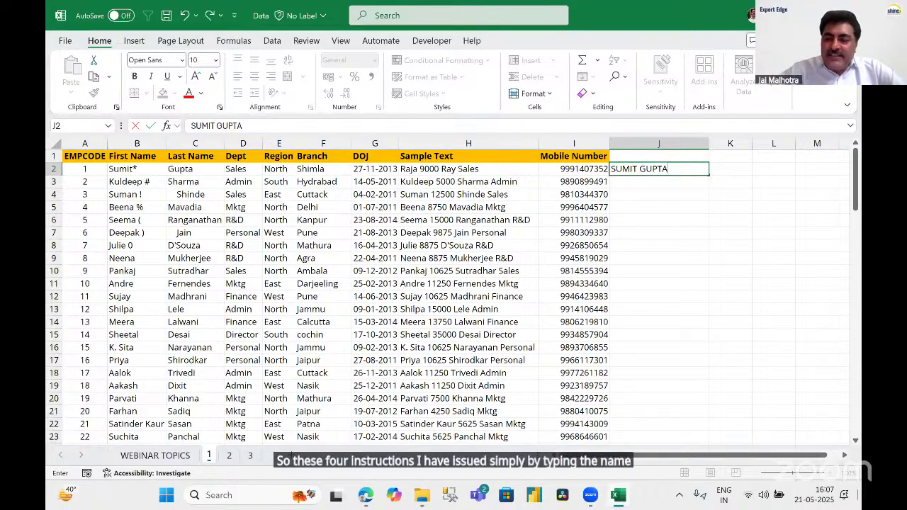
{"action": "key", "text": "Return"}
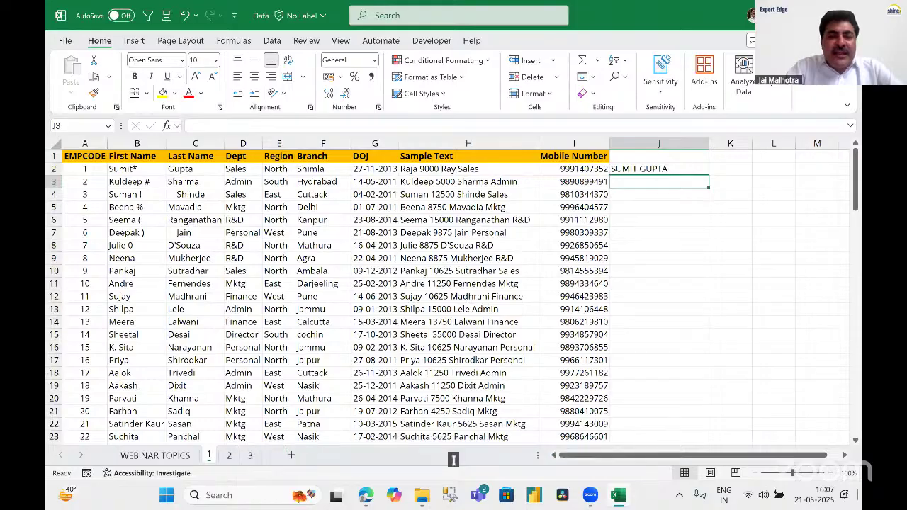
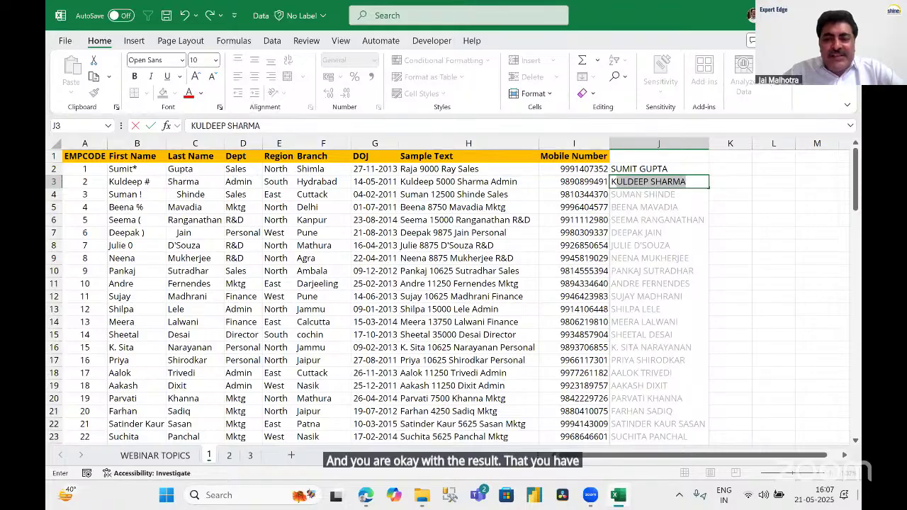
Enter the second employee's full name in J3, accept Flash Fill for all rows, and autofit column J.
{"action": "key", "text": "Return"}
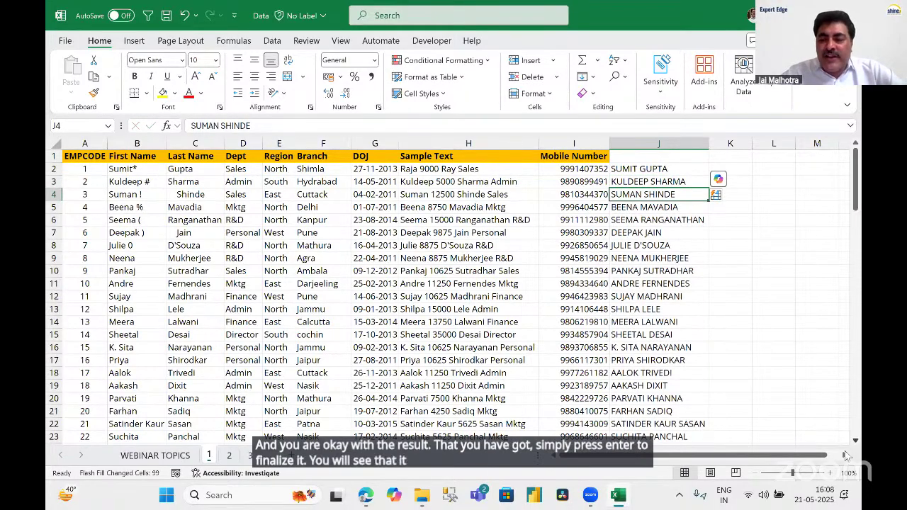
{"action": "left_click", "coordinate": [846, 456]}
{"action": "left_click", "coordinate": [845, 456]}
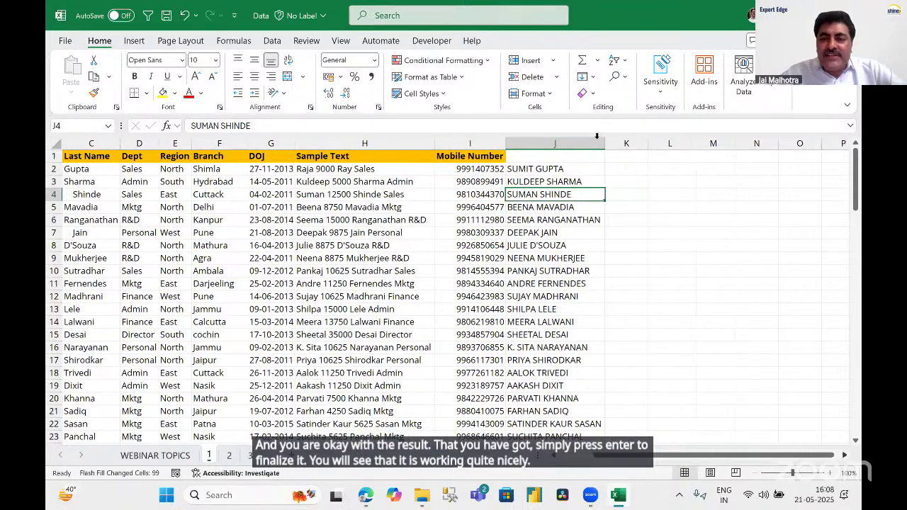
{"action": "double_click", "coordinate": [597, 136]}
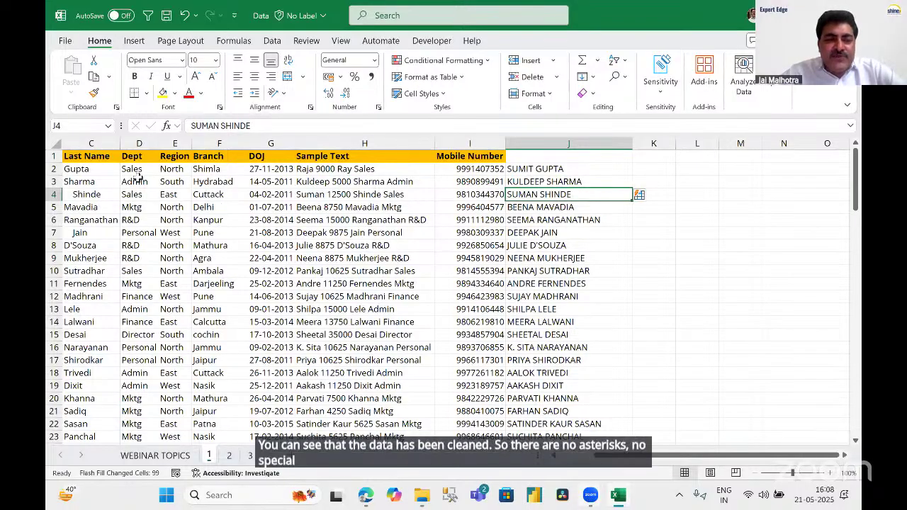
{"action": "scroll", "coordinate": [138, 178], "scroll_direction": "left", "scroll_amount": 3}
{"action": "left_click_drag", "start_coordinate": [124, 169], "coordinate": [135, 258]}
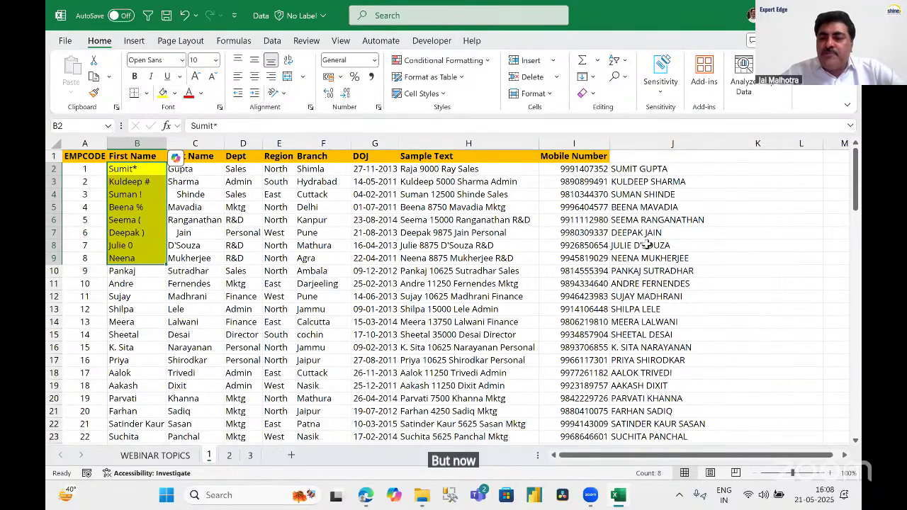
{"action": "left_click_drag", "start_coordinate": [647, 168], "coordinate": [646, 245]}
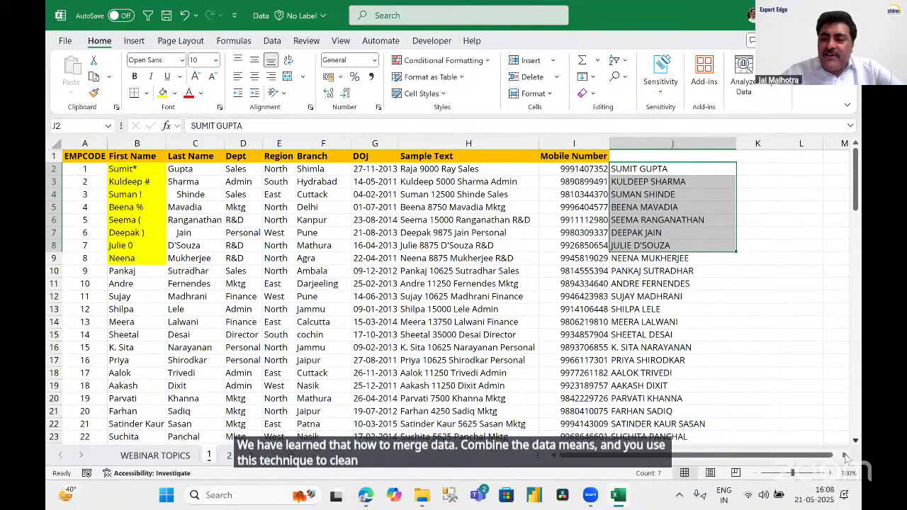
{"action": "left_click", "coordinate": [844, 456]}
{"action": "left_click", "coordinate": [844, 456]}
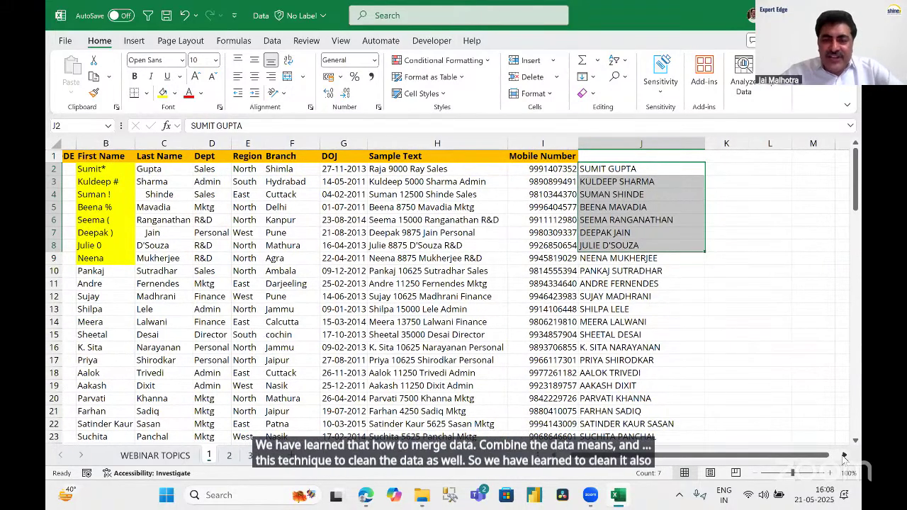
{"action": "left_click", "coordinate": [844, 456]}
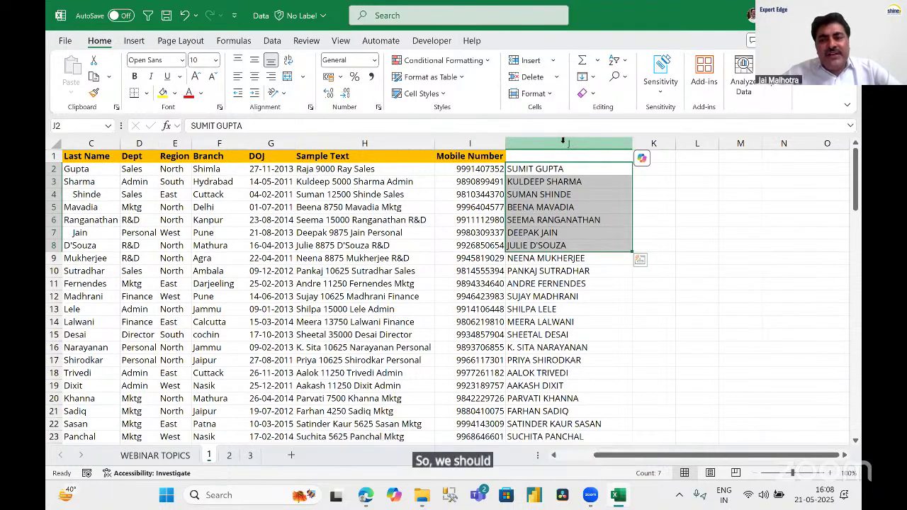
{"action": "left_click", "coordinate": [564, 142]}
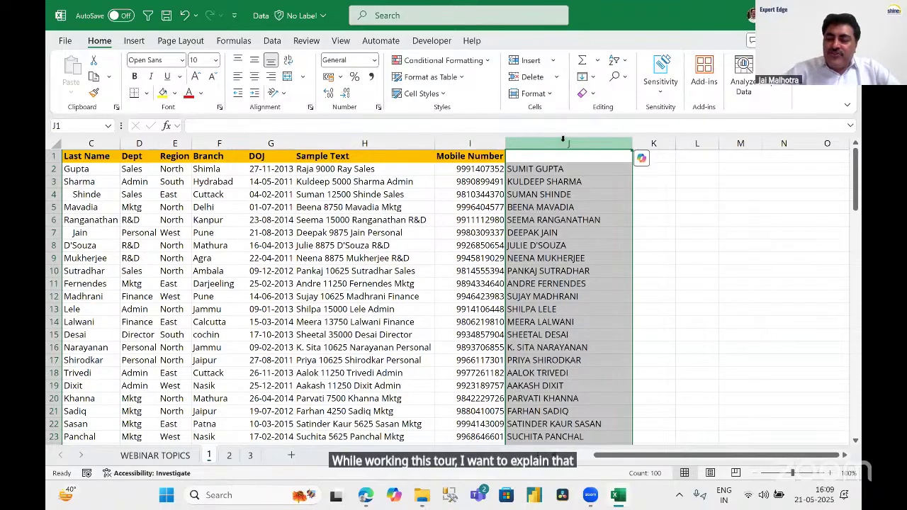
Clear column J and review the Sample Text entries in column H.
{"action": "key", "text": "Delete"}
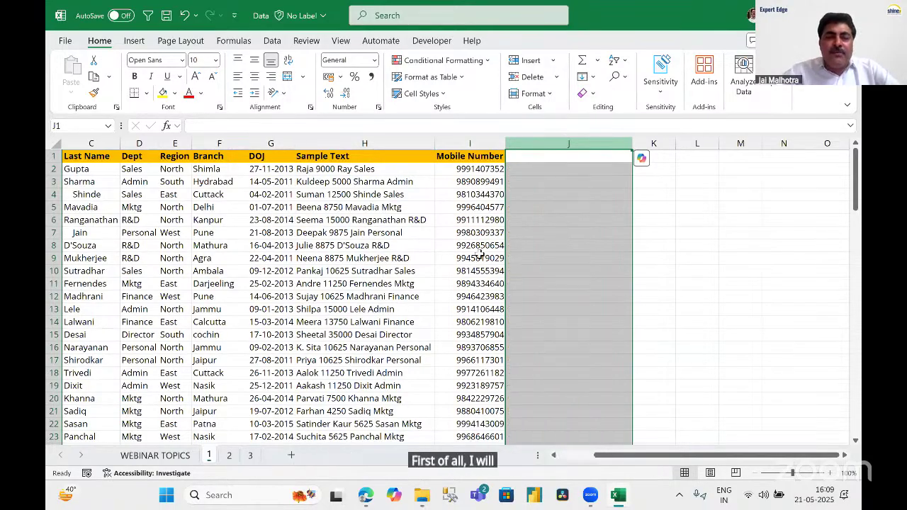
{"action": "left_click", "coordinate": [549, 170]}
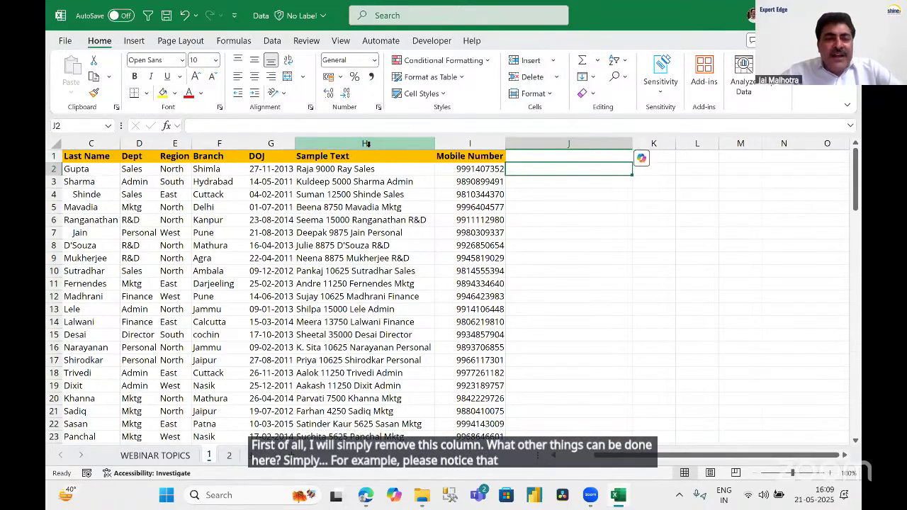
{"action": "left_click", "coordinate": [370, 144]}
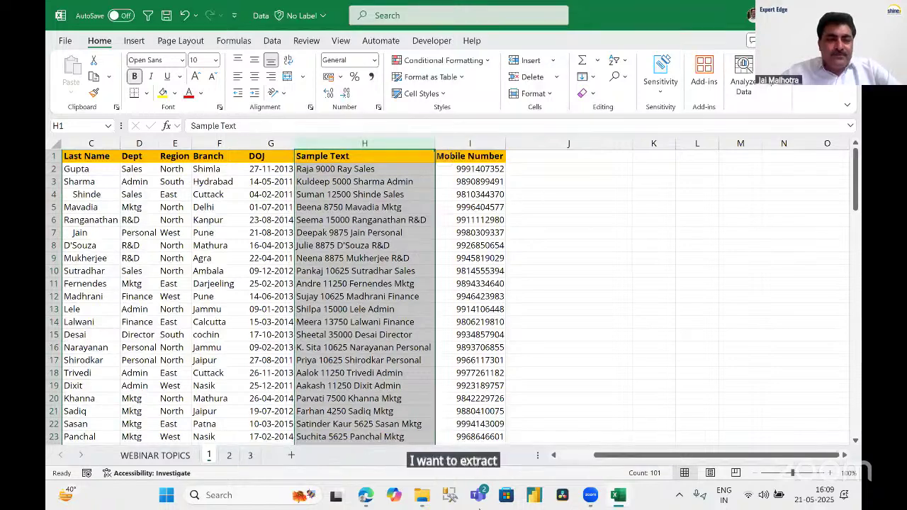
{"action": "left_click", "coordinate": [569, 169]}
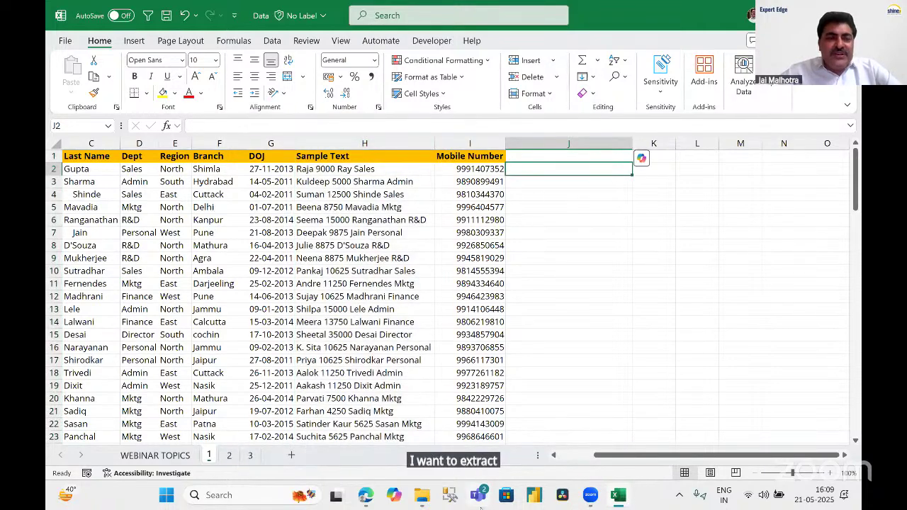
{"action": "left_click", "coordinate": [349, 169]}
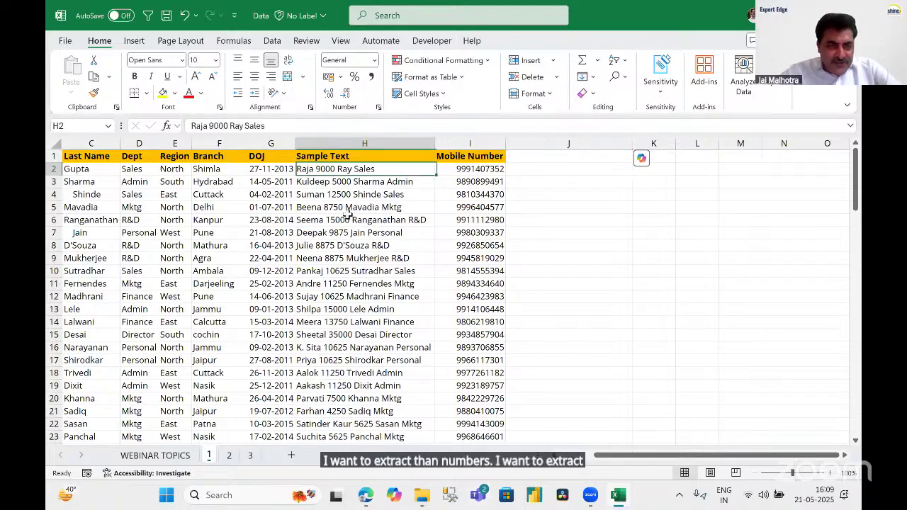
{"action": "key", "text": "Down"}
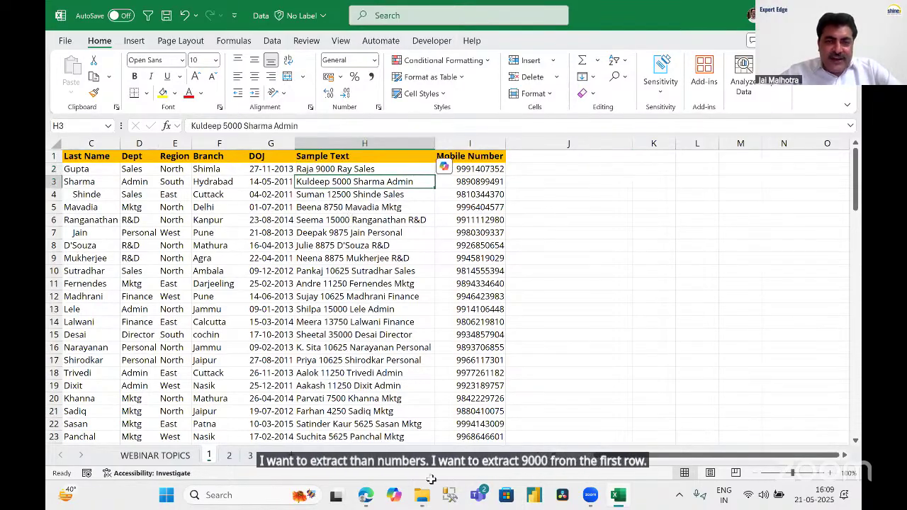
{"action": "left_click", "coordinate": [369, 198]}
Enter the amounts 9000, 5000 and 12500 into J2, J3 and J4.
{"action": "left_click", "coordinate": [564, 171]}
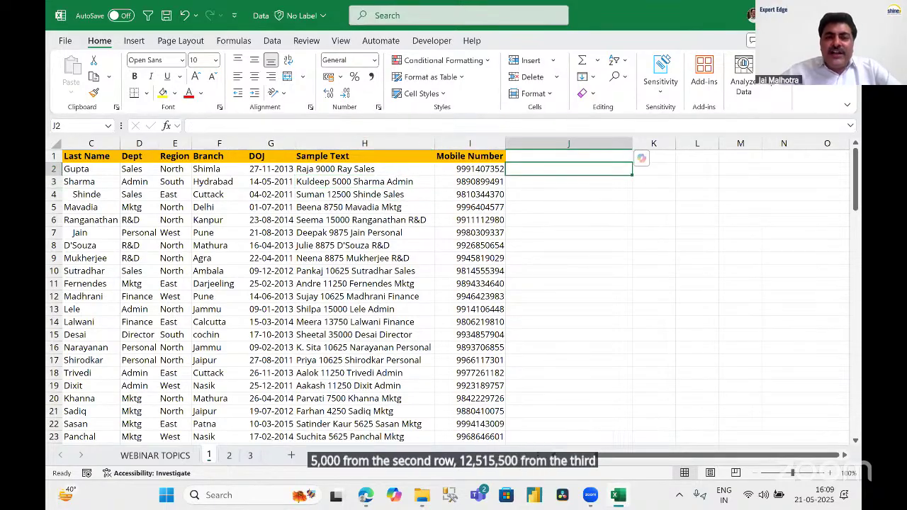
{"action": "type", "text": "9"}
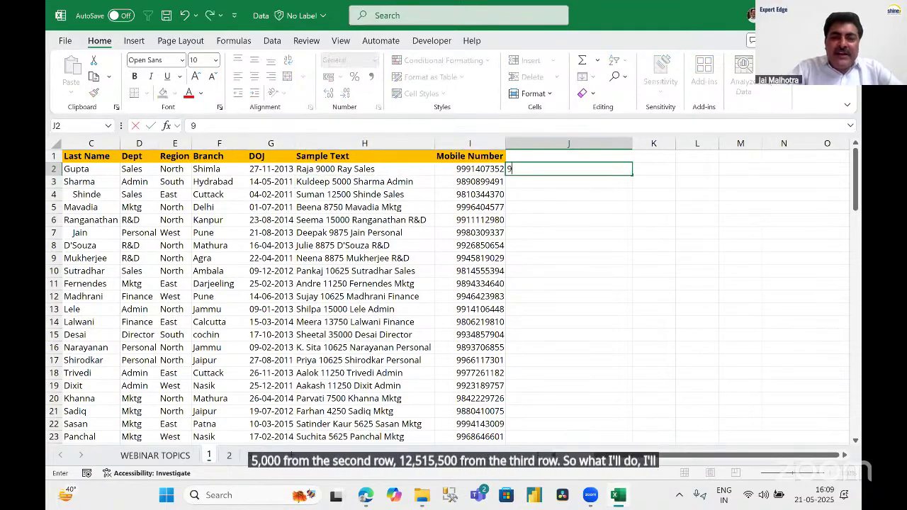
{"action": "type", "text": "000"}
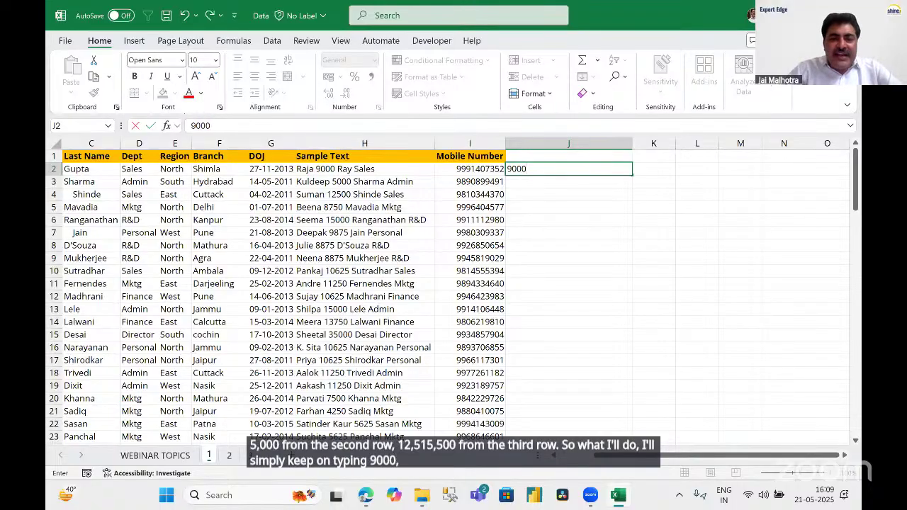
{"action": "key", "text": "Return"}
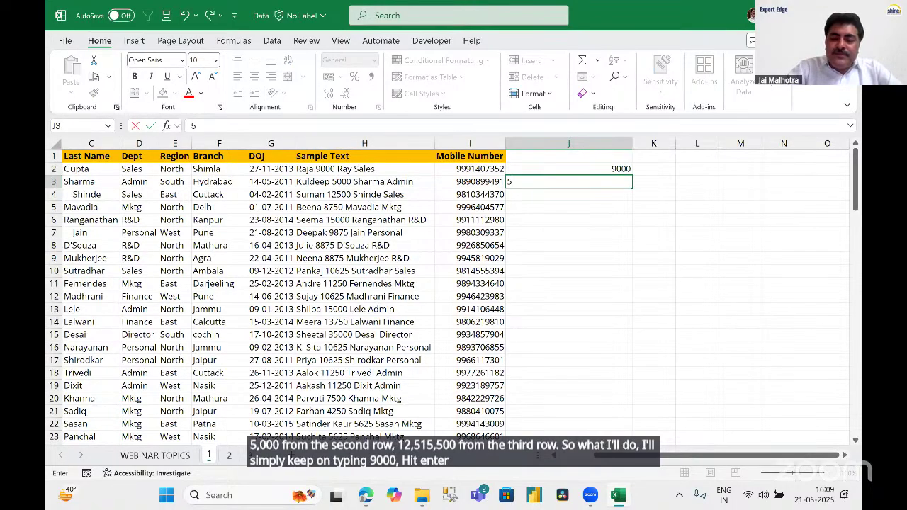
{"action": "type", "text": "5000"}
{"action": "key", "text": "Return"}
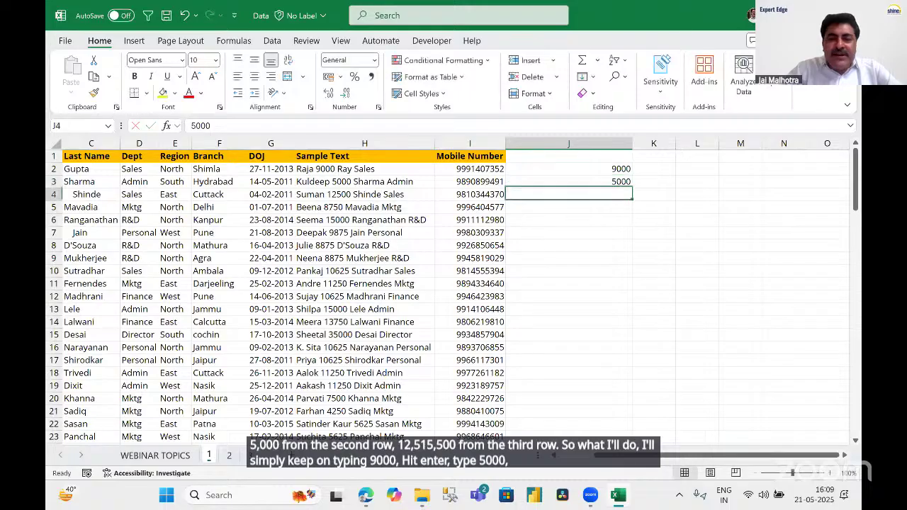
{"action": "type", "text": "125"}
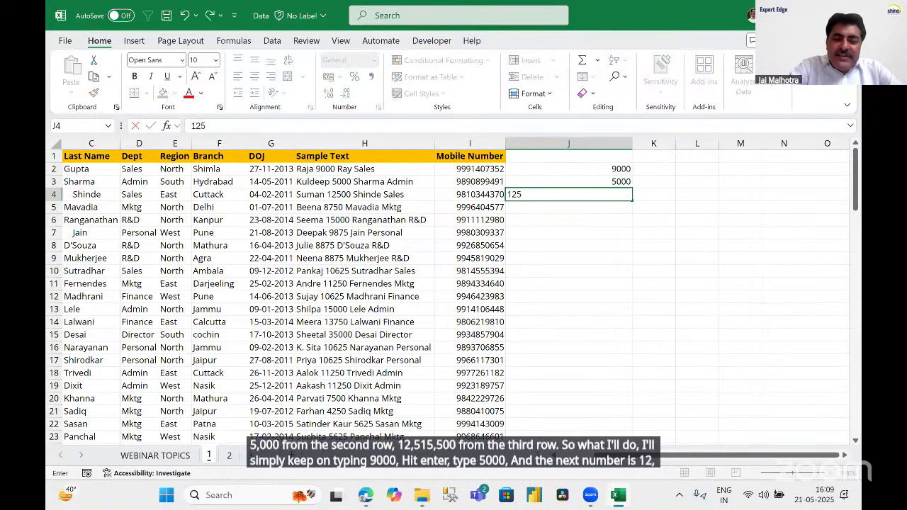
{"action": "type", "text": "00"}
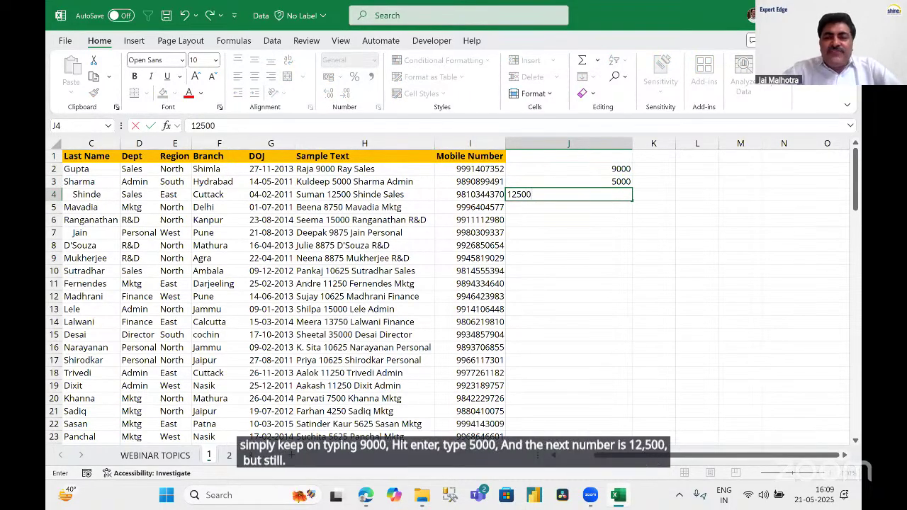
{"action": "key", "text": "Return"}
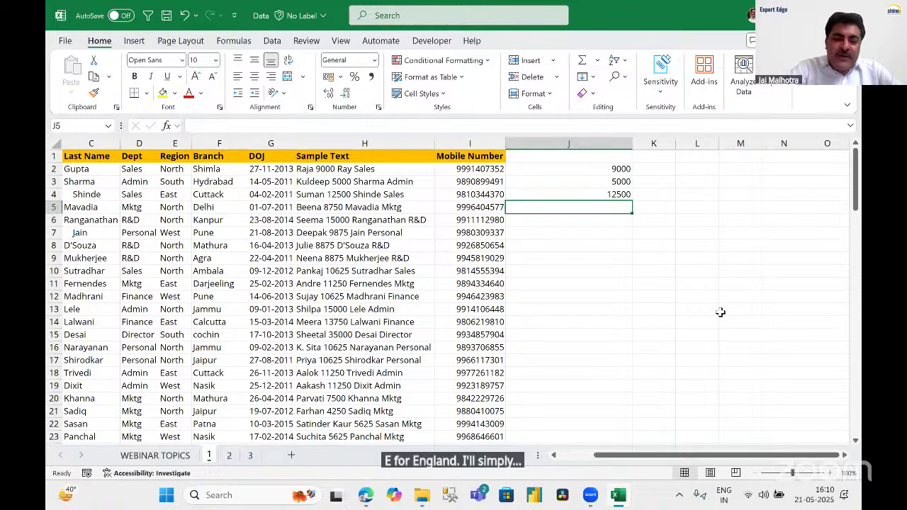
Flash Fill the remaining amounts down column J with Ctrl+E and compare them to Sample Text.
{"action": "key", "text": "ctrl+e"}
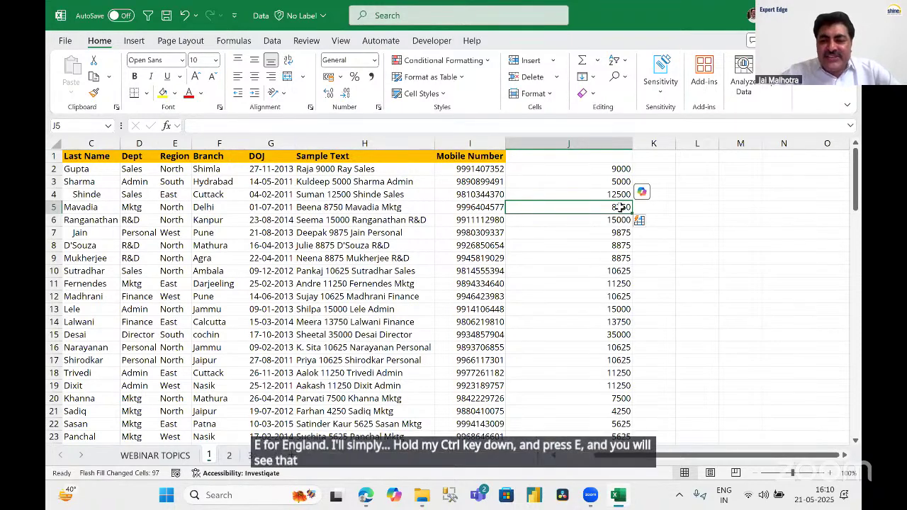
{"action": "left_click", "coordinate": [622, 347], "text": "shift"}
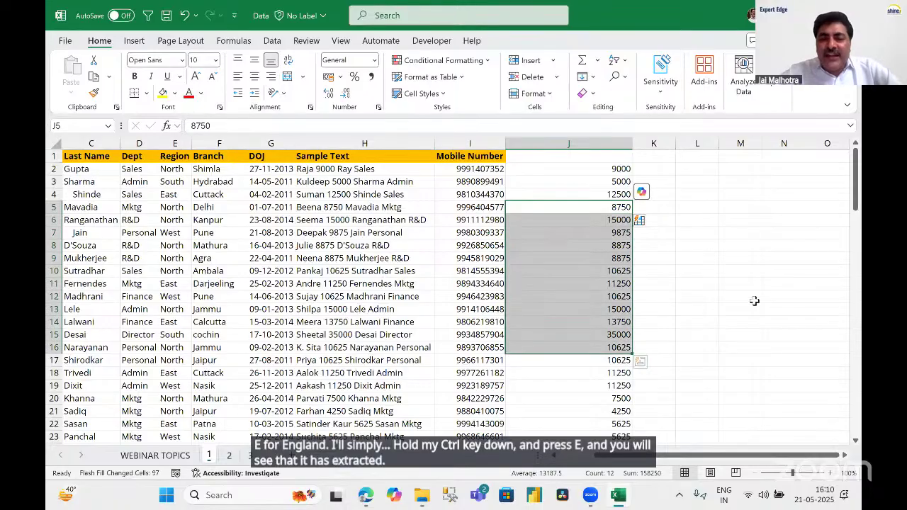
{"action": "left_click", "coordinate": [365, 143]}
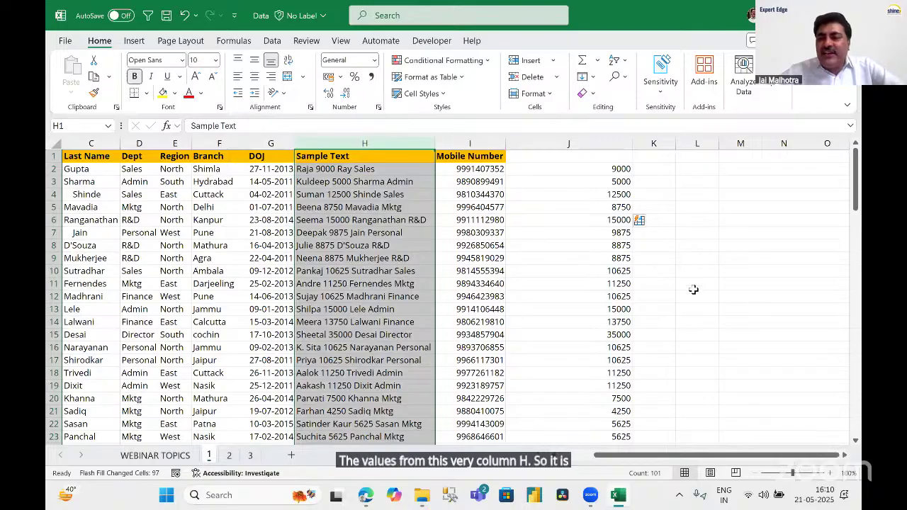
Select all of column J and delete the extracted amounts.
{"action": "key", "text": "Right"}
{"action": "key", "text": "Right"}
{"action": "key", "text": "ctrl+space"}
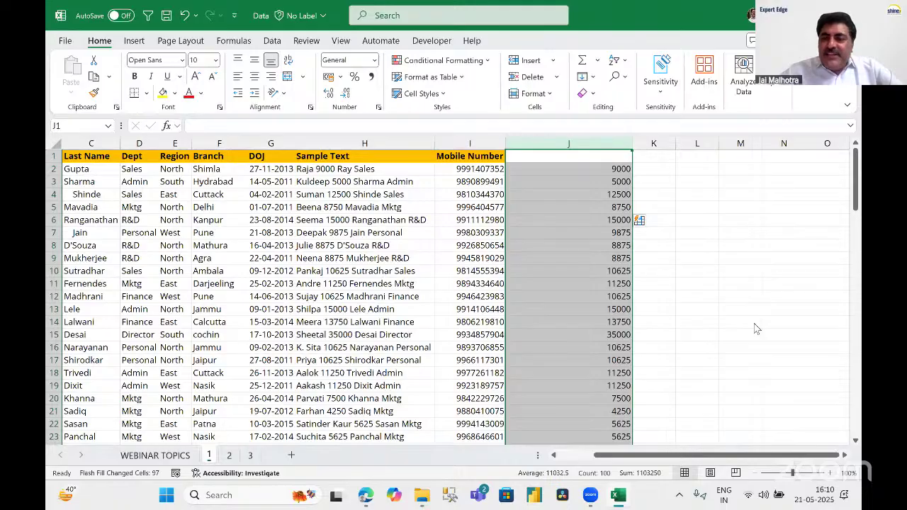
{"action": "key", "text": "alt+Tab"}
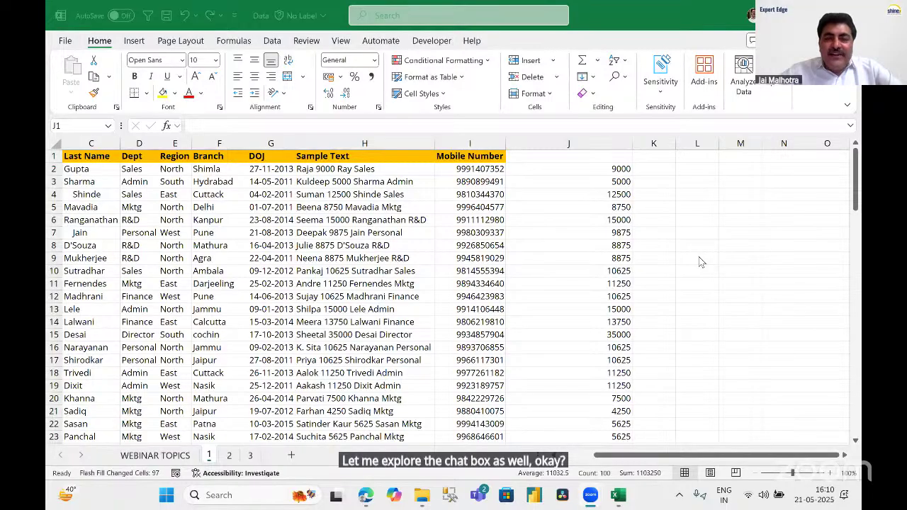
{"action": "key", "text": "alt+Tab"}
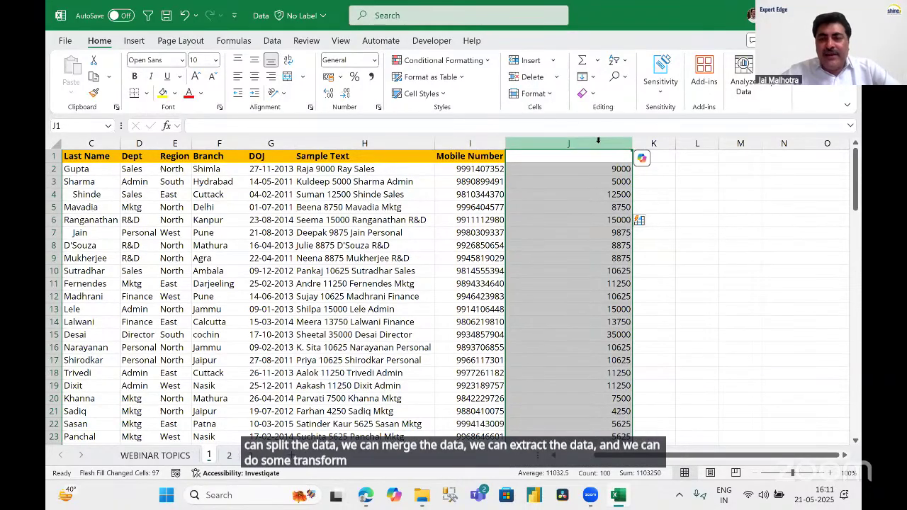
{"action": "key", "text": "Delete"}
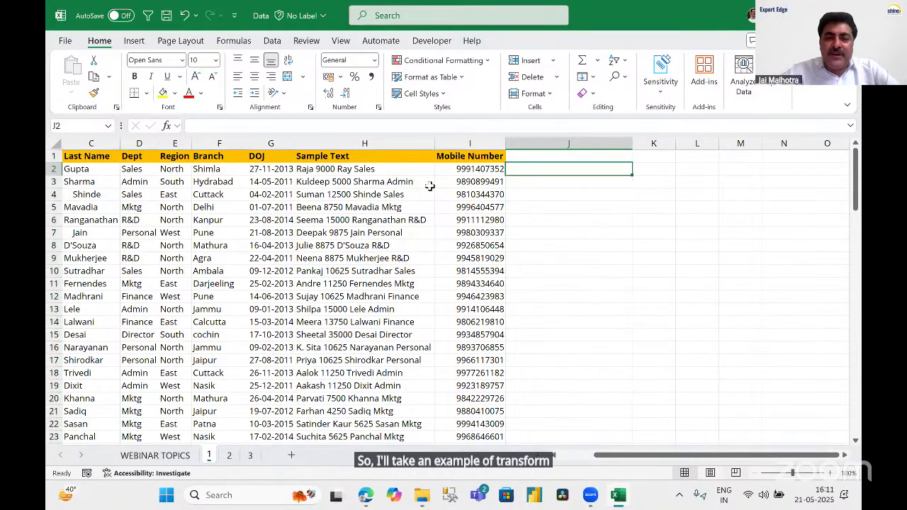
Type the first two mobile numbers in J2:J3 with bracketed first three digits, accepting Flash Fill.
{"action": "left_click", "coordinate": [481, 172]}
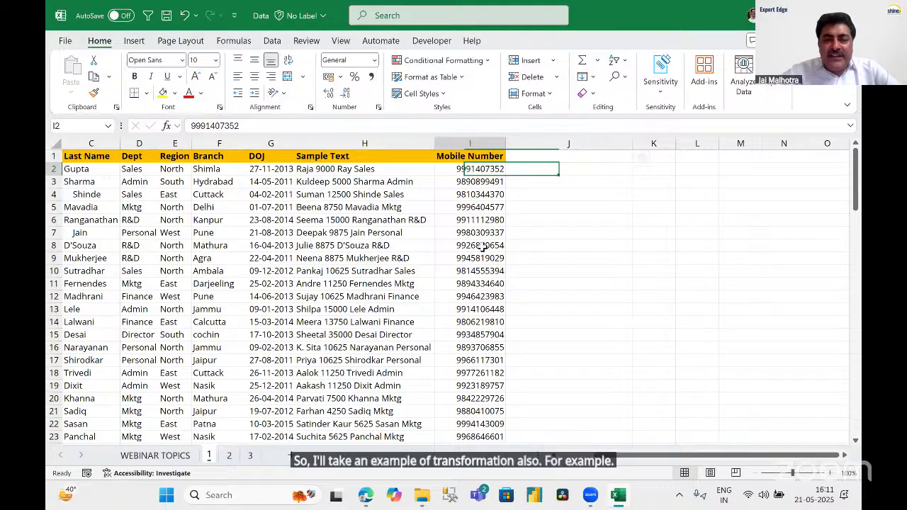
{"action": "left_click", "coordinate": [477, 308], "text": "shift"}
{"action": "left_click", "coordinate": [541, 170]}
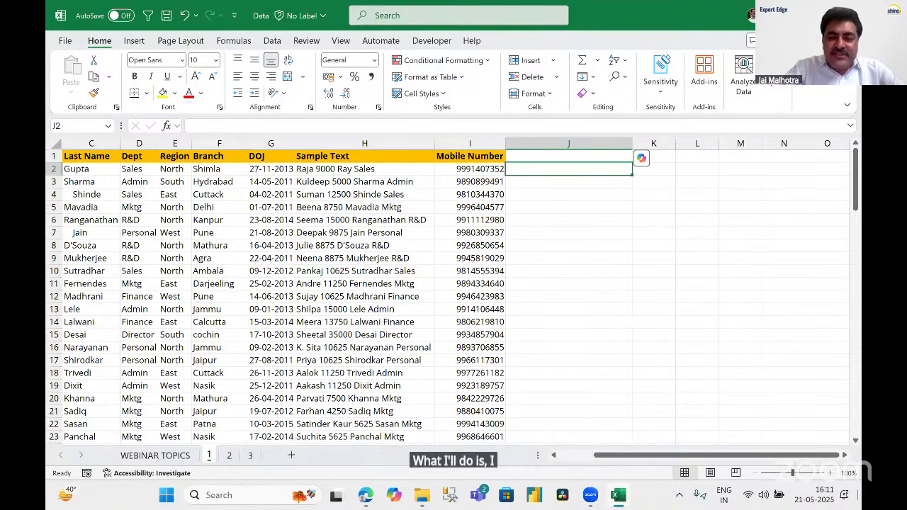
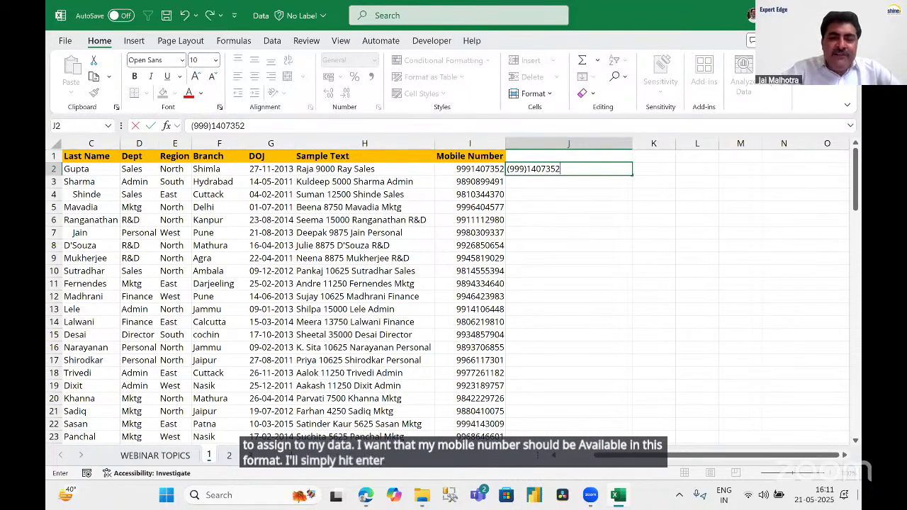
{"action": "key", "text": "Return"}
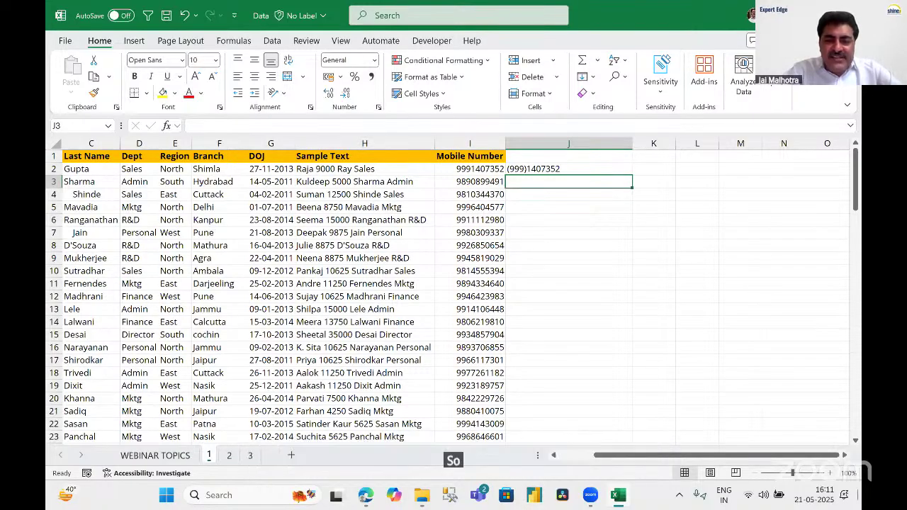
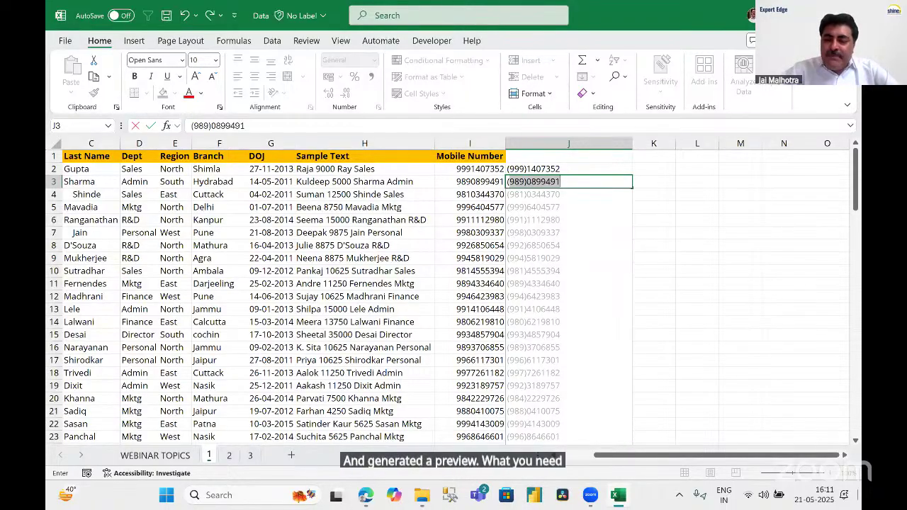
{"action": "key", "text": "Return"}
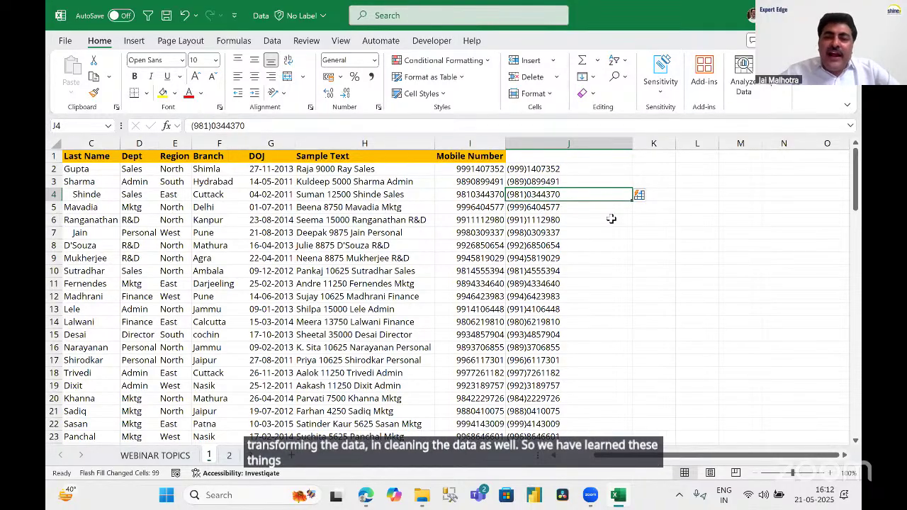
{"action": "left_click", "coordinate": [566, 142]}
{"action": "key", "text": "Delete"}
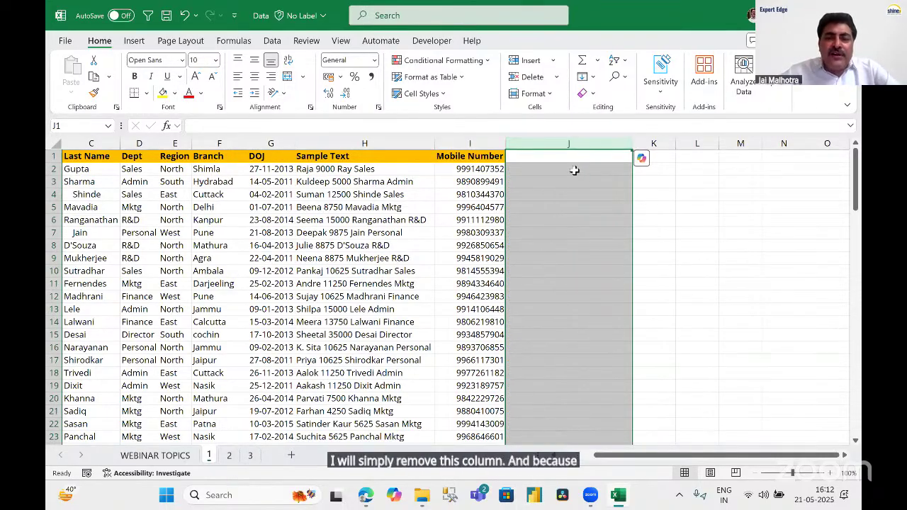
{"action": "left_click", "coordinate": [580, 169]}
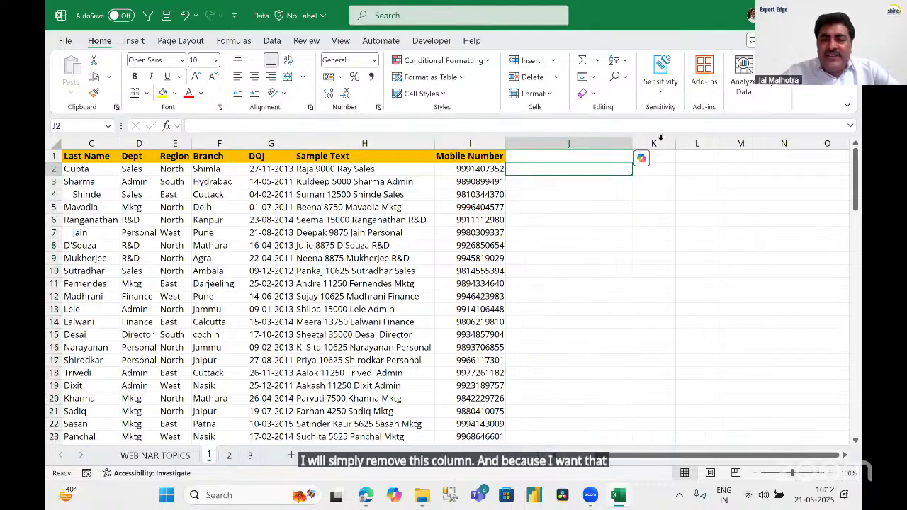
{"action": "left_click", "coordinate": [660, 142]}
{"action": "left_click", "coordinate": [654, 169]}
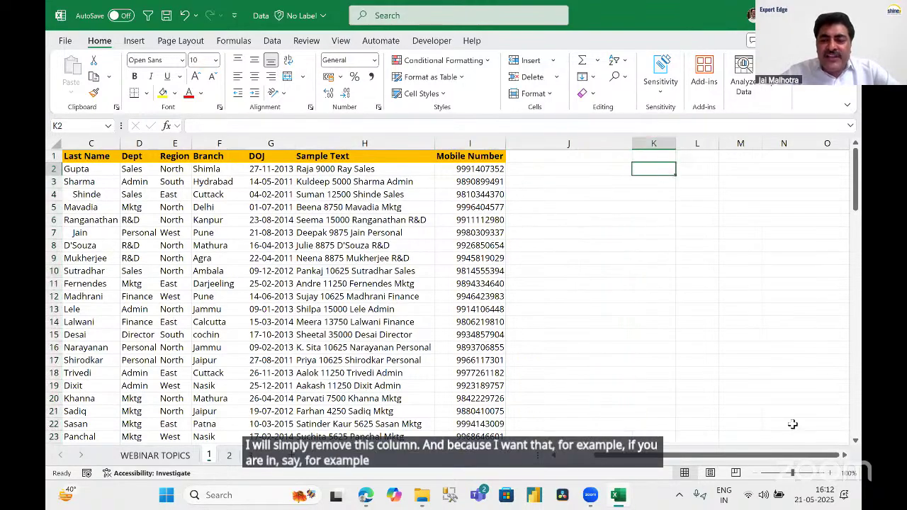
{"action": "scroll", "coordinate": [563, 194], "scroll_direction": "right", "scroll_amount": 2}
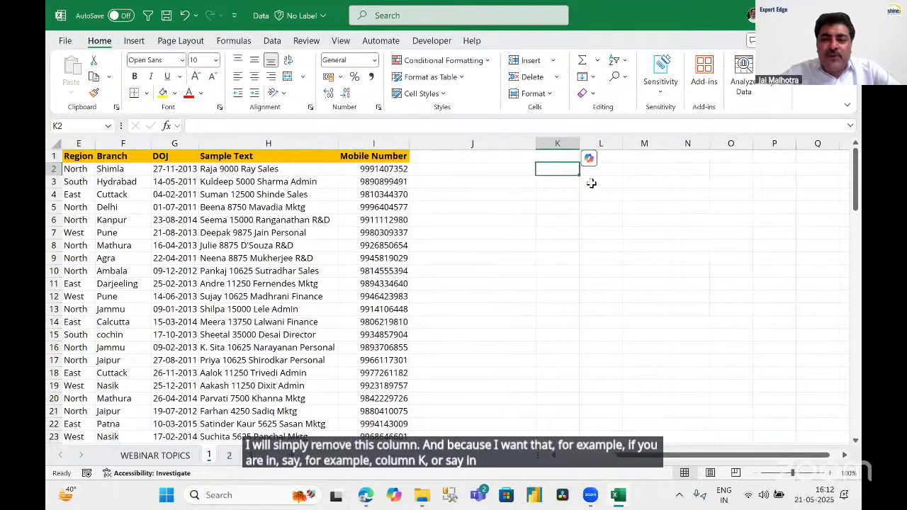
{"action": "left_click", "coordinate": [600, 169]}
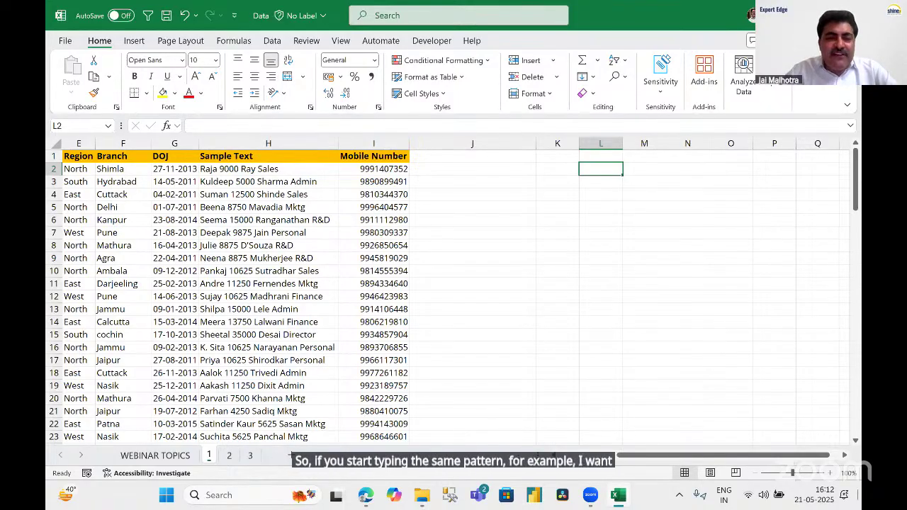
{"action": "key", "text": "Left"}
{"action": "key", "text": "Left"}
{"action": "key", "text": "Left"}
{"action": "key", "text": "Left"}
{"action": "key", "text": "Left"}
{"action": "key", "text": "Left"}
{"action": "key", "text": "Left"}
{"action": "key", "text": "Left"}
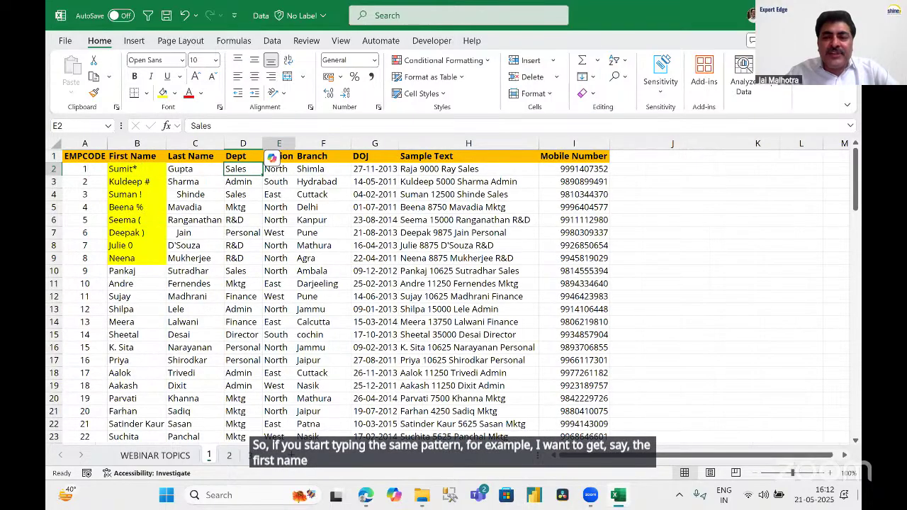
{"action": "left_click", "coordinate": [827, 169]}
{"action": "left_click", "coordinate": [606, 169]}
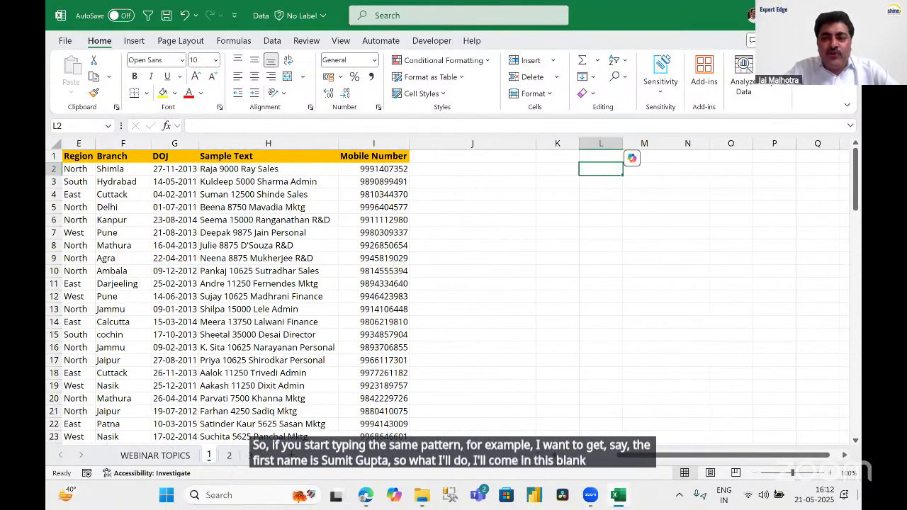
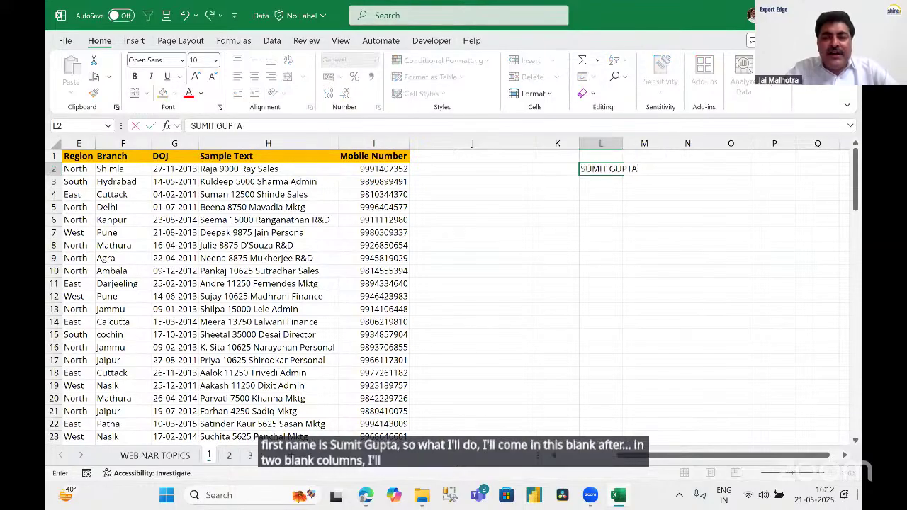
Enter the first two employees' full names in L2 and L3 as examples.
{"action": "key", "text": "Return"}
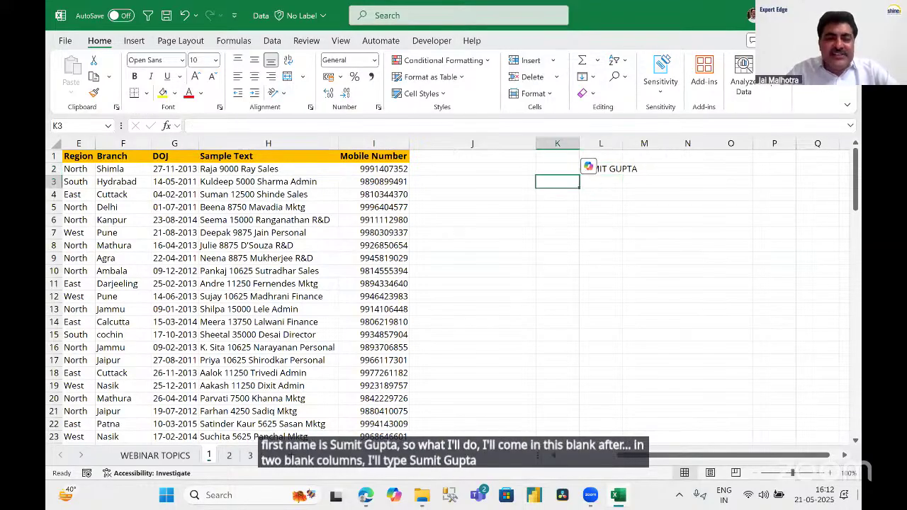
{"action": "key", "text": "Left"}
{"action": "key", "text": "Left"}
{"action": "key", "text": "Left"}
{"action": "key", "text": "Left"}
{"action": "key", "text": "Left"}
{"action": "key", "text": "Left"}
{"action": "key", "text": "Left"}
{"action": "key", "text": "Left"}
{"action": "key", "text": "Left"}
{"action": "key", "text": "Left"}
{"action": "key", "text": "Left"}
{"action": "key", "text": "Right"}
{"action": "key", "text": "Right"}
{"action": "key", "text": "Right"}
{"action": "key", "text": "Right"}
{"action": "key", "text": "Right"}
{"action": "key", "text": "Right"}
{"action": "key", "text": "Right"}
{"action": "key", "text": "Right"}
{"action": "key", "text": "Right"}
{"action": "key", "text": "Right"}
{"action": "key", "text": "Right"}
{"action": "key", "text": "Right"}
{"action": "key", "text": "Right"}
{"action": "key", "text": "Right"}
{"action": "key", "text": "Right"}
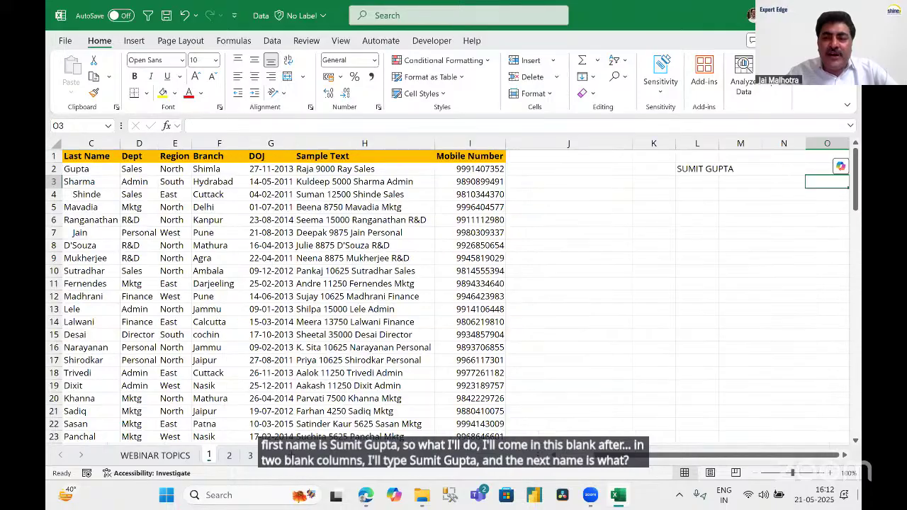
{"action": "key", "text": "Right"}
{"action": "key", "text": "Left"}
{"action": "key", "text": "Left"}
{"action": "key", "text": "Left"}
{"action": "key", "text": "Left"}
{"action": "key", "text": "Left"}
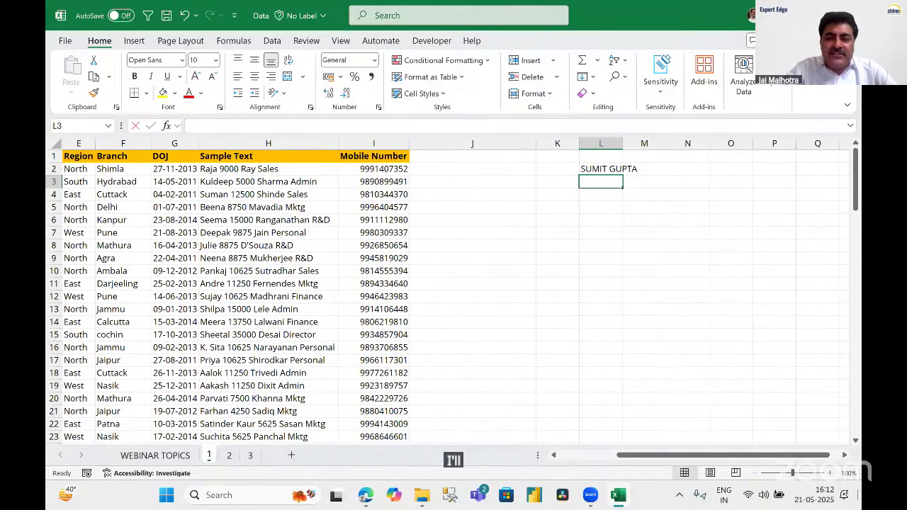
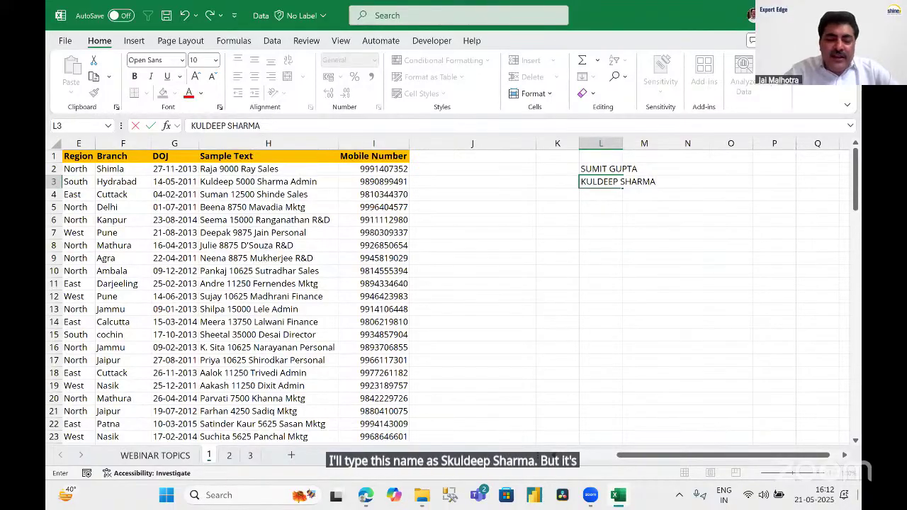
{"action": "key", "text": "Return"}
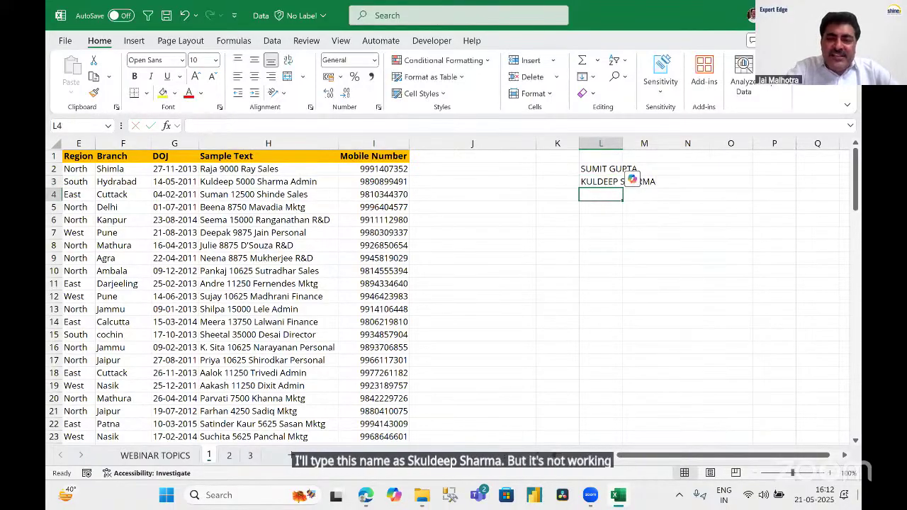
Try Flash Fill with Ctrl+E, dismiss the no-pattern message, and select columns J and K.
{"action": "key", "text": "ctrl+e"}
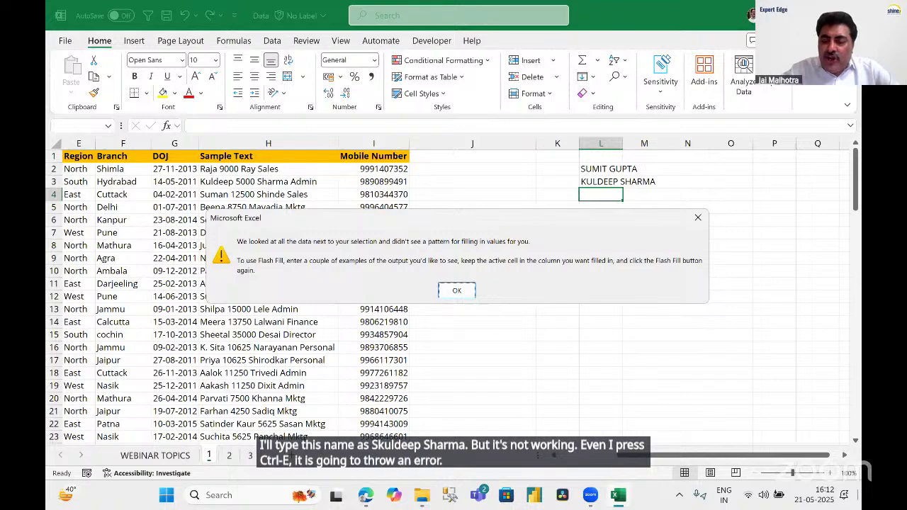
{"action": "key", "text": "Return"}
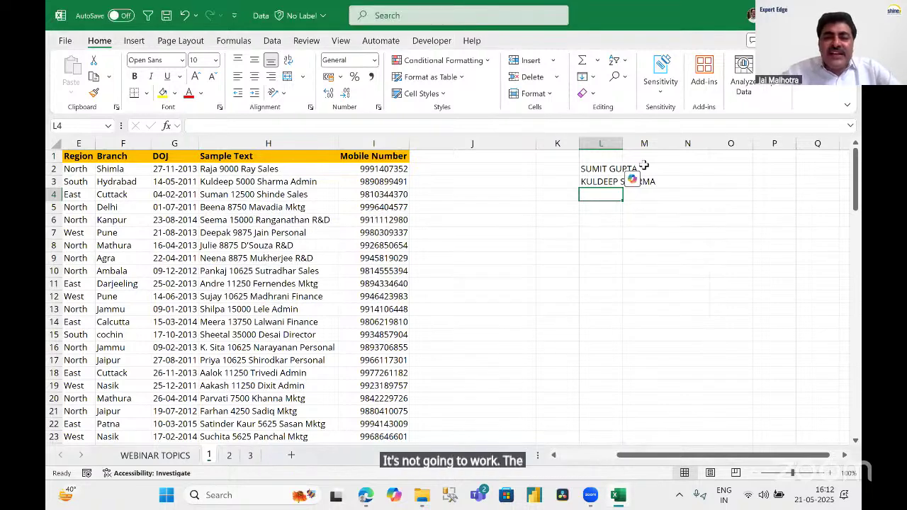
{"action": "left_click", "coordinate": [440, 140]}
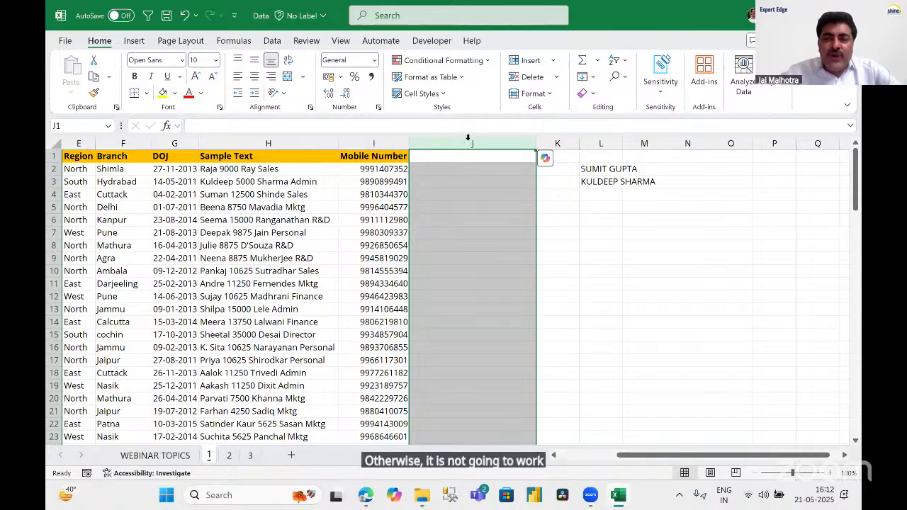
{"action": "left_click", "coordinate": [556, 144]}
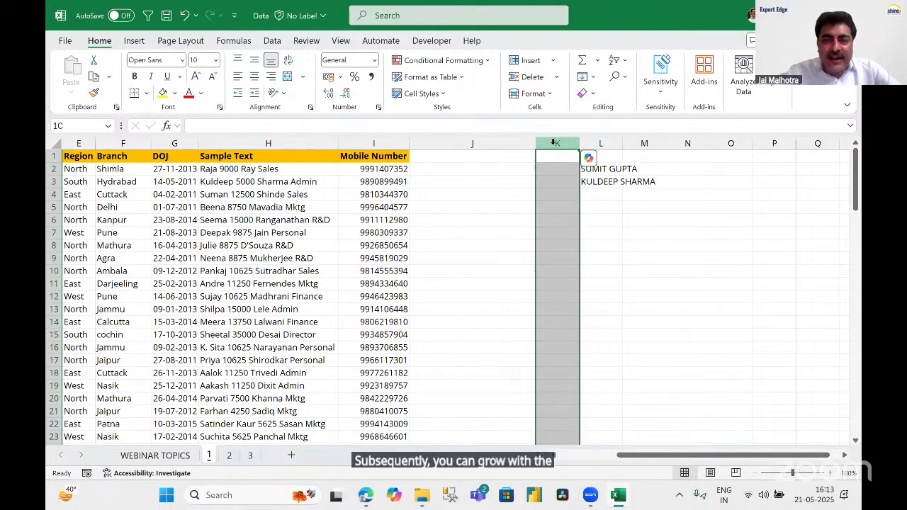
{"action": "left_click_drag", "start_coordinate": [470, 143], "coordinate": [608, 143]}
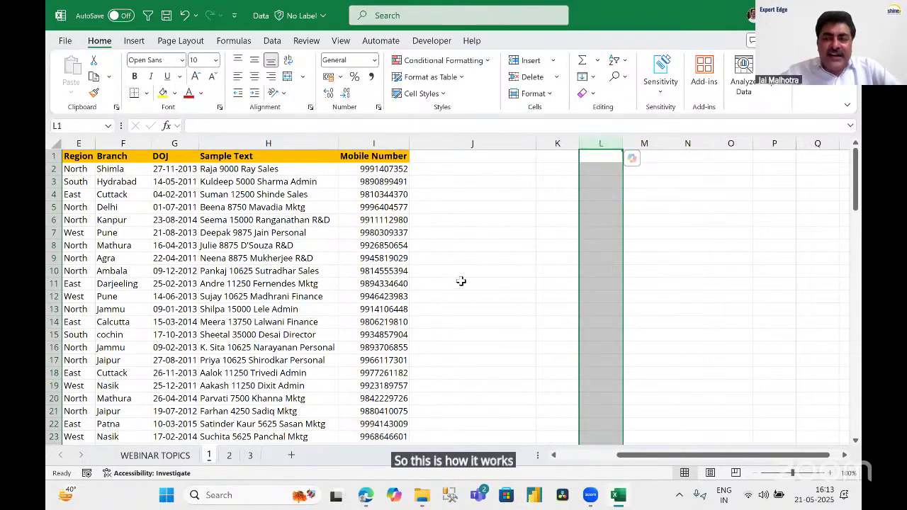
{"action": "left_click", "coordinate": [438, 170]}
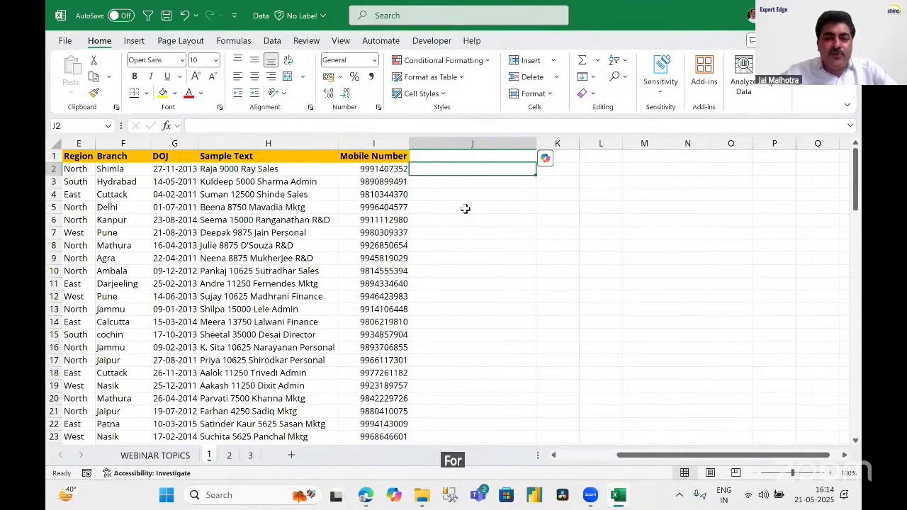
{"action": "left_click", "coordinate": [524, 312]}
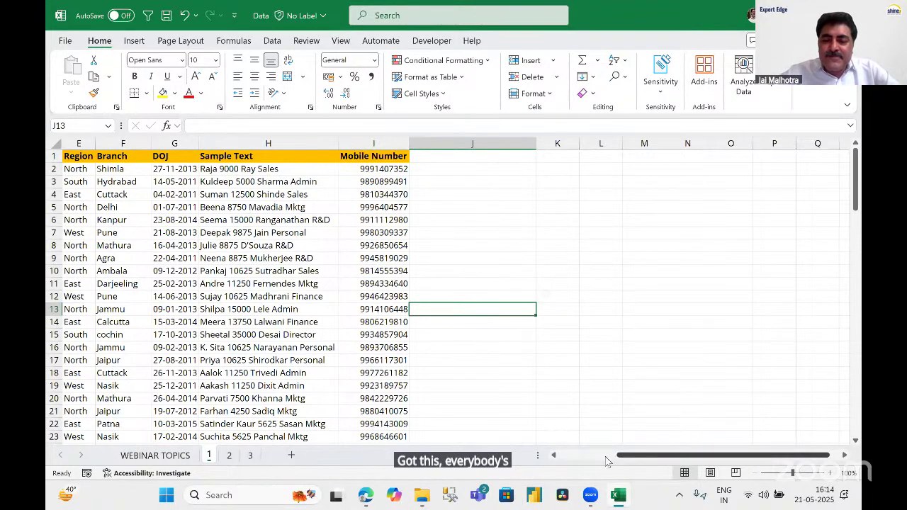
{"action": "scroll", "coordinate": [632, 340], "scroll_direction": "left", "scroll_amount": 5}
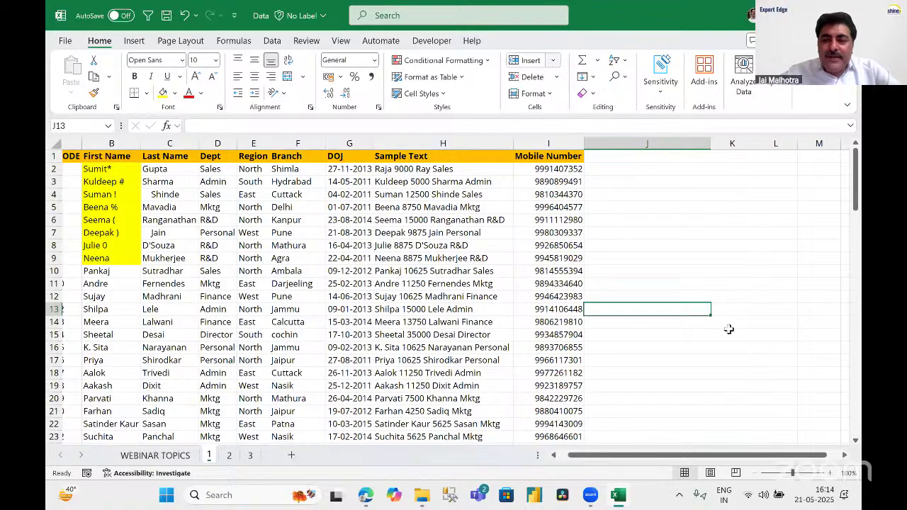
{"action": "left_click", "coordinate": [619, 156]}
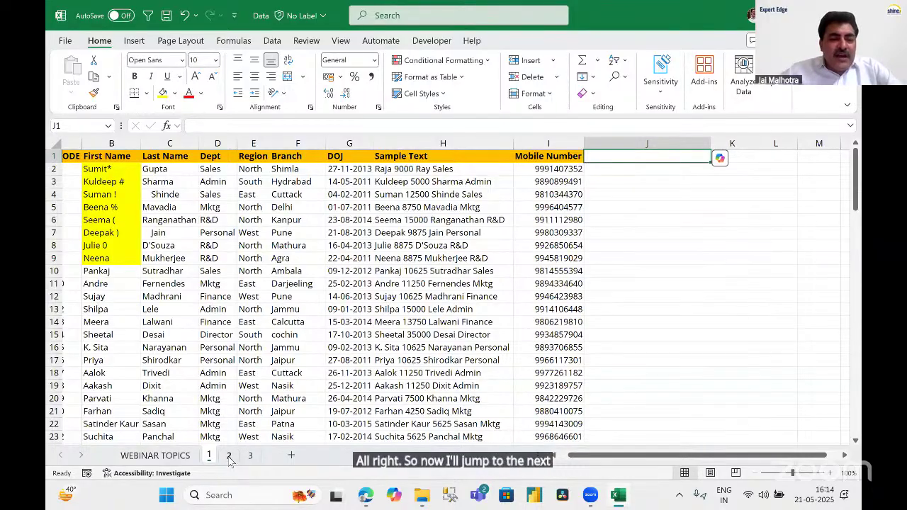
Open sheet 2 and browse the orders table's Category and Sub-Category columns.
{"action": "left_click", "coordinate": [229, 456]}
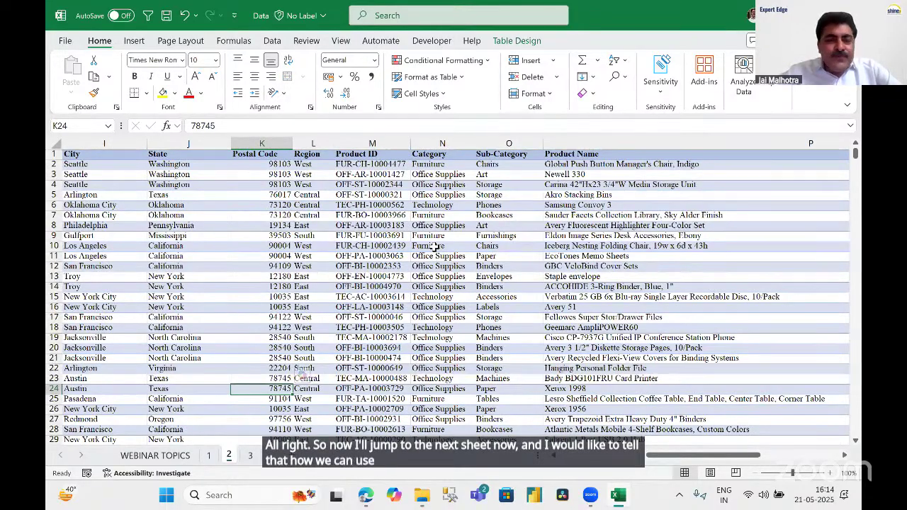
{"action": "left_click", "coordinate": [434, 246]}
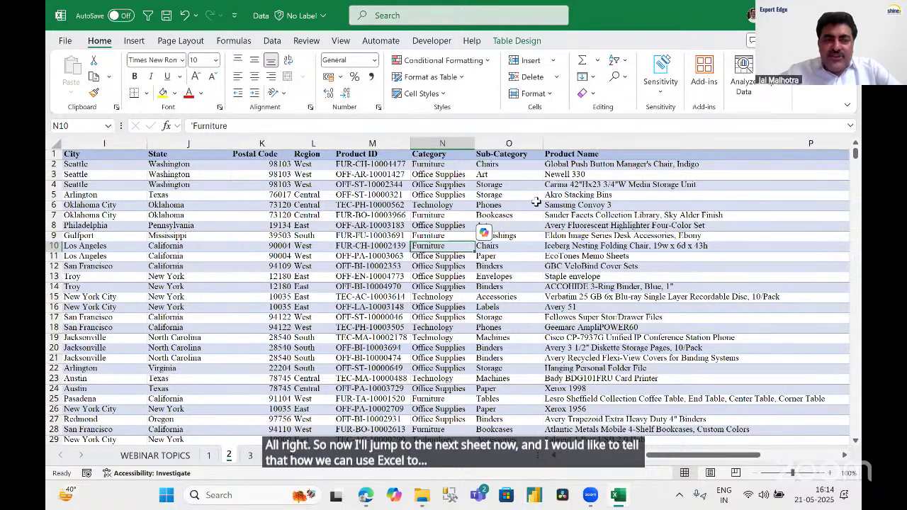
{"action": "left_click", "coordinate": [482, 286]}
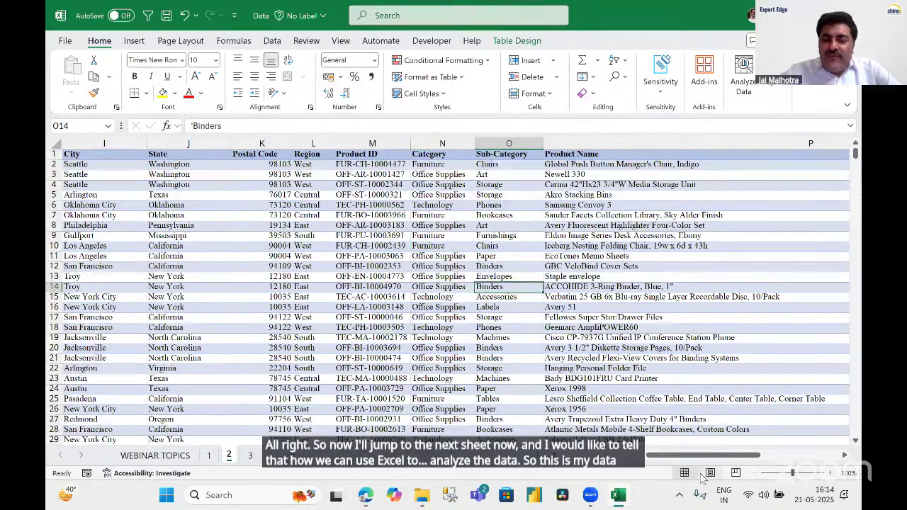
{"action": "scroll", "coordinate": [550, 426], "scroll_direction": "left", "scroll_amount": 1}
{"action": "scroll", "coordinate": [502, 375], "scroll_direction": "left", "scroll_amount": 5}
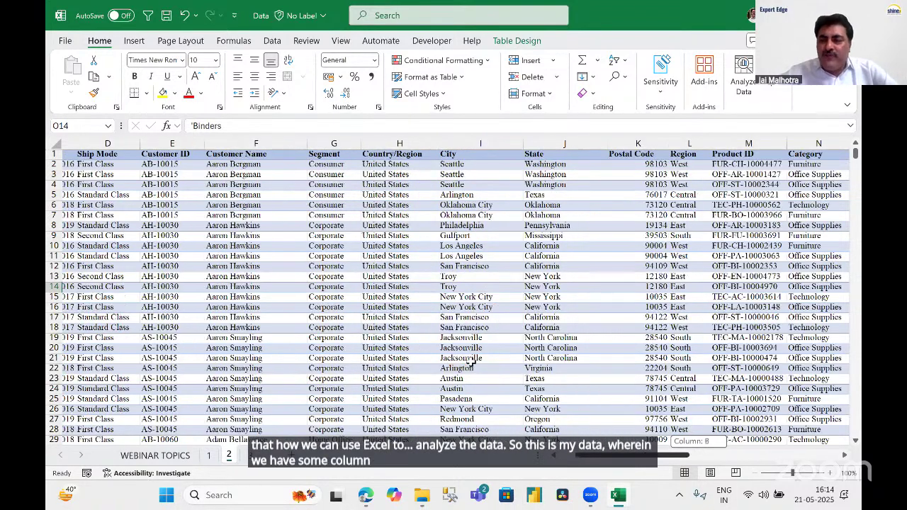
{"action": "scroll", "coordinate": [472, 362], "scroll_direction": "left", "scroll_amount": 3}
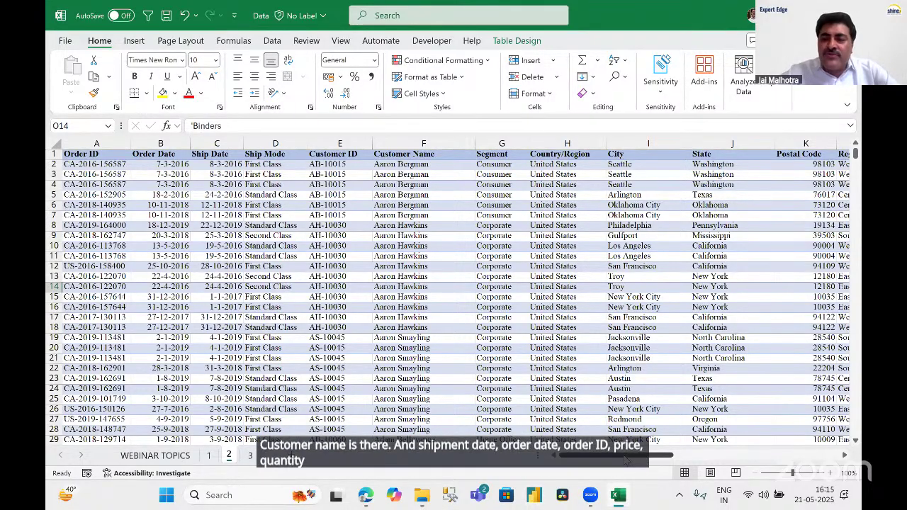
{"action": "left_click_drag", "start_coordinate": [643, 462], "coordinate": [563, 461]}
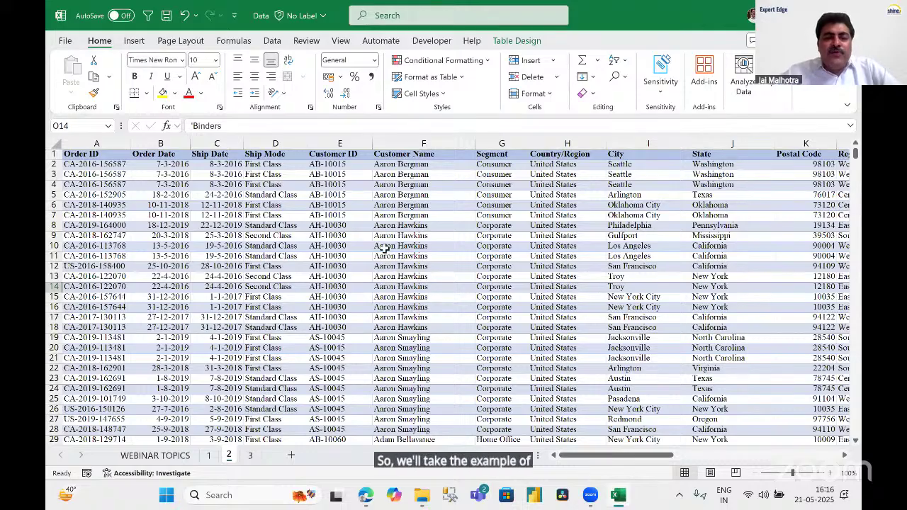
{"action": "left_click", "coordinate": [384, 248]}
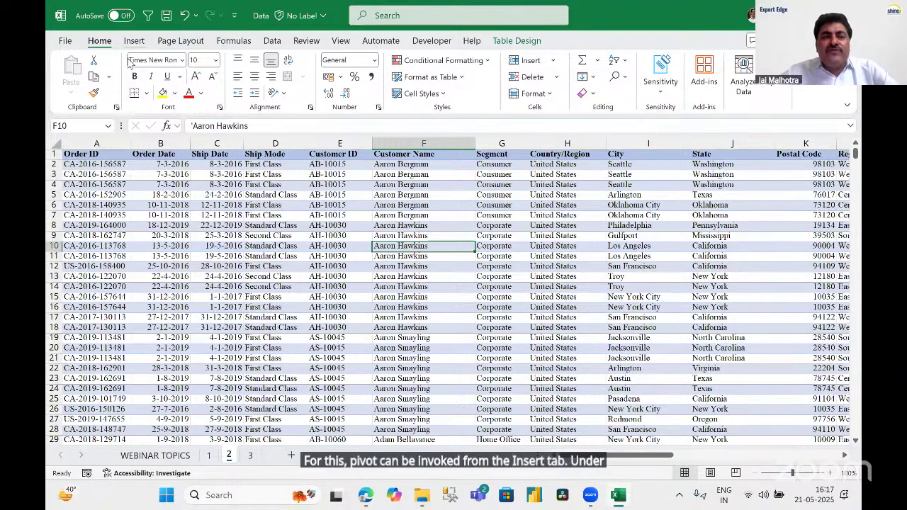
From the Insert tab, open Recommended PivotTables, previewing Sum of Profit by State.
{"action": "left_click", "coordinate": [134, 42]}
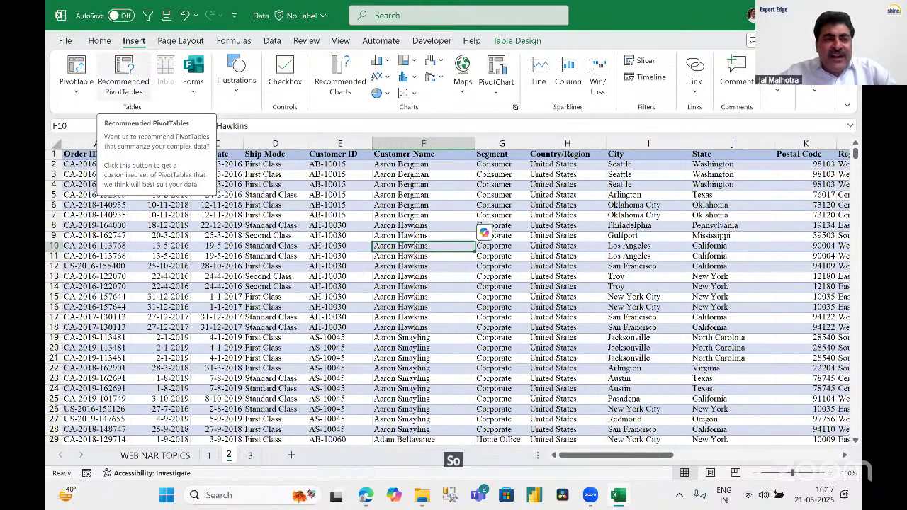
{"action": "key", "text": "ctrl+2"}
{"action": "left_click_drag", "start_coordinate": [96, 50], "coordinate": [151, 113]}
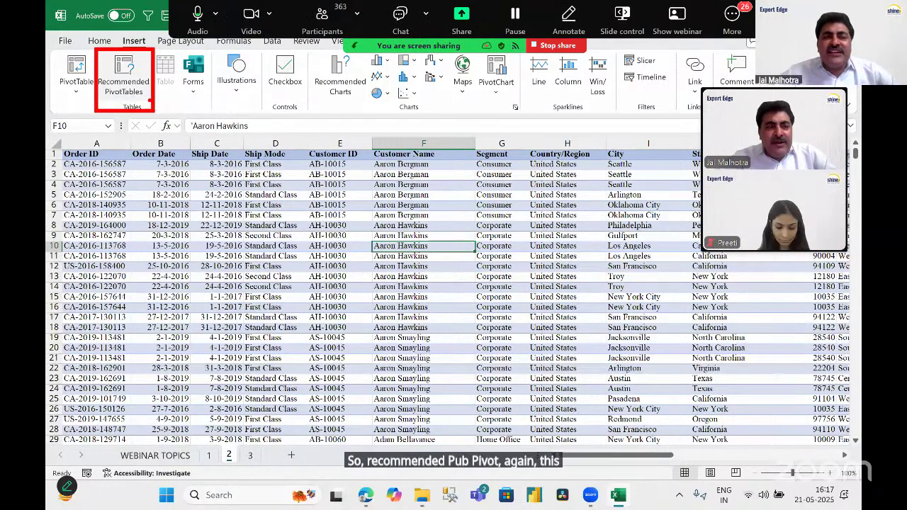
{"action": "left_click_drag", "start_coordinate": [191, 171], "coordinate": [140, 108]}
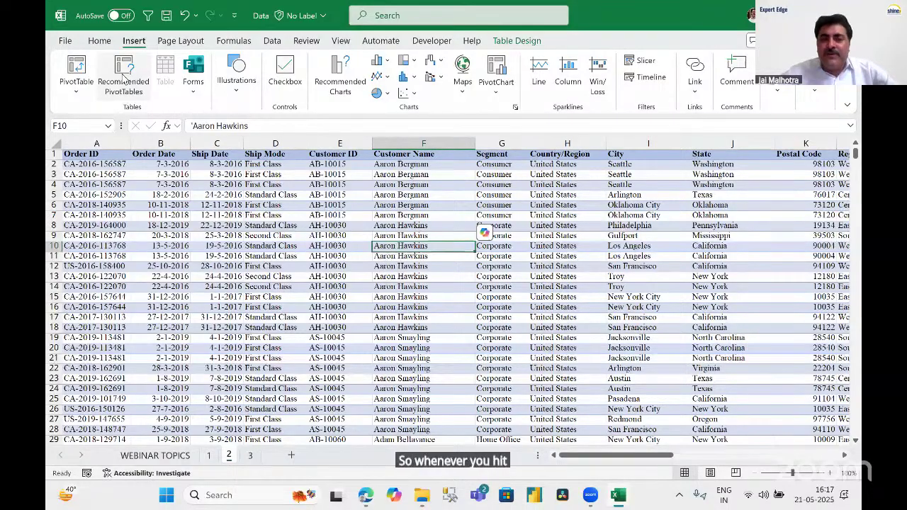
{"action": "left_click", "coordinate": [123, 79]}
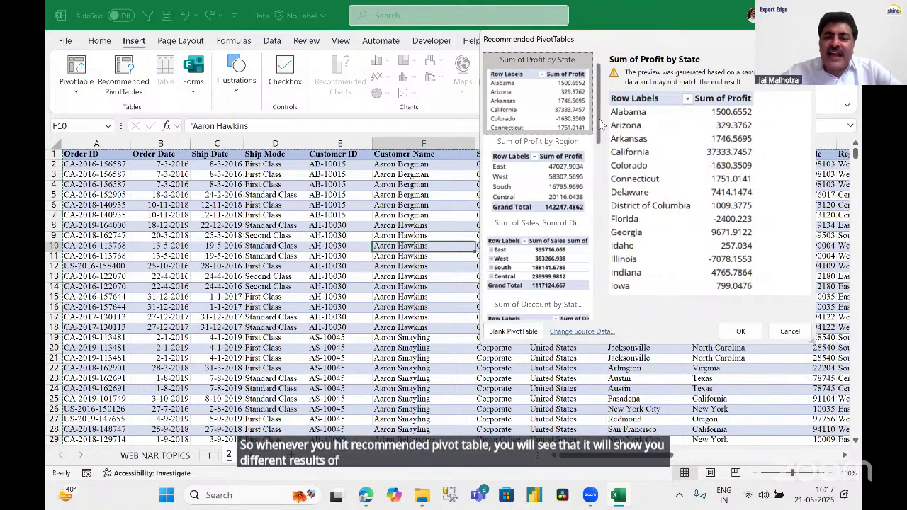
Pick the 'Sum of Profit by Region' thumbnail among the Recommended PivotTables suggestions.
{"action": "scroll", "coordinate": [602, 124], "scroll_direction": "down", "scroll_amount": 3}
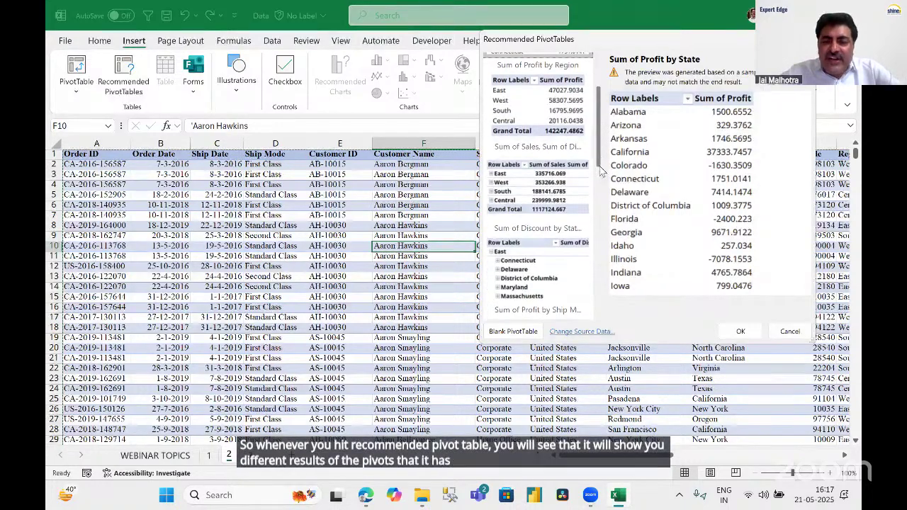
{"action": "scroll", "coordinate": [602, 170], "scroll_direction": "down", "scroll_amount": 3}
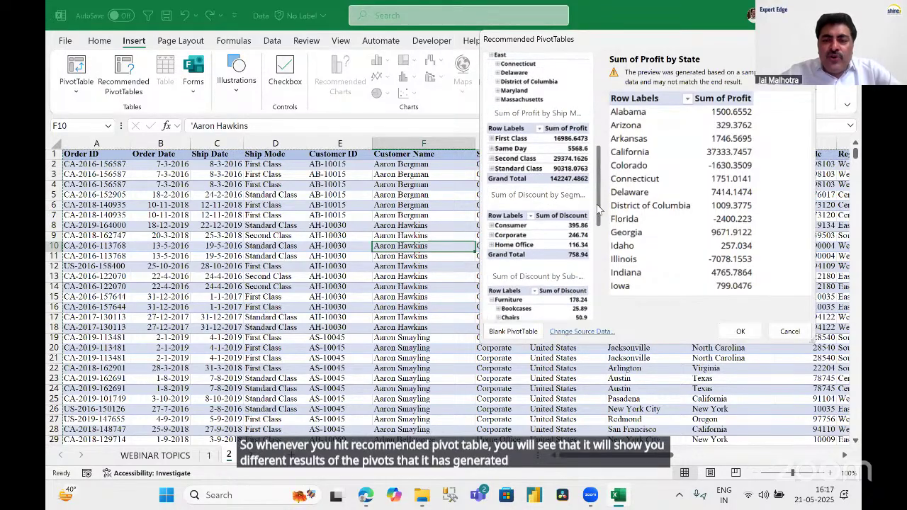
{"action": "left_click_drag", "start_coordinate": [598, 209], "coordinate": [595, 270]}
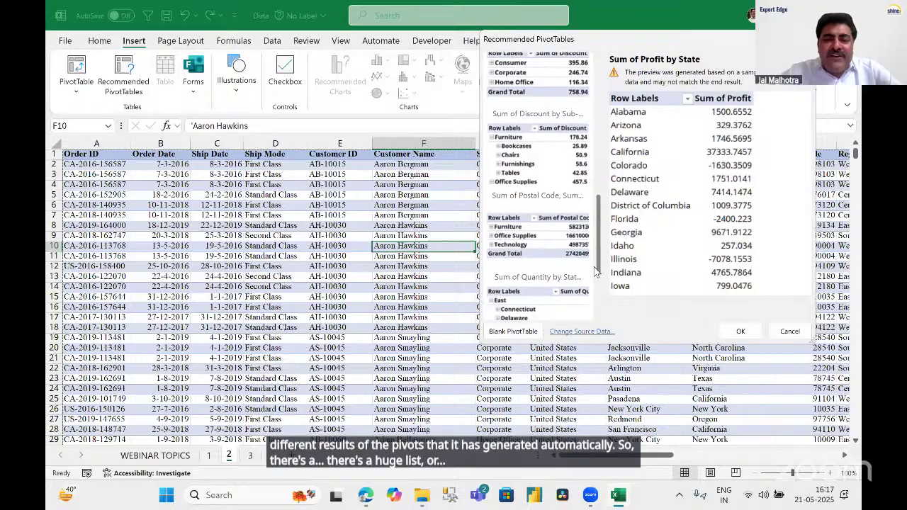
{"action": "scroll", "coordinate": [596, 294], "scroll_direction": "down", "scroll_amount": 5}
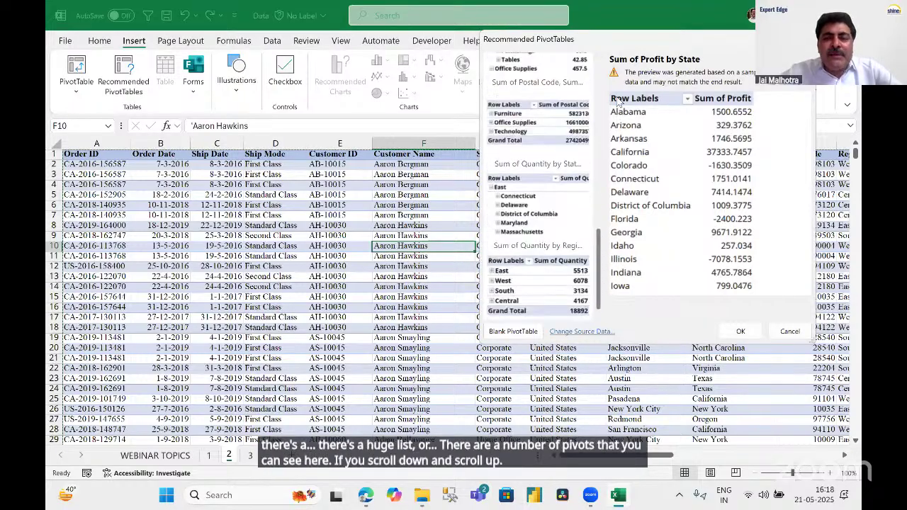
{"action": "scroll", "coordinate": [601, 86], "scroll_direction": "up", "scroll_amount": 10}
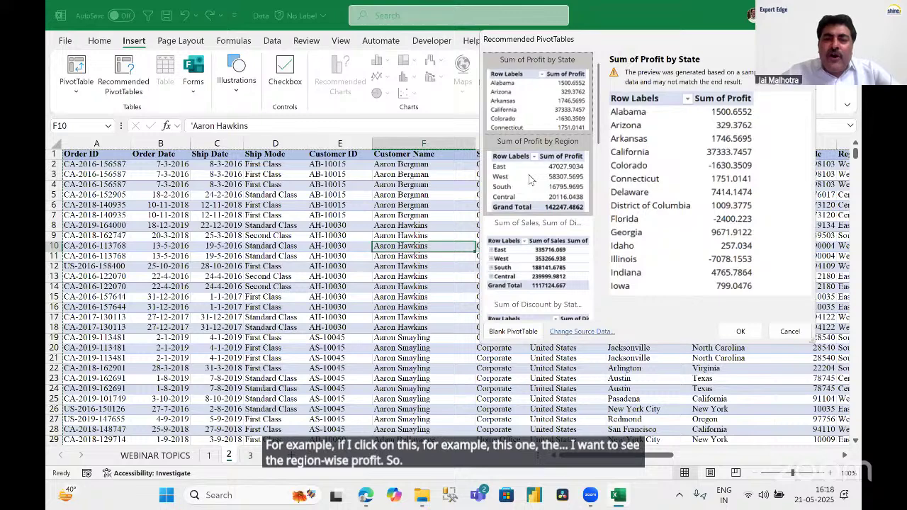
{"action": "left_click", "coordinate": [529, 180]}
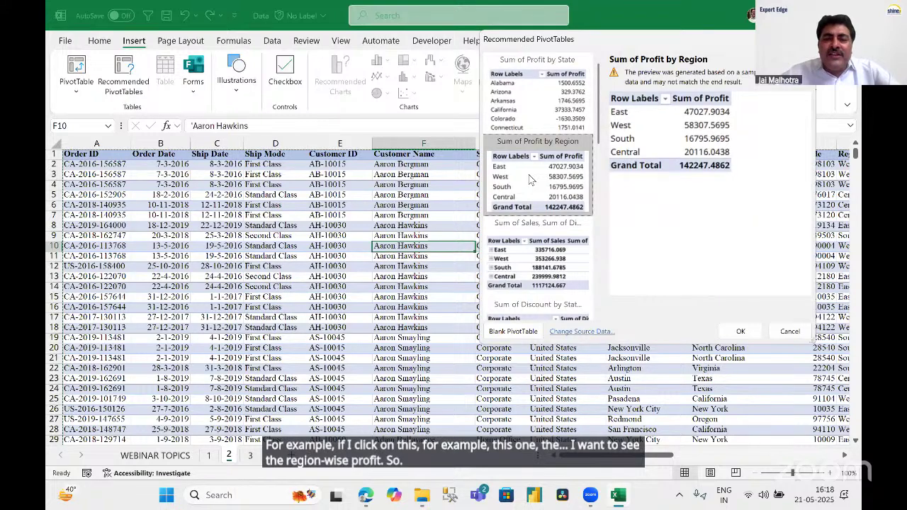
Create the region profit pivot on new Sheet1 and review its totals, e.g. West 108418.4489.
{"action": "left_click", "coordinate": [741, 331]}
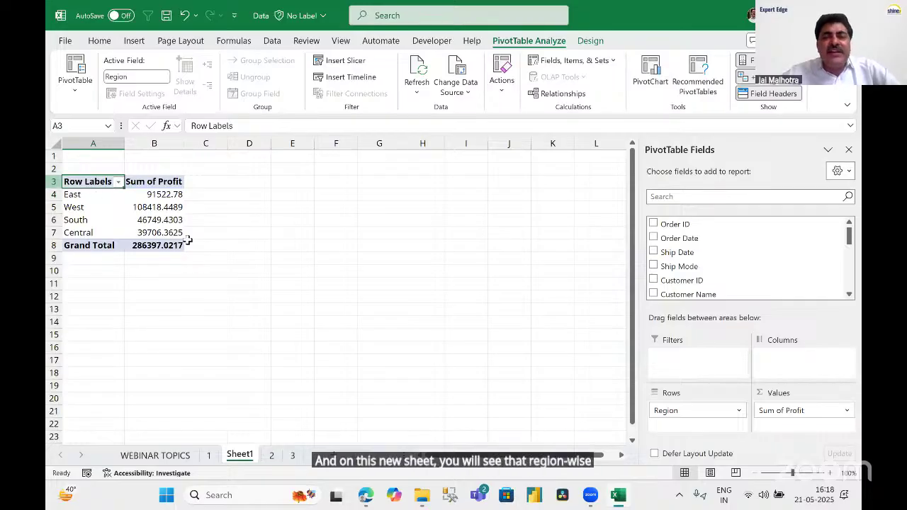
{"action": "left_click_drag", "start_coordinate": [83, 195], "coordinate": [175, 234]}
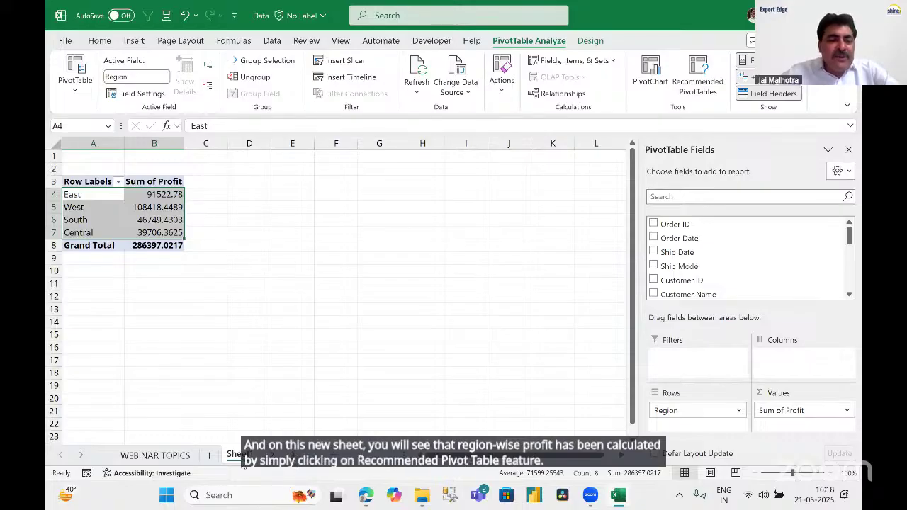
{"action": "left_click", "coordinate": [150, 211]}
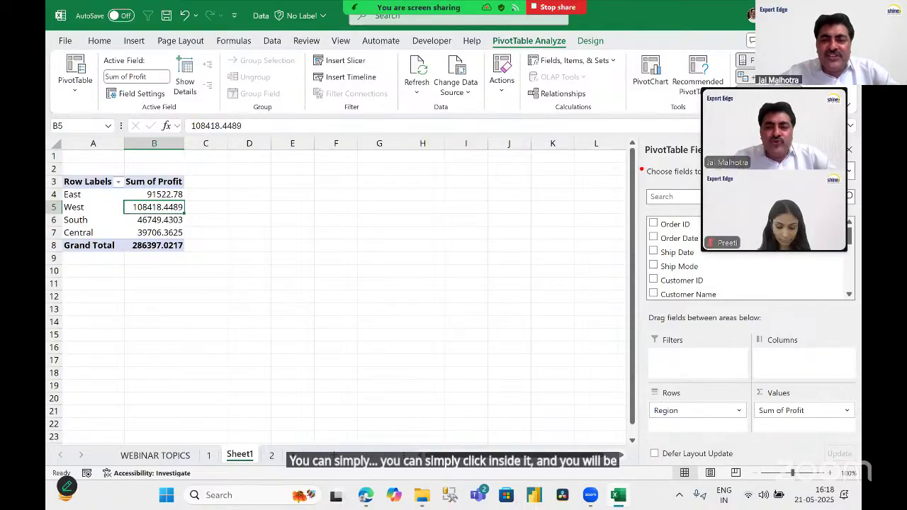
{"action": "mouse_move", "coordinate": [638, 171]}
{"action": "left_mouse_down"}
{"action": "mouse_move", "coordinate": [661, 277]}
{"action": "mouse_move", "coordinate": [804, 370]}
{"action": "mouse_move", "coordinate": [861, 378]}
{"action": "left_mouse_up"}
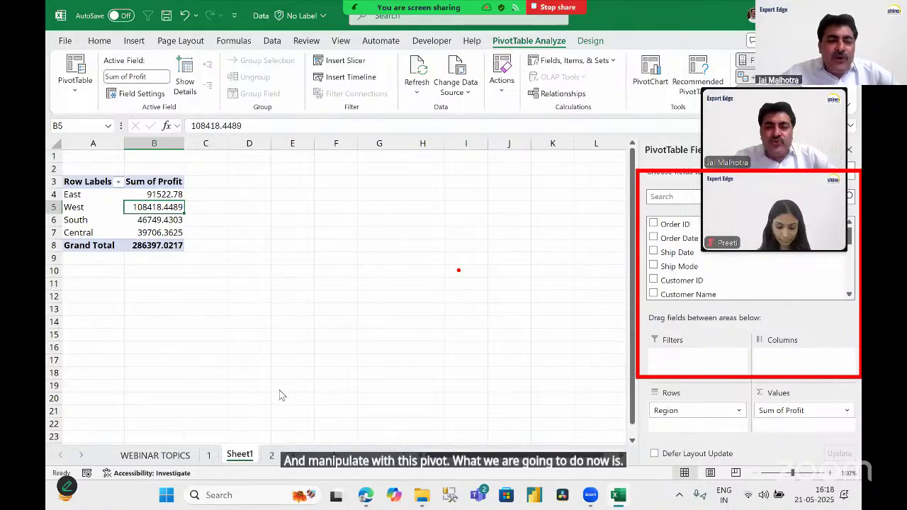
Delete the Sheet1 pivot sheet, returning to sheet 2's orders table.
{"action": "right_click", "coordinate": [239, 454]}
{"action": "left_click", "coordinate": [292, 270]}
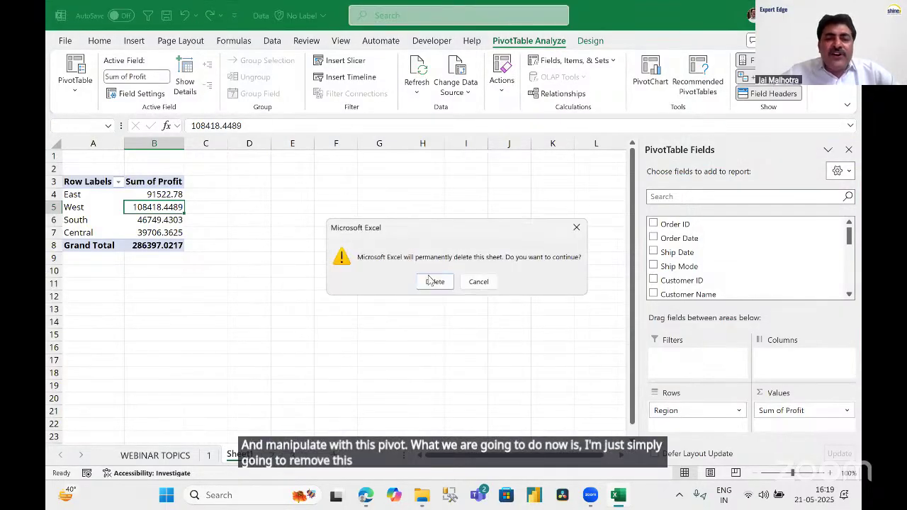
{"action": "left_click", "coordinate": [435, 283]}
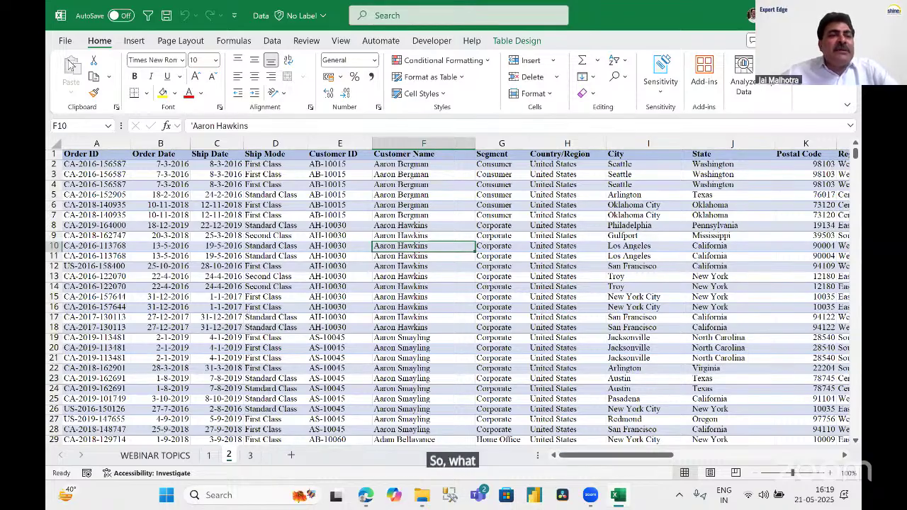
{"action": "left_click", "coordinate": [136, 44]}
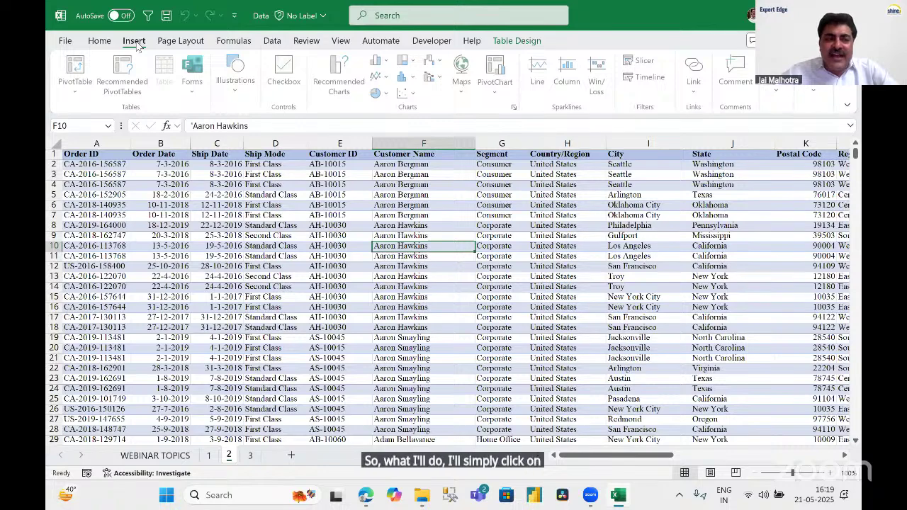
{"action": "left_click", "coordinate": [90, 99]}
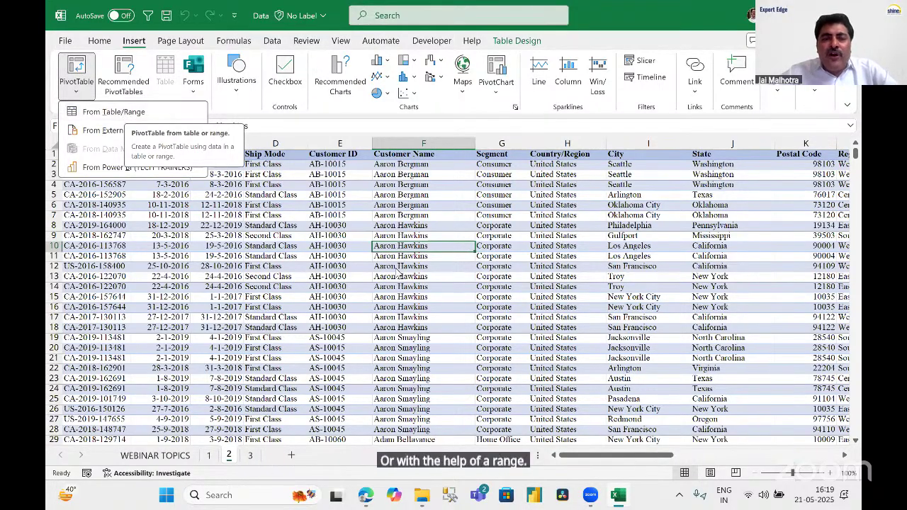
{"action": "left_click", "coordinate": [367, 296]}
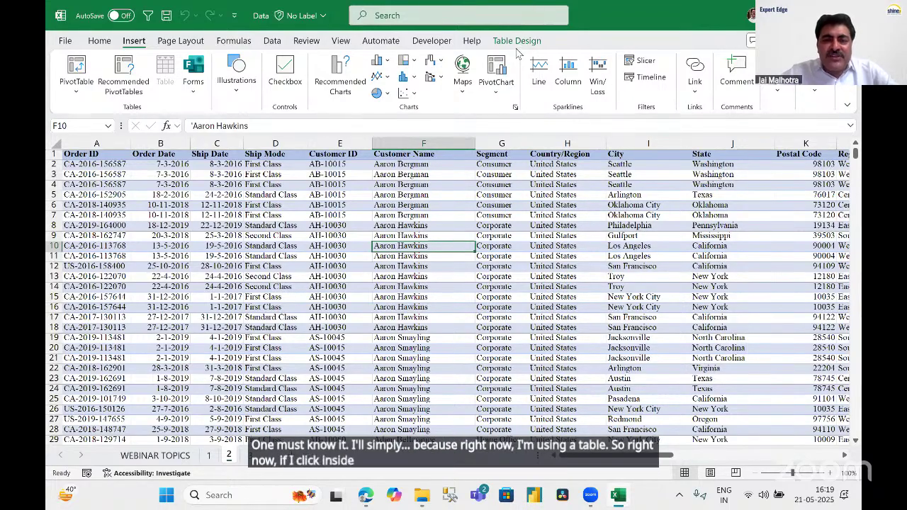
{"action": "left_click_drag", "start_coordinate": [489, 25], "coordinate": [569, 52]}
{"action": "left_click_drag", "start_coordinate": [490, 21], "coordinate": [565, 52]}
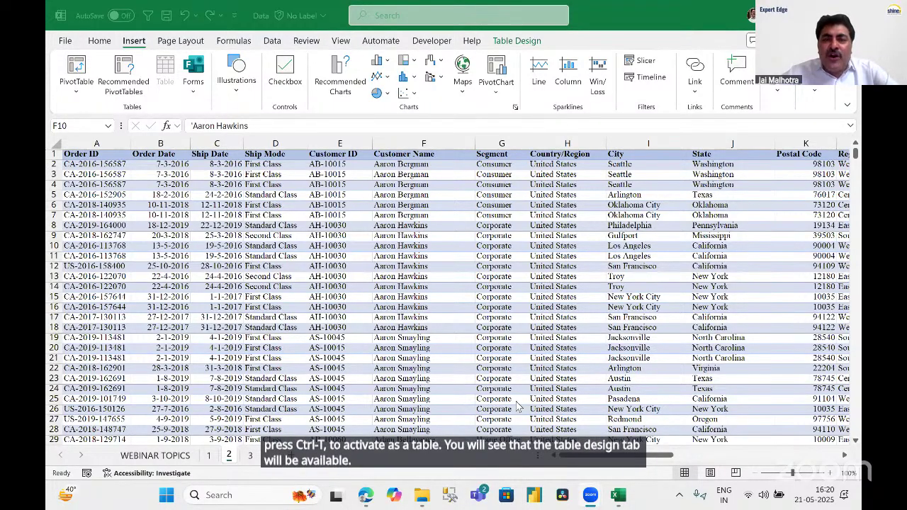
Change the table name from Table1 to SALESDATA in the Table Name box.
{"action": "left_click", "coordinate": [514, 46]}
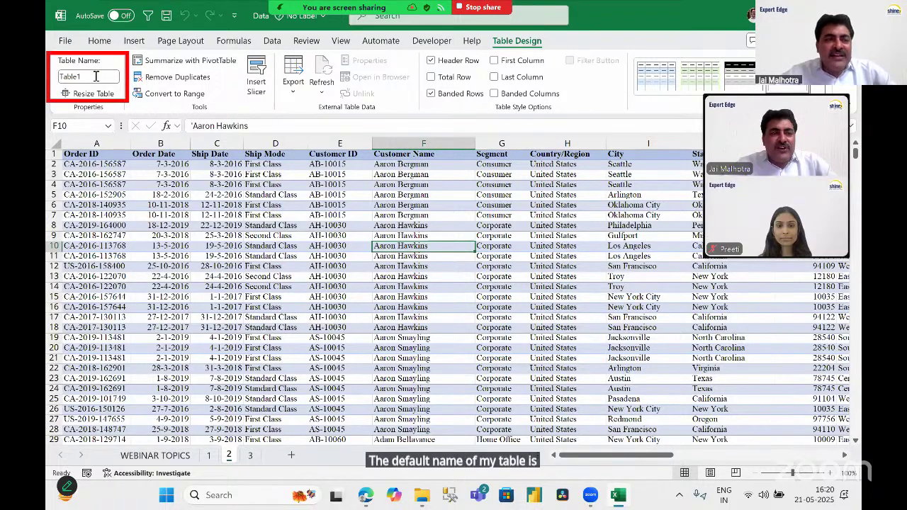
{"action": "left_click", "coordinate": [95, 76]}
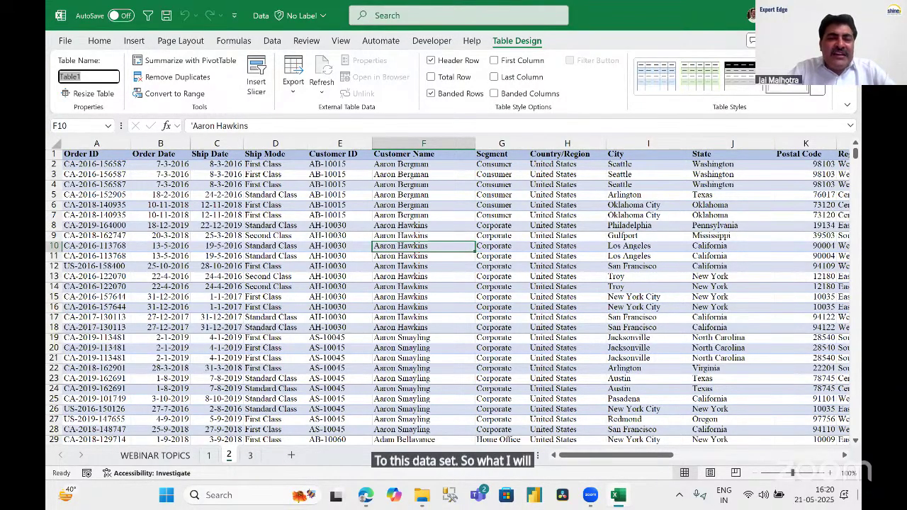
{"action": "type", "text": "SA"}
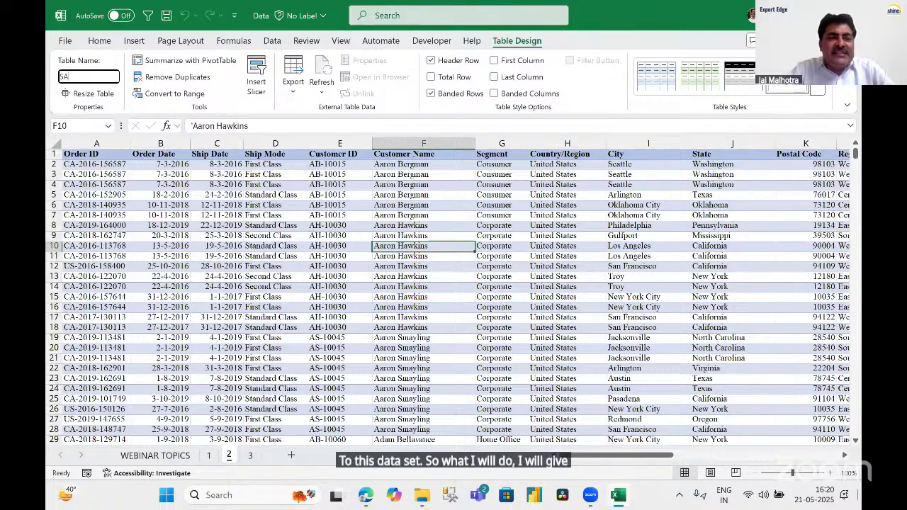
{"action": "type", "text": "LESDATA"}
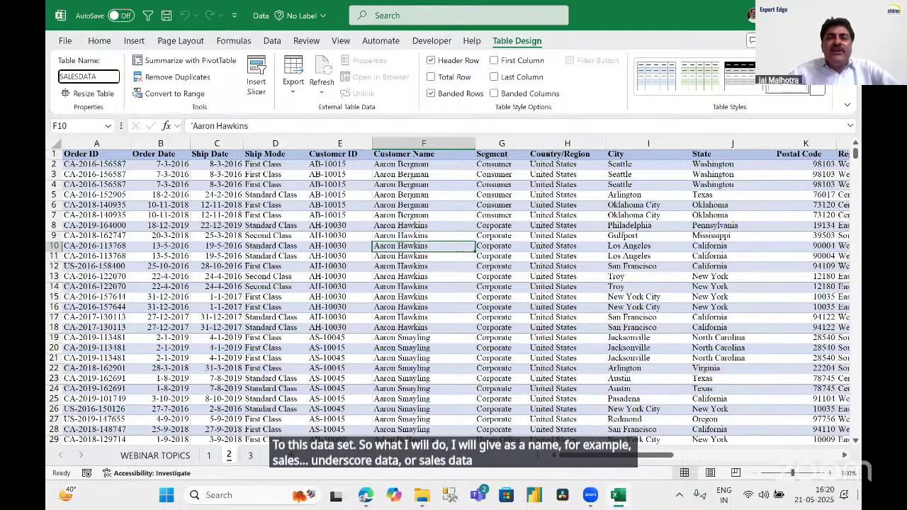
{"action": "key", "text": "Return"}
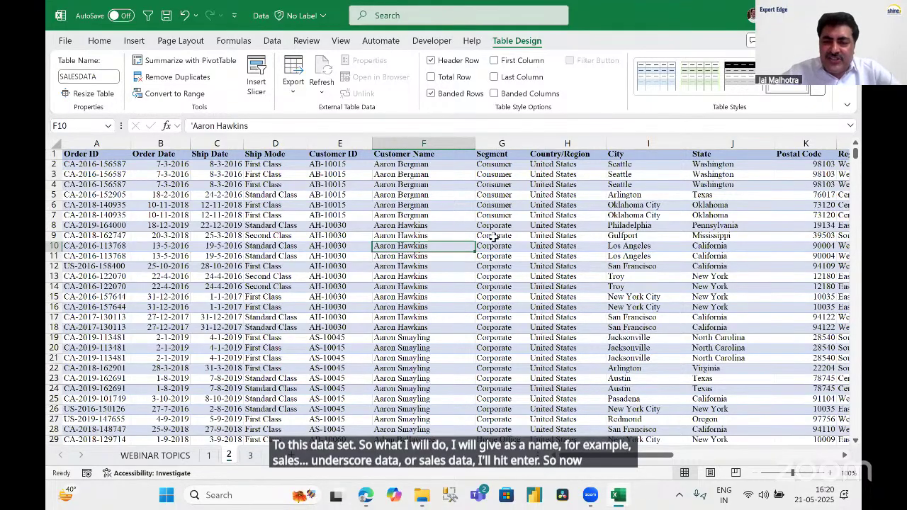
{"action": "left_click", "coordinate": [496, 236]}
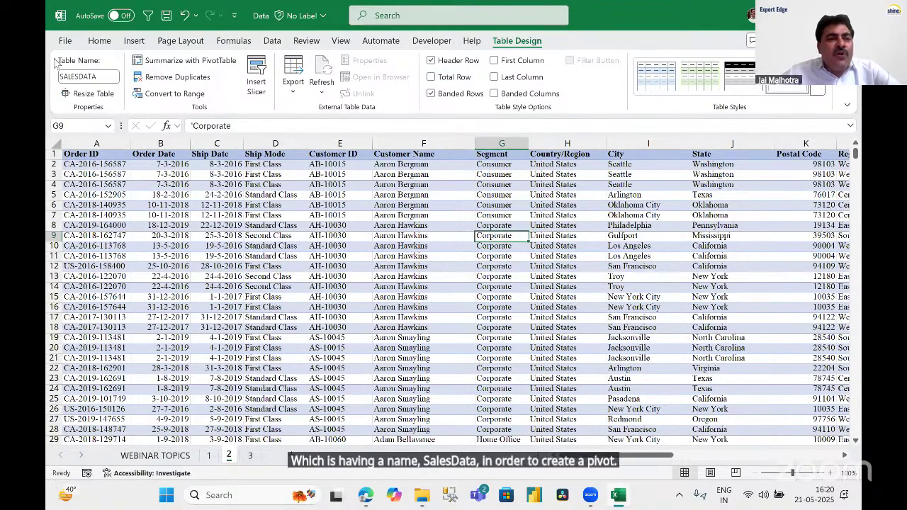
{"action": "left_click", "coordinate": [135, 43]}
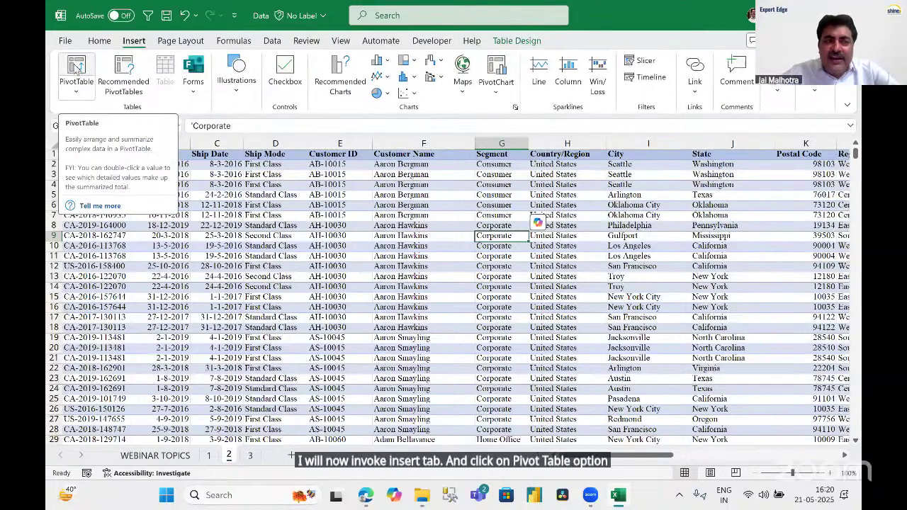
Start a PivotTable from SALESDATA with a new worksheet as its destination.
{"action": "left_click", "coordinate": [75, 69]}
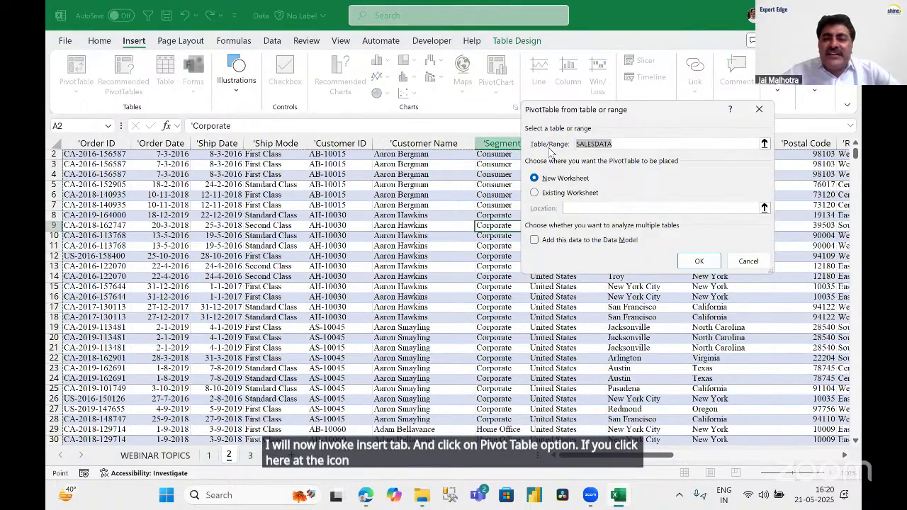
{"action": "left_click_drag", "start_coordinate": [603, 109], "coordinate": [442, 93]}
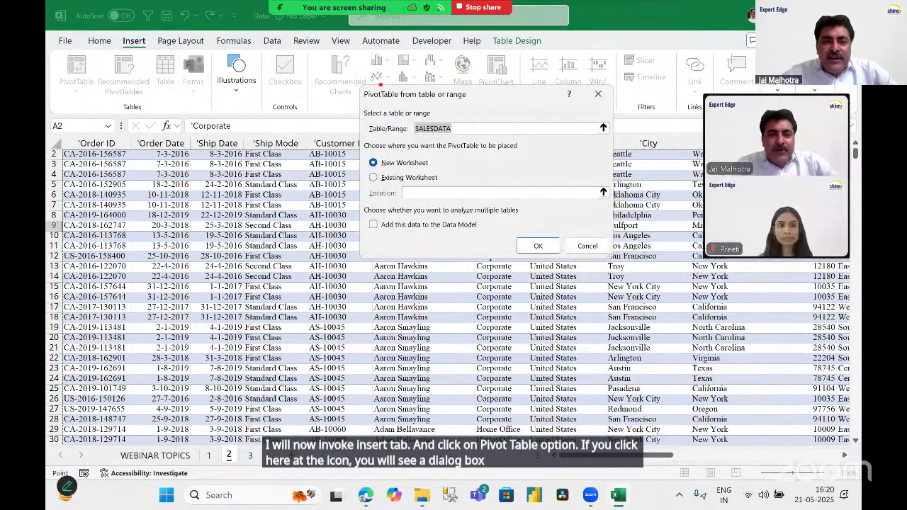
{"action": "mouse_move", "coordinate": [351, 76]}
{"action": "left_mouse_down"}
{"action": "mouse_move", "coordinate": [347, 151]}
{"action": "mouse_move", "coordinate": [520, 78]}
{"action": "left_mouse_up"}
{"action": "left_click_drag", "start_coordinate": [521, 275], "coordinate": [644, 271]}
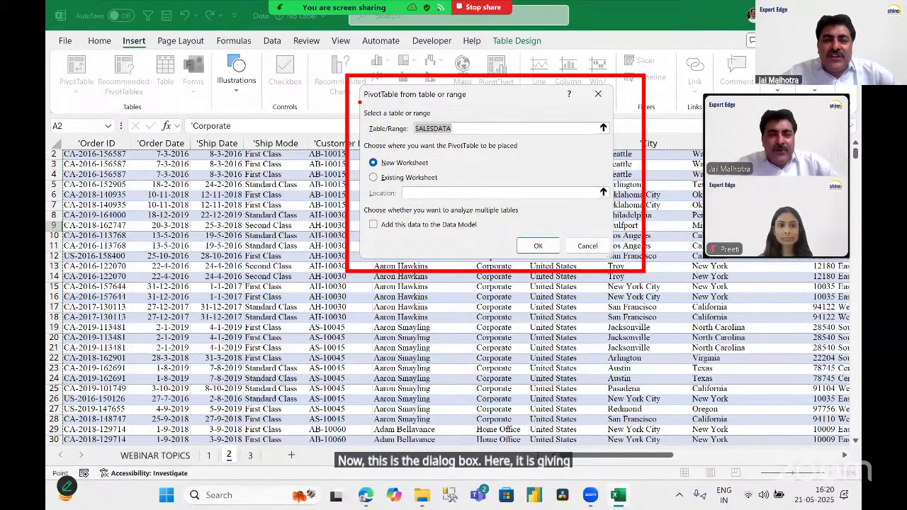
{"action": "mouse_move", "coordinate": [356, 104]}
{"action": "left_mouse_down"}
{"action": "mouse_move", "coordinate": [387, 146]}
{"action": "mouse_move", "coordinate": [499, 142]}
{"action": "left_mouse_up"}
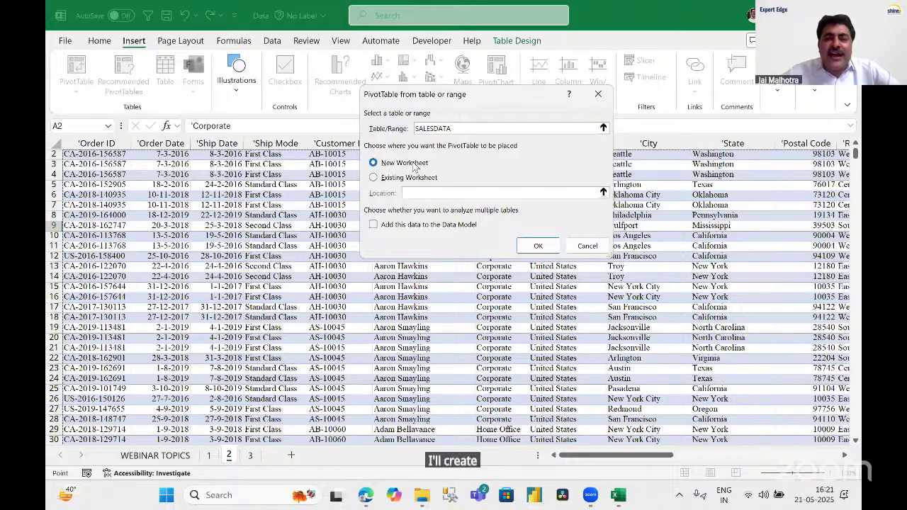
Create the empty SALESDATA pivot on new Sheet2 and put State in Rows.
{"action": "left_click", "coordinate": [537, 247]}
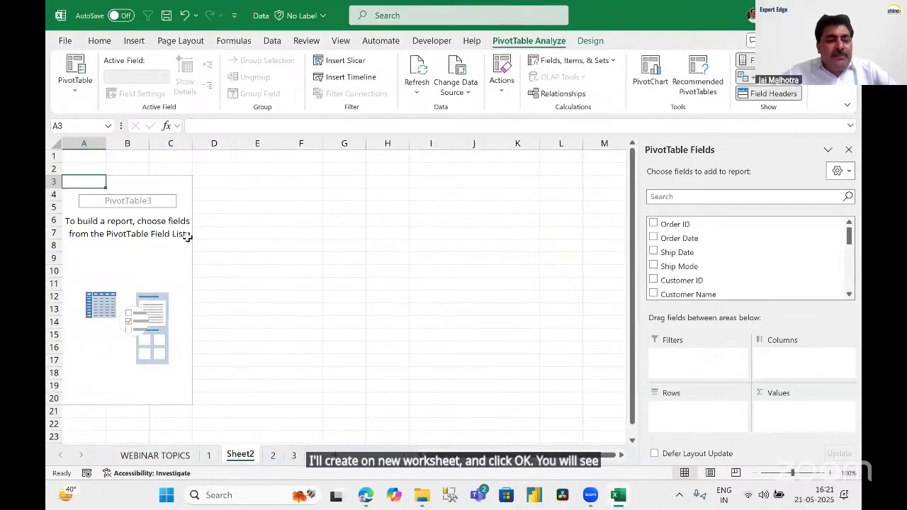
{"action": "mouse_move", "coordinate": [61, 169]}
{"action": "left_mouse_down"}
{"action": "mouse_move", "coordinate": [139, 193]}
{"action": "mouse_move", "coordinate": [195, 410]}
{"action": "left_mouse_up"}
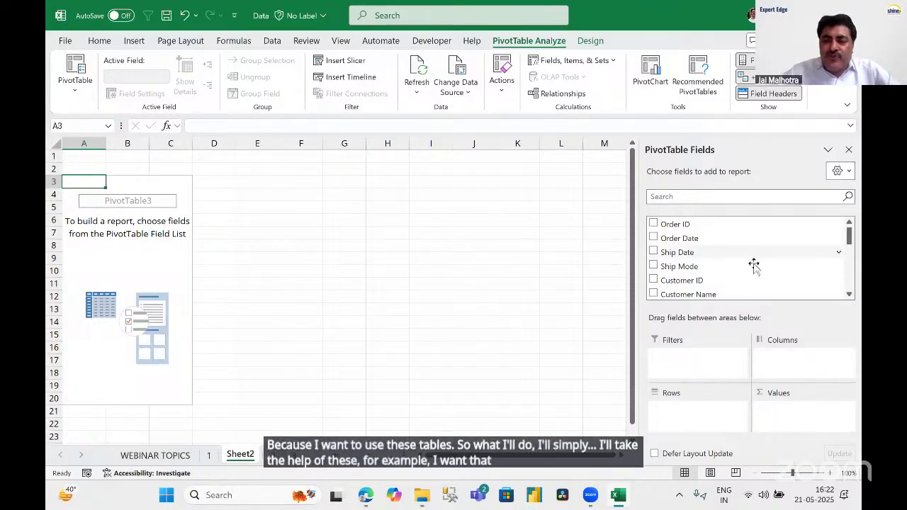
{"action": "scroll", "coordinate": [760, 260], "scroll_direction": "down", "scroll_amount": 2}
{"action": "scroll", "coordinate": [759, 260], "scroll_direction": "down", "scroll_amount": 4}
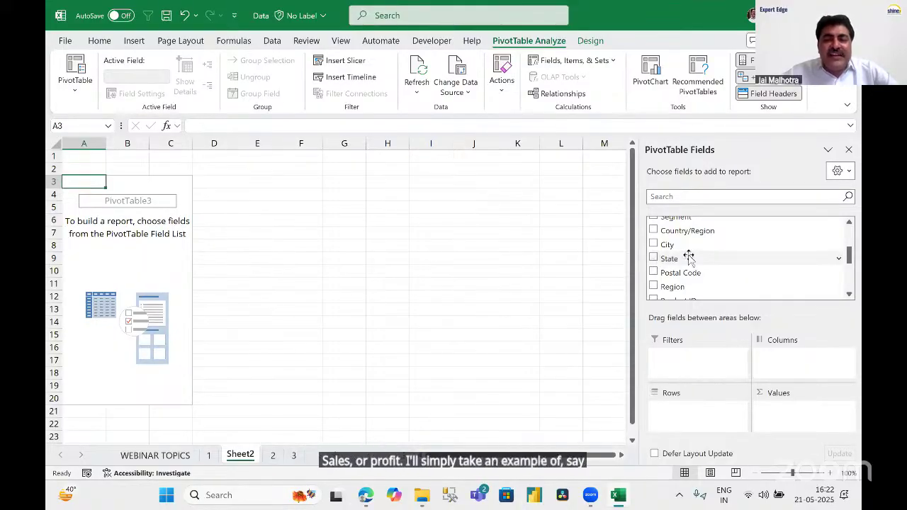
{"action": "left_click_drag", "start_coordinate": [677, 256], "coordinate": [672, 416]}
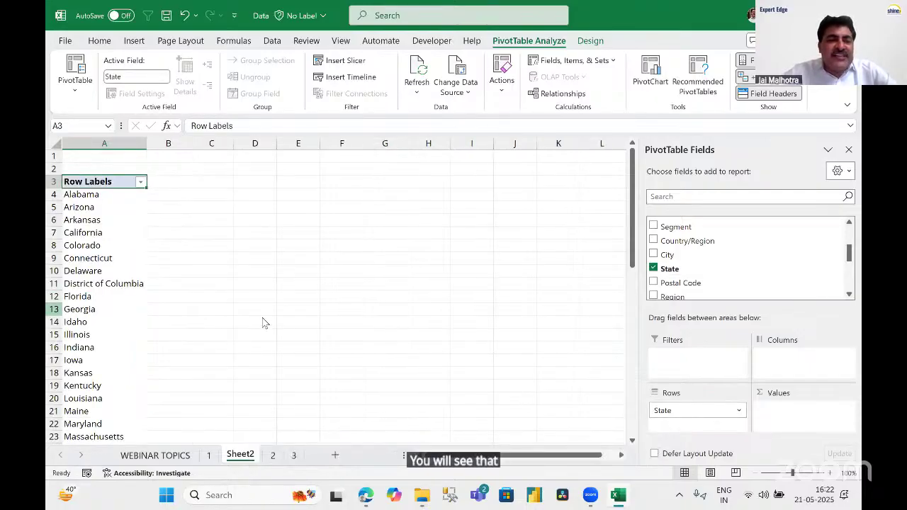
Browse the state row labels such as Arkansas and Georgia, then begin moving Profit into Values.
{"action": "left_click", "coordinate": [106, 220]}
{"action": "scroll", "coordinate": [106, 239], "scroll_direction": "down", "scroll_amount": 13}
{"action": "scroll", "coordinate": [107, 236], "scroll_direction": "up", "scroll_amount": 6}
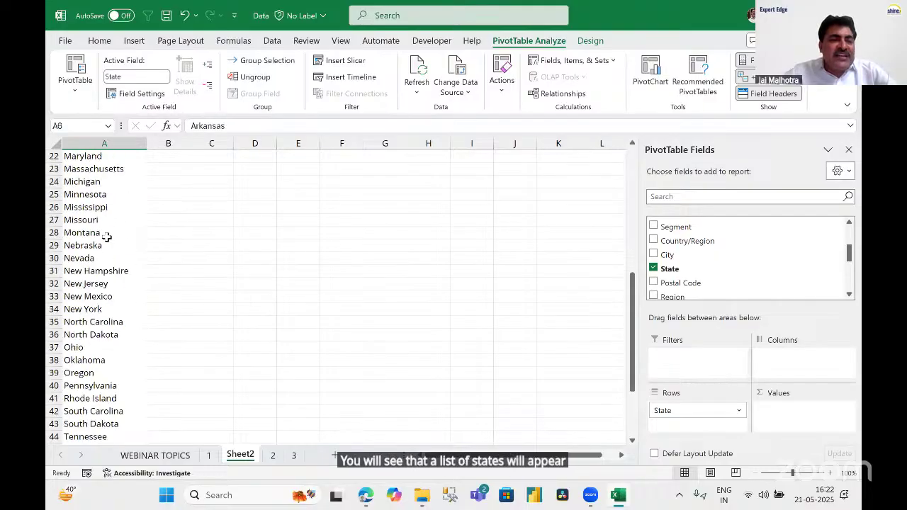
{"action": "scroll", "coordinate": [106, 237], "scroll_direction": "up", "scroll_amount": 7}
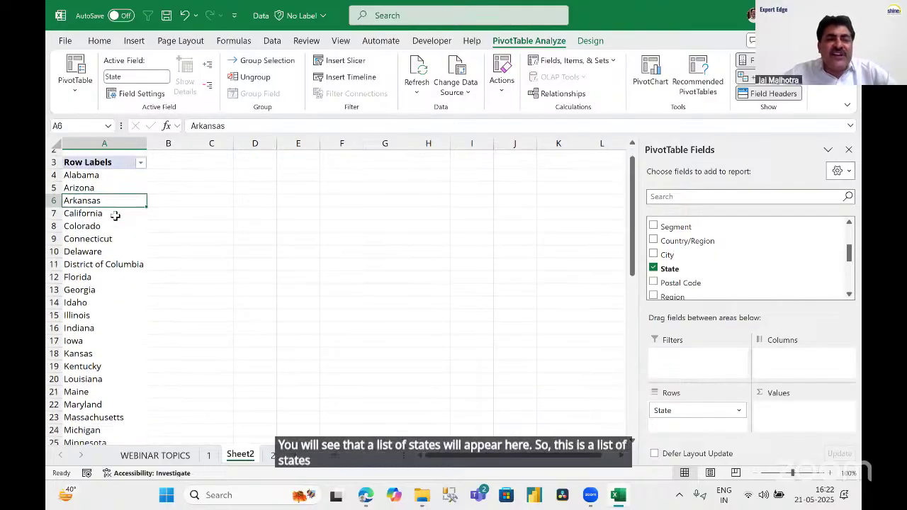
{"action": "scroll", "coordinate": [115, 216], "scroll_direction": "down", "scroll_amount": 2}
{"action": "left_click", "coordinate": [103, 231]}
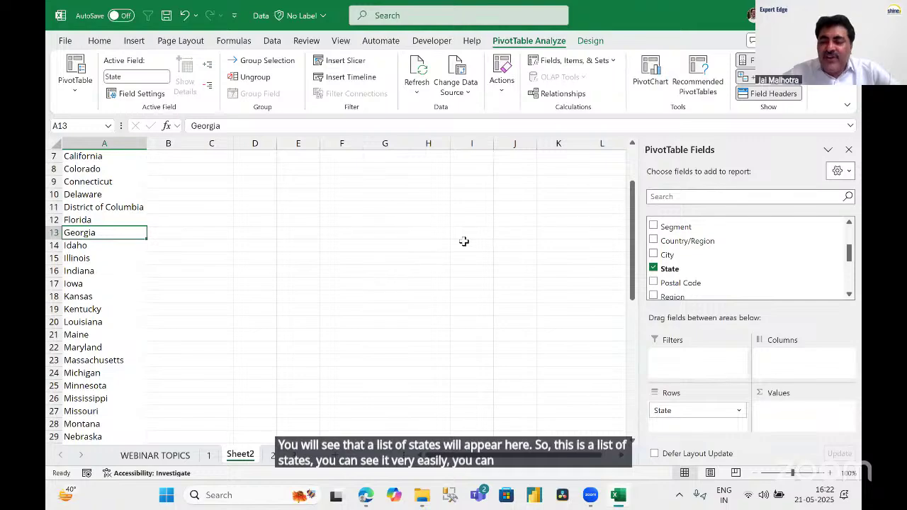
{"action": "scroll", "coordinate": [738, 258], "scroll_direction": "down", "scroll_amount": 4}
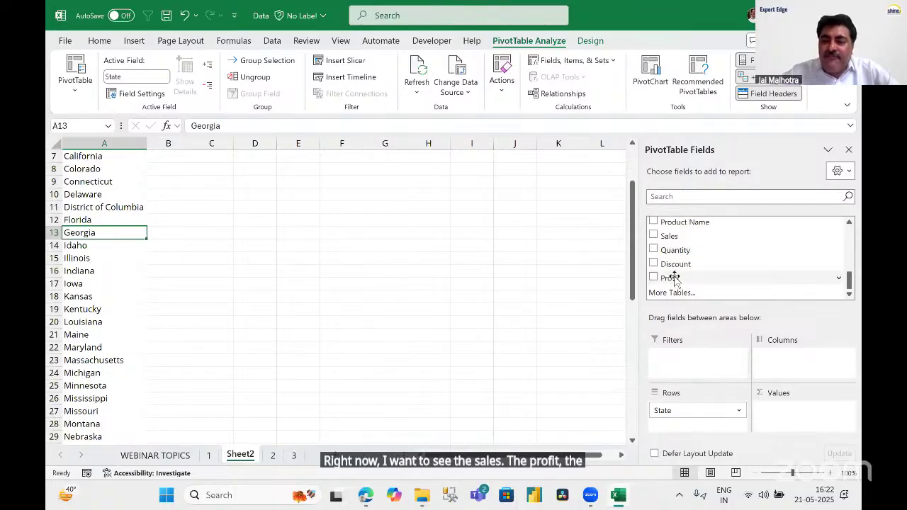
{"action": "left_click_drag", "start_coordinate": [669, 278], "coordinate": [653, 295]}
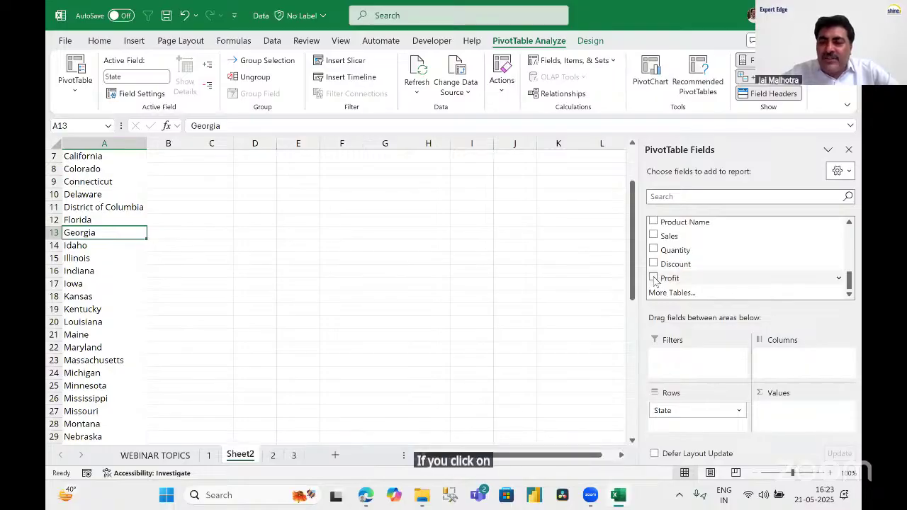
Add Profit to Values as Sum of Profit per state.
{"action": "left_click", "coordinate": [654, 278]}
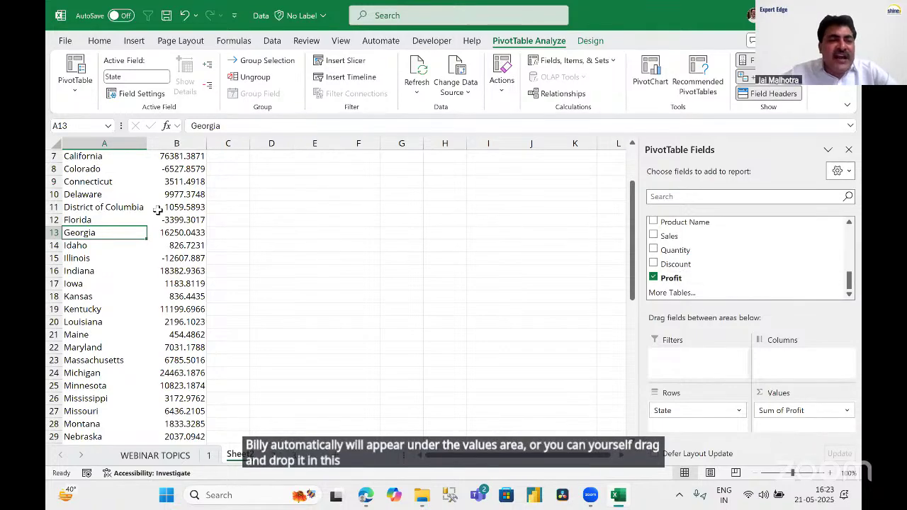
{"action": "scroll", "coordinate": [156, 211], "scroll_direction": "up", "scroll_amount": 2}
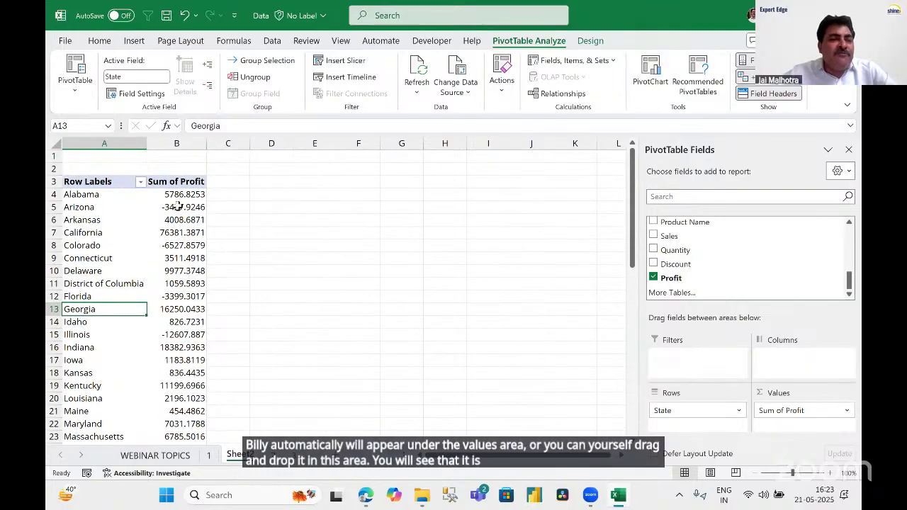
{"action": "scroll", "coordinate": [176, 206], "scroll_direction": "down", "scroll_amount": 13}
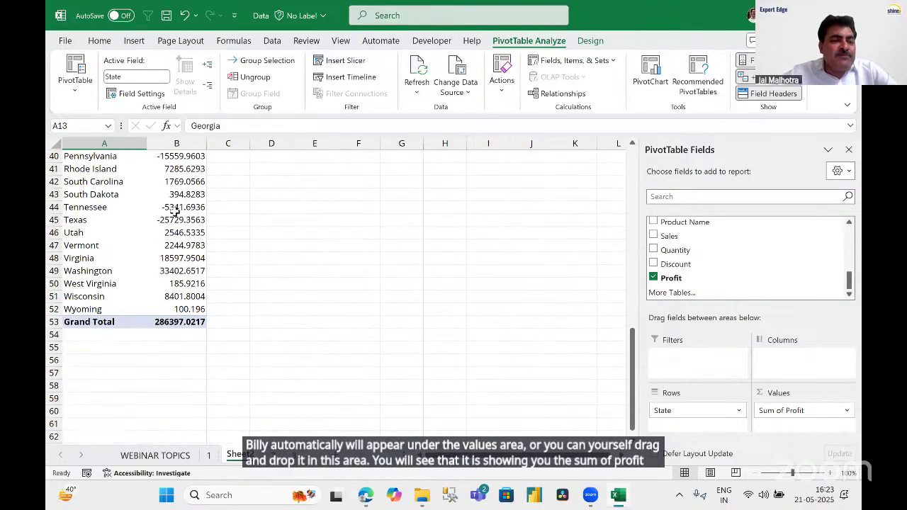
{"action": "scroll", "coordinate": [175, 210], "scroll_direction": "up", "scroll_amount": 10}
{"action": "scroll", "coordinate": [174, 213], "scroll_direction": "up", "scroll_amount": 2}
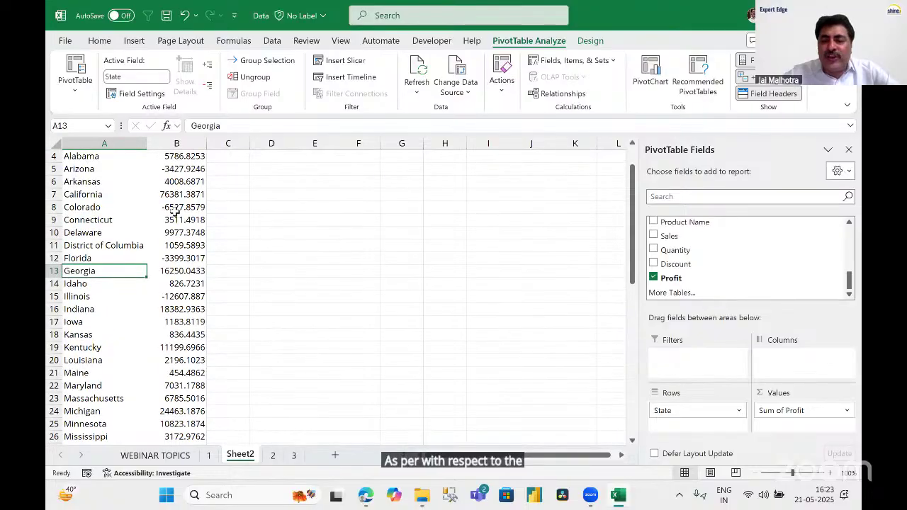
{"action": "left_click", "coordinate": [180, 207]}
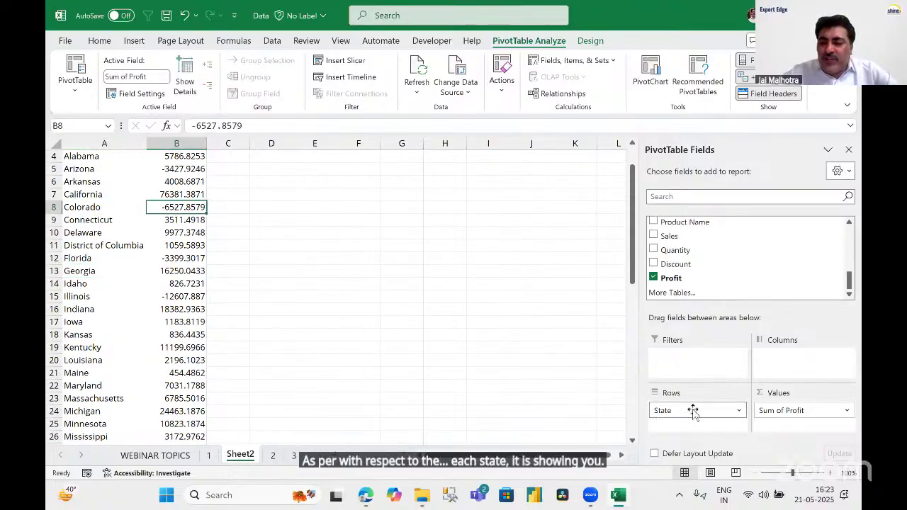
Remove State from Rows, leaving only the overall Sum of Profit of 286397.0217.
{"action": "left_click_drag", "start_coordinate": [693, 413], "coordinate": [529, 291]}
{"action": "scroll", "coordinate": [147, 217], "scroll_direction": "up", "scroll_amount": 1}
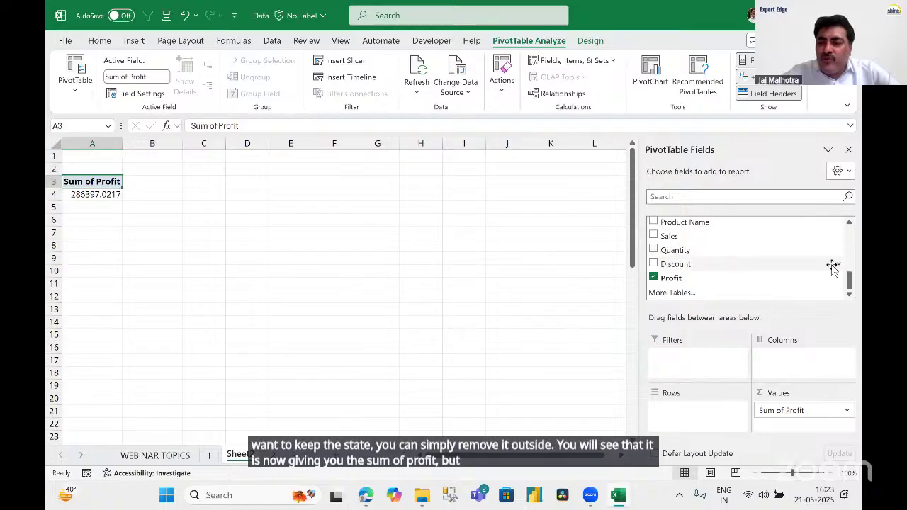
{"action": "scroll", "coordinate": [741, 262], "scroll_direction": "up", "scroll_amount": 3}
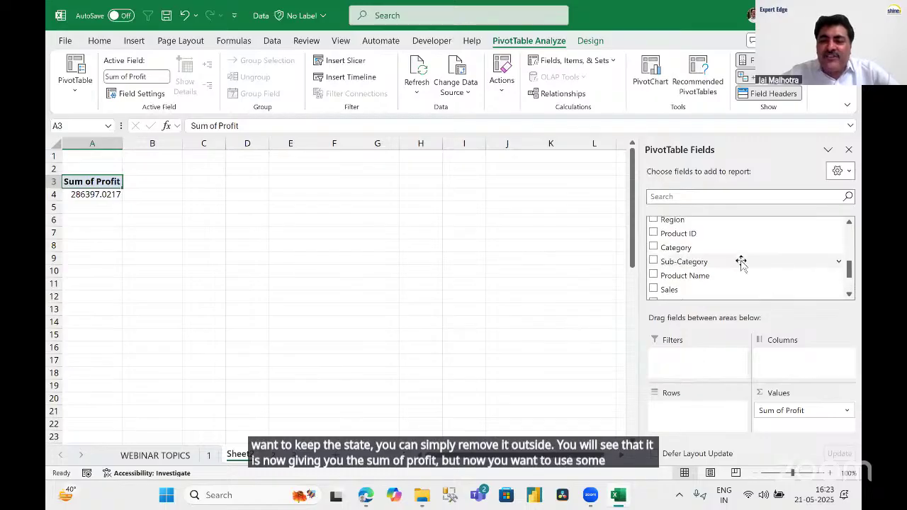
Put Category in Rows: Furniture 18451.2728, Office Supplies 122490.8008, Technology 145454.9481.
{"action": "left_click_drag", "start_coordinate": [674, 244], "coordinate": [692, 424]}
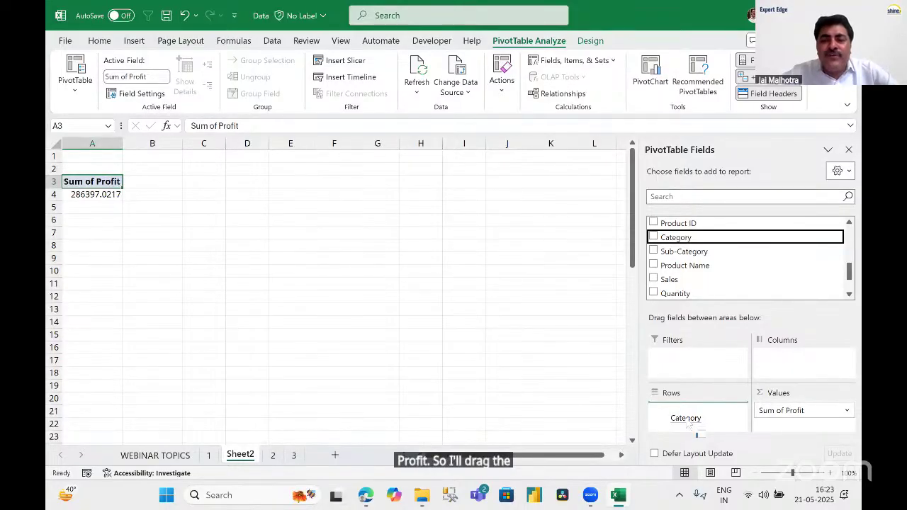
{"action": "left_click_drag", "start_coordinate": [697, 429], "coordinate": [711, 446]}
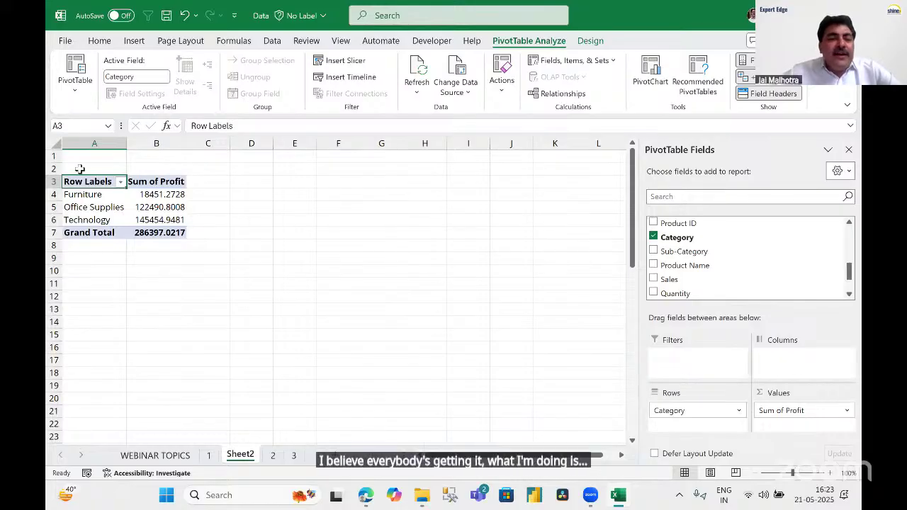
{"action": "left_click", "coordinate": [112, 205]}
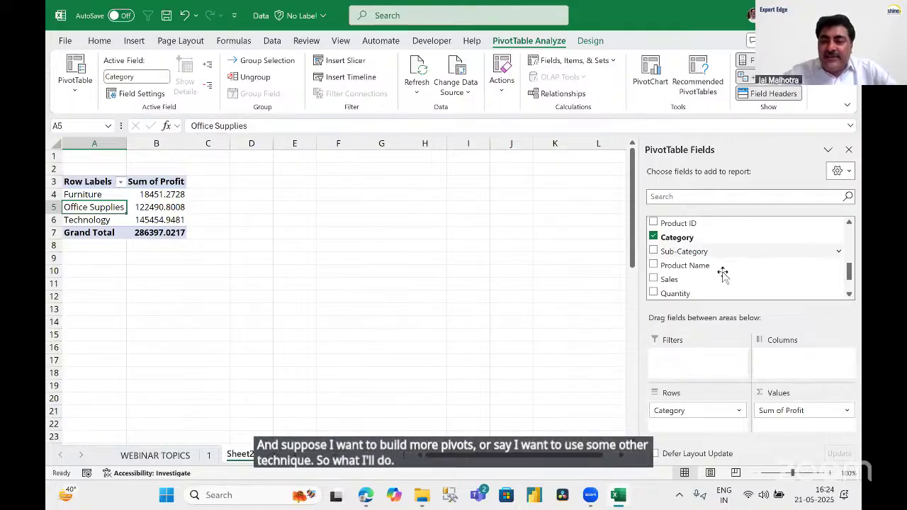
{"action": "scroll", "coordinate": [723, 275], "scroll_direction": "down", "scroll_amount": 3}
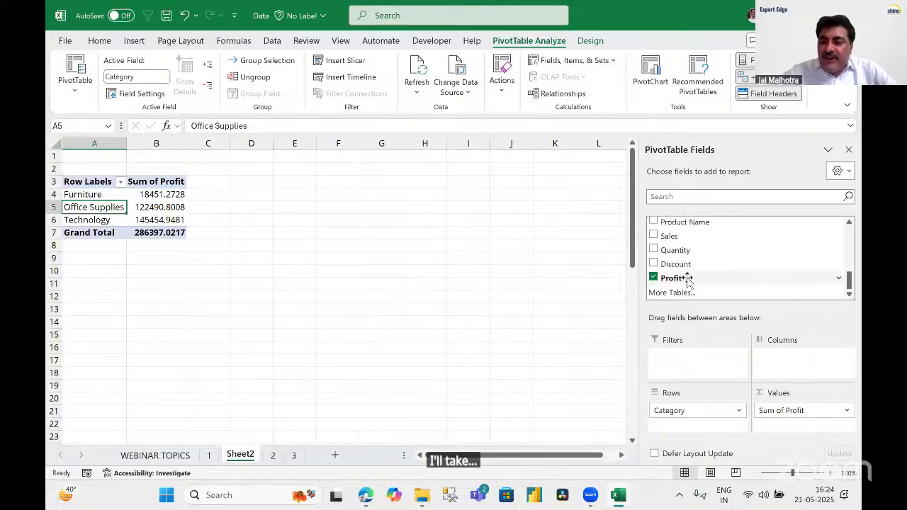
Replace Sum of Profit with Sum of Sales: Furniture 741999.7953, Office Supplies 719047.032, Technology 836154.033.
{"action": "left_click_drag", "start_coordinate": [781, 410], "coordinate": [563, 301]}
{"action": "left_click_drag", "start_coordinate": [684, 239], "coordinate": [797, 430]}
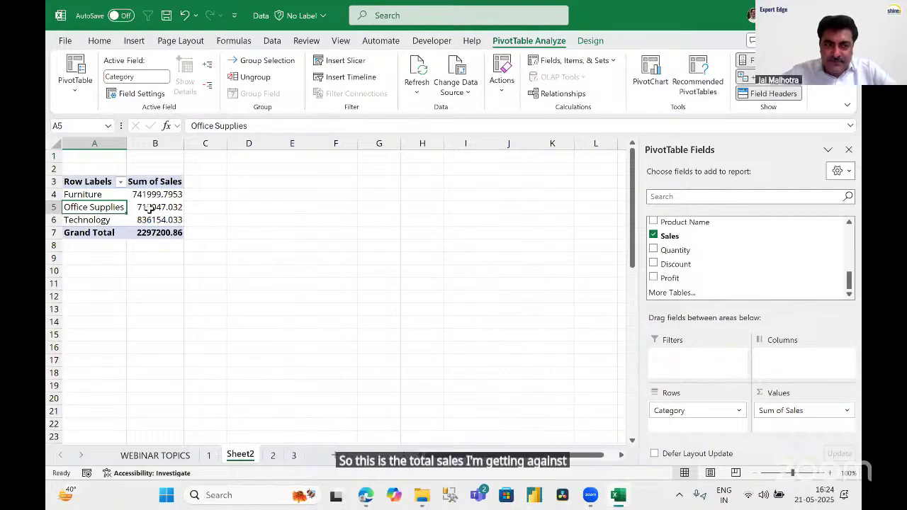
{"action": "left_click", "coordinate": [155, 195]}
{"action": "left_click", "coordinate": [94, 195]}
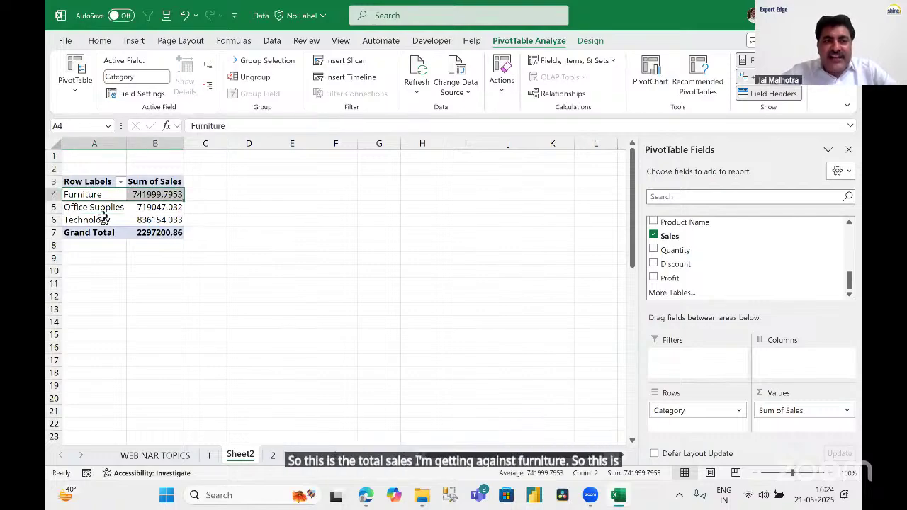
{"action": "left_click_drag", "start_coordinate": [98, 210], "coordinate": [153, 219]}
{"action": "left_click", "coordinate": [163, 207]}
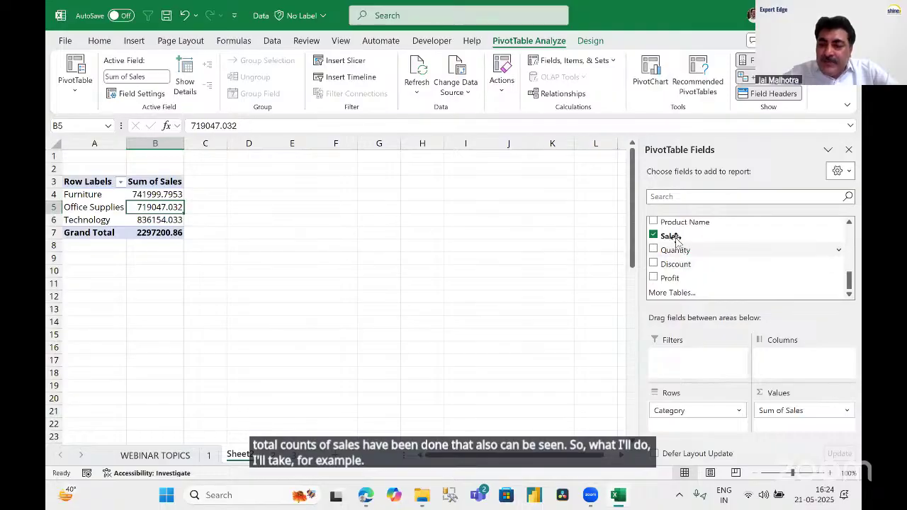
Drag Sales into Values four more times, adding Sum of Sales2 through Sum of Sales5.
{"action": "left_click_drag", "start_coordinate": [673, 236], "coordinate": [786, 439]}
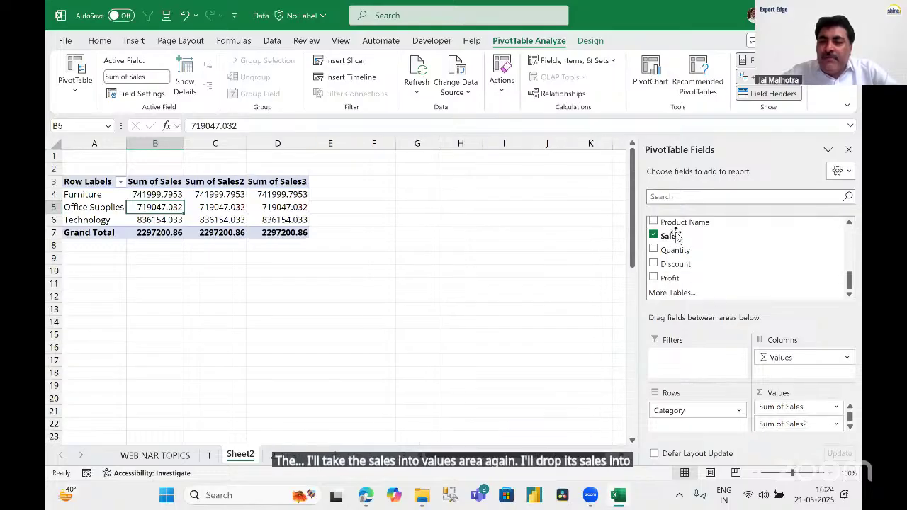
{"action": "left_click_drag", "start_coordinate": [672, 236], "coordinate": [786, 440]}
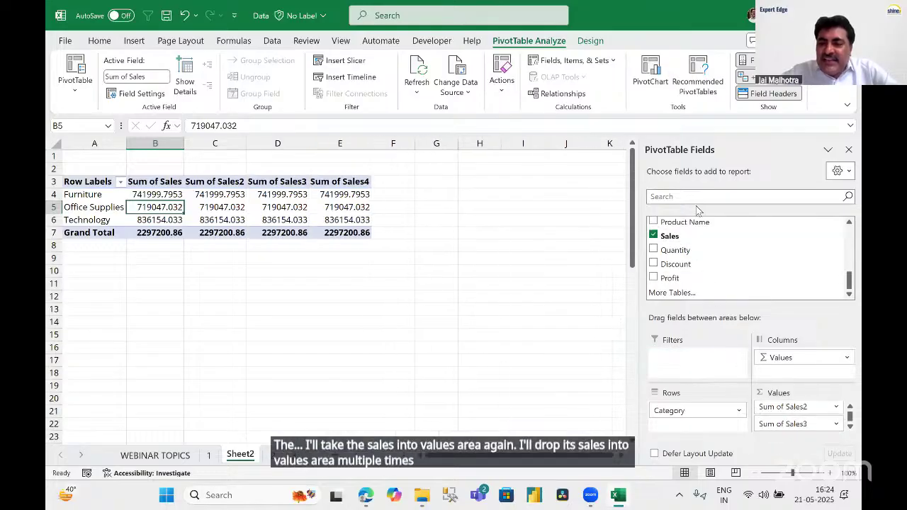
{"action": "left_click_drag", "start_coordinate": [677, 241], "coordinate": [786, 443]}
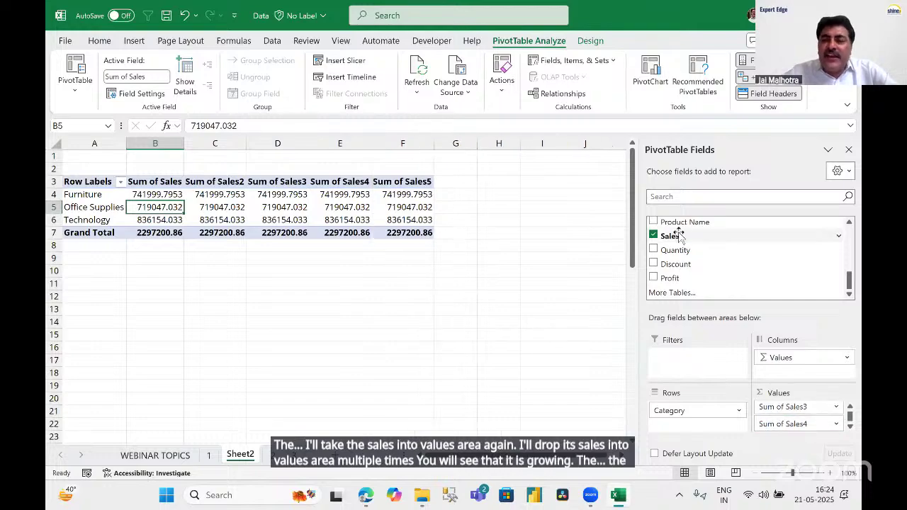
{"action": "left_click_drag", "start_coordinate": [682, 235], "coordinate": [783, 432]}
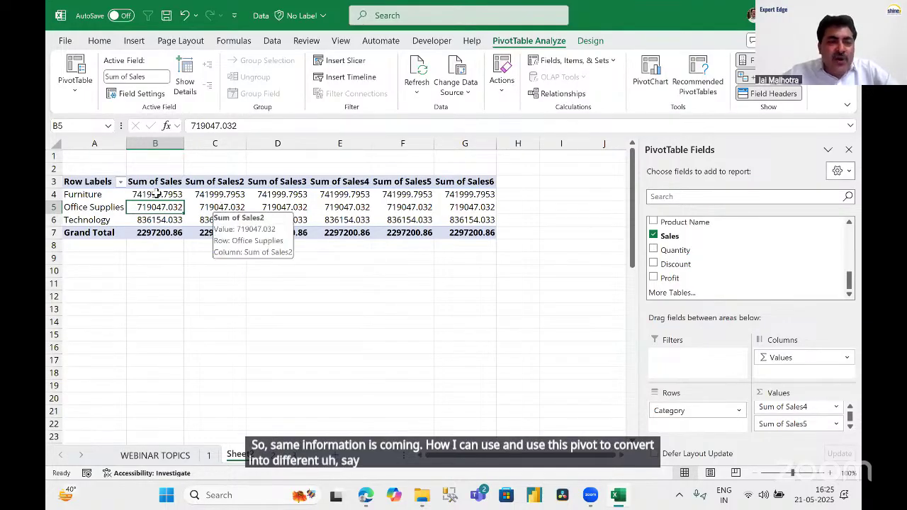
Summarize Sum of Sales2 by Count, giving 2121, 6026, 1847 and a 9994 total.
{"action": "left_click_drag", "start_coordinate": [157, 196], "coordinate": [183, 228]}
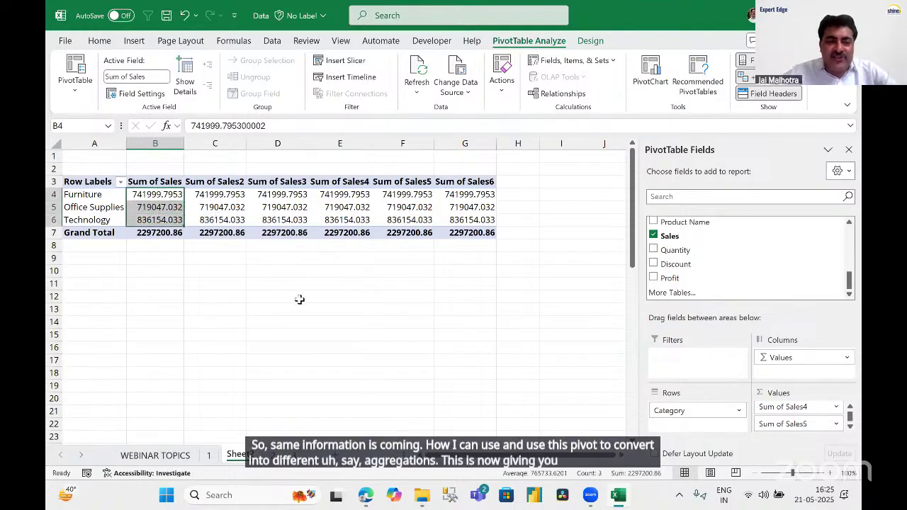
{"action": "left_click", "coordinate": [90, 195]}
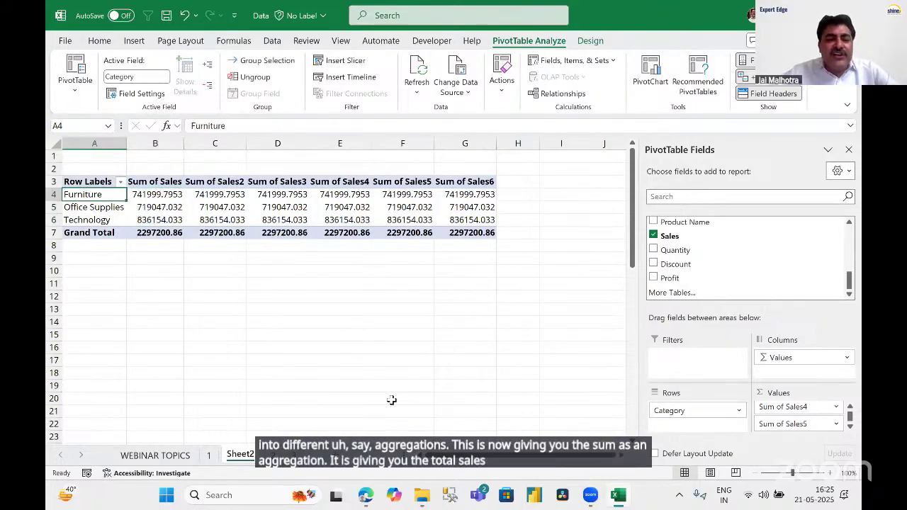
{"action": "left_click", "coordinate": [162, 197]}
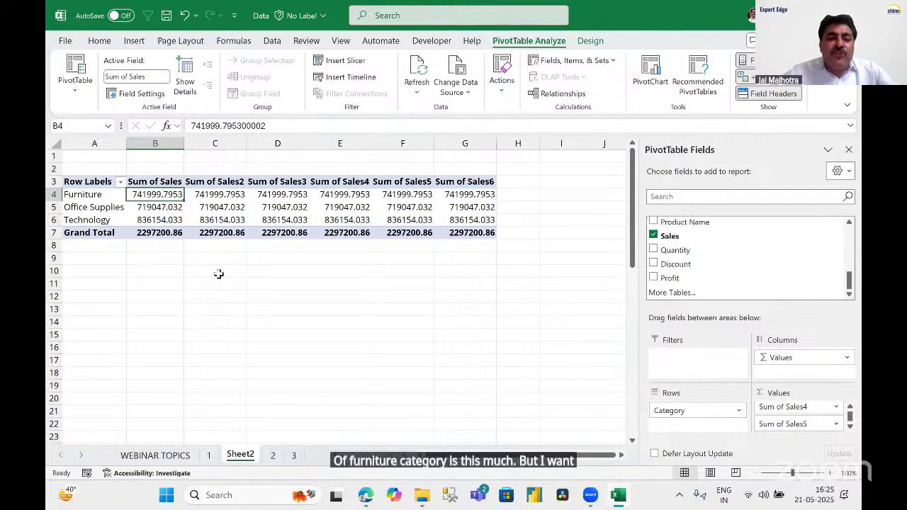
{"action": "right_click", "coordinate": [215, 207]}
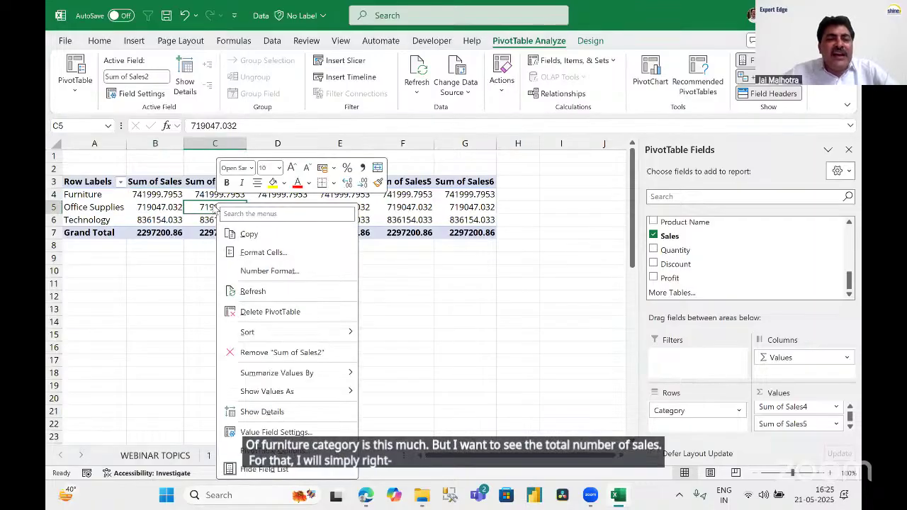
{"action": "key", "text": "Escape"}
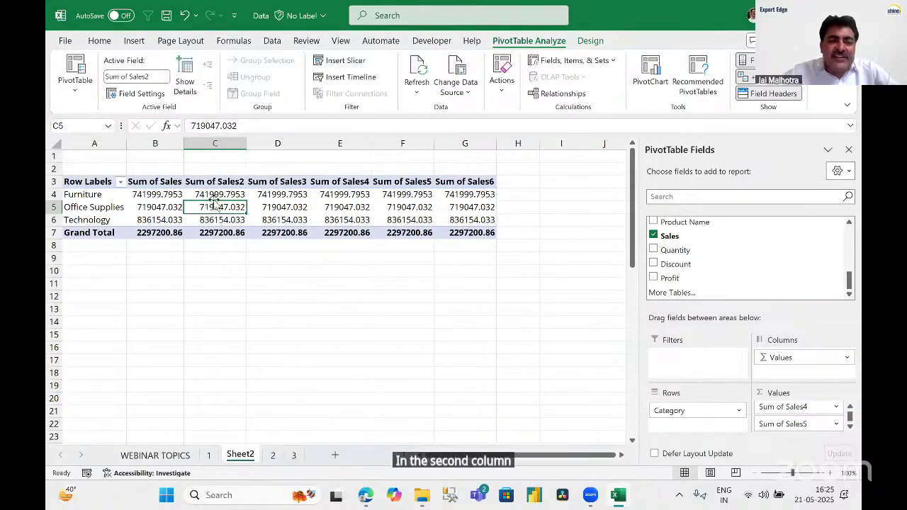
{"action": "left_click_drag", "start_coordinate": [216, 194], "coordinate": [217, 221]}
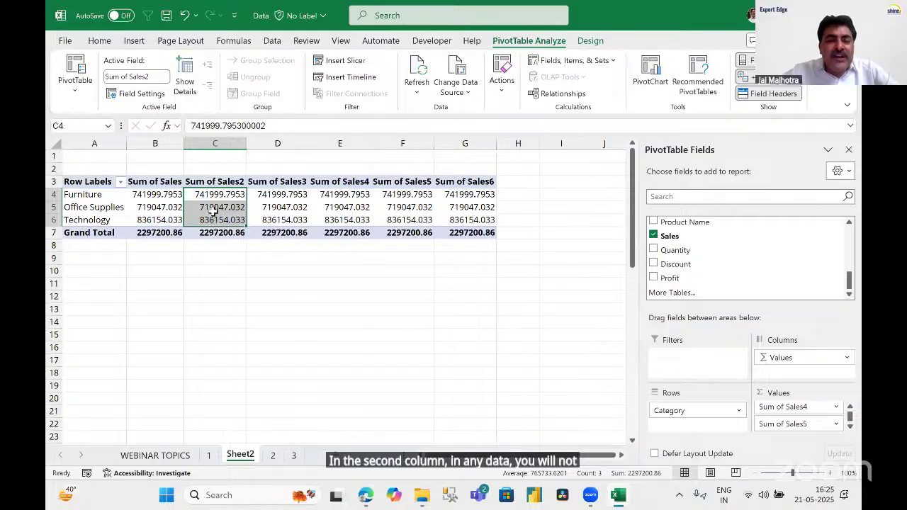
{"action": "left_click", "coordinate": [213, 207]}
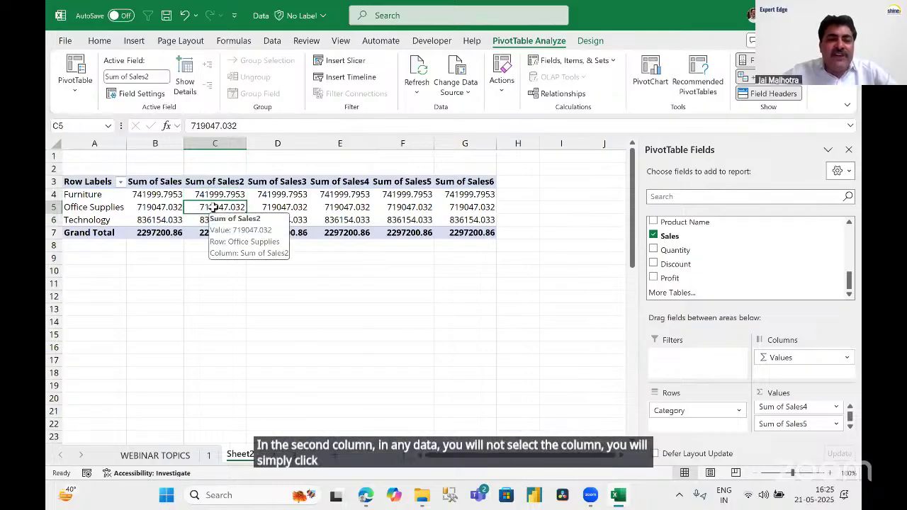
{"action": "right_click", "coordinate": [214, 207]}
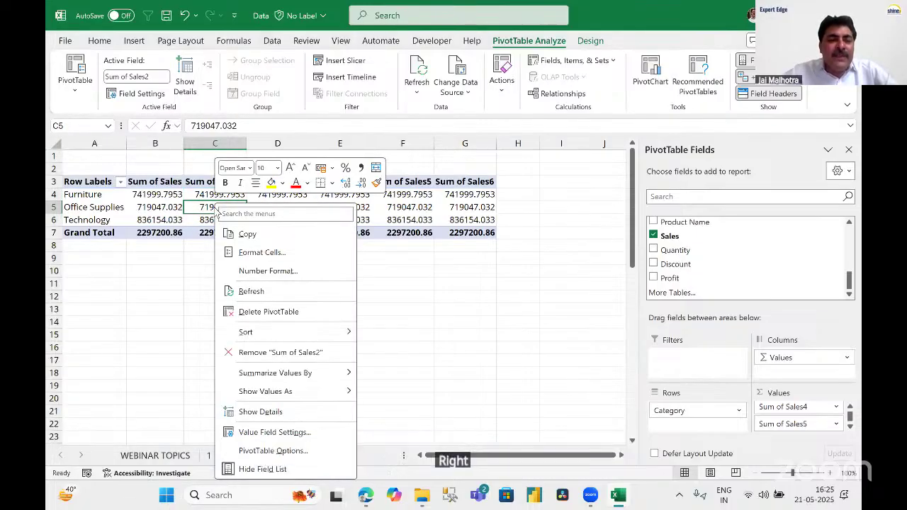
{"action": "mouse_move", "coordinate": [280, 378]}
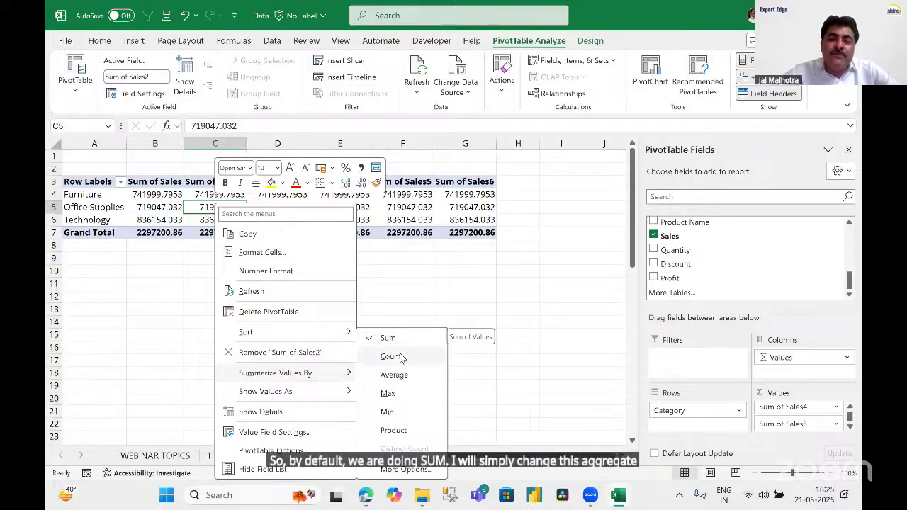
{"action": "left_click", "coordinate": [391, 357]}
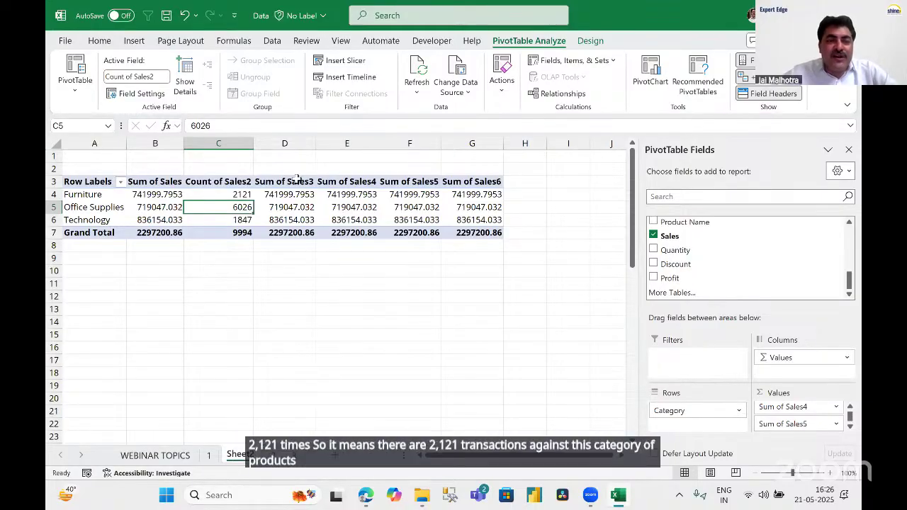
Summarize the Sum of Sales3 column by Average, giving an overall 229.8580008.
{"action": "right_click", "coordinate": [289, 207]}
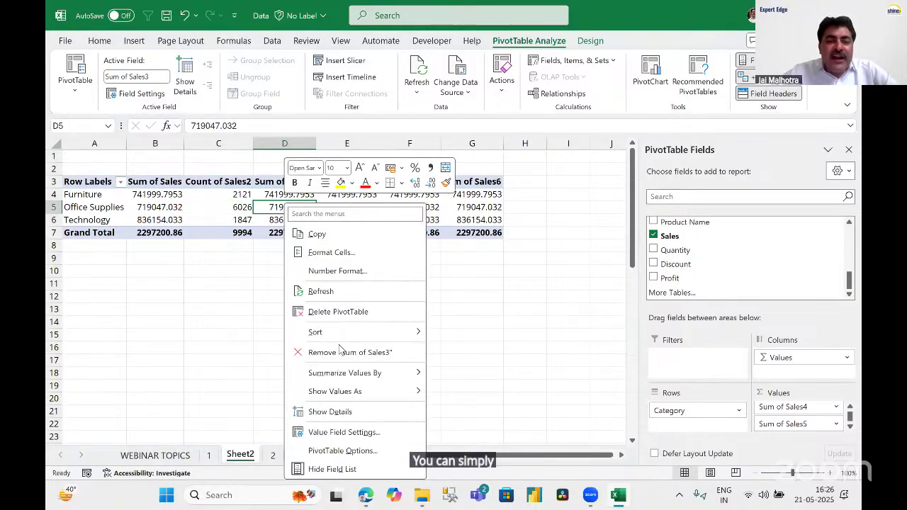
{"action": "mouse_move", "coordinate": [361, 373]}
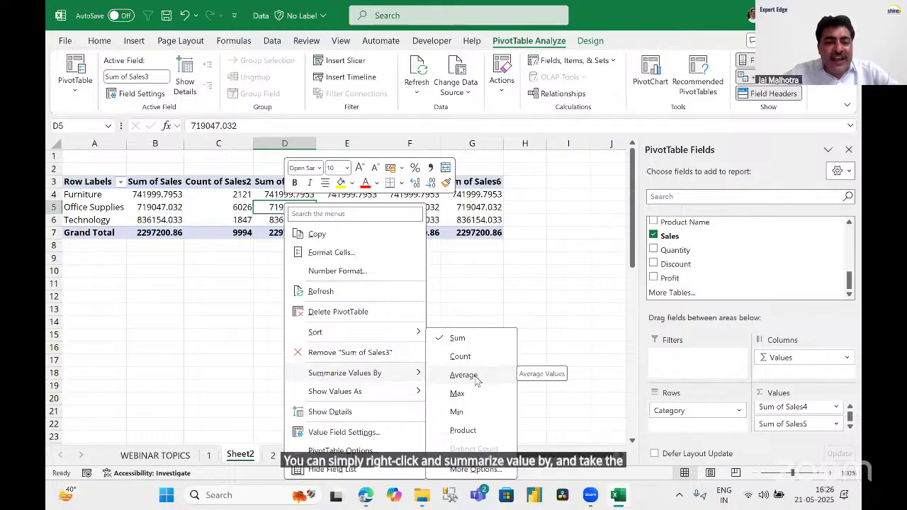
{"action": "left_click", "coordinate": [477, 382]}
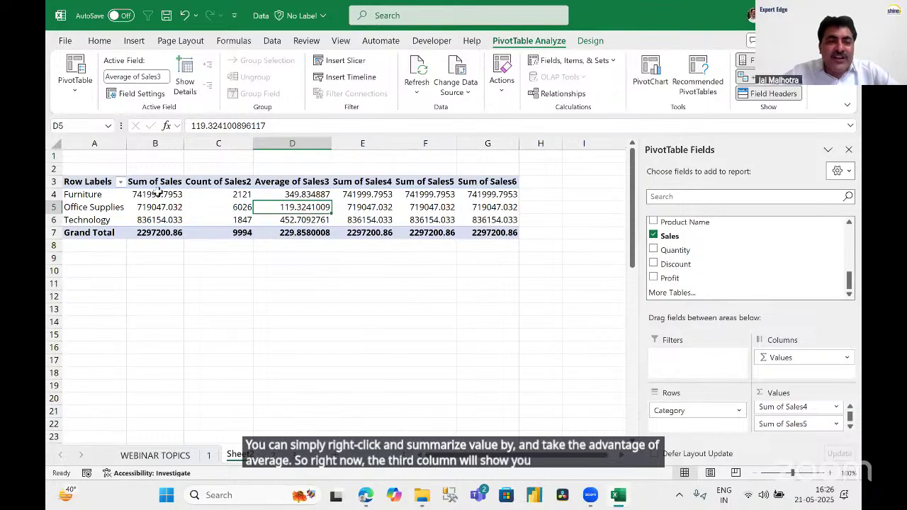
Compare Office Supplies' sum, count and average values, then bring up Sum of Sales4's options.
{"action": "left_click", "coordinate": [156, 143]}
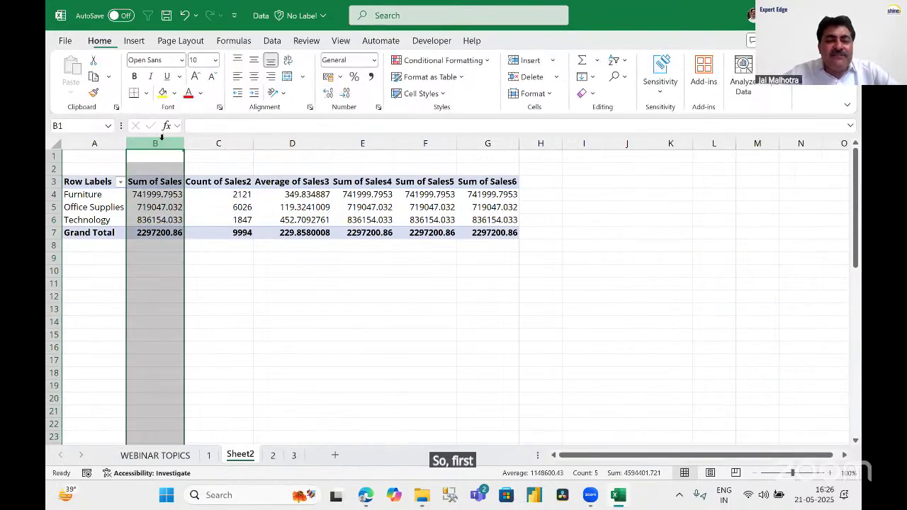
{"action": "left_click", "coordinate": [162, 206]}
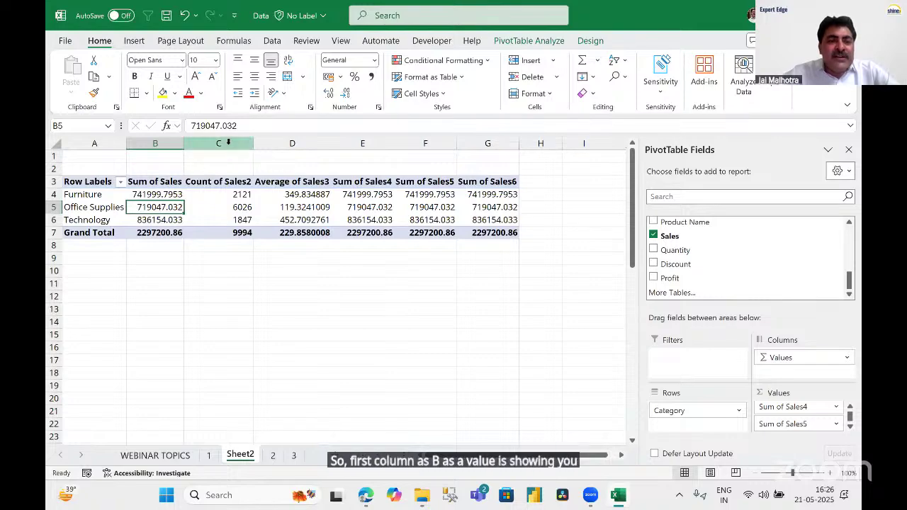
{"action": "left_click", "coordinate": [220, 143]}
{"action": "left_click", "coordinate": [225, 205]}
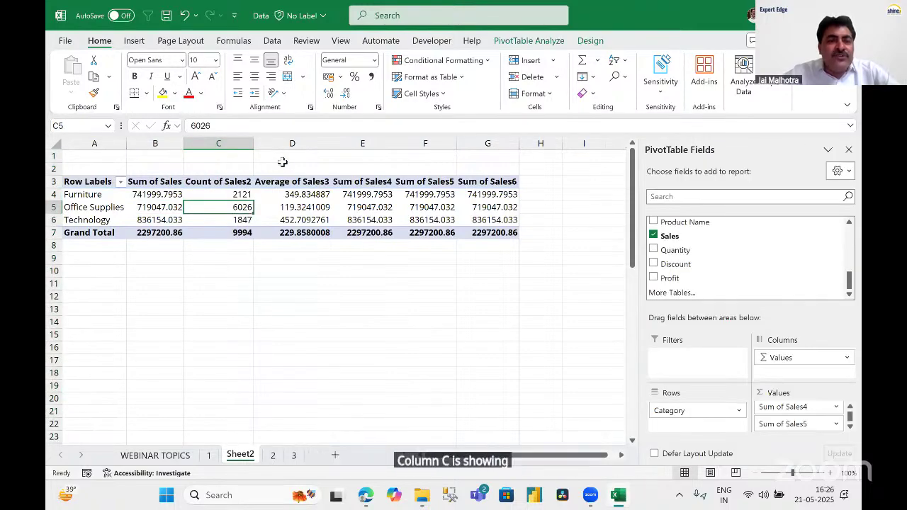
{"action": "left_click", "coordinate": [294, 144]}
{"action": "left_click", "coordinate": [292, 206]}
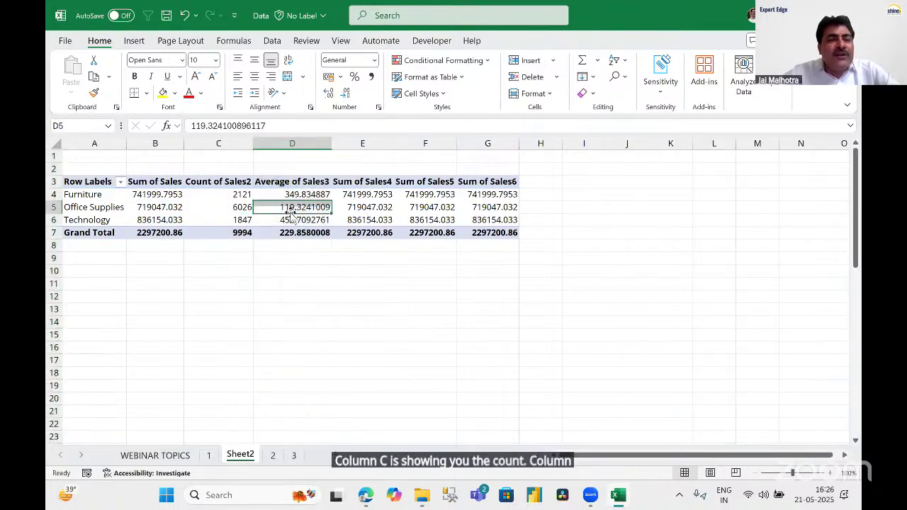
{"action": "left_click", "coordinate": [361, 206]}
{"action": "right_click", "coordinate": [363, 206]}
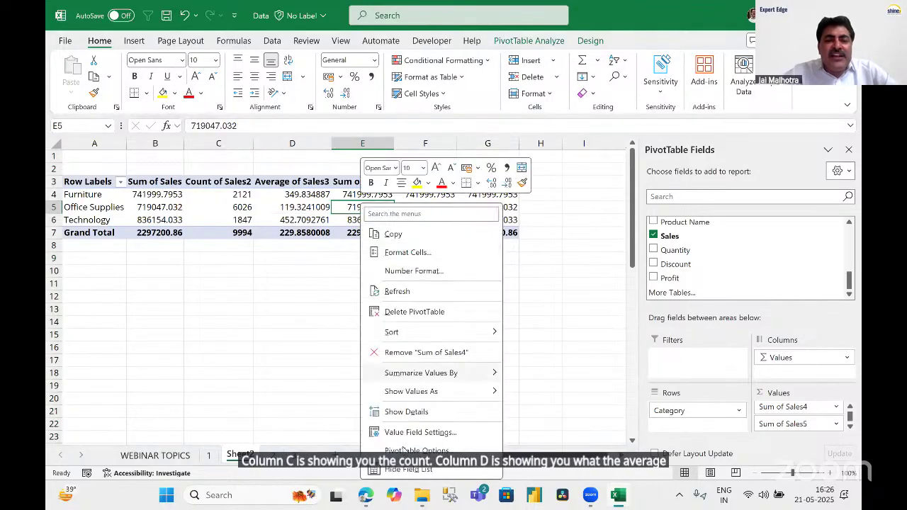
Summarize Sum of Sales4 by Max (top 22638.48) and Sum of Sales5 by Min (lowest 0.444).
{"action": "mouse_move", "coordinate": [454, 376]}
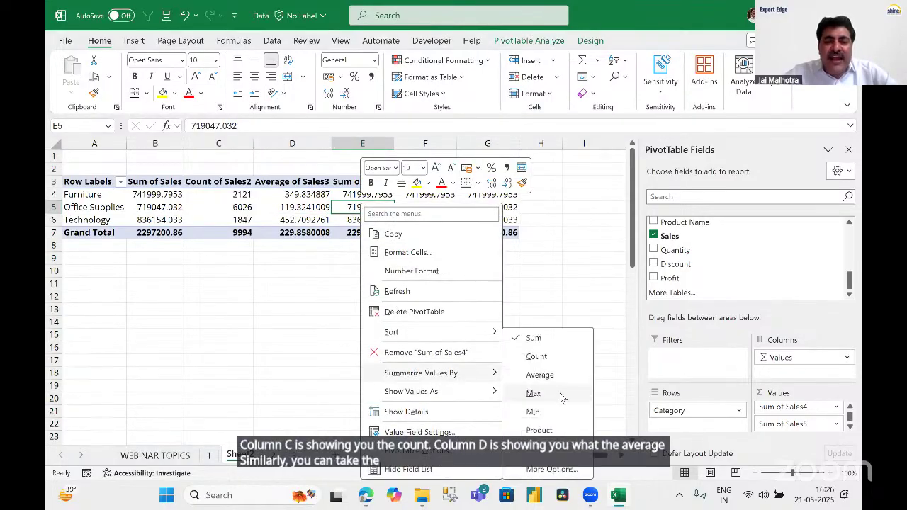
{"action": "left_click", "coordinate": [560, 398]}
{"action": "left_click", "coordinate": [430, 207]}
{"action": "right_click", "coordinate": [435, 206]}
{"action": "mouse_move", "coordinate": [496, 373]}
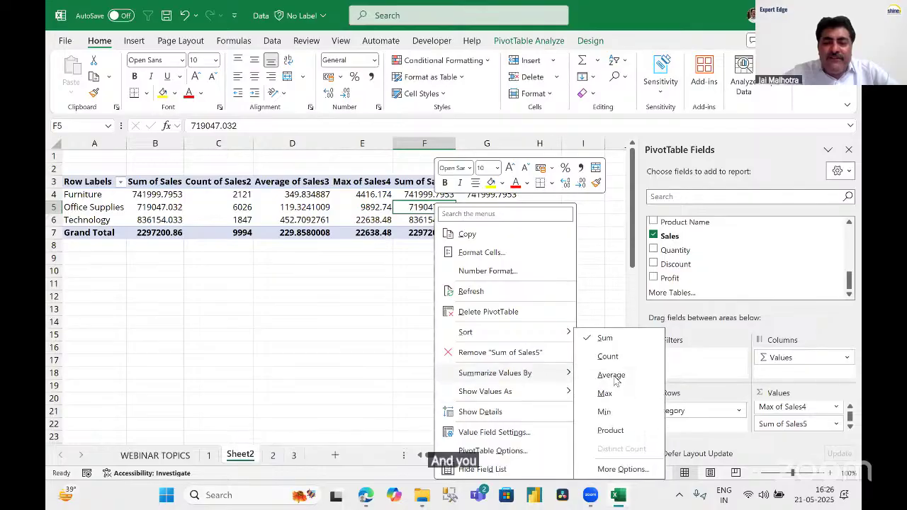
{"action": "left_click", "coordinate": [610, 411]}
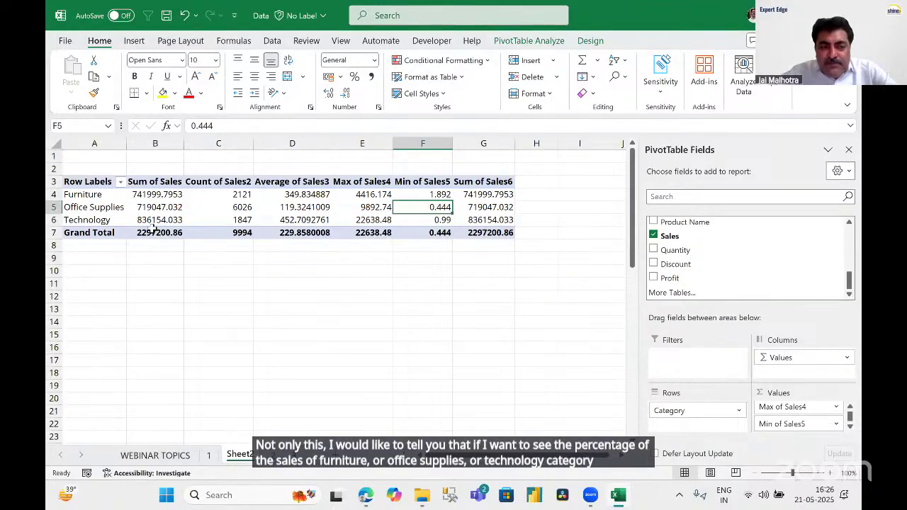
Show the Sum of Sales6 column as % of Grand Total.
{"action": "left_click", "coordinate": [488, 206]}
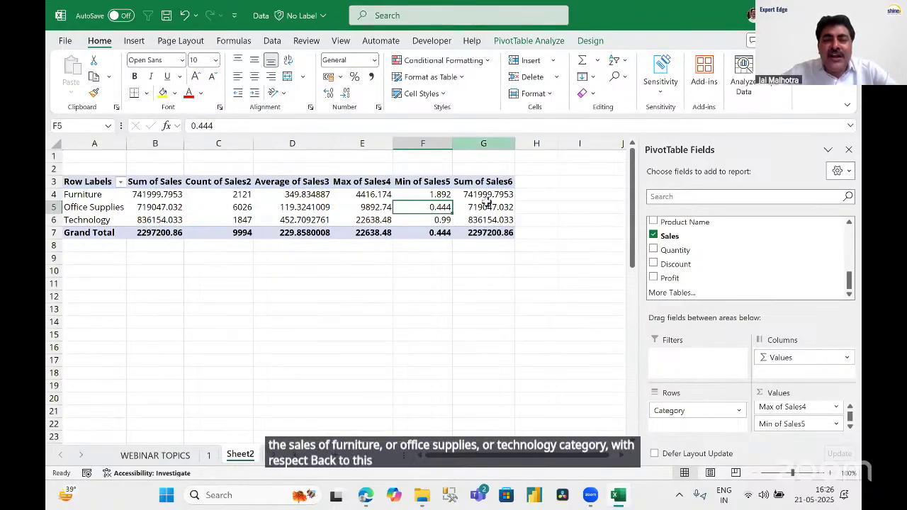
{"action": "right_click", "coordinate": [482, 207]}
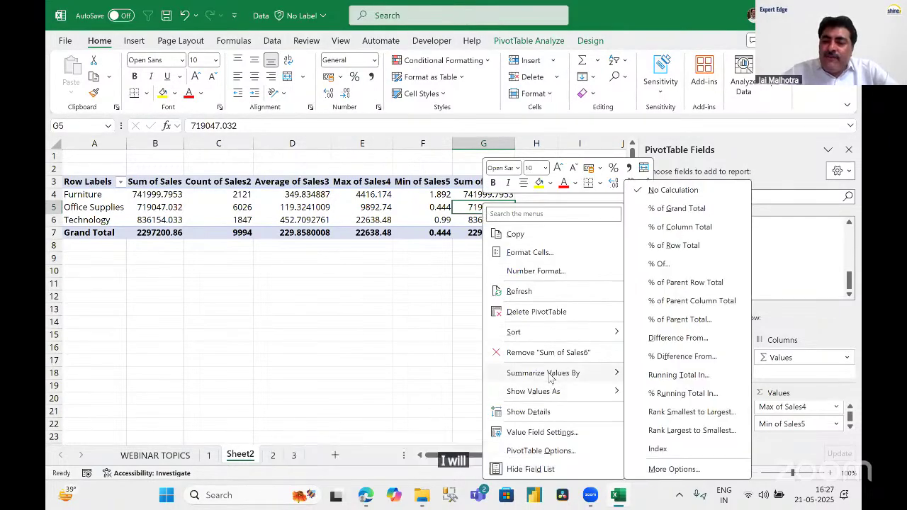
{"action": "mouse_move", "coordinate": [551, 378]}
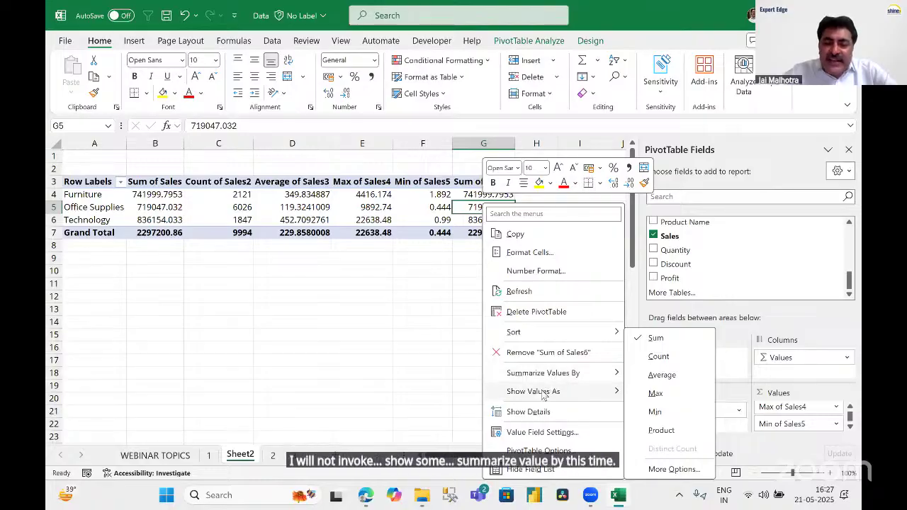
{"action": "mouse_move", "coordinate": [542, 396]}
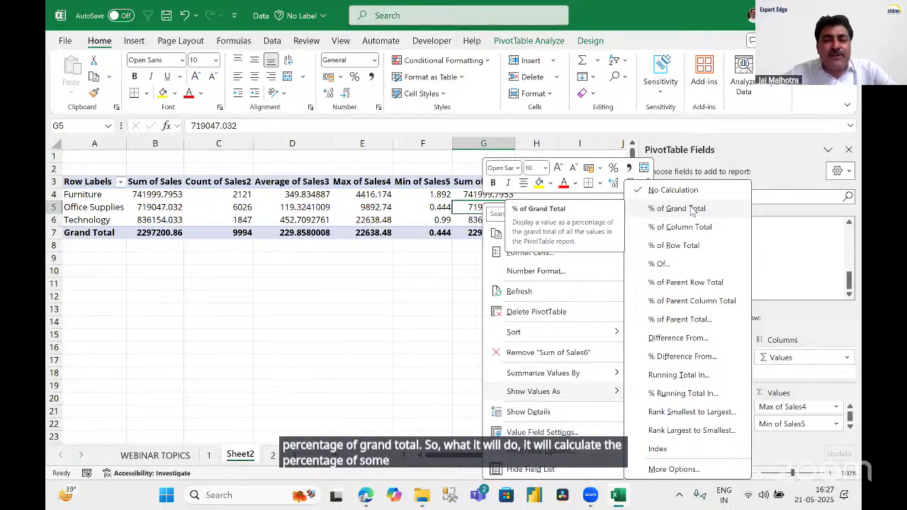
{"action": "left_click", "coordinate": [693, 211]}
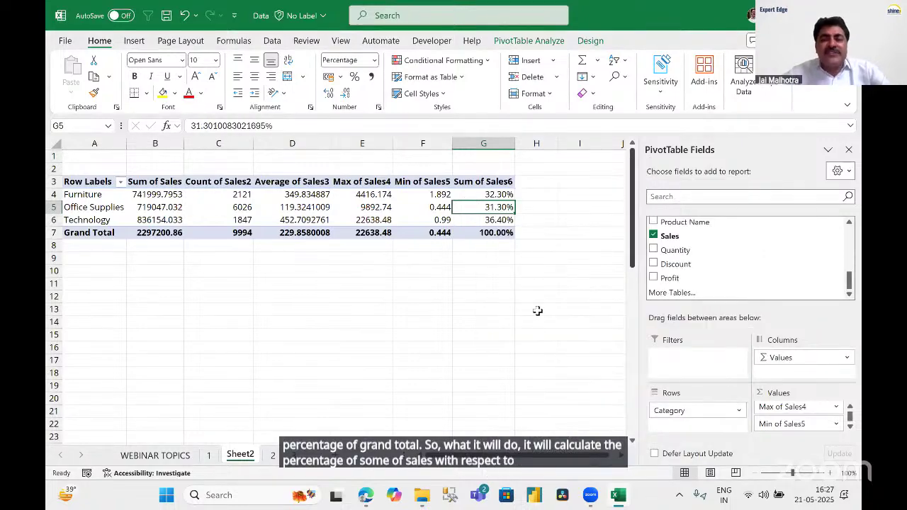
Verify the shares: Furniture 32.30%, Office Supplies 31.30%, Technology 36.40%, total 100%.
{"action": "left_click", "coordinate": [107, 197]}
{"action": "left_click", "coordinate": [508, 196]}
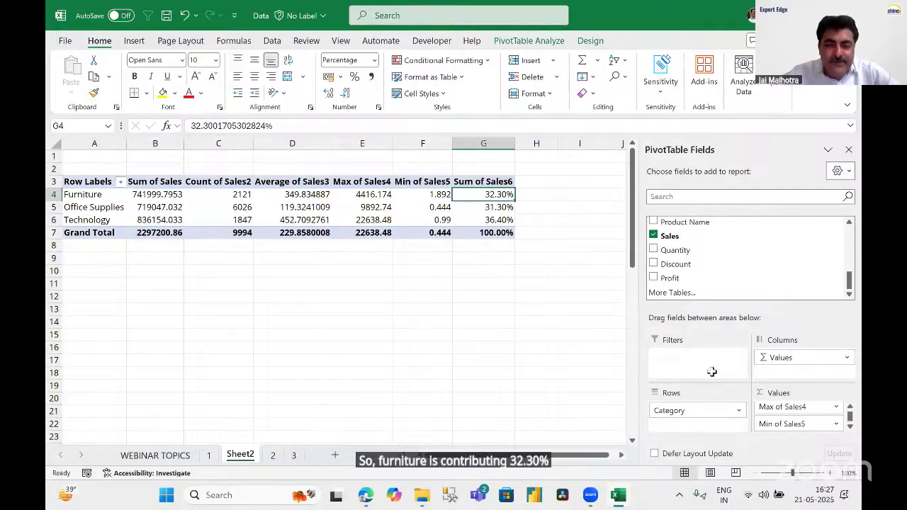
{"action": "left_click", "coordinate": [499, 210]}
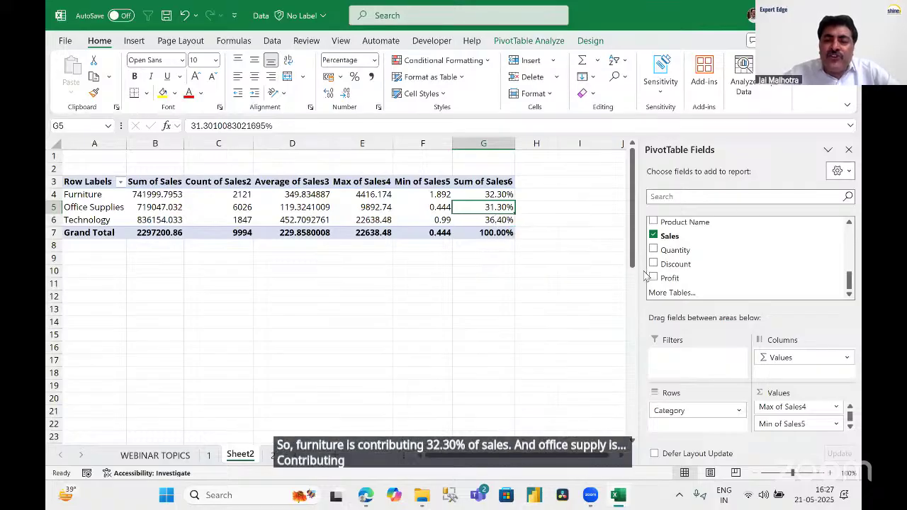
{"action": "left_click", "coordinate": [498, 222]}
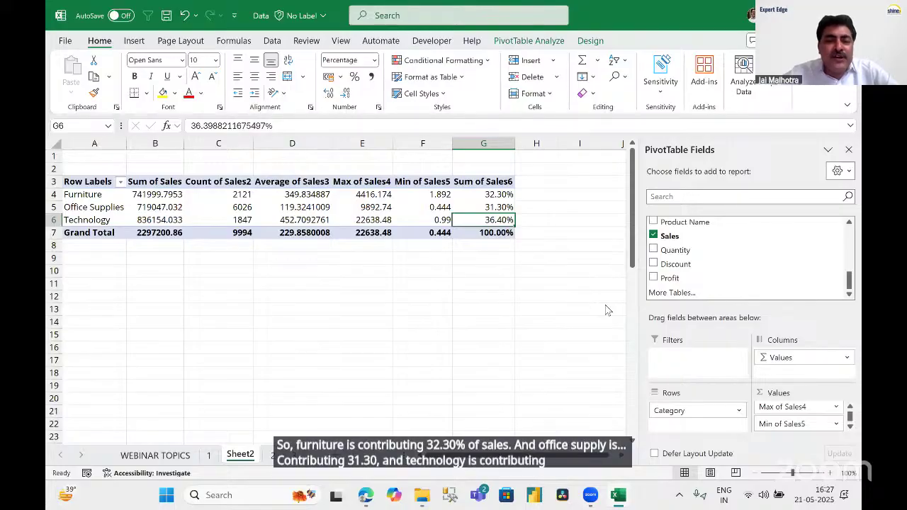
{"action": "left_click", "coordinate": [498, 234]}
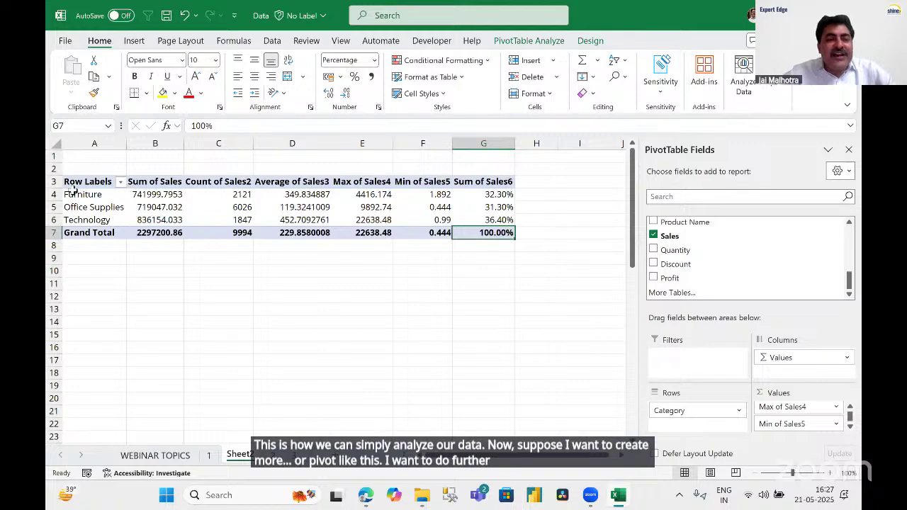
Select and copy the whole pivot table A3:G7.
{"action": "left_click_drag", "start_coordinate": [157, 186], "coordinate": [500, 234]}
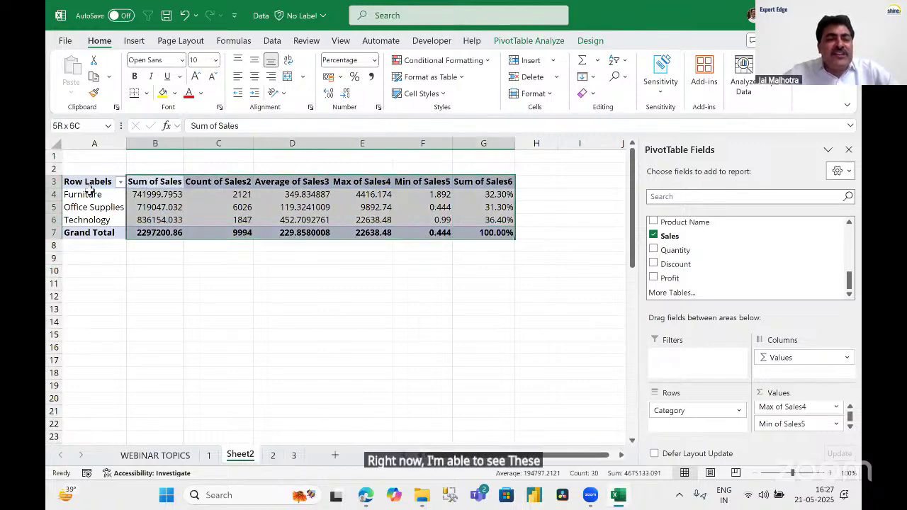
{"action": "left_click_drag", "start_coordinate": [91, 185], "coordinate": [86, 220]}
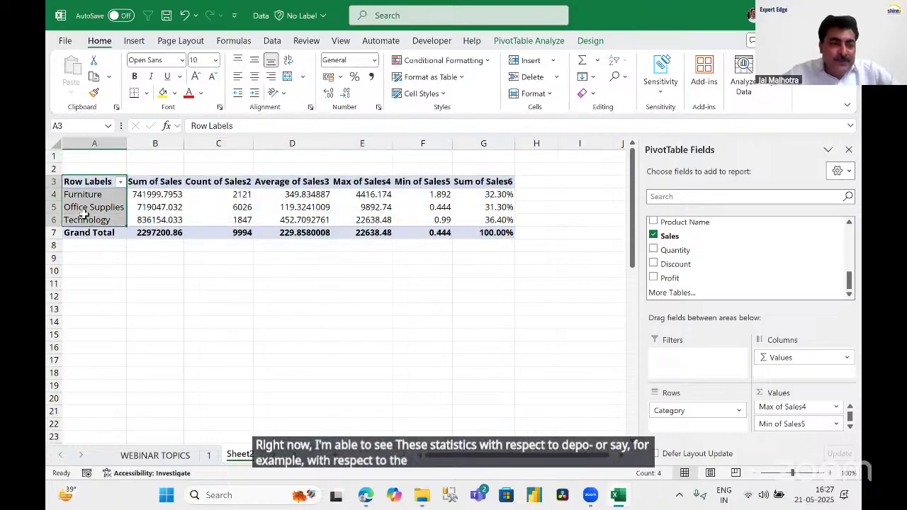
{"action": "left_click_drag", "start_coordinate": [83, 181], "coordinate": [499, 231]}
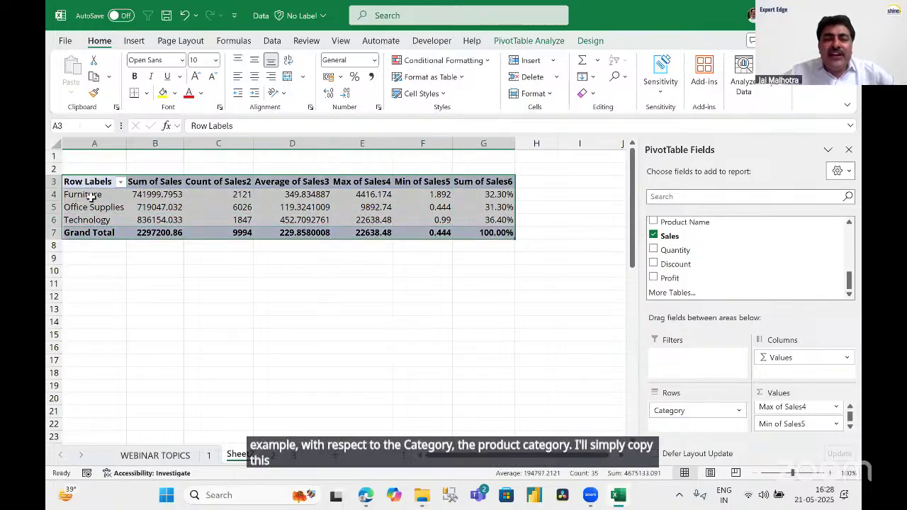
{"action": "left_click", "coordinate": [216, 271]}
{"action": "left_click_drag", "start_coordinate": [83, 181], "coordinate": [476, 247]}
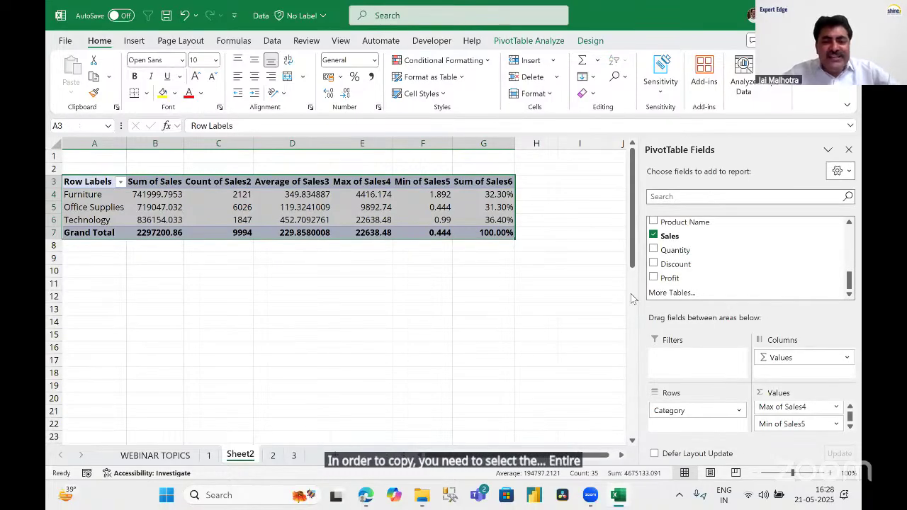
{"action": "key", "text": "ctrl+c"}
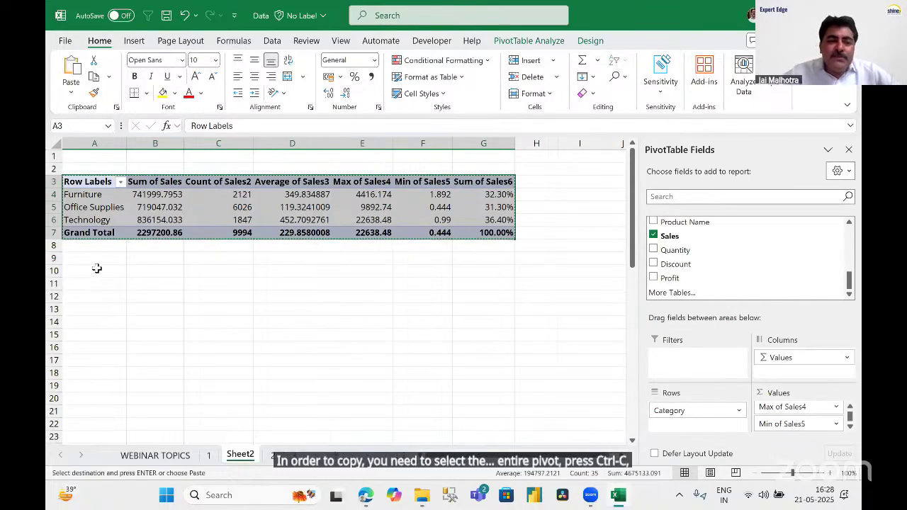
Paste the copy at A10 and remove Category from its rows.
{"action": "left_click", "coordinate": [99, 272]}
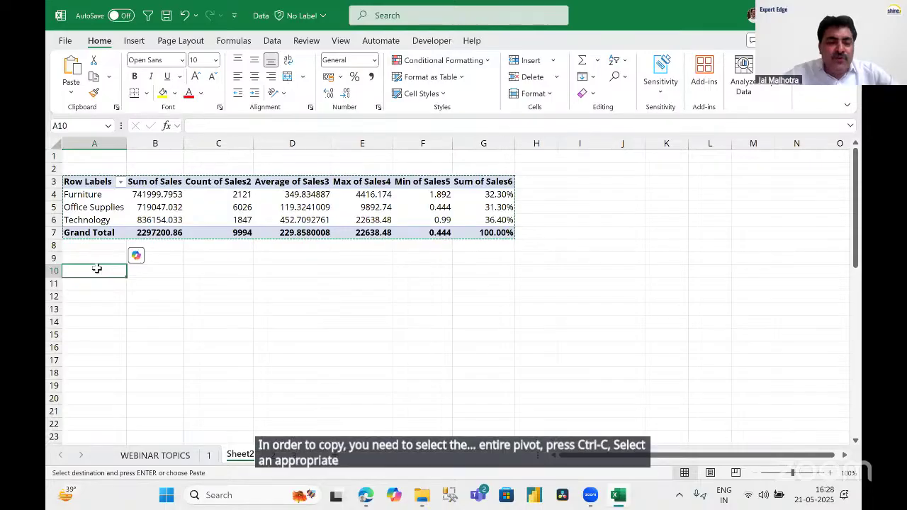
{"action": "right_click", "coordinate": [99, 275]}
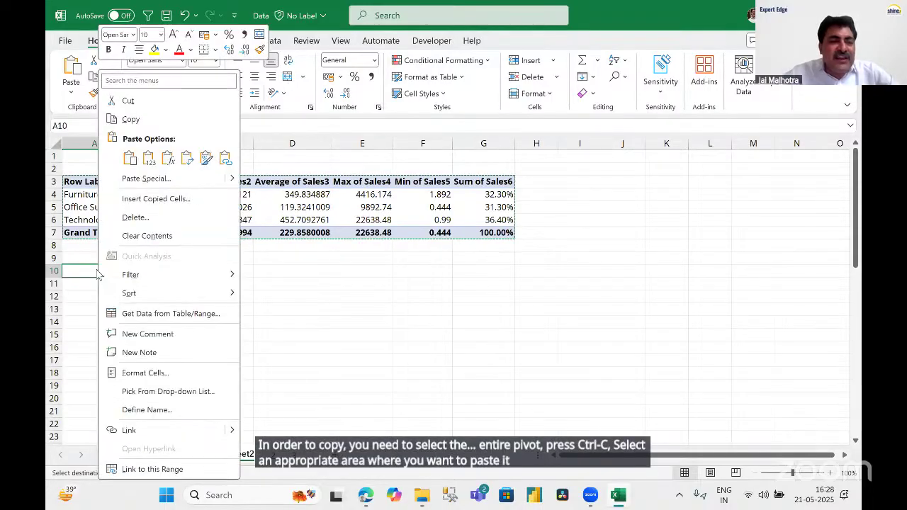
{"action": "left_click", "coordinate": [130, 158]}
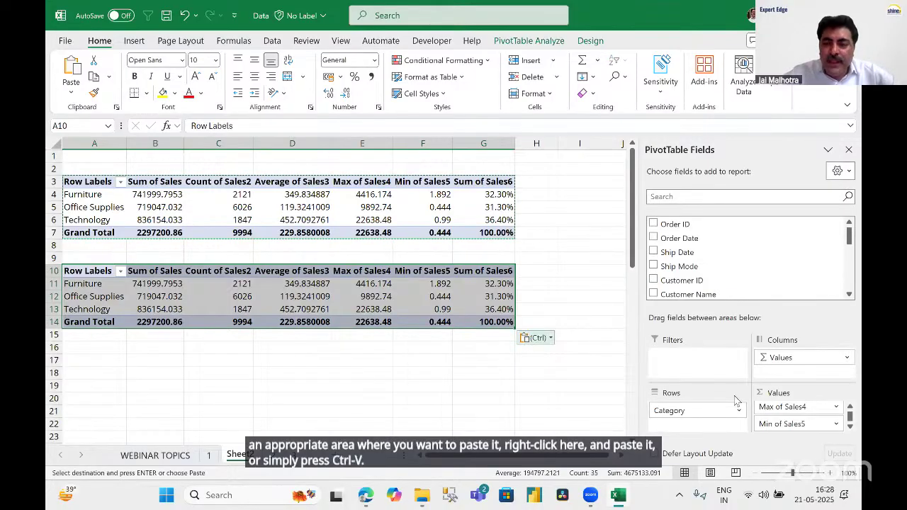
{"action": "key", "text": "Escape"}
{"action": "left_click_drag", "start_coordinate": [682, 413], "coordinate": [846, 299]}
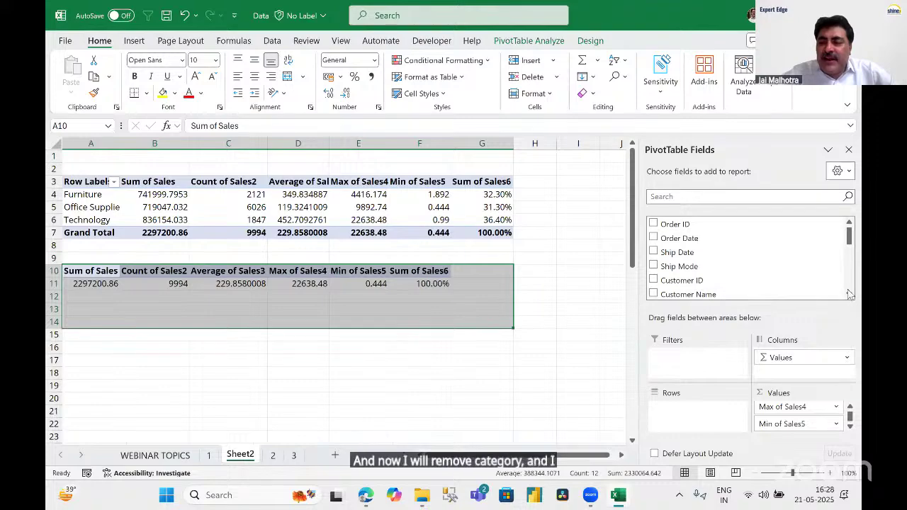
{"action": "scroll", "coordinate": [850, 295], "scroll_direction": "down", "scroll_amount": 5}
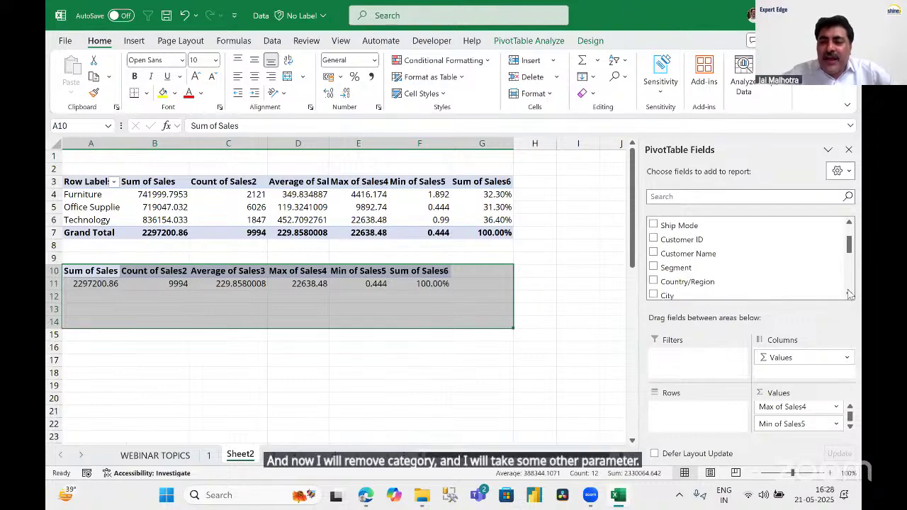
{"action": "scroll", "coordinate": [850, 294], "scroll_direction": "down", "scroll_amount": 1}
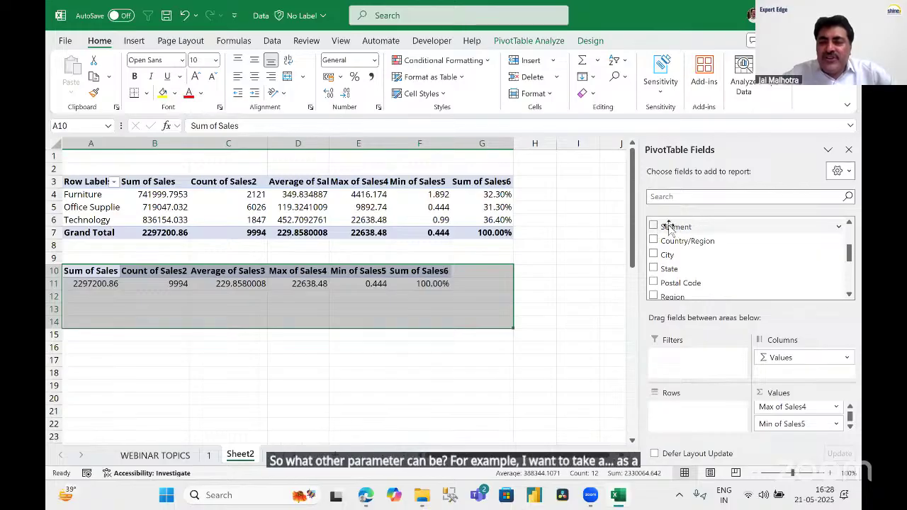
{"action": "left_click_drag", "start_coordinate": [669, 228], "coordinate": [679, 424]}
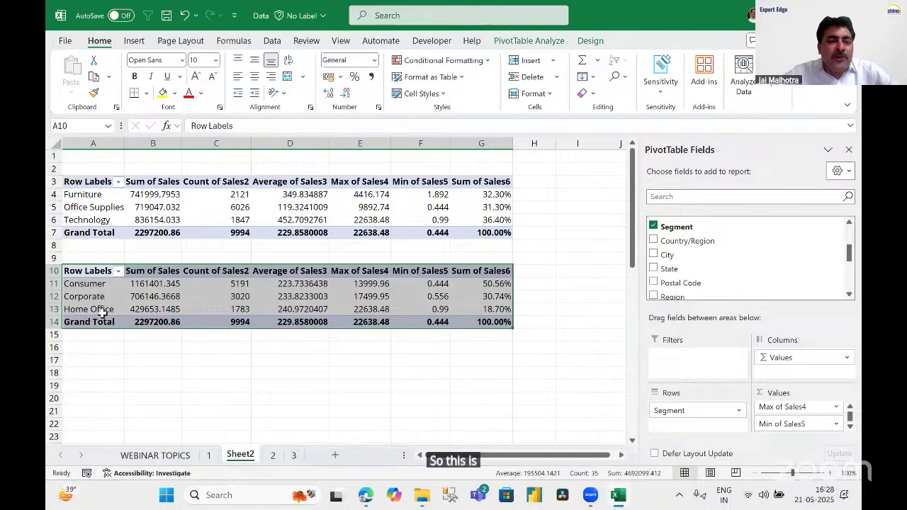
{"action": "left_click", "coordinate": [517, 375]}
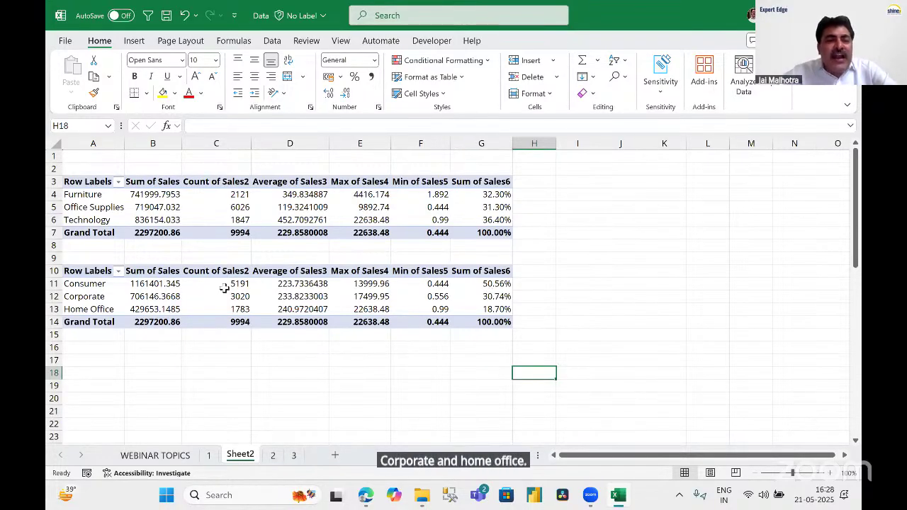
{"action": "mouse_move", "coordinate": [224, 287]}
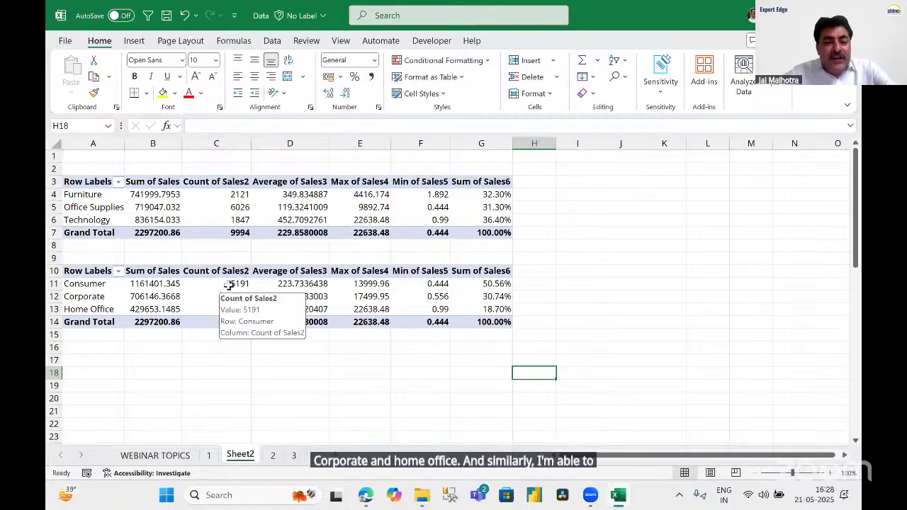
{"action": "left_click", "coordinate": [351, 283]}
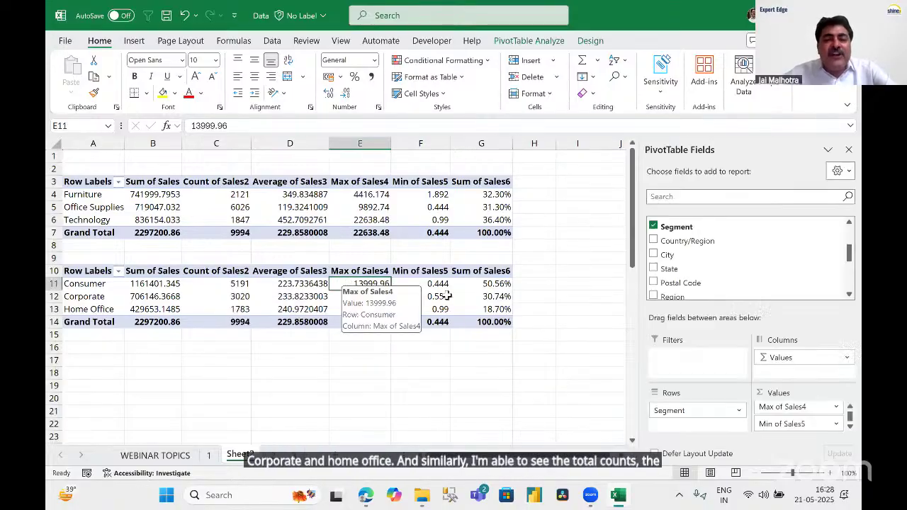
{"action": "left_click", "coordinate": [440, 297]}
{"action": "left_click", "coordinate": [494, 287]}
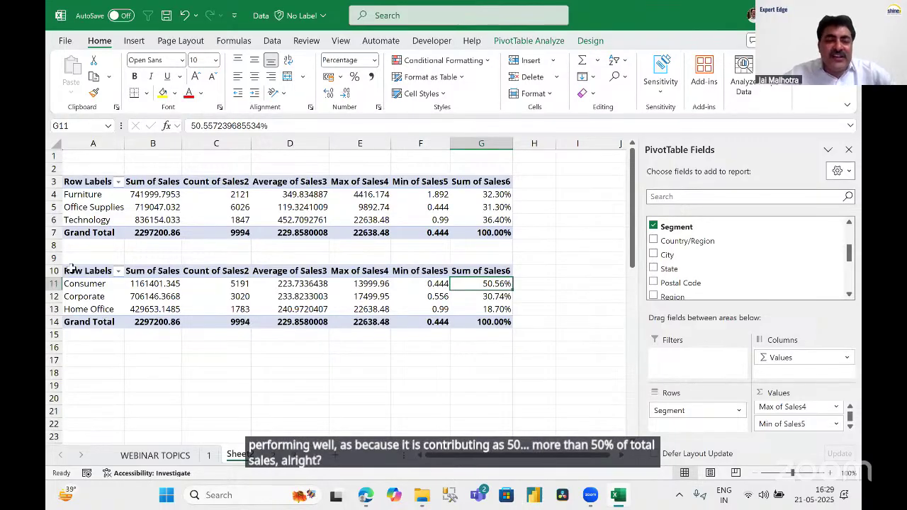
{"action": "left_click_drag", "start_coordinate": [85, 271], "coordinate": [511, 328]}
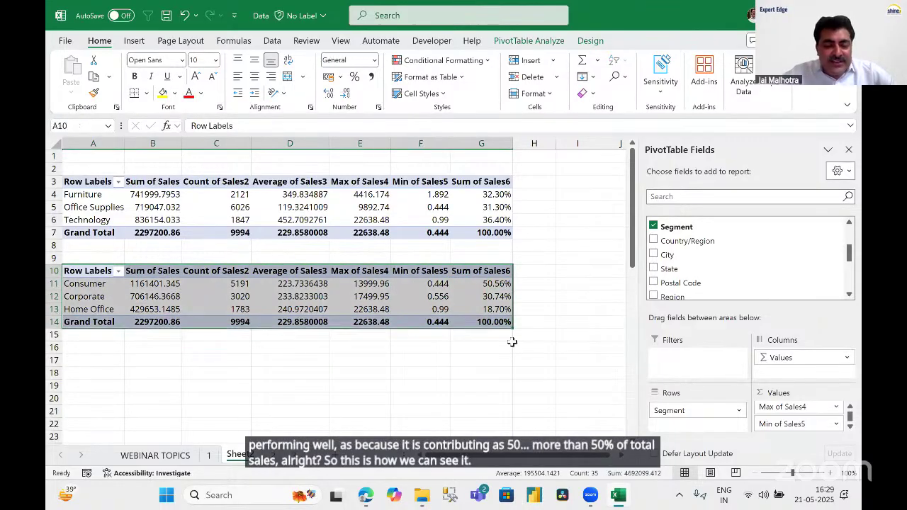
Copy the Segment pivot table to A17 and drag Segment out of its rows.
{"action": "key", "text": "ctrl+c"}
{"action": "left_click", "coordinate": [91, 348]}
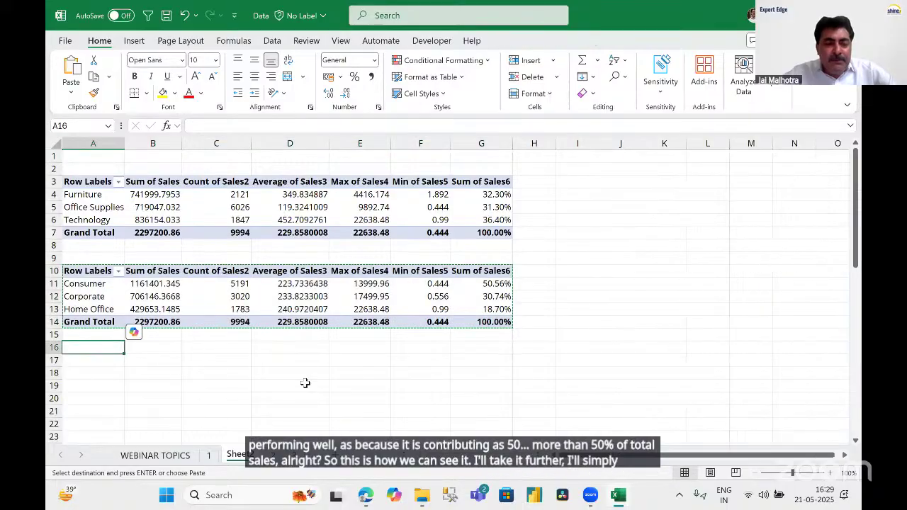
{"action": "left_click", "coordinate": [88, 361]}
{"action": "key", "text": "ctrl+v"}
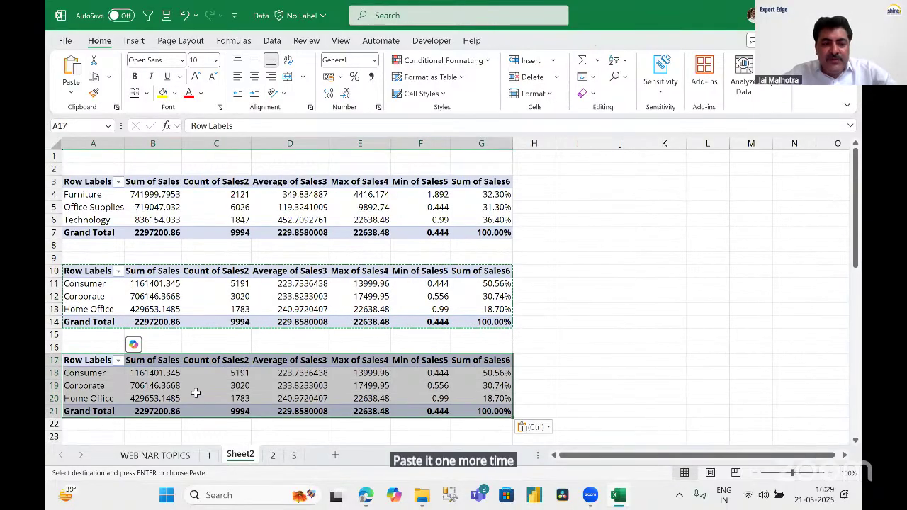
{"action": "left_click", "coordinate": [216, 385]}
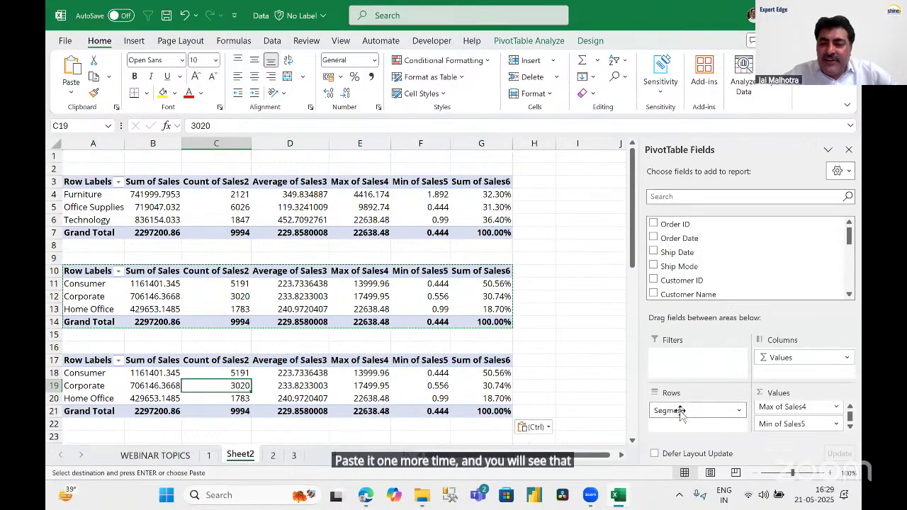
{"action": "left_click_drag", "start_coordinate": [677, 410], "coordinate": [567, 329]}
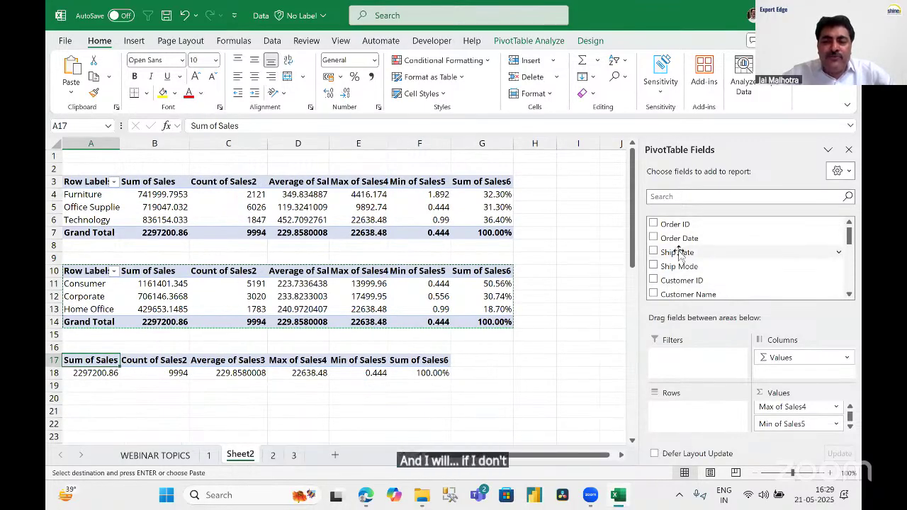
Search 'RE' in the field list and drag Region into the third pivot's Rows.
{"action": "left_click", "coordinate": [698, 198]}
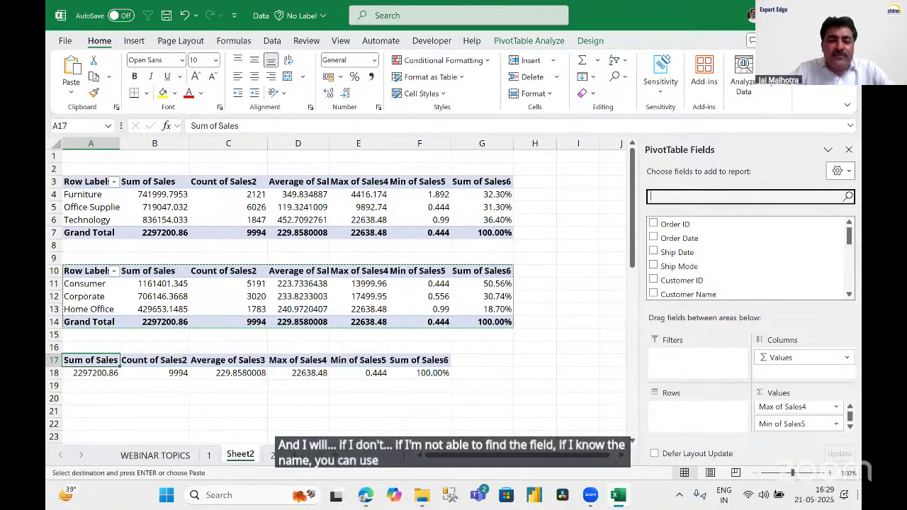
{"action": "type", "text": "REGION"}
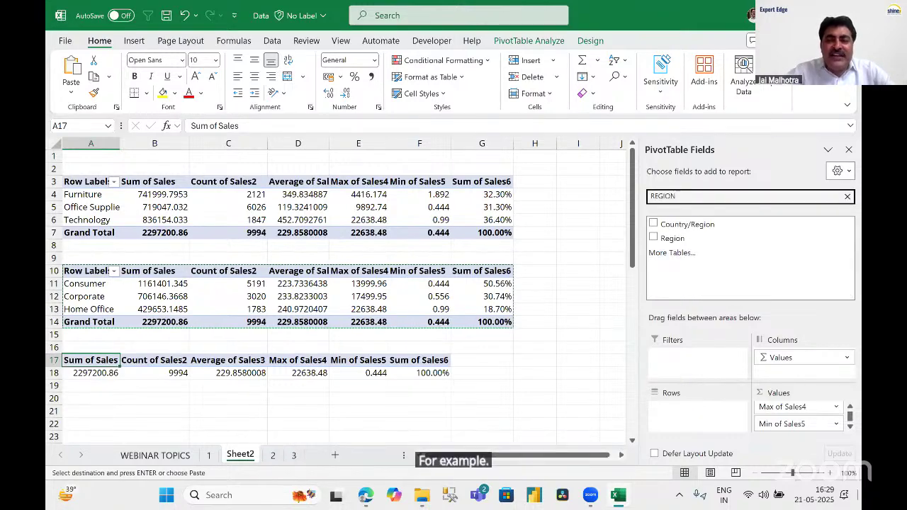
{"action": "left_click_drag", "start_coordinate": [679, 241], "coordinate": [681, 415]}
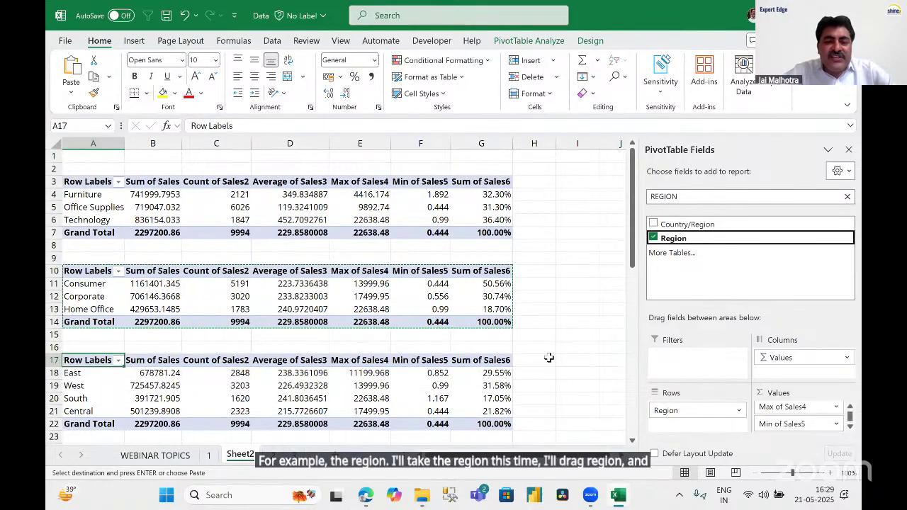
{"action": "scroll", "coordinate": [548, 358], "scroll_direction": "down", "scroll_amount": 3}
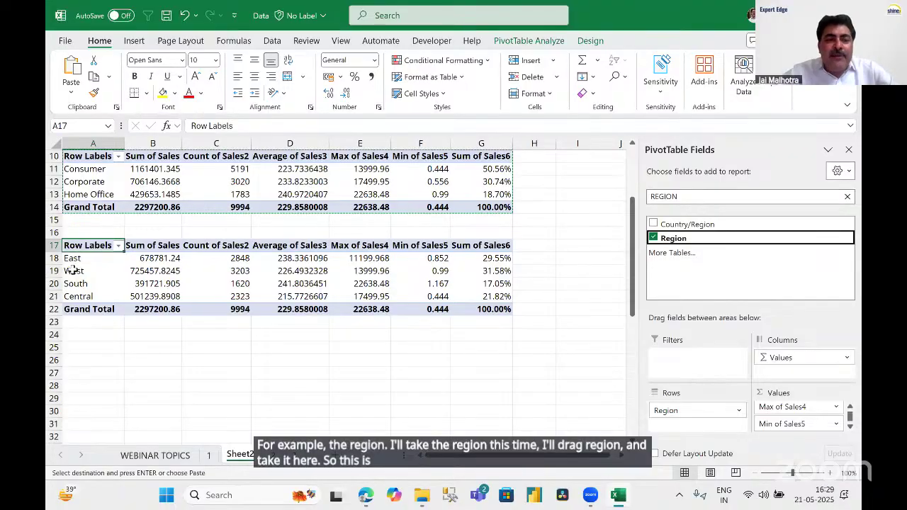
Review the Region figures: East 29.55%, West 31.58%, South 17.05%, Central 21.82% of sales.
{"action": "left_click", "coordinate": [157, 263]}
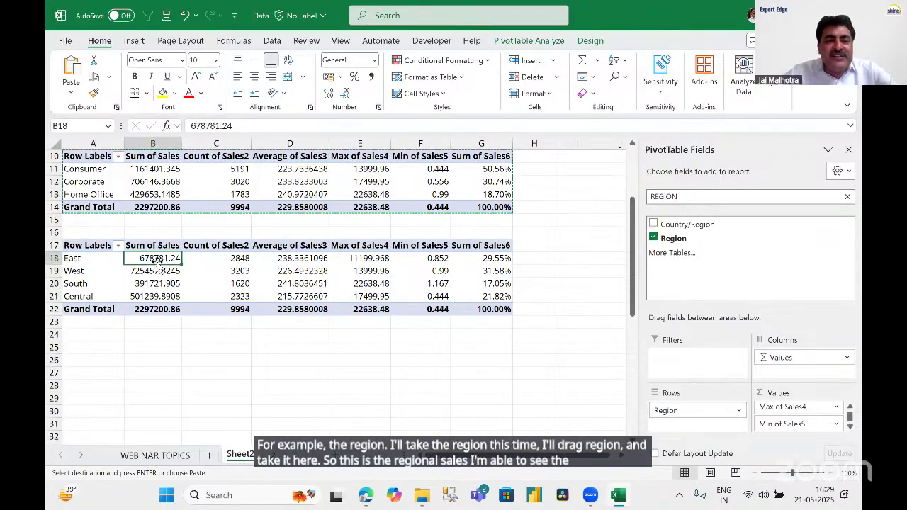
{"action": "left_click", "coordinate": [231, 276]}
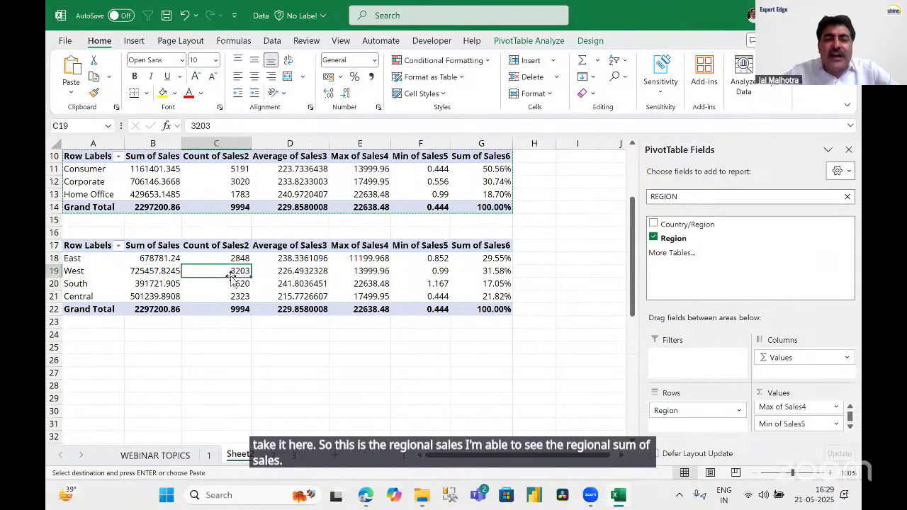
{"action": "left_click", "coordinate": [296, 275]}
{"action": "left_click", "coordinate": [376, 274]}
{"action": "left_click", "coordinate": [433, 275]}
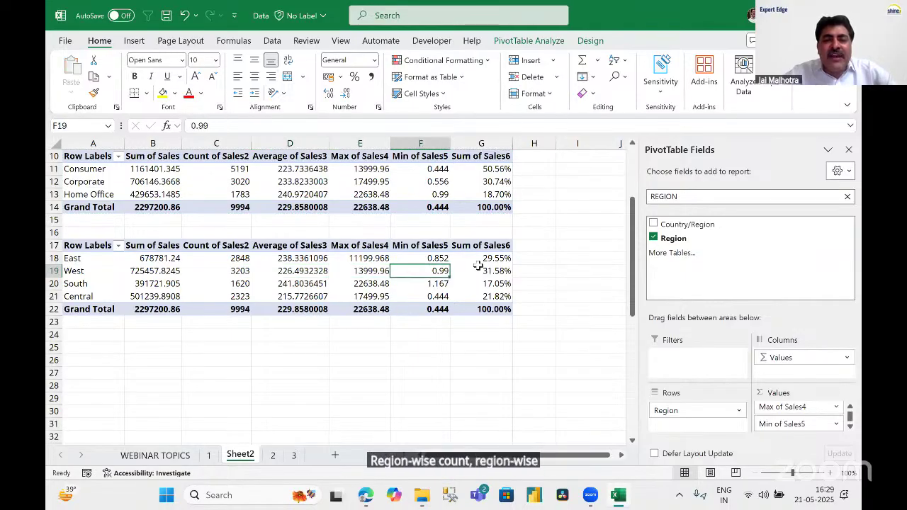
{"action": "key", "text": "Up"}
{"action": "key", "text": "Right"}
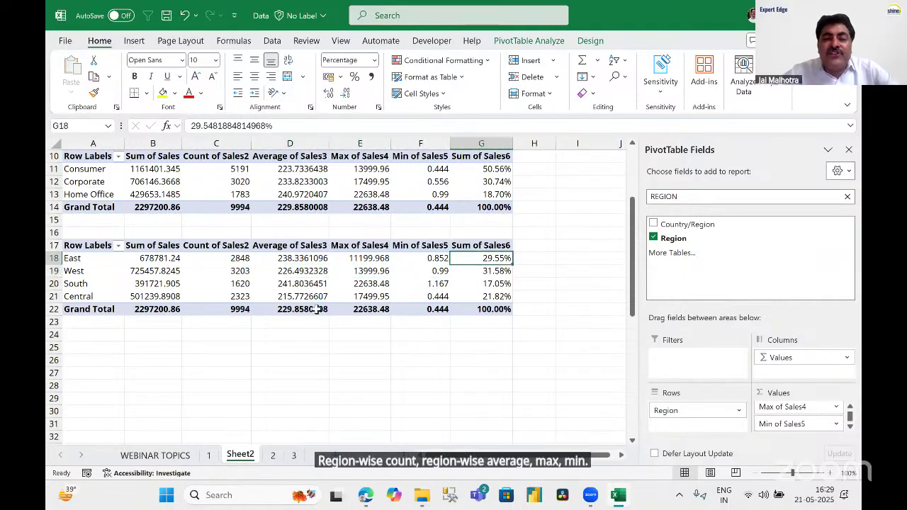
{"action": "left_click", "coordinate": [85, 259]}
{"action": "left_click", "coordinate": [86, 271]}
{"action": "left_click", "coordinate": [85, 284]}
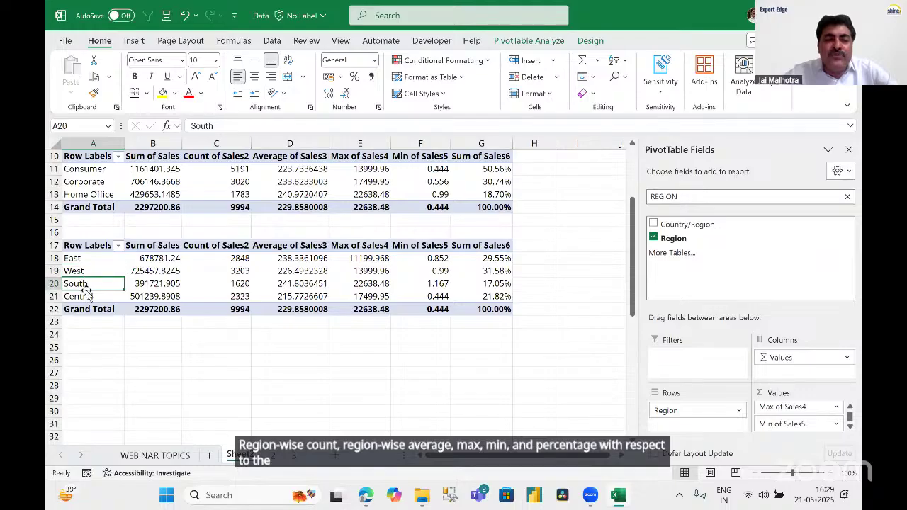
{"action": "left_click", "coordinate": [85, 297]}
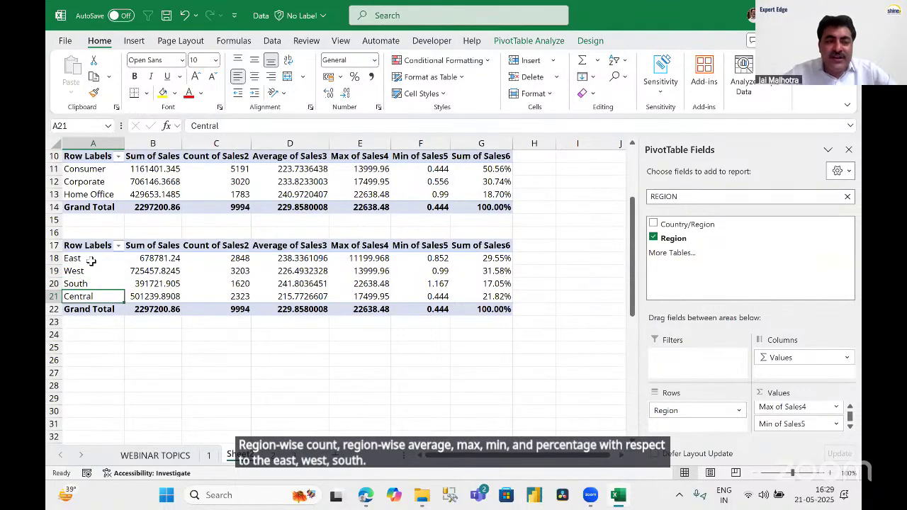
Copy the Region pivot table A17:G22 and paste it at A26.
{"action": "left_click_drag", "start_coordinate": [85, 245], "coordinate": [471, 309]}
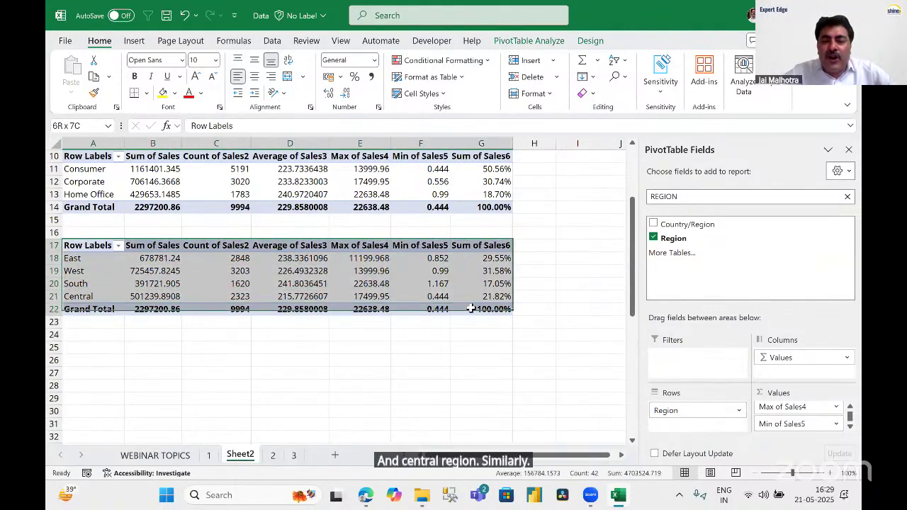
{"action": "key", "text": "ctrl+c"}
{"action": "left_click", "coordinate": [96, 339]}
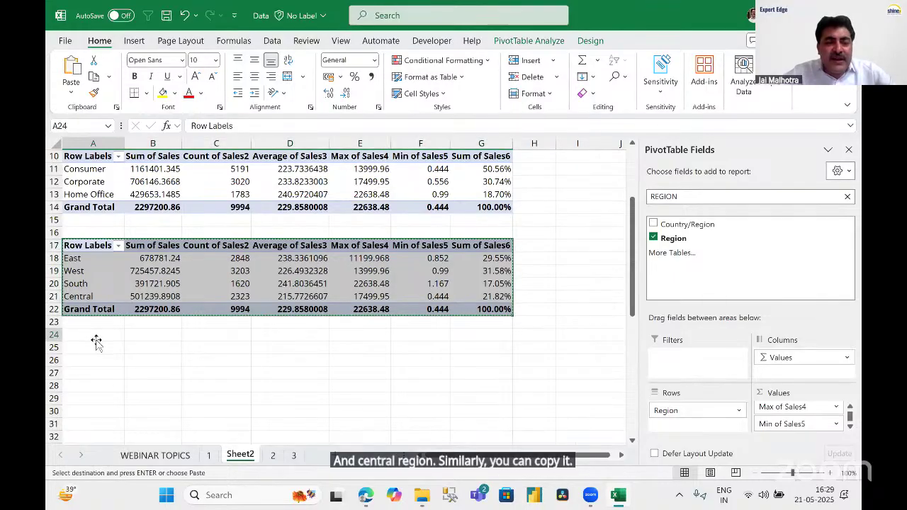
{"action": "left_click", "coordinate": [104, 358]}
{"action": "key", "text": "ctrl+v"}
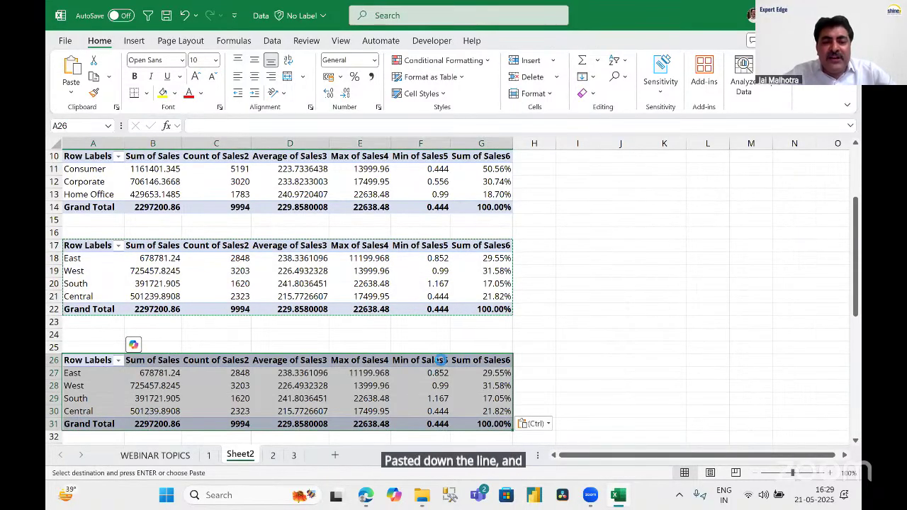
Replace Region with State in the new pivot's rows.
{"action": "scroll", "coordinate": [441, 360], "scroll_direction": "down", "scroll_amount": 2}
{"action": "left_click", "coordinate": [420, 309]}
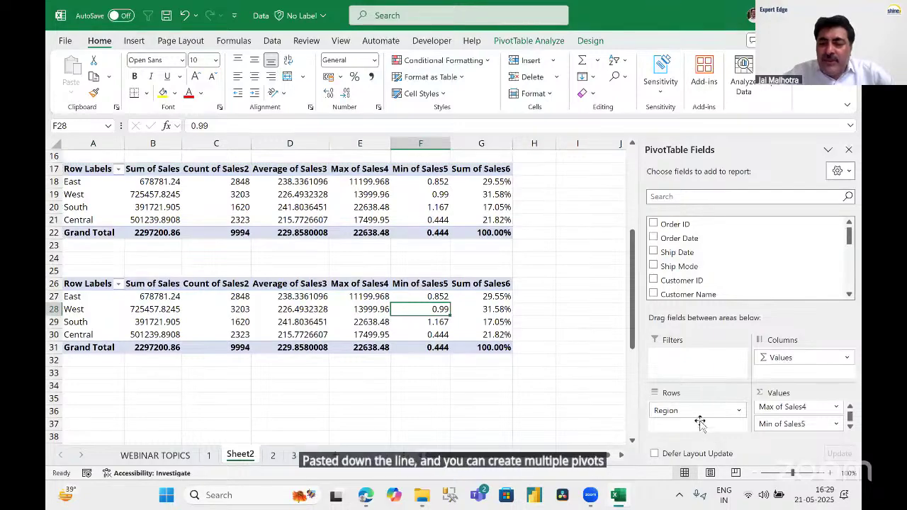
{"action": "left_click_drag", "start_coordinate": [699, 411], "coordinate": [578, 390]}
{"action": "scroll", "coordinate": [709, 266], "scroll_direction": "down", "scroll_amount": 2}
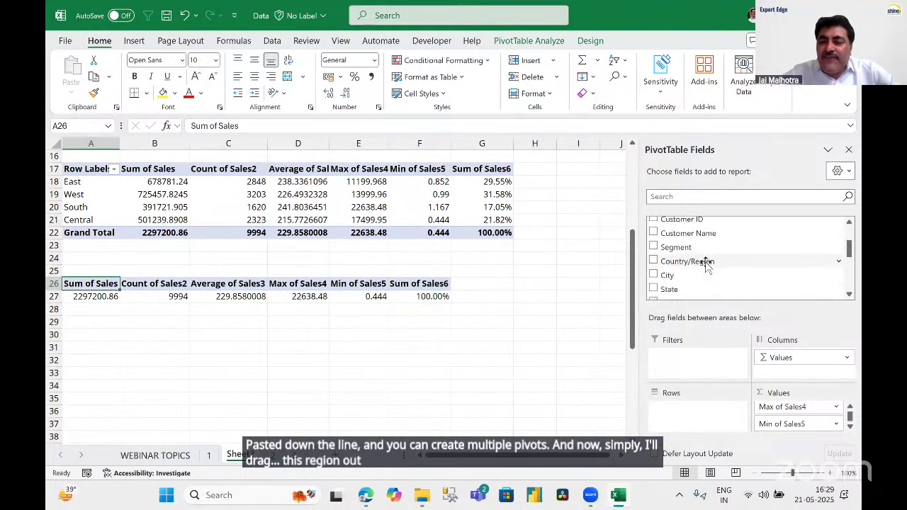
{"action": "left_click_drag", "start_coordinate": [670, 287], "coordinate": [458, 310]}
{"action": "scroll", "coordinate": [458, 310], "scroll_direction": "down", "scroll_amount": 2}
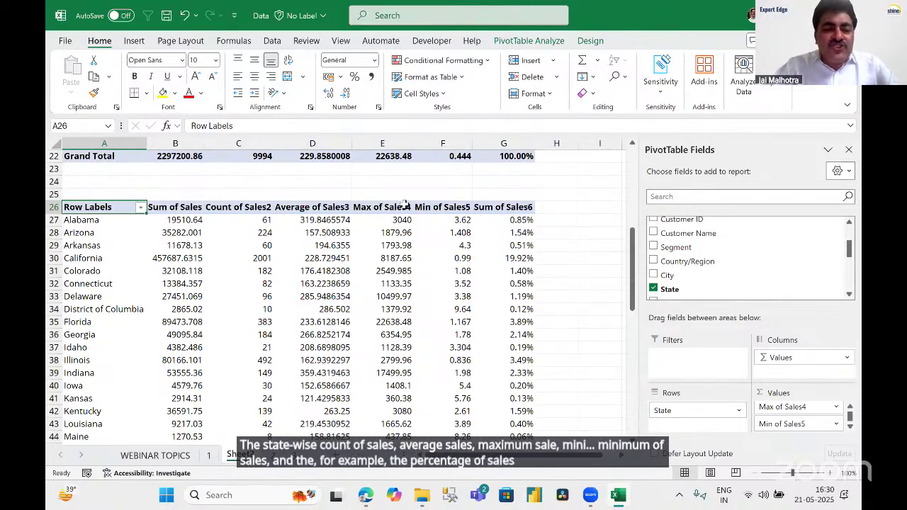
Give the State pivot's Sum of Sales6 column the custom name 'Percentage'.
{"action": "double_click", "coordinate": [499, 210]}
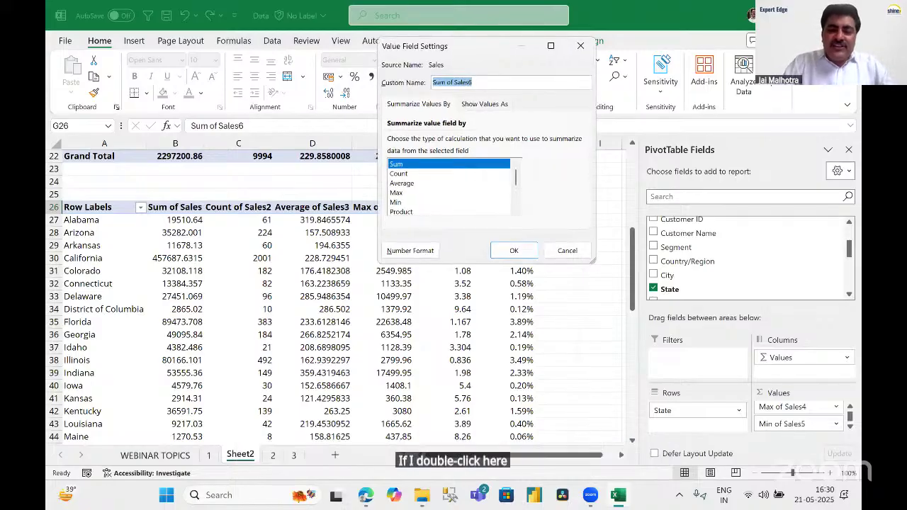
{"action": "type", "text": "P"}
{"action": "key", "text": "BackSpace"}
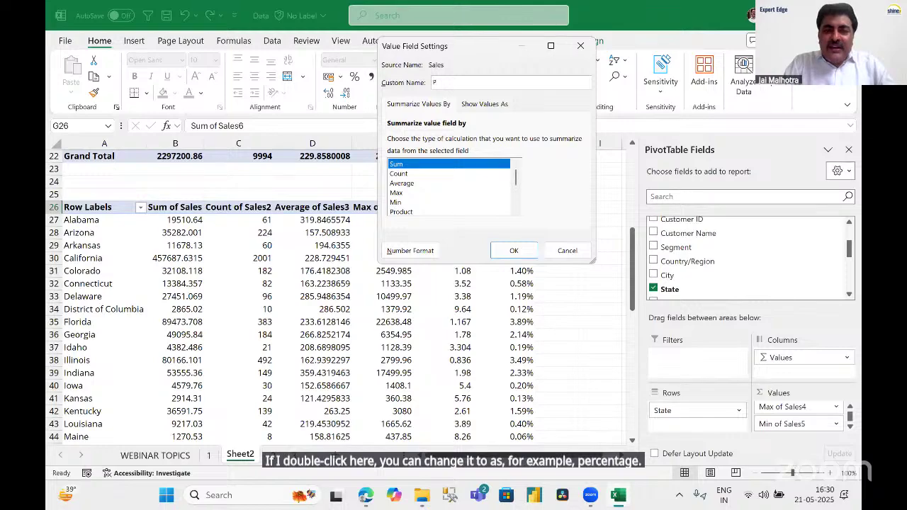
{"action": "type", "text": "Percentage"}
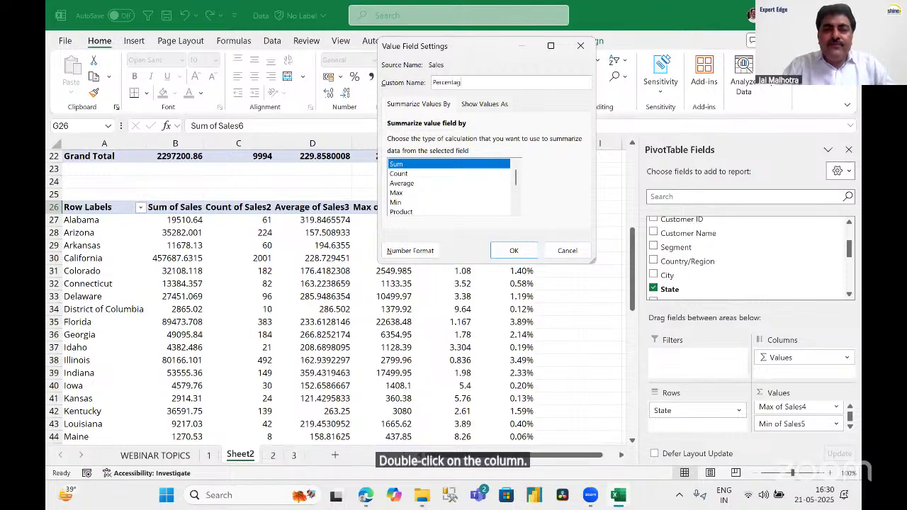
{"action": "left_click", "coordinate": [514, 252]}
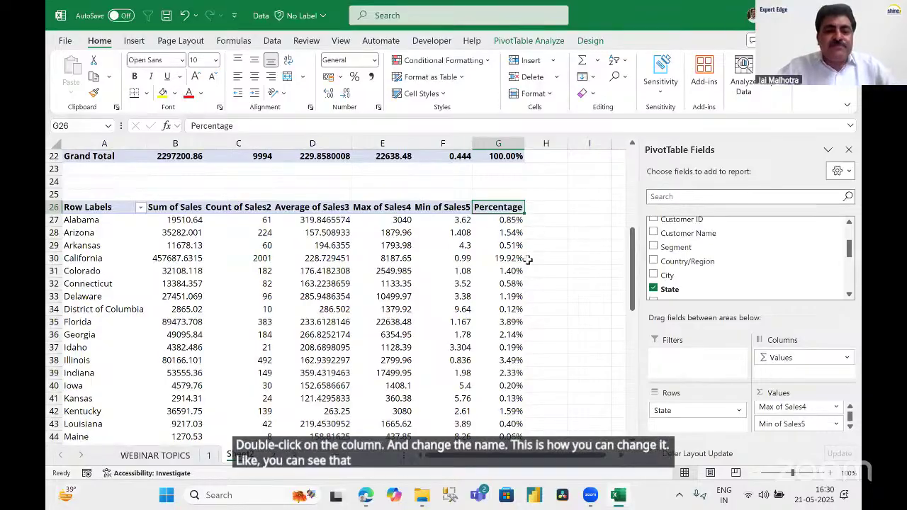
{"action": "scroll", "coordinate": [509, 265], "scroll_direction": "down", "scroll_amount": 1}
{"action": "scroll", "coordinate": [509, 266], "scroll_direction": "down", "scroll_amount": 7}
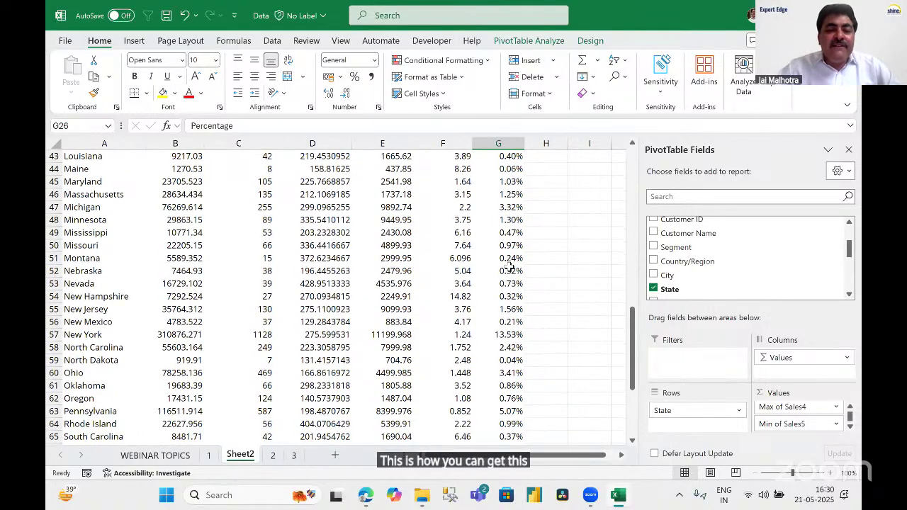
{"action": "scroll", "coordinate": [509, 266], "scroll_direction": "down", "scroll_amount": 7}
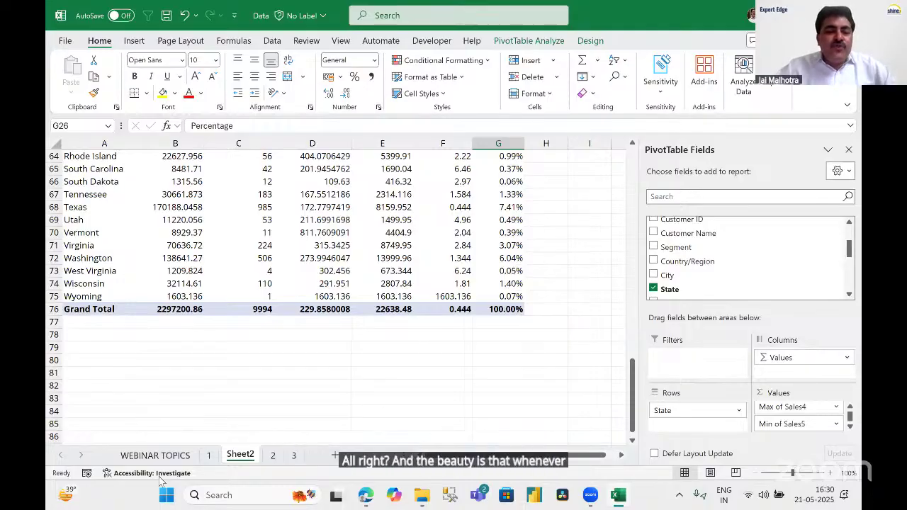
Jump to the last row of the orders table on the orders sheet.
{"action": "left_click", "coordinate": [210, 456]}
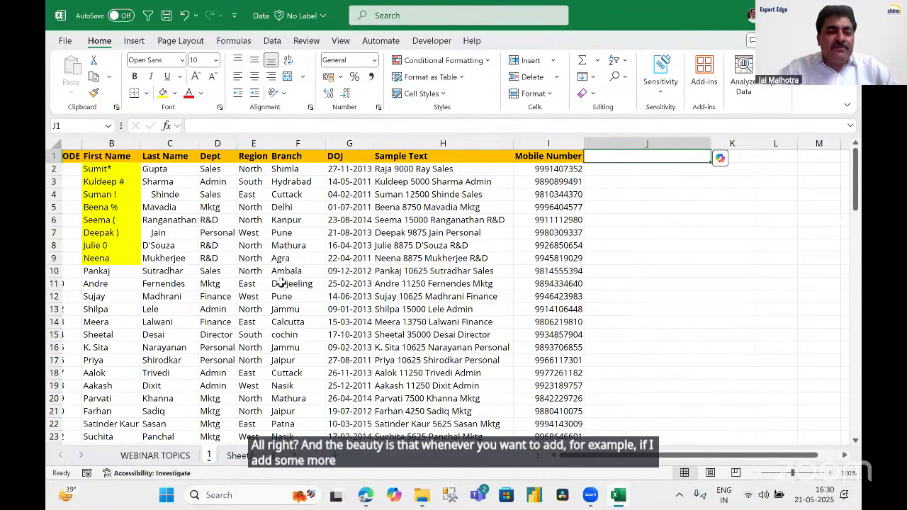
{"action": "left_click", "coordinate": [268, 456]}
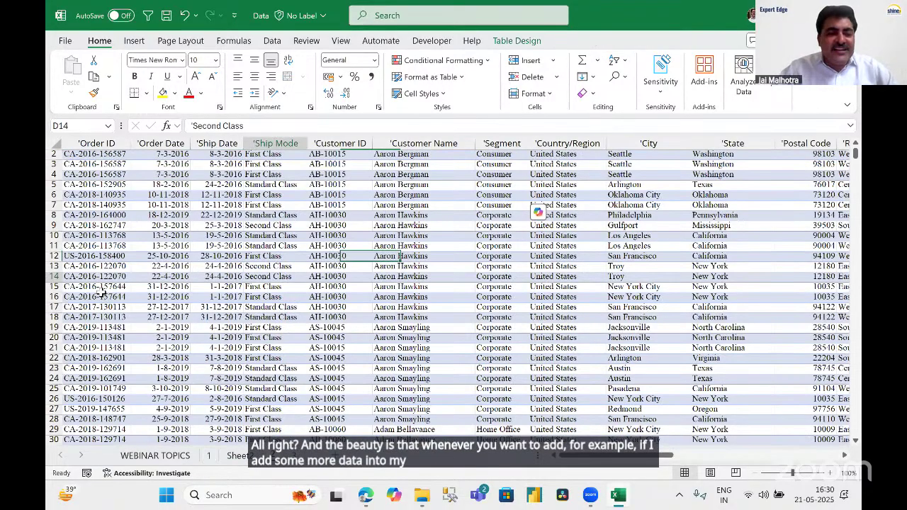
{"action": "left_click", "coordinate": [101, 292]}
{"action": "key", "text": "ctrl+Down"}
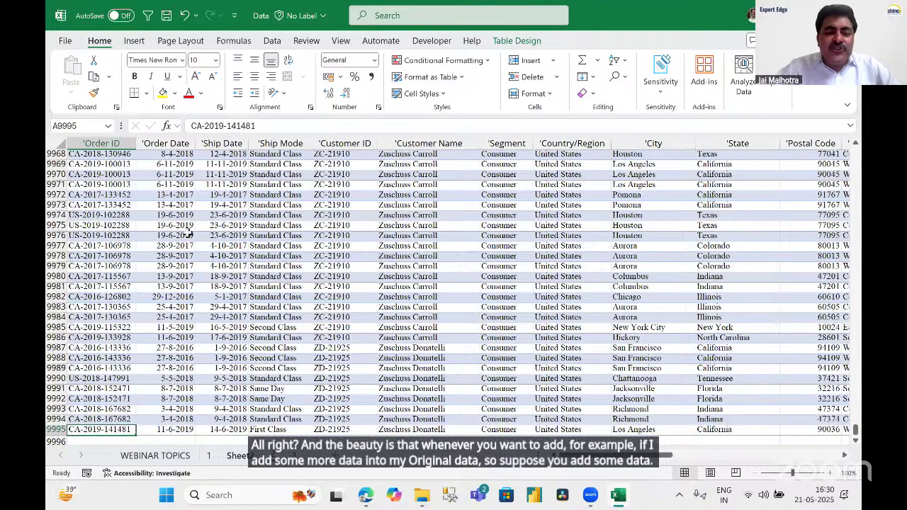
Return to the Sheet2 pivot tables and check the State pivot's refresh menu without changes.
{"action": "key", "text": "ctrl+Page_Up"}
{"action": "right_click", "coordinate": [193, 199]}
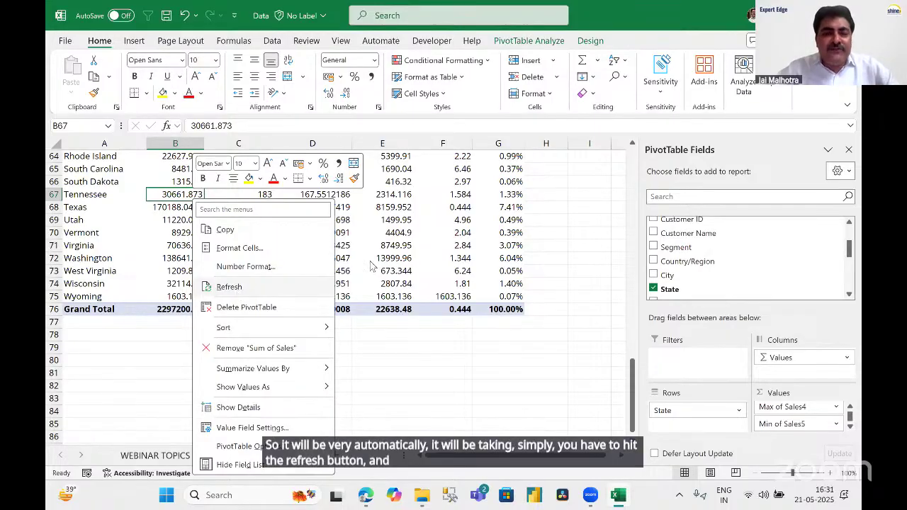
{"action": "key", "text": "Escape"}
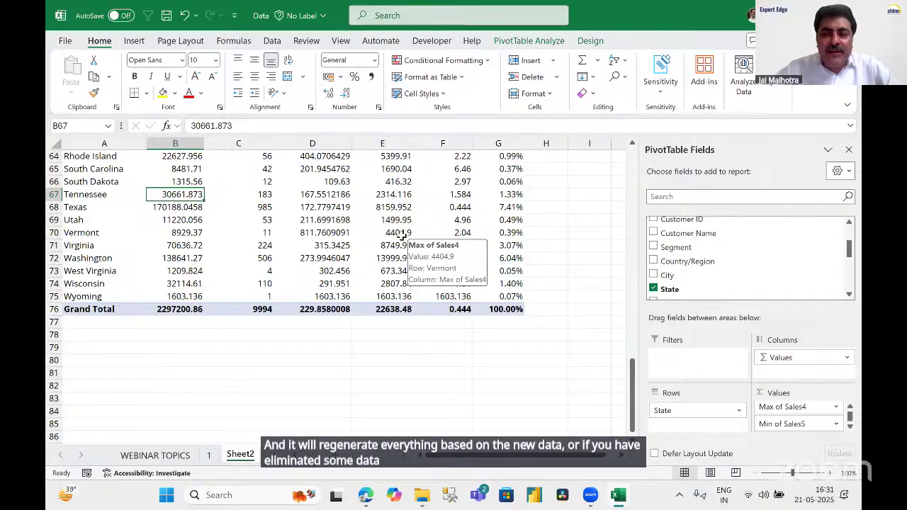
{"action": "scroll", "coordinate": [401, 236], "scroll_direction": "up", "scroll_amount": 1}
{"action": "scroll", "coordinate": [401, 237], "scroll_direction": "up", "scroll_amount": 12}
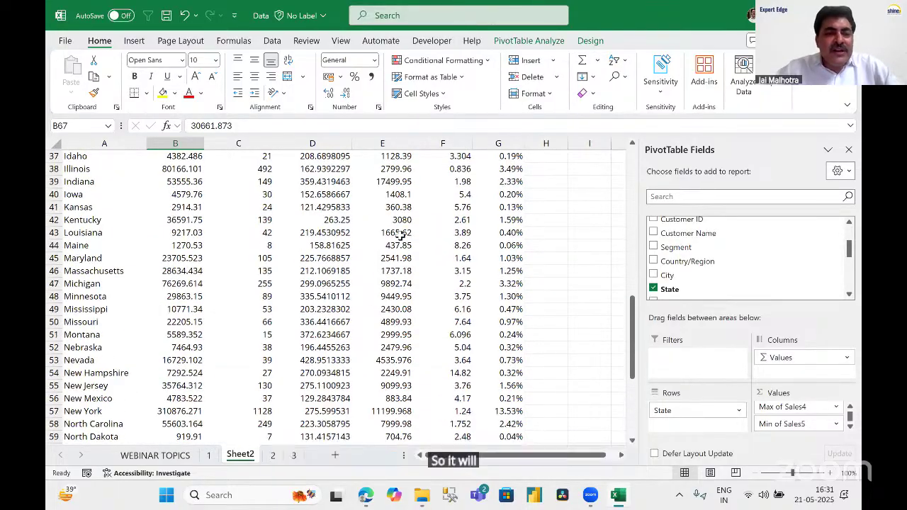
{"action": "scroll", "coordinate": [401, 236], "scroll_direction": "up", "scroll_amount": 6}
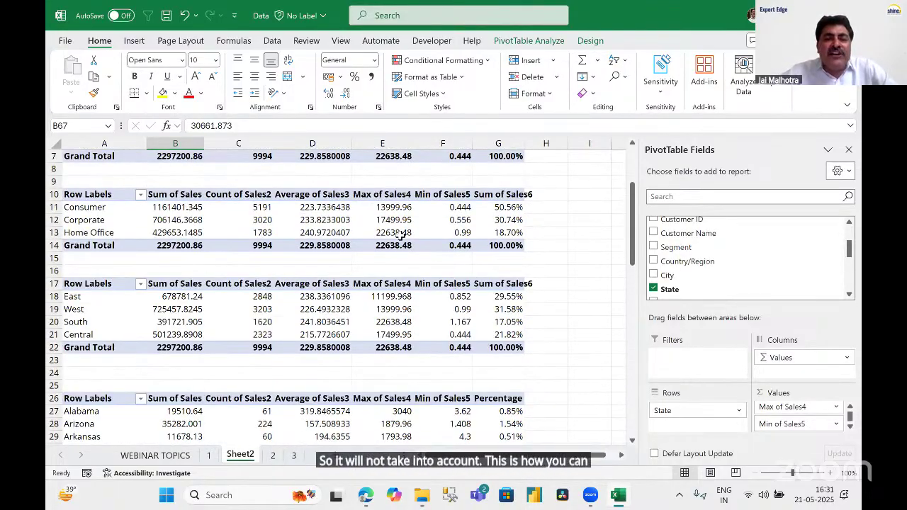
{"action": "scroll", "coordinate": [402, 236], "scroll_direction": "down", "scroll_amount": 4}
{"action": "scroll", "coordinate": [401, 236], "scroll_direction": "down", "scroll_amount": 9}
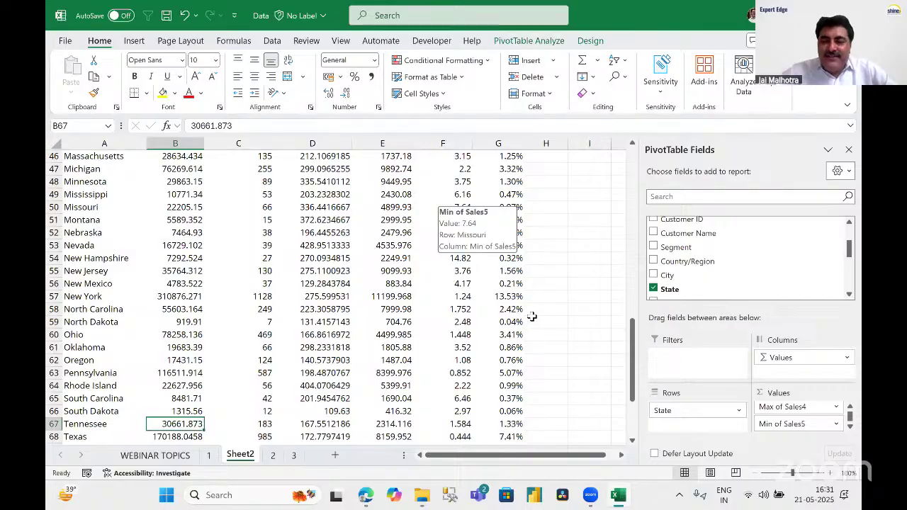
{"action": "left_click", "coordinate": [544, 282]}
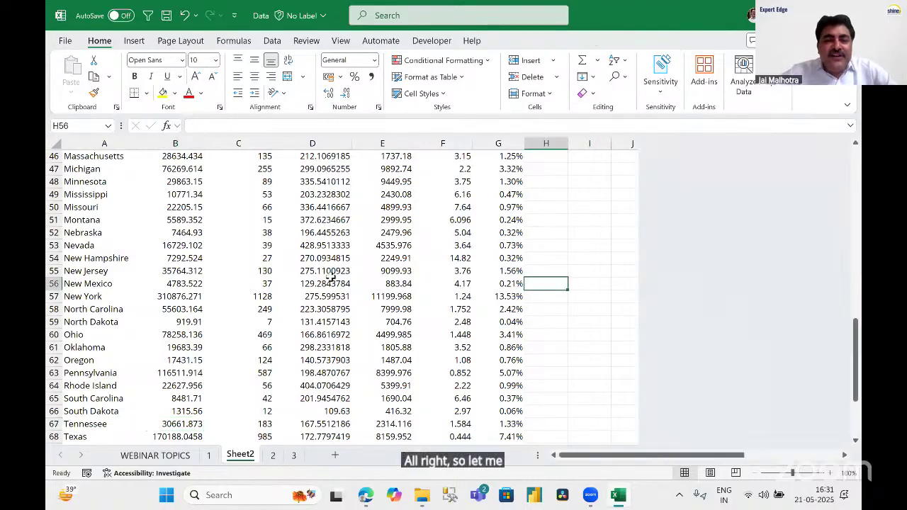
{"action": "scroll", "coordinate": [331, 277], "scroll_direction": "down", "scroll_amount": 6}
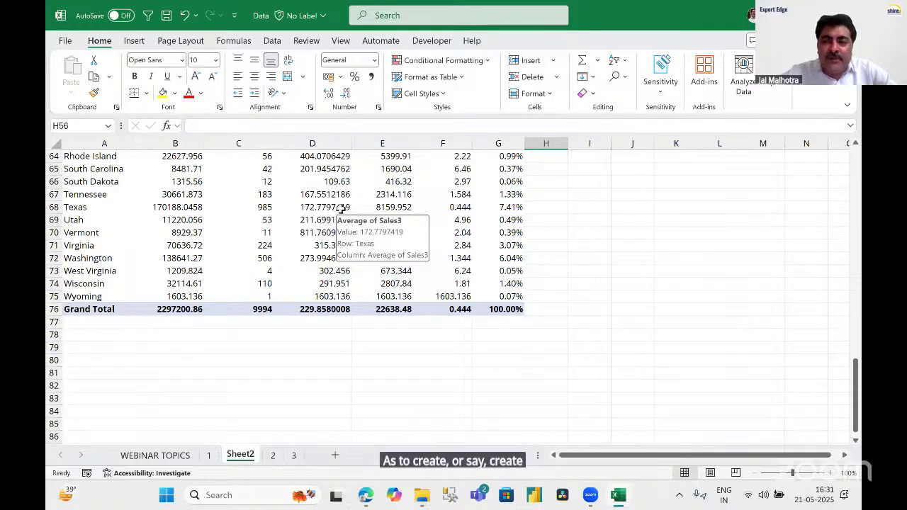
{"action": "left_click", "coordinate": [468, 205]}
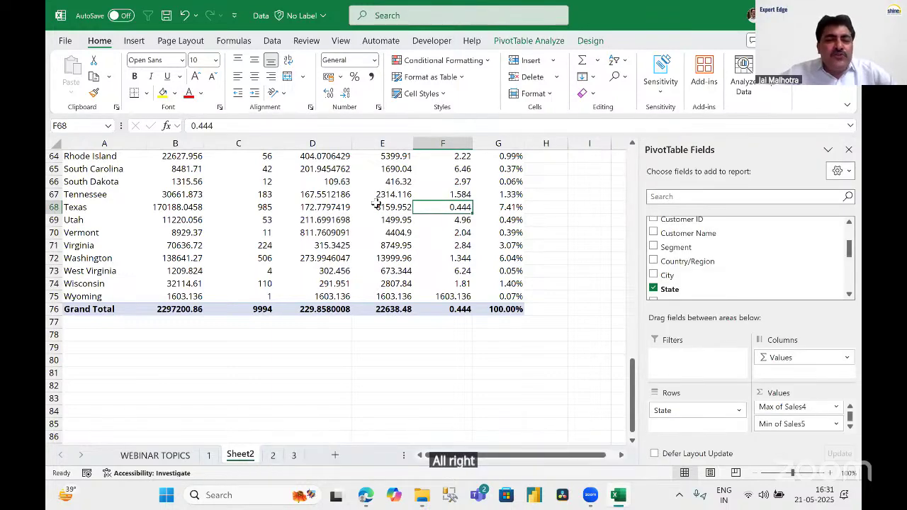
{"action": "scroll", "coordinate": [376, 203], "scroll_direction": "up", "scroll_amount": 16}
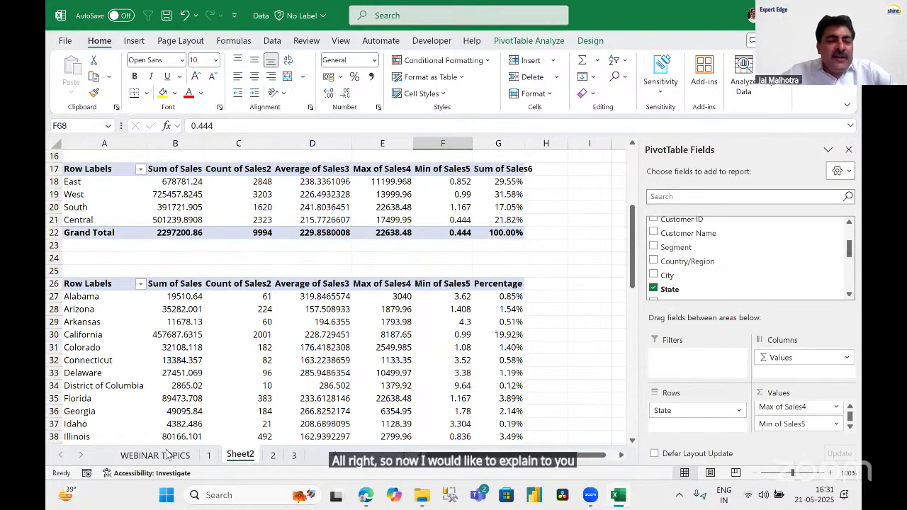
{"action": "scroll", "coordinate": [377, 305], "scroll_direction": "up", "scroll_amount": 5}
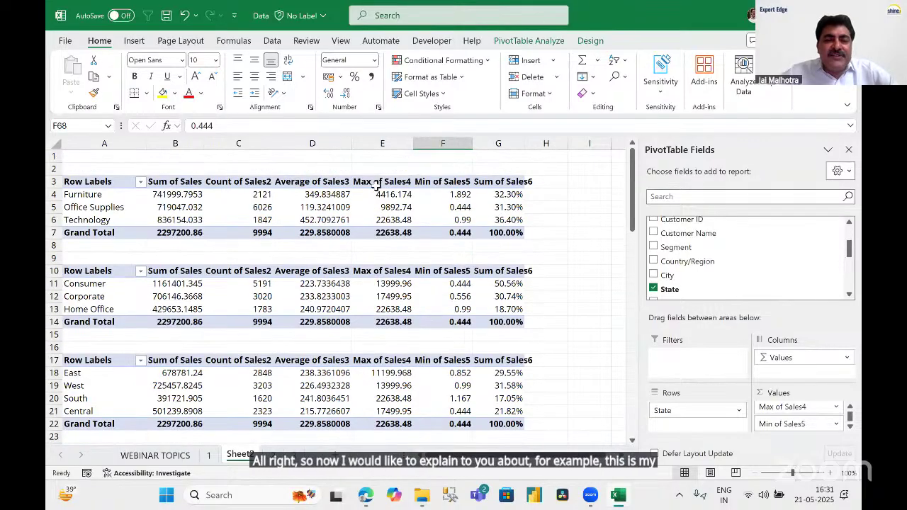
{"action": "left_click", "coordinate": [355, 206]}
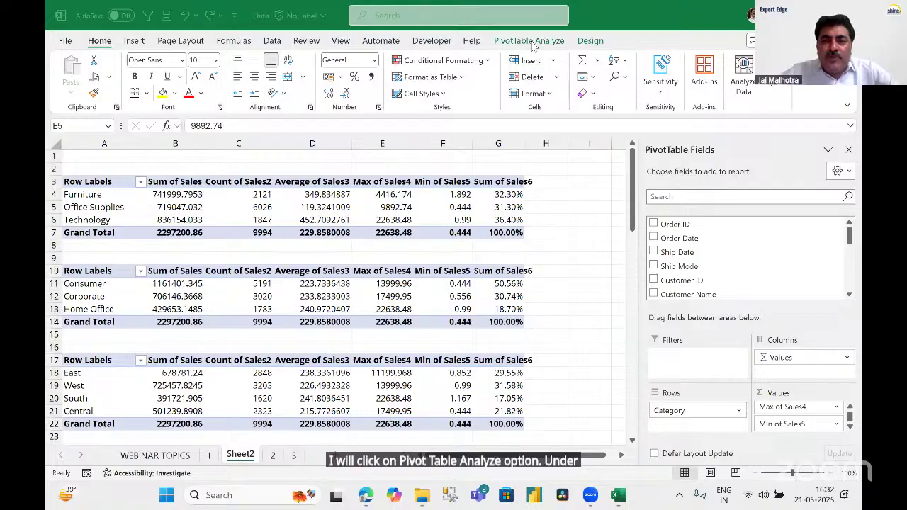
Insert slicers for the Region, City, Segment and State fields from PivotTable Analyze.
{"action": "left_click", "coordinate": [532, 41]}
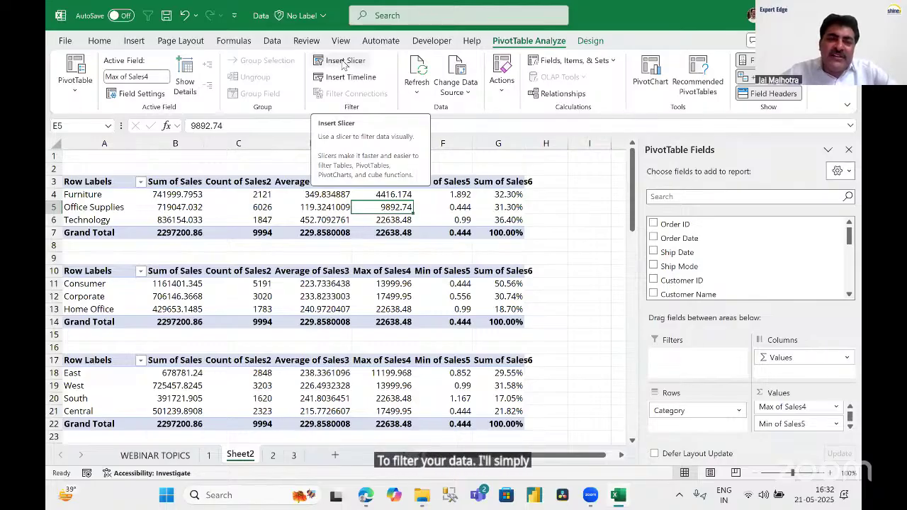
{"action": "left_click", "coordinate": [344, 62]}
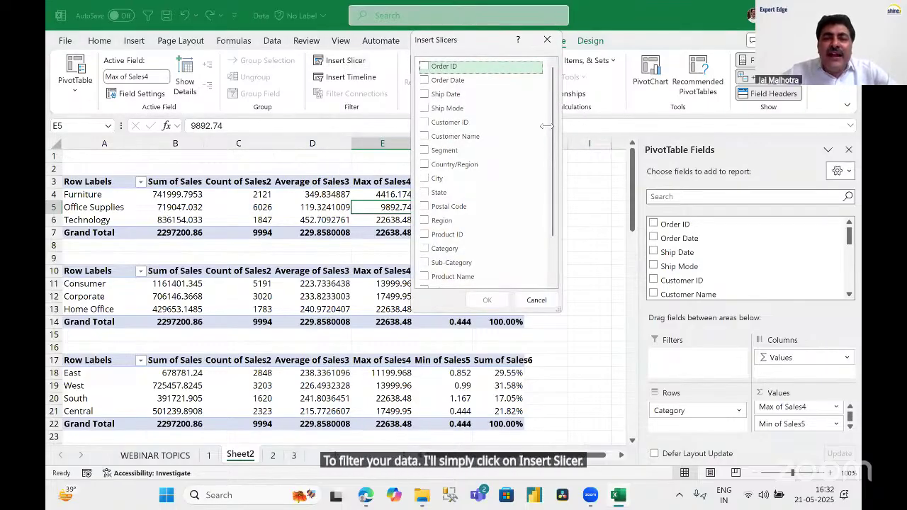
{"action": "scroll", "coordinate": [551, 122], "scroll_direction": "down", "scroll_amount": 2}
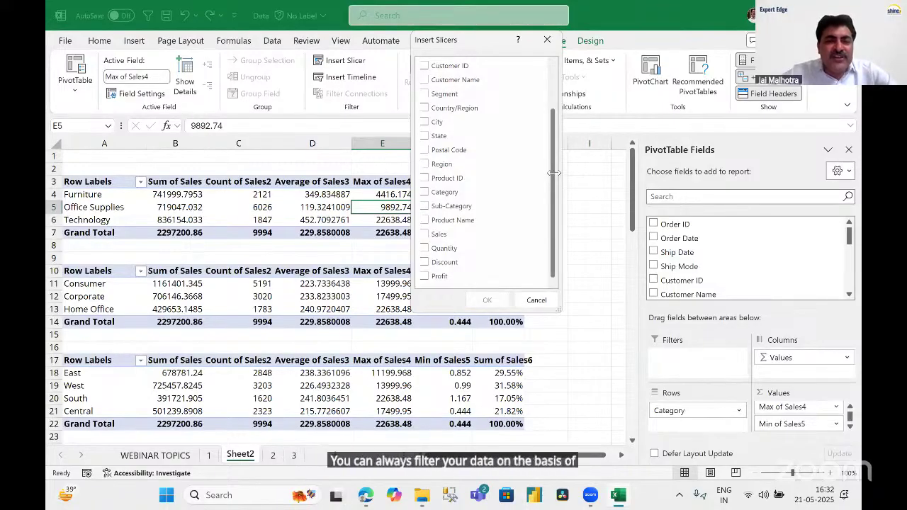
{"action": "left_click", "coordinate": [424, 164]}
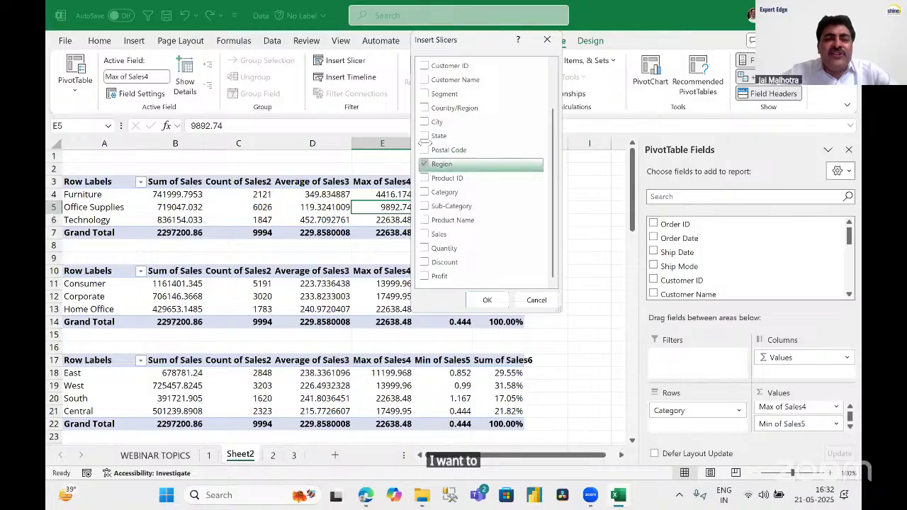
{"action": "left_click", "coordinate": [424, 122]}
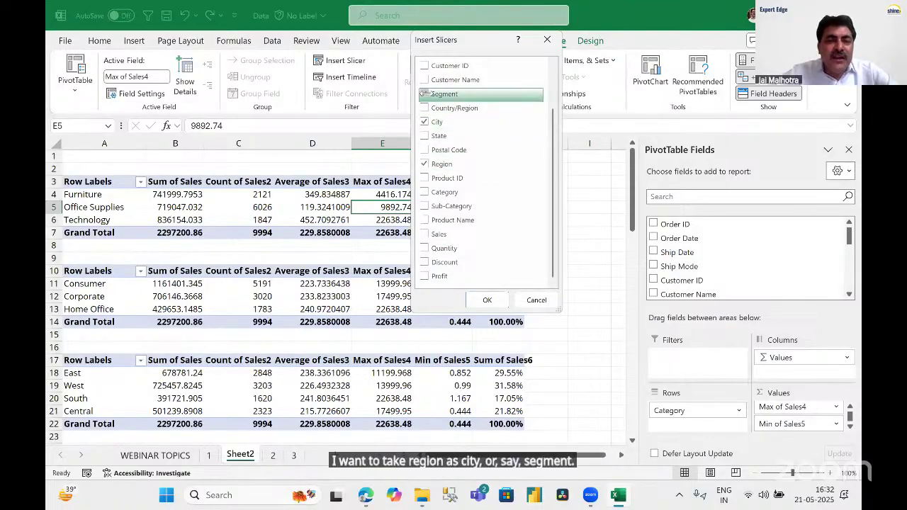
{"action": "left_click", "coordinate": [424, 94]}
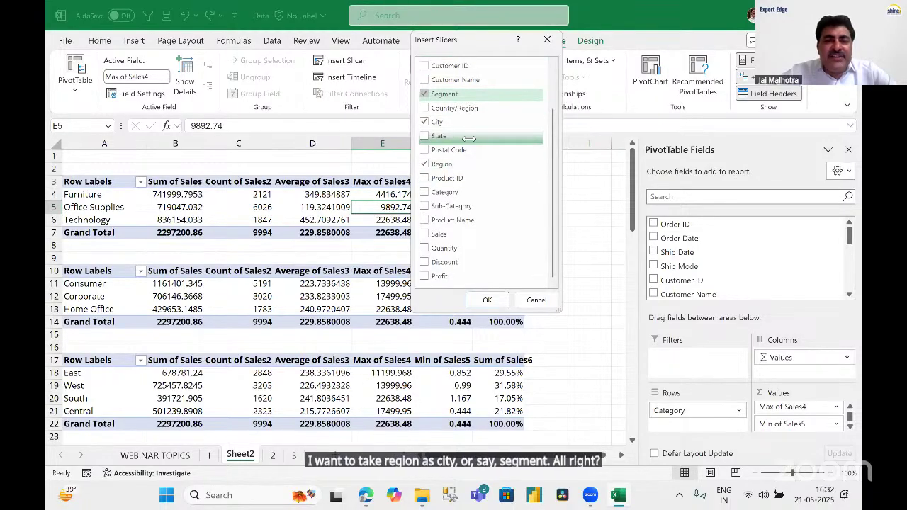
{"action": "left_click", "coordinate": [424, 135]}
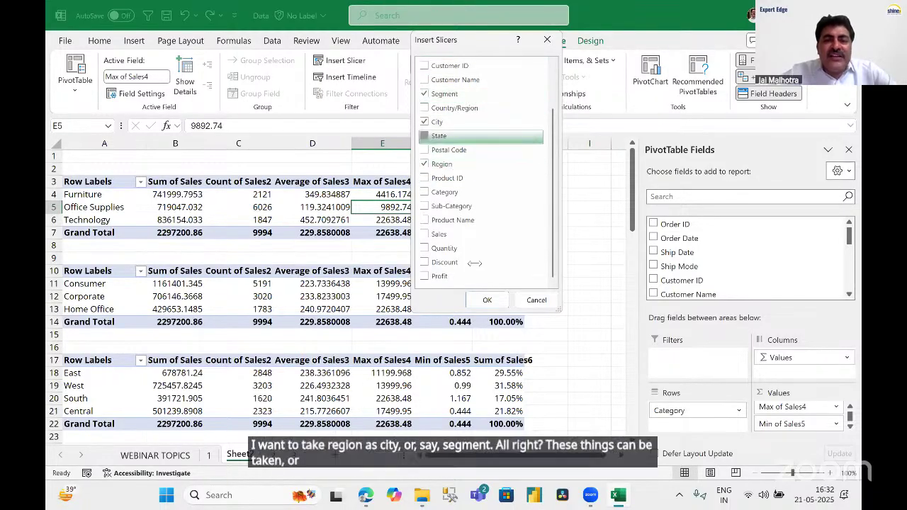
{"action": "left_click", "coordinate": [488, 300]}
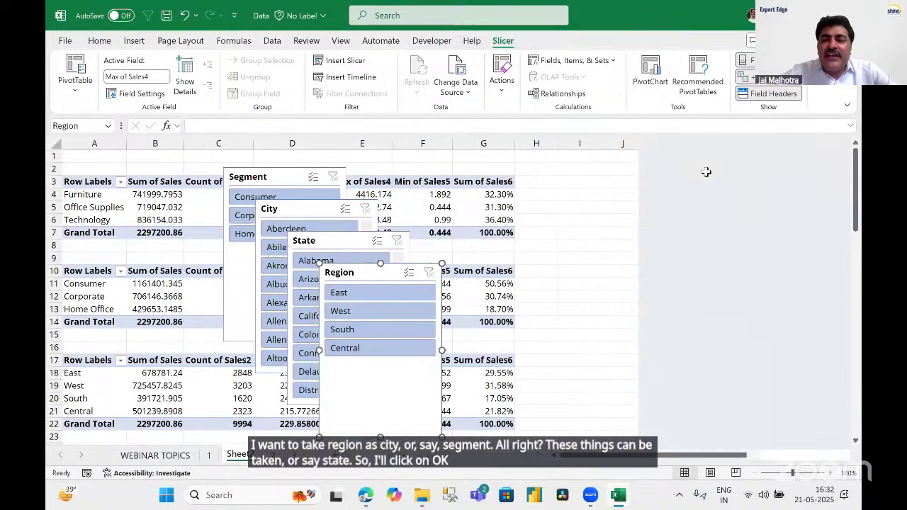
Place Region in columns H–J, State beside it, City in column N, and Segment below Region.
{"action": "left_click_drag", "start_coordinate": [374, 271], "coordinate": [584, 183]}
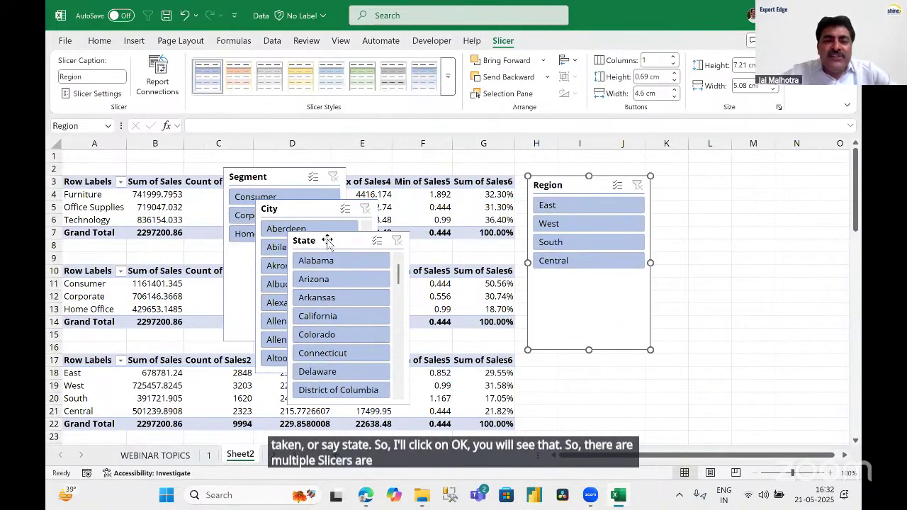
{"action": "left_click_drag", "start_coordinate": [325, 239], "coordinate": [688, 182]}
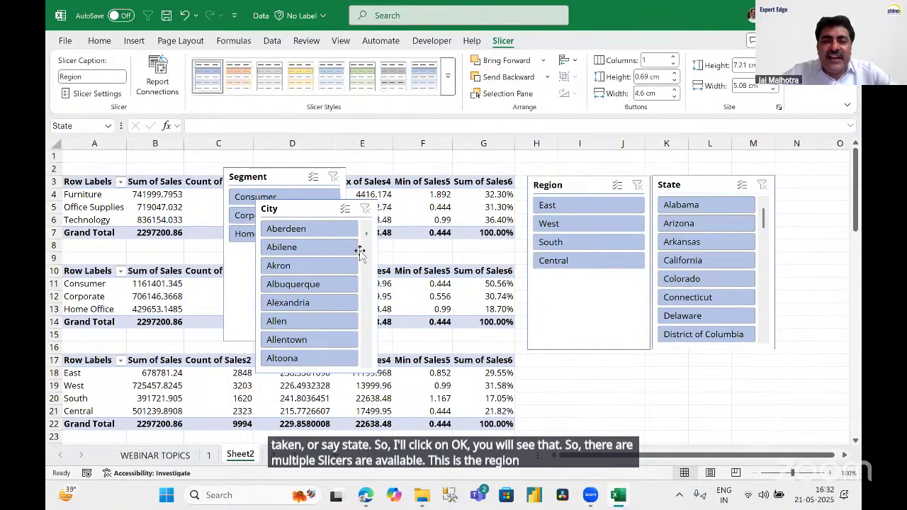
{"action": "left_click_drag", "start_coordinate": [316, 209], "coordinate": [837, 206]}
{"action": "left_click_drag", "start_coordinate": [271, 177], "coordinate": [575, 358]}
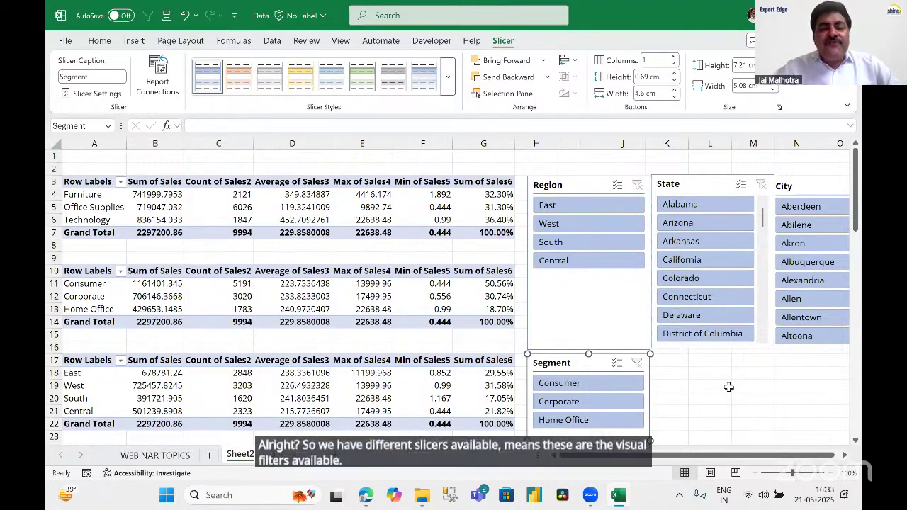
Select the Furniture, Office Supplies, Technology and grand total sales cells in the Category pivot.
{"action": "left_click", "coordinate": [328, 204]}
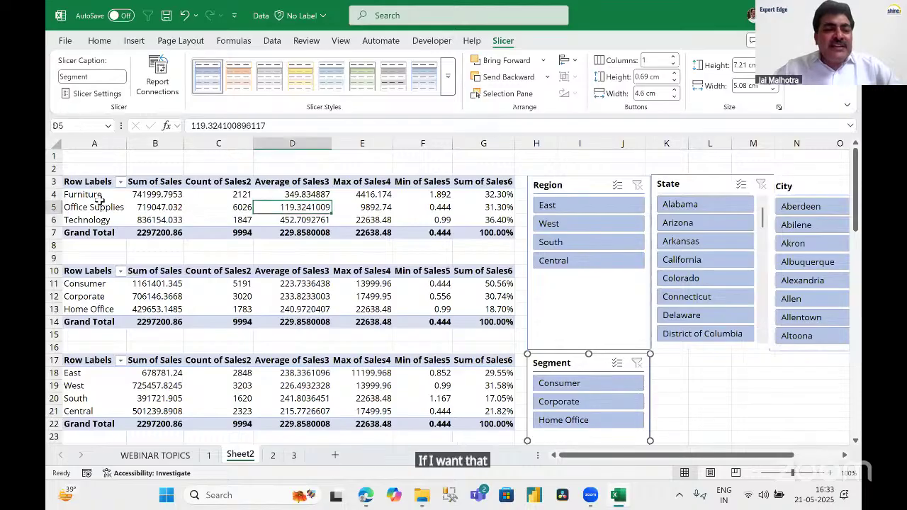
{"action": "left_click", "coordinate": [86, 194]}
{"action": "left_click_drag", "start_coordinate": [100, 207], "coordinate": [507, 207]}
{"action": "left_click", "coordinate": [424, 219]}
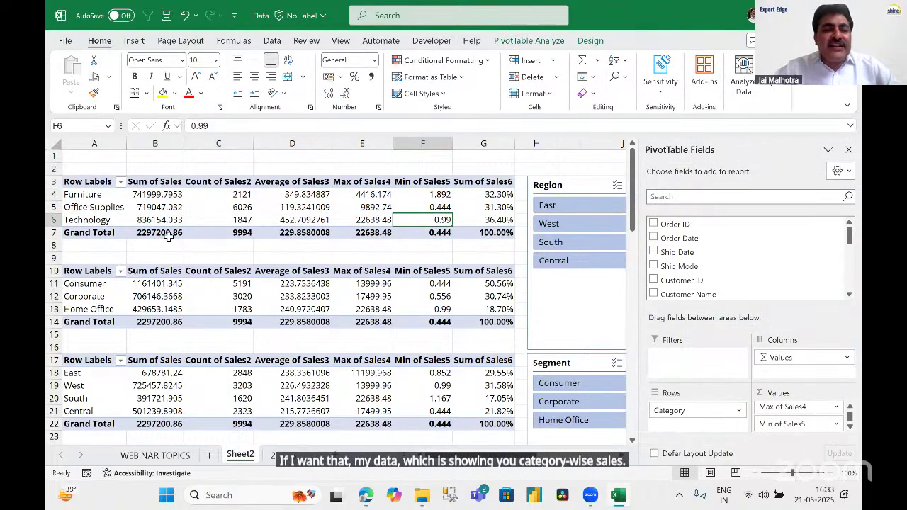
{"action": "left_click", "coordinate": [170, 232]}
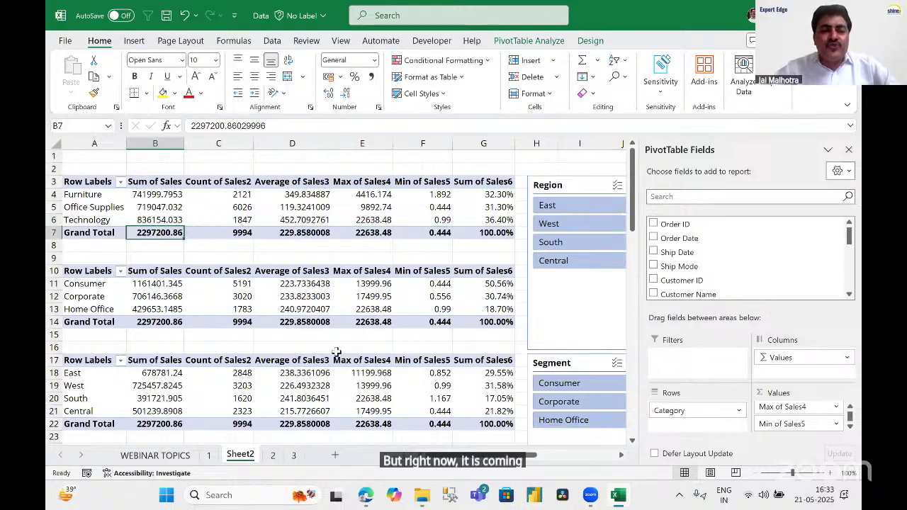
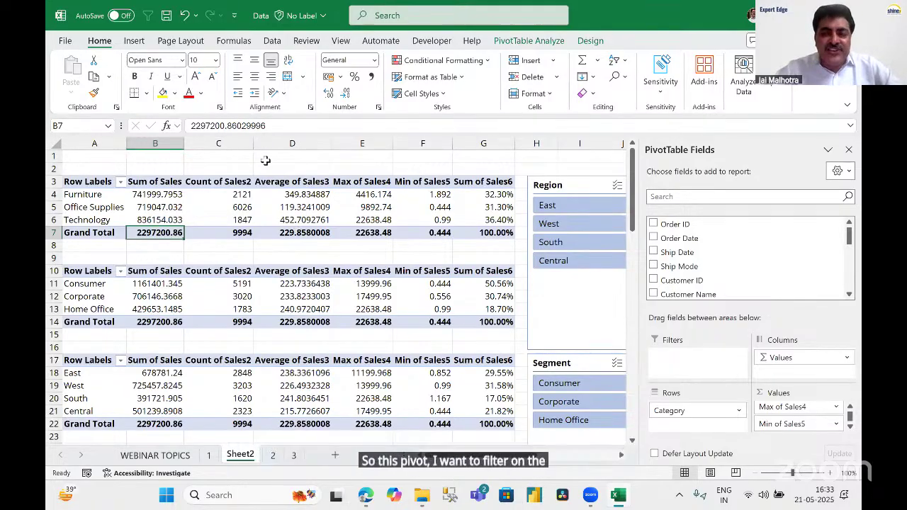
Filter the top pivot to East, shift the Region slicer left, then clear the filter.
{"action": "left_click", "coordinate": [567, 206]}
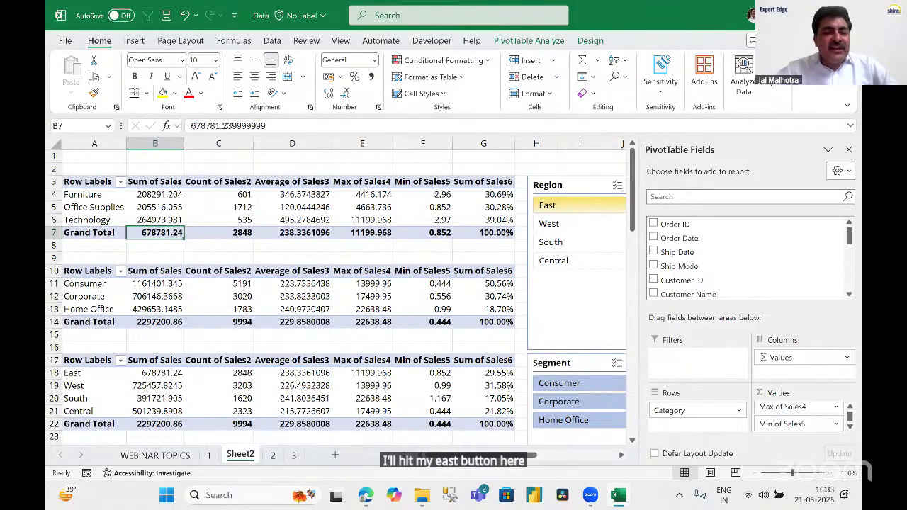
{"action": "left_click_drag", "start_coordinate": [54, 218], "coordinate": [196, 253]}
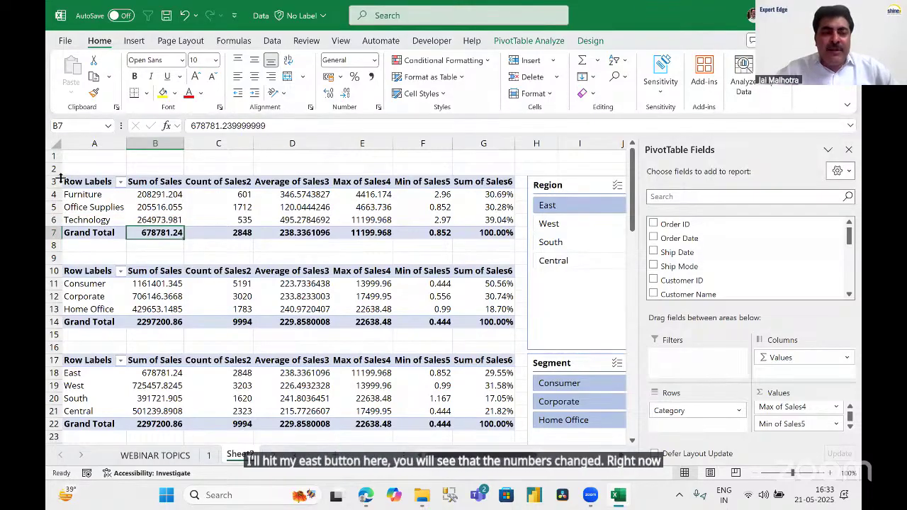
{"action": "mouse_move", "coordinate": [63, 170]}
{"action": "left_mouse_down"}
{"action": "mouse_move", "coordinate": [286, 275]}
{"action": "mouse_move", "coordinate": [502, 275]}
{"action": "mouse_move", "coordinate": [501, 264]}
{"action": "left_mouse_up"}
{"action": "left_click_drag", "start_coordinate": [526, 193], "coordinate": [642, 226]}
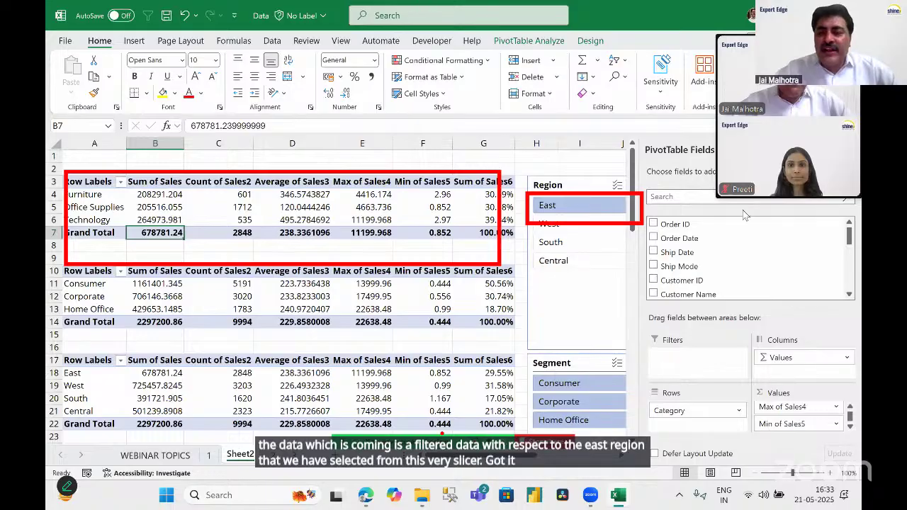
{"action": "left_click", "coordinate": [362, 207]}
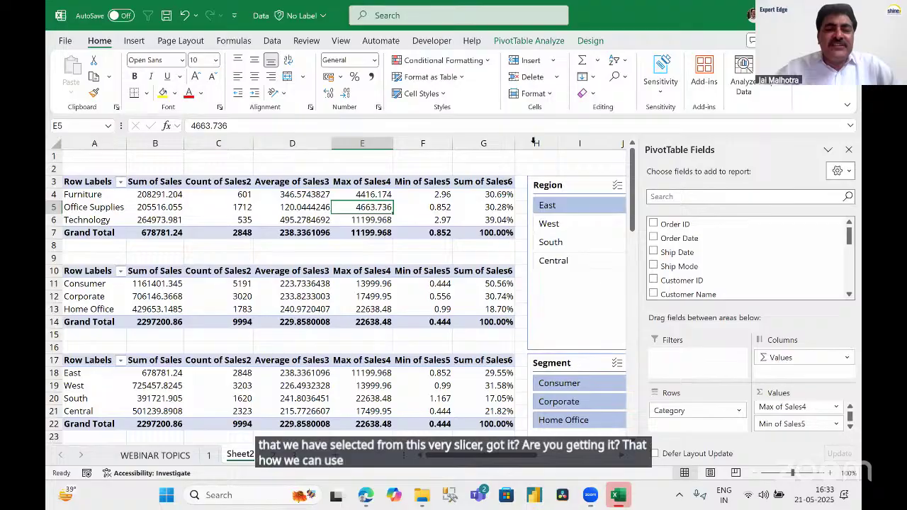
{"action": "left_click", "coordinate": [586, 184]}
{"action": "left_click_drag", "start_coordinate": [478, 181], "coordinate": [482, 183]}
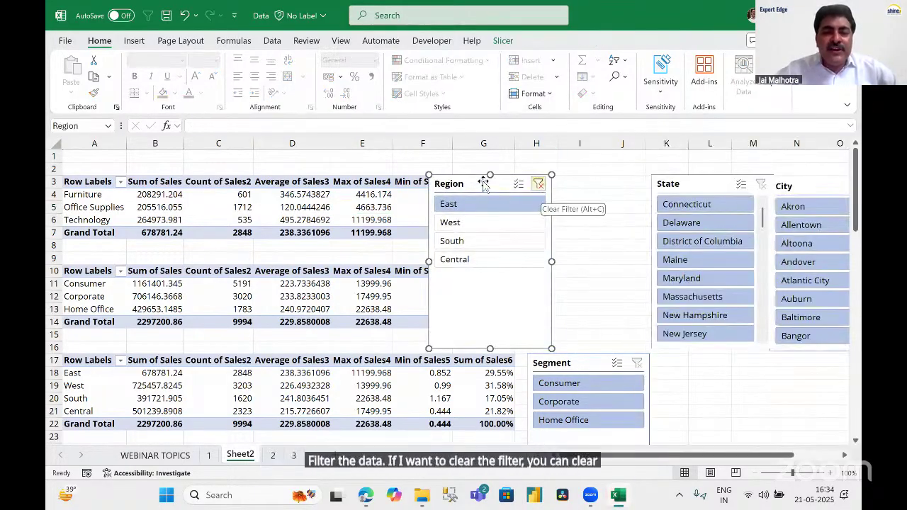
{"action": "key", "text": "alt+c"}
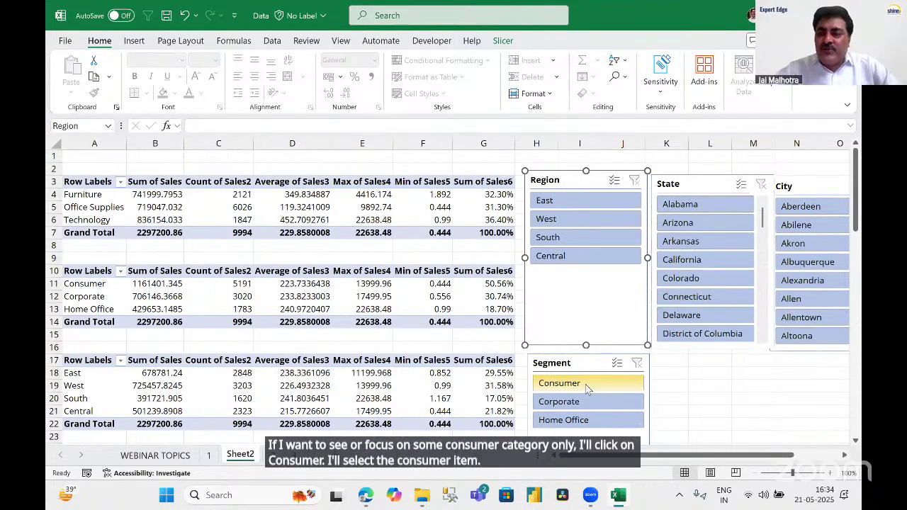
Filter the first pivot to Consumer, clear it again, and select the whole first pivot.
{"action": "left_click", "coordinate": [586, 389]}
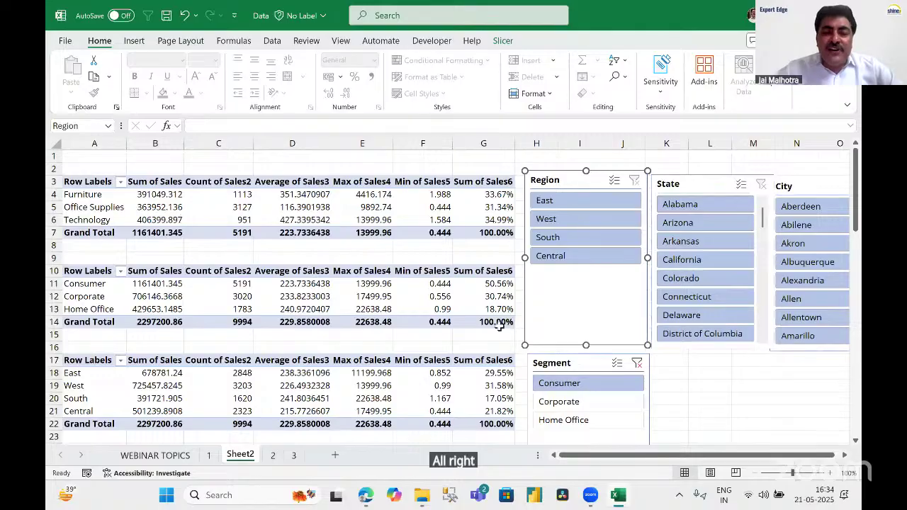
{"action": "left_click", "coordinate": [637, 364]}
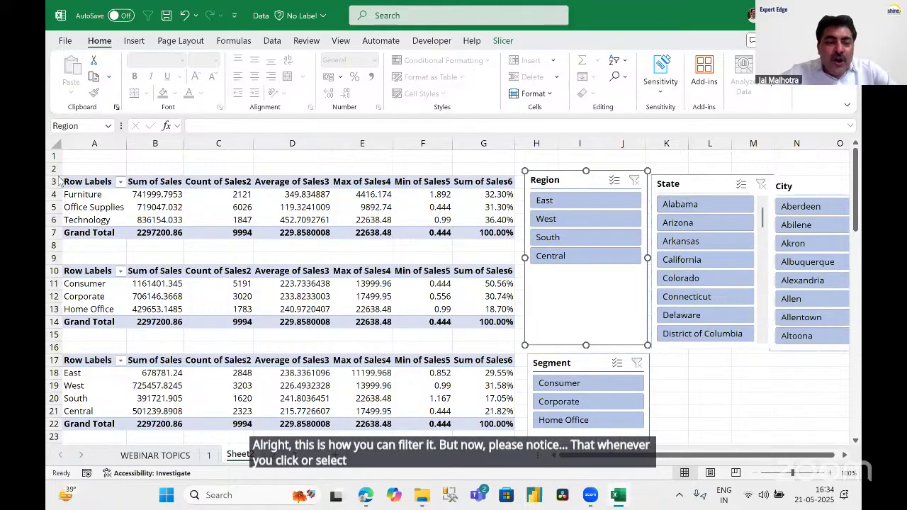
{"action": "key", "text": "ctrl+p"}
{"action": "key", "text": "Escape"}
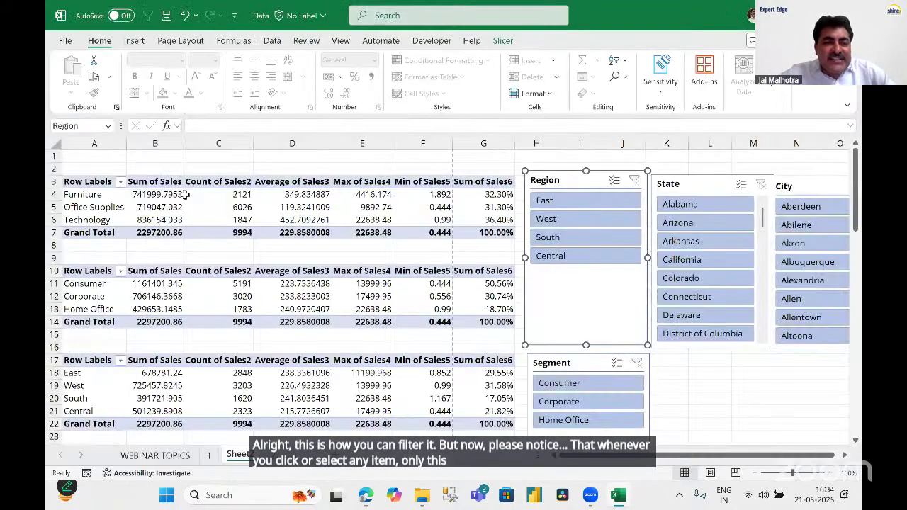
{"action": "key", "text": "Escape"}
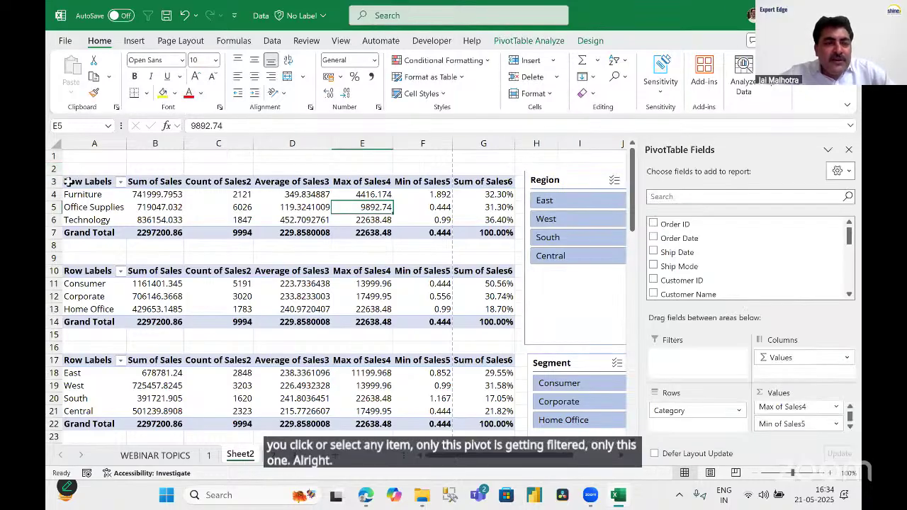
{"action": "left_click_drag", "start_coordinate": [69, 182], "coordinate": [454, 234]}
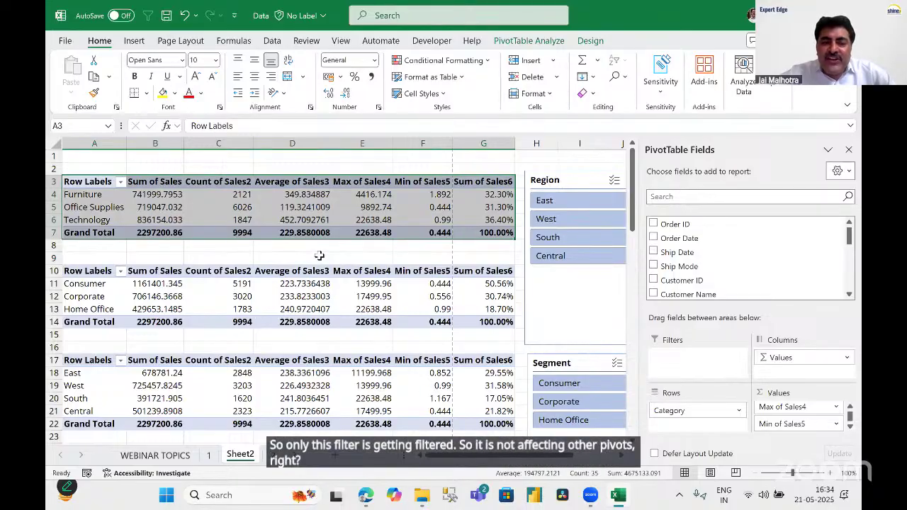
{"action": "left_click", "coordinate": [284, 258]}
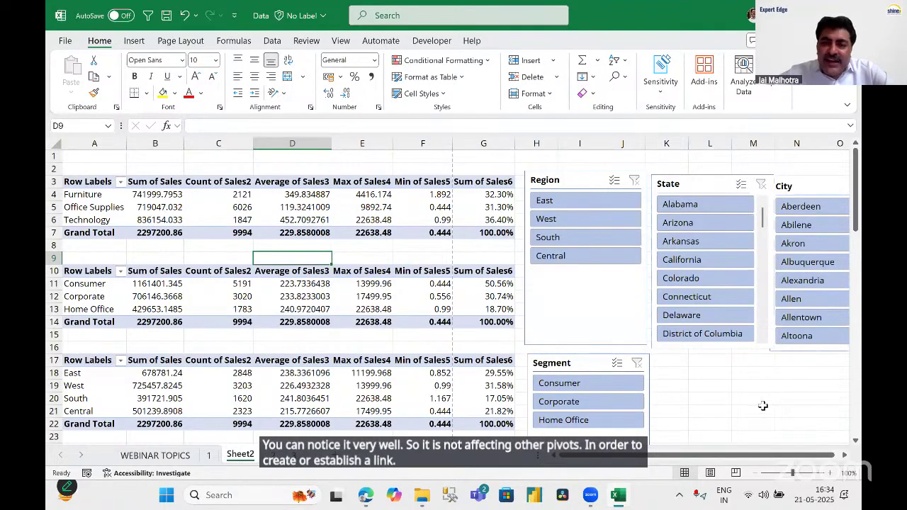
Open Report Connections for the Region slicer and move the dialog clear of the slicers.
{"action": "left_click", "coordinate": [574, 181]}
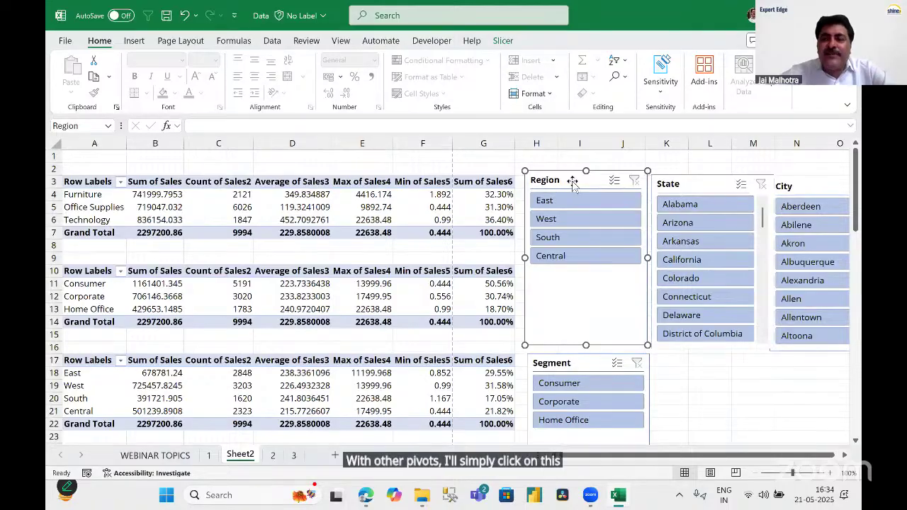
{"action": "right_click", "coordinate": [572, 180]}
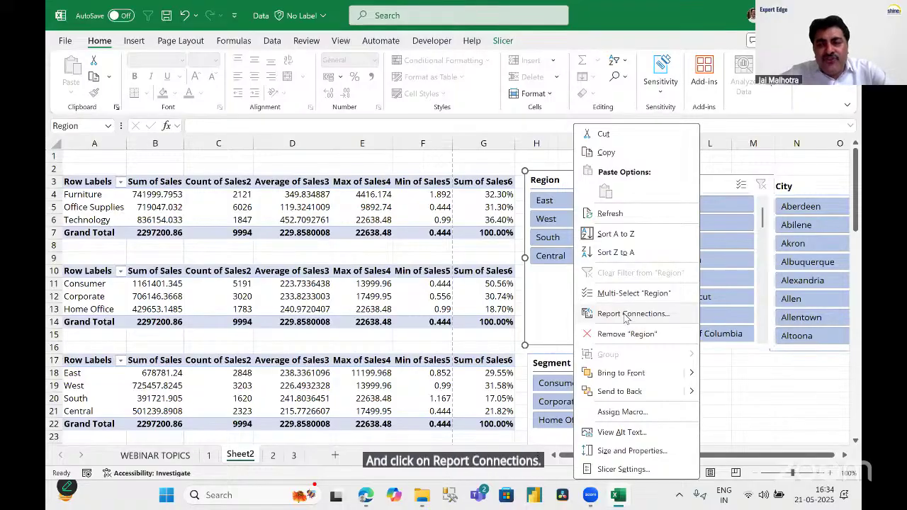
{"action": "left_click", "coordinate": [626, 315]}
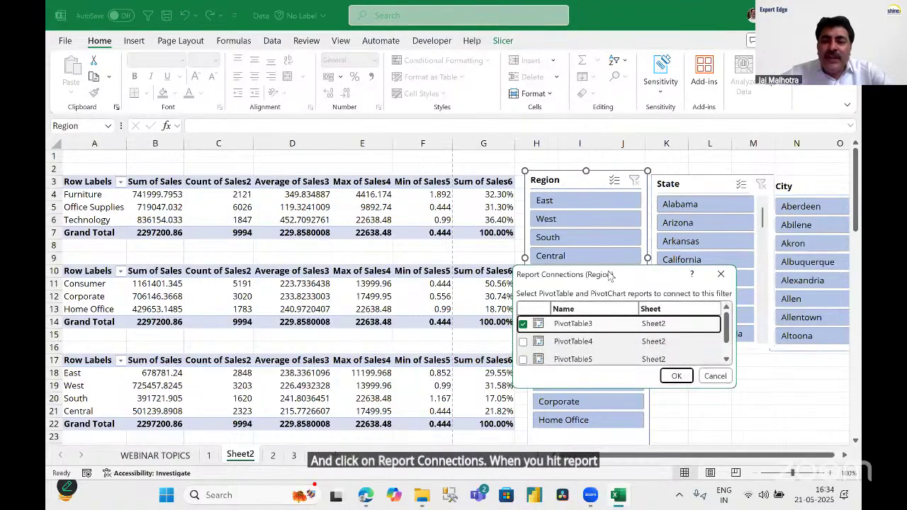
{"action": "left_click_drag", "start_coordinate": [649, 274], "coordinate": [608, 56]}
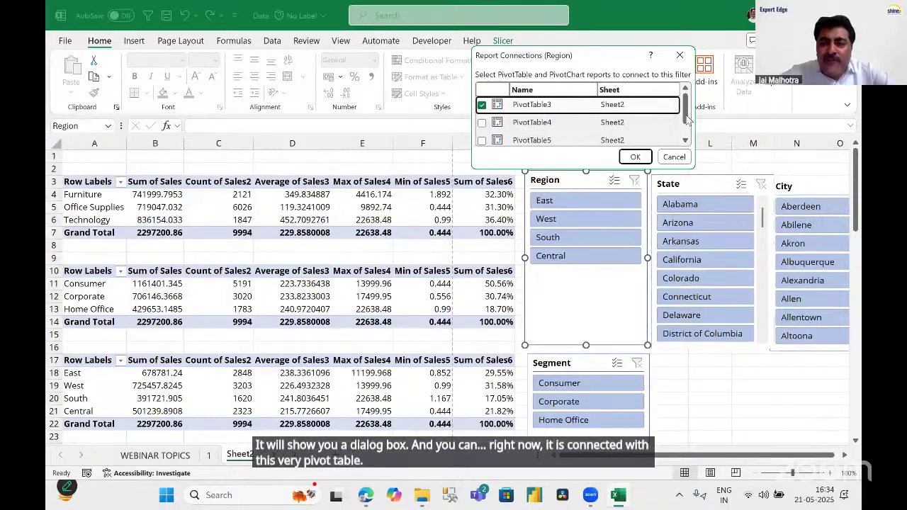
{"action": "scroll", "coordinate": [689, 128], "scroll_direction": "down", "scroll_amount": 1}
{"action": "scroll", "coordinate": [694, 101], "scroll_direction": "up", "scroll_amount": 1}
{"action": "scroll", "coordinate": [694, 102], "scroll_direction": "down", "scroll_amount": 1}
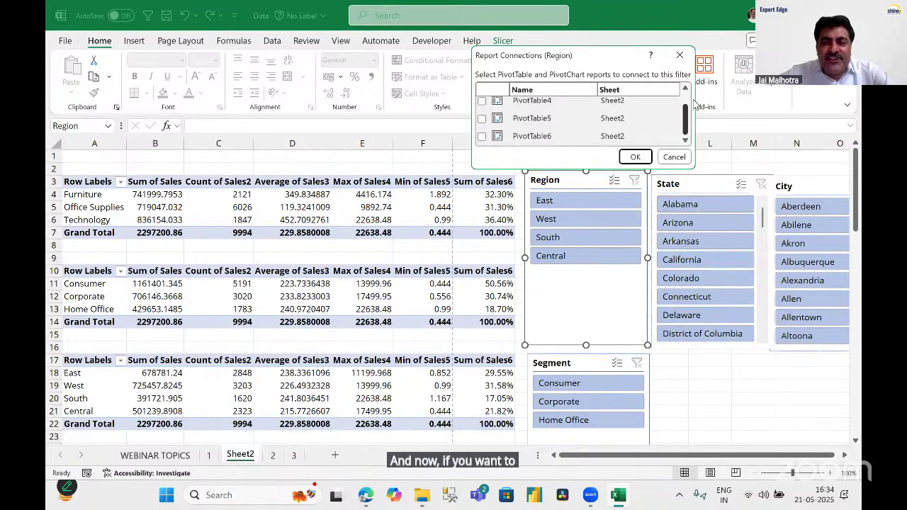
{"action": "scroll", "coordinate": [695, 104], "scroll_direction": "up", "scroll_amount": 1}
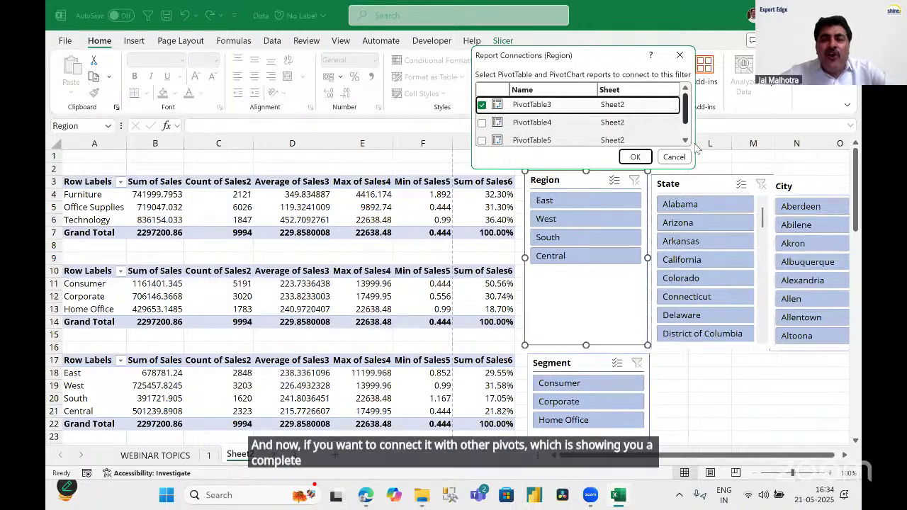
{"action": "scroll", "coordinate": [583, 135], "scroll_direction": "down", "scroll_amount": 1}
{"action": "scroll", "coordinate": [582, 135], "scroll_direction": "up", "scroll_amount": 1}
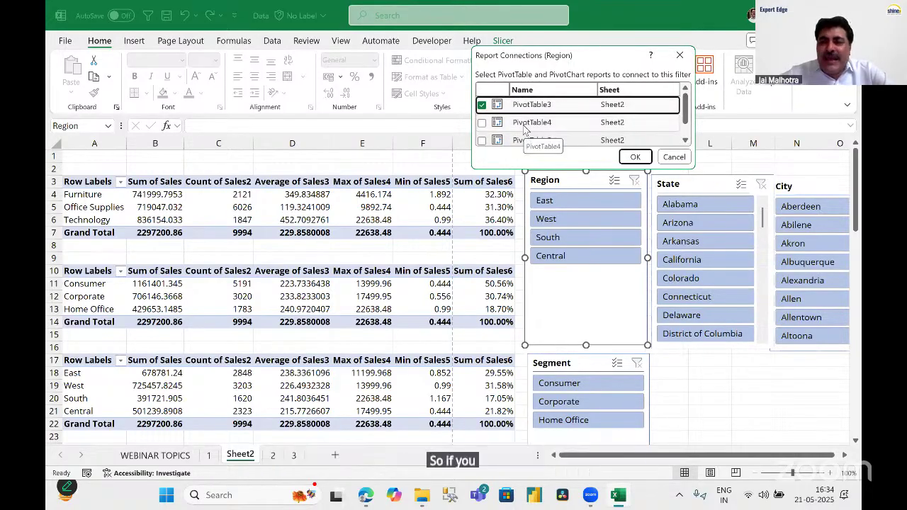
Connect the Region slicer to PivotTable4, 5 and 6, then filter to East.
{"action": "left_click", "coordinate": [482, 123]}
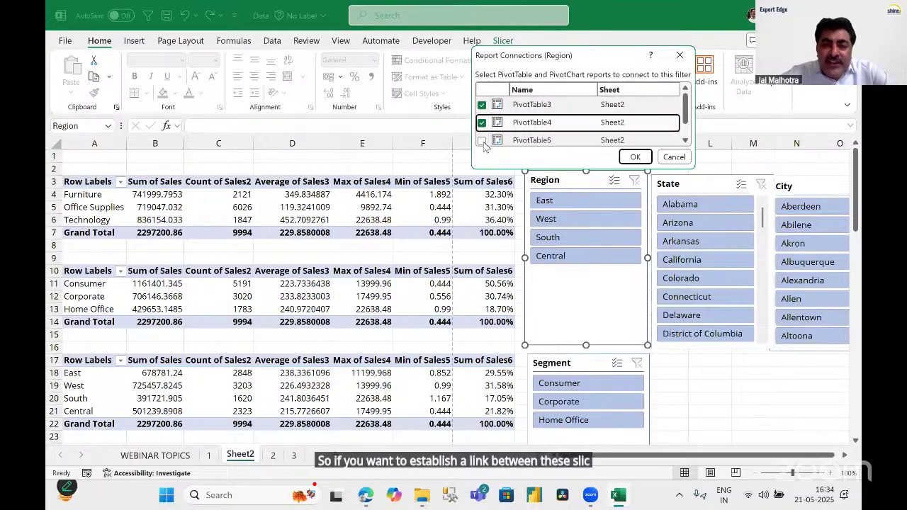
{"action": "left_click", "coordinate": [482, 141]}
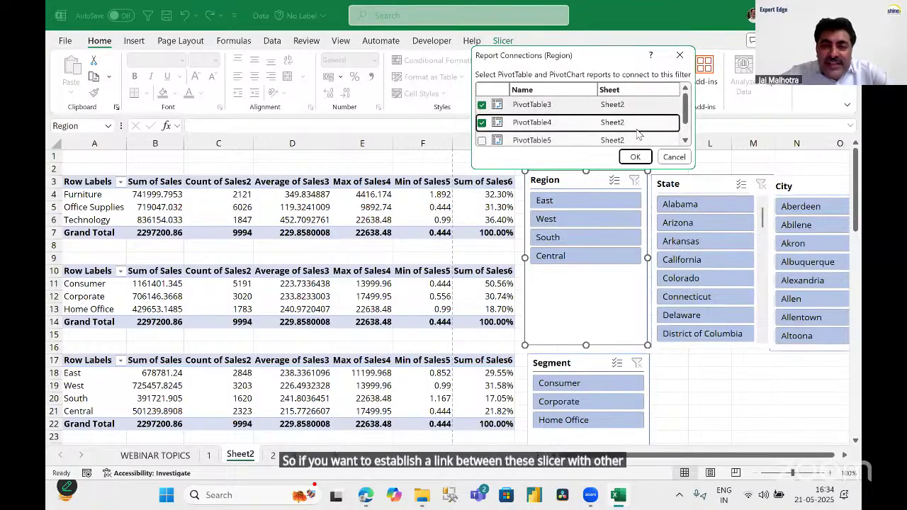
{"action": "left_click", "coordinate": [686, 140]}
{"action": "left_click", "coordinate": [482, 139]}
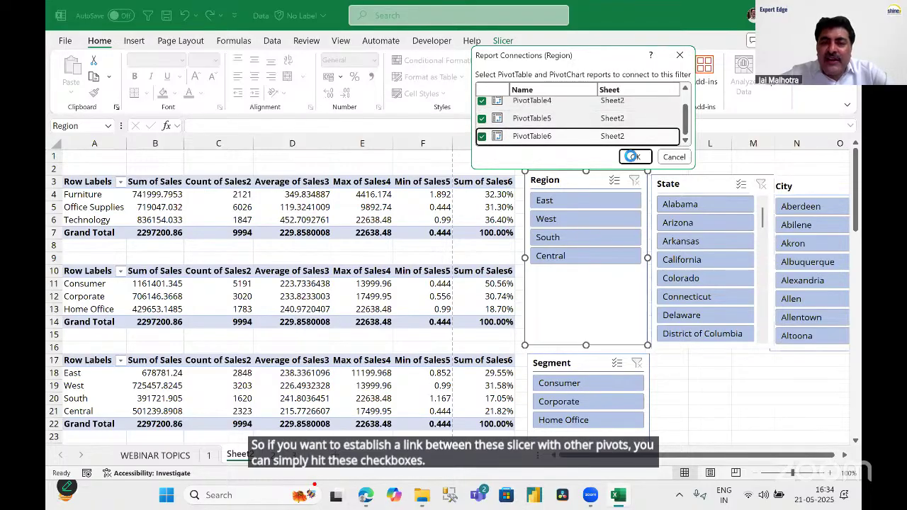
{"action": "left_click", "coordinate": [633, 157]}
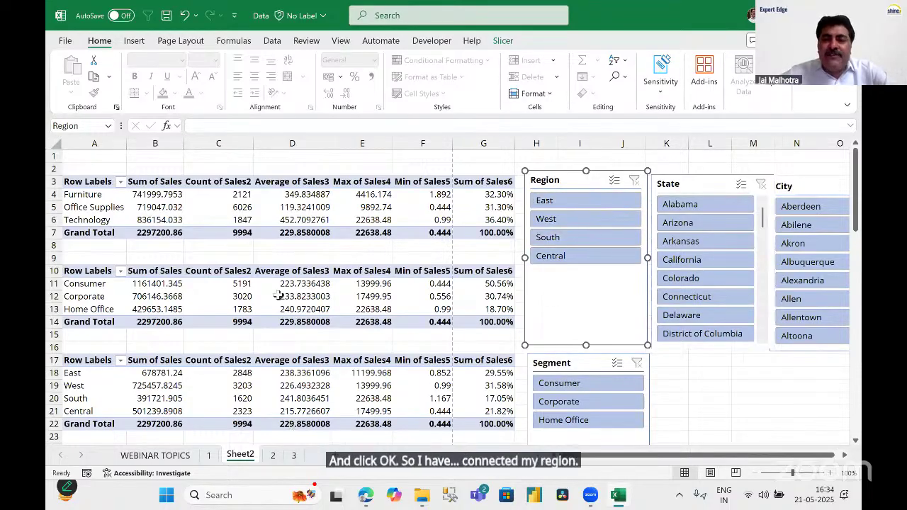
{"action": "left_click", "coordinate": [576, 202]}
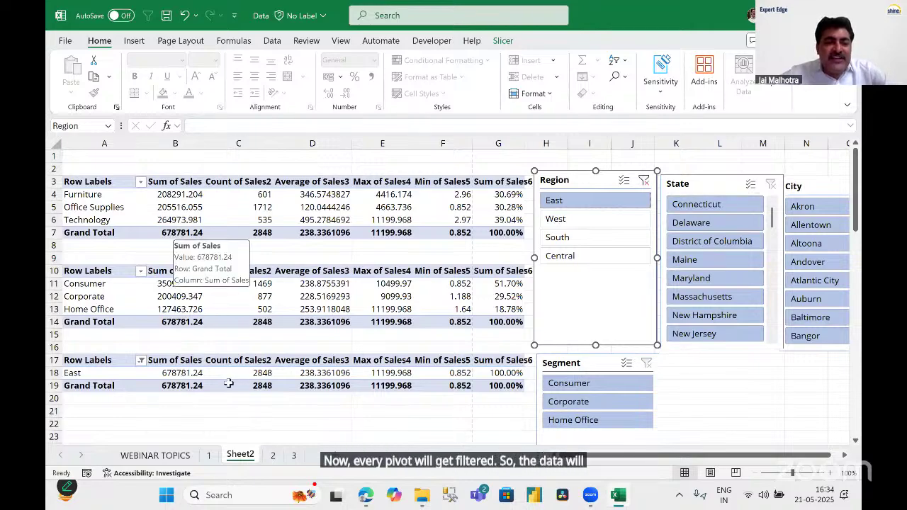
{"action": "left_click", "coordinate": [193, 237]}
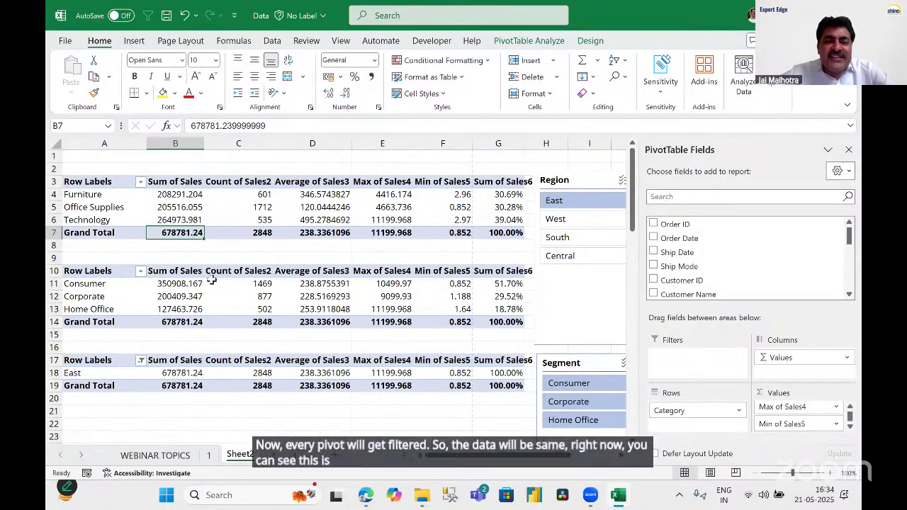
{"action": "left_click", "coordinate": [186, 322]}
{"action": "left_click", "coordinate": [188, 386]}
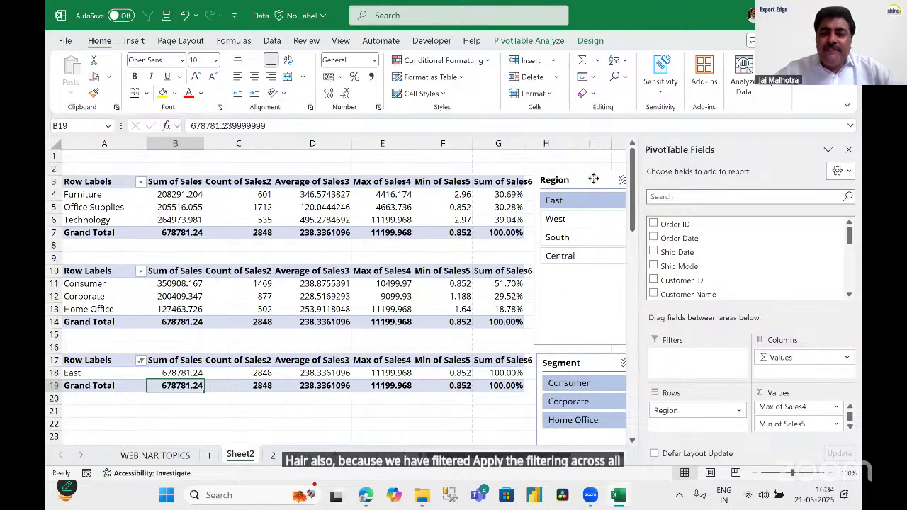
{"action": "left_click", "coordinate": [595, 185]}
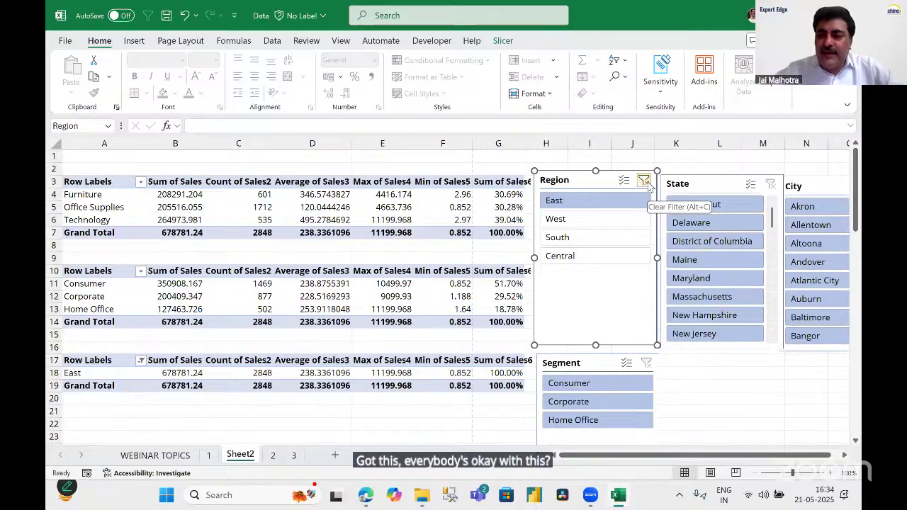
{"action": "left_click", "coordinate": [646, 180]}
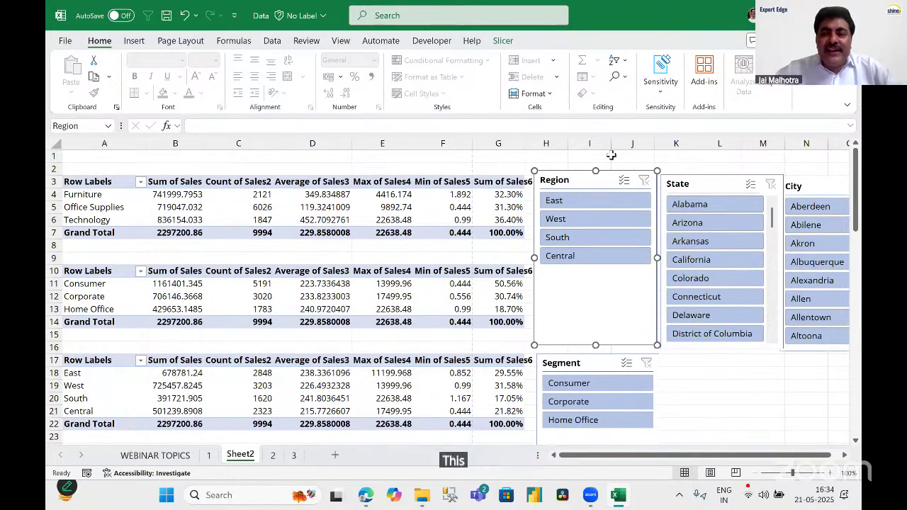
{"action": "key", "text": "Escape"}
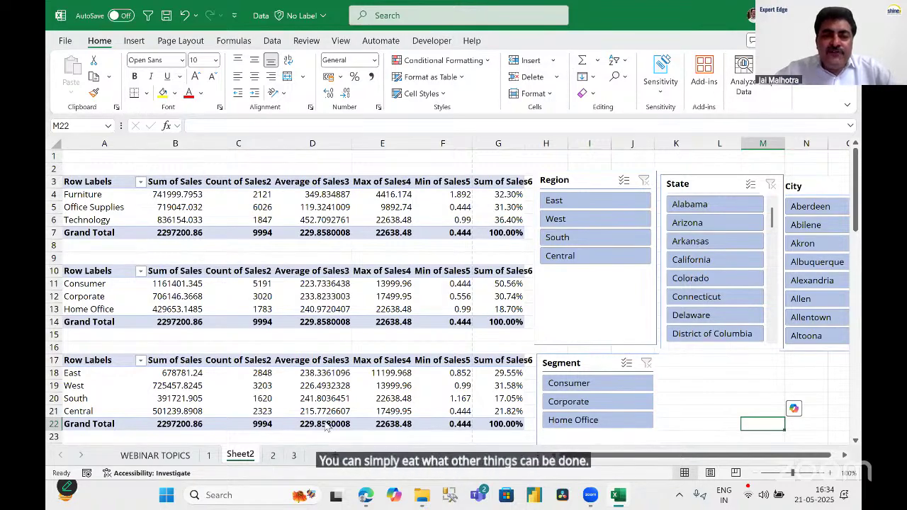
Apply slicer styles: yellow for Region, dark blue for State, green for Segment.
{"action": "left_click", "coordinate": [586, 181]}
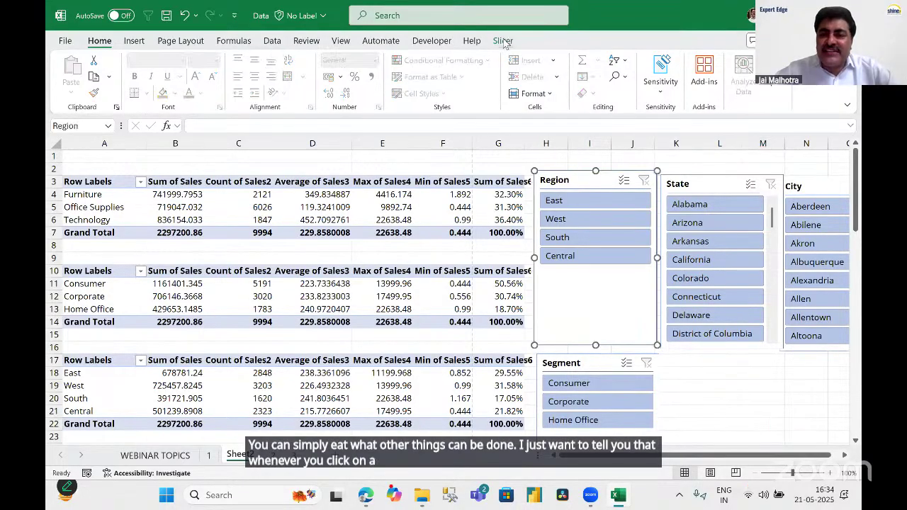
{"action": "left_click", "coordinate": [503, 41]}
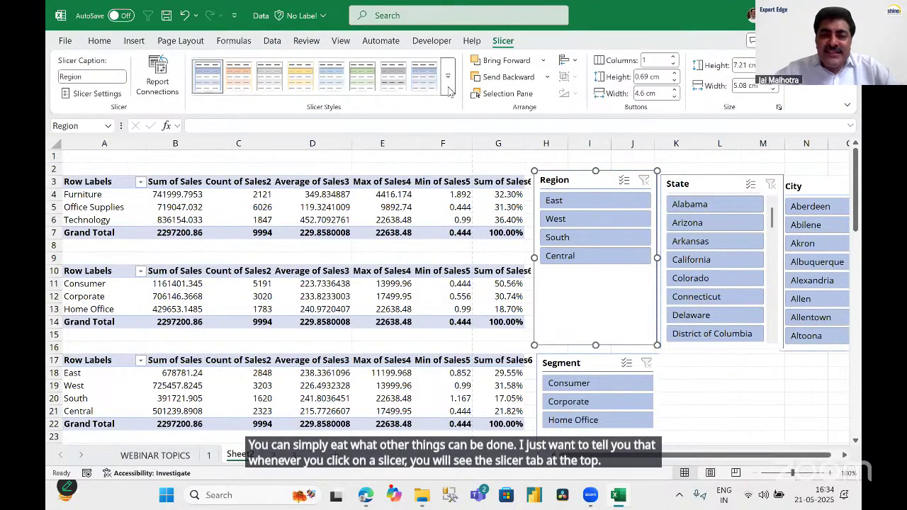
{"action": "left_click", "coordinate": [448, 89]}
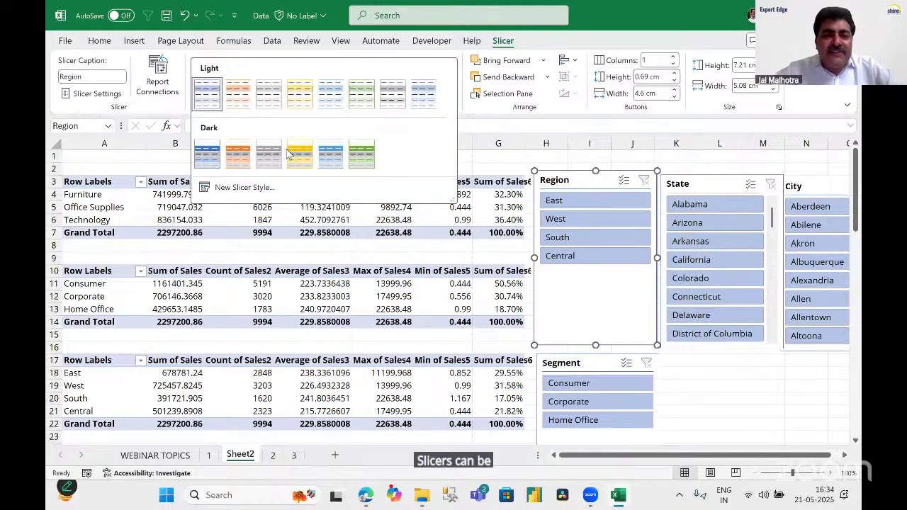
{"action": "left_click", "coordinate": [300, 155]}
{"action": "left_click", "coordinate": [693, 190]}
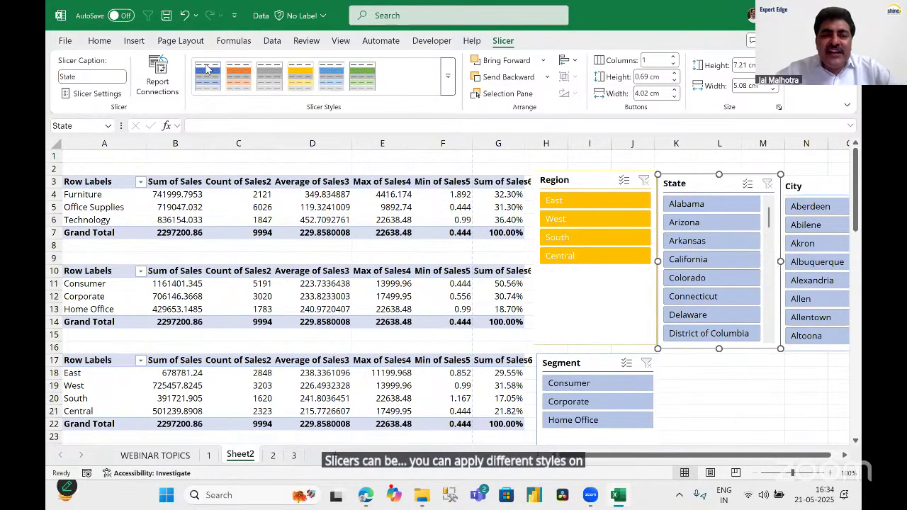
{"action": "left_click", "coordinate": [207, 68]}
{"action": "left_click", "coordinate": [588, 364]}
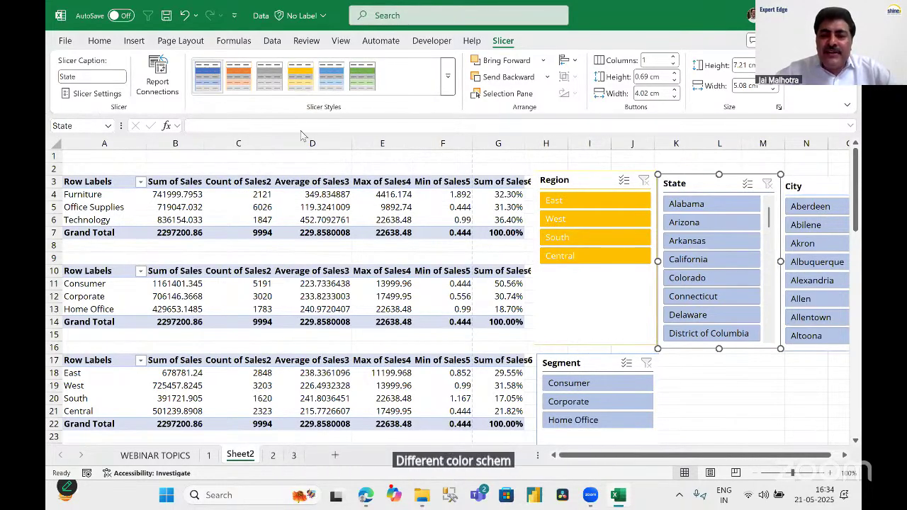
{"action": "left_click", "coordinate": [363, 71]}
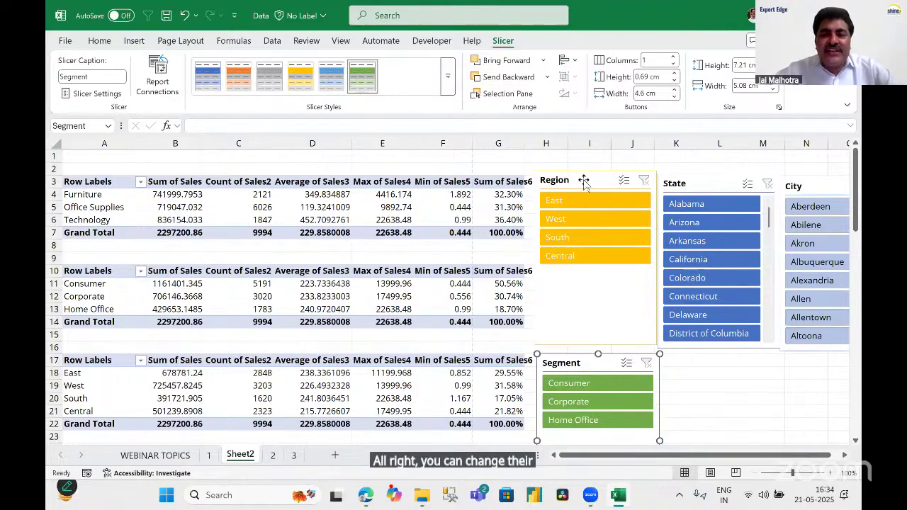
Set the Region slicer to 4 columns, resize it to one row, and place it near State.
{"action": "key", "text": "Tab"}
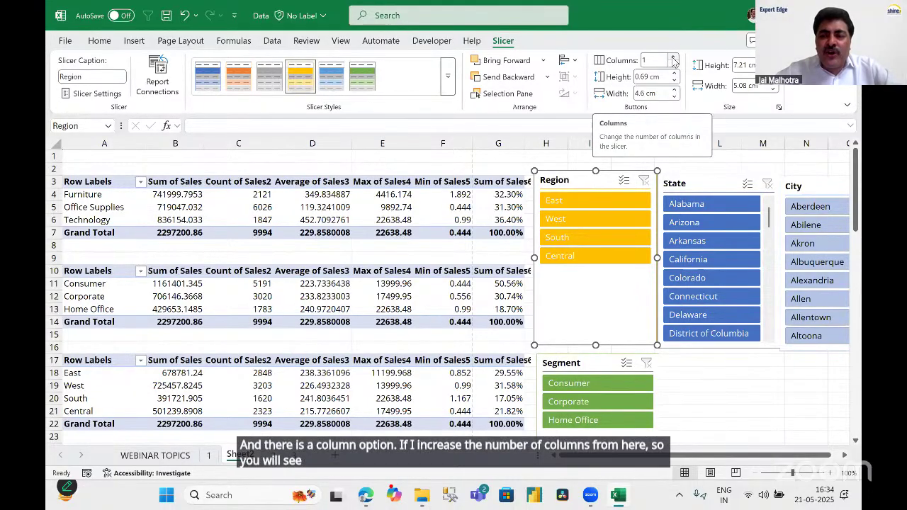
{"action": "left_click", "coordinate": [673, 58]}
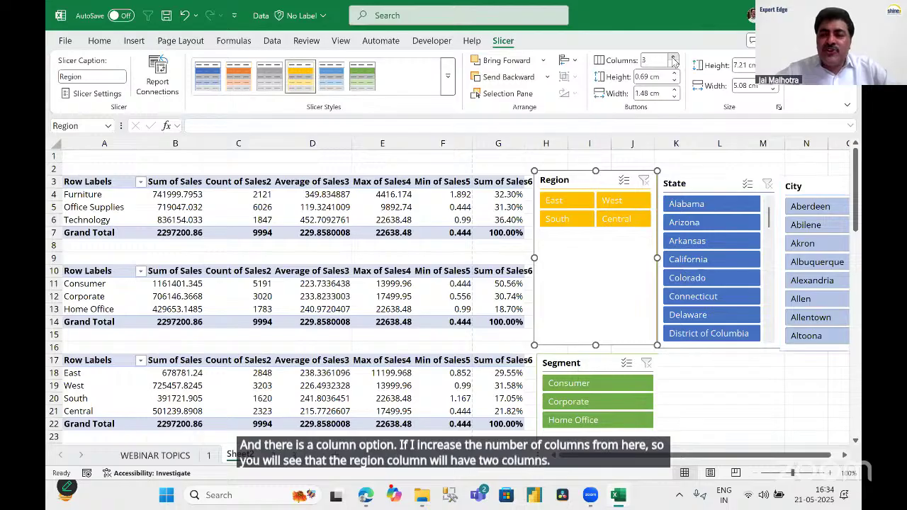
{"action": "left_click", "coordinate": [674, 58]}
{"action": "left_click", "coordinate": [673, 59]}
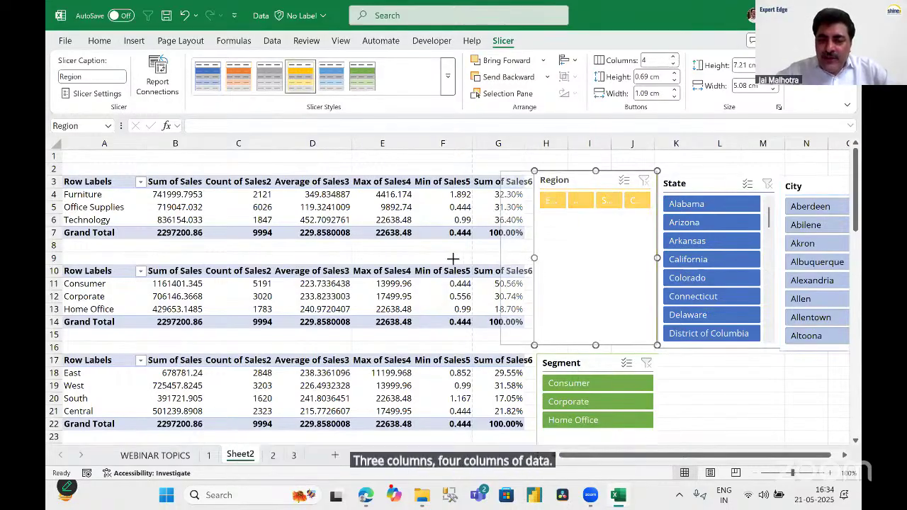
{"action": "left_click_drag", "start_coordinate": [534, 258], "coordinate": [452, 258]}
{"action": "left_click_drag", "start_coordinate": [552, 297], "coordinate": [556, 221]}
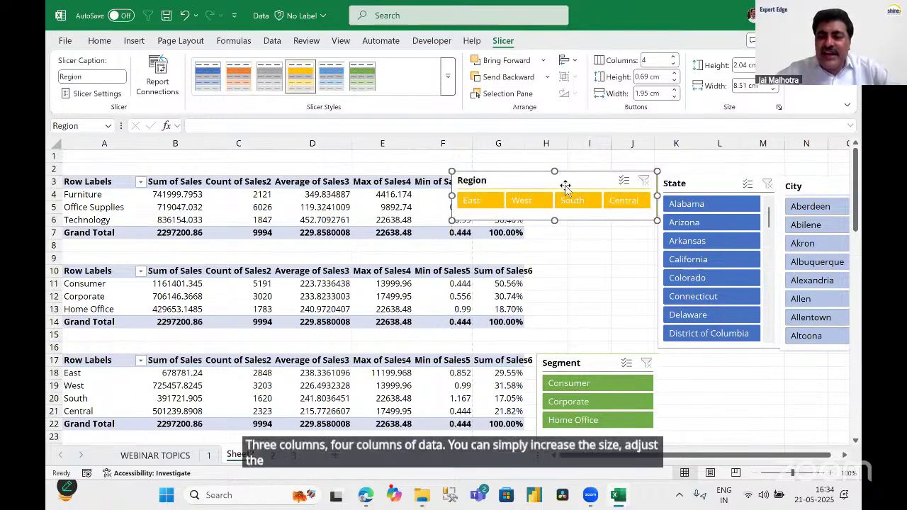
{"action": "left_click_drag", "start_coordinate": [567, 180], "coordinate": [769, 362]}
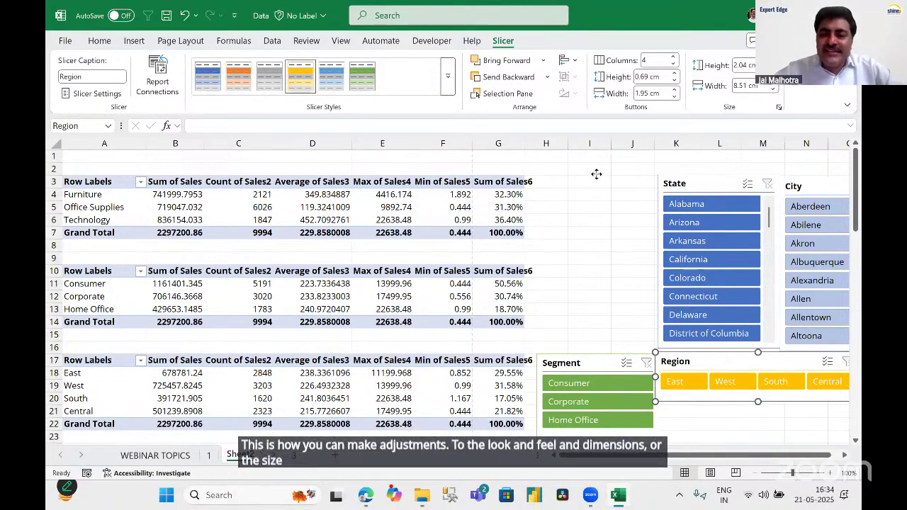
{"action": "left_click_drag", "start_coordinate": [596, 173], "coordinate": [596, 174]}
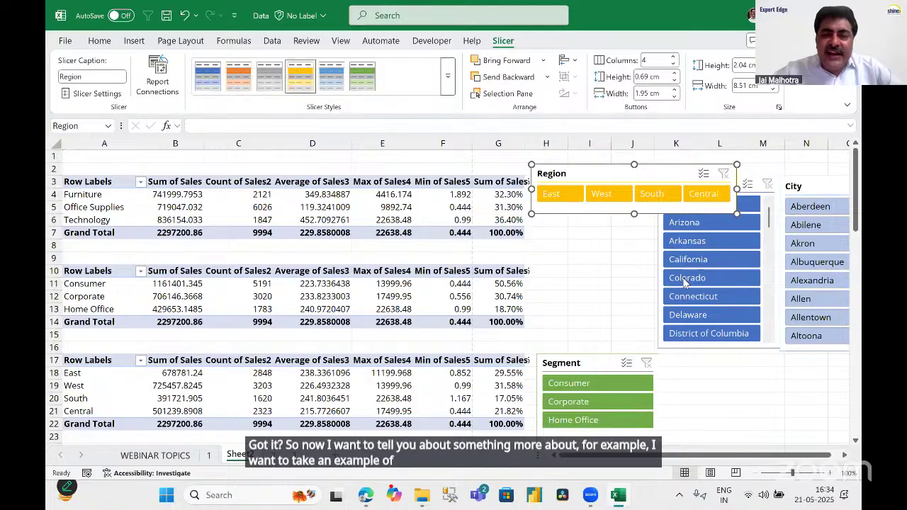
{"action": "left_click", "coordinate": [645, 268]}
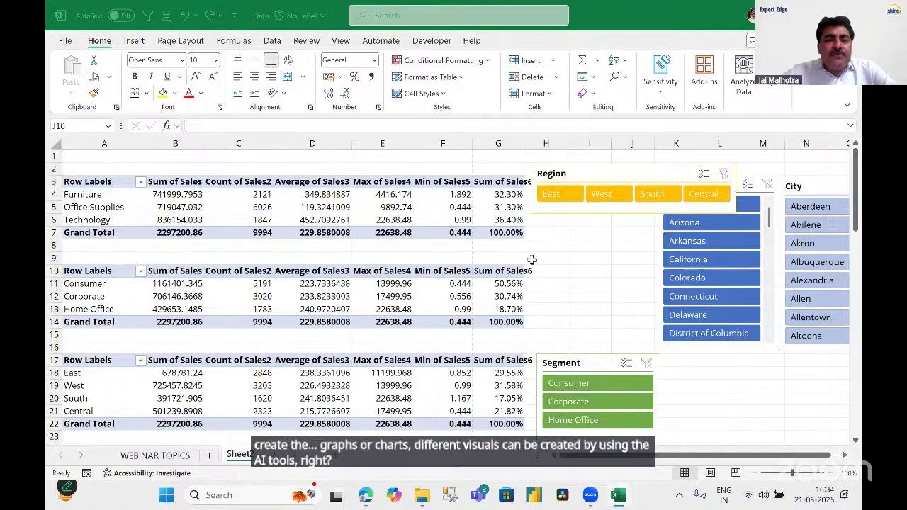
Move to worksheet 2 and select a cell inside the raw sales order data.
{"action": "left_click", "coordinate": [583, 263]}
{"action": "scroll", "coordinate": [583, 268], "scroll_direction": "down", "scroll_amount": 8}
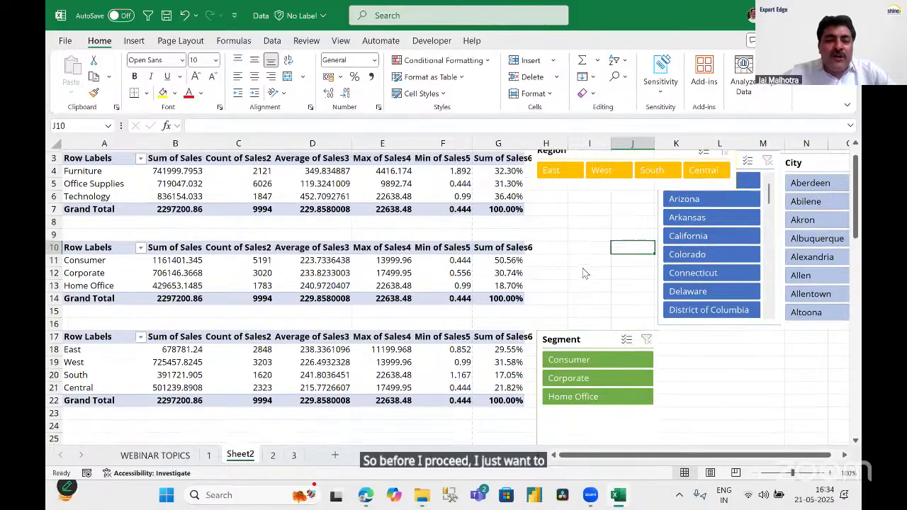
{"action": "scroll", "coordinate": [581, 273], "scroll_direction": "down", "scroll_amount": 9}
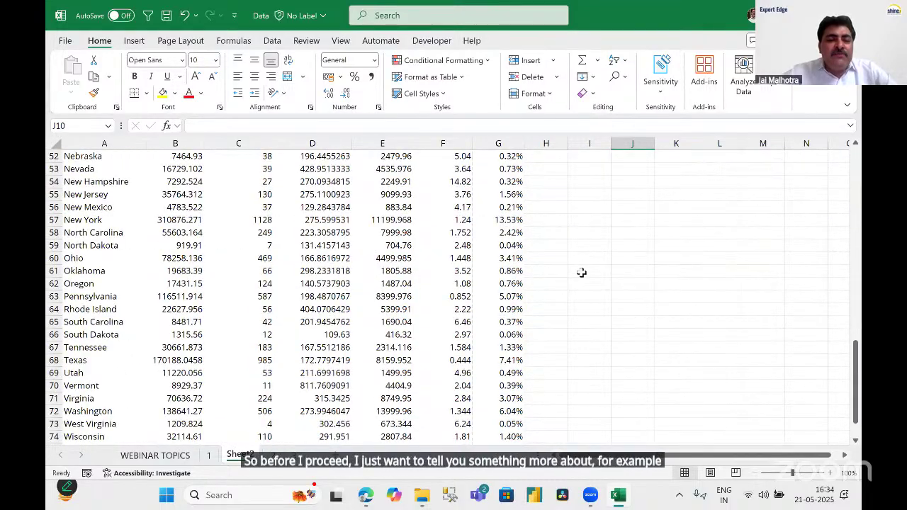
{"action": "scroll", "coordinate": [580, 275], "scroll_direction": "down", "scroll_amount": 6}
{"action": "scroll", "coordinate": [580, 275], "scroll_direction": "up", "scroll_amount": 9}
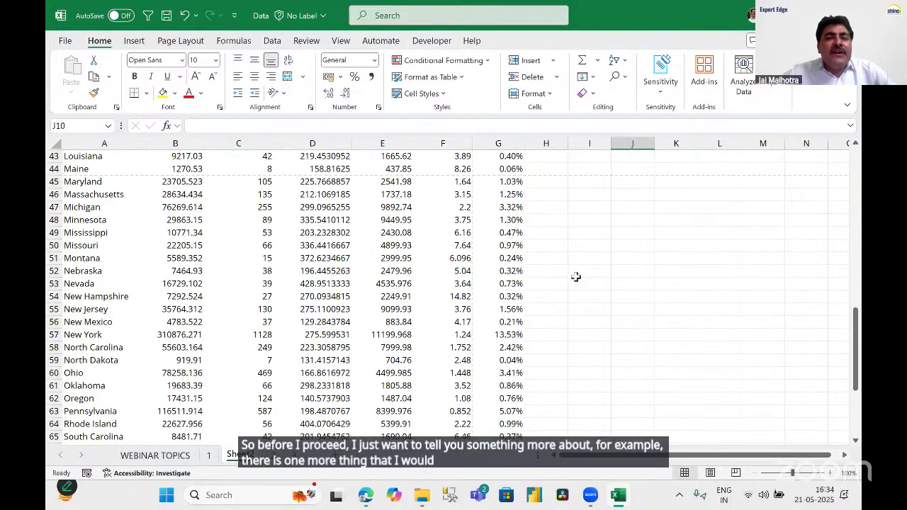
{"action": "scroll", "coordinate": [583, 287], "scroll_direction": "down", "scroll_amount": 9}
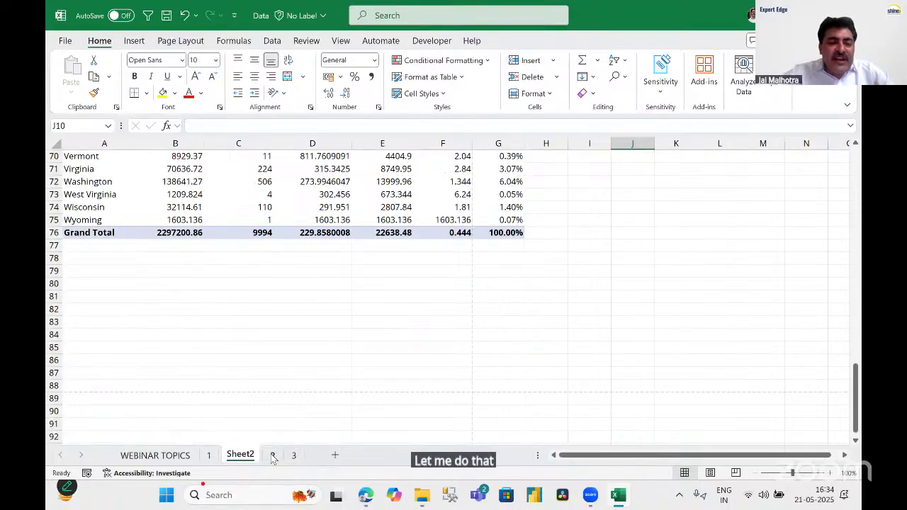
{"action": "key", "text": "ctrl+Page_Down"}
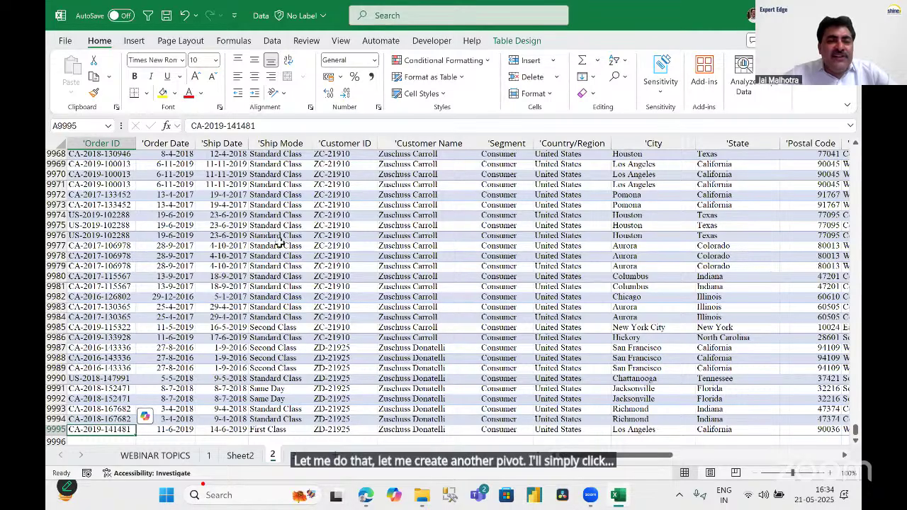
{"action": "left_click", "coordinate": [222, 256]}
{"action": "scroll", "coordinate": [222, 255], "scroll_direction": "up", "scroll_amount": 15}
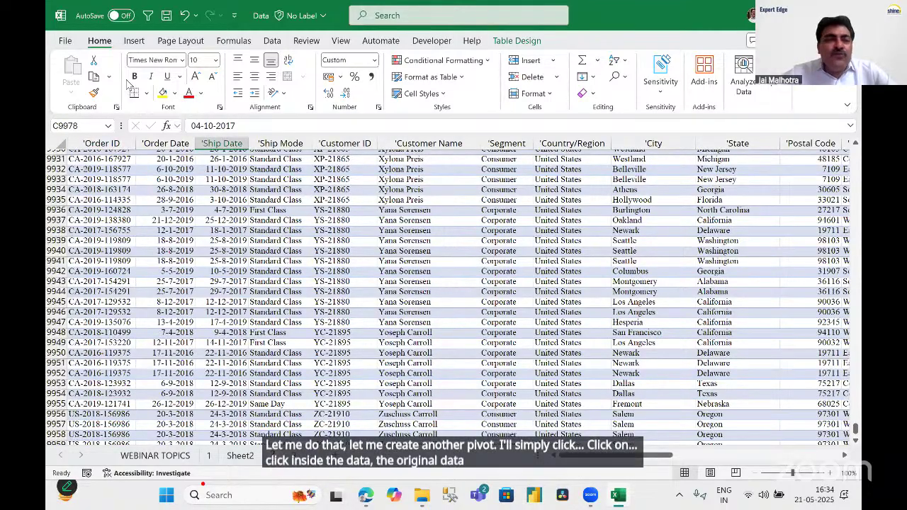
{"action": "scroll", "coordinate": [130, 62], "scroll_direction": "up", "scroll_amount": 20}
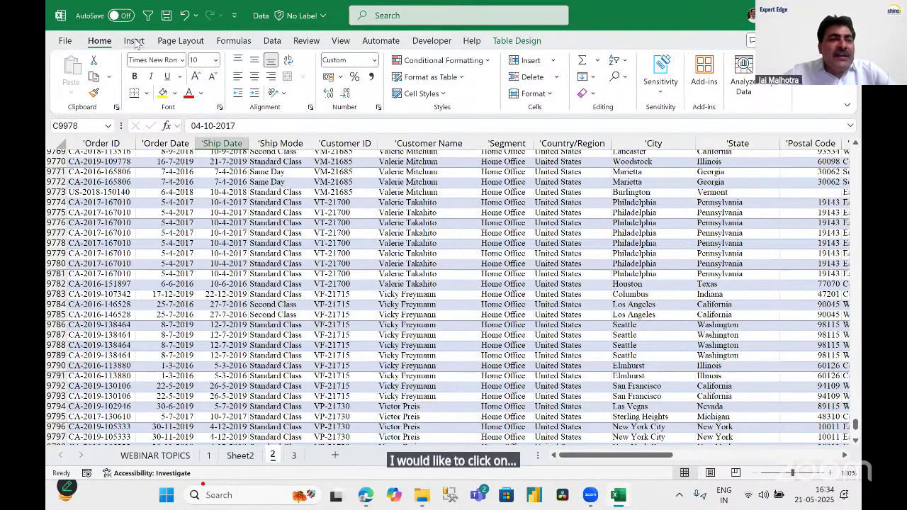
Insert a PivotTable from SALESDATA on the existing Sheet2 at cell A79.
{"action": "left_click", "coordinate": [135, 41]}
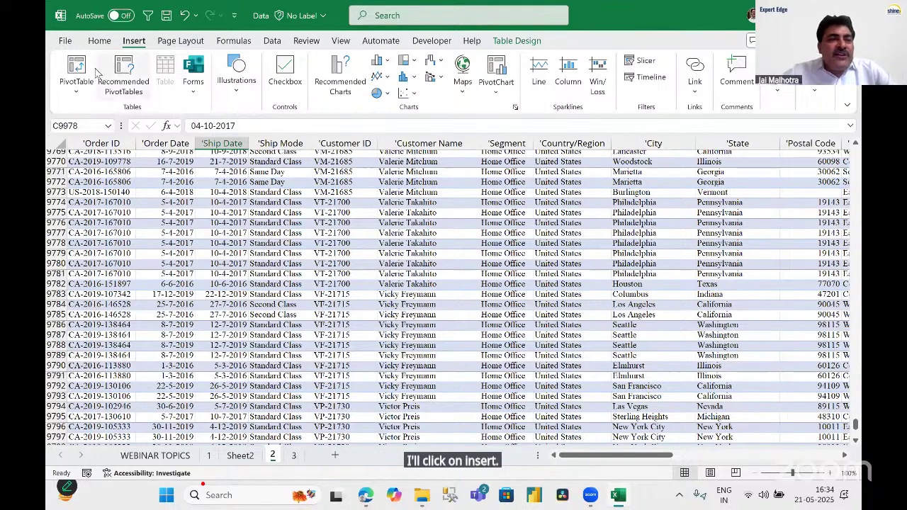
{"action": "left_click", "coordinate": [77, 71]}
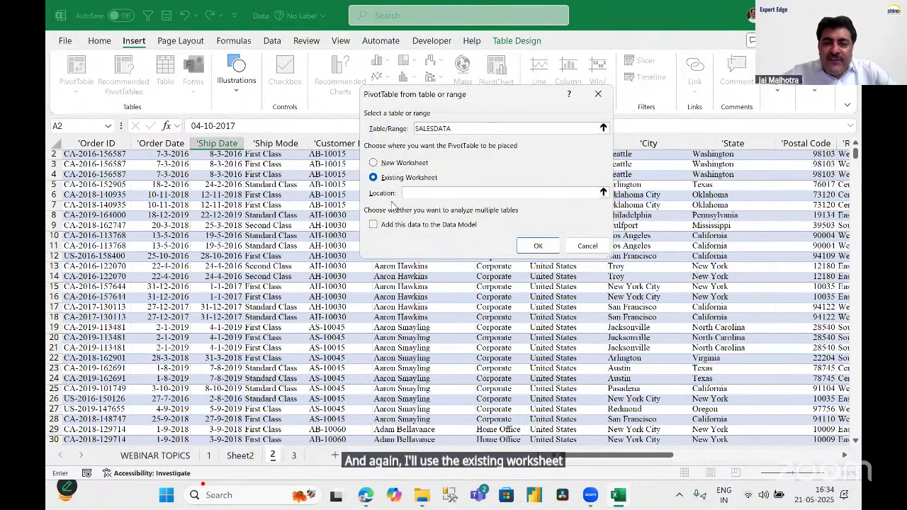
{"action": "left_click", "coordinate": [245, 457]}
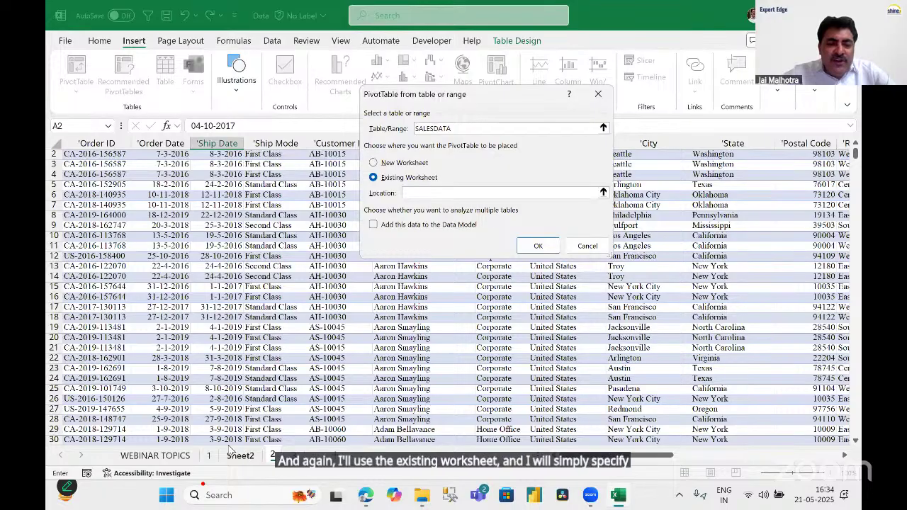
{"action": "left_click", "coordinate": [106, 271]}
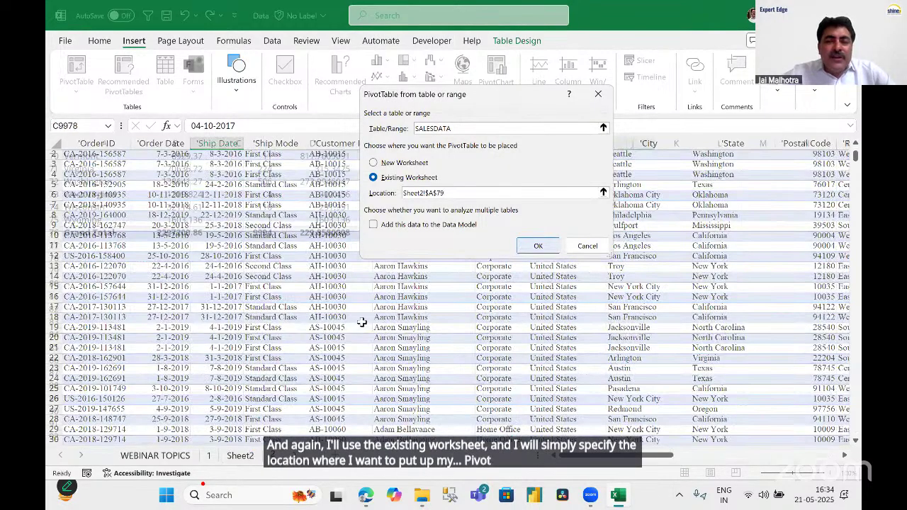
{"action": "key", "text": "Return"}
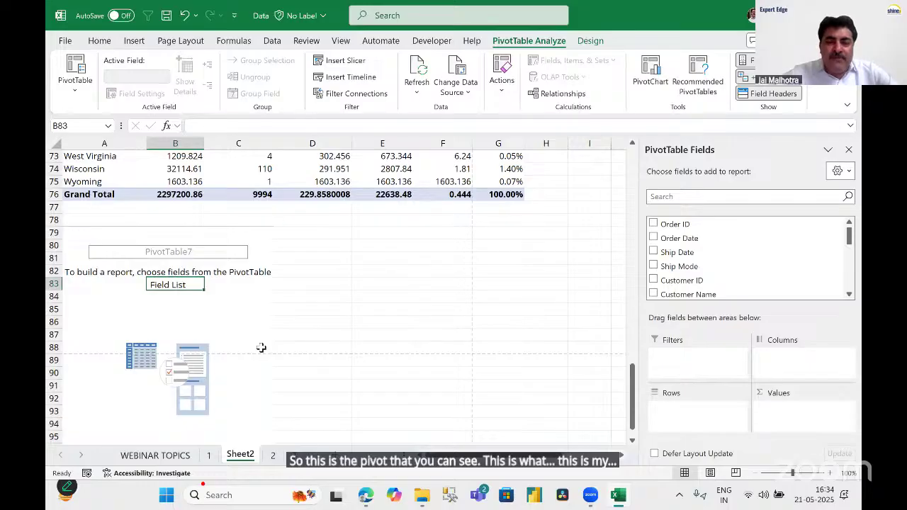
Add Order Date to PivotTable7's rows, auto-grouped into years, quarters and months for 2016–2019.
{"action": "left_click", "coordinate": [227, 308]}
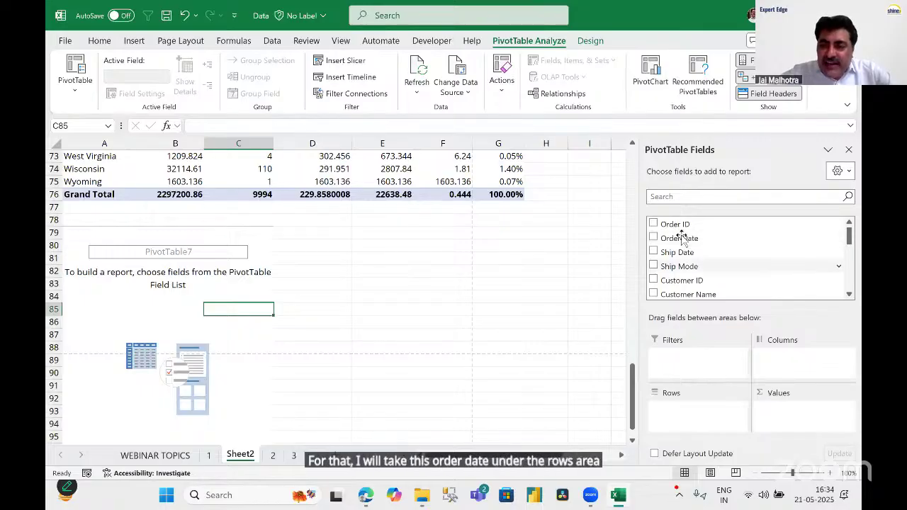
{"action": "left_click_drag", "start_coordinate": [680, 240], "coordinate": [663, 409]}
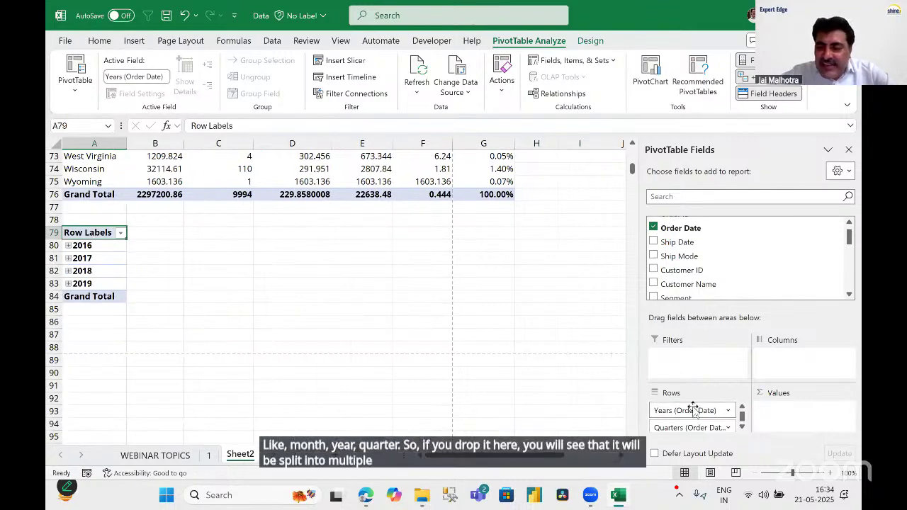
{"action": "left_click", "coordinate": [743, 428]}
{"action": "left_click", "coordinate": [743, 428]}
{"action": "left_click", "coordinate": [742, 428]}
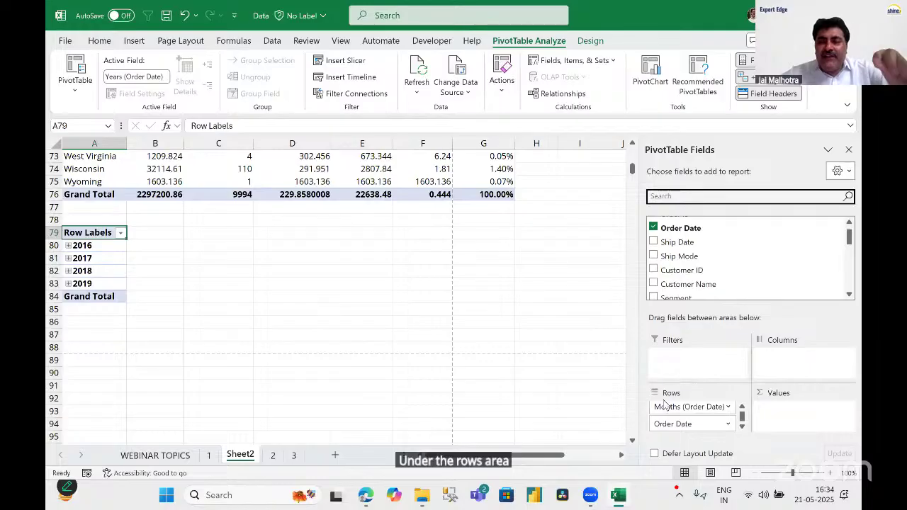
{"action": "left_click", "coordinate": [743, 408]}
{"action": "left_click", "coordinate": [743, 408]}
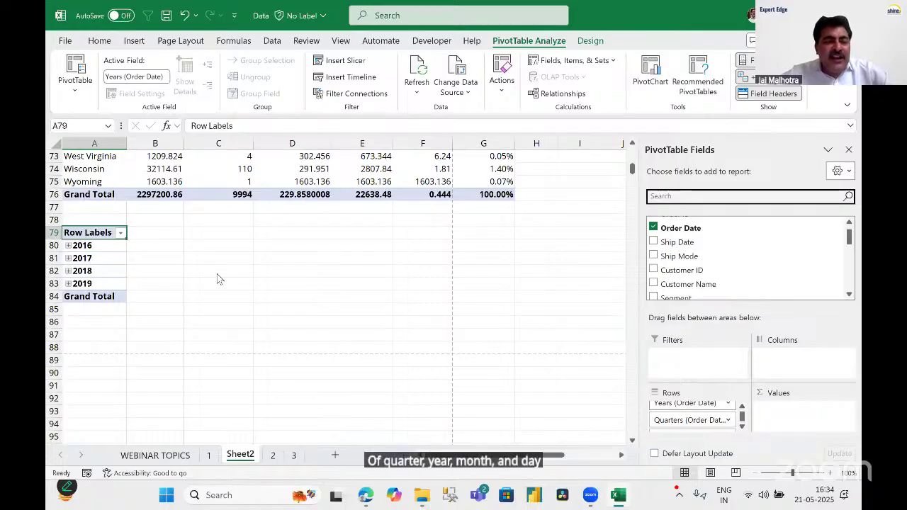
{"action": "scroll", "coordinate": [134, 252], "scroll_direction": "up", "scroll_amount": 2}
{"action": "scroll", "coordinate": [135, 252], "scroll_direction": "up", "scroll_amount": 2}
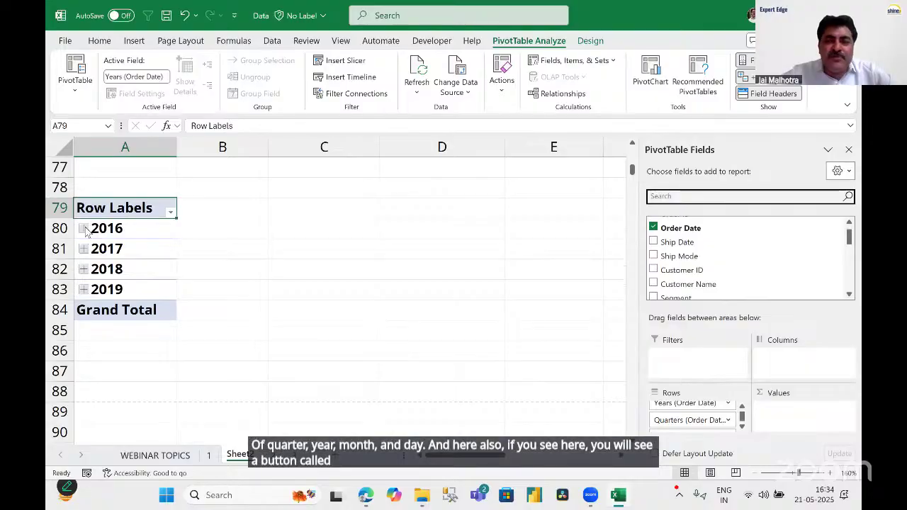
Expand and collapse 2016's quarters, then add Sales to Values for yearly totals.
{"action": "left_click", "coordinate": [84, 228]}
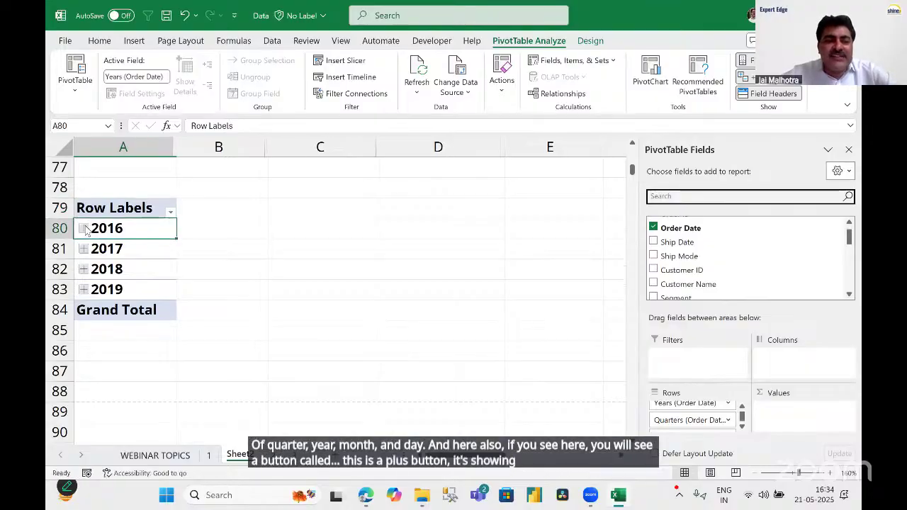
{"action": "left_click", "coordinate": [84, 228]}
{"action": "left_click", "coordinate": [84, 228]}
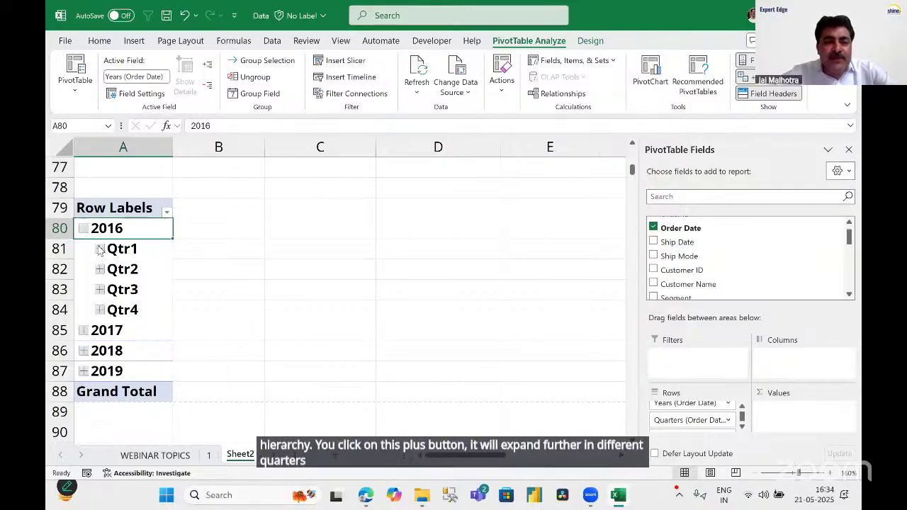
{"action": "left_click", "coordinate": [100, 248]}
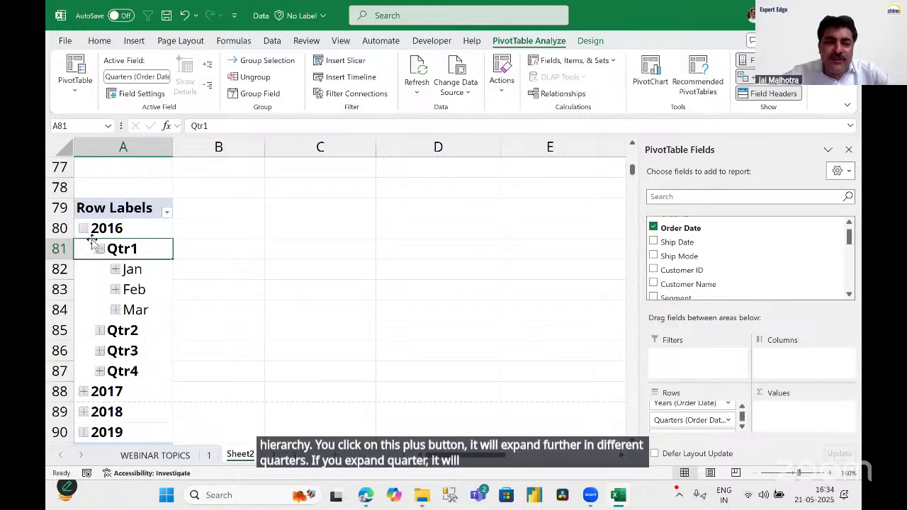
{"action": "left_click", "coordinate": [84, 228]}
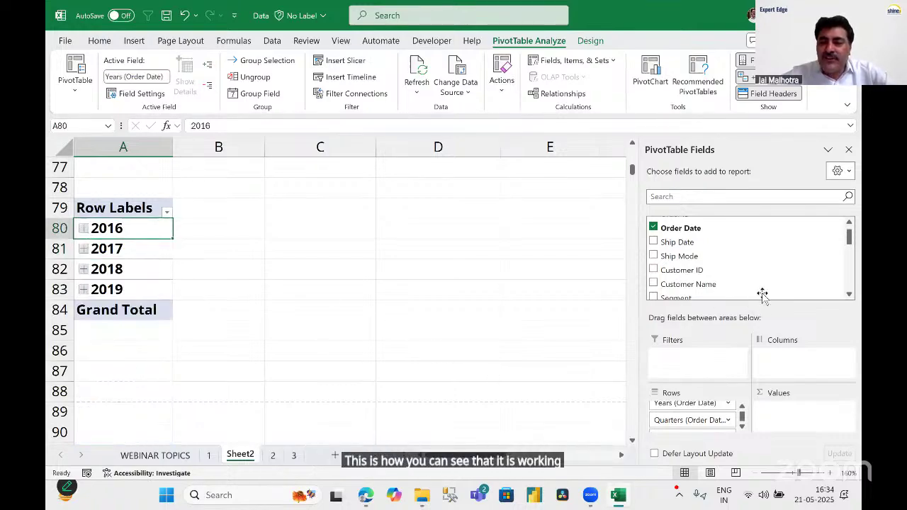
{"action": "key", "text": "Down"}
{"action": "scroll", "coordinate": [766, 275], "scroll_direction": "down", "scroll_amount": 5}
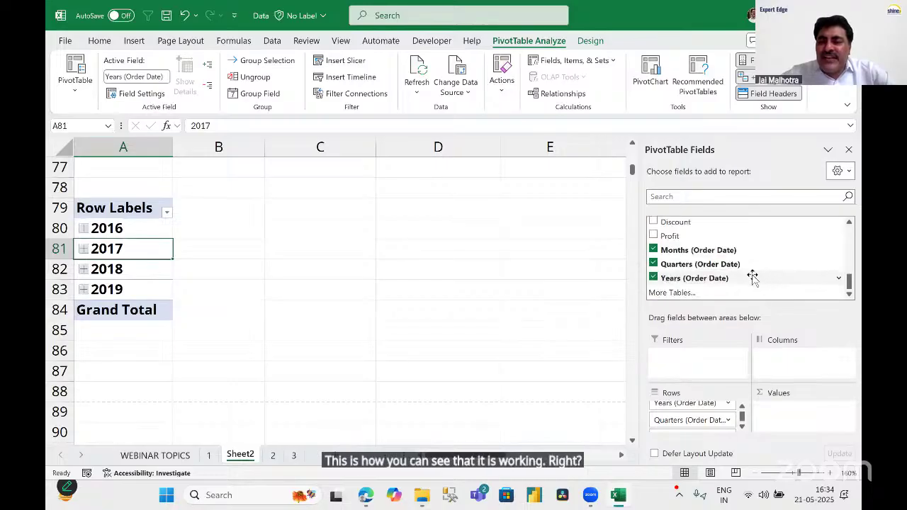
{"action": "scroll", "coordinate": [682, 224], "scroll_direction": "up", "scroll_amount": 1}
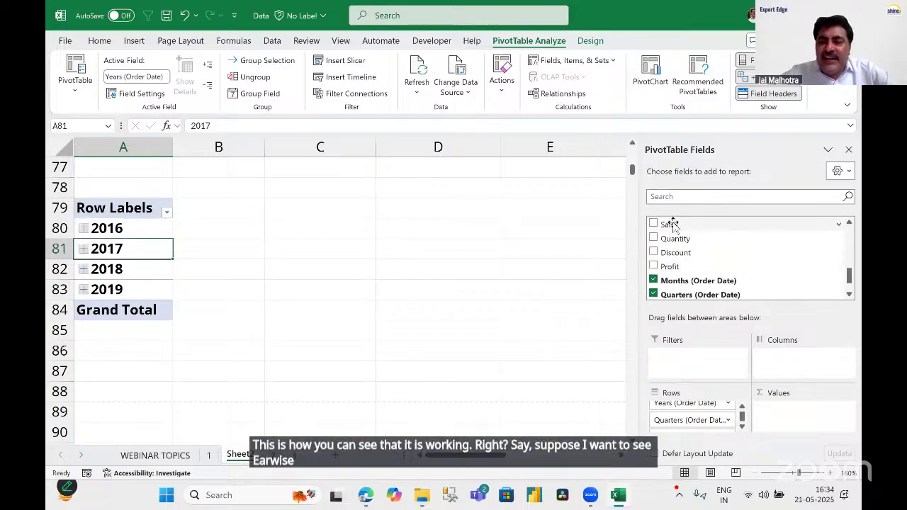
{"action": "left_click_drag", "start_coordinate": [673, 224], "coordinate": [788, 417]}
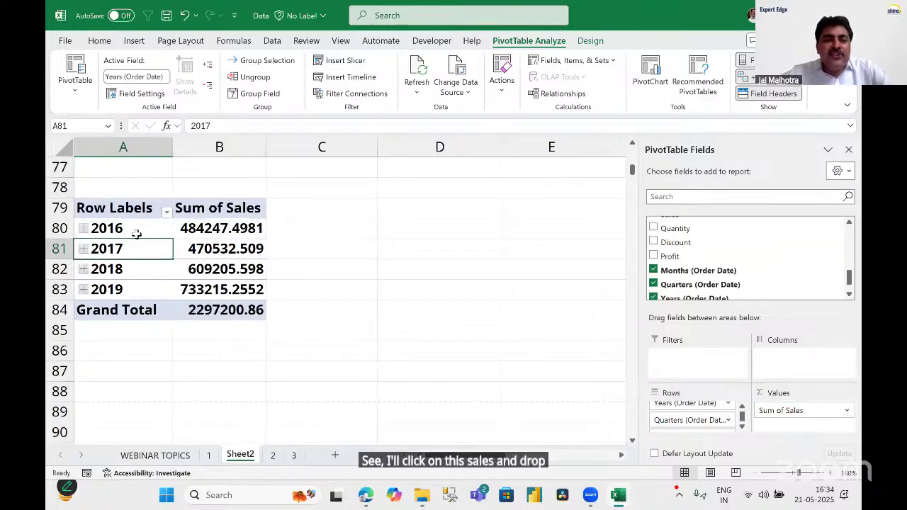
{"action": "left_click", "coordinate": [225, 231]}
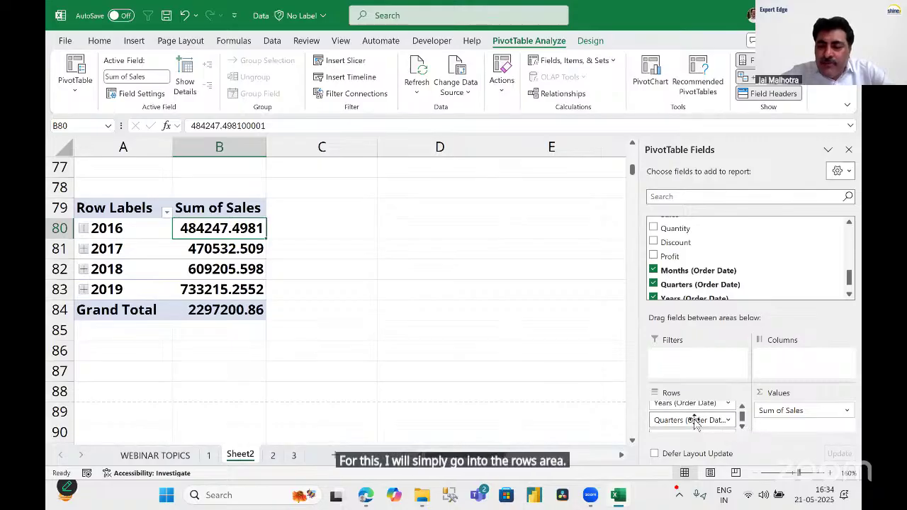
Remove Quarters and Years from the rows, leaving Months Jan–Dec, and check January's sales.
{"action": "left_click_drag", "start_coordinate": [694, 423], "coordinate": [532, 395]}
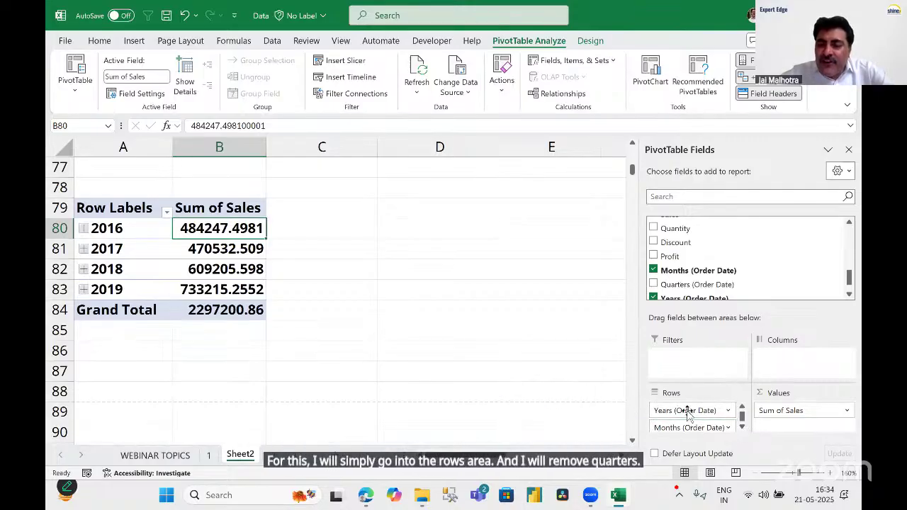
{"action": "left_click_drag", "start_coordinate": [688, 416], "coordinate": [523, 397]}
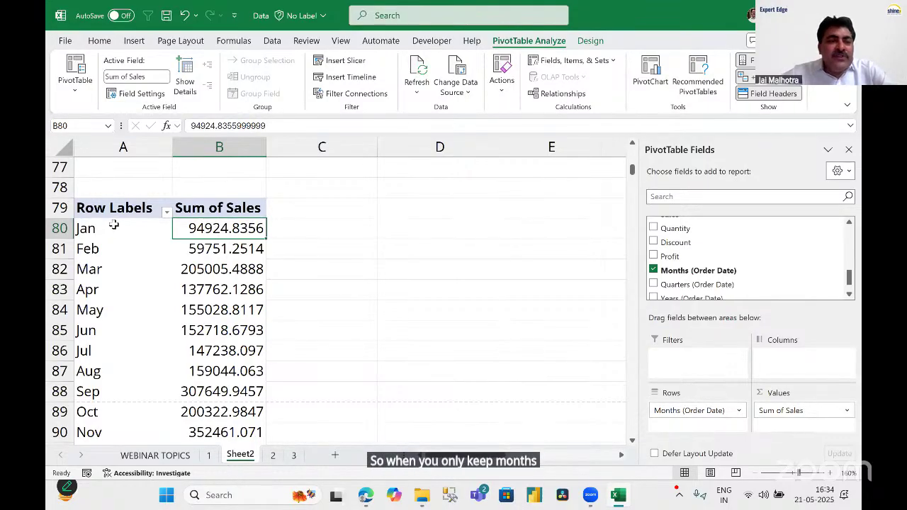
{"action": "scroll", "coordinate": [114, 226], "scroll_direction": "down", "scroll_amount": 1}
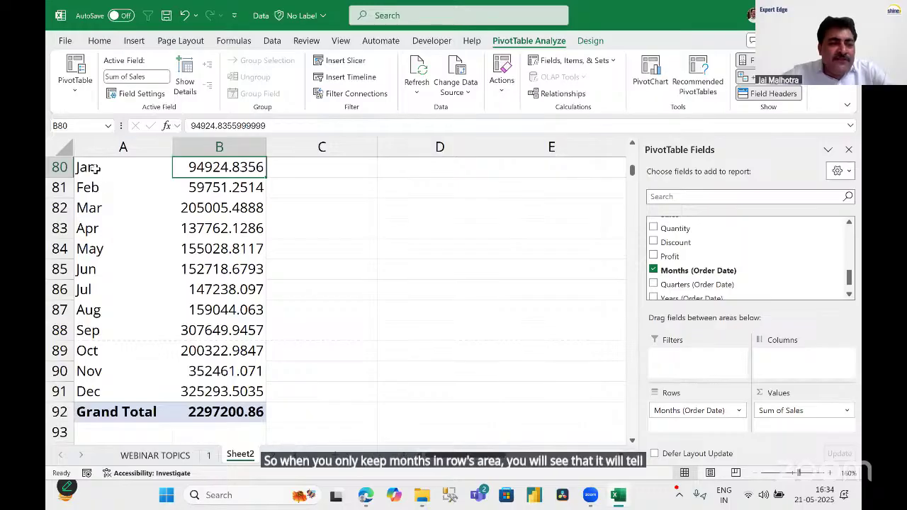
{"action": "left_click_drag", "start_coordinate": [85, 167], "coordinate": [90, 392]}
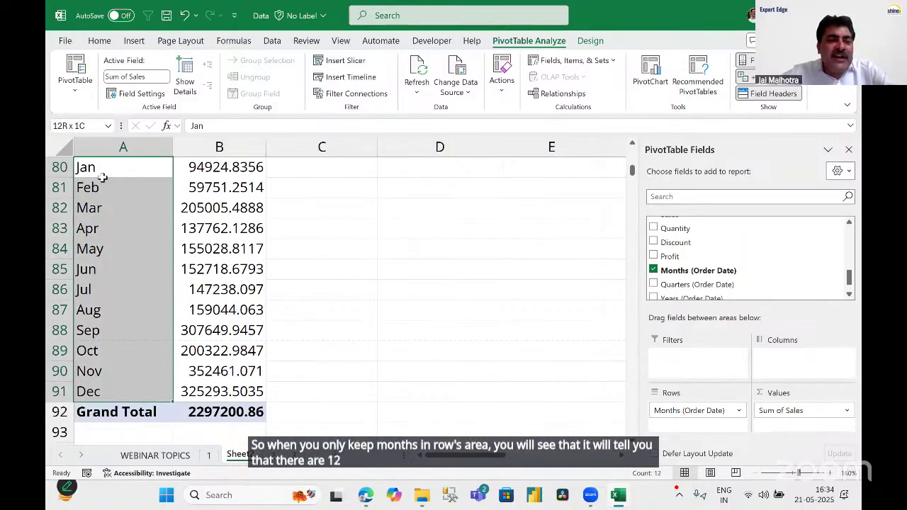
{"action": "left_click", "coordinate": [134, 172]}
{"action": "key", "text": "Right"}
{"action": "scroll", "coordinate": [411, 233], "scroll_direction": "up", "scroll_amount": 1}
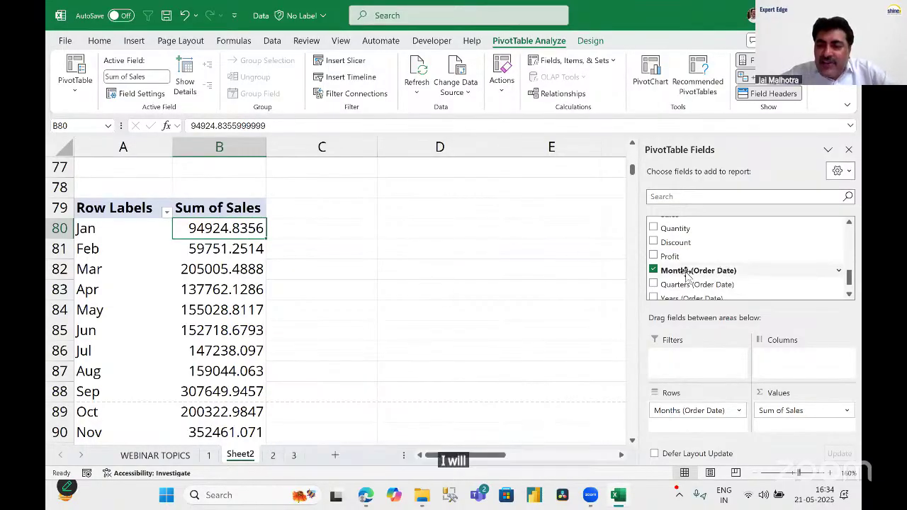
Nest Years under Months in the rows and examine January's 2016–2019 sales values.
{"action": "scroll", "coordinate": [670, 270], "scroll_direction": "down", "scroll_amount": 1}
{"action": "left_click_drag", "start_coordinate": [672, 279], "coordinate": [695, 430]}
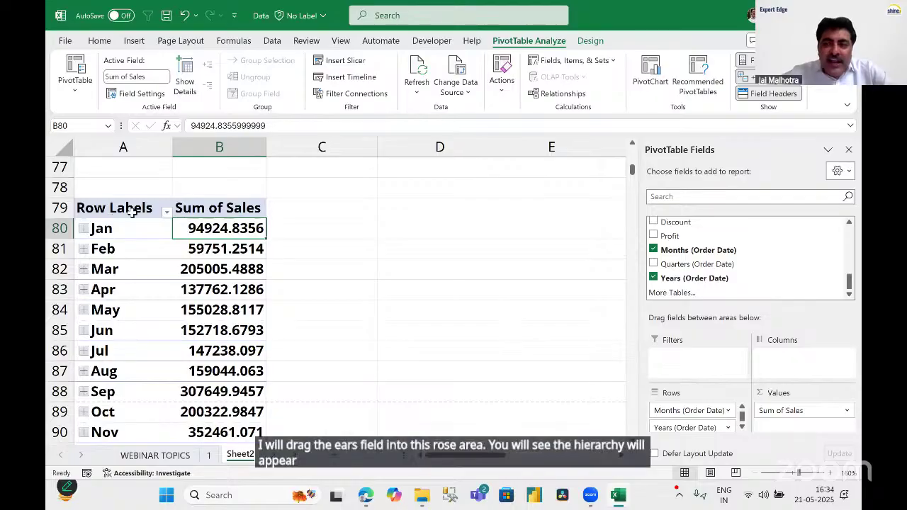
{"action": "left_click", "coordinate": [83, 230]}
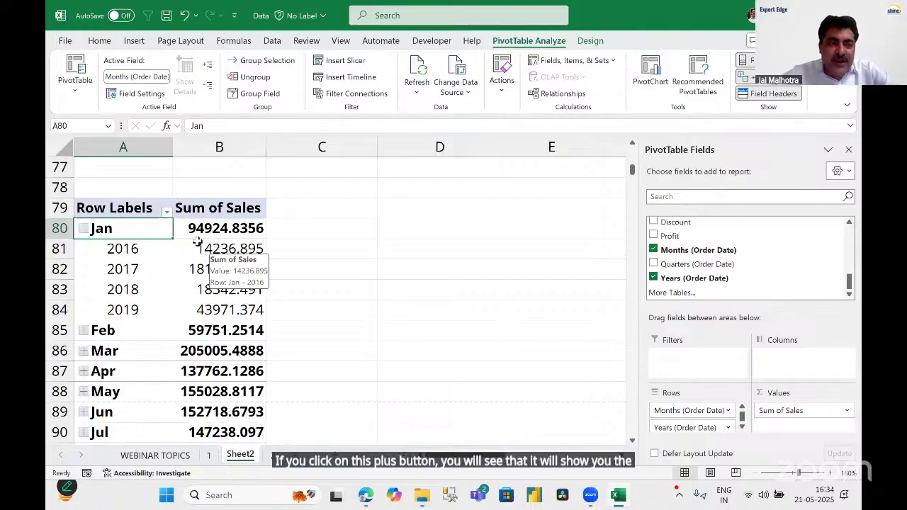
{"action": "left_click", "coordinate": [214, 233]}
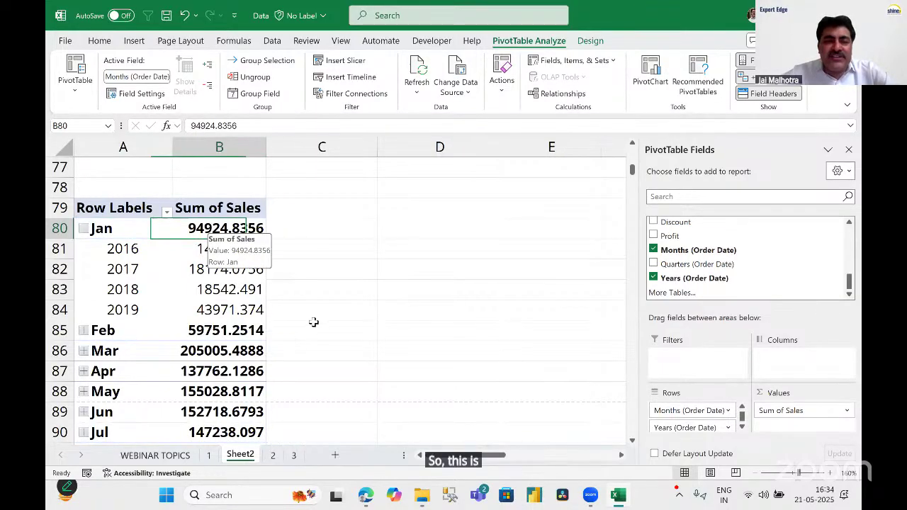
{"action": "left_click_drag", "start_coordinate": [130, 248], "coordinate": [231, 313]}
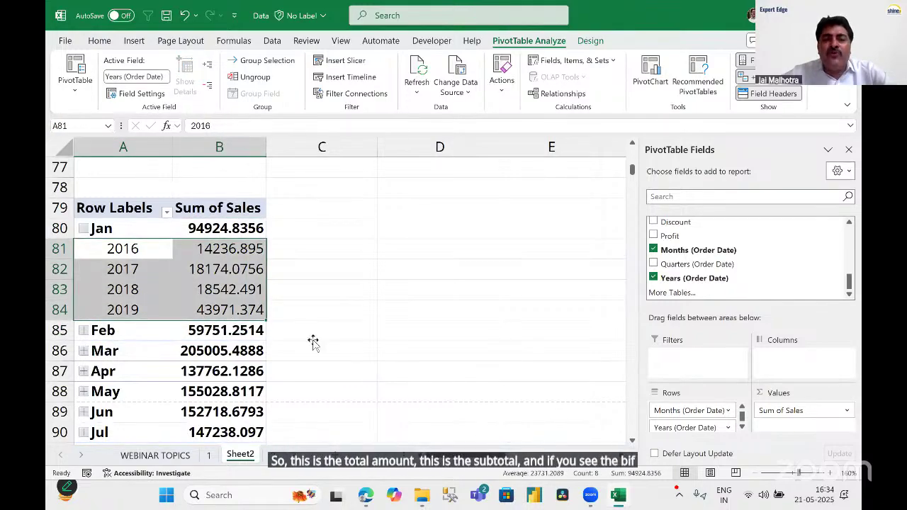
{"action": "left_click_drag", "start_coordinate": [253, 248], "coordinate": [245, 312]}
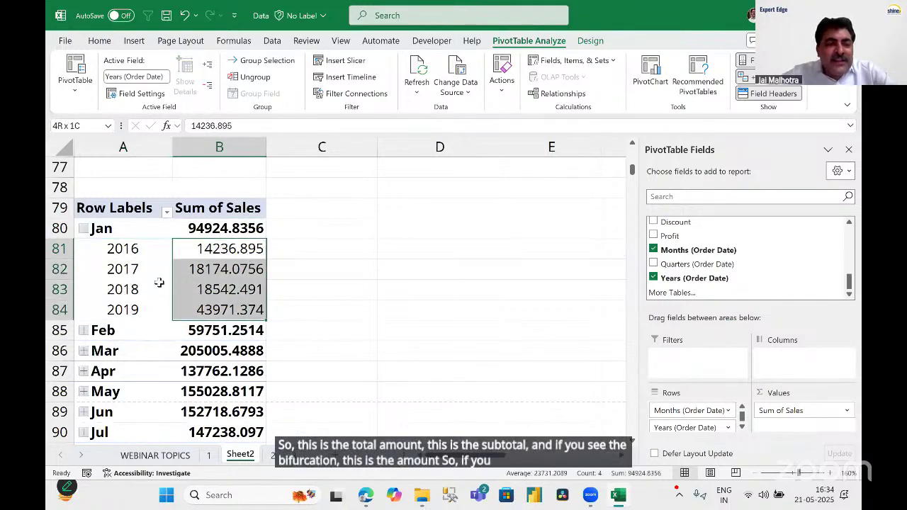
{"action": "left_click_drag", "start_coordinate": [131, 250], "coordinate": [238, 312]}
{"action": "left_click", "coordinate": [225, 228]}
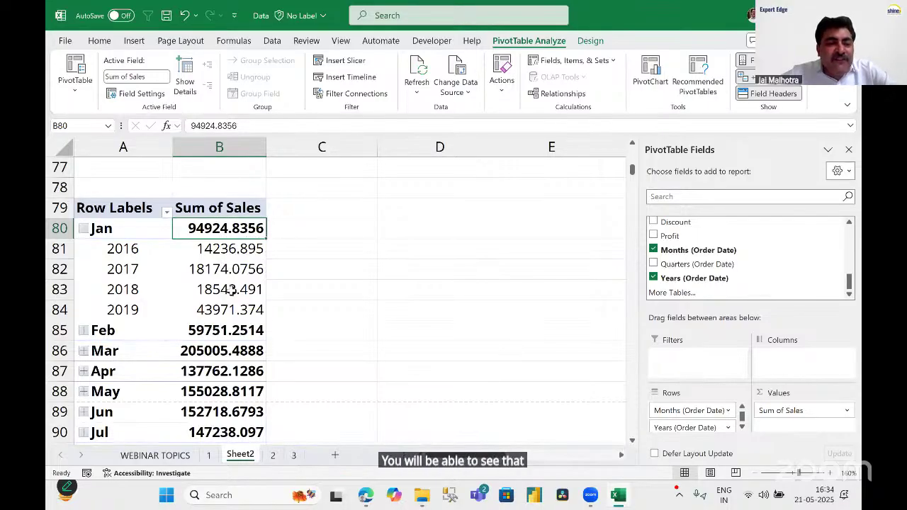
{"action": "left_click_drag", "start_coordinate": [227, 249], "coordinate": [231, 310]}
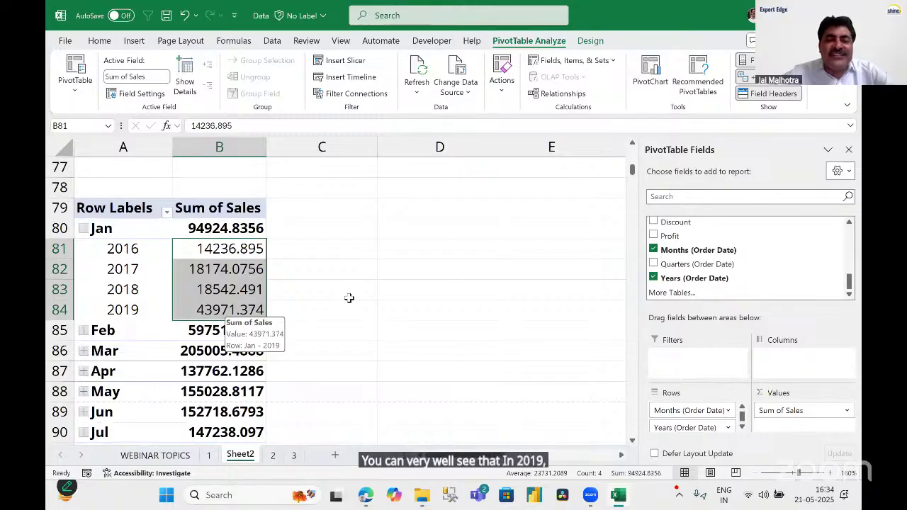
{"action": "left_click", "coordinate": [226, 310]}
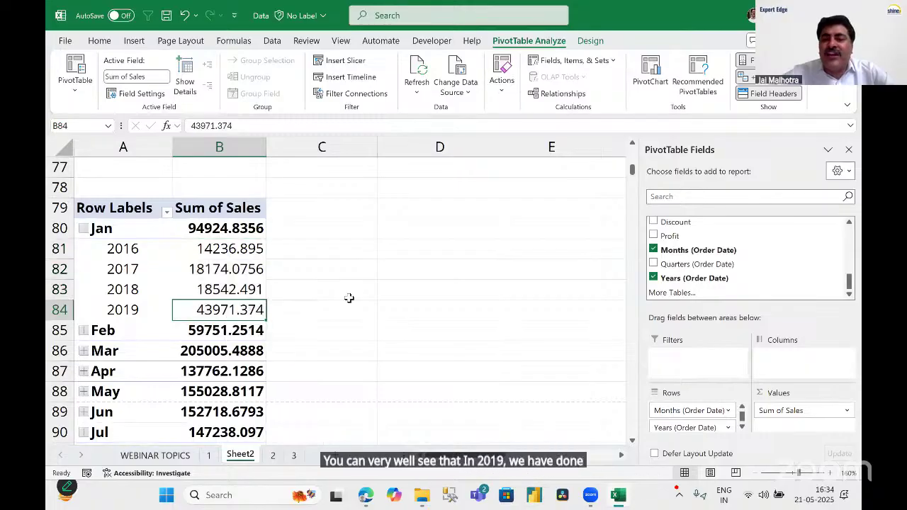
{"action": "left_click", "coordinate": [235, 249]}
{"action": "left_click", "coordinate": [221, 271]}
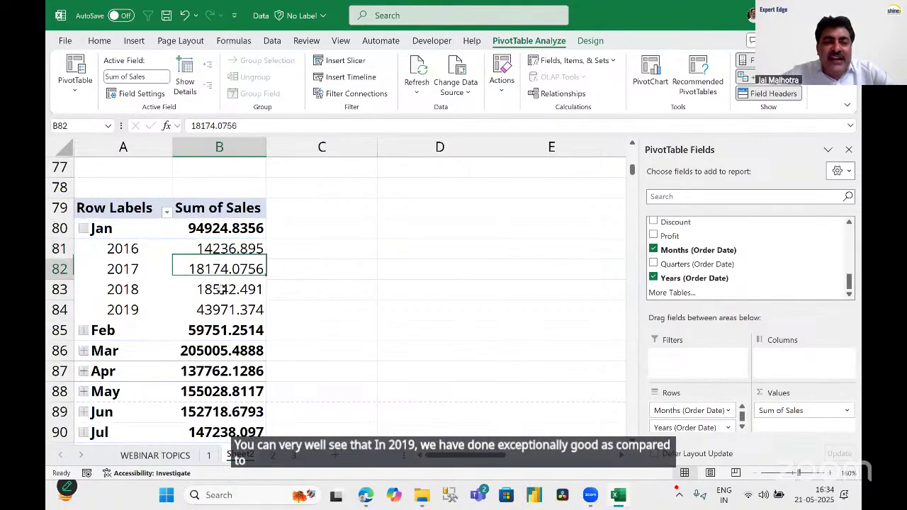
{"action": "left_click", "coordinate": [221, 289]}
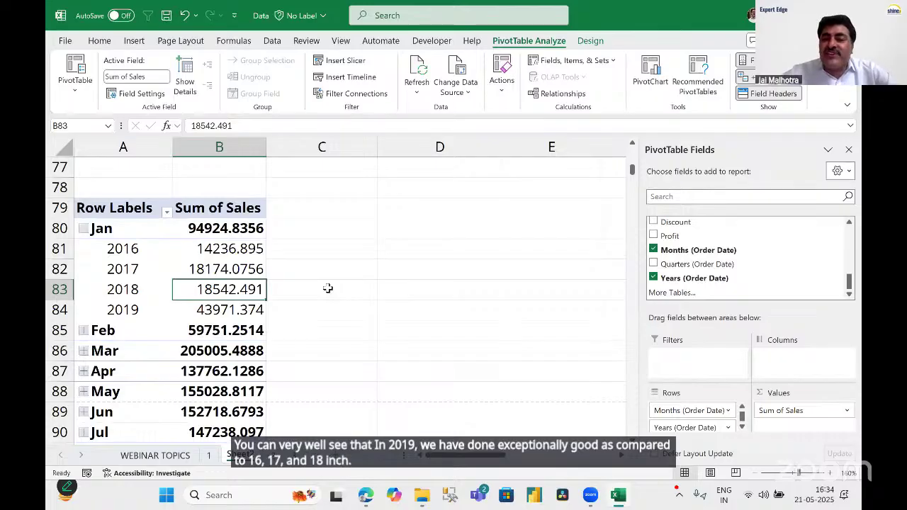
{"action": "left_click", "coordinate": [84, 228]}
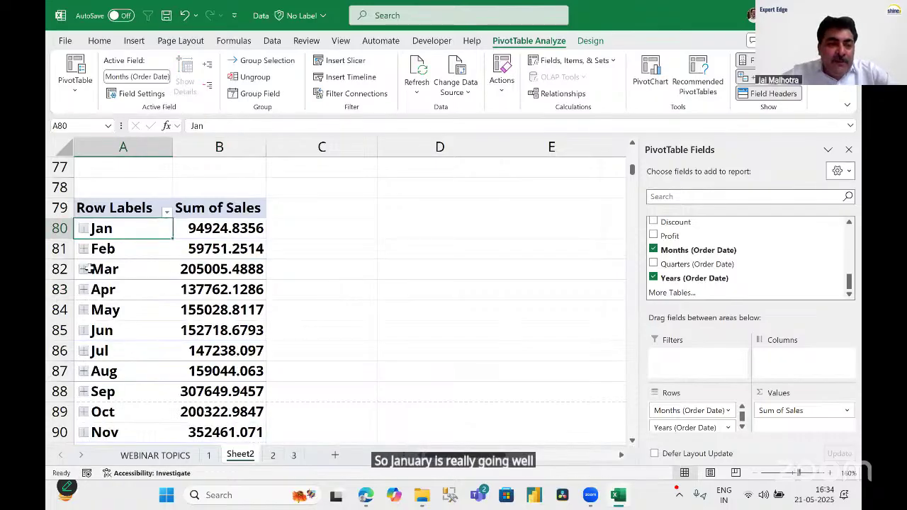
Expand Feb, review its 2016–2019 sales, then collapse it back to the total.
{"action": "left_click", "coordinate": [84, 250]}
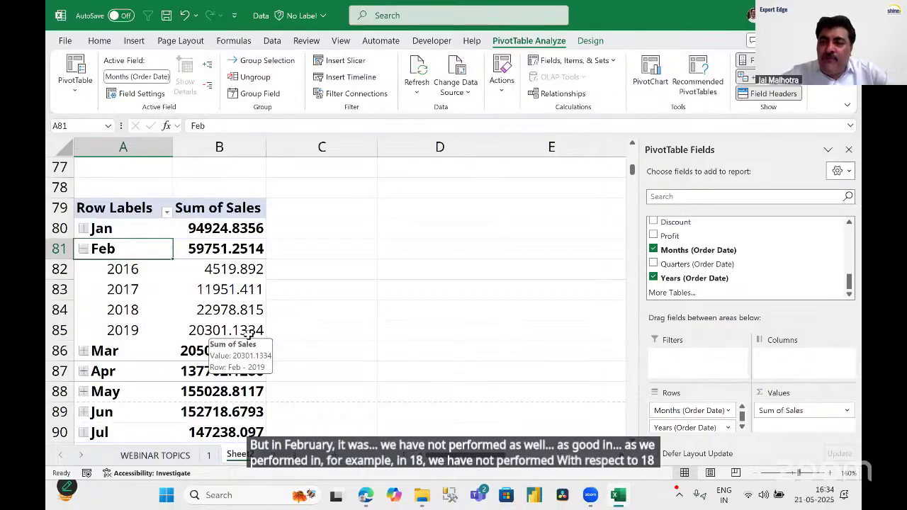
{"action": "left_click", "coordinate": [247, 331]}
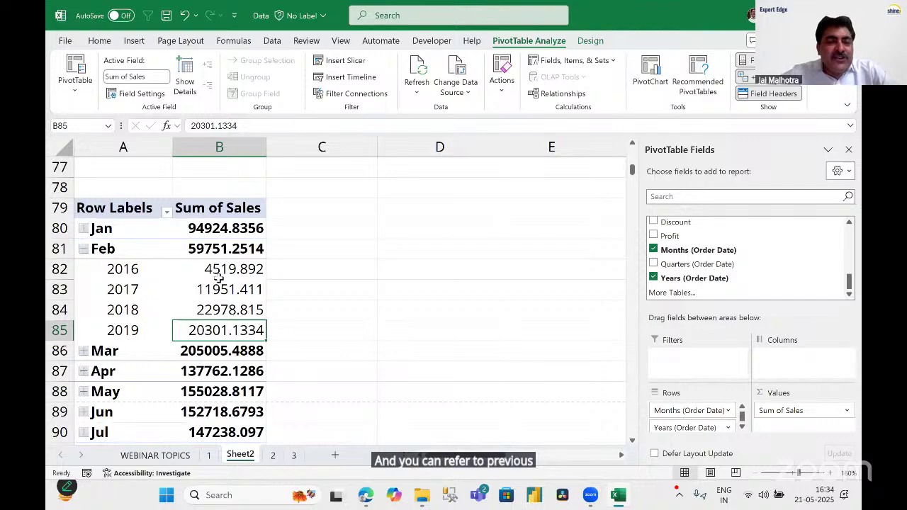
{"action": "left_click_drag", "start_coordinate": [222, 268], "coordinate": [127, 332]}
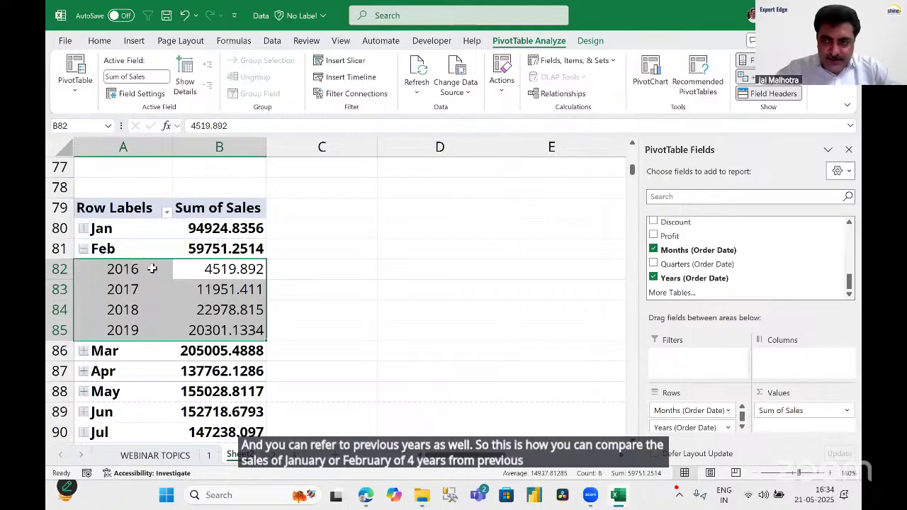
{"action": "left_click", "coordinate": [82, 249]}
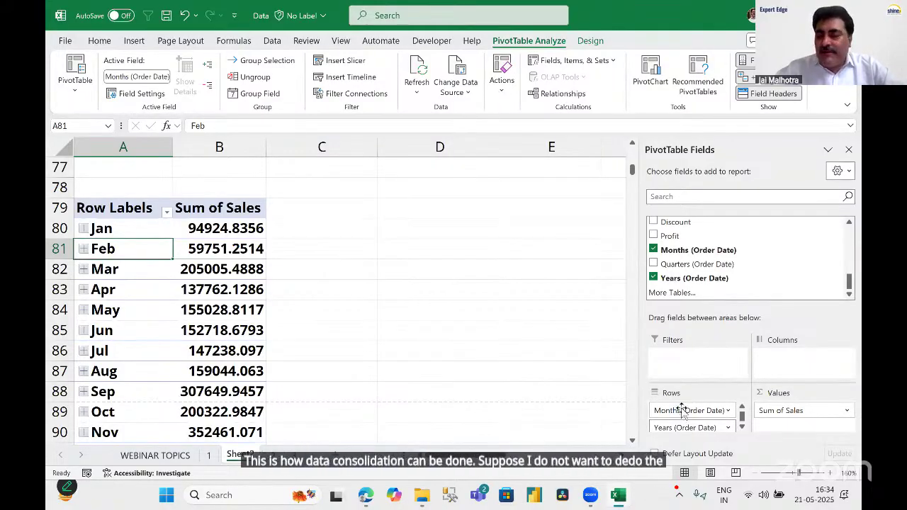
Replace Months with Quarters in the pivot rows and collapse Qtr1.
{"action": "left_click_drag", "start_coordinate": [685, 412], "coordinate": [537, 371]}
{"action": "left_click_drag", "start_coordinate": [698, 270], "coordinate": [699, 418]}
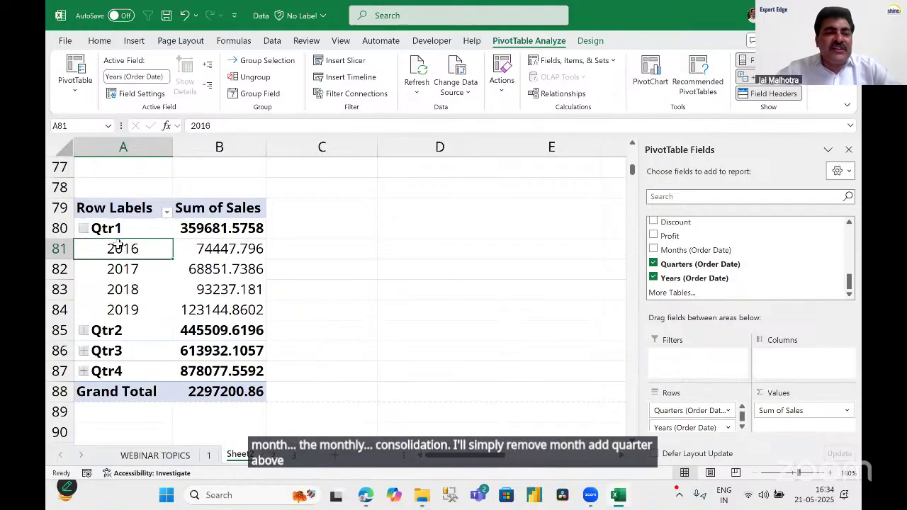
{"action": "left_click", "coordinate": [84, 229]}
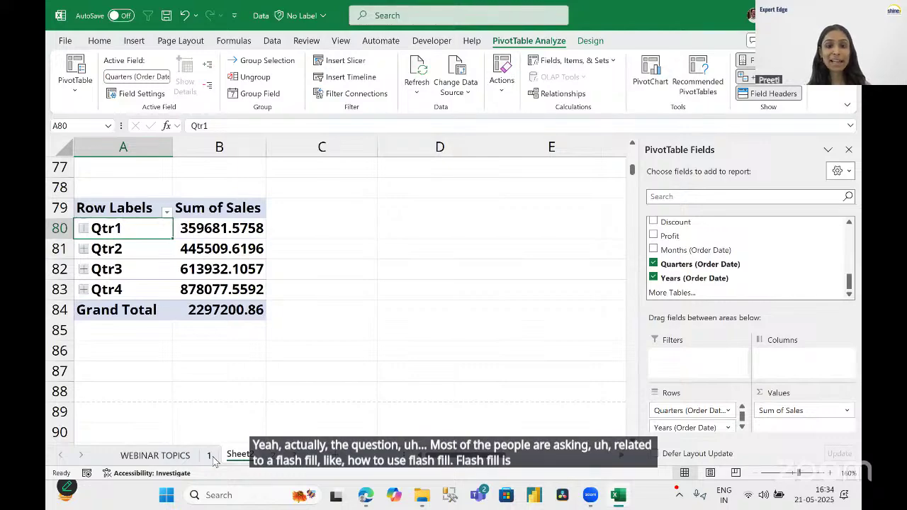
Go to sheet 1's employee list, select first names B2:B9, then pick cell J2.
{"action": "left_click", "coordinate": [211, 456]}
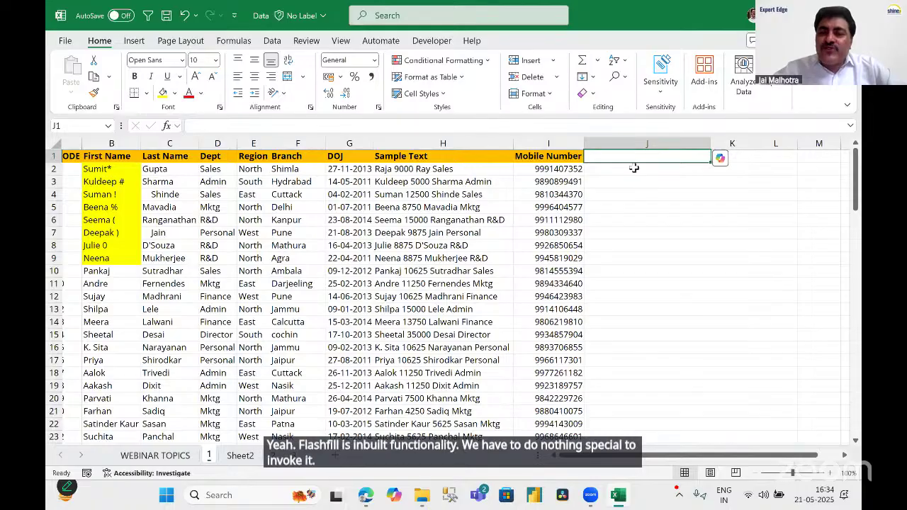
{"action": "left_click_drag", "start_coordinate": [636, 171], "coordinate": [635, 182]}
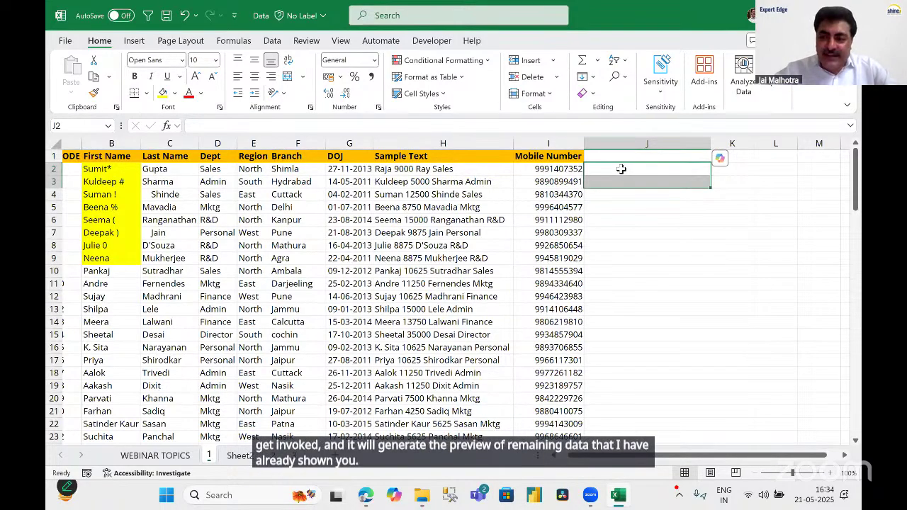
{"action": "left_click", "coordinate": [621, 169]}
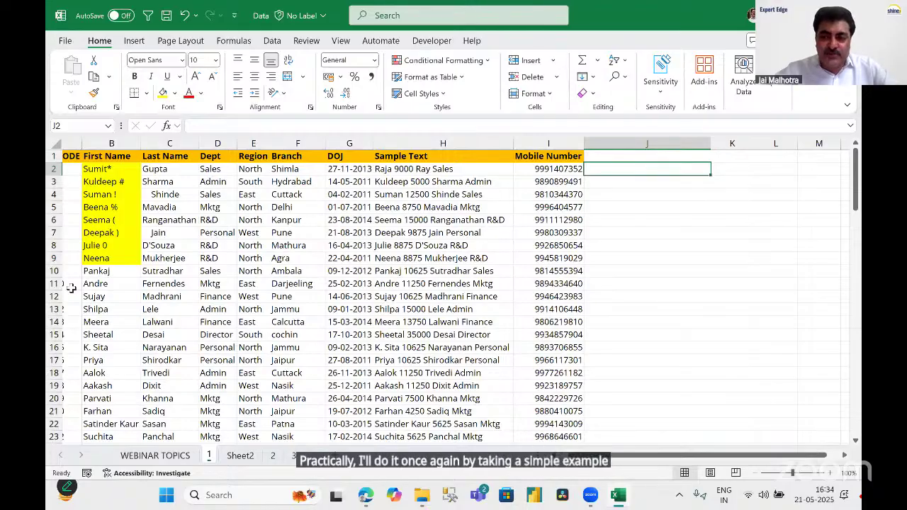
{"action": "left_click", "coordinate": [113, 143]}
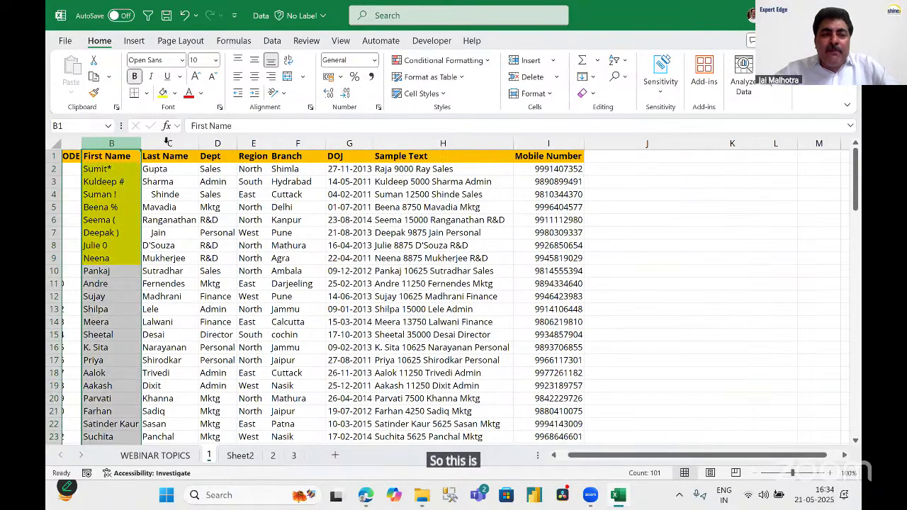
{"action": "left_click", "coordinate": [165, 143]}
{"action": "left_click", "coordinate": [113, 144]}
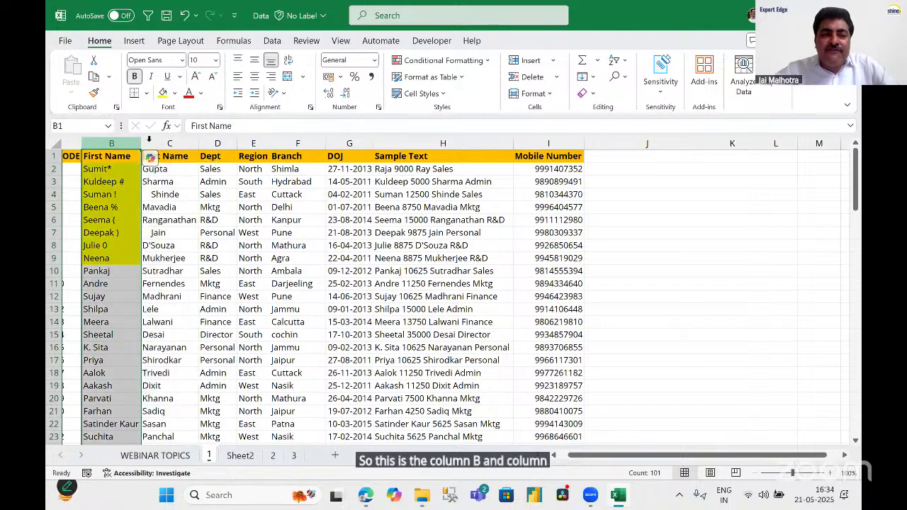
{"action": "left_click", "coordinate": [171, 143]}
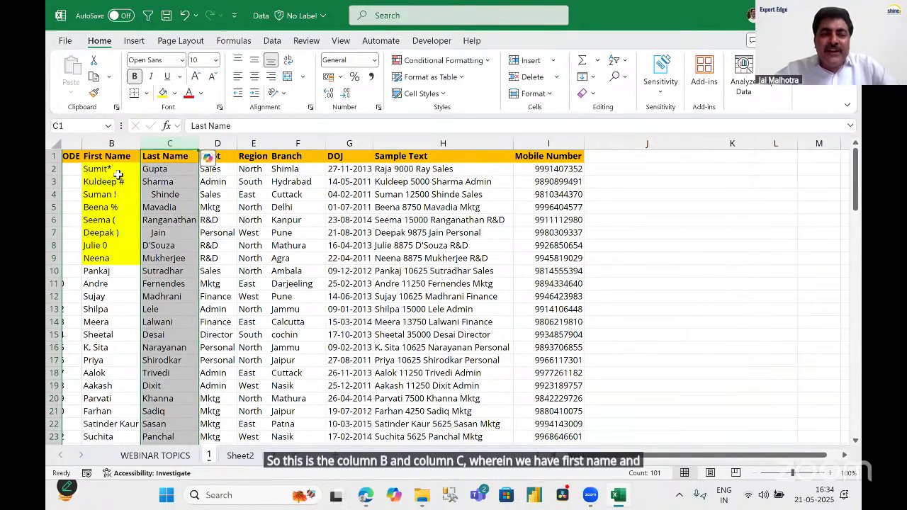
{"action": "left_click_drag", "start_coordinate": [114, 170], "coordinate": [121, 261]}
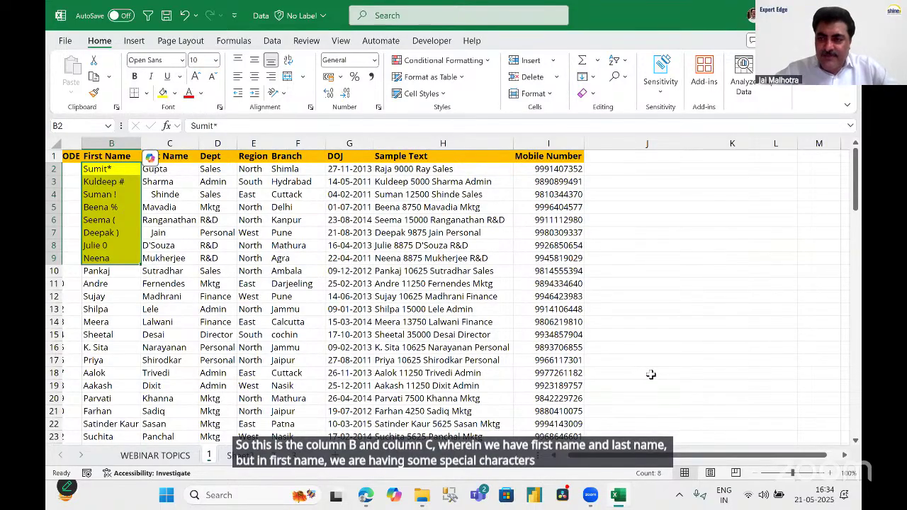
{"action": "left_click", "coordinate": [627, 168]}
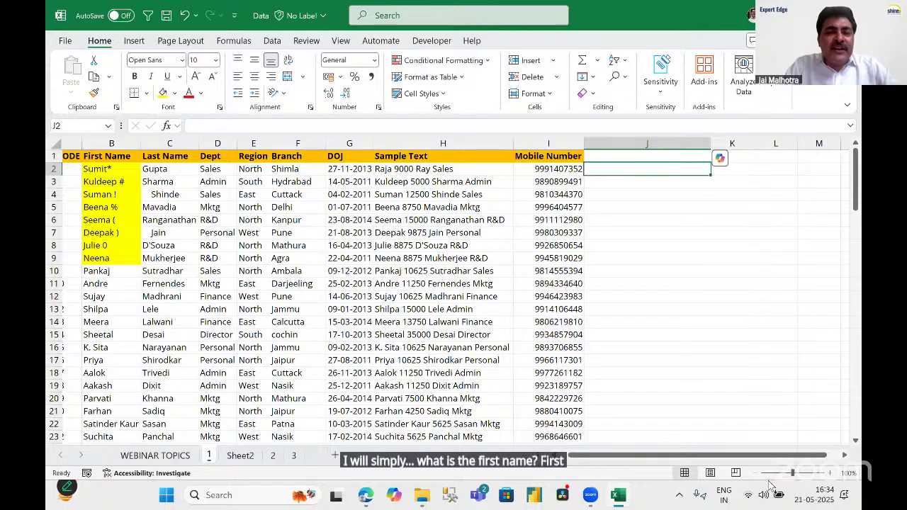
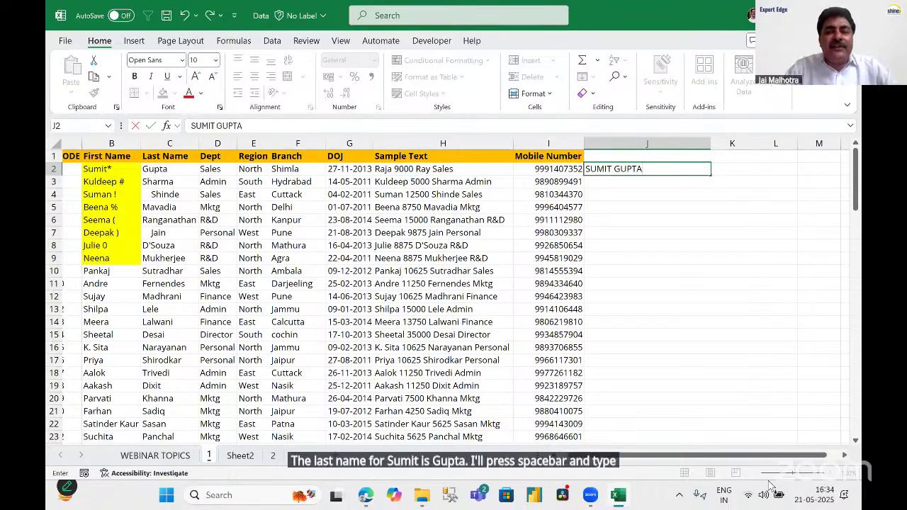
Enter the first two employees' full names in capitals in J2 and J3 so Flash Fill completes column J.
{"action": "key", "text": "Return"}
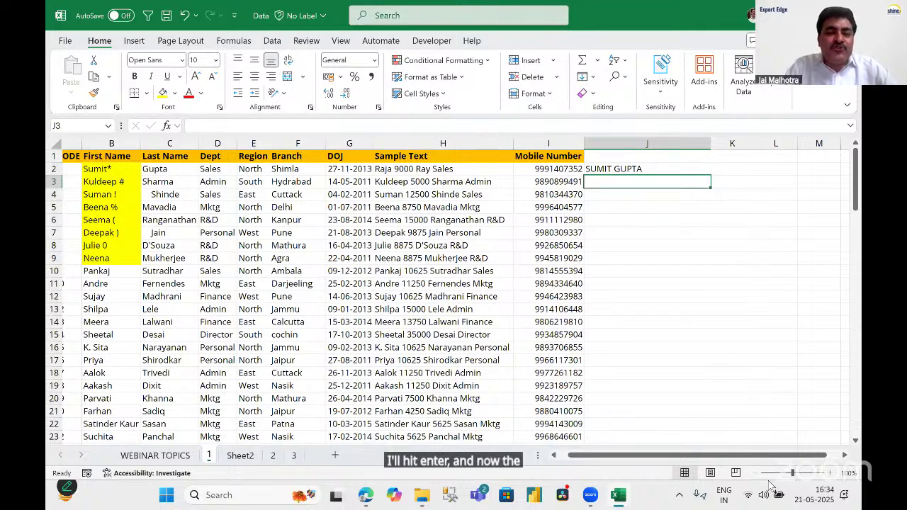
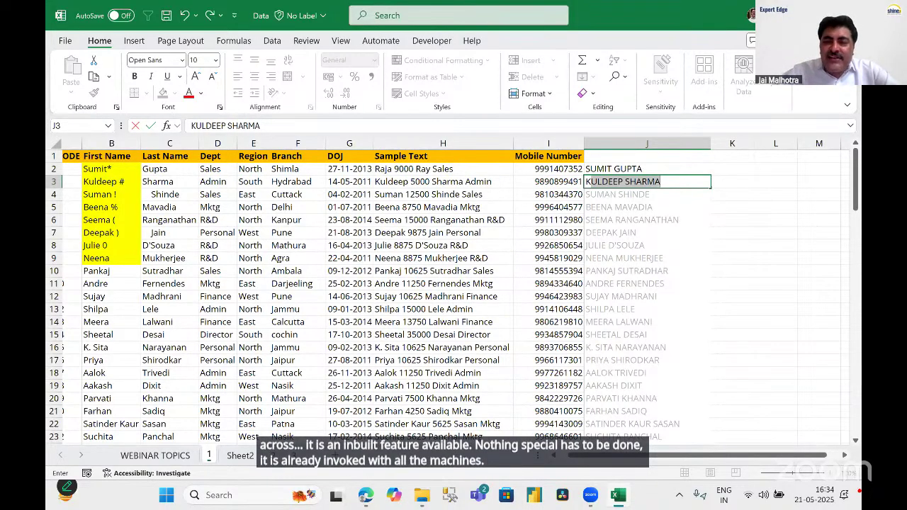
{"action": "key", "text": "Return"}
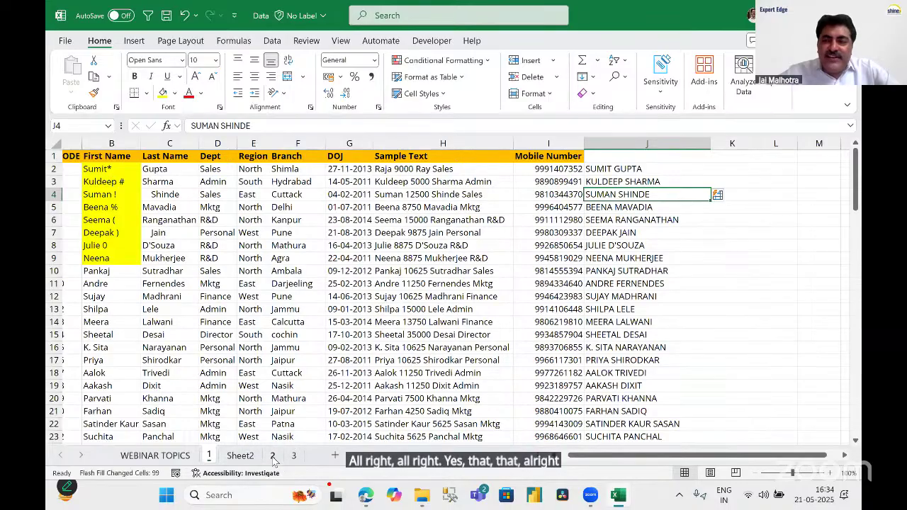
Review the quarterly pivot on Sheet2, then return to the sheet 2 orders and select a Customer ID cell.
{"action": "left_click", "coordinate": [273, 457]}
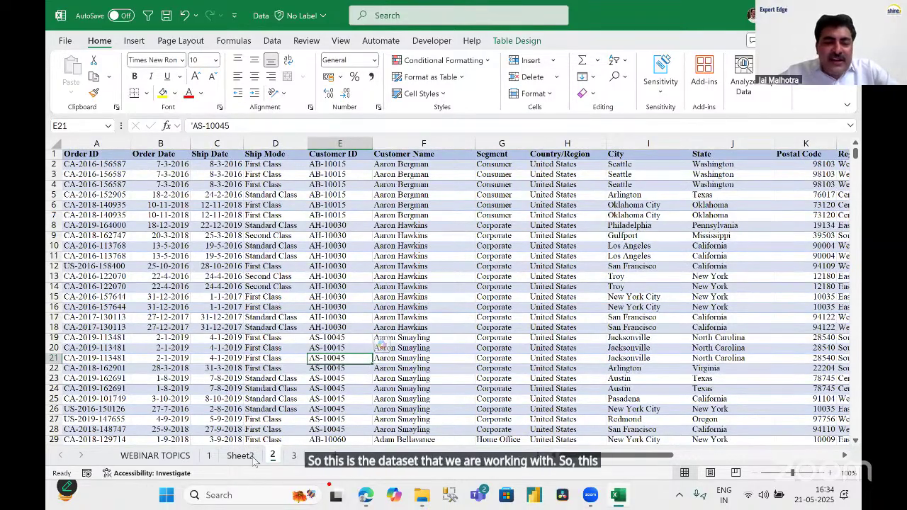
{"action": "left_click", "coordinate": [242, 457]}
{"action": "scroll", "coordinate": [345, 330], "scroll_direction": "up", "scroll_amount": 8}
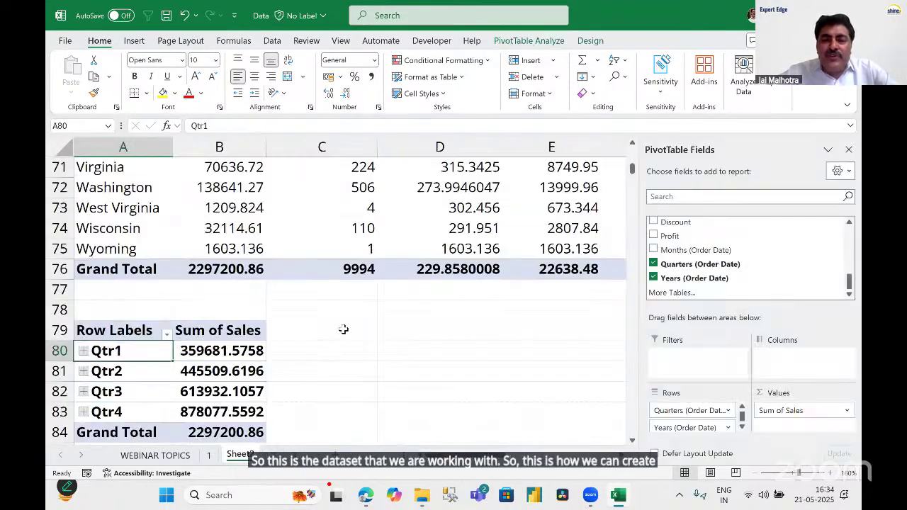
{"action": "scroll", "coordinate": [345, 330], "scroll_direction": "up", "scroll_amount": 5}
{"action": "scroll", "coordinate": [424, 310], "scroll_direction": "down", "scroll_amount": 6}
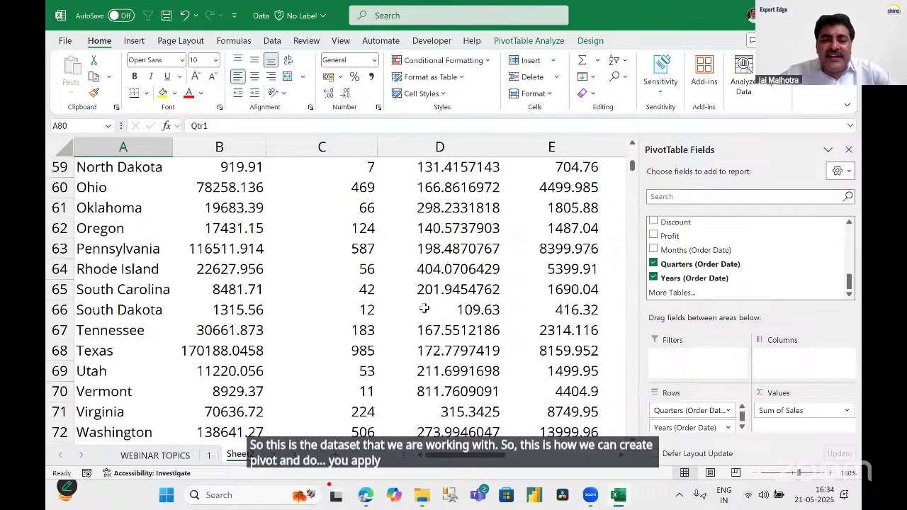
{"action": "scroll", "coordinate": [424, 309], "scroll_direction": "down", "scroll_amount": 5}
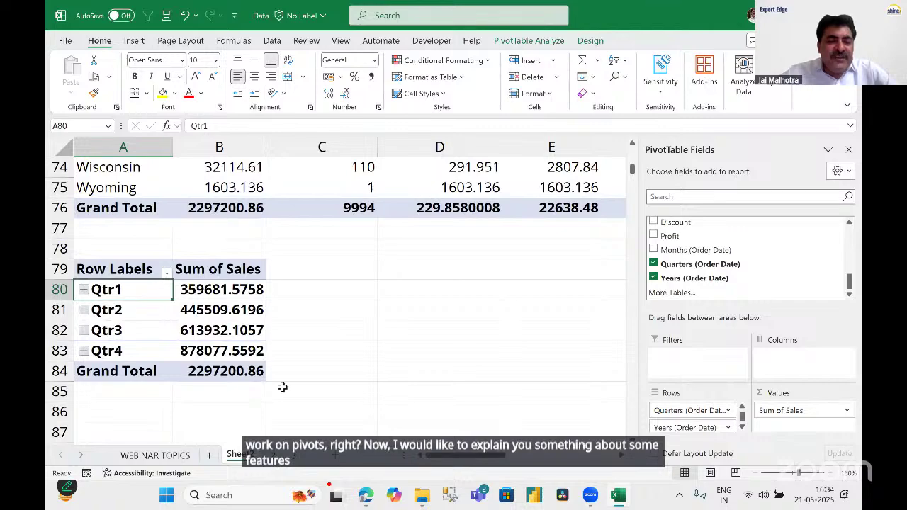
{"action": "key", "text": "ctrl+Page_Up"}
{"action": "left_click", "coordinate": [333, 277]}
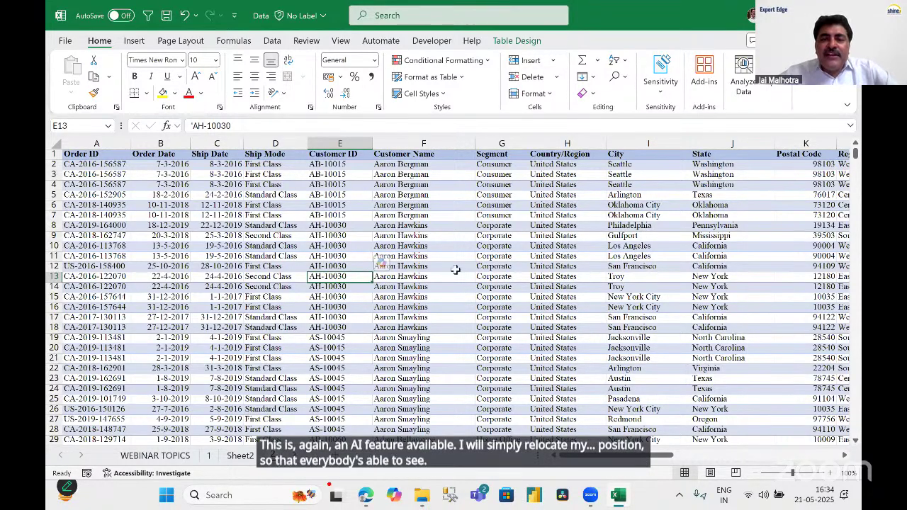
{"action": "left_click", "coordinate": [468, 237]}
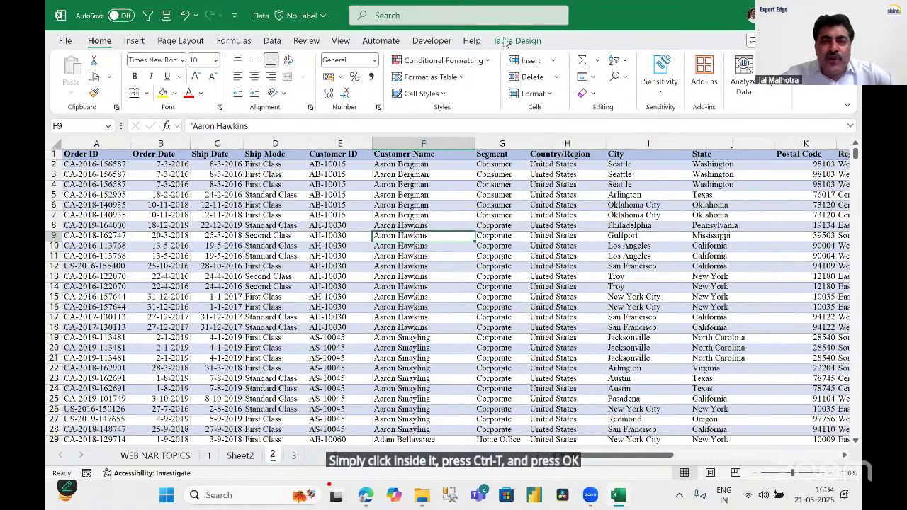
{"action": "key", "text": "F2"}
{"action": "left_click", "coordinate": [519, 206]}
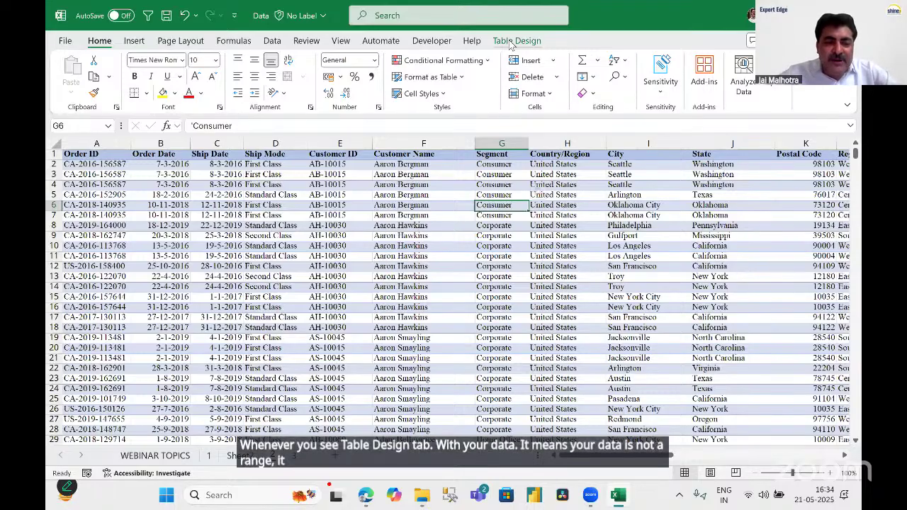
{"action": "left_click", "coordinate": [511, 41]}
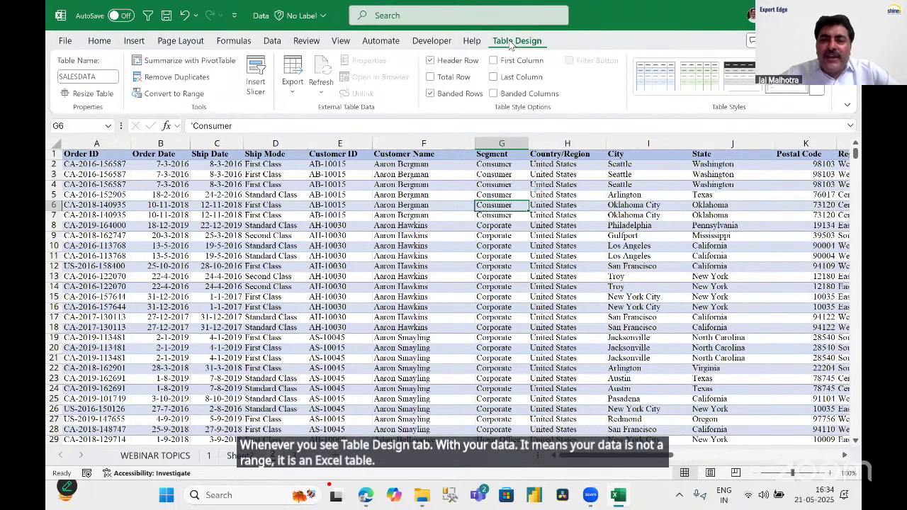
{"action": "left_click", "coordinate": [488, 276]}
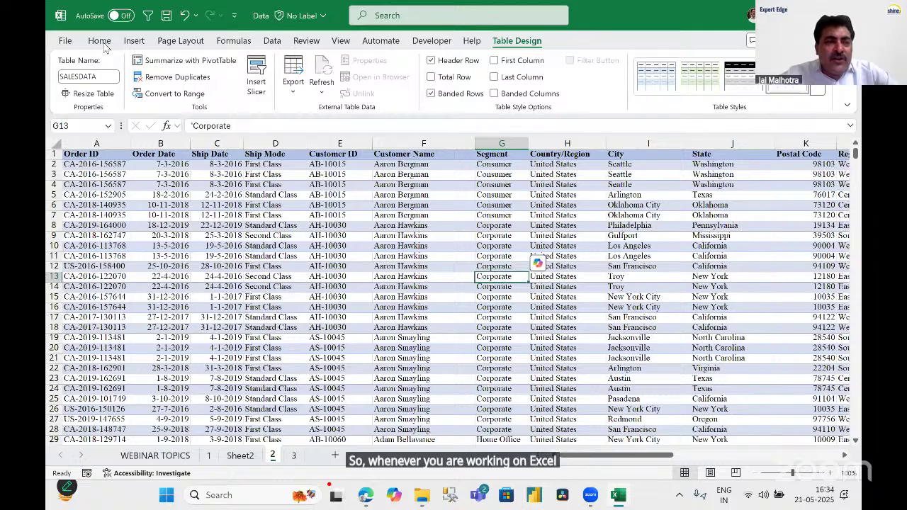
{"action": "left_click", "coordinate": [100, 40]}
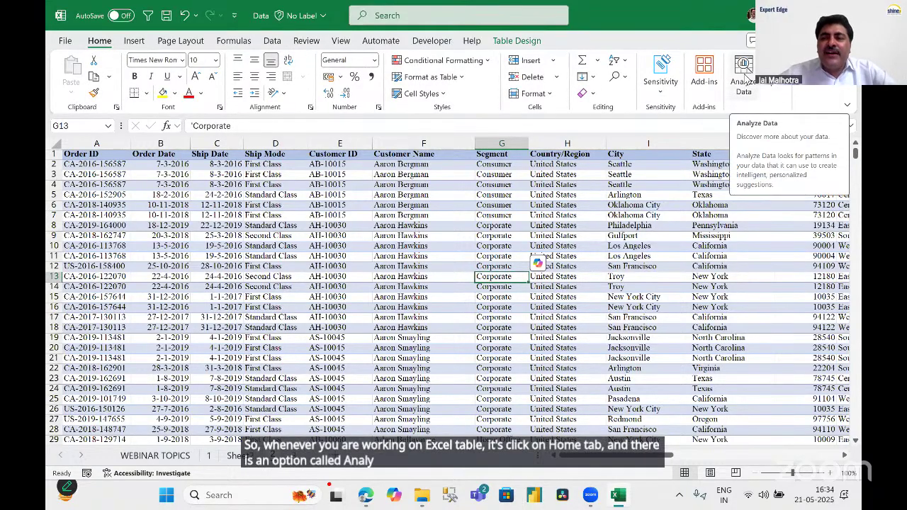
Run Analyze Data on the orders table and show its suggested questions.
{"action": "left_click", "coordinate": [744, 74]}
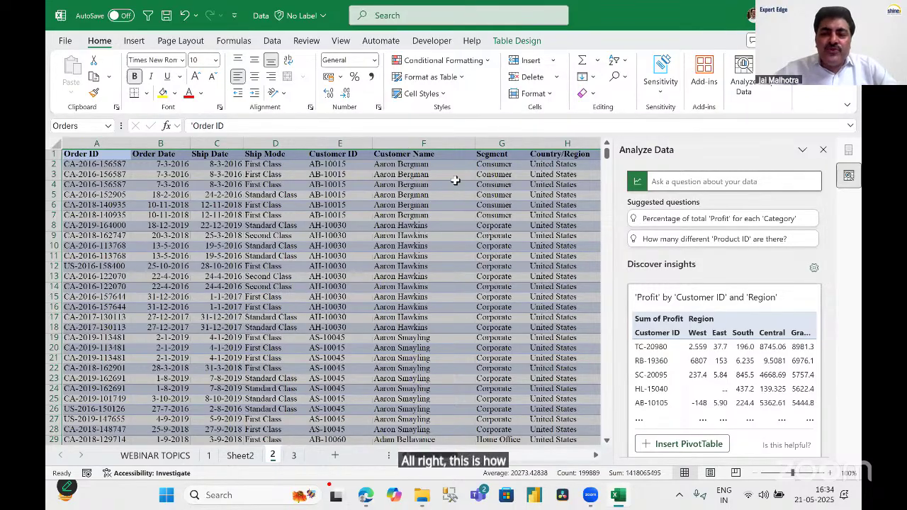
{"action": "left_click", "coordinate": [659, 181]}
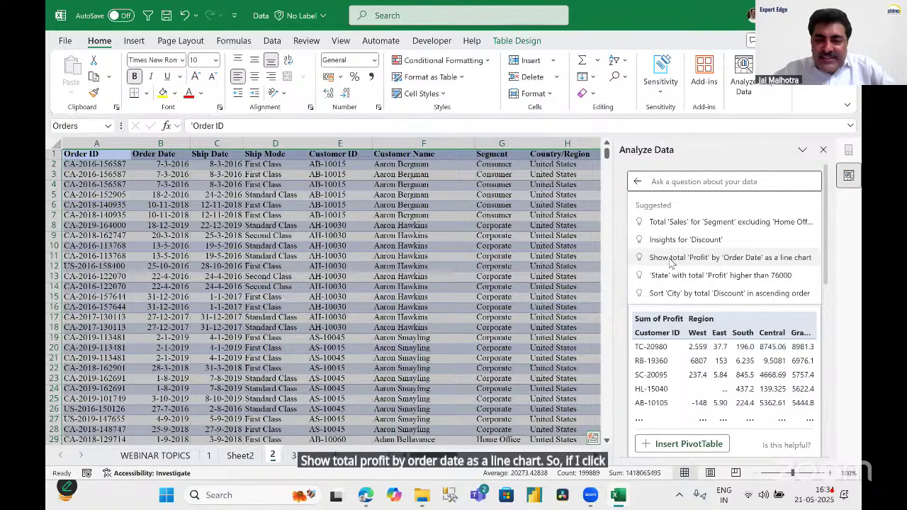
Try the Profit by Order Date line chart, then ask which states have total profit above 76000.
{"action": "left_click", "coordinate": [671, 259]}
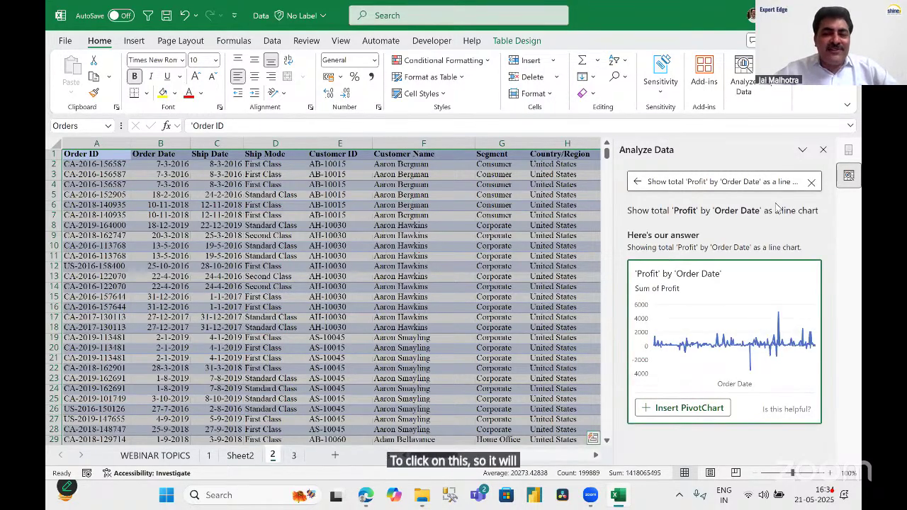
{"action": "left_click", "coordinate": [812, 182]}
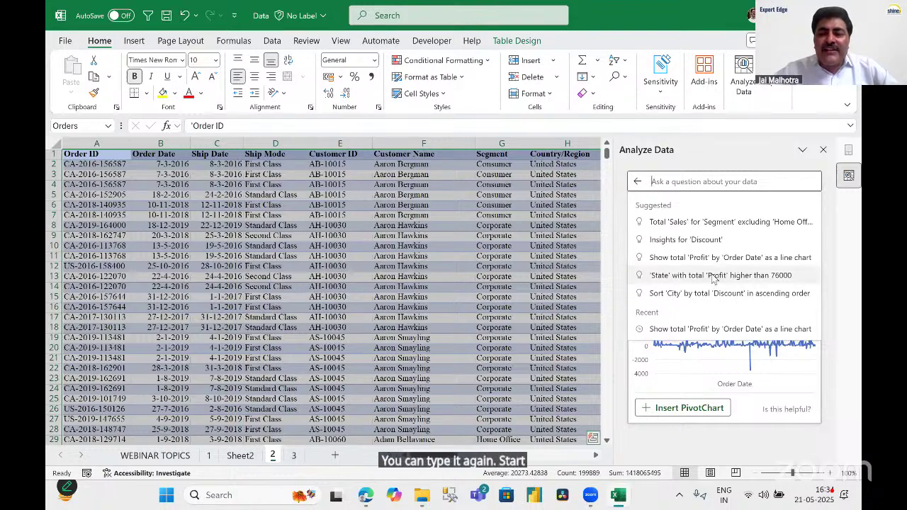
{"action": "left_click", "coordinate": [712, 278]}
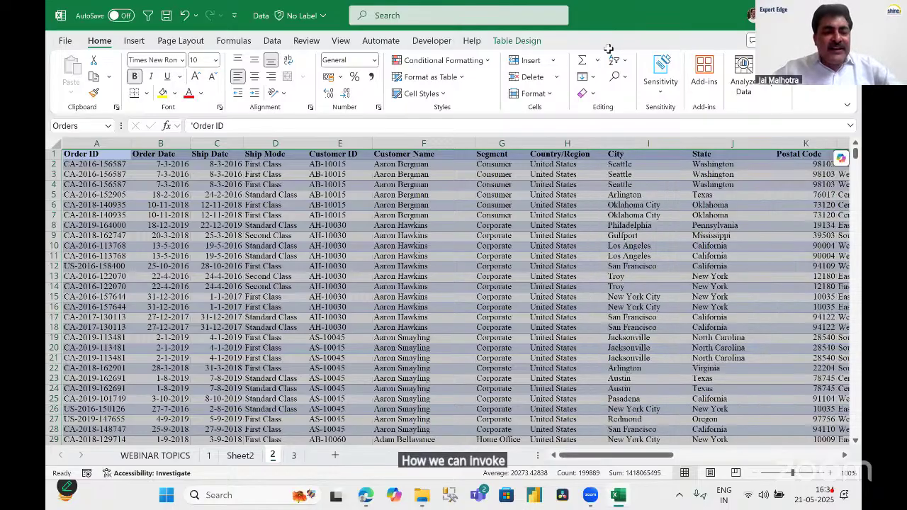
Close Analyze Data and relaunch it from a cell in the orders table for fresh suggestions.
{"action": "left_click", "coordinate": [823, 150]}
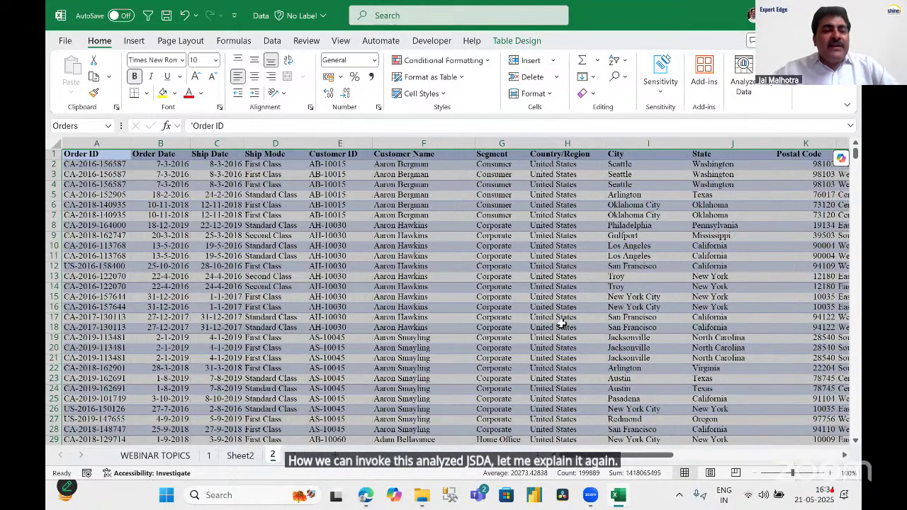
{"action": "left_click", "coordinate": [419, 226]}
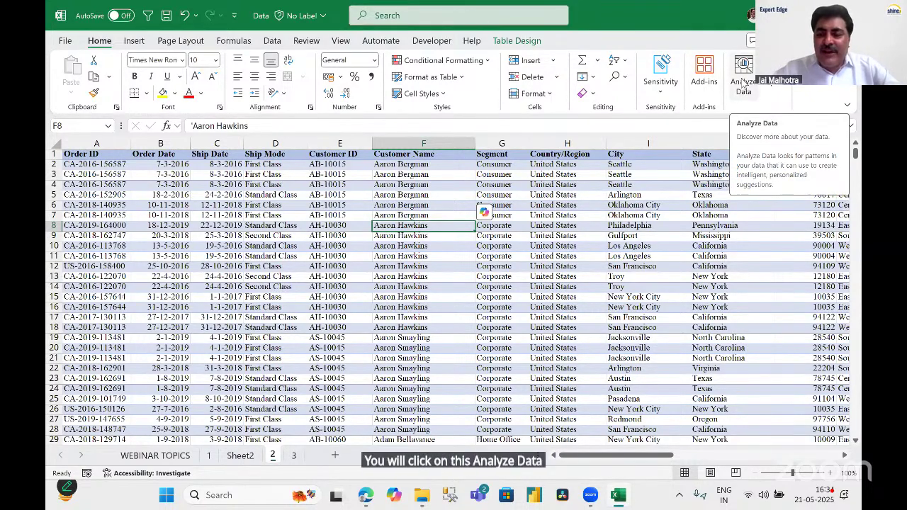
{"action": "left_click", "coordinate": [745, 80]}
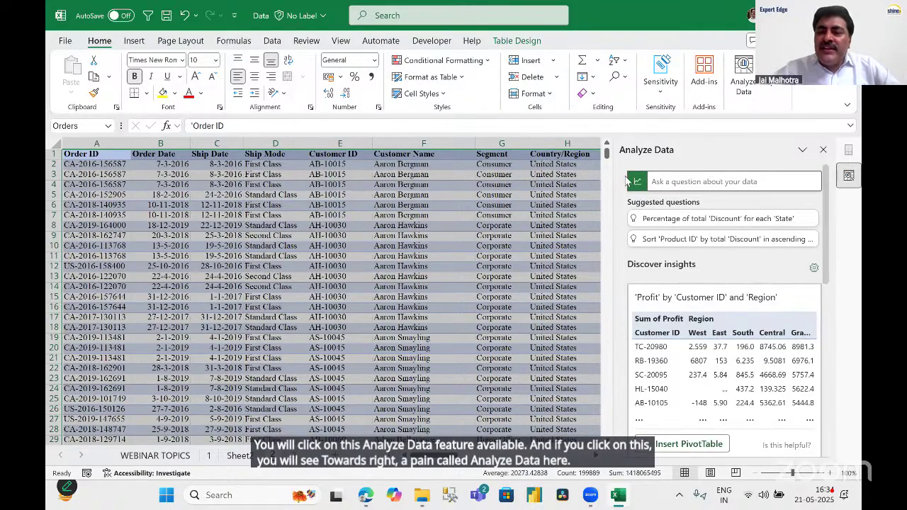
Ask Analyze Data 'SHOW ME TOTAL SALES WITH RESPECT TO EACH CITY' and insert the answer as a PivotChart.
{"action": "left_click", "coordinate": [674, 181]}
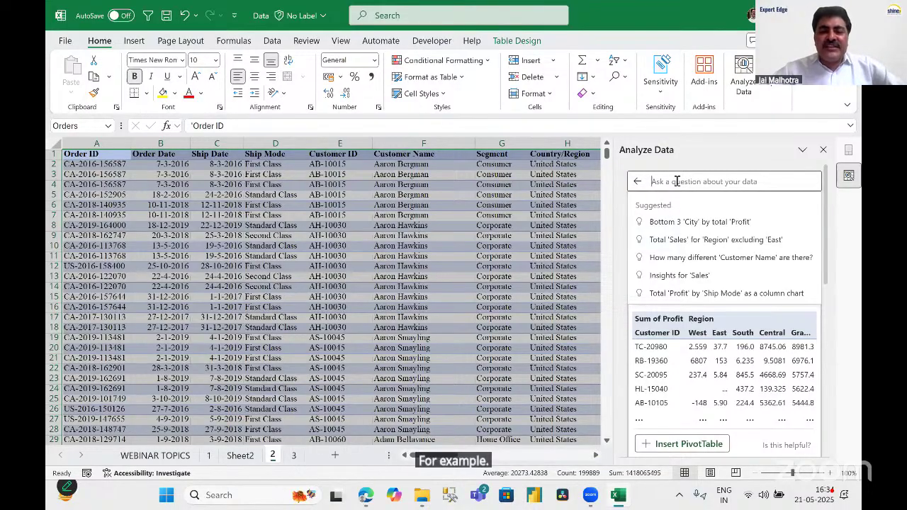
{"action": "type", "text": "s"}
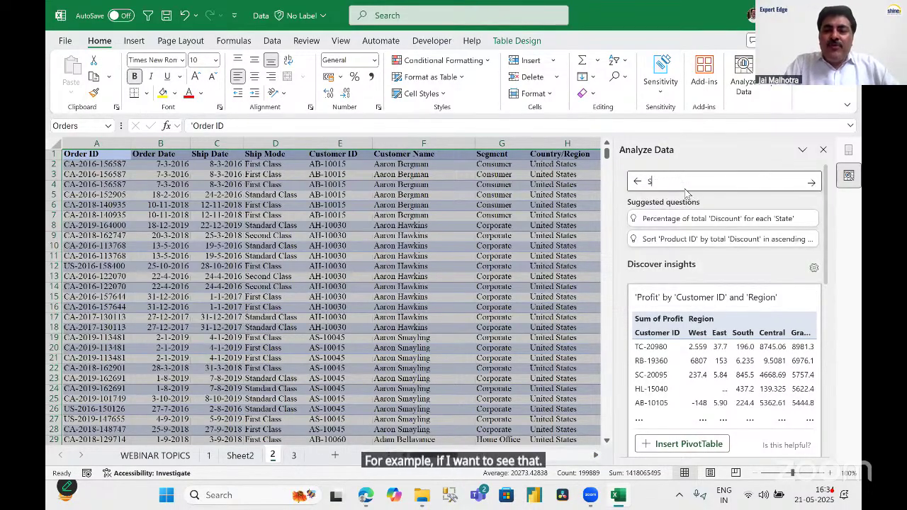
{"action": "type", "text": "HOW ME"}
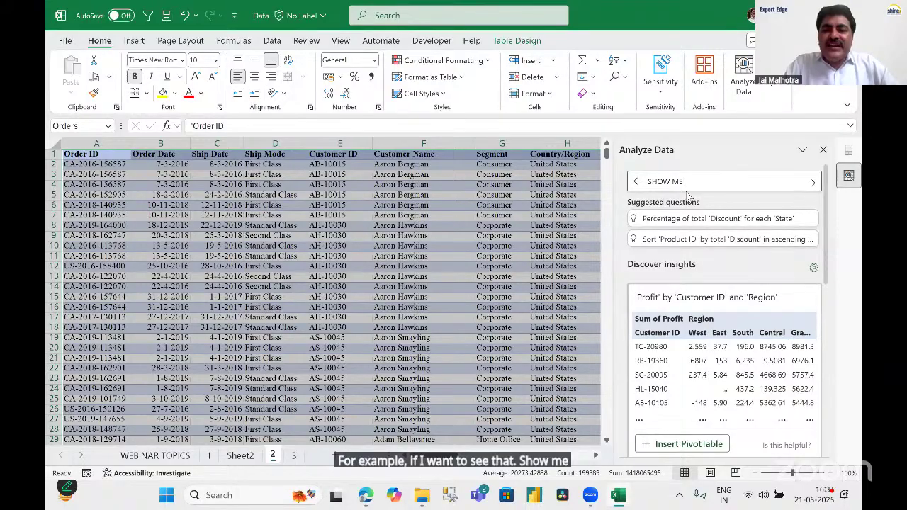
{"action": "type", "text": " TOTAL SALES WITH RESPE"}
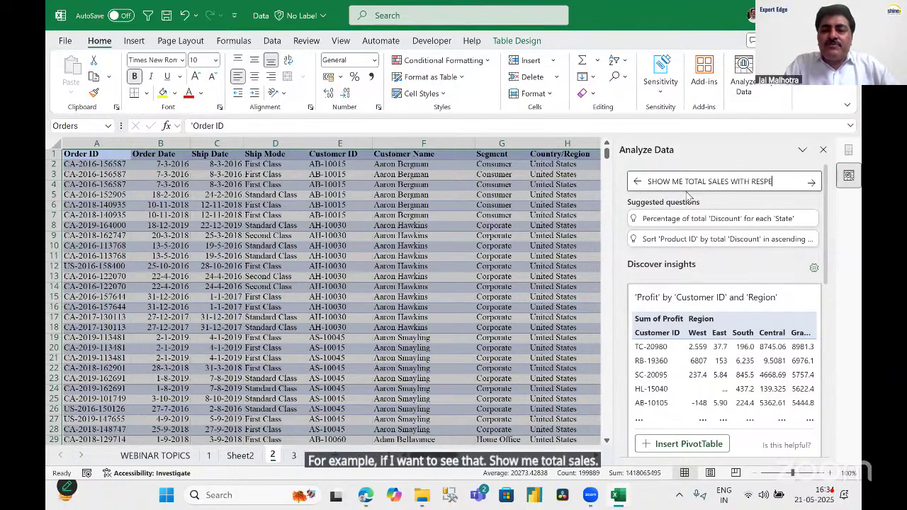
{"action": "type", "text": "CT TO EACH"}
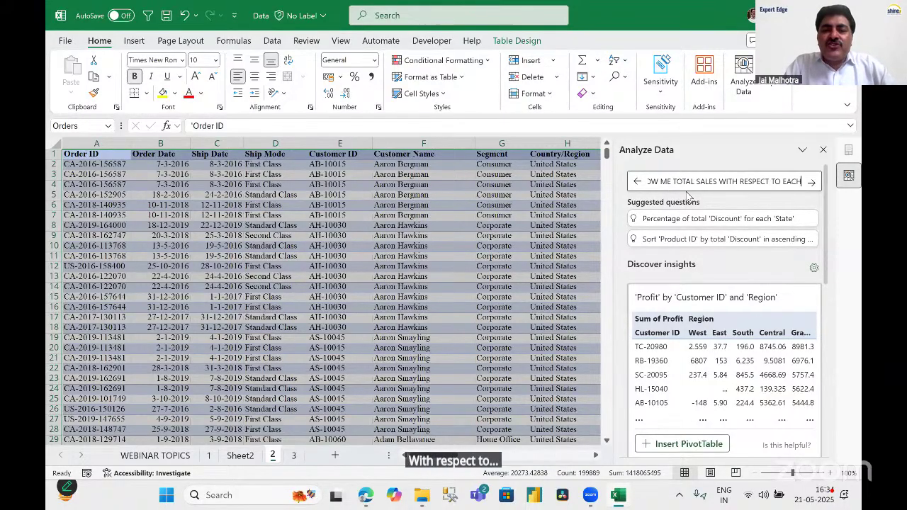
{"action": "type", "text": " CITY"}
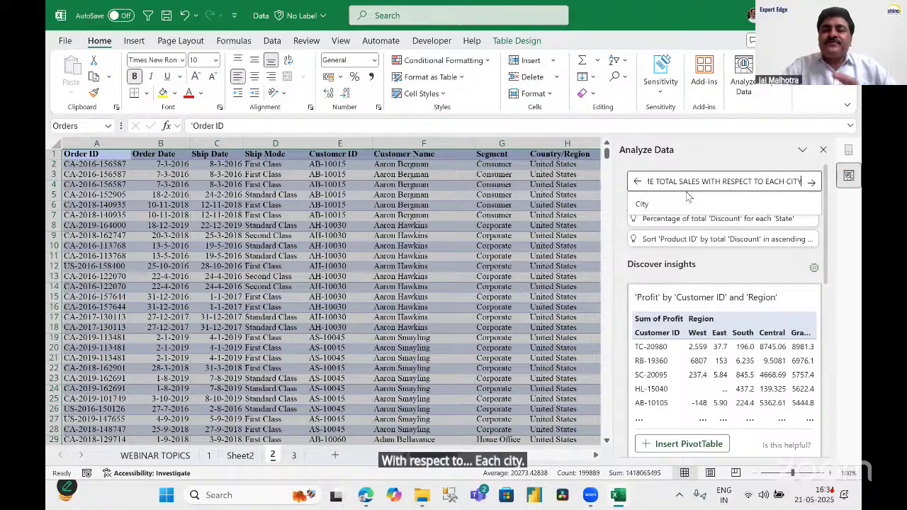
{"action": "key", "text": "Return"}
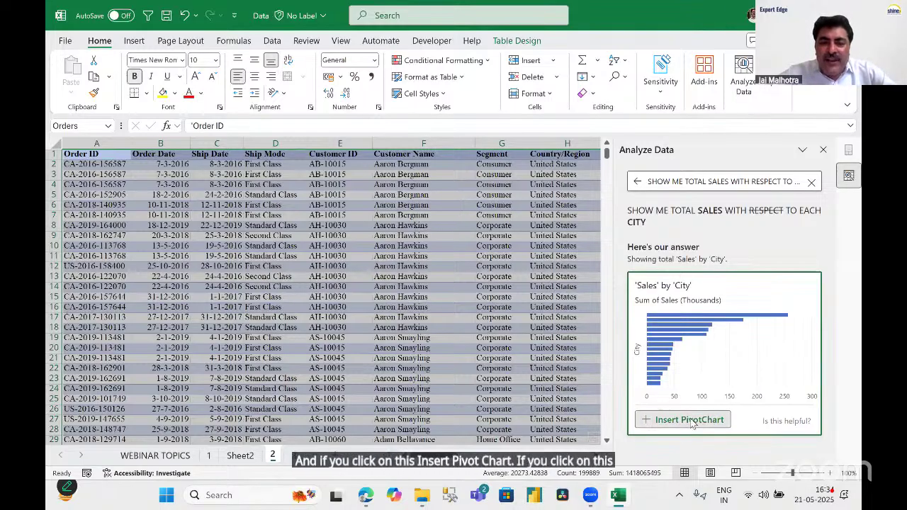
{"action": "left_click", "coordinate": [692, 420]}
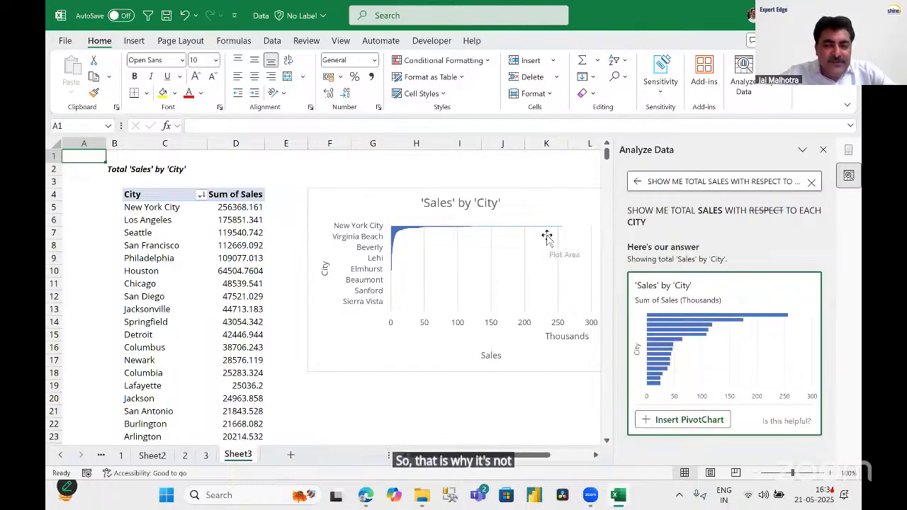
{"action": "right_click", "coordinate": [239, 457]}
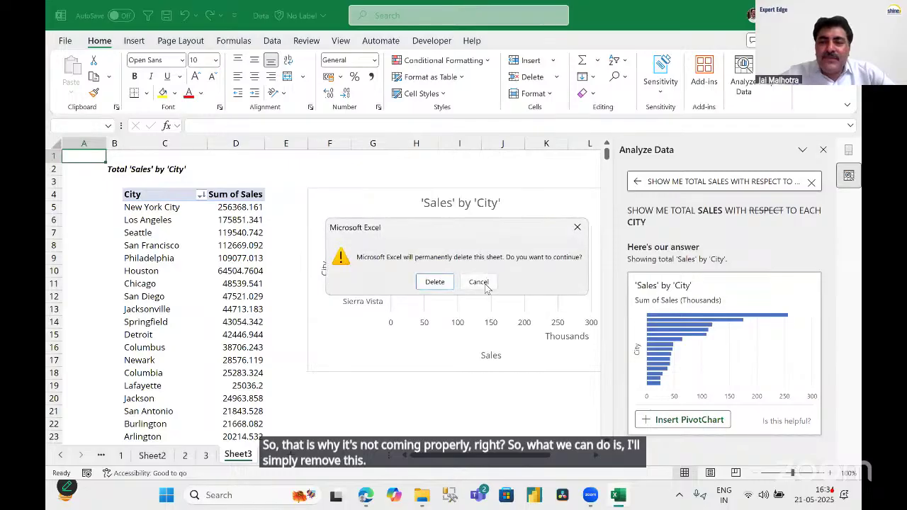
{"action": "left_click", "coordinate": [436, 281]}
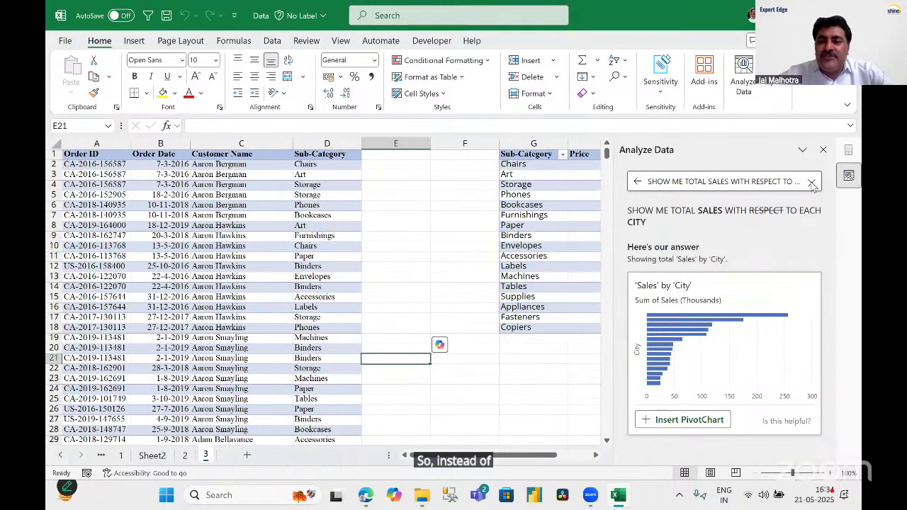
{"action": "left_click", "coordinate": [812, 182]}
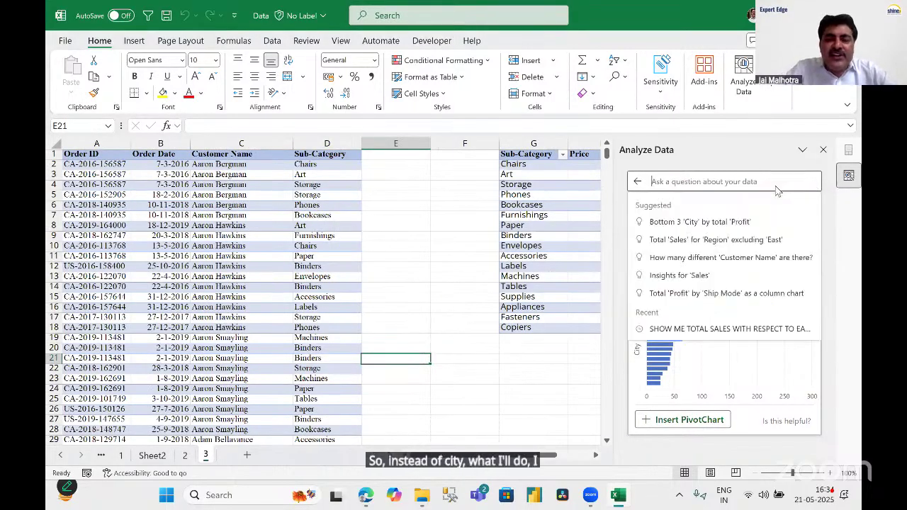
{"action": "type", "text": "SHOW ME"}
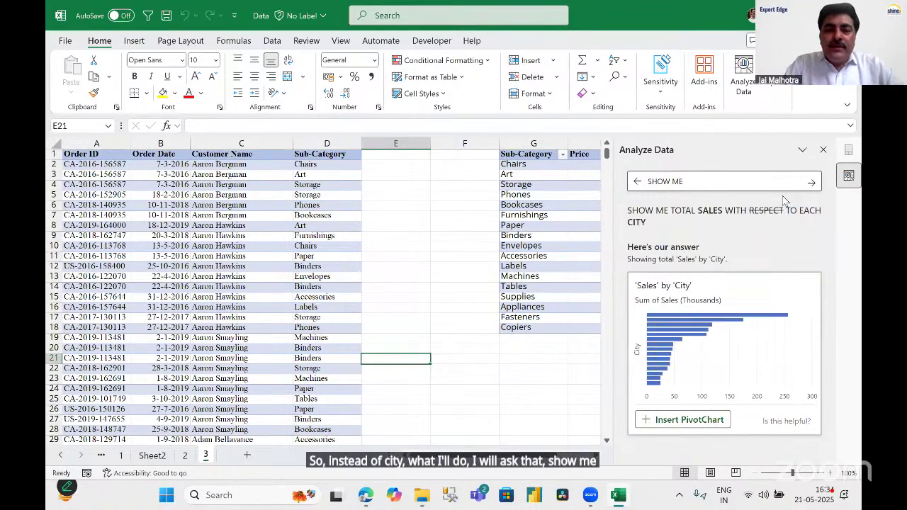
{"action": "key", "text": "Escape"}
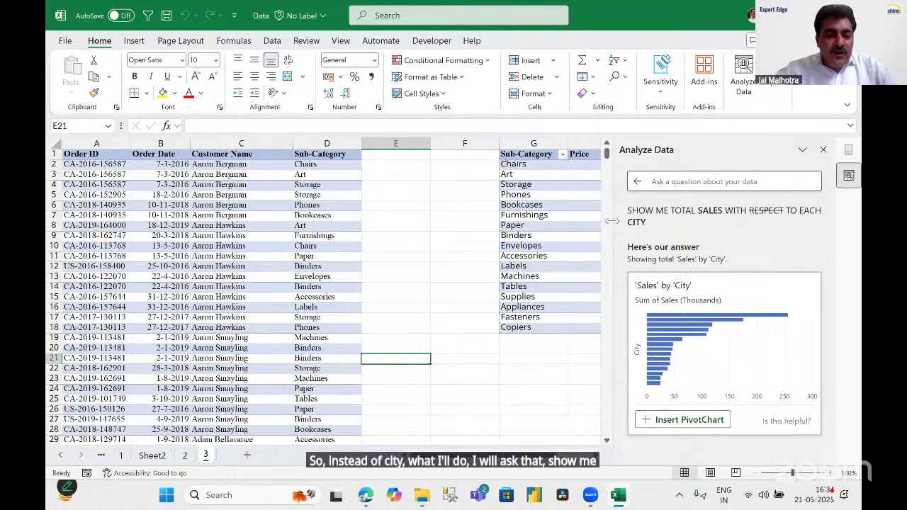
{"action": "left_click_drag", "start_coordinate": [332, 330], "coordinate": [213, 358]}
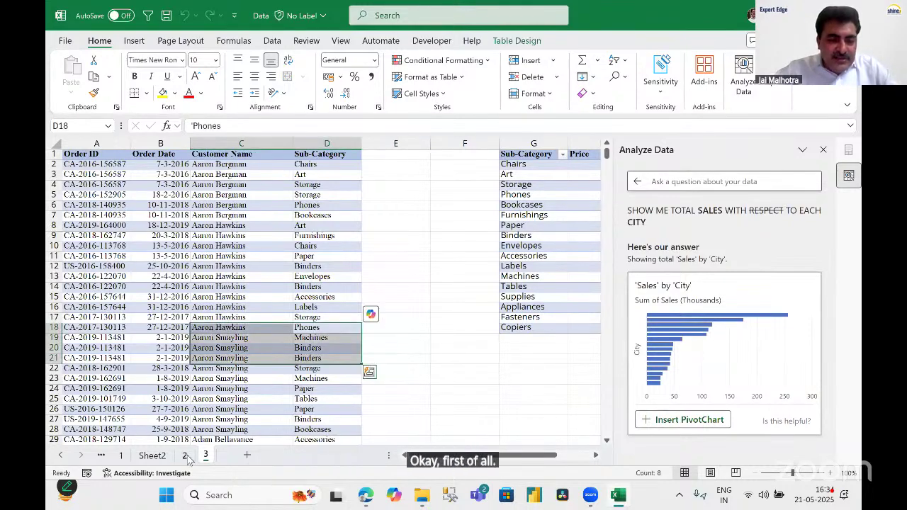
{"action": "left_click", "coordinate": [185, 456]}
{"action": "left_click", "coordinate": [516, 216]}
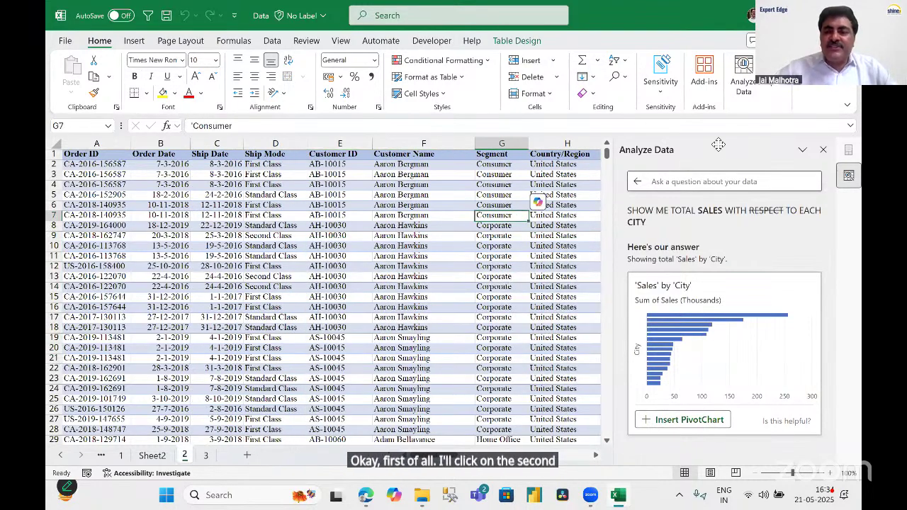
{"action": "left_click", "coordinate": [689, 183]}
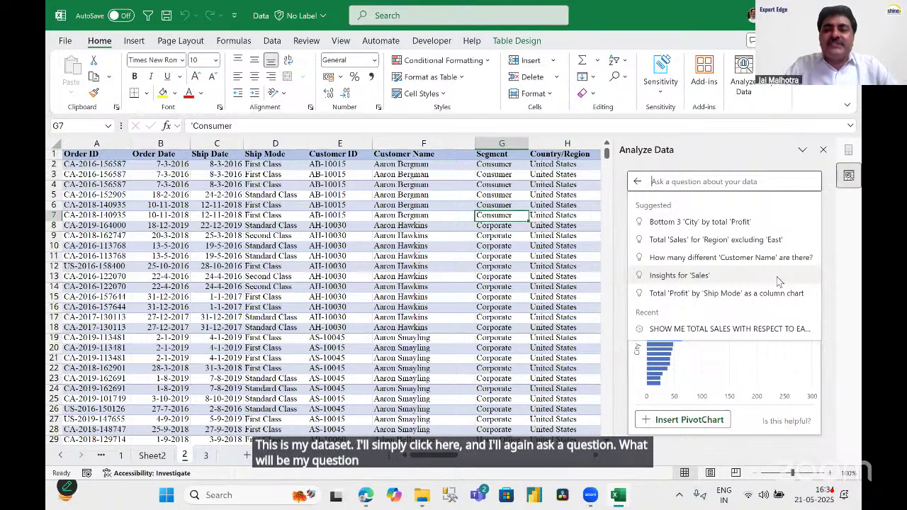
Ask Analyze Data to 'SHOW ME ALL SEGMENT WITH TOTAL SALES IN COLUMN CHART' and insert it as a PivotChart.
{"action": "type", "text": "GIVE ME S"}
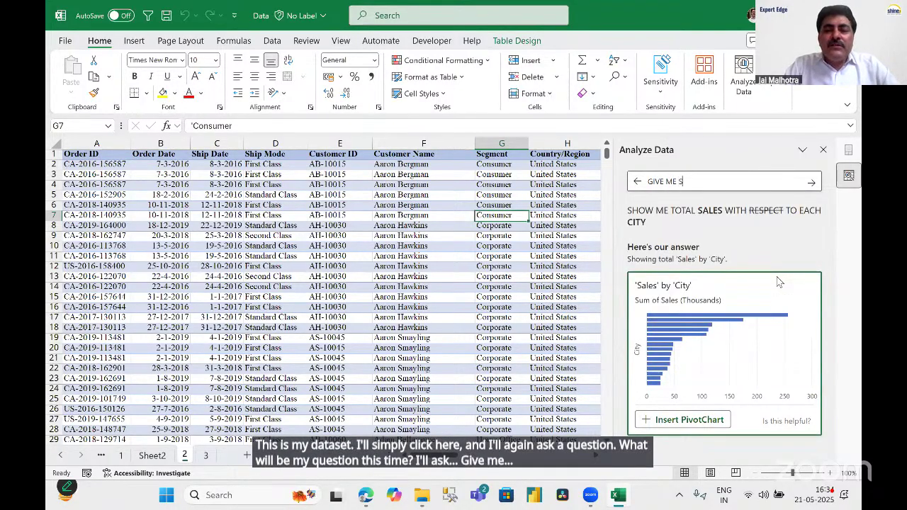
{"action": "type", "text": "EGMENT WISE TOTAL"}
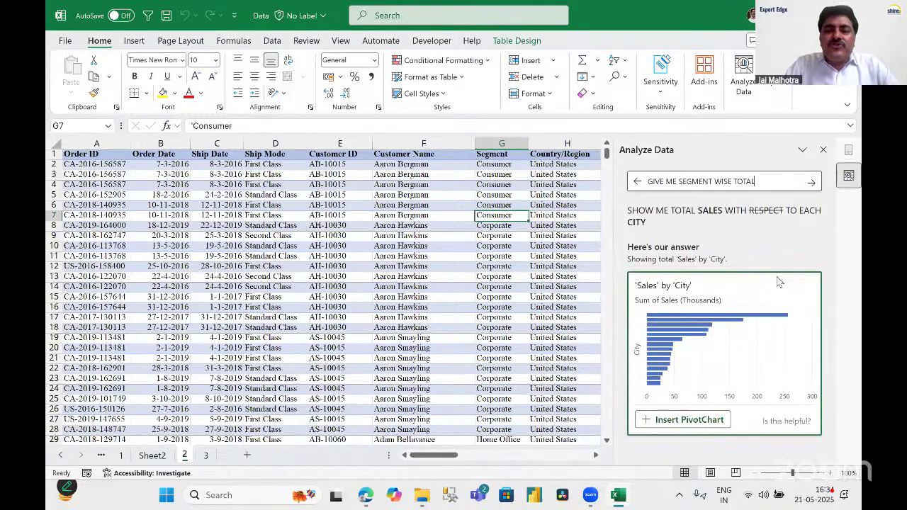
{"action": "type", "text": " S"}
{"action": "type", "text": "AL"}
{"action": "key", "text": "BackSpace"}
{"action": "key", "text": "BackSpace"}
{"action": "key", "text": "BackSpace"}
{"action": "key", "text": "BackSpace"}
{"action": "key", "text": "BackSpace"}
{"action": "key", "text": "BackSpace"}
{"action": "key", "text": "BackSpace"}
{"action": "key", "text": "BackSpace"}
{"action": "key", "text": "BackSpace"}
{"action": "key", "text": "BackSpace"}
{"action": "key", "text": "BackSpace"}
{"action": "key", "text": "BackSpace"}
{"action": "key", "text": "BackSpace"}
{"action": "key", "text": "BackSpace"}
{"action": "key", "text": "BackSpace"}
{"action": "key", "text": "BackSpace"}
{"action": "key", "text": "BackSpace"}
{"action": "key", "text": "BackSpace"}
{"action": "key", "text": "BackSpace"}
{"action": "key", "text": "BackSpace"}
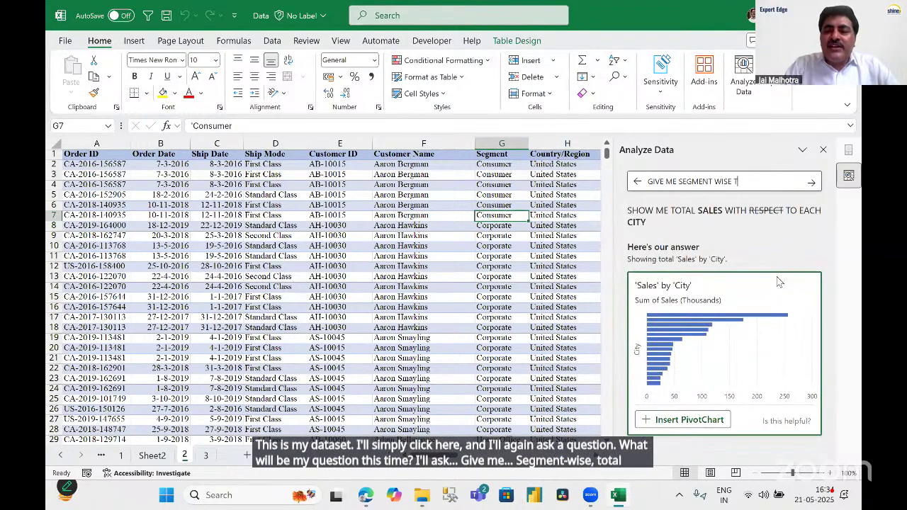
{"action": "key", "text": "BackSpace"}
{"action": "type", "text": "SOW"}
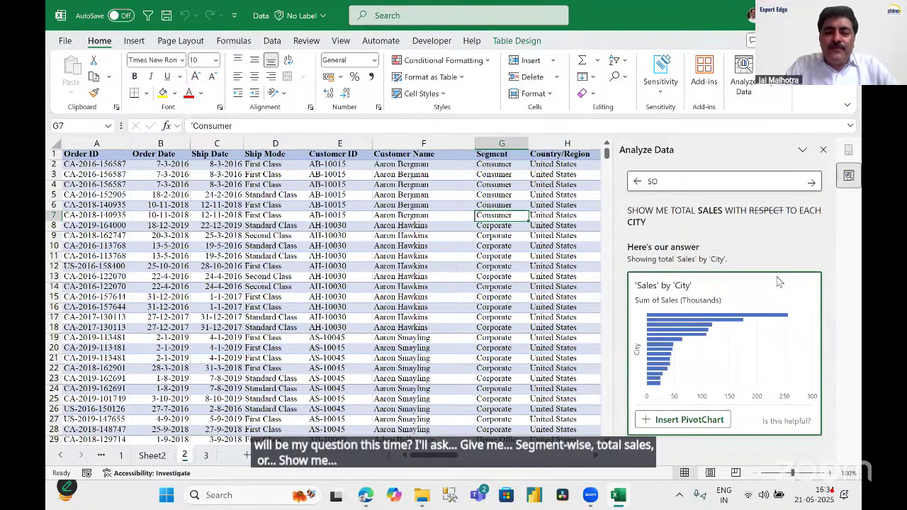
{"action": "key", "text": "BackSpace"}
{"action": "type", "text": "HOW ME ALL SE"}
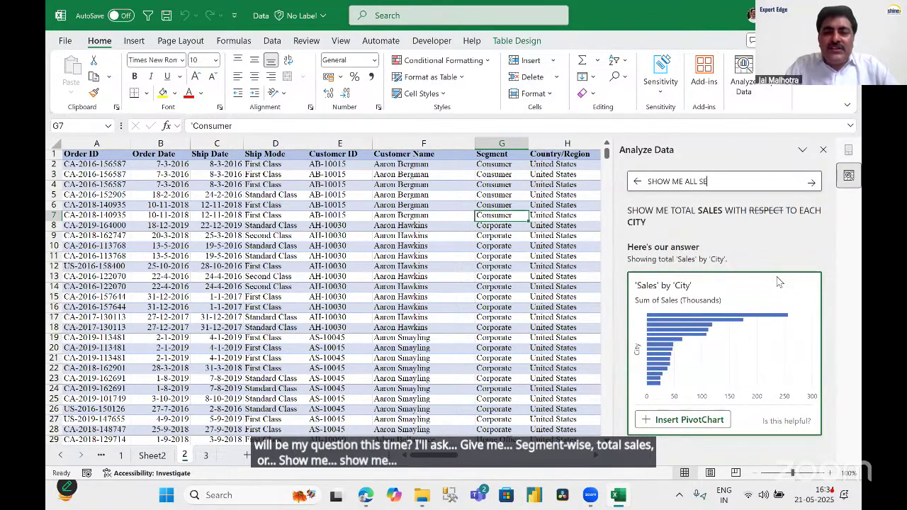
{"action": "type", "text": "GMENT WITH "}
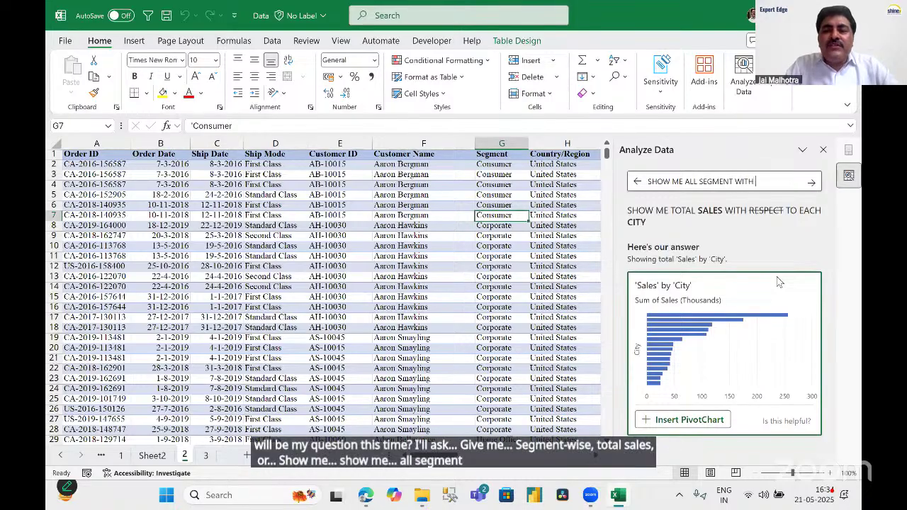
{"action": "type", "text": "TOTAL SALES"}
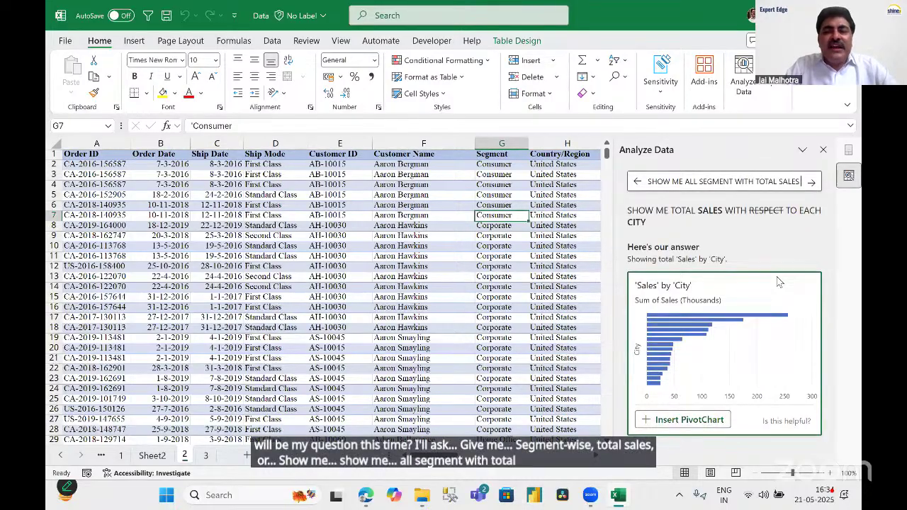
{"action": "type", "text": " IN COLUMN"}
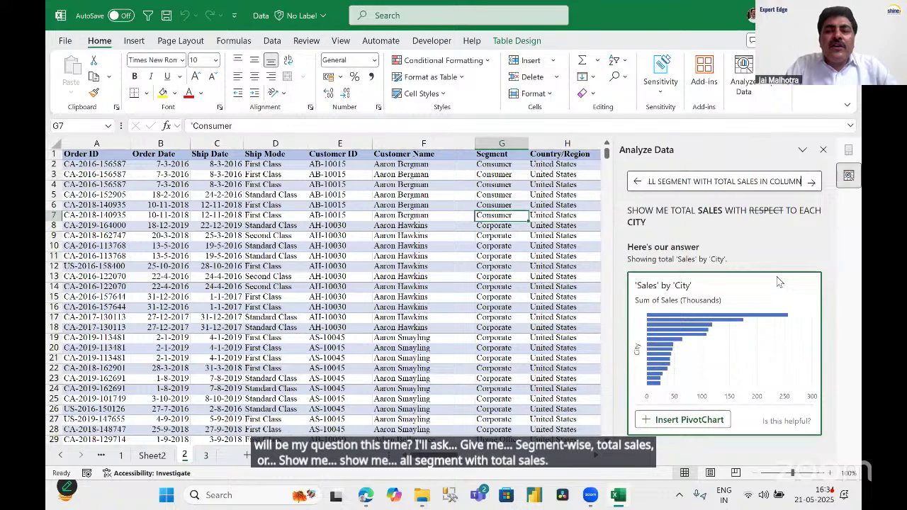
{"action": "type", "text": " CHART"}
{"action": "key", "text": "Return"}
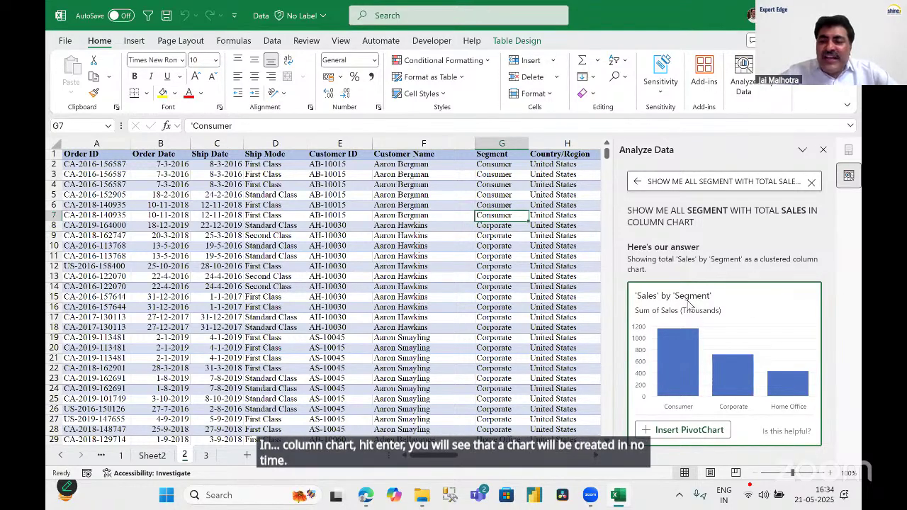
{"action": "left_click", "coordinate": [691, 433]}
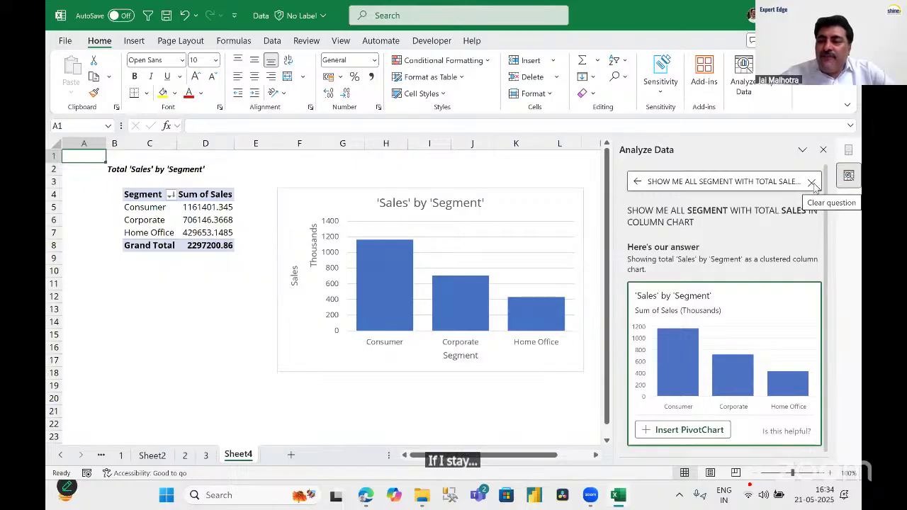
Go back to the order data on sheet 2, select a cell, and clear the old Analyze Data question.
{"action": "left_click", "coordinate": [205, 455]}
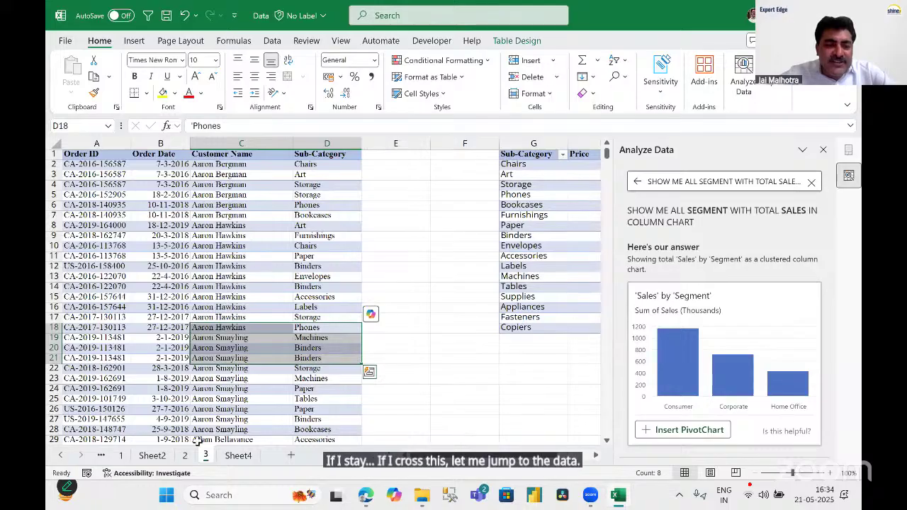
{"action": "key", "text": "ctrl+Page_Up"}
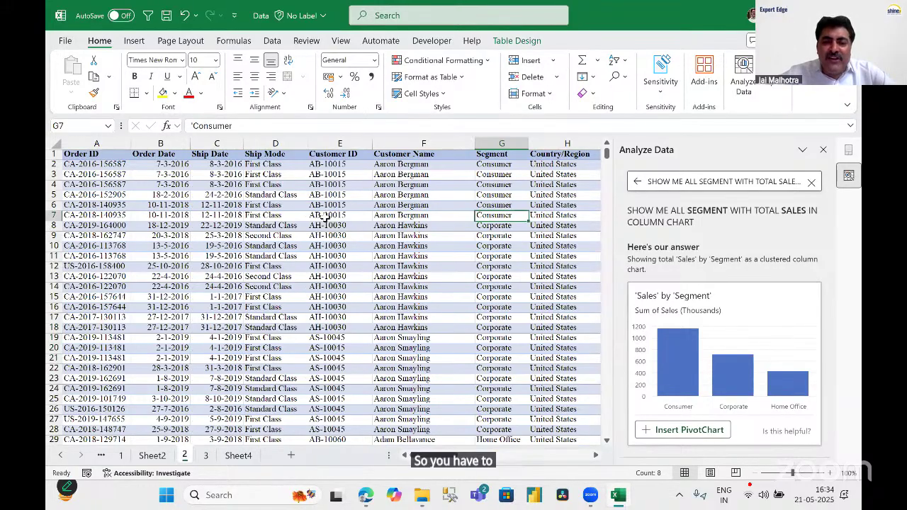
{"action": "left_click", "coordinate": [329, 216]}
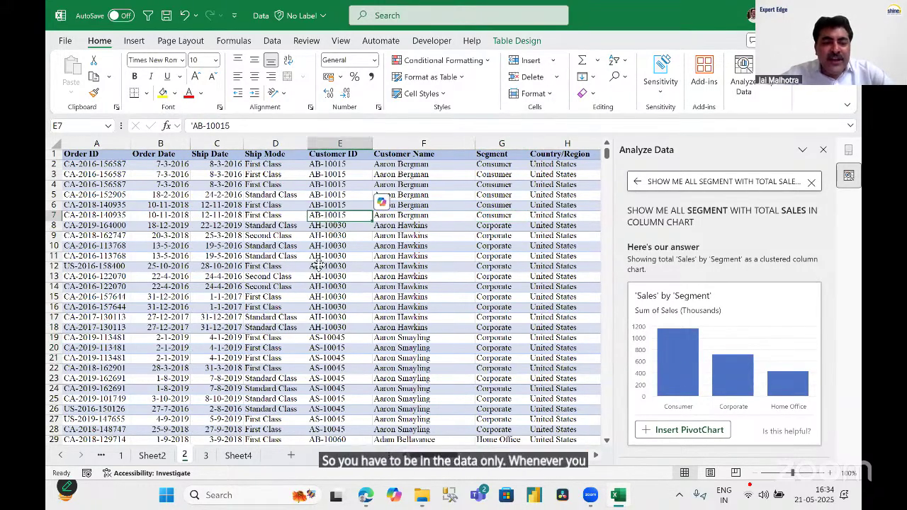
{"action": "left_click", "coordinate": [319, 266]}
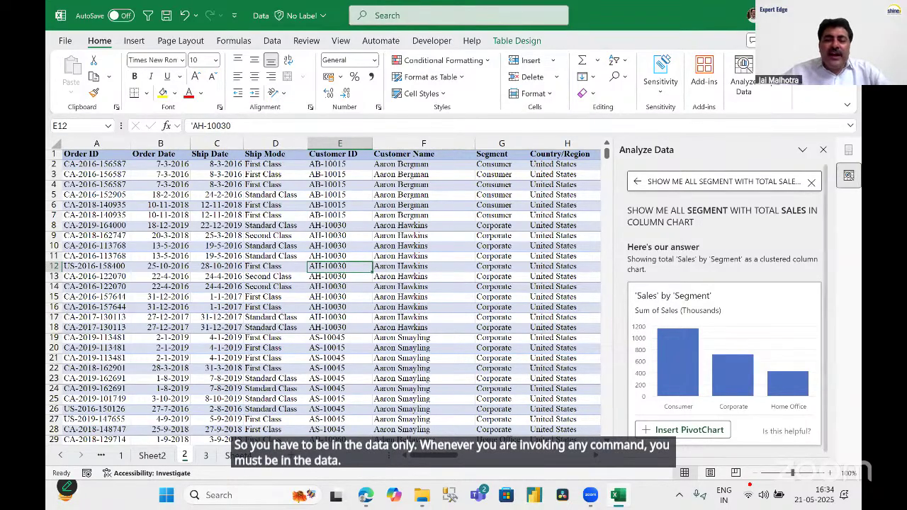
{"action": "left_click", "coordinate": [812, 181]}
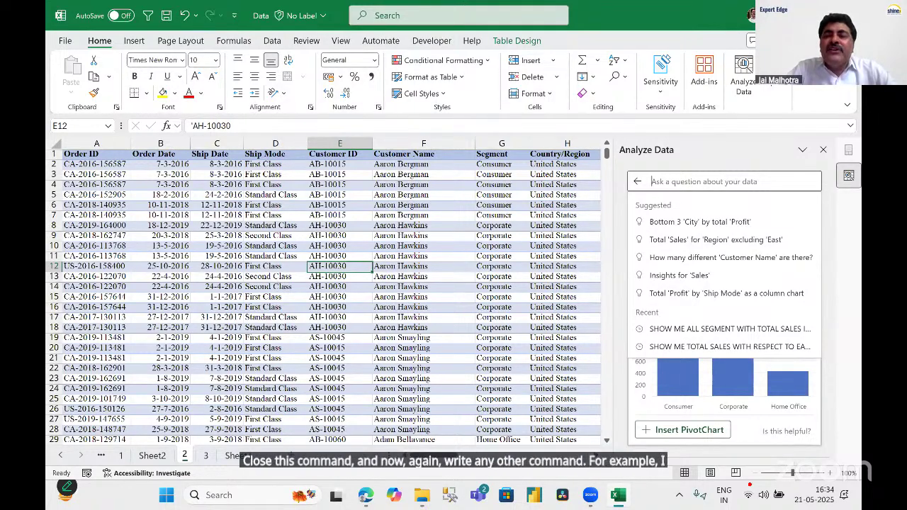
Ask Analyze Data to compare total sales between New York and California.
{"action": "type", "text": "SHOW ME THE COMPARISON OF"}
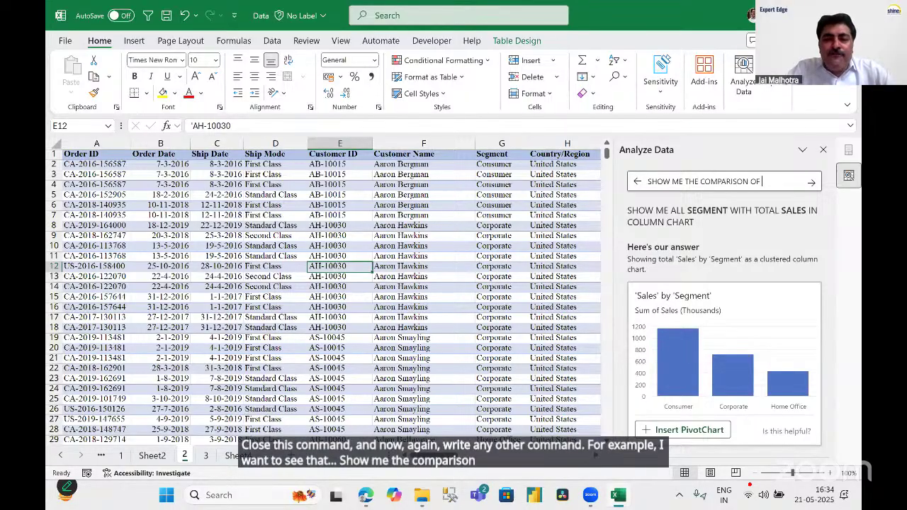
{"action": "type", "text": " SAL"}
{"action": "key", "text": "BackSpace"}
{"action": "key", "text": "BackSpace"}
{"action": "key", "text": "BackSpace"}
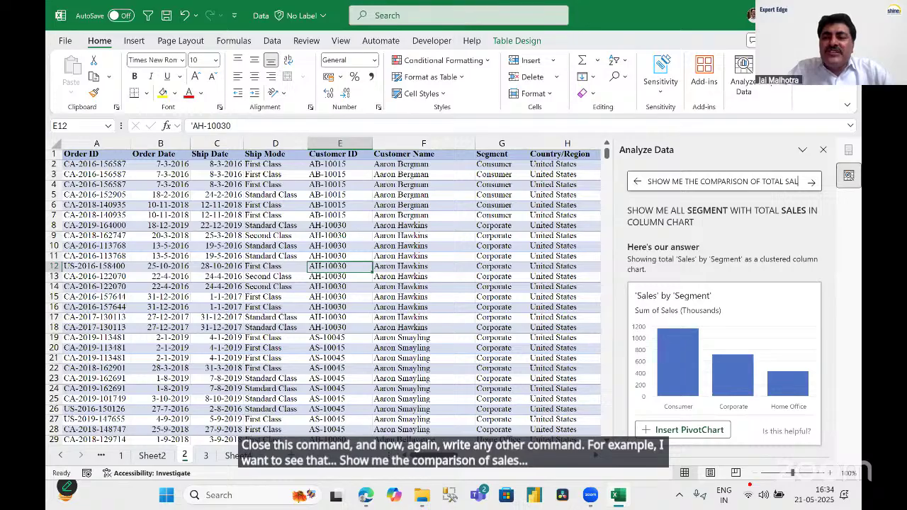
{"action": "type", "text": "TOTAL SALES BETWEEN NEWY"}
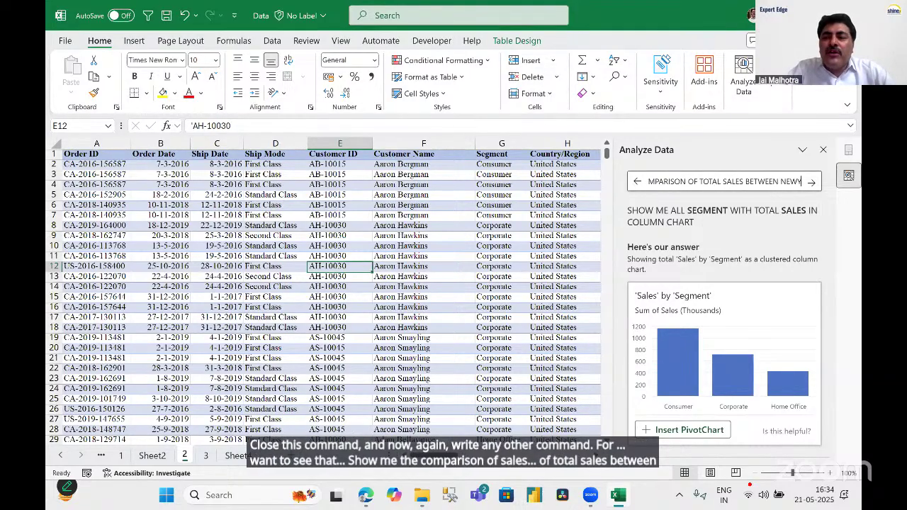
{"action": "key", "text": "BackSpace"}
{"action": "type", "text": "YO"}
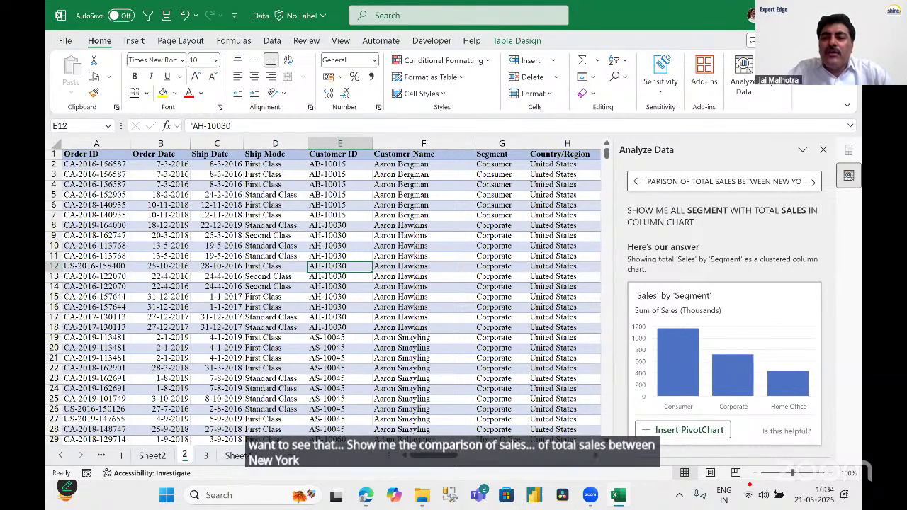
{"action": "type", "text": "RK"}
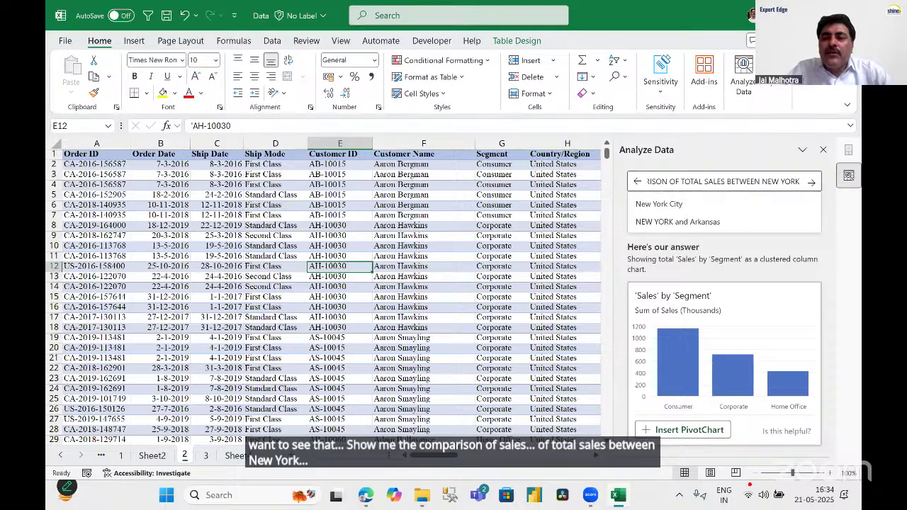
{"action": "type", "text": " AND CALIFORNIN"}
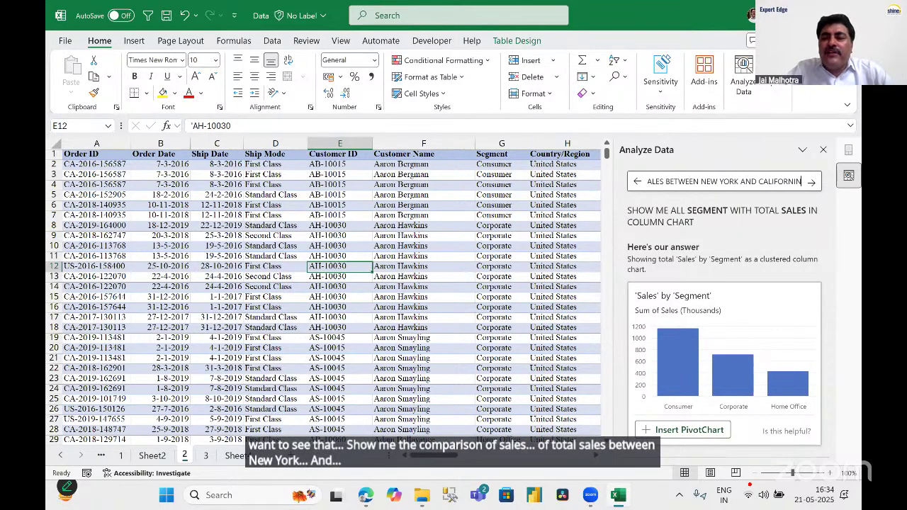
{"action": "key", "text": "BackSpace"}
{"action": "type", "text": "A"}
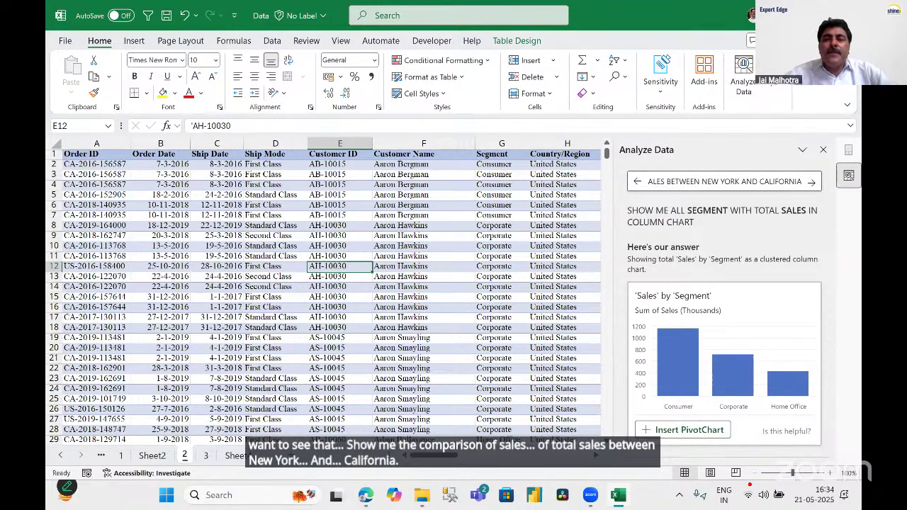
{"action": "key", "text": "Return"}
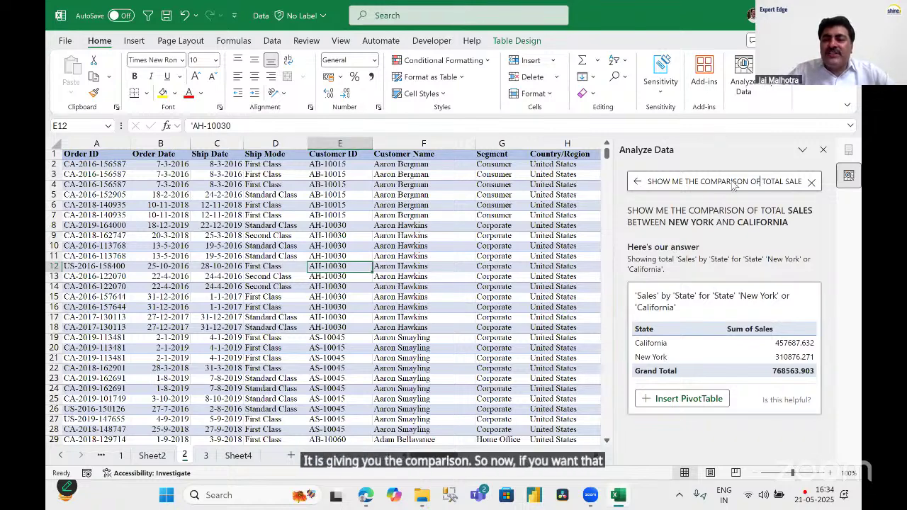
Append 'IN BAR CHART' to the New York versus California comparison question and resubmit it.
{"action": "left_click", "coordinate": [733, 181]}
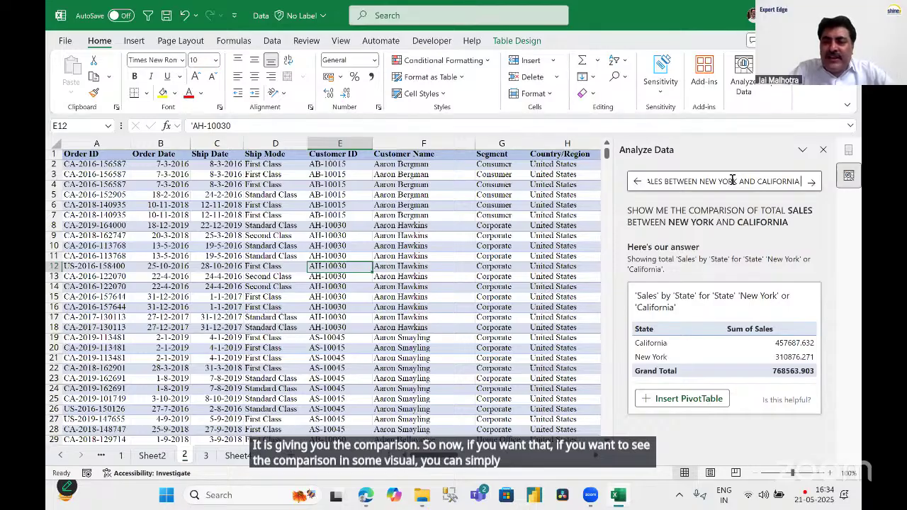
{"action": "type", "text": "IN BAR C"}
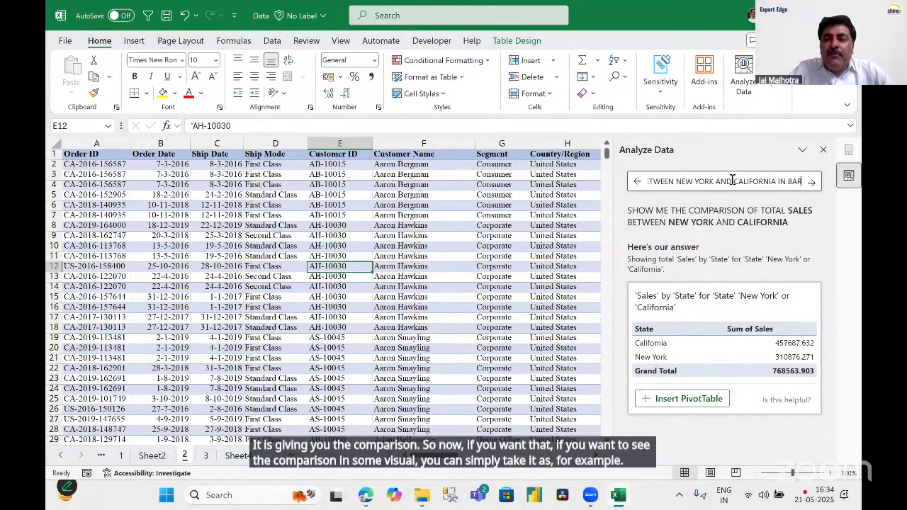
{"action": "type", "text": "HART"}
{"action": "key", "text": "Return"}
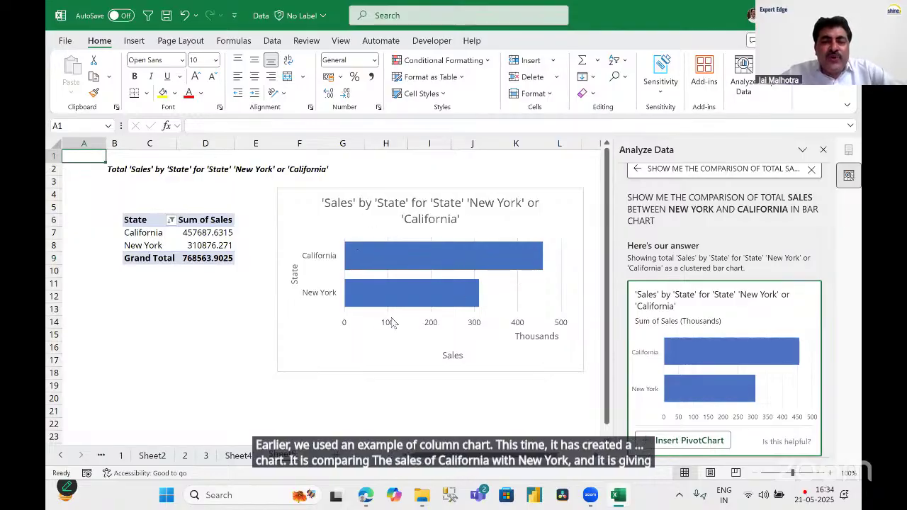
Clear the State filter on the Sheet5 pivot, then undo so only New York and California remain.
{"action": "left_click", "coordinate": [190, 235]}
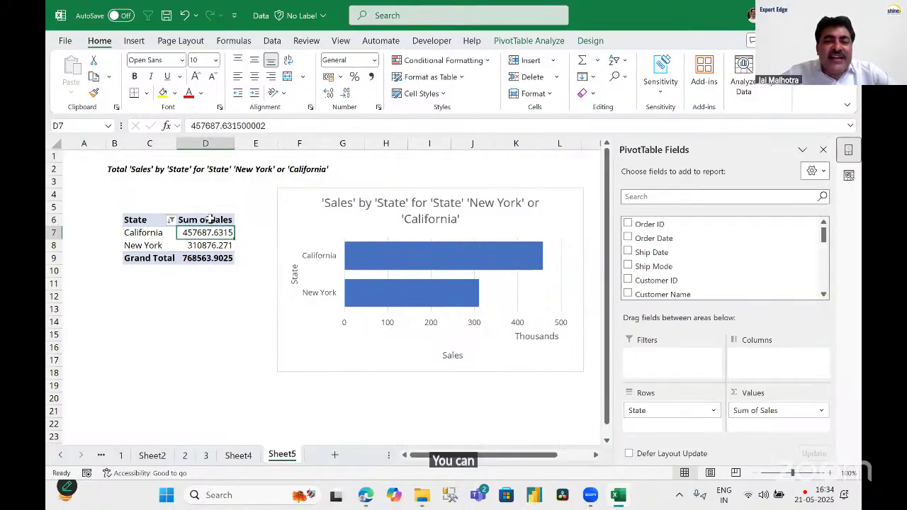
{"action": "left_click", "coordinate": [172, 221]}
{"action": "left_click", "coordinate": [202, 210]}
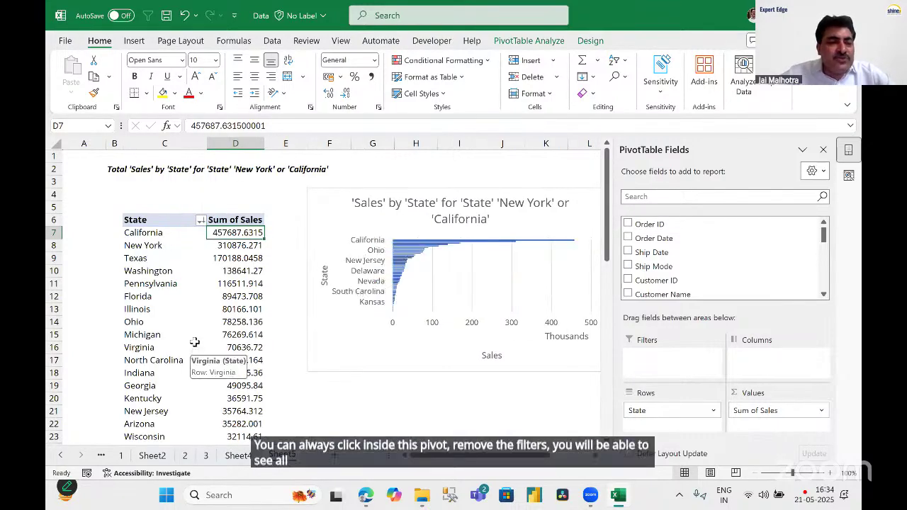
{"action": "key", "text": "ctrl+z"}
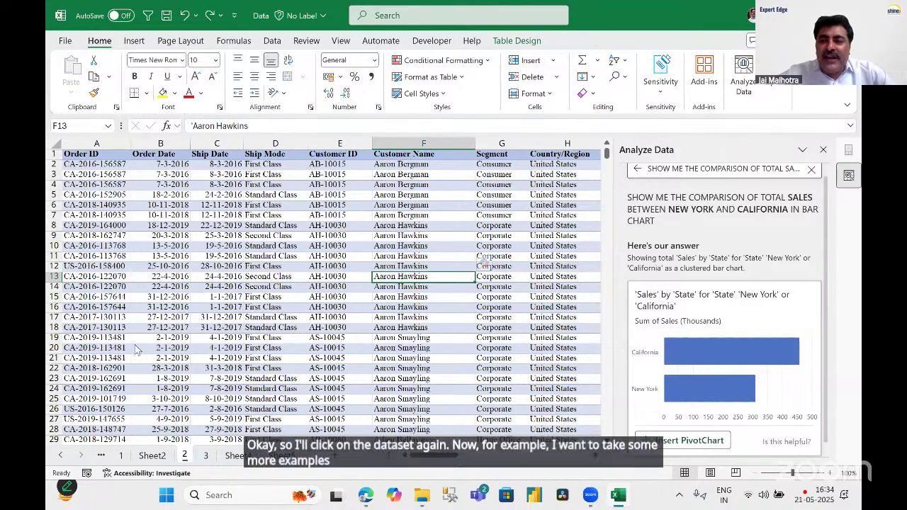
Clear the comparison question, close Analyze Data, and rerun it from a cell in the order table.
{"action": "left_click", "coordinate": [813, 170]}
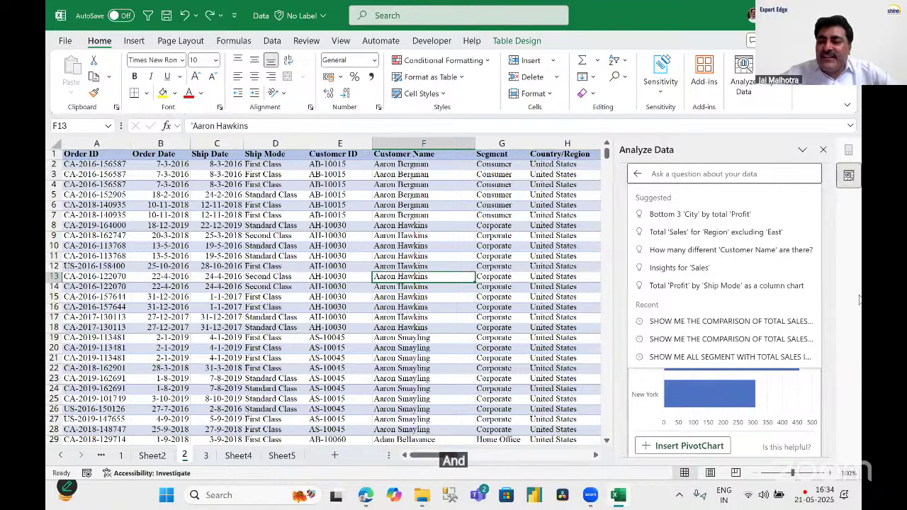
{"action": "key", "text": "Up"}
{"action": "key", "text": "Up"}
{"action": "key", "text": "Up"}
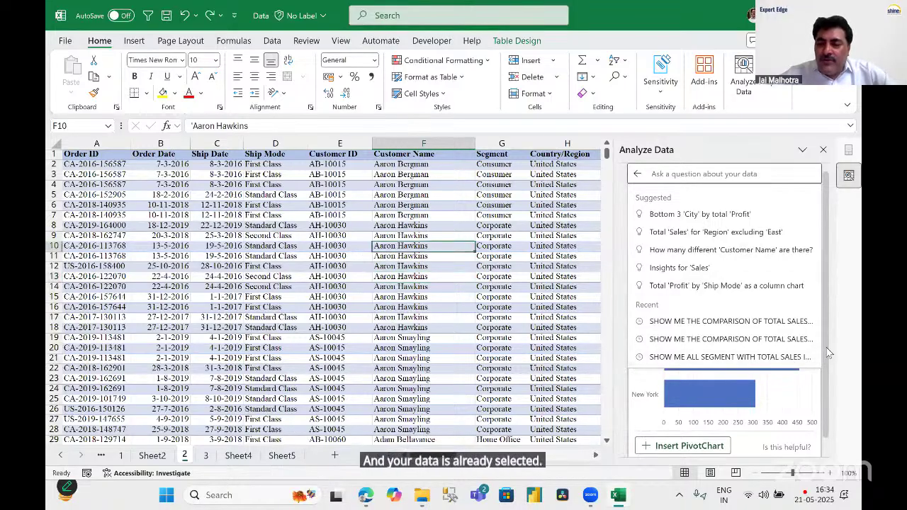
{"action": "scroll", "coordinate": [831, 350], "scroll_direction": "down", "scroll_amount": 1}
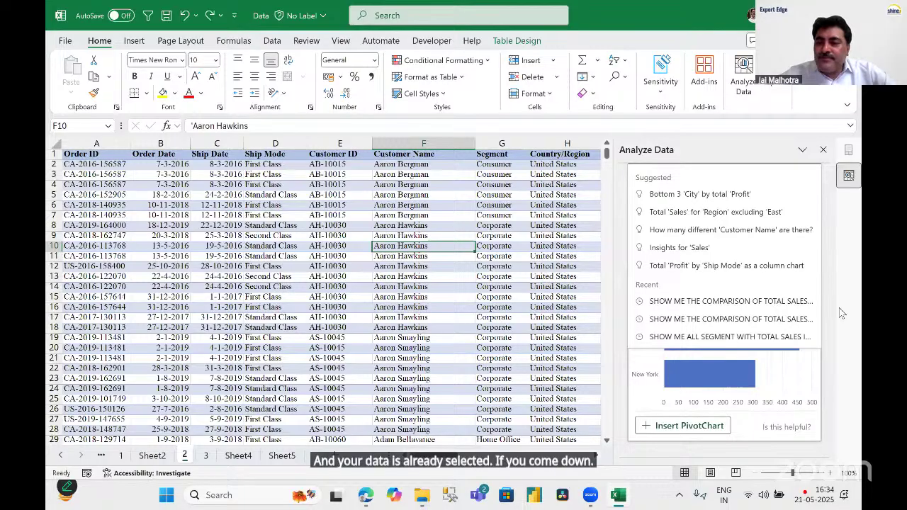
{"action": "left_click", "coordinate": [823, 149]}
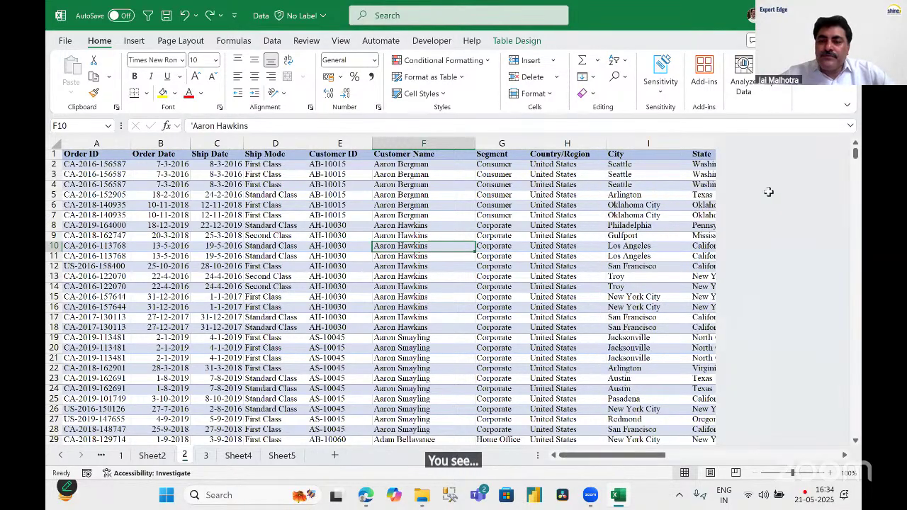
{"action": "left_click", "coordinate": [348, 280]}
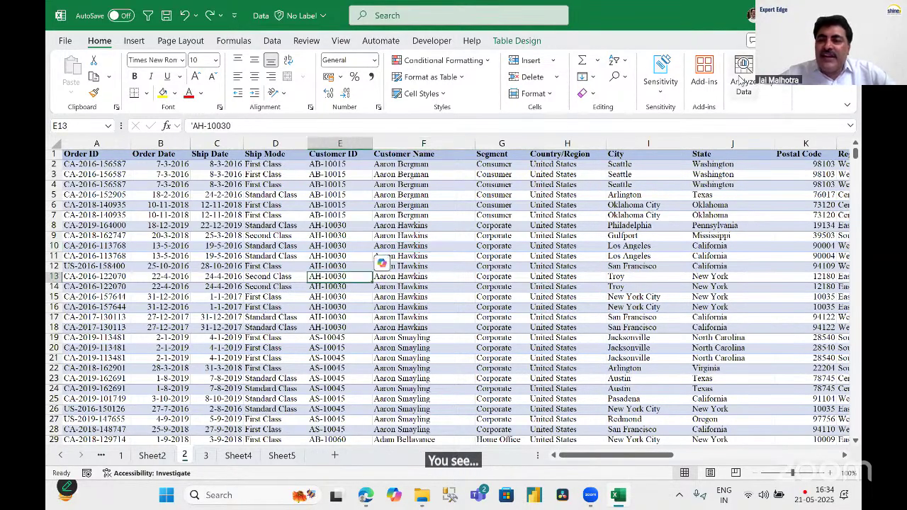
{"action": "left_click", "coordinate": [743, 83]}
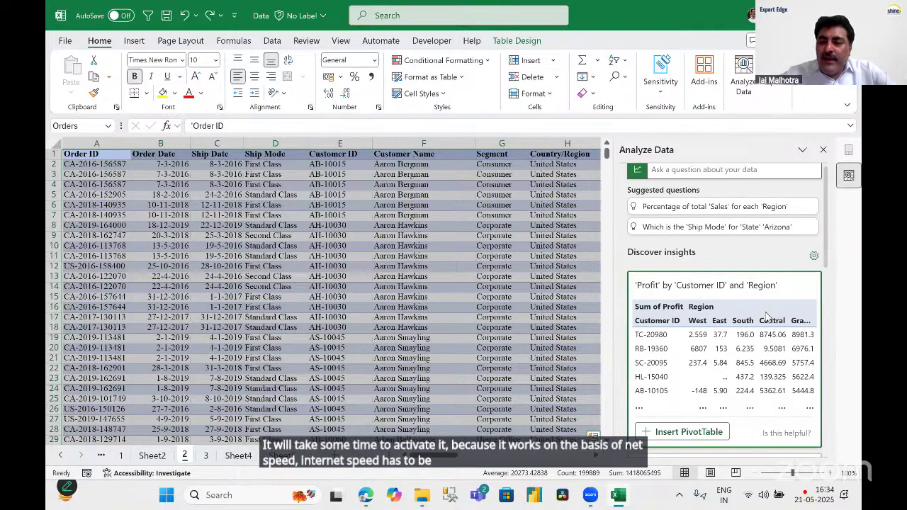
Show all 30 Analyze Data results and scroll through them to the Canon imageCLASS profit insight.
{"action": "scroll", "coordinate": [767, 320], "scroll_direction": "down", "scroll_amount": 3}
{"action": "scroll", "coordinate": [767, 320], "scroll_direction": "down", "scroll_amount": 5}
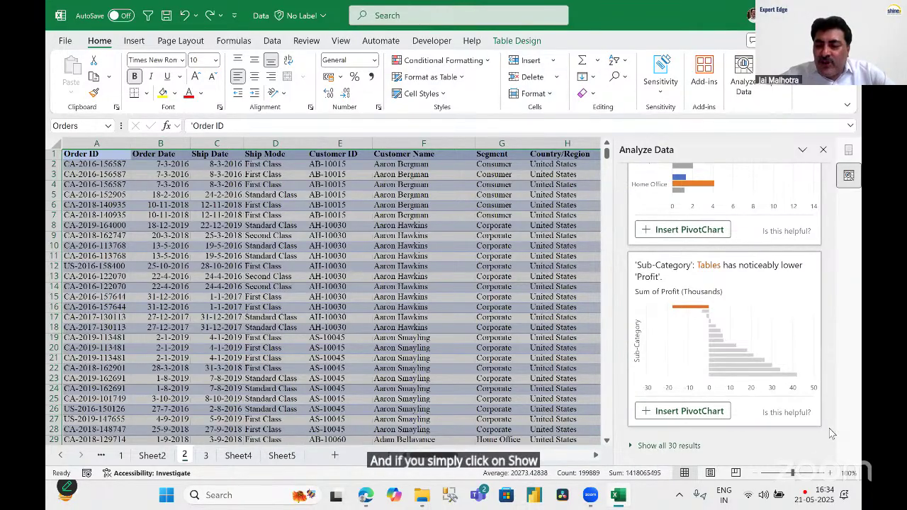
{"action": "scroll", "coordinate": [842, 292], "scroll_direction": "up", "scroll_amount": 5}
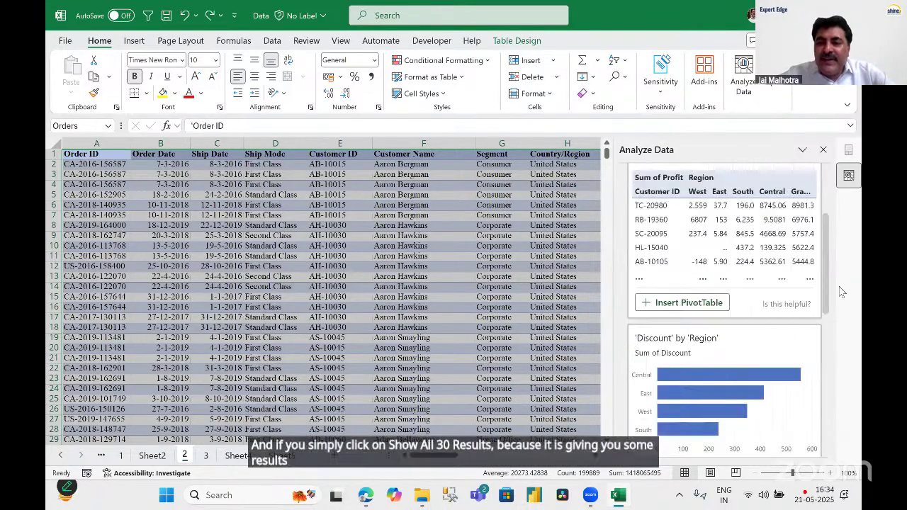
{"action": "scroll", "coordinate": [842, 292], "scroll_direction": "down", "scroll_amount": 10}
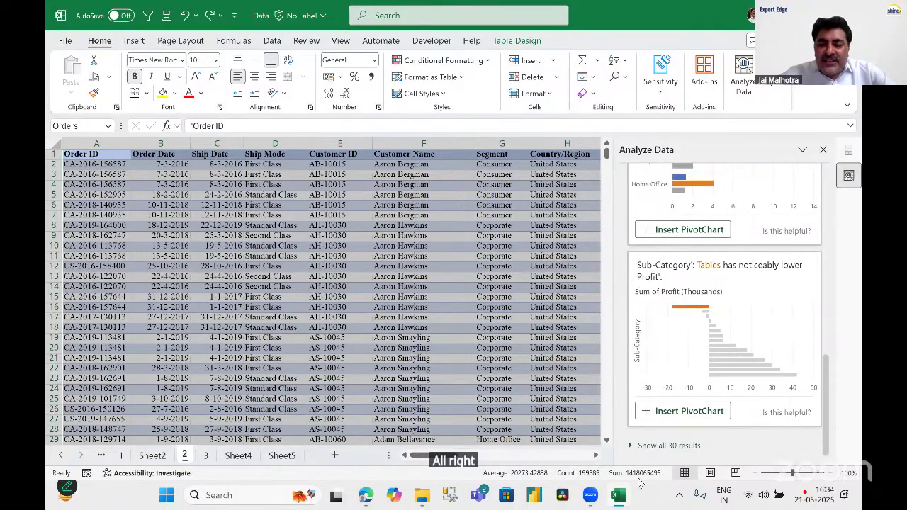
{"action": "left_click", "coordinate": [663, 445]}
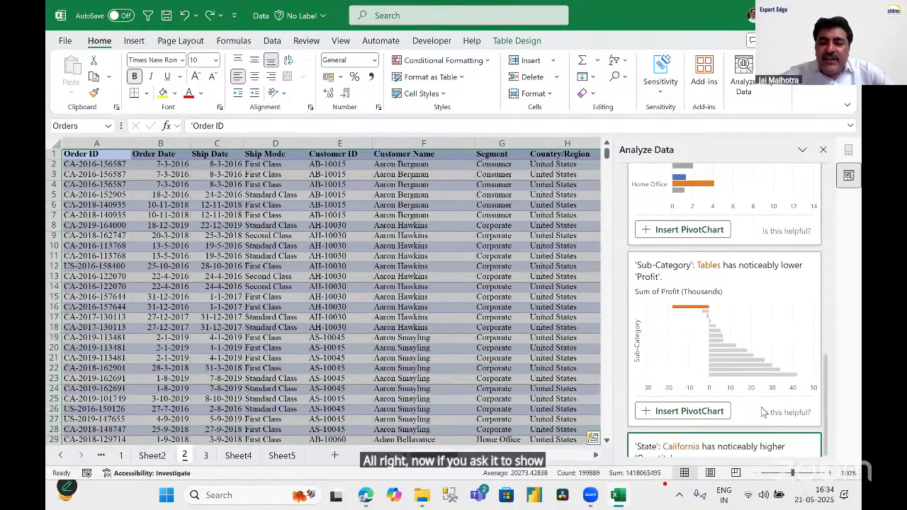
{"action": "scroll", "coordinate": [829, 416], "scroll_direction": "down", "scroll_amount": 5}
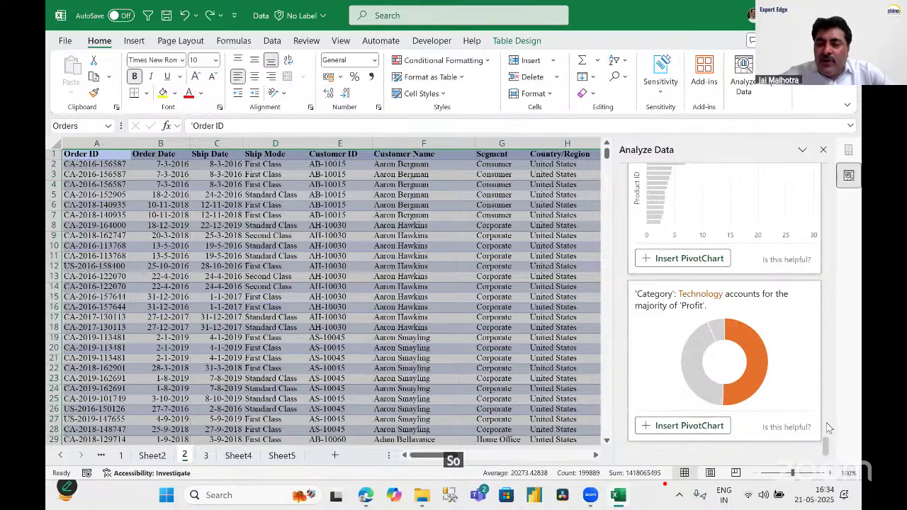
{"action": "scroll", "coordinate": [830, 428], "scroll_direction": "down", "scroll_amount": 3}
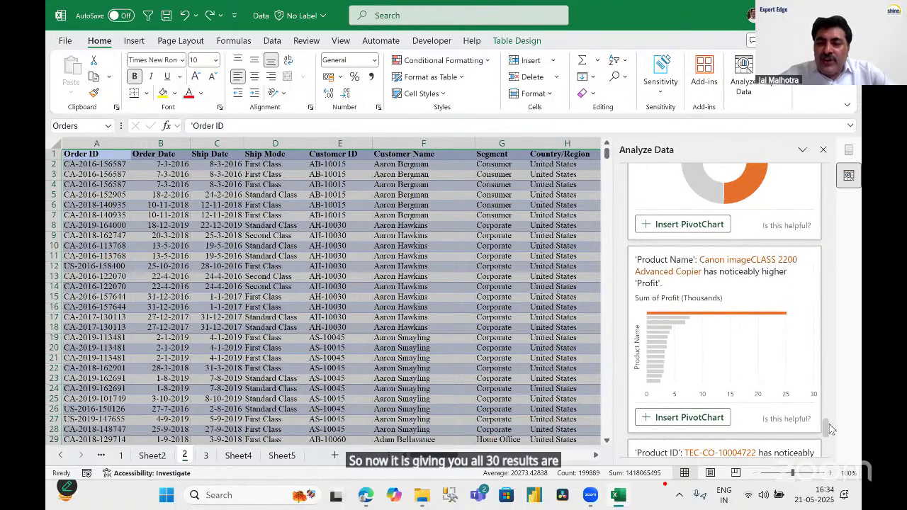
{"action": "left_click_drag", "start_coordinate": [830, 425], "coordinate": [825, 167]}
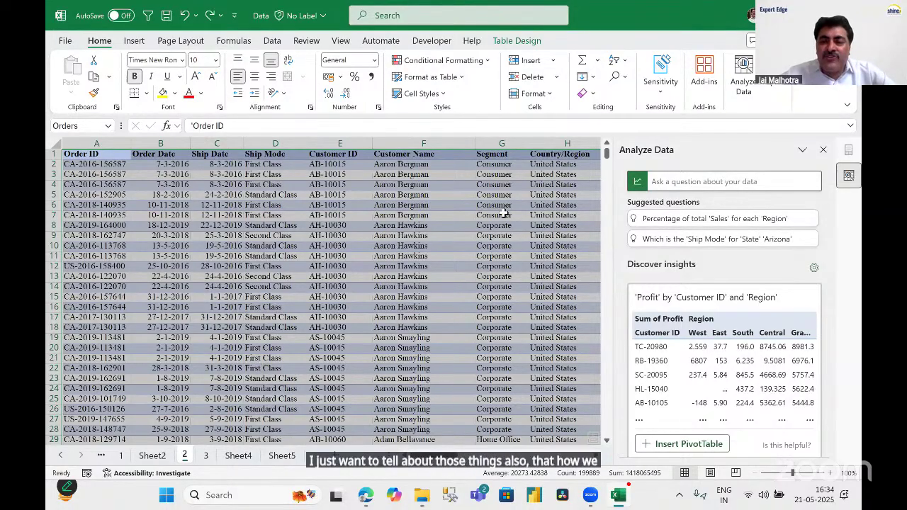
Ask Analyze Data 'FIND SALES OUTLIERS FOR CITIES' and insert the West-region sales outliers PivotChart.
{"action": "left_click", "coordinate": [729, 182]}
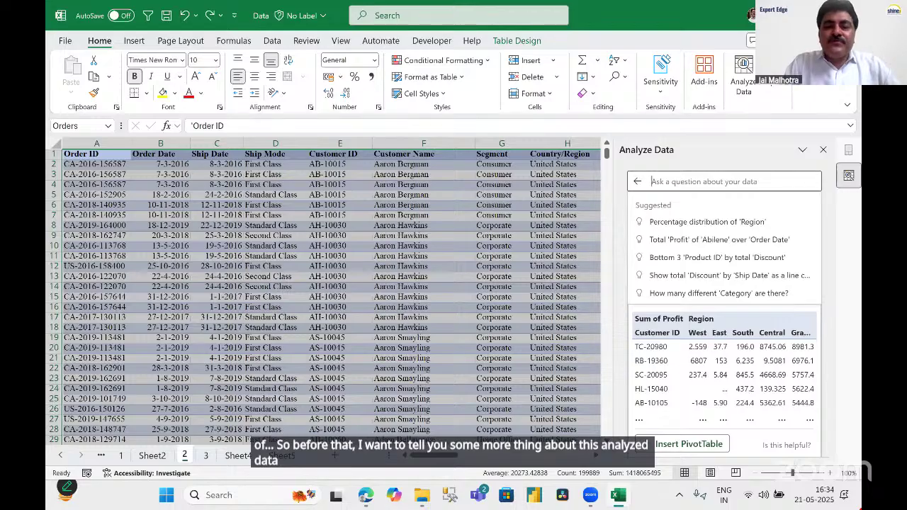
{"action": "type", "text": "P"}
{"action": "type", "text": "IND"}
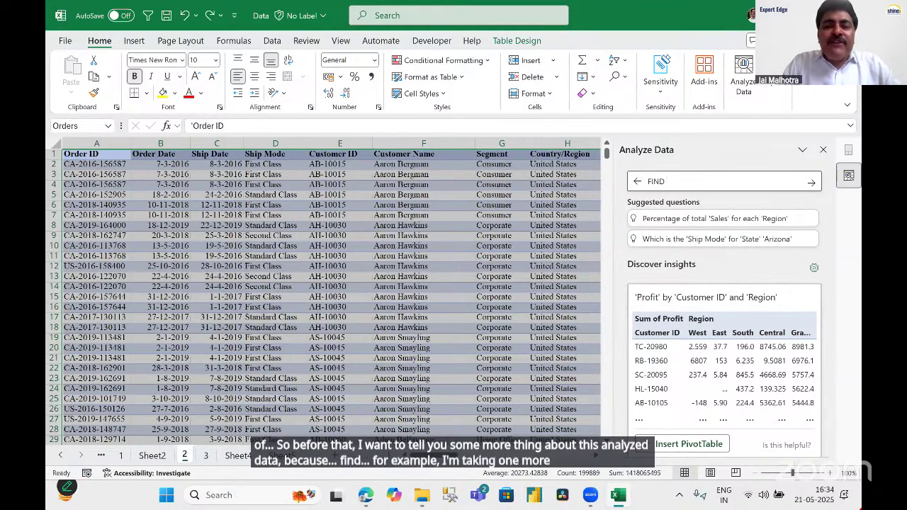
{"action": "type", "text": " OUTLI"}
{"action": "key", "text": "BackSpace"}
{"action": "key", "text": "BackSpace"}
{"action": "key", "text": "BackSpace"}
{"action": "key", "text": "BackSpace"}
{"action": "key", "text": "BackSpace"}
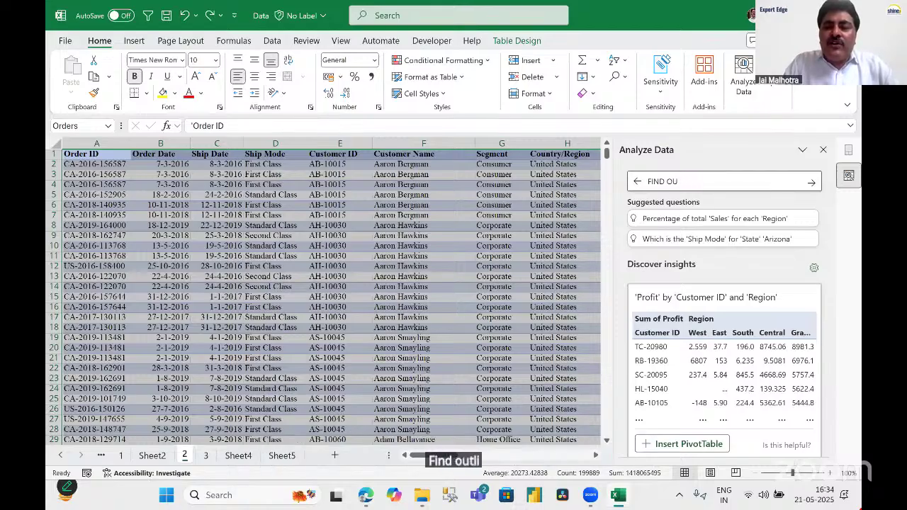
{"action": "type", "text": "SALES OUTL"}
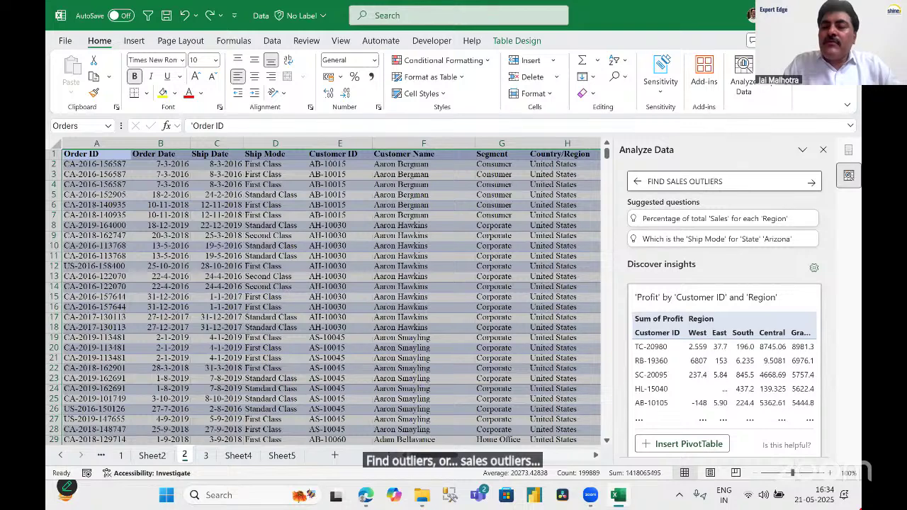
{"action": "type", "text": "IERS"}
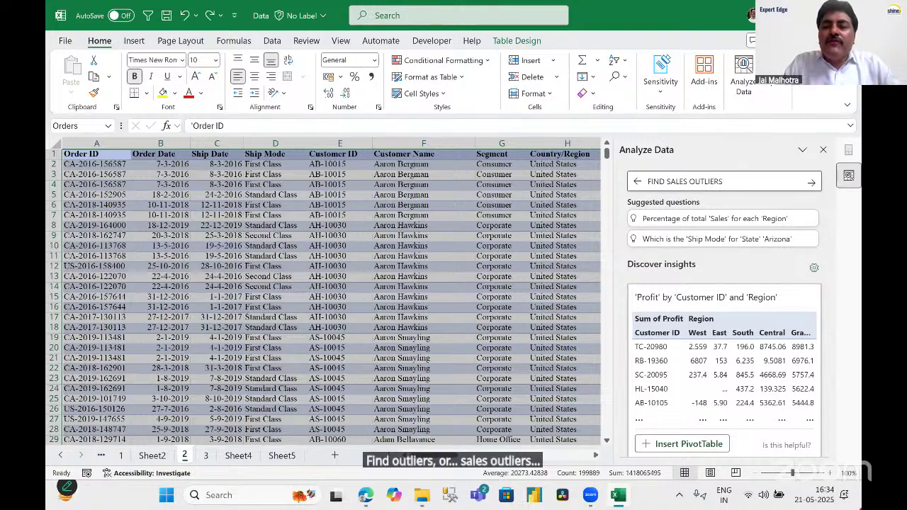
{"action": "type", "text": " FOR CITIES"}
{"action": "key", "text": "Return"}
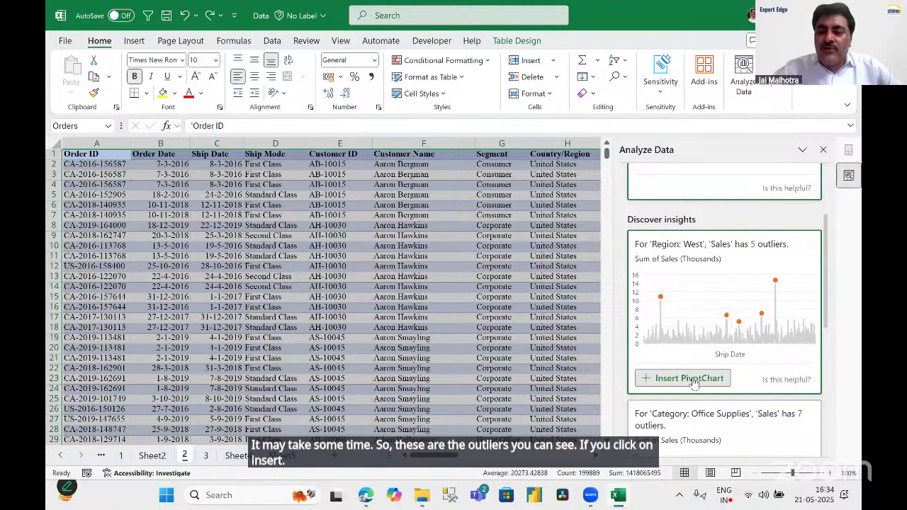
{"action": "left_click", "coordinate": [691, 380]}
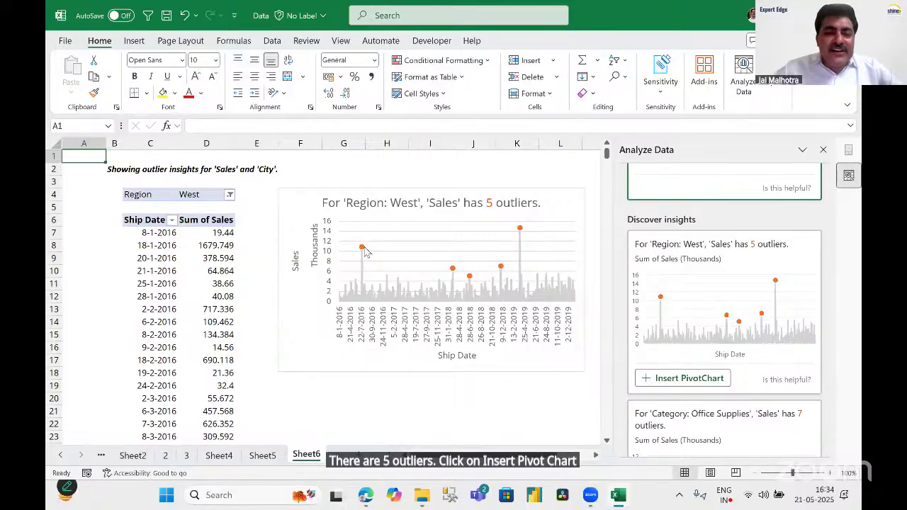
Select inside Sheet6's West-region Sum of Sales by Ship Date pivot to show its field list.
{"action": "mouse_move", "coordinate": [362, 254]}
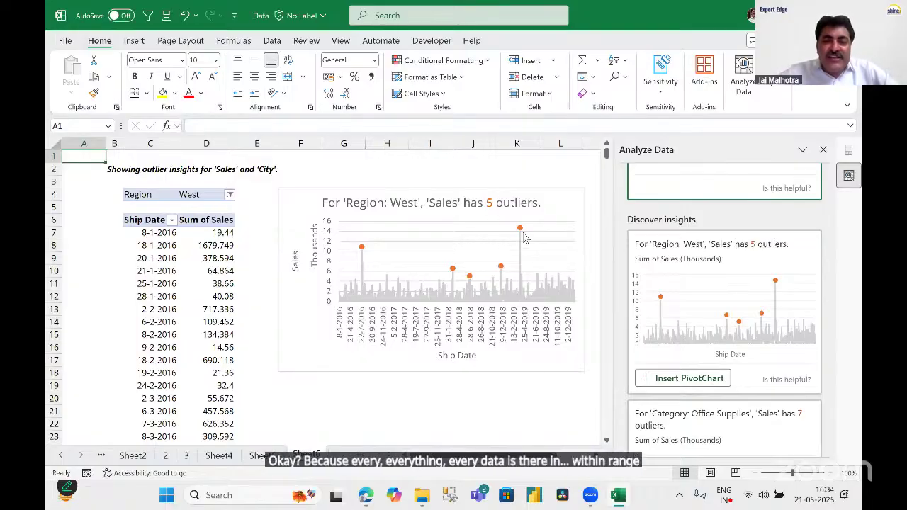
{"action": "mouse_move", "coordinate": [521, 233]}
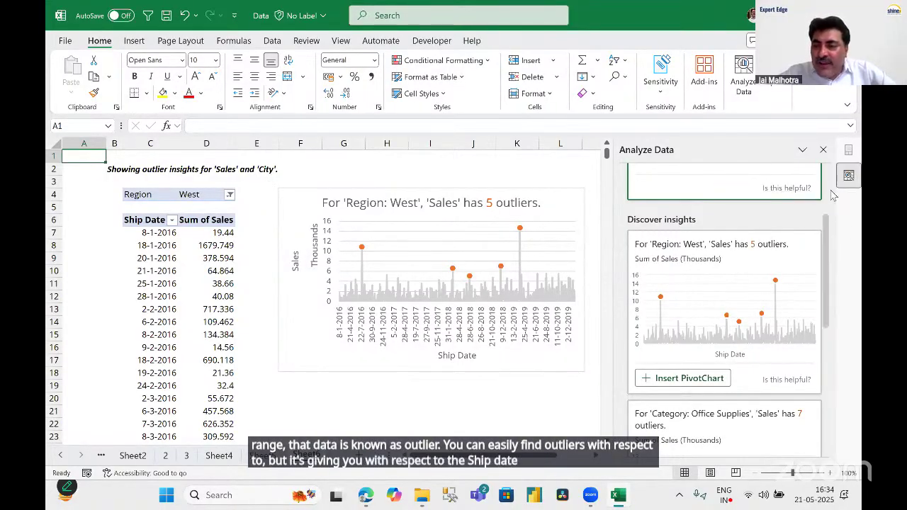
{"action": "left_click_drag", "start_coordinate": [827, 254], "coordinate": [826, 348]}
{"action": "left_click", "coordinate": [185, 286]}
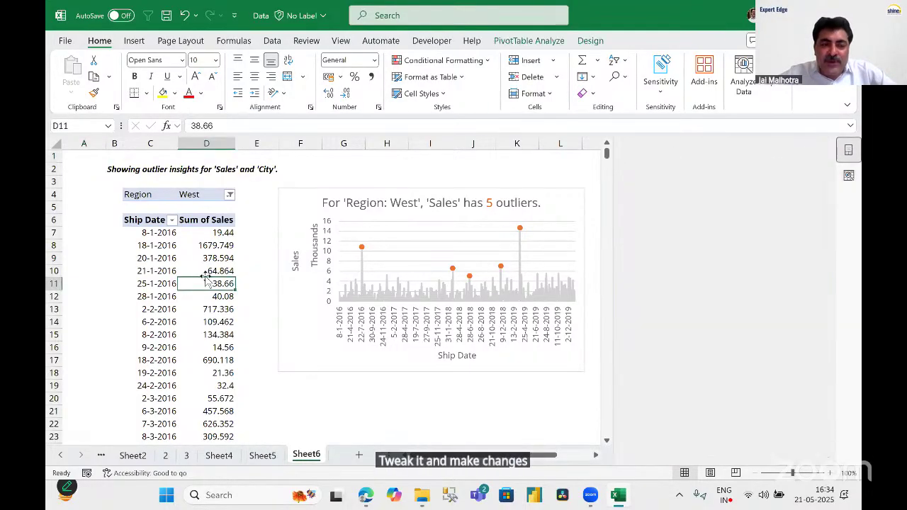
Swap Ship Date for City in the outlier pivot's Rows, then move to Sheet5.
{"action": "left_click_drag", "start_coordinate": [654, 412], "coordinate": [526, 423]}
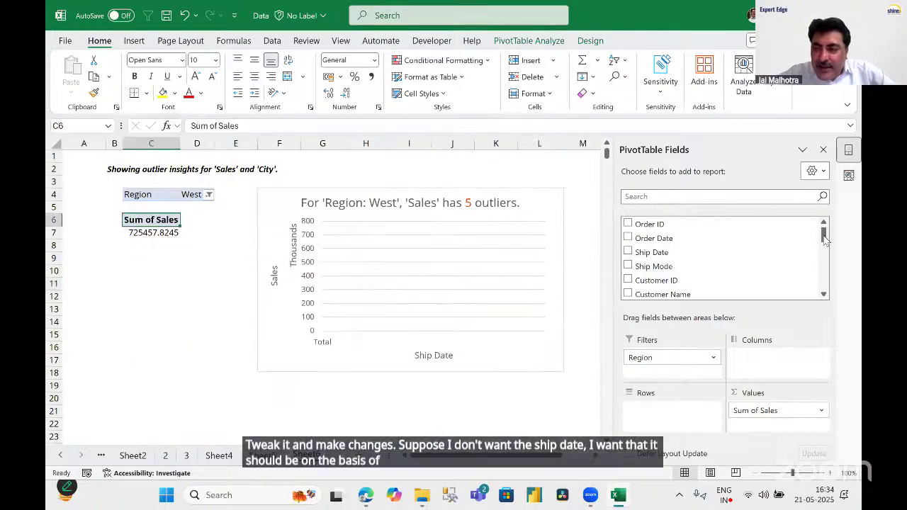
{"action": "scroll", "coordinate": [825, 245], "scroll_direction": "down", "scroll_amount": 2}
{"action": "left_click_drag", "start_coordinate": [647, 251], "coordinate": [682, 426]}
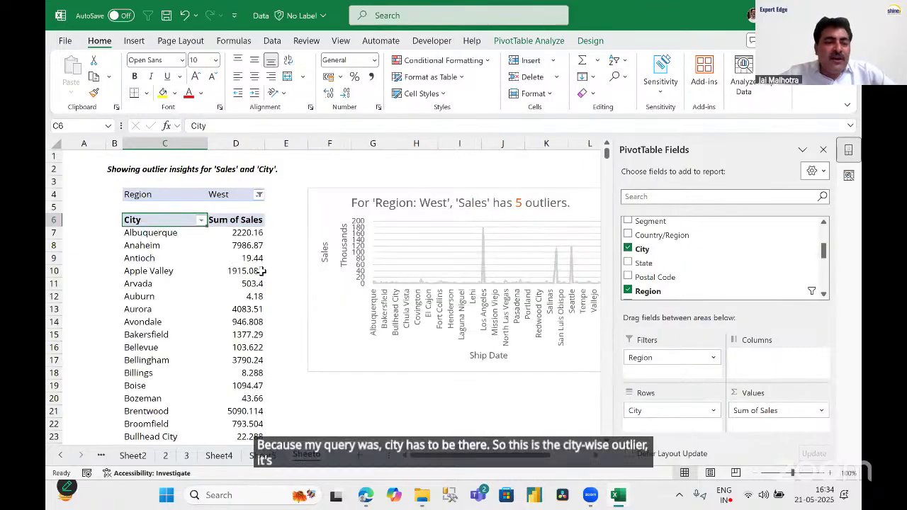
{"action": "scroll", "coordinate": [264, 270], "scroll_direction": "down", "scroll_amount": 11}
{"action": "scroll", "coordinate": [261, 272], "scroll_direction": "down", "scroll_amount": 5}
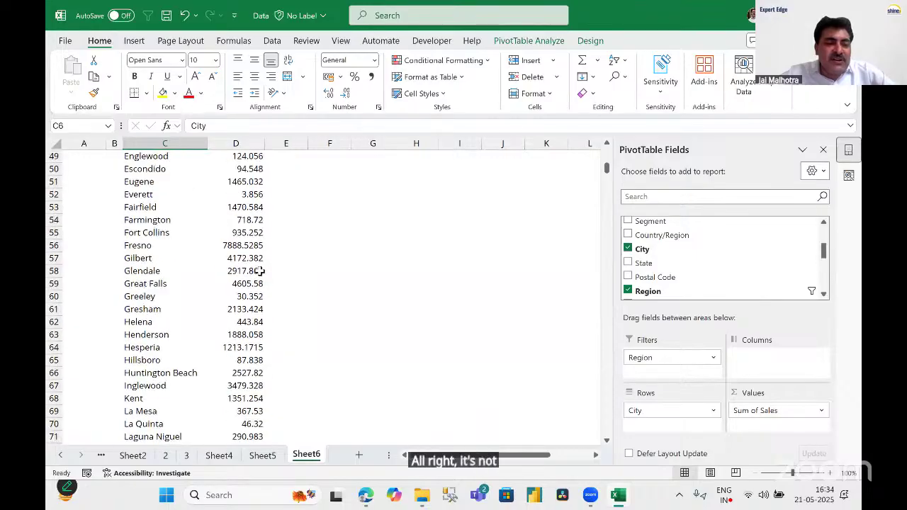
{"action": "scroll", "coordinate": [260, 271], "scroll_direction": "up", "scroll_amount": 7}
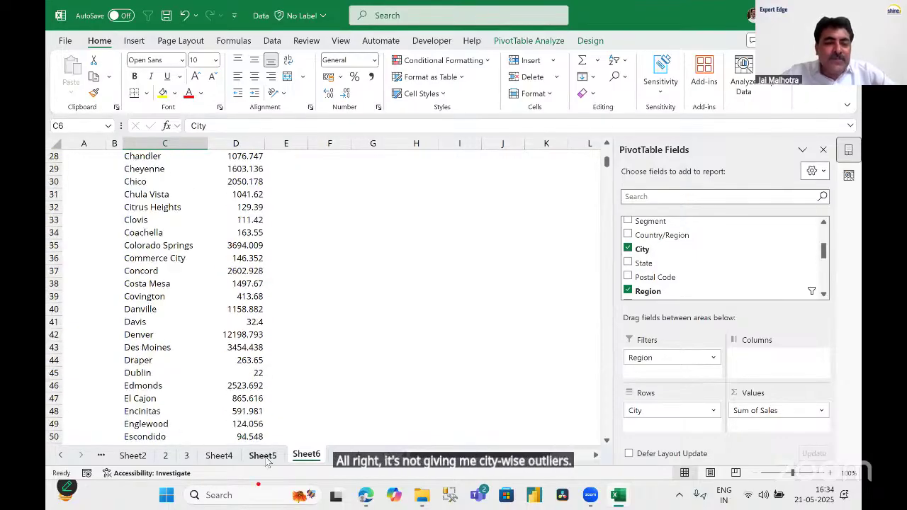
{"action": "left_click", "coordinate": [262, 455]}
Return through Sheet4 to the sheet 2 order data and select cells F11:F12.
{"action": "left_click", "coordinate": [224, 458]}
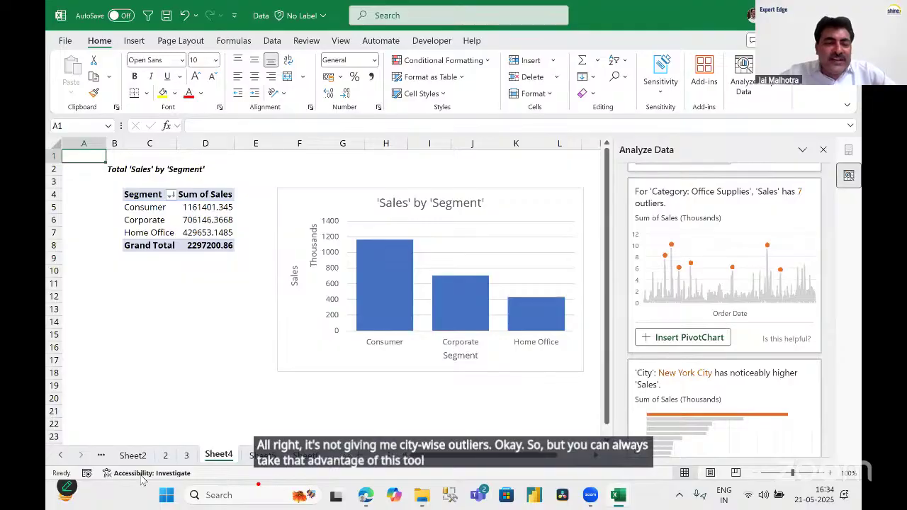
{"action": "left_click", "coordinate": [166, 456]}
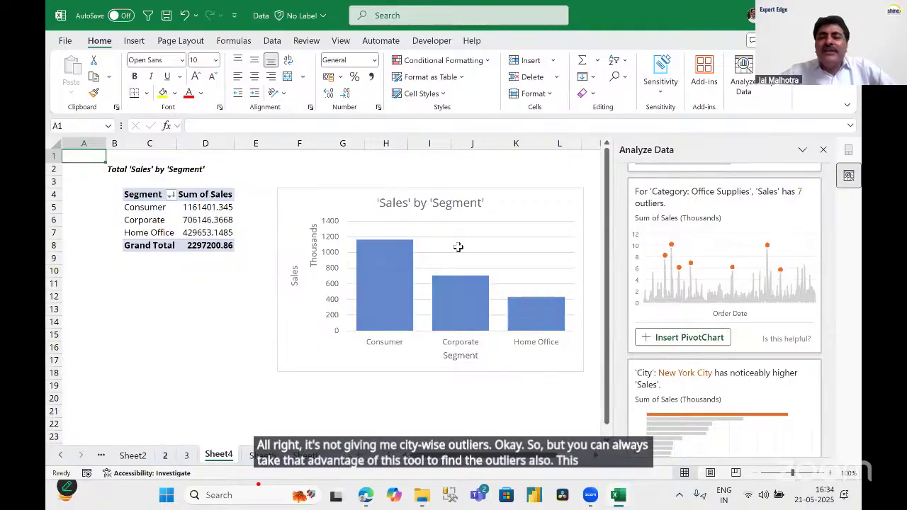
{"action": "left_click_drag", "start_coordinate": [423, 256], "coordinate": [423, 266]}
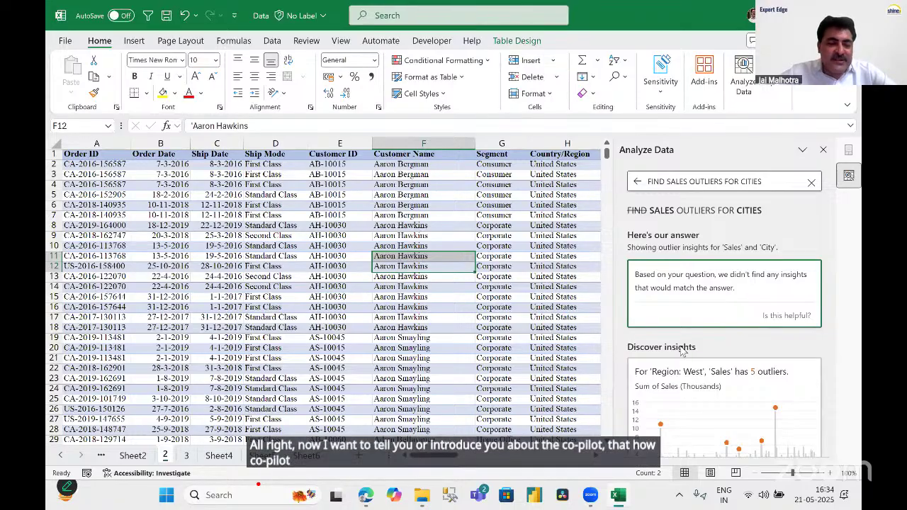
Switch to sheet 3, select the Envelopes cell D13, and close the Analyze Data pane.
{"action": "left_click", "coordinate": [186, 455]}
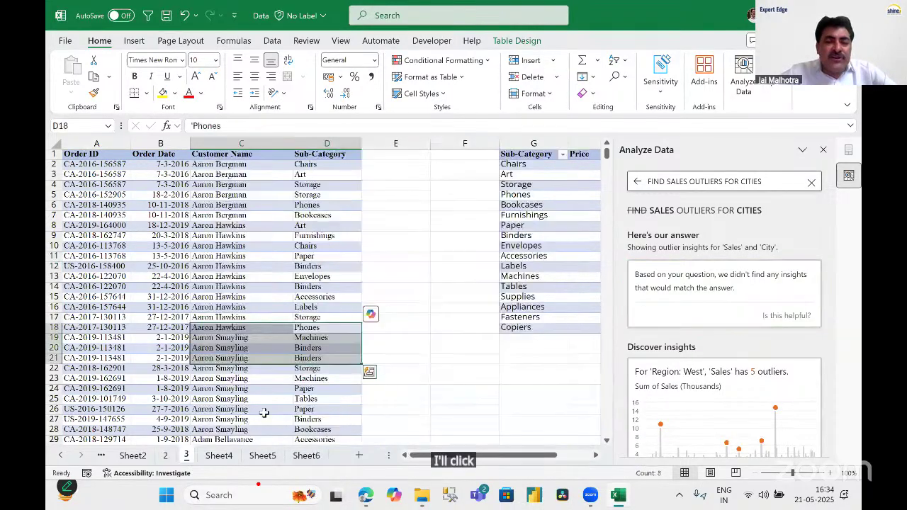
{"action": "left_click", "coordinate": [397, 287]}
{"action": "left_click", "coordinate": [316, 278]}
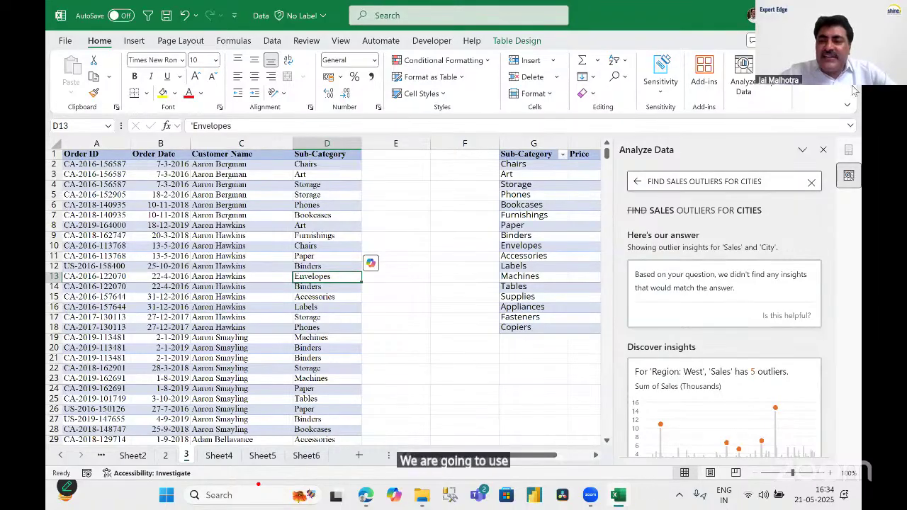
{"action": "left_click", "coordinate": [823, 150]}
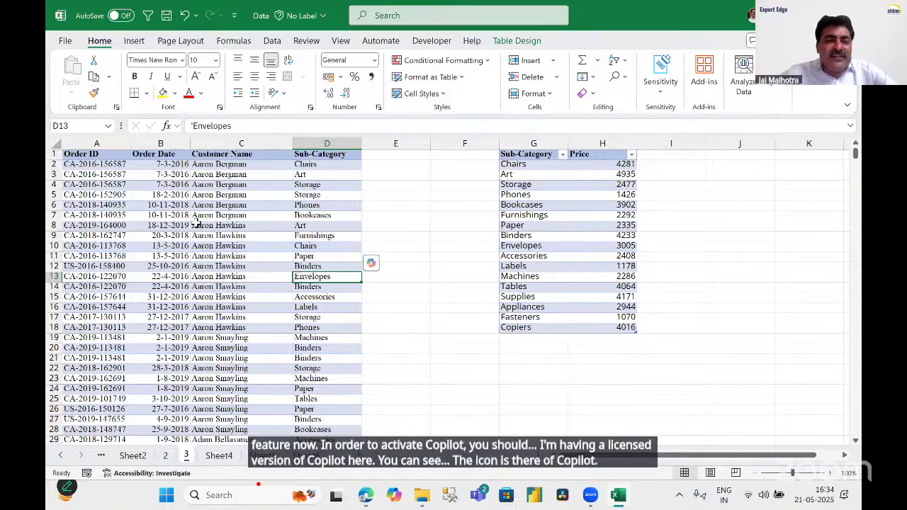
{"action": "left_click_drag", "start_coordinate": [97, 144], "coordinate": [327, 146]}
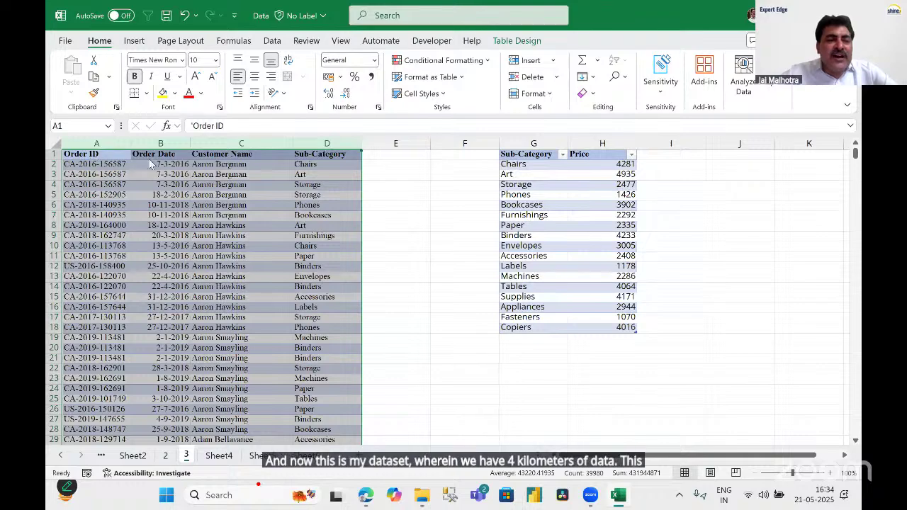
{"action": "left_click_drag", "start_coordinate": [99, 156], "coordinate": [161, 157]}
{"action": "left_click", "coordinate": [162, 157]}
{"action": "left_click", "coordinate": [234, 154]}
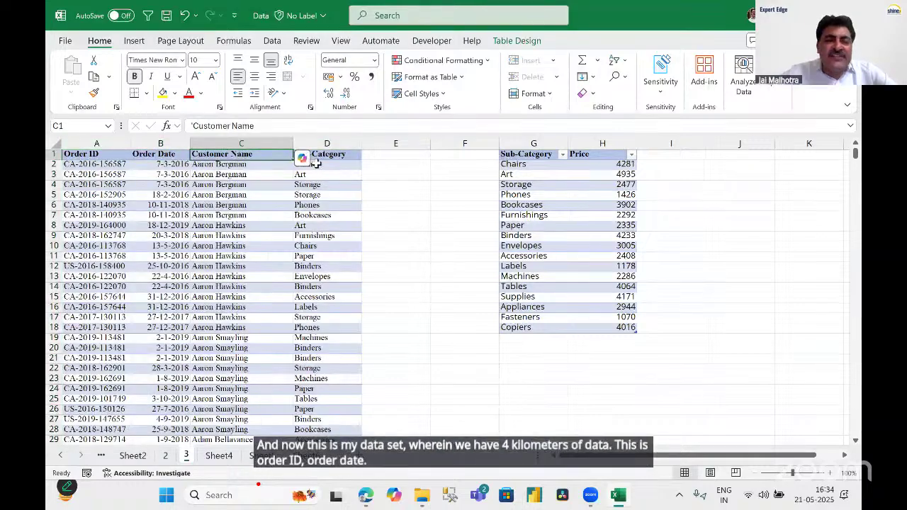
{"action": "left_click", "coordinate": [312, 155]}
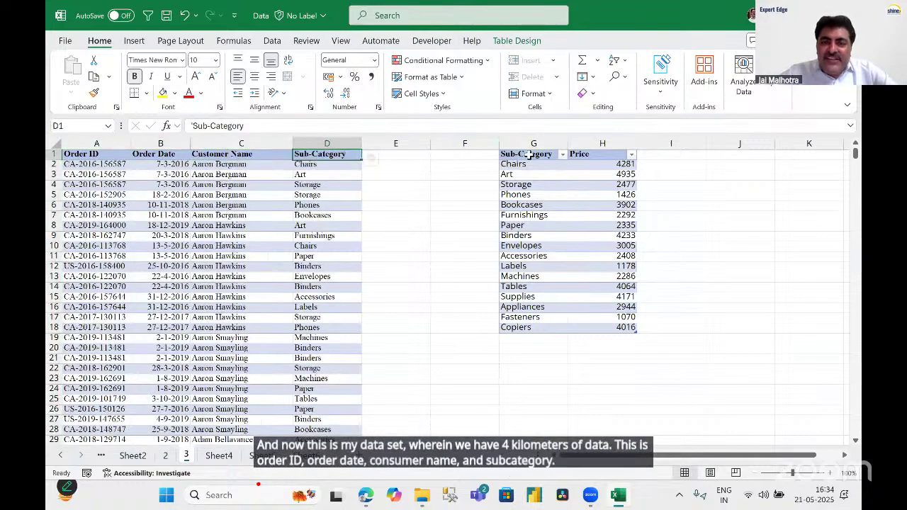
{"action": "left_click", "coordinate": [528, 155]}
{"action": "left_click", "coordinate": [611, 155]}
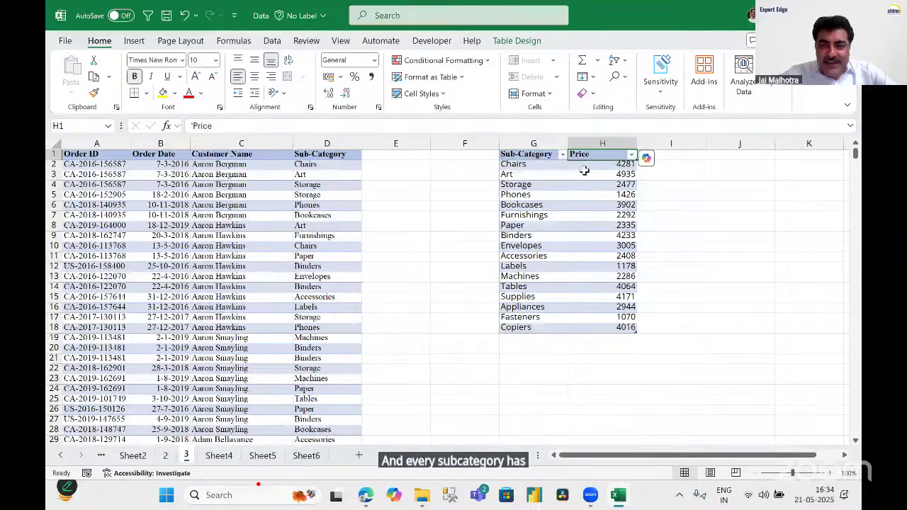
{"action": "left_click", "coordinate": [602, 174]}
{"action": "left_click_drag", "start_coordinate": [603, 175], "coordinate": [576, 267]}
{"action": "left_click", "coordinate": [506, 204]}
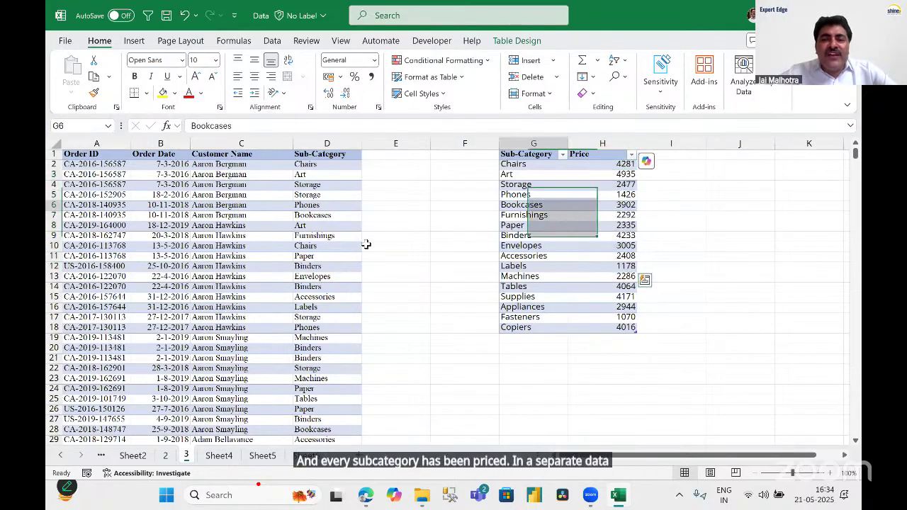
{"action": "left_click", "coordinate": [284, 246]}
{"action": "left_click", "coordinate": [563, 215]}
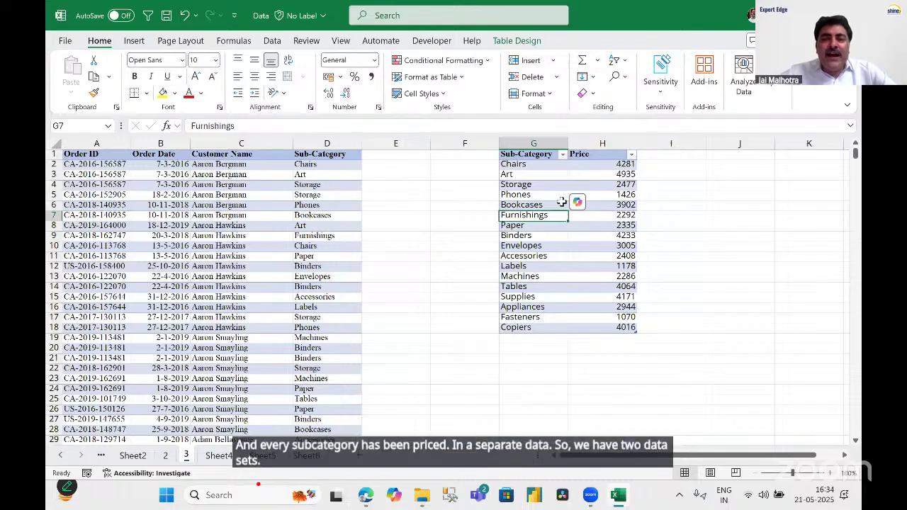
{"action": "left_click", "coordinate": [561, 204]}
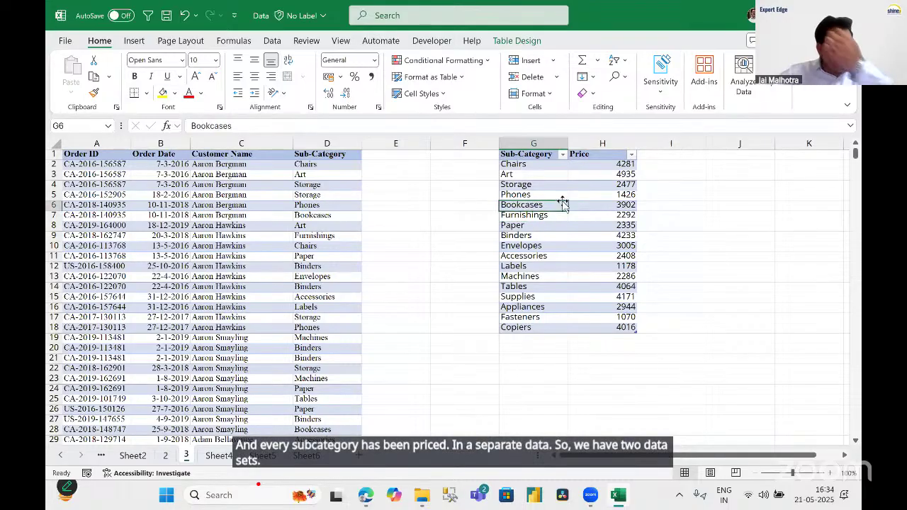
{"action": "left_click", "coordinate": [323, 163]}
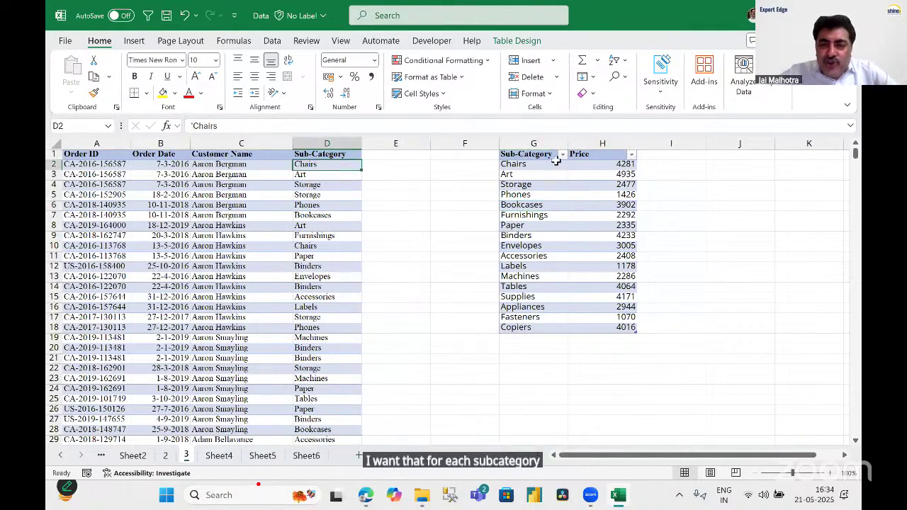
{"action": "left_click", "coordinate": [575, 164]}
{"action": "left_click", "coordinate": [407, 165]}
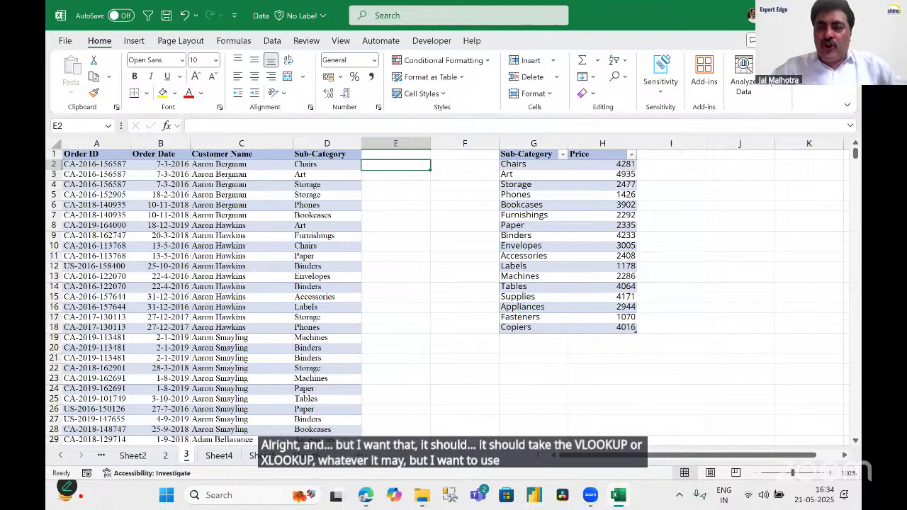
{"action": "left_click", "coordinate": [227, 265]}
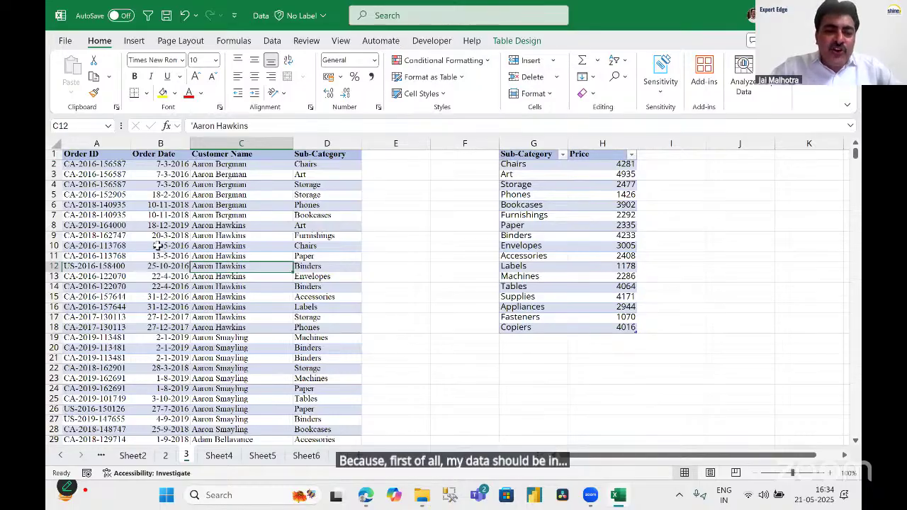
{"action": "left_click", "coordinate": [454, 206]}
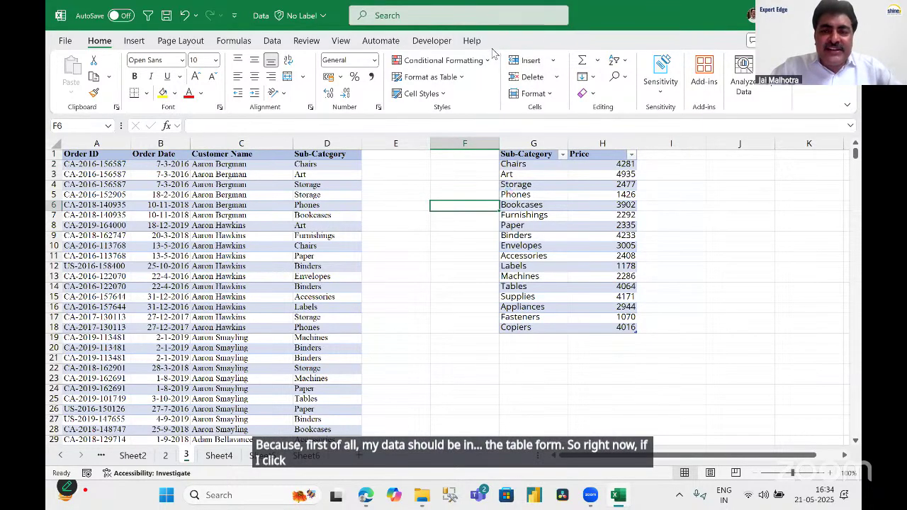
{"action": "left_click", "coordinate": [280, 196]}
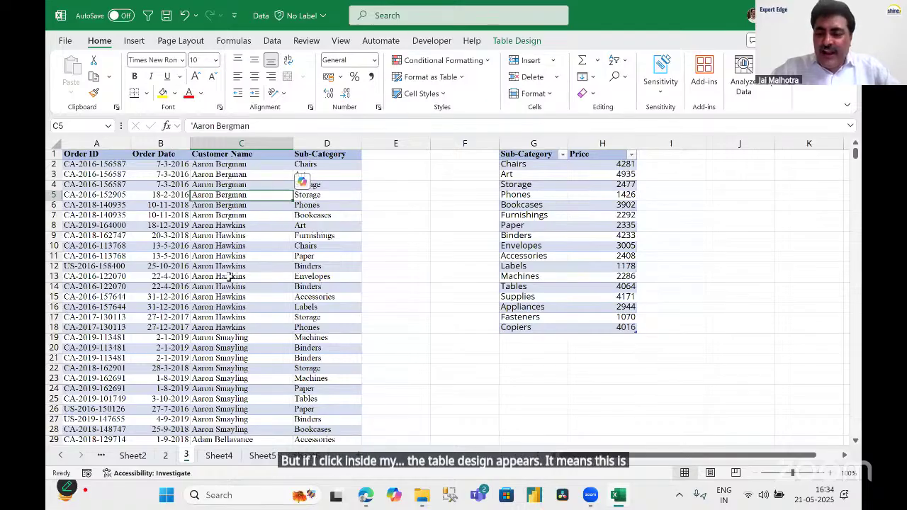
{"action": "left_click", "coordinate": [547, 213]}
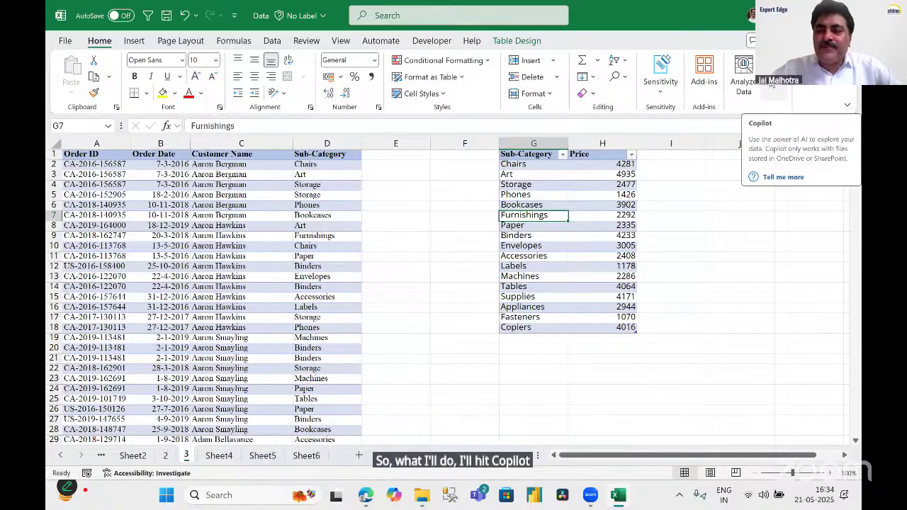
Open Copilot and turn on AutoSave by saving the workbook to OneDrive - Personal.
{"action": "left_click", "coordinate": [771, 83]}
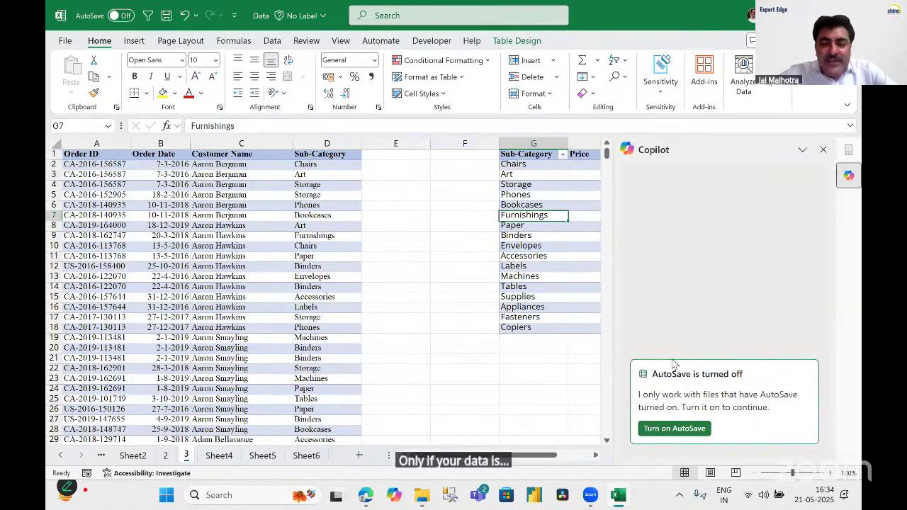
{"action": "left_click", "coordinate": [665, 432]}
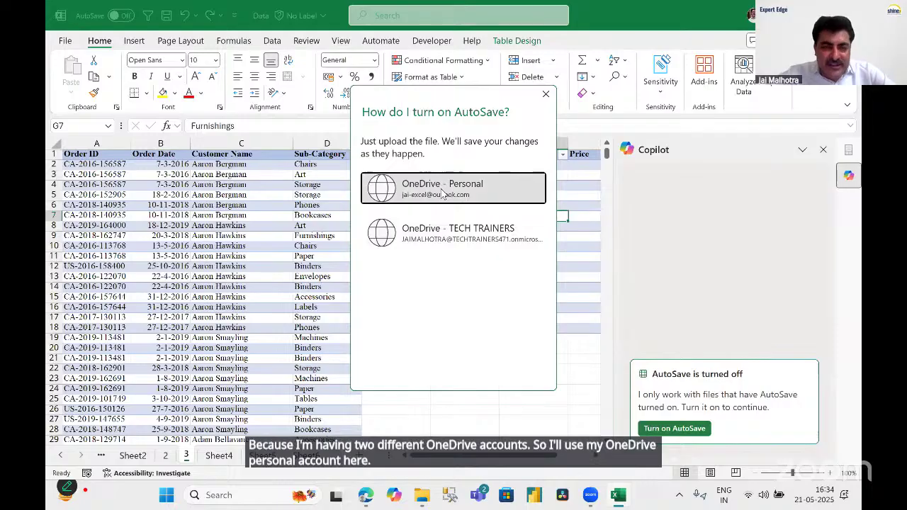
{"action": "left_click", "coordinate": [444, 190]}
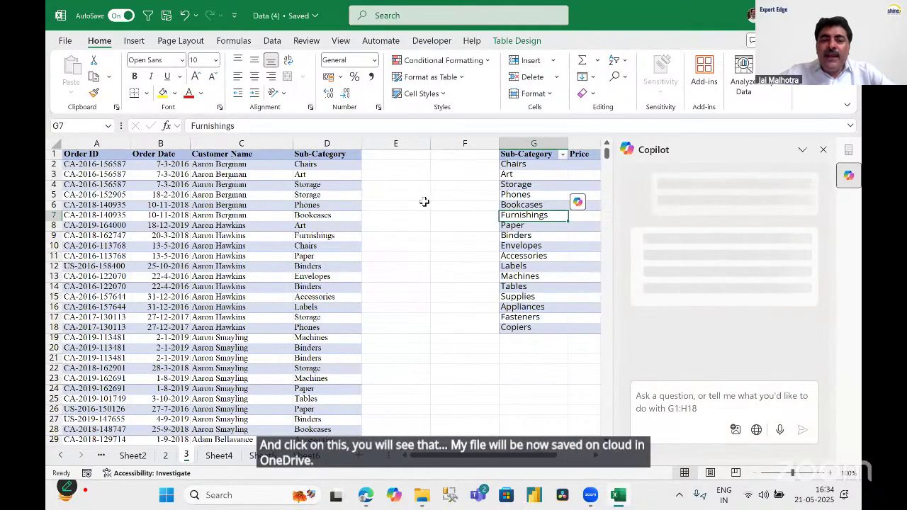
{"action": "left_click", "coordinate": [312, 182]}
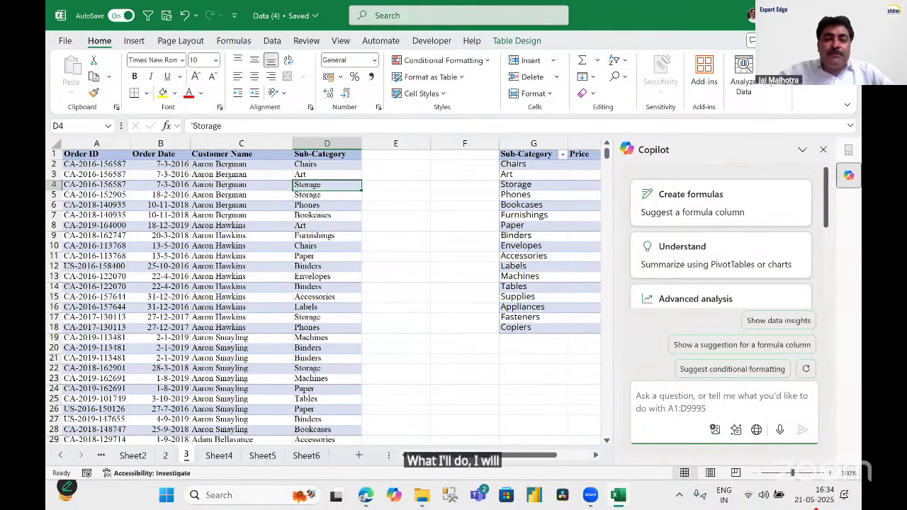
{"action": "left_click_drag", "start_coordinate": [331, 166], "coordinate": [324, 380]}
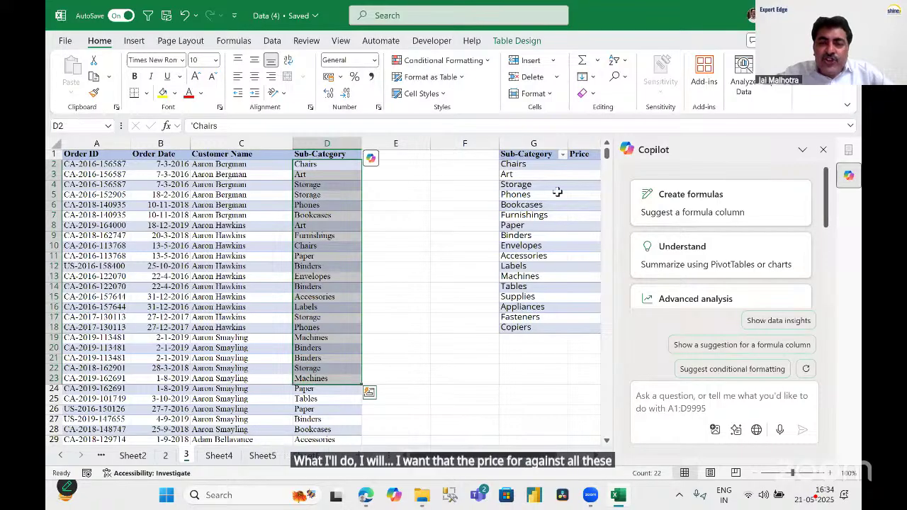
{"action": "left_click_drag", "start_coordinate": [532, 156], "coordinate": [535, 167]}
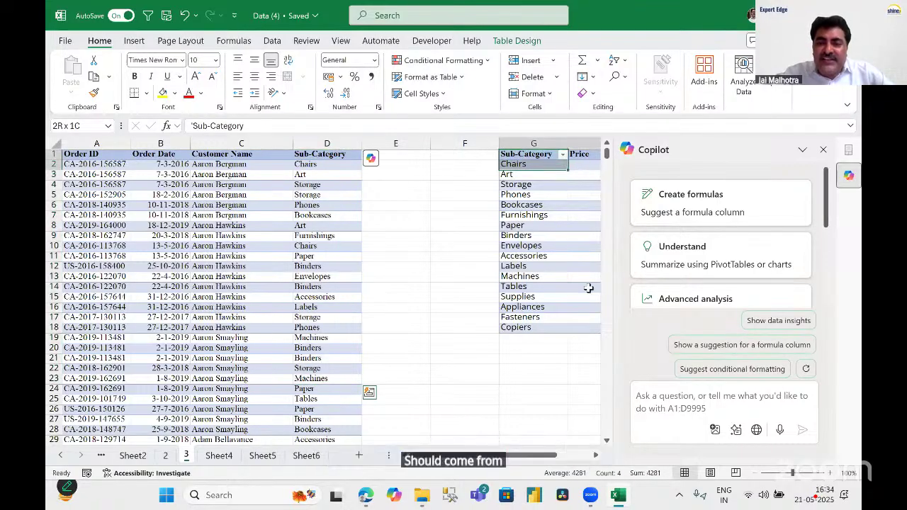
{"action": "key", "text": "ctrl+a"}
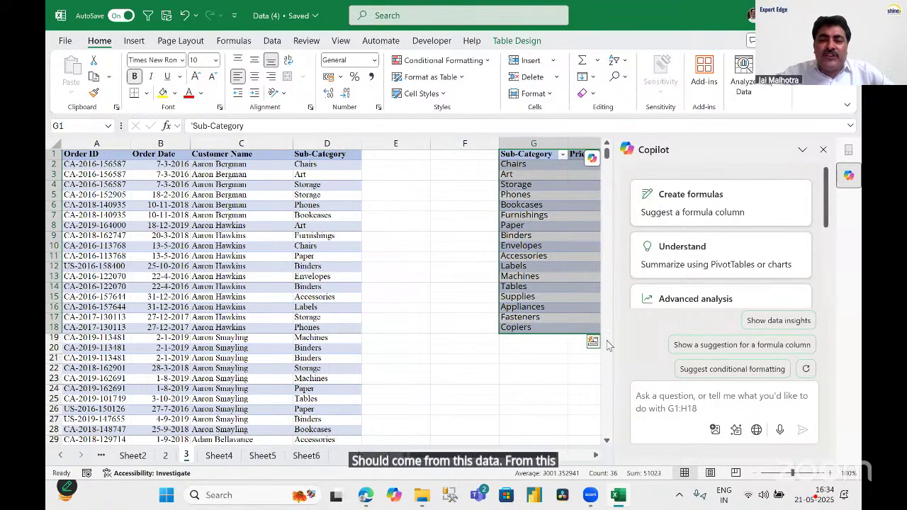
{"action": "left_click", "coordinate": [686, 408]}
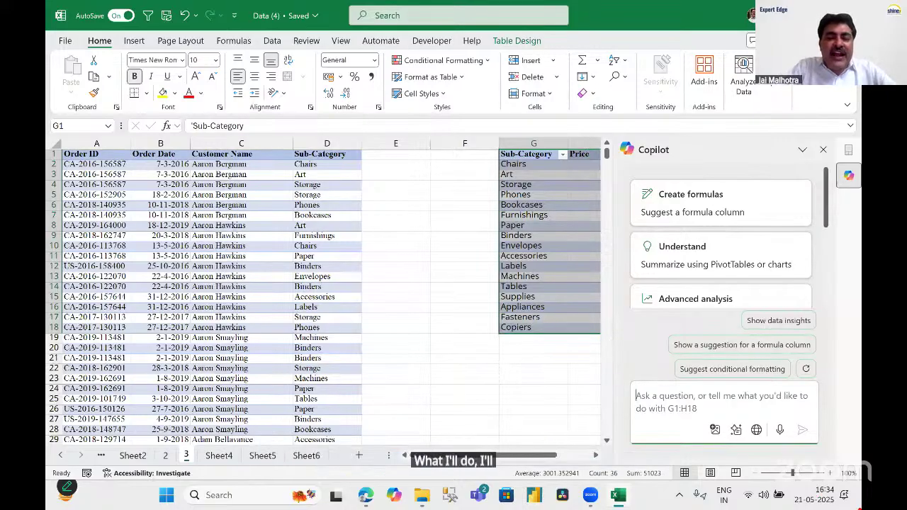
{"action": "key", "text": "alt+Tab"}
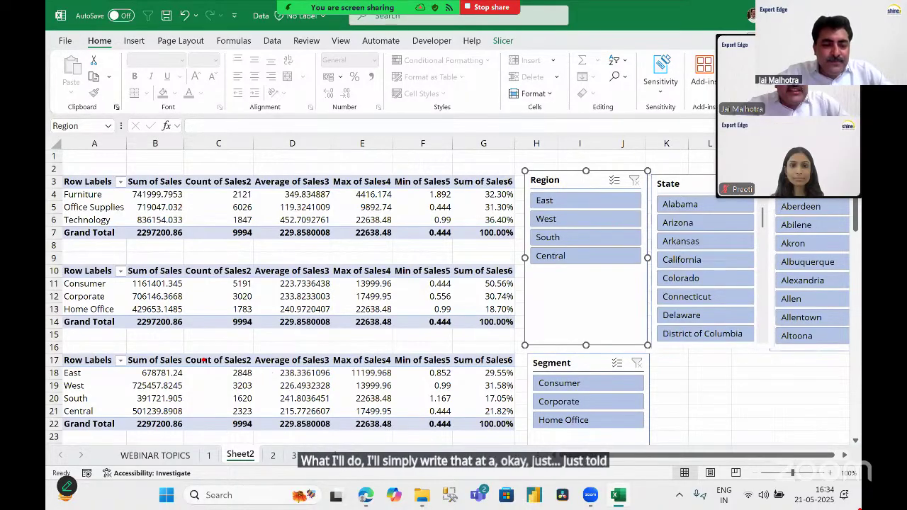
{"action": "key", "text": "alt+Tab"}
{"action": "left_click", "coordinate": [272, 460]}
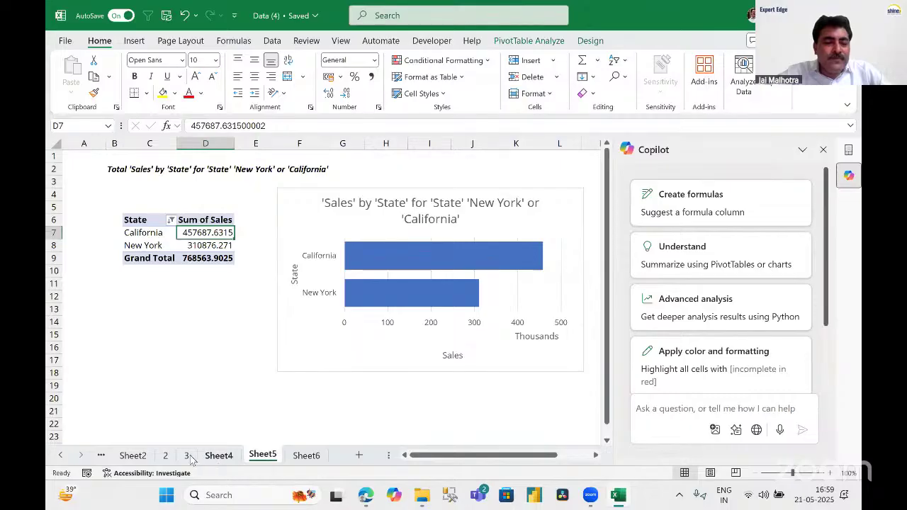
{"action": "left_click", "coordinate": [188, 456]}
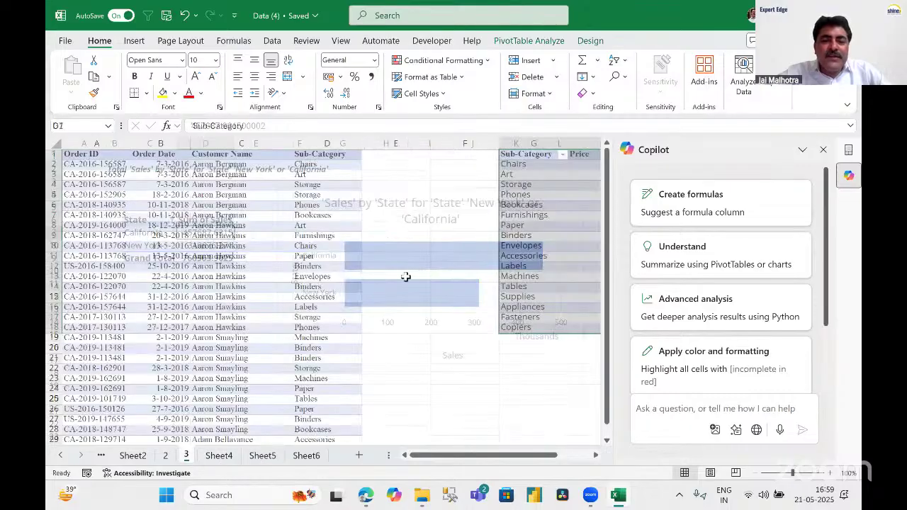
{"action": "left_click", "coordinate": [327, 164]}
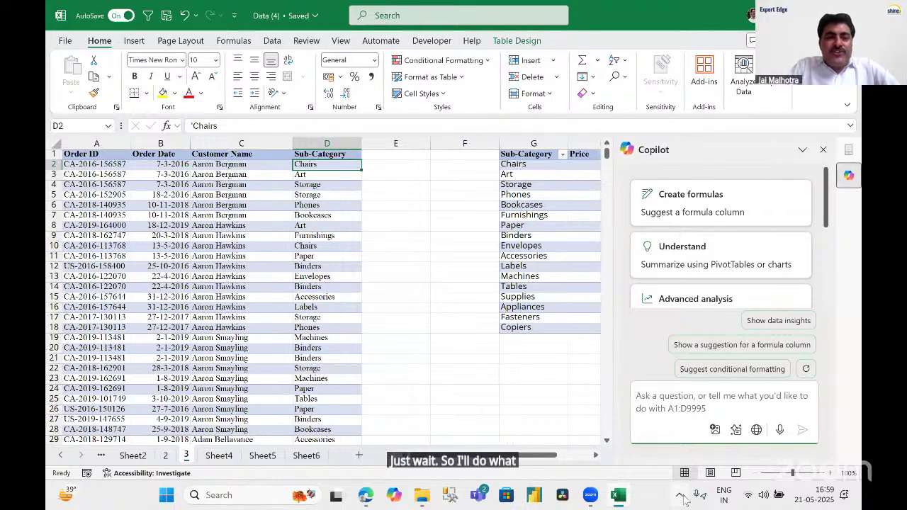
Send Copilot the prompt 'ADD A COLUMN AS PRICE OF SUB-CATEGORY'.
{"action": "type", "text": "ADD "}
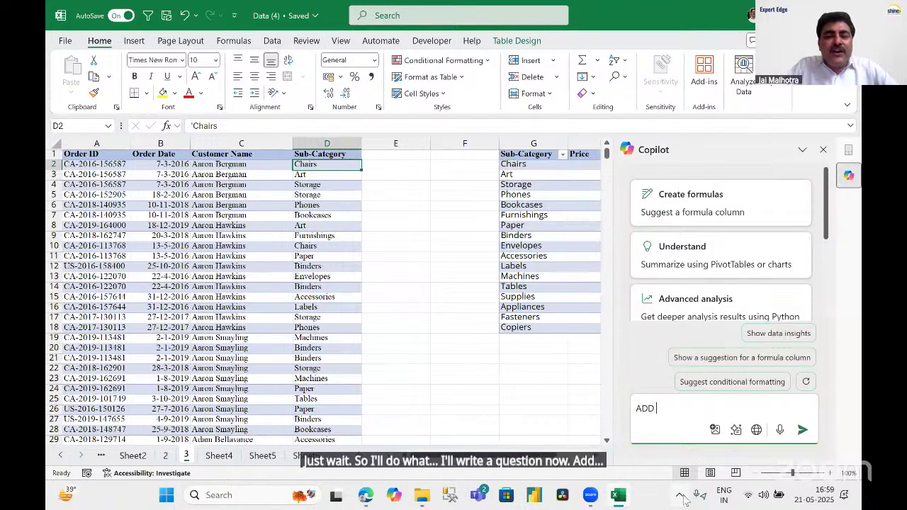
{"action": "type", "text": "A COLUMN"}
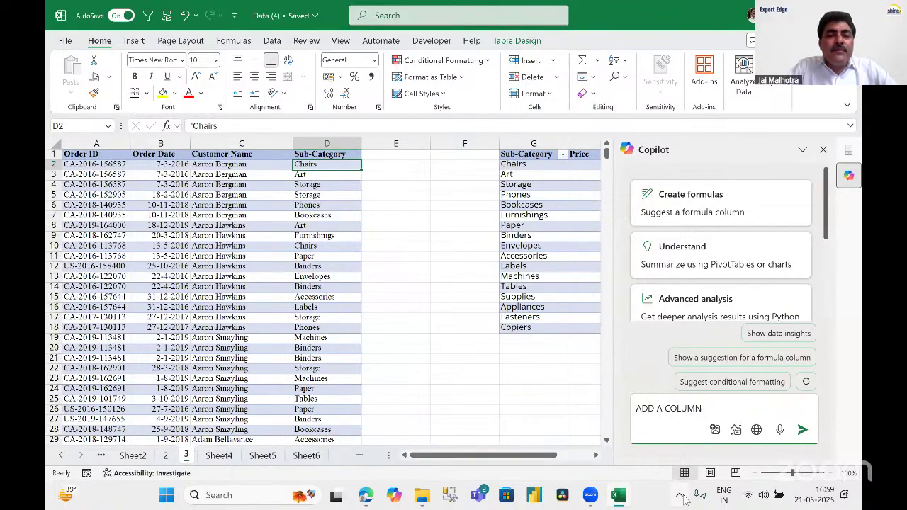
{"action": "type", "text": "AS PRICE "}
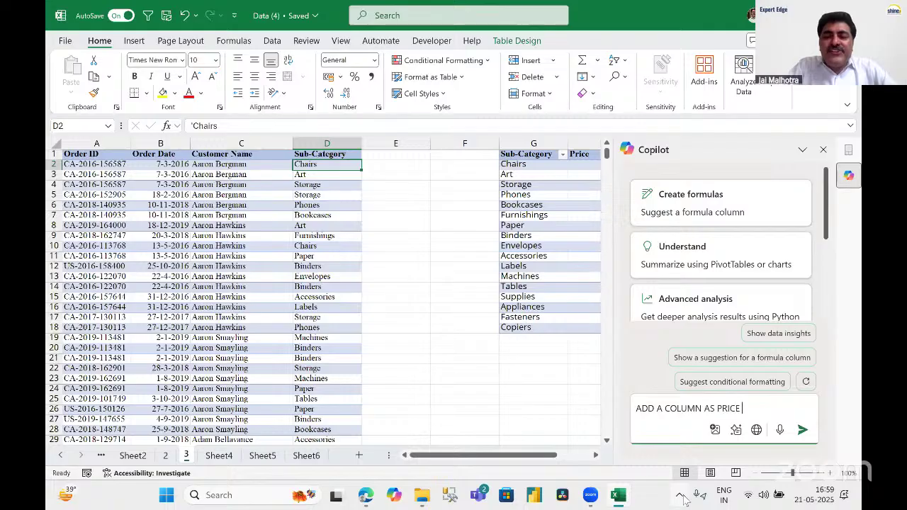
{"action": "type", "text": "OF SUB-"}
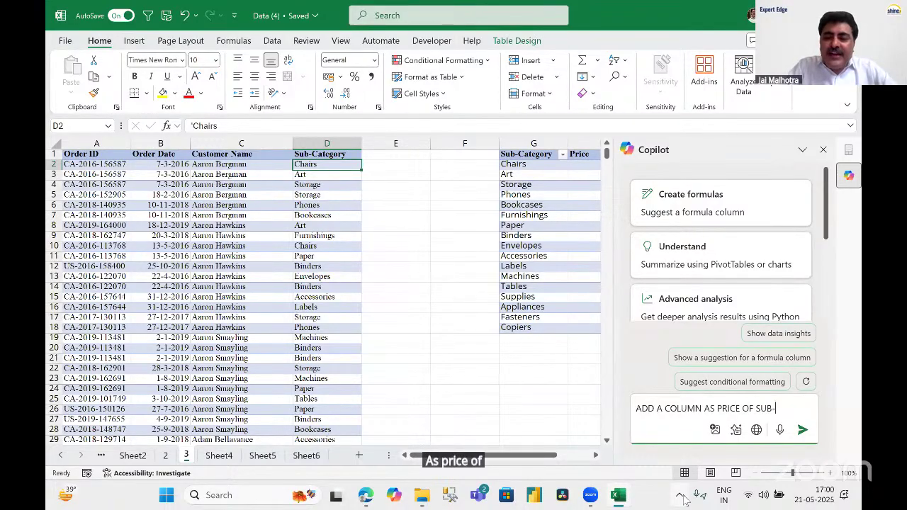
{"action": "type", "text": "CATEGORY"}
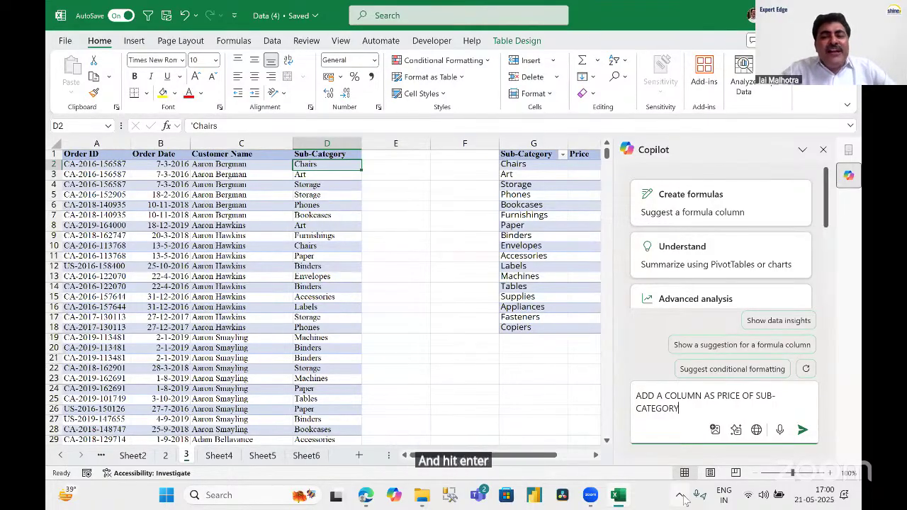
{"action": "key", "text": "Return"}
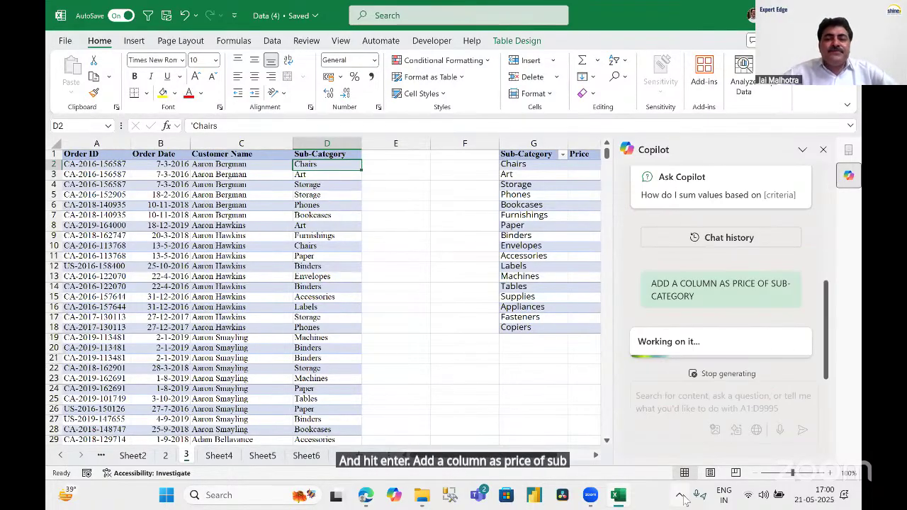
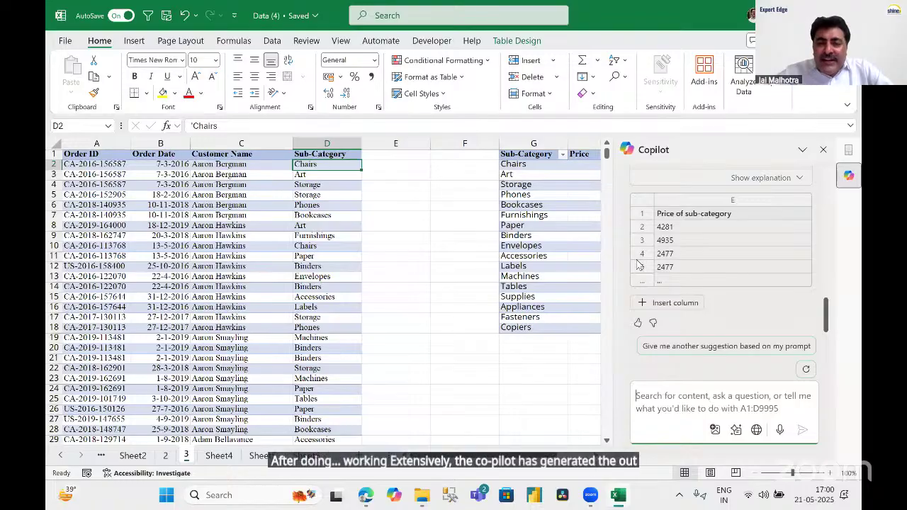
Insert Copilot's suggested XLOOKUP 'Price of sub-category' column as column E.
{"action": "mouse_move", "coordinate": [660, 307]}
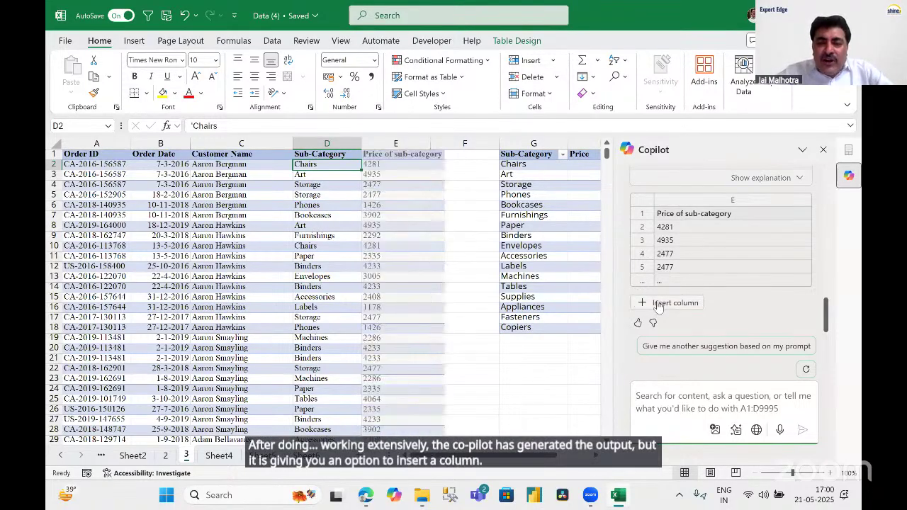
{"action": "scroll", "coordinate": [787, 227], "scroll_direction": "up", "scroll_amount": 3}
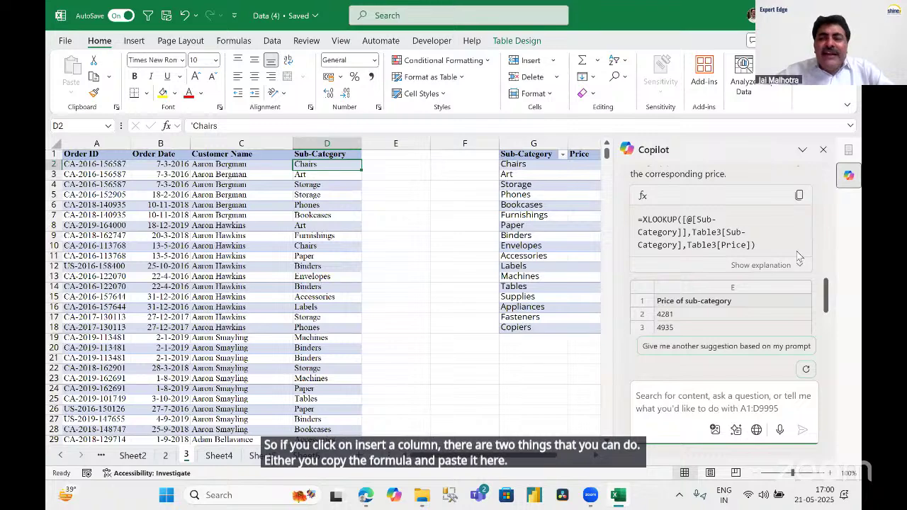
{"action": "scroll", "coordinate": [828, 303], "scroll_direction": "down", "scroll_amount": 3}
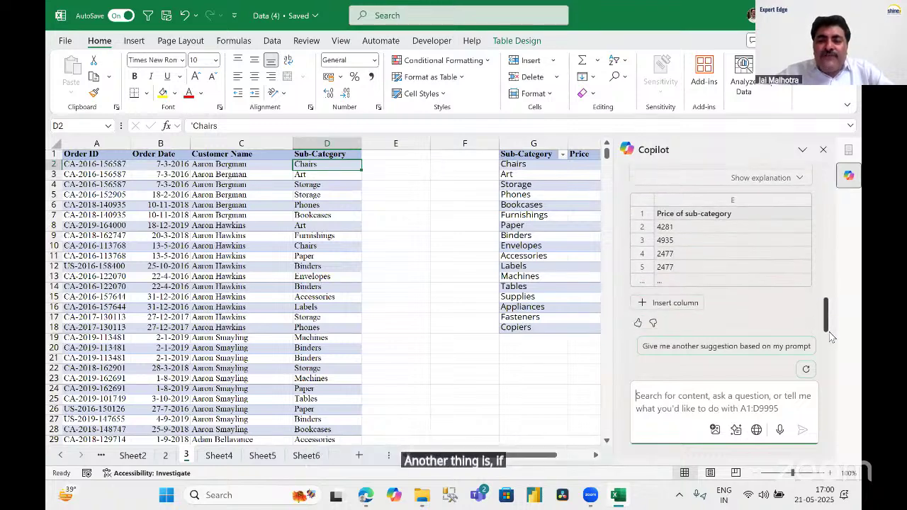
{"action": "left_click", "coordinate": [669, 306]}
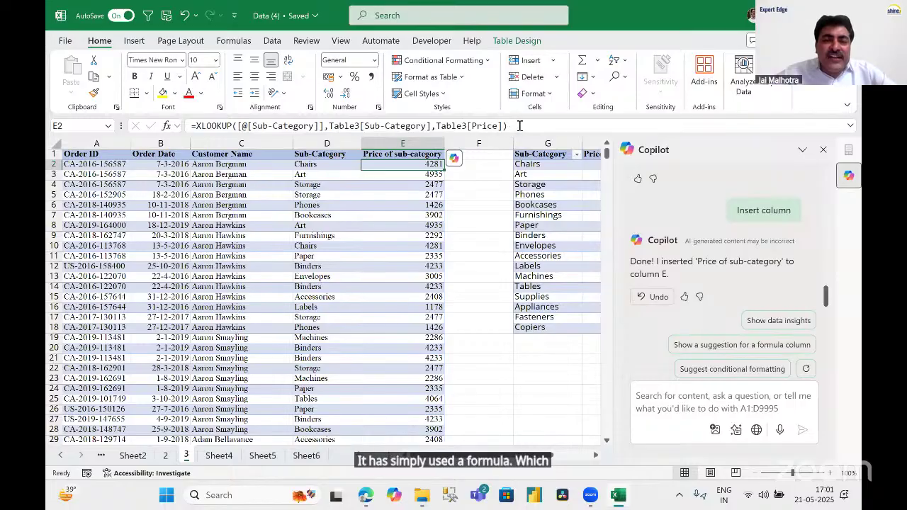
Inspect E2's XLOOKUP formula without changing it, then close the Copilot pane.
{"action": "left_click_drag", "start_coordinate": [509, 127], "coordinate": [190, 126]}
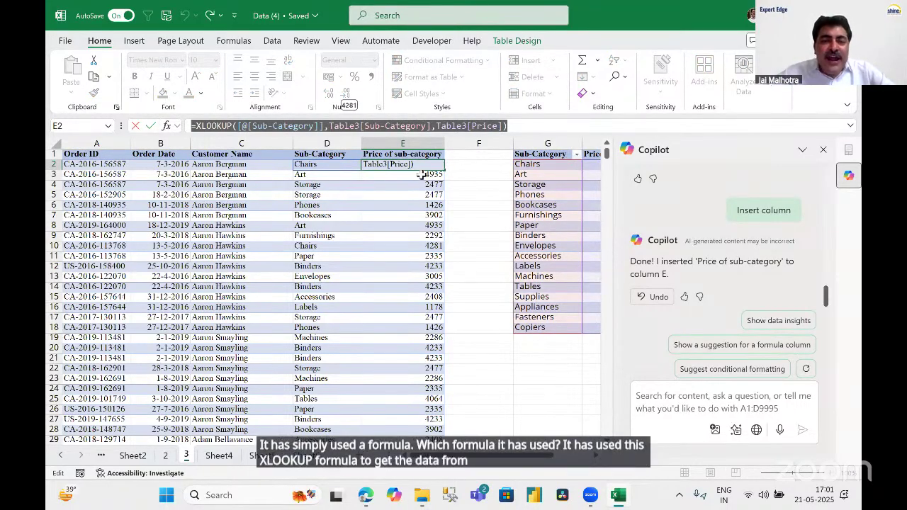
{"action": "key", "text": "Escape"}
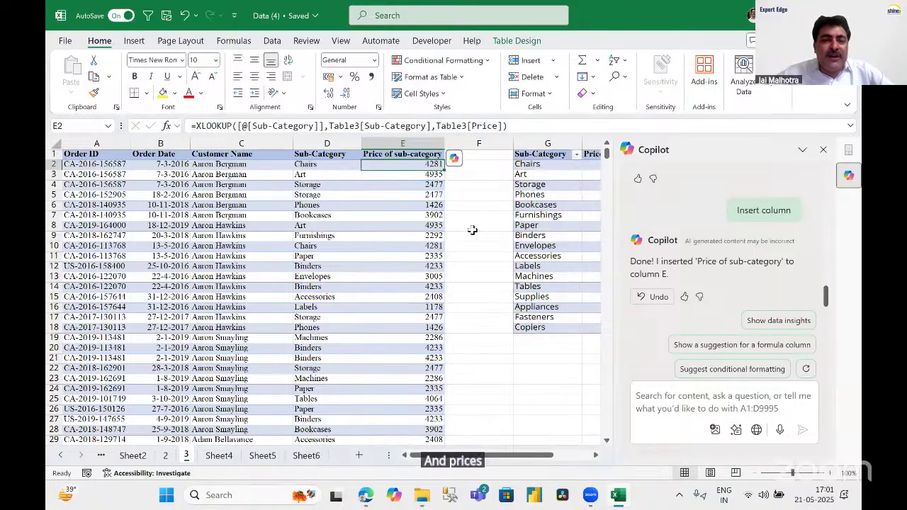
{"action": "left_click", "coordinate": [823, 150]}
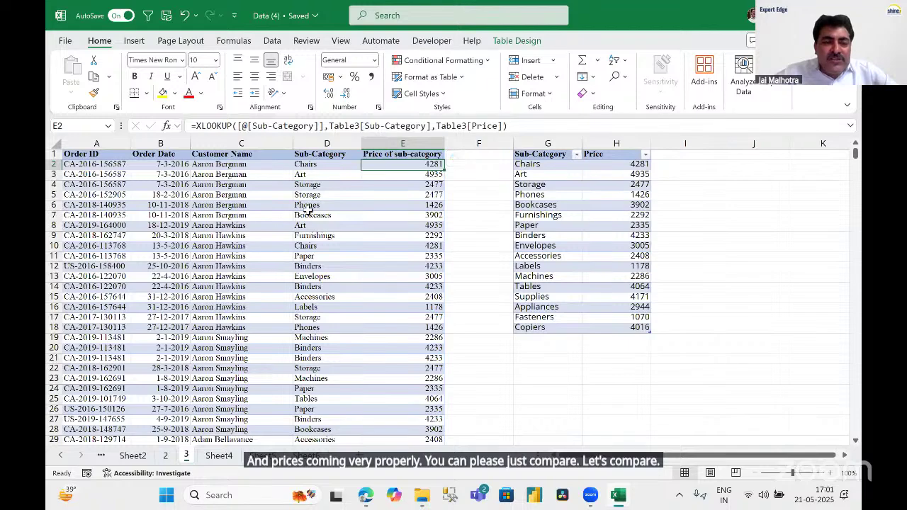
Check looked-up prices against the price table: Phones 1426 and Binders 4233.
{"action": "left_click", "coordinate": [308, 205]}
{"action": "left_click", "coordinate": [432, 205]}
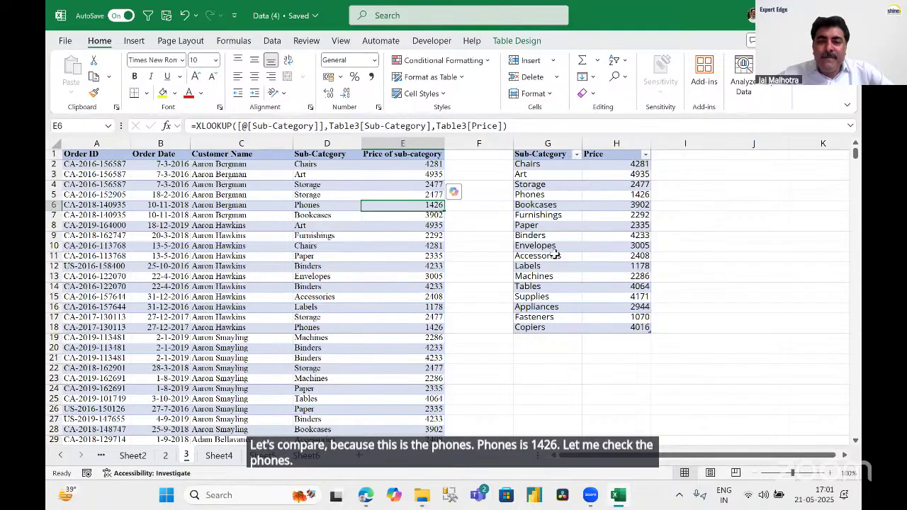
{"action": "left_click", "coordinate": [639, 194]}
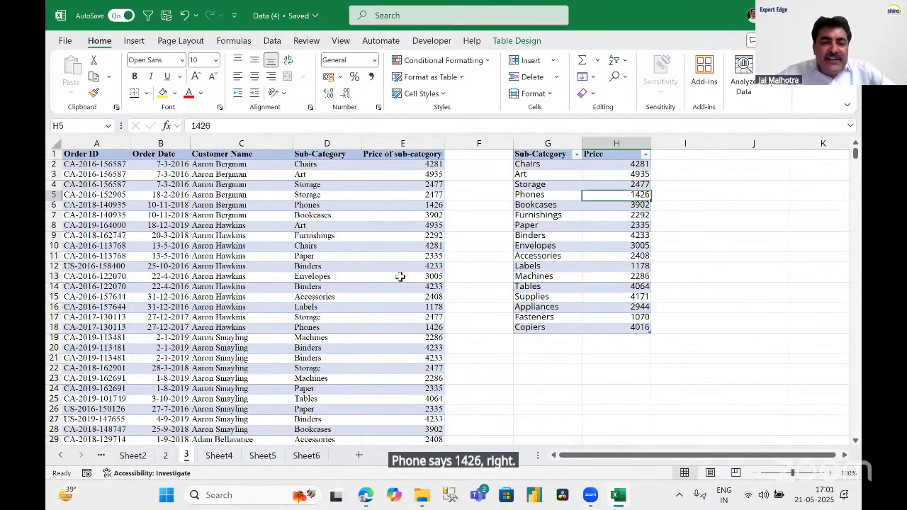
{"action": "left_click", "coordinate": [333, 266]}
{"action": "key", "text": "Right"}
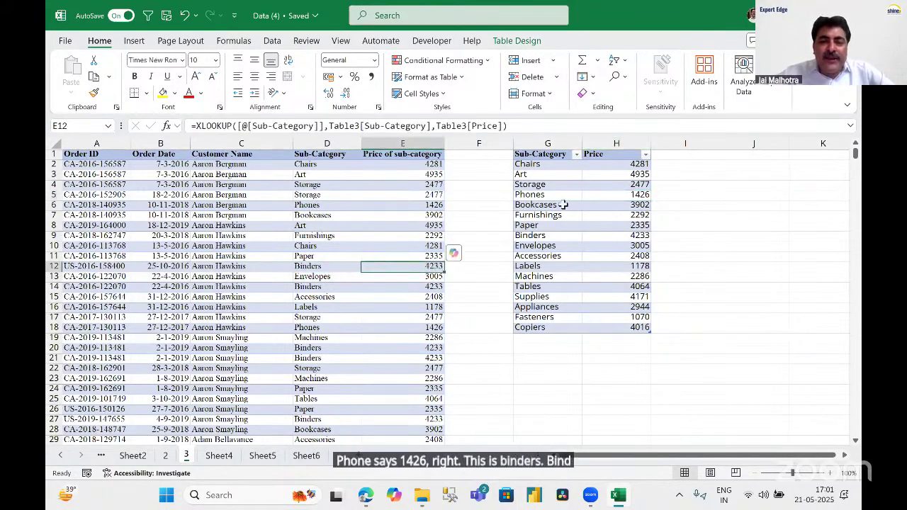
{"action": "left_click", "coordinate": [641, 235]}
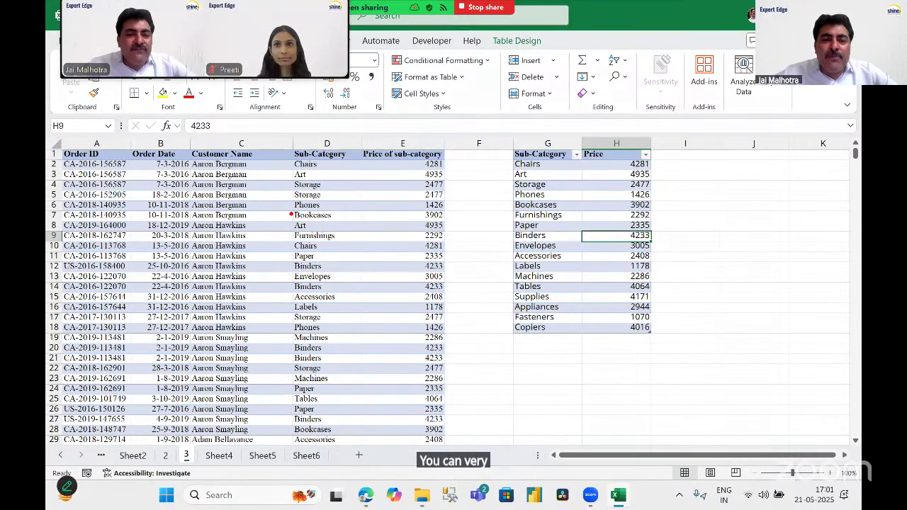
Compare the Bookcases 3902 row with the price table, then reopen Copilot from the Home ribbon.
{"action": "left_click_drag", "start_coordinate": [291, 210], "coordinate": [452, 225]}
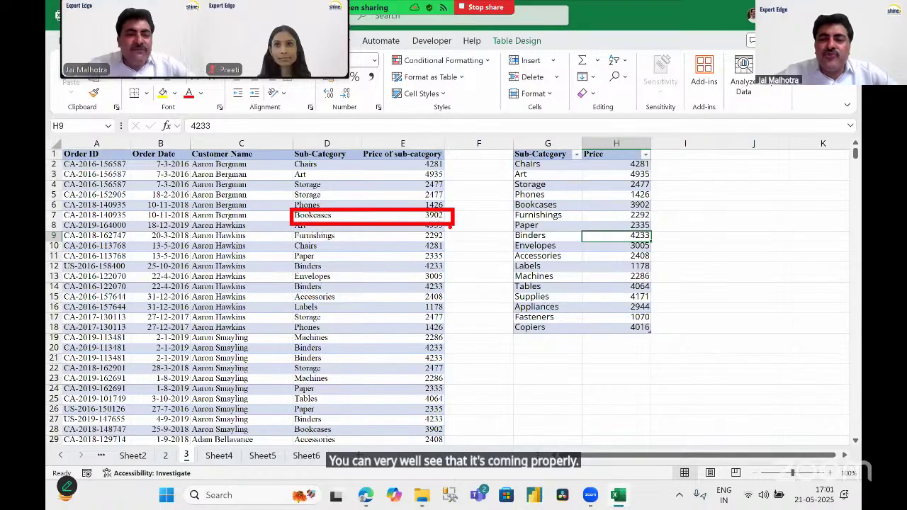
{"action": "mouse_move", "coordinate": [498, 197]}
{"action": "left_mouse_down"}
{"action": "mouse_move", "coordinate": [601, 218]}
{"action": "mouse_move", "coordinate": [679, 212]}
{"action": "left_mouse_up"}
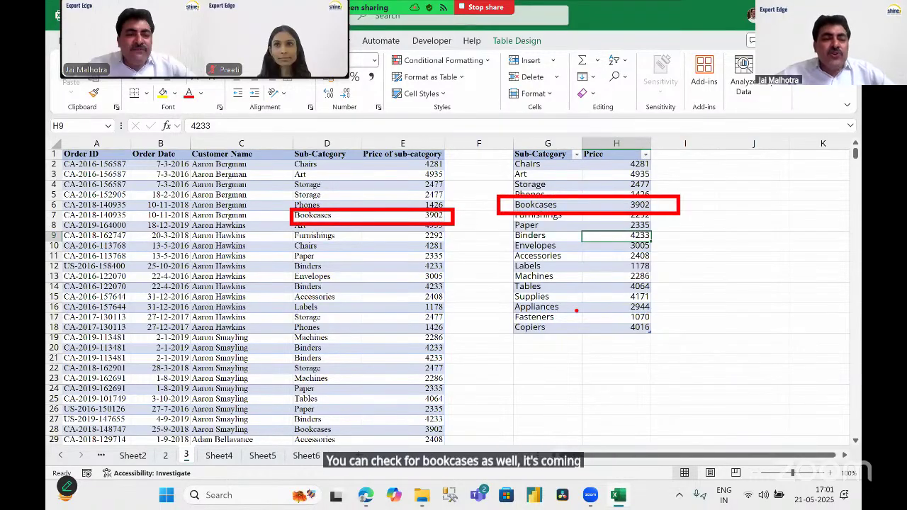
{"action": "key", "text": "Escape"}
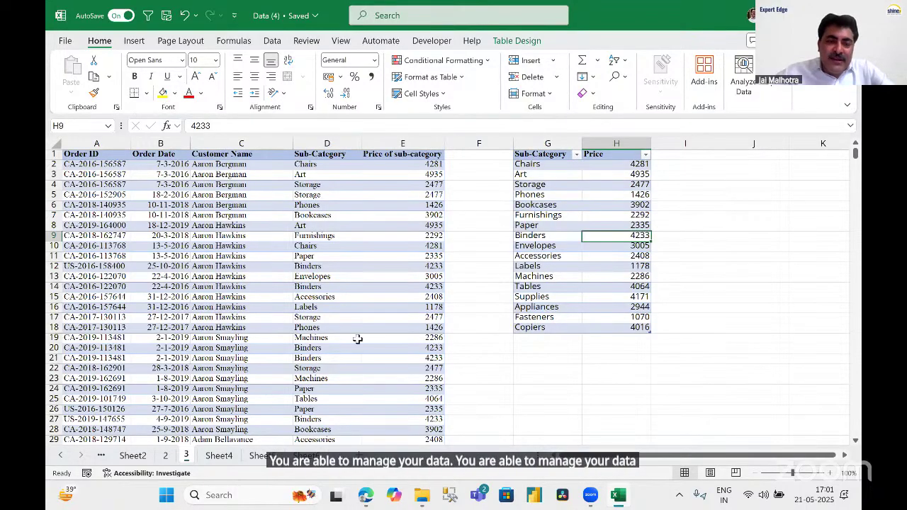
{"action": "left_click", "coordinate": [350, 308]}
{"action": "left_click", "coordinate": [760, 84]}
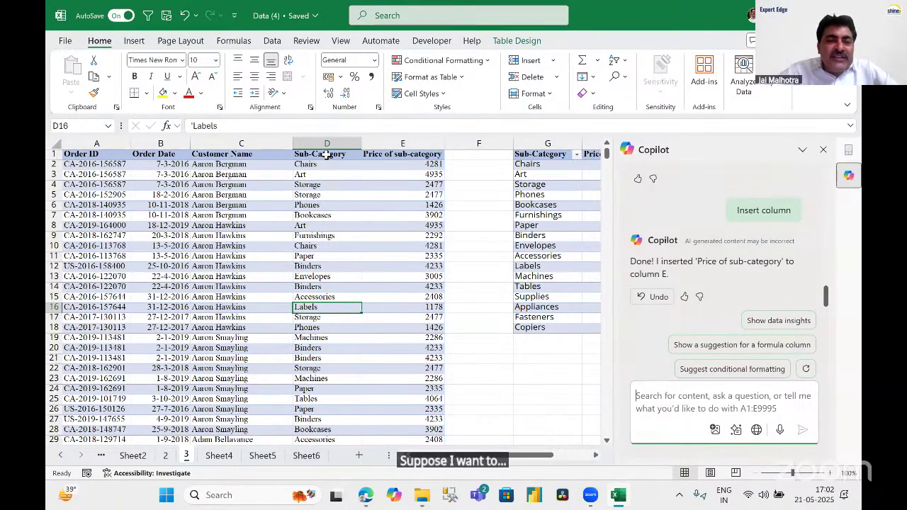
With Storage cell D5 selected, ask Copilot to 'Highlight sub-category column where value is Storage'.
{"action": "left_click_drag", "start_coordinate": [325, 155], "coordinate": [324, 265]}
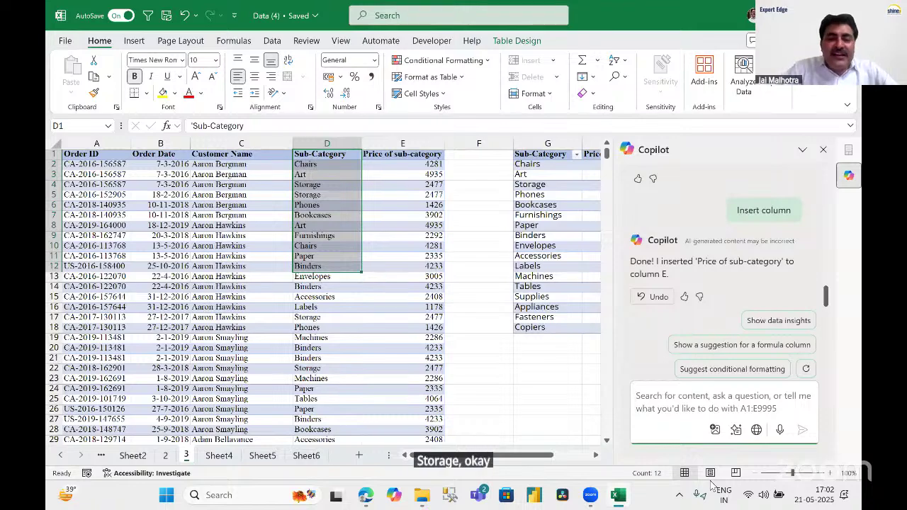
{"action": "left_click", "coordinate": [336, 193]}
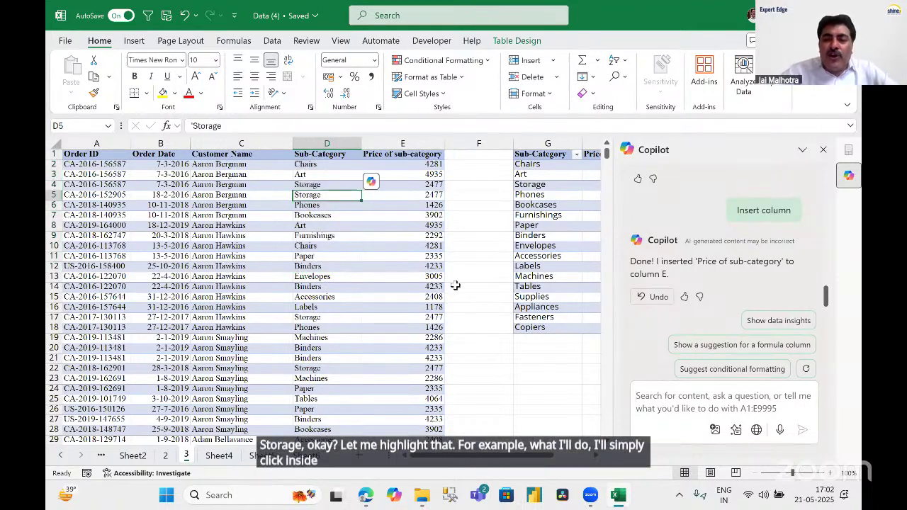
{"action": "left_click", "coordinate": [671, 395]}
{"action": "type", "text": "HIGHL"}
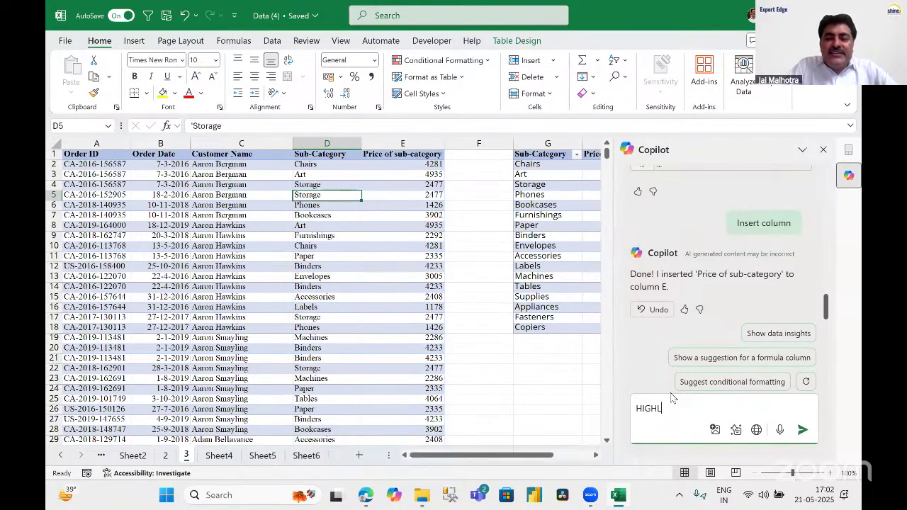
{"action": "type", "text": "IHGT"}
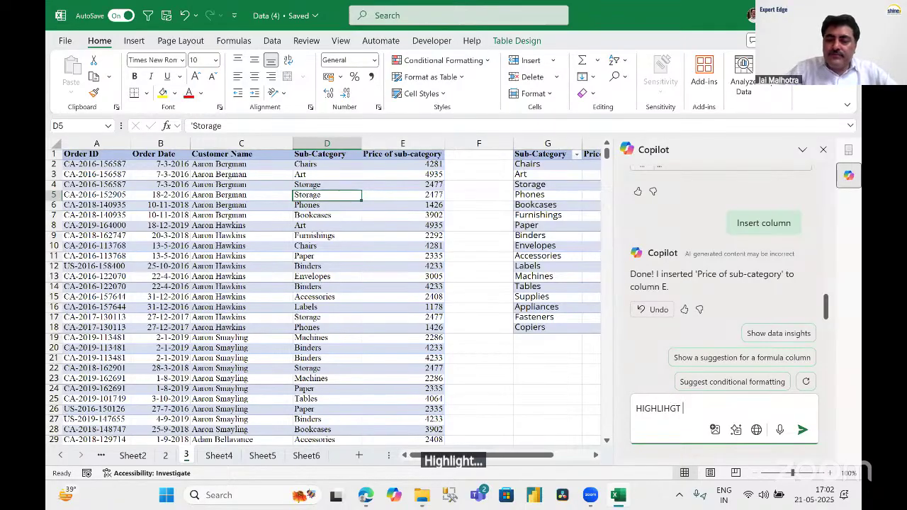
{"action": "key", "text": "BackSpace"}
{"action": "key", "text": "BackSpace"}
{"action": "key", "text": "BackSpace"}
{"action": "key", "text": "BackSpace"}
{"action": "type", "text": "G"}
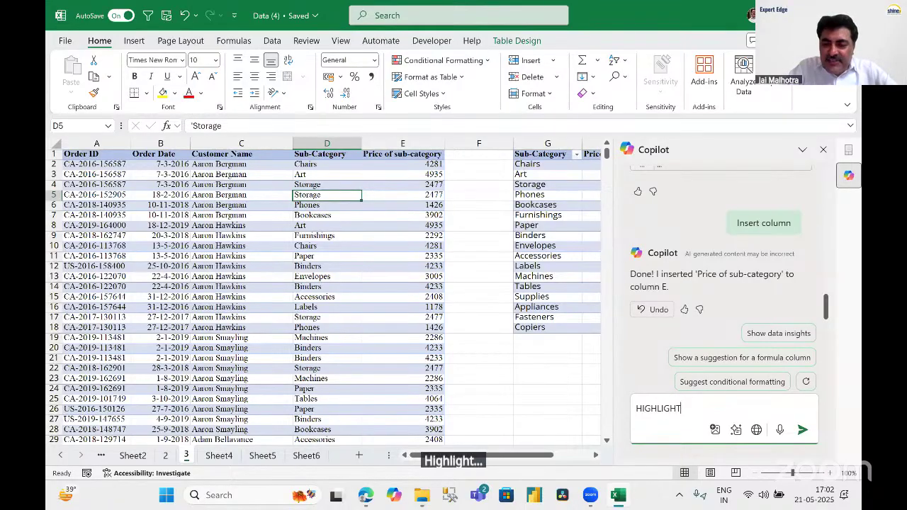
{"action": "type", "text": "HT SUB"}
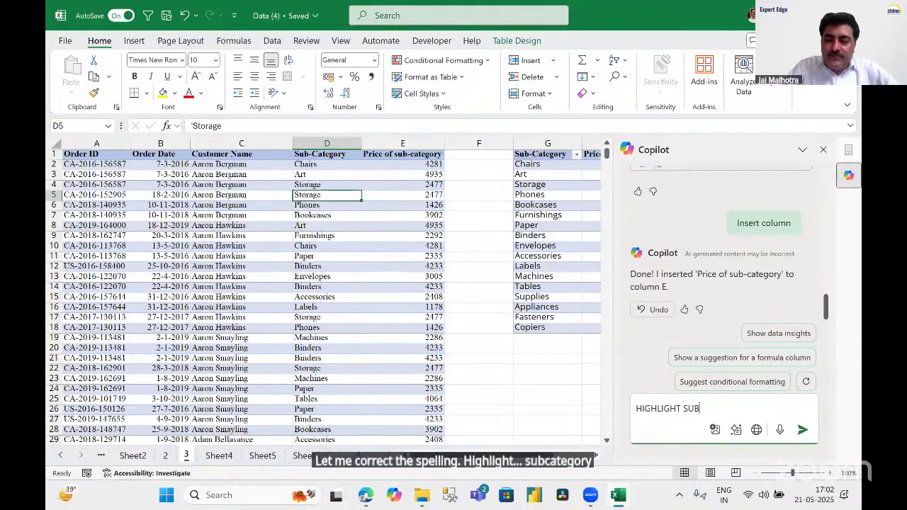
{"action": "type", "text": "-CAT"}
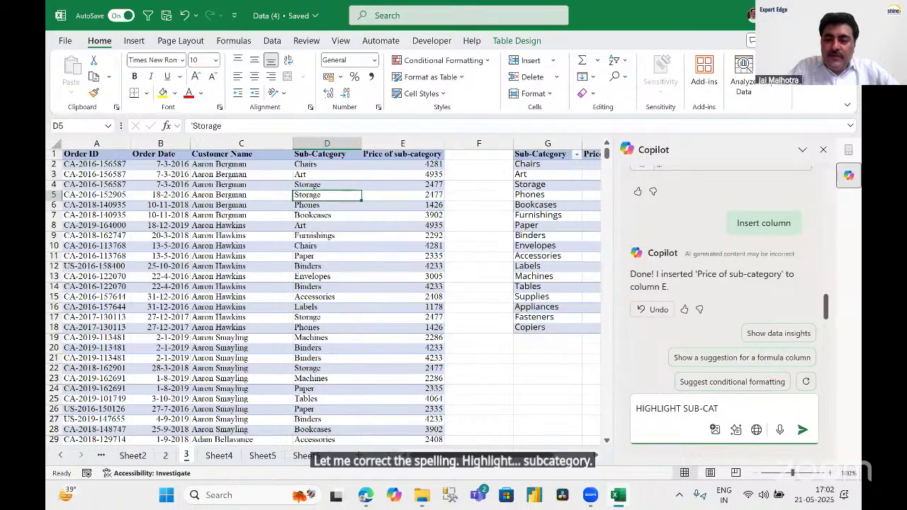
{"action": "key", "text": "BackSpace"}
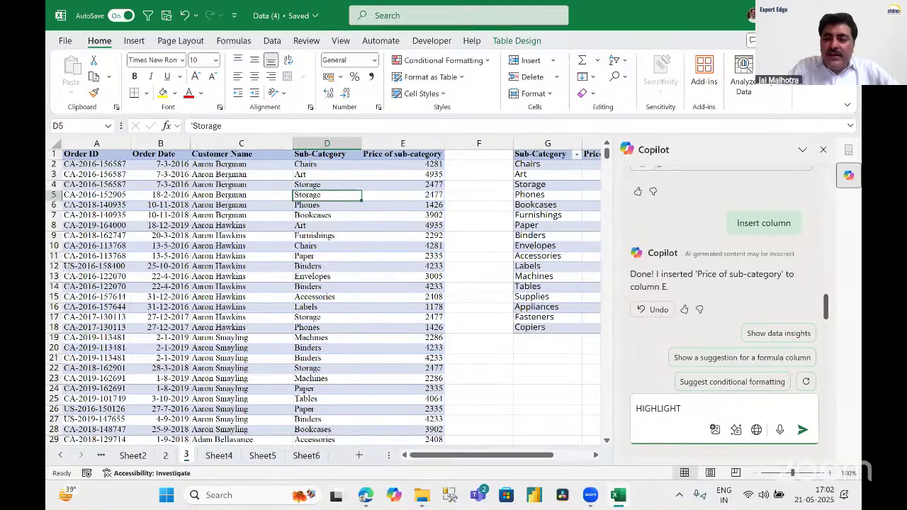
{"action": "type", "text": "SUB-CA"}
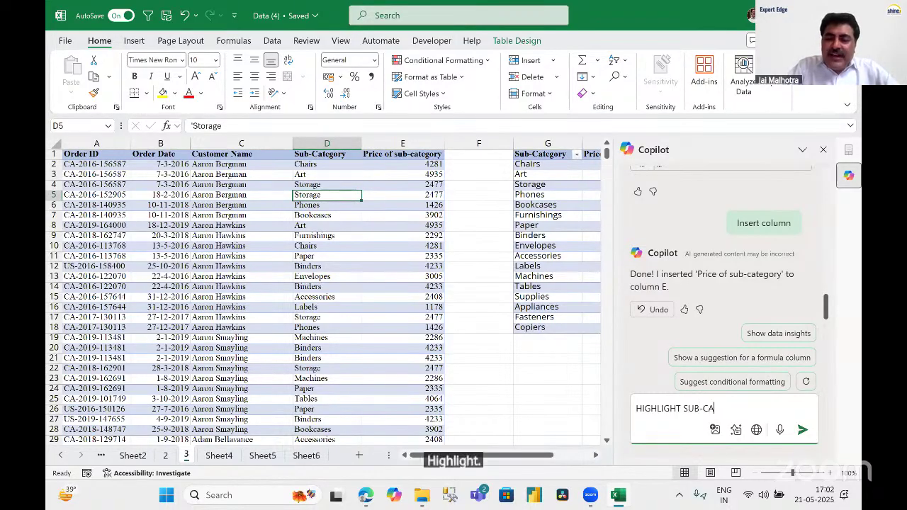
{"action": "type", "text": "TEGORY COL"}
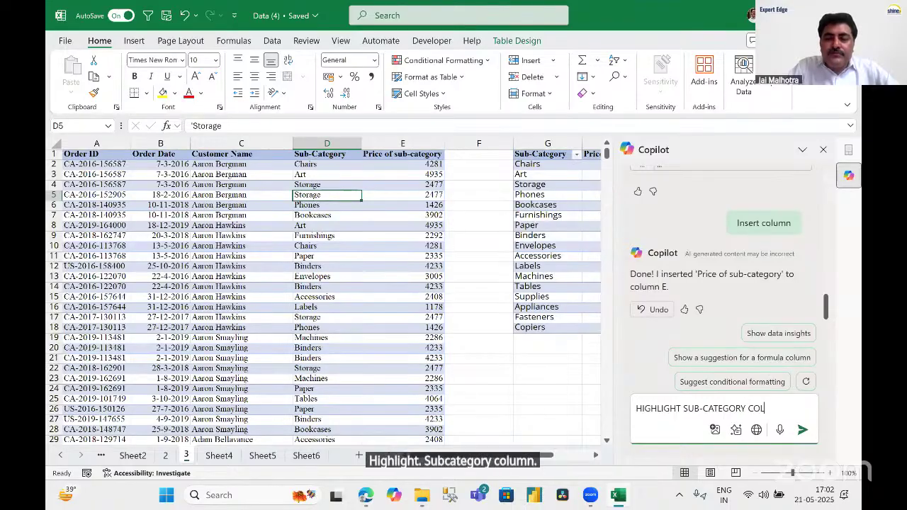
{"action": "type", "text": "UMN WHERE "}
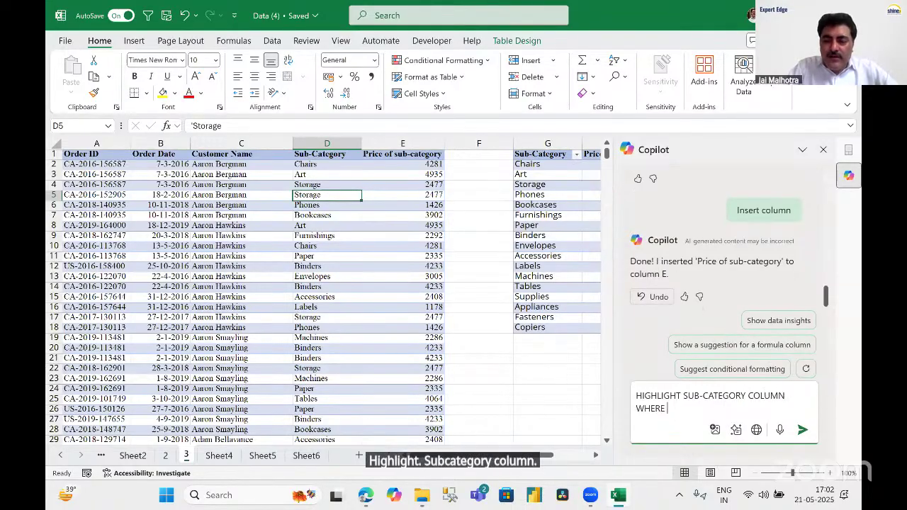
{"action": "type", "text": "VALUE IS "}
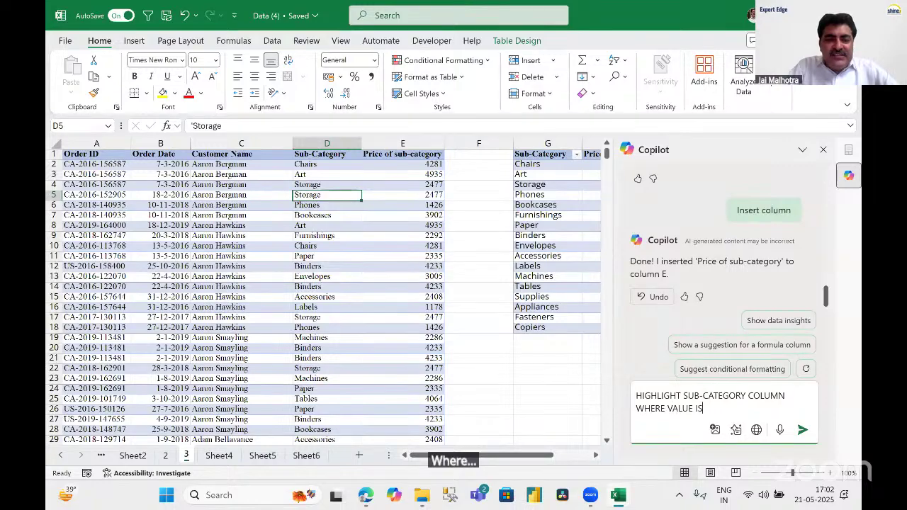
{"action": "type", "text": "STORAGE"}
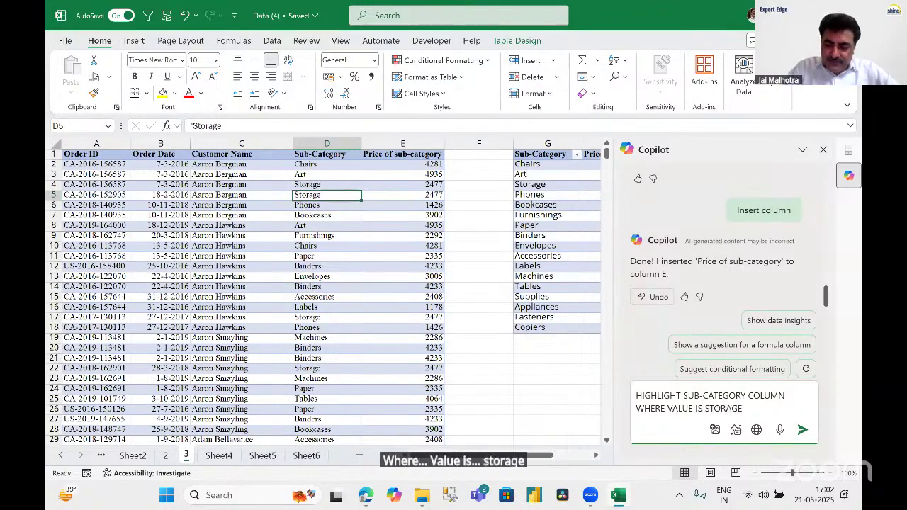
{"action": "key", "text": "Return"}
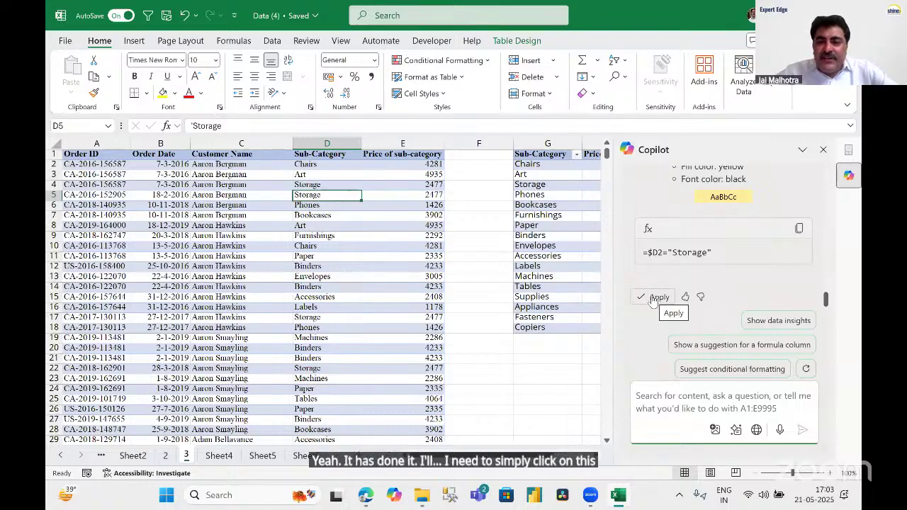
Apply Copilot's yellow Storage highlighting, review it in the table, then ask Copilot to undo it.
{"action": "left_click", "coordinate": [657, 298]}
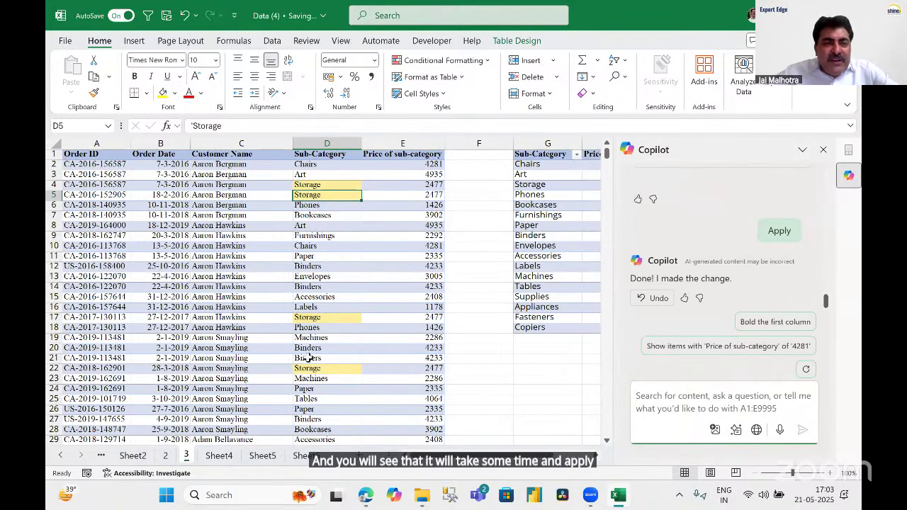
{"action": "scroll", "coordinate": [363, 286], "scroll_direction": "down", "scroll_amount": 12}
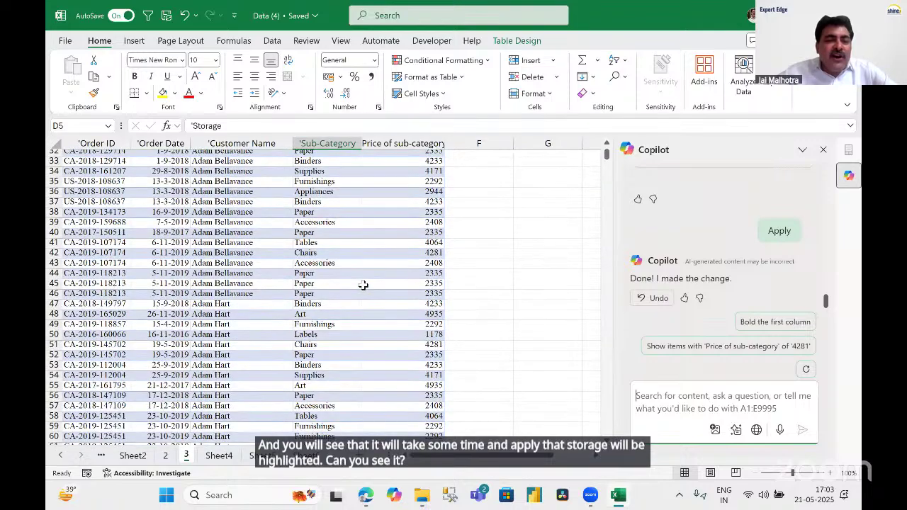
{"action": "scroll", "coordinate": [363, 288], "scroll_direction": "down", "scroll_amount": 15}
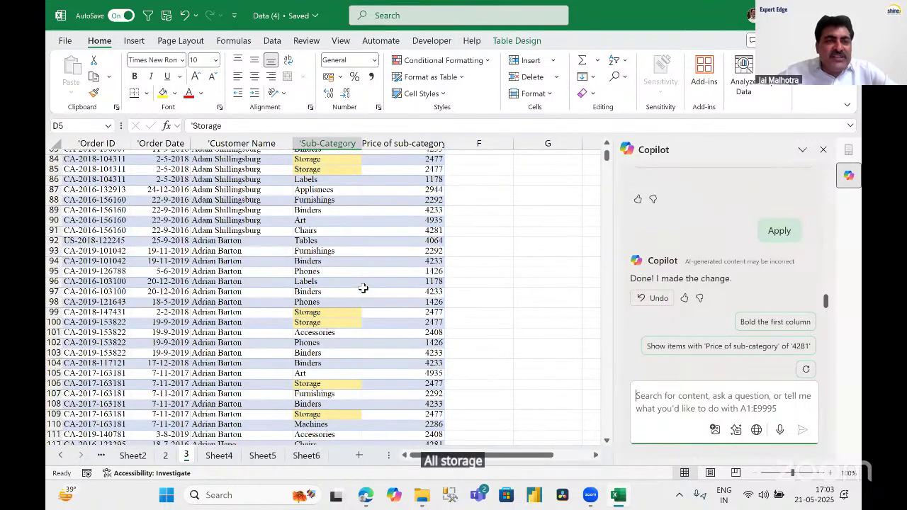
{"action": "scroll", "coordinate": [363, 290], "scroll_direction": "up", "scroll_amount": 9}
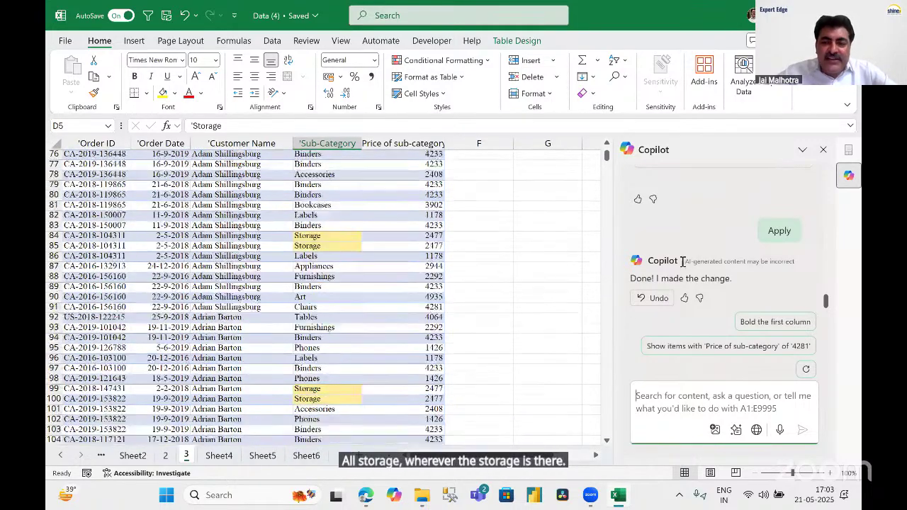
{"action": "left_click", "coordinate": [659, 298]}
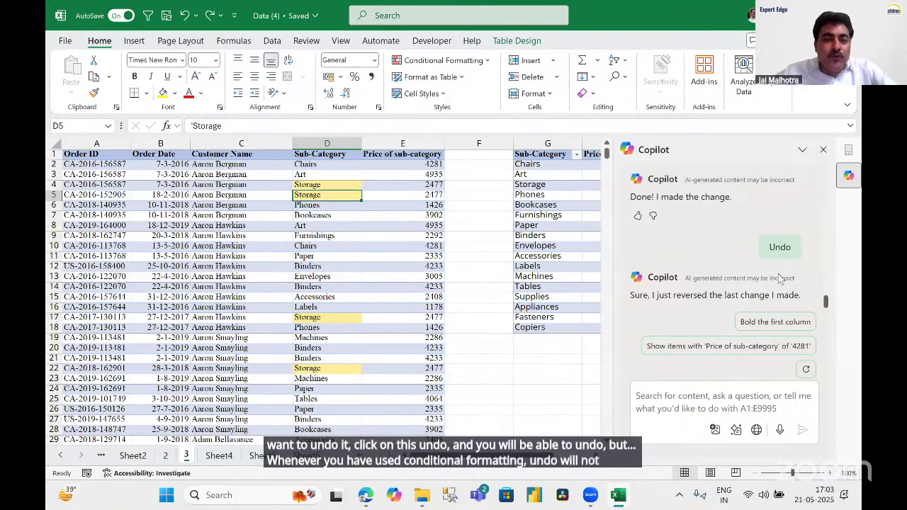
Clear conditional formatting rules from the entire sheet and from the selected Sub-Category column D.
{"action": "left_click", "coordinate": [438, 61]}
{"action": "mouse_move", "coordinate": [454, 233]}
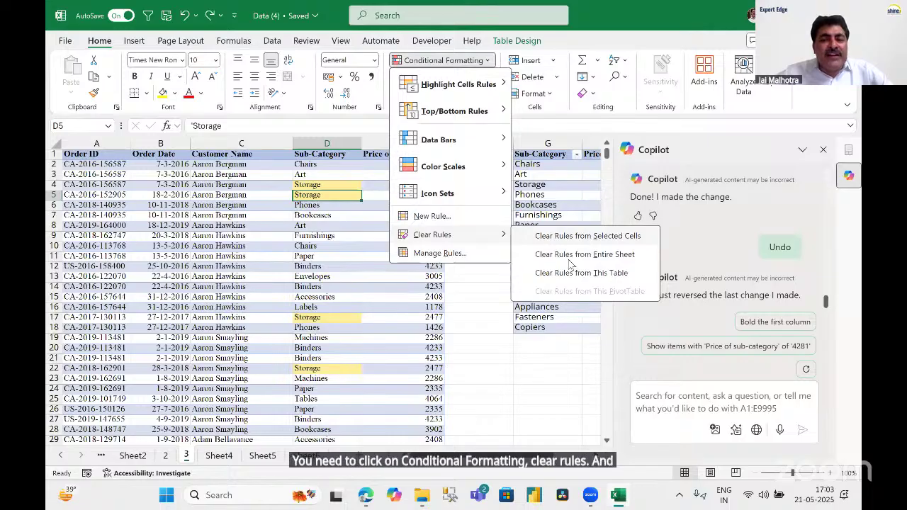
{"action": "left_click", "coordinate": [540, 255]}
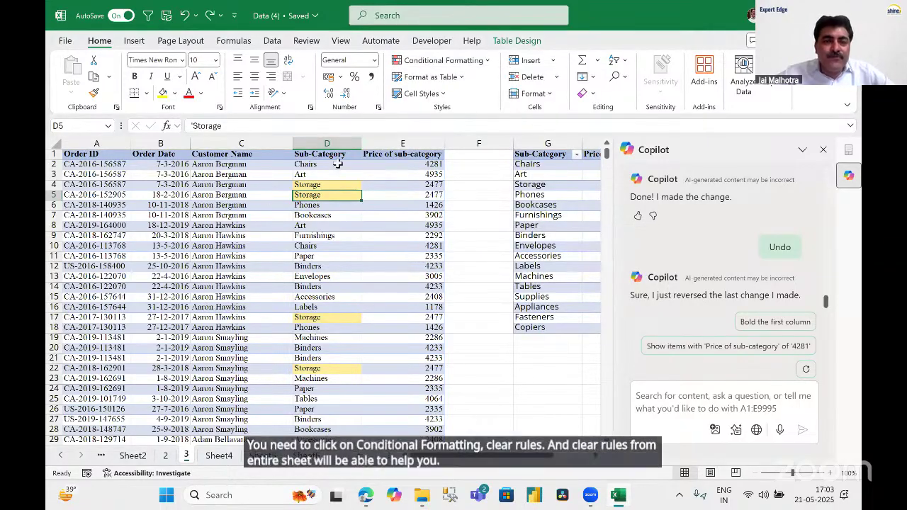
{"action": "left_click", "coordinate": [273, 215]}
{"action": "left_click", "coordinate": [345, 141]}
{"action": "left_click", "coordinate": [459, 64]}
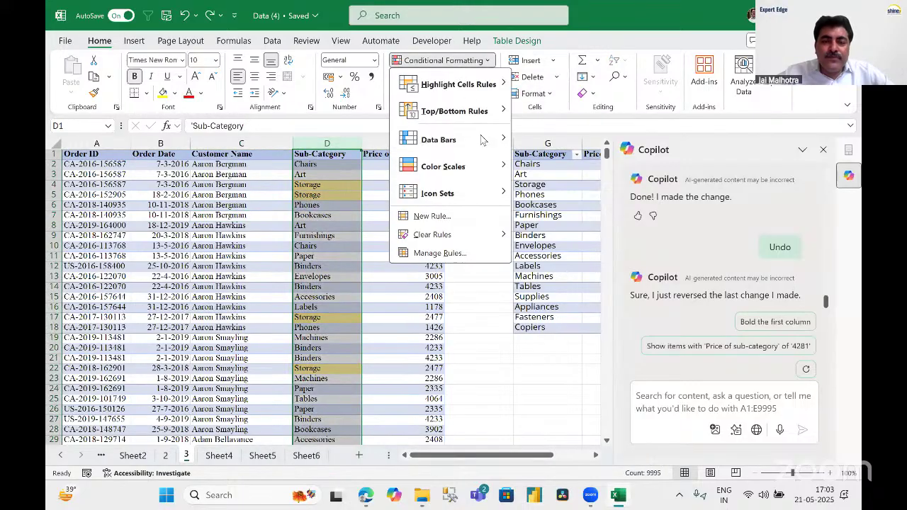
{"action": "mouse_move", "coordinate": [489, 234]}
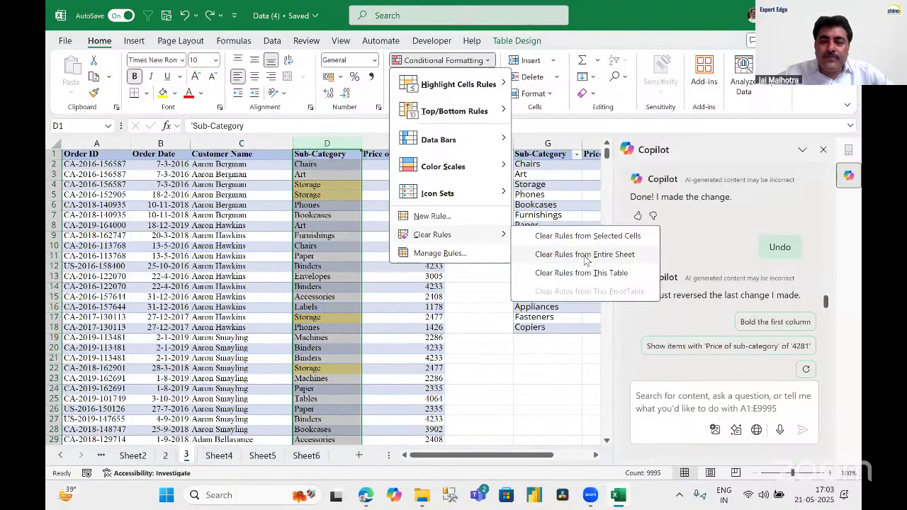
{"action": "left_click", "coordinate": [583, 237]}
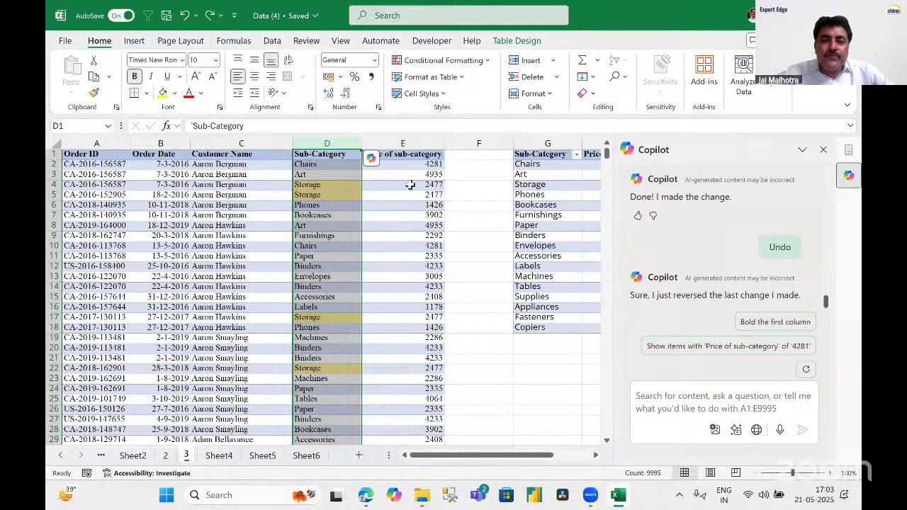
{"action": "left_click", "coordinate": [479, 266]}
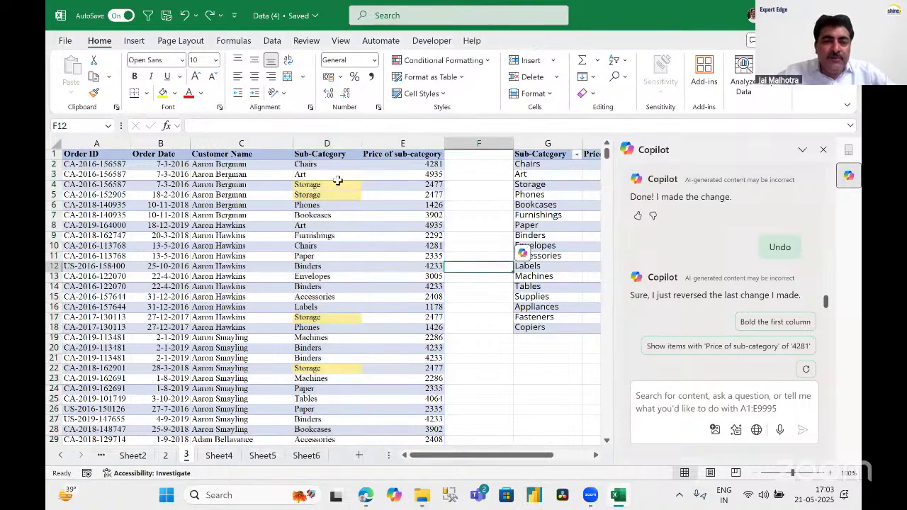
Check the Sub-Category cells no longer have yellow fill, then select all table data.
{"action": "left_click", "coordinate": [327, 174]}
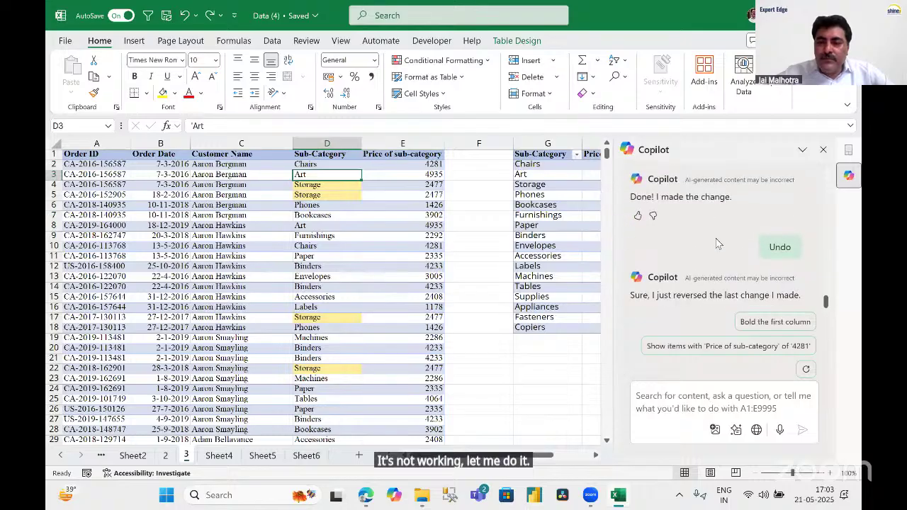
{"action": "scroll", "coordinate": [715, 252], "scroll_direction": "up", "scroll_amount": 2}
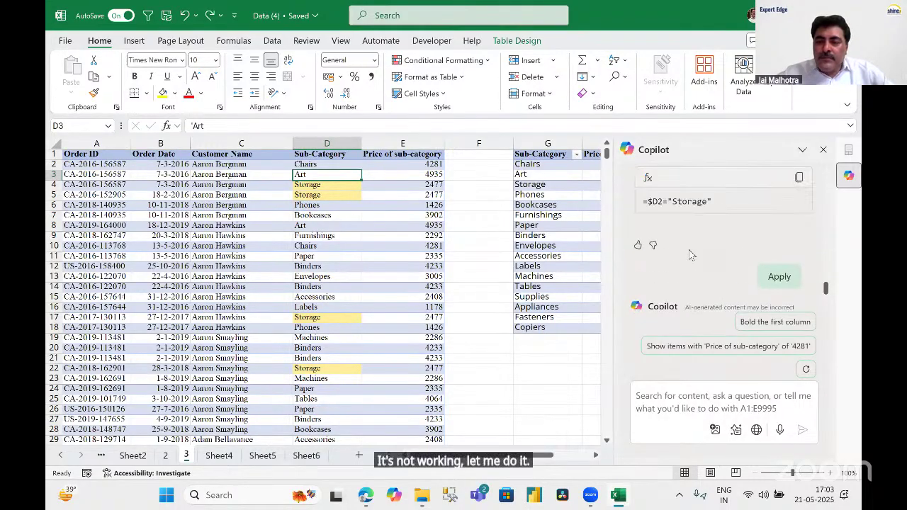
{"action": "scroll", "coordinate": [731, 247], "scroll_direction": "up", "scroll_amount": 2}
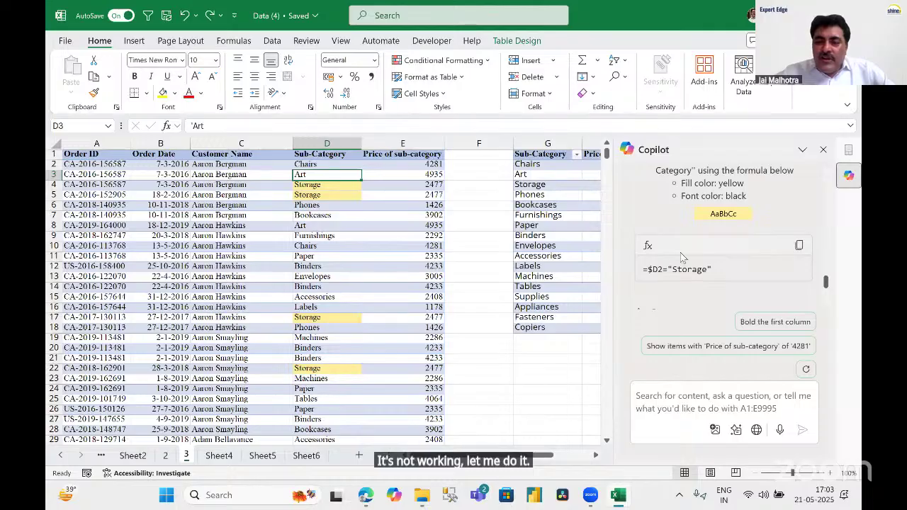
{"action": "scroll", "coordinate": [682, 257], "scroll_direction": "down", "scroll_amount": 3}
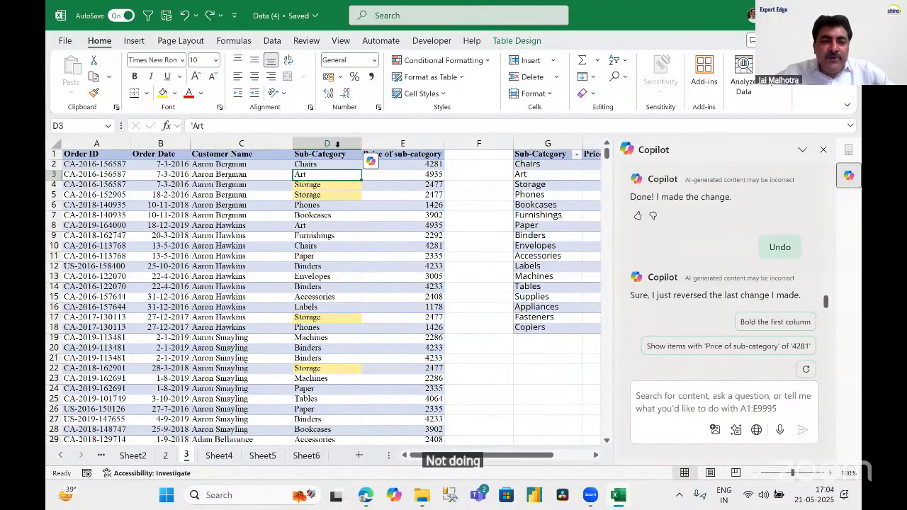
{"action": "left_click", "coordinate": [333, 165]}
{"action": "key", "text": "ctrl+a"}
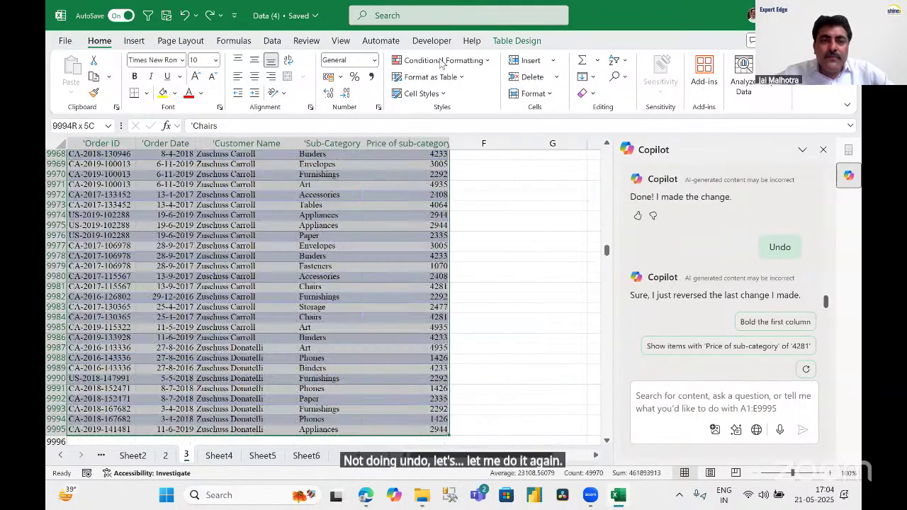
Look through sheets 4 and 2, return to sheet 3 and check price cell E9980.
{"action": "left_click", "coordinate": [219, 456]}
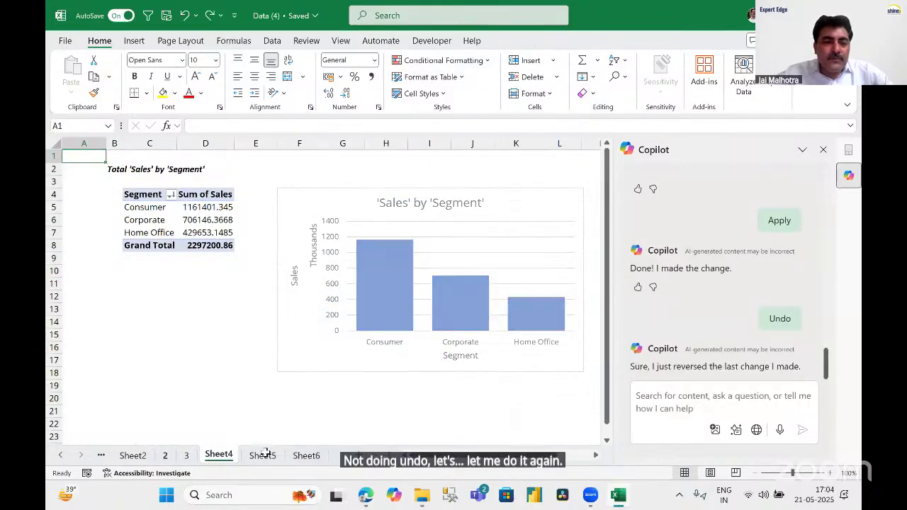
{"action": "left_click", "coordinate": [166, 457]}
{"action": "left_click", "coordinate": [186, 456]}
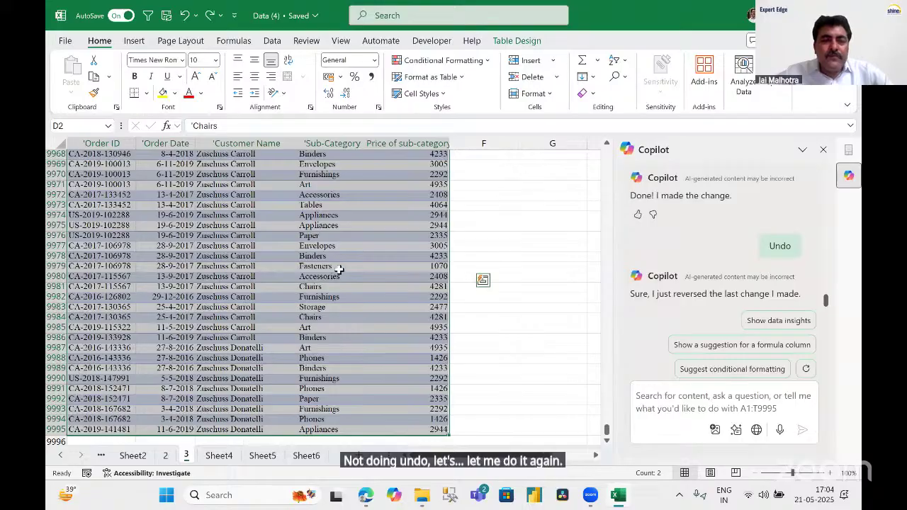
{"action": "left_click", "coordinate": [326, 269]}
{"action": "left_click", "coordinate": [414, 279]}
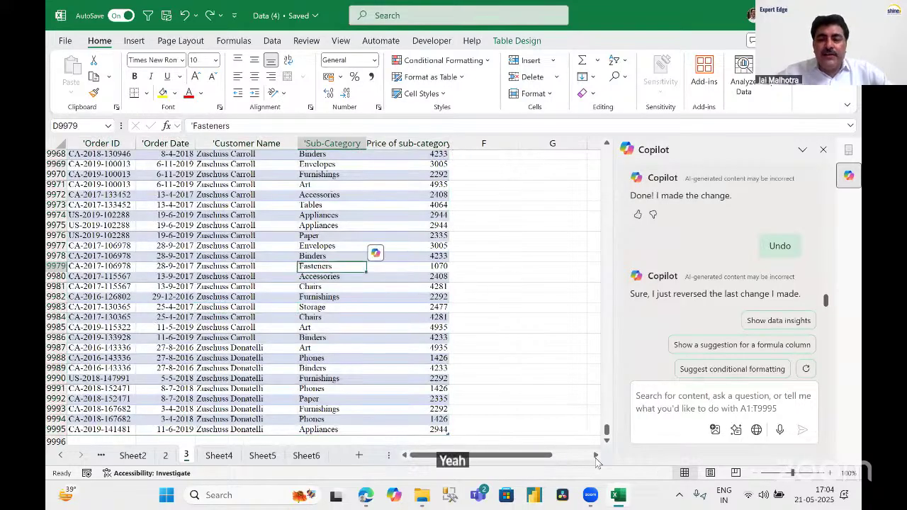
{"action": "left_click", "coordinate": [595, 455]}
{"action": "left_click_drag", "start_coordinate": [492, 456], "coordinate": [459, 455]}
{"action": "left_click", "coordinate": [650, 415]}
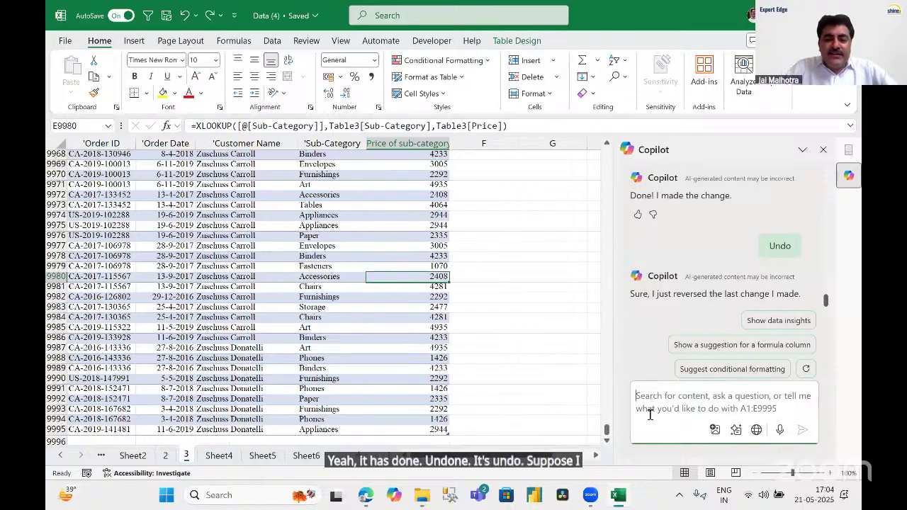
Write the Copilot request to highlight records green where price of sub-category exceeds 4500.
{"action": "type", "text": "HIGHL"}
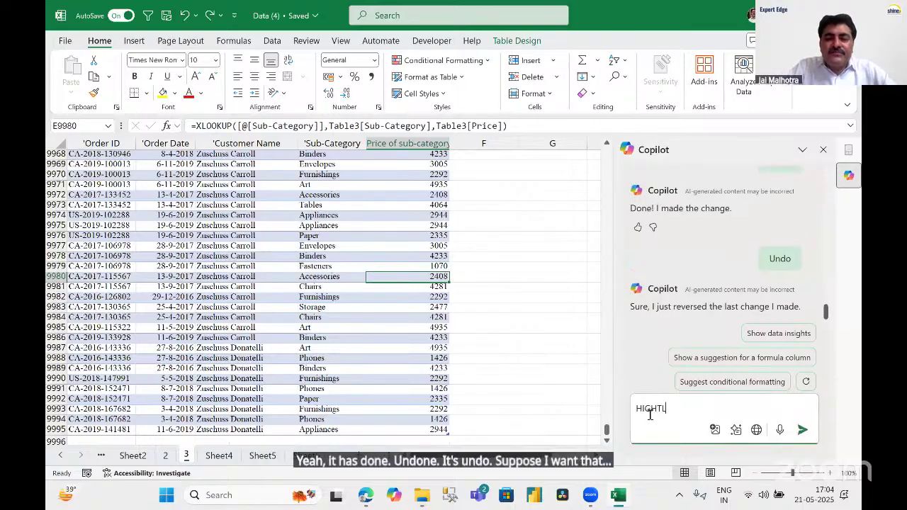
{"action": "type", "text": "IHG"}
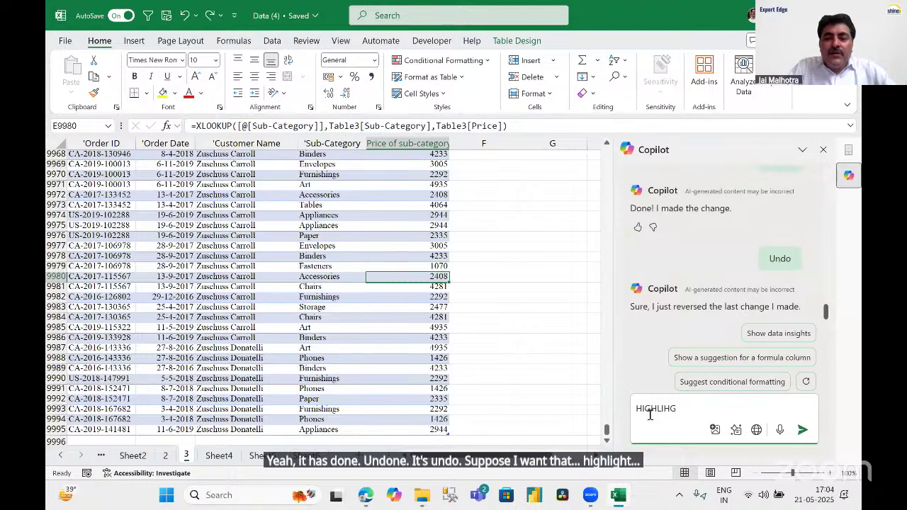
{"action": "key", "text": "BackSpace"}
{"action": "key", "text": "BackSpace"}
{"action": "type", "text": "GHT"}
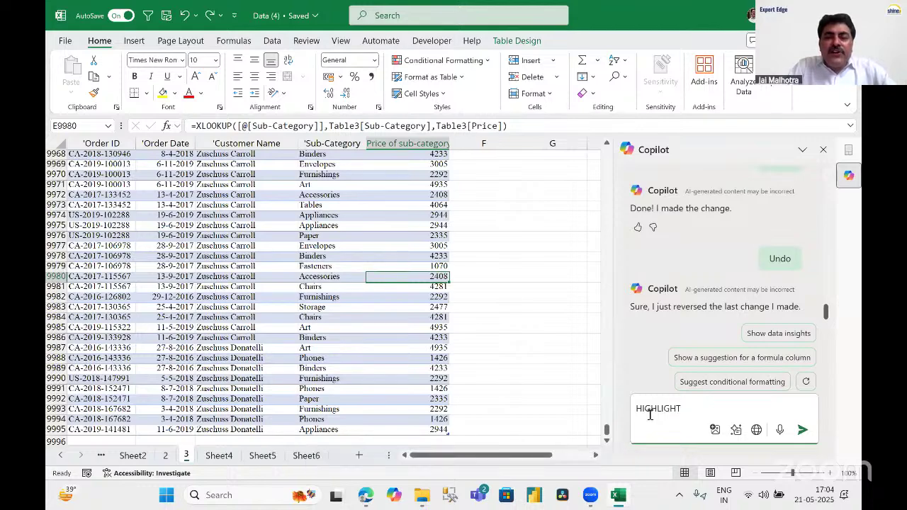
{"action": "type", "text": " THE RECORD WHERE PRI"}
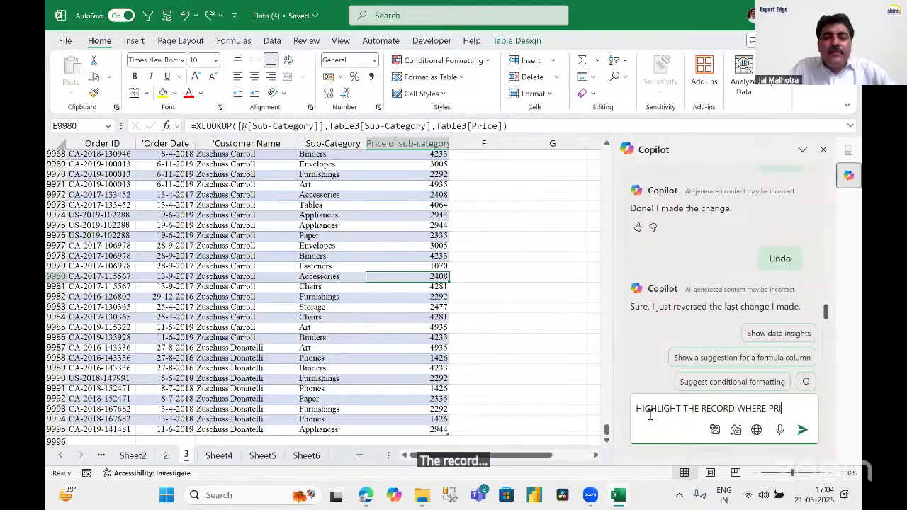
{"action": "type", "text": "CE OF SUB"}
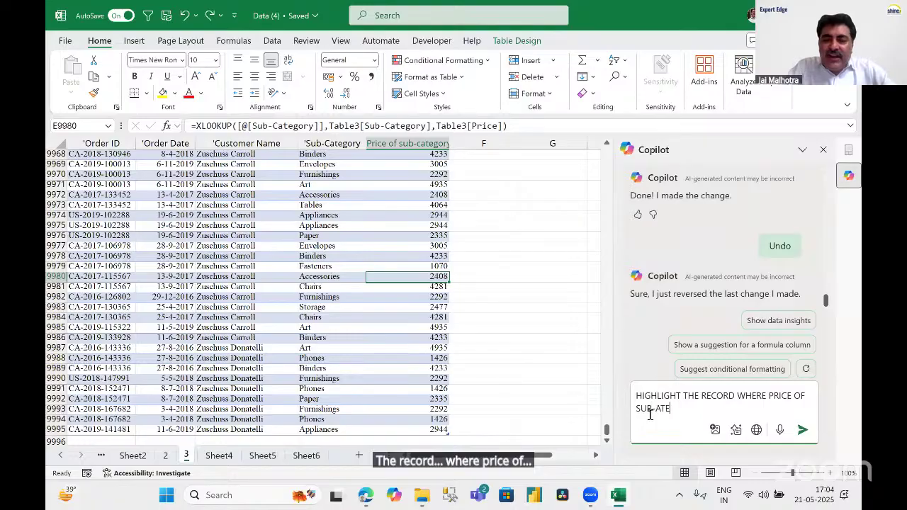
{"action": "type", "text": "CATE"}
{"action": "key", "text": "BackSpace"}
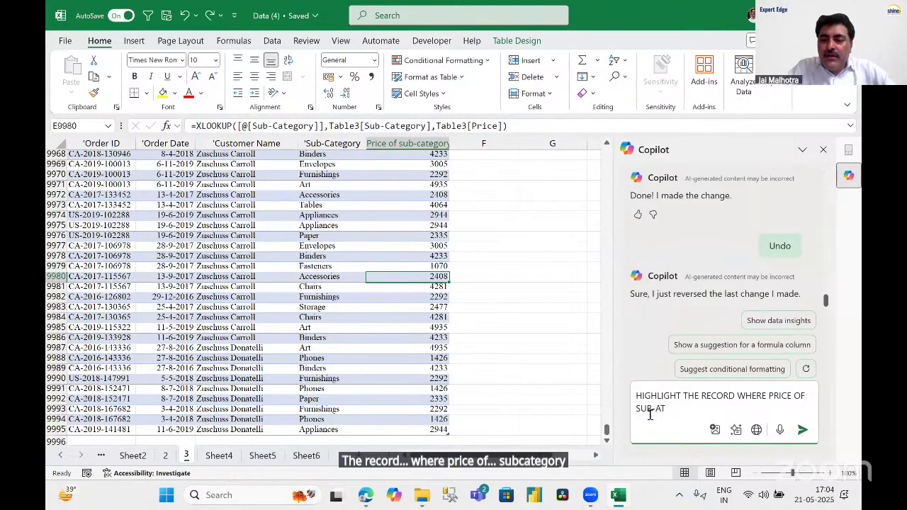
{"action": "type", "text": "EGORY IS "}
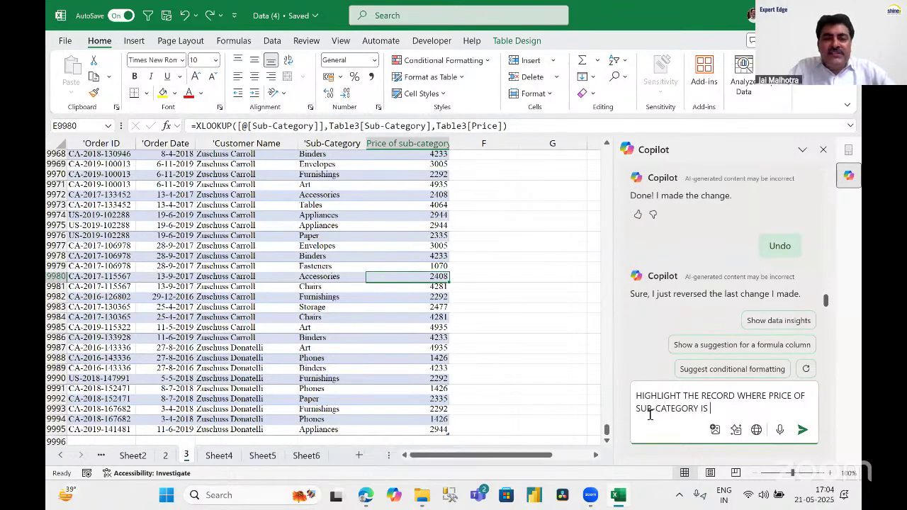
{"action": "type", "text": "MORE THAN 4500"}
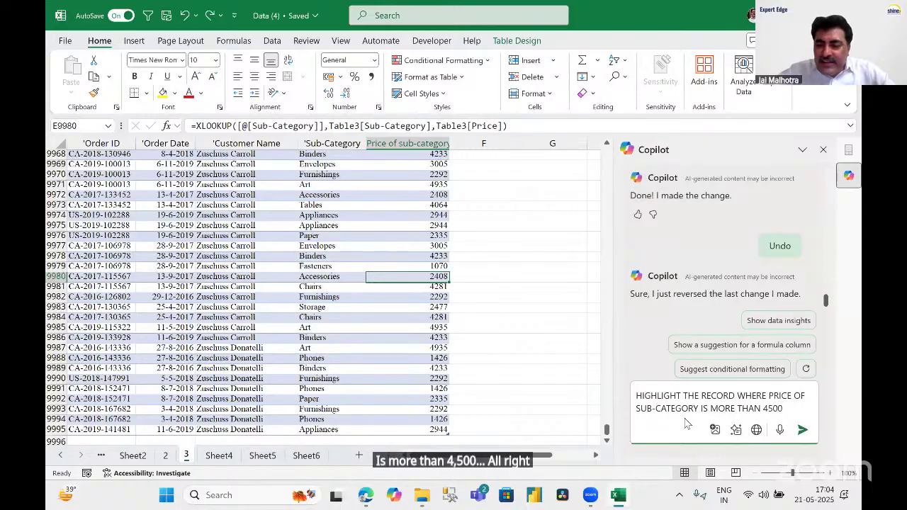
{"action": "type", "text": "WITH GREEEN"}
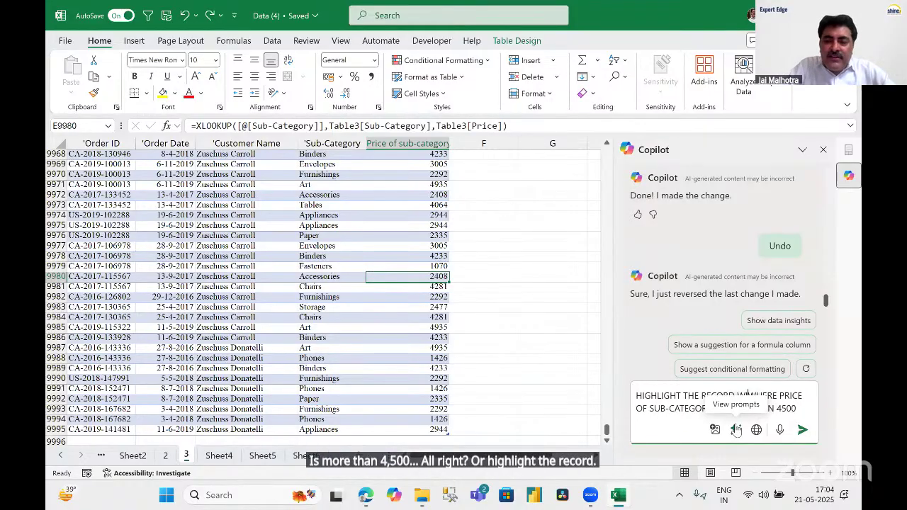
{"action": "key", "text": "BackSpace"}
{"action": "key", "text": "BackSpace"}
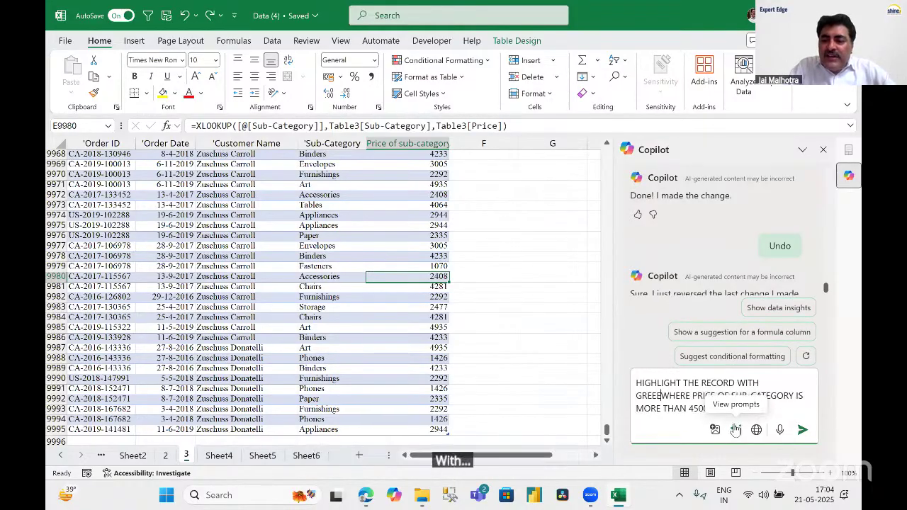
{"action": "type", "text": "N CO"}
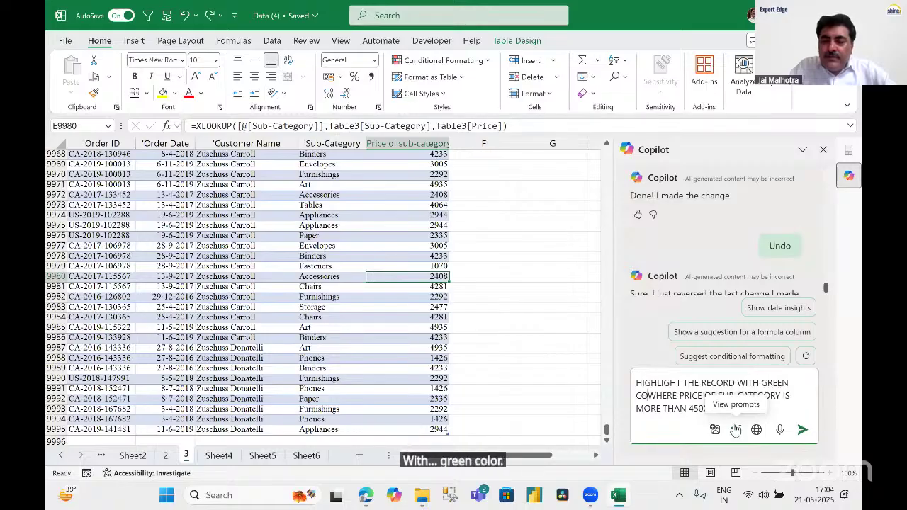
{"action": "type", "text": "LOR"}
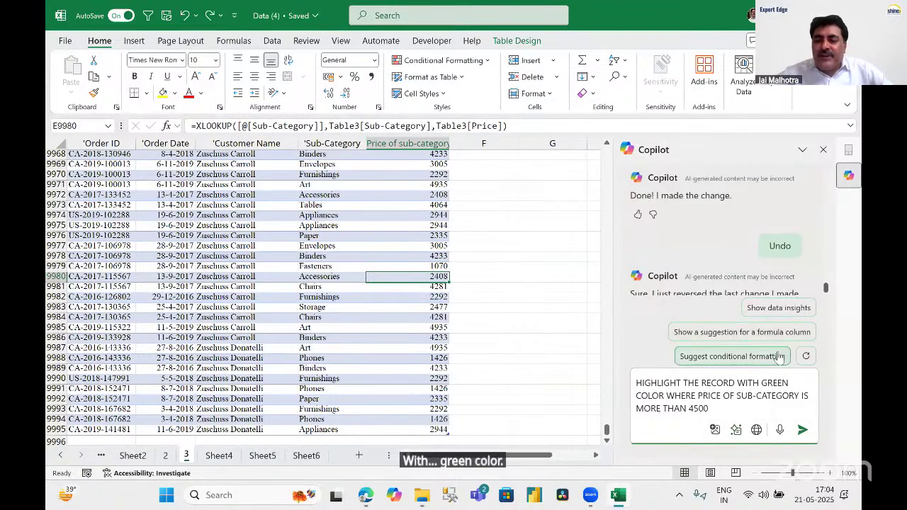
{"action": "left_click", "coordinate": [713, 409]}
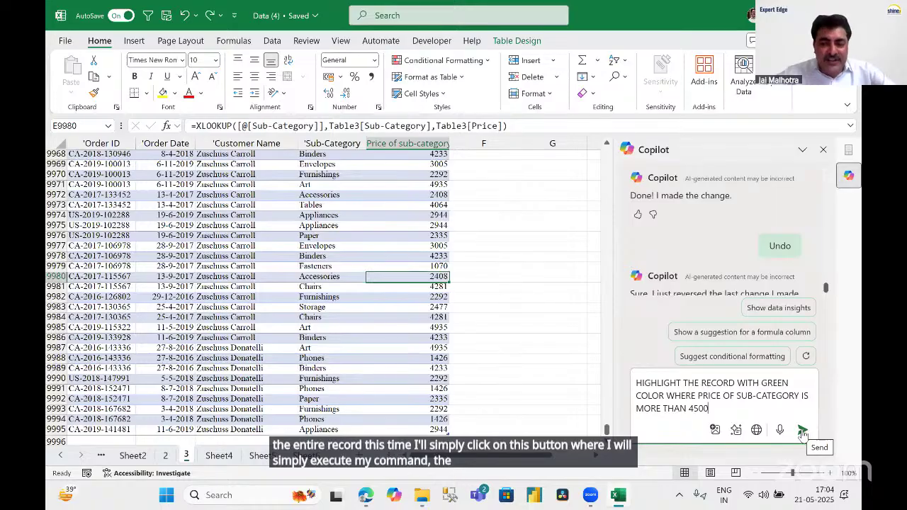
Send the request, apply Copilot's green highlighting rule, and verify the 4935-priced rows are green.
{"action": "left_click", "coordinate": [804, 432]}
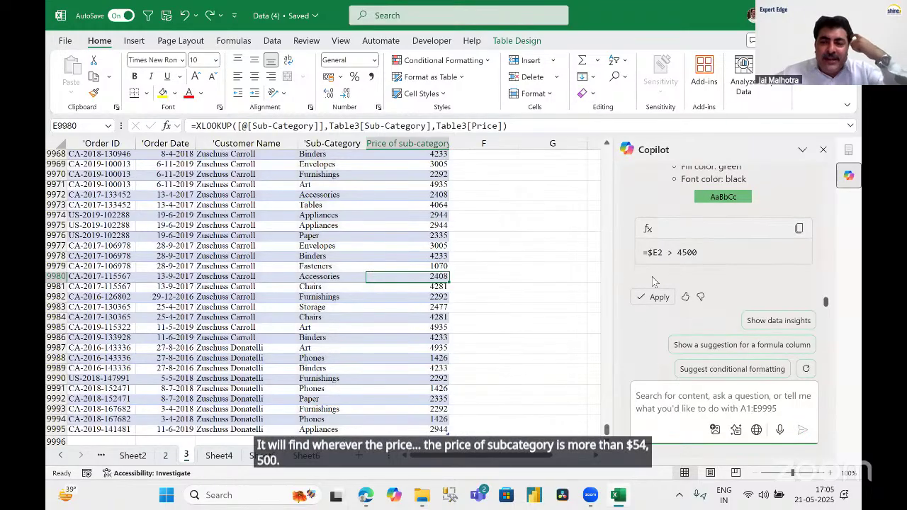
{"action": "left_click", "coordinate": [657, 298]}
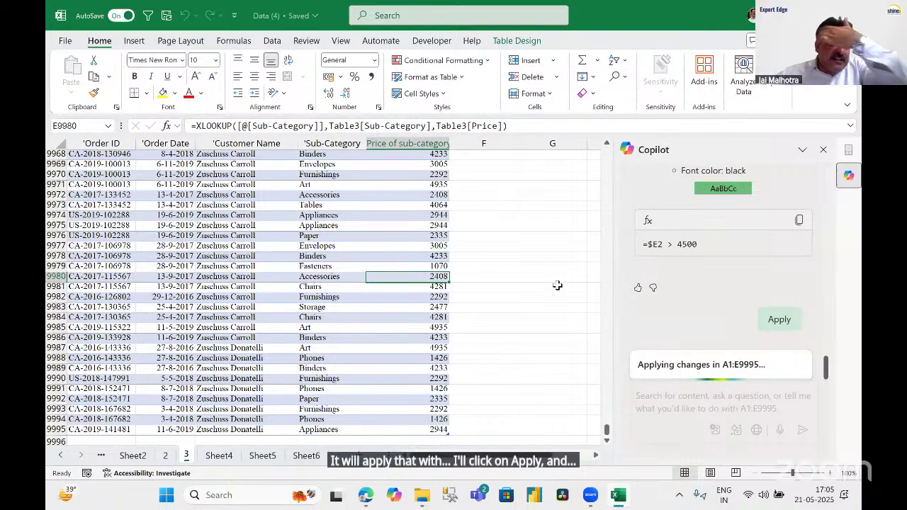
{"action": "left_click", "coordinate": [427, 185]}
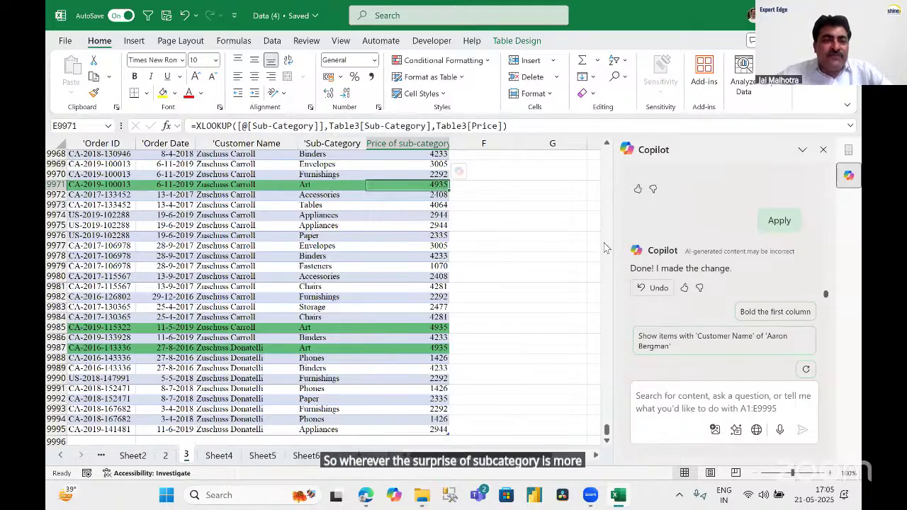
{"action": "left_click", "coordinate": [422, 319]}
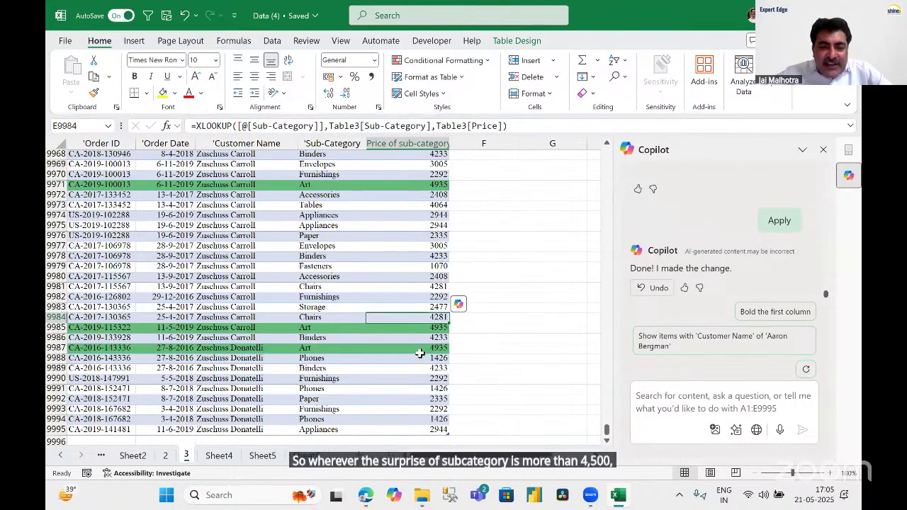
{"action": "left_click", "coordinate": [424, 348]}
{"action": "scroll", "coordinate": [457, 344], "scroll_direction": "down", "scroll_amount": 1}
{"action": "scroll", "coordinate": [461, 343], "scroll_direction": "up", "scroll_amount": 20}
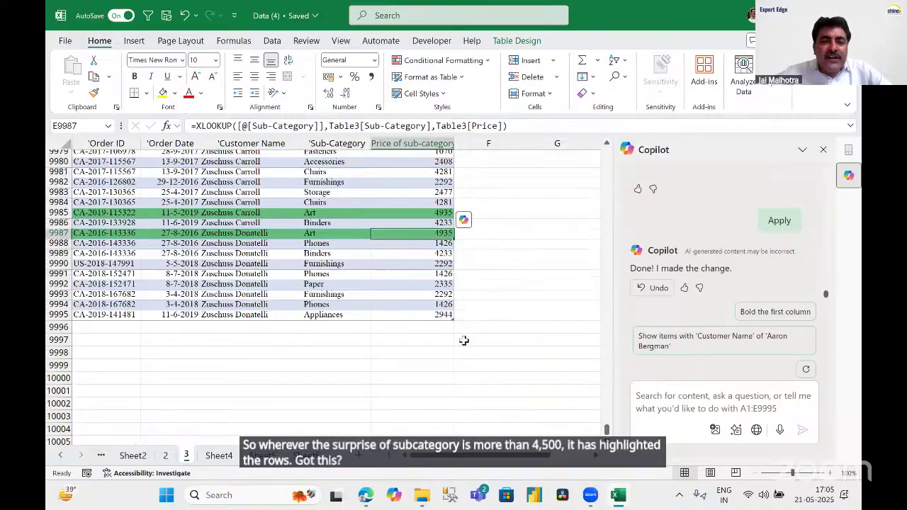
{"action": "scroll", "coordinate": [463, 341], "scroll_direction": "up", "scroll_amount": 20}
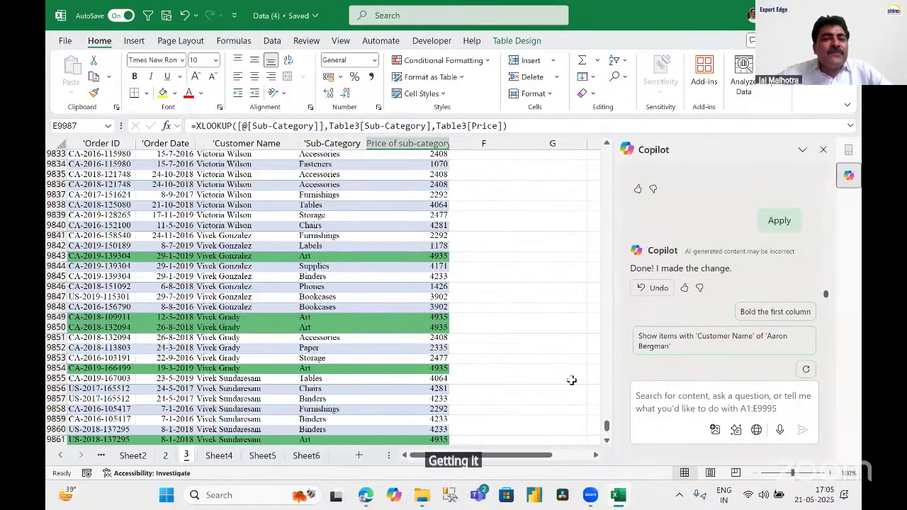
{"action": "left_click_drag", "start_coordinate": [608, 429], "coordinate": [607, 145]}
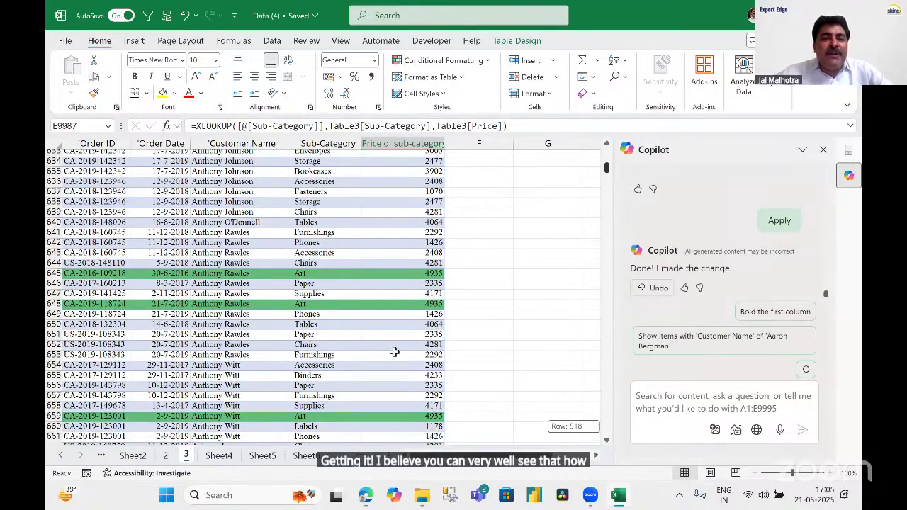
{"action": "left_click", "coordinate": [478, 338]}
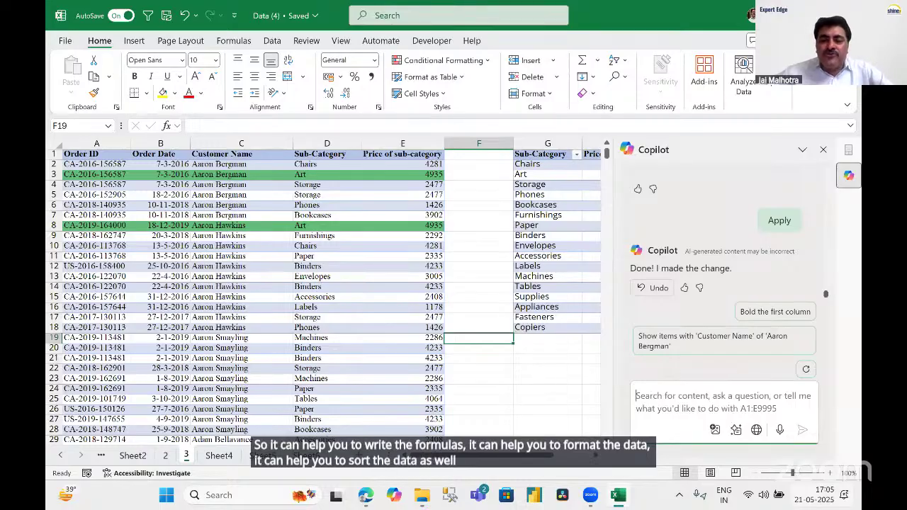
Ask Copilot to 'SORT DATA ON SUB-CATEGORY COLUMN IN ASCENDING ORDER' for the orders table.
{"action": "left_click", "coordinate": [653, 396]}
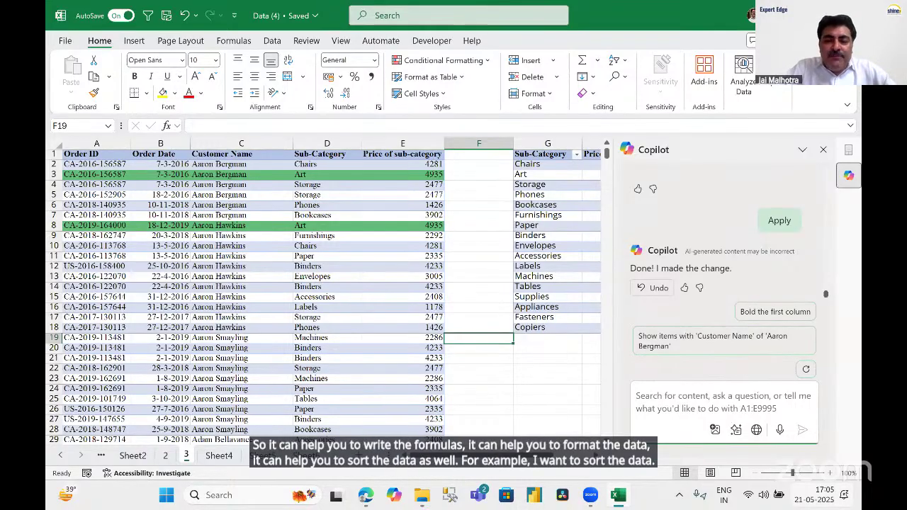
{"action": "type", "text": "so"}
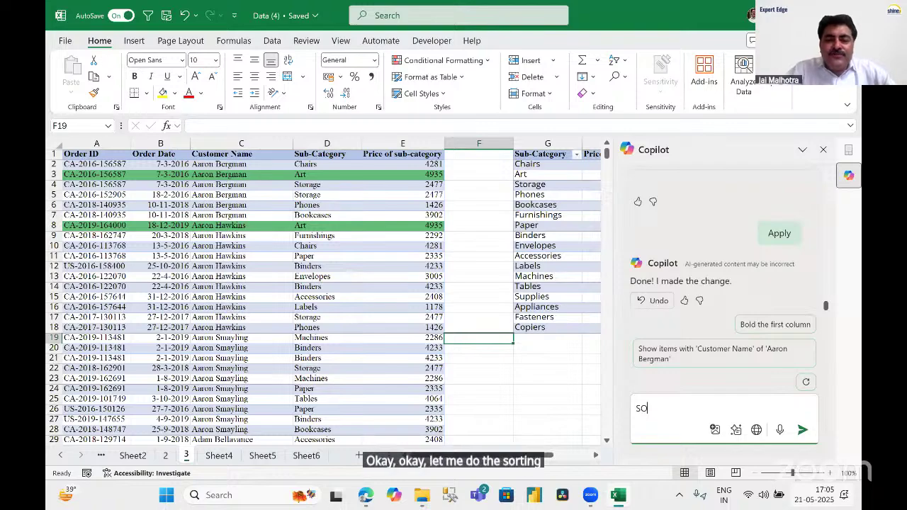
{"action": "left_click", "coordinate": [303, 248]}
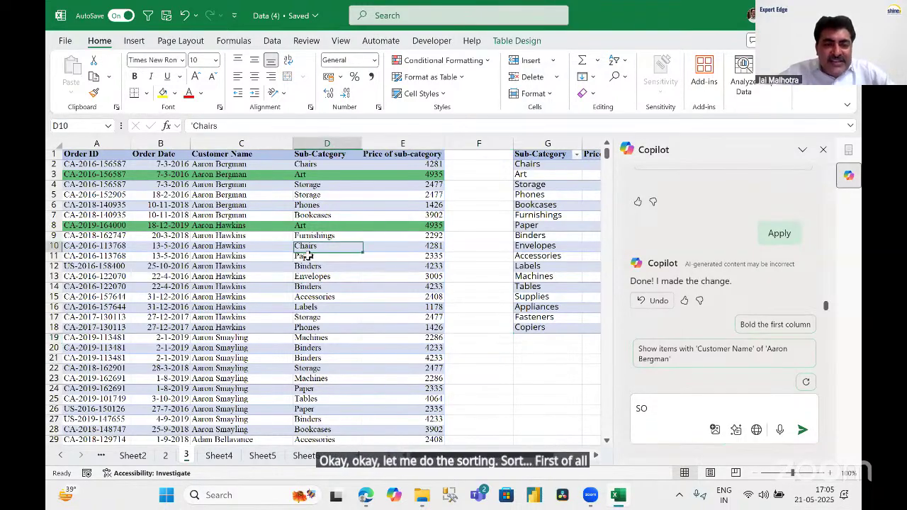
{"action": "left_click", "coordinate": [253, 287]}
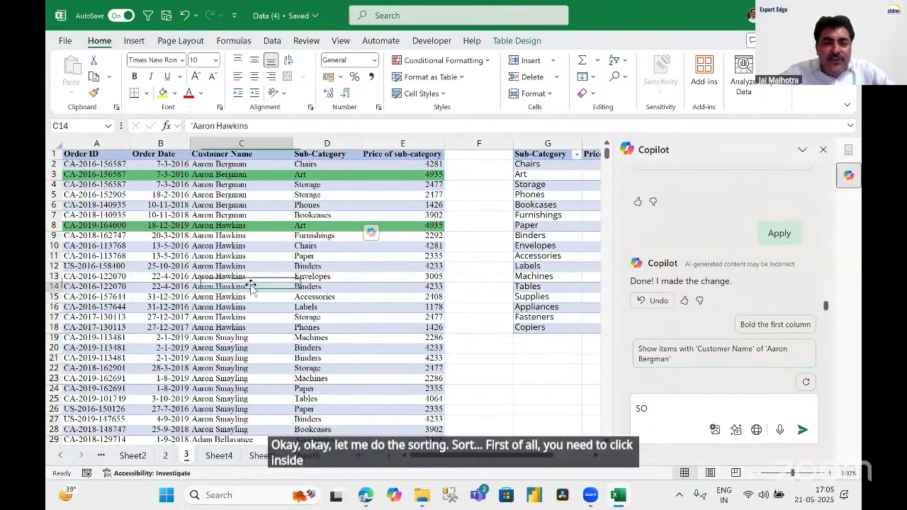
{"action": "left_click", "coordinate": [700, 408]}
{"action": "type", "text": "RT"}
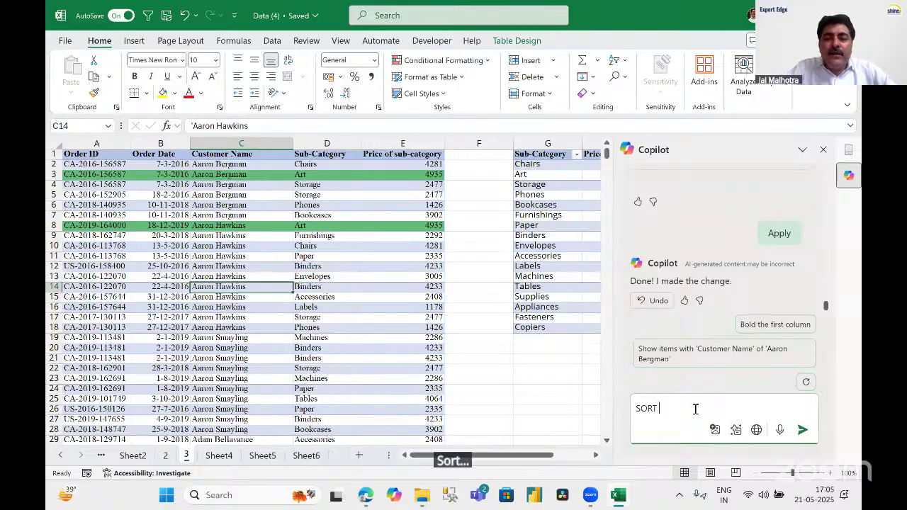
{"action": "type", "text": " DAT"}
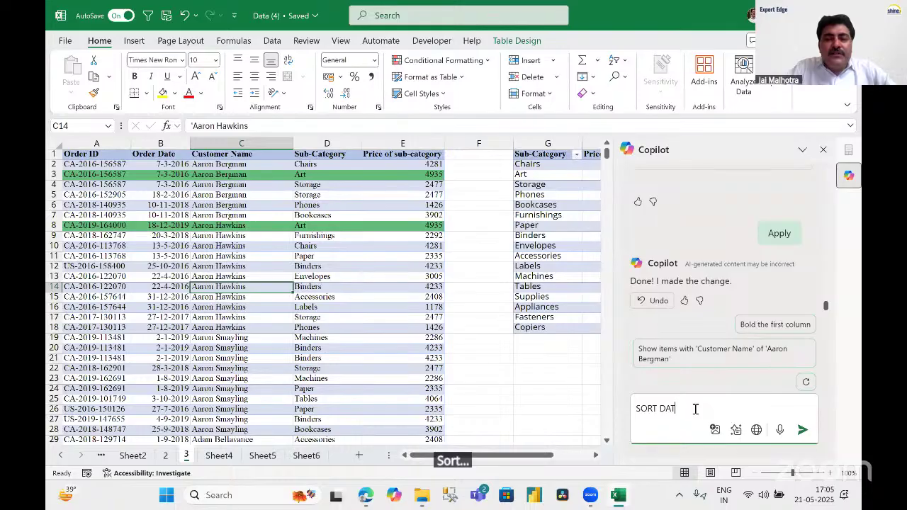
{"action": "type", "text": "GAA ON SUB"}
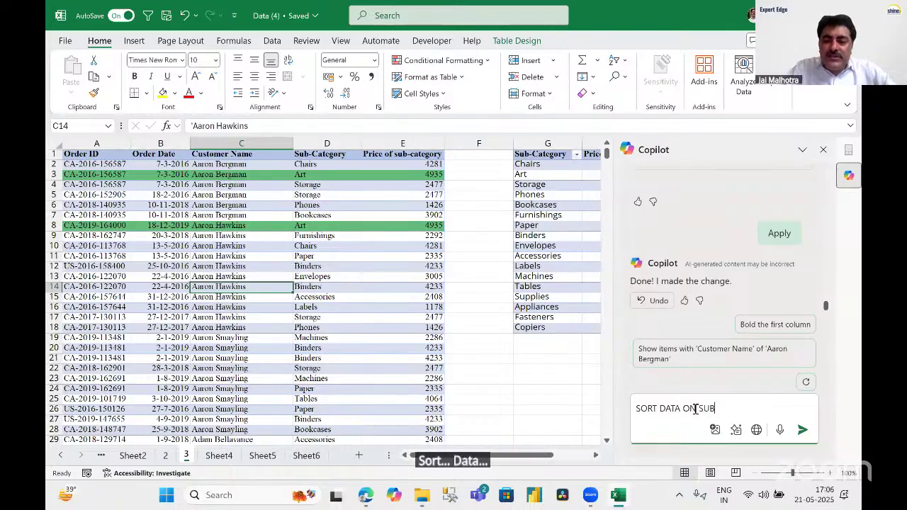
{"action": "type", "text": "-CATE"}
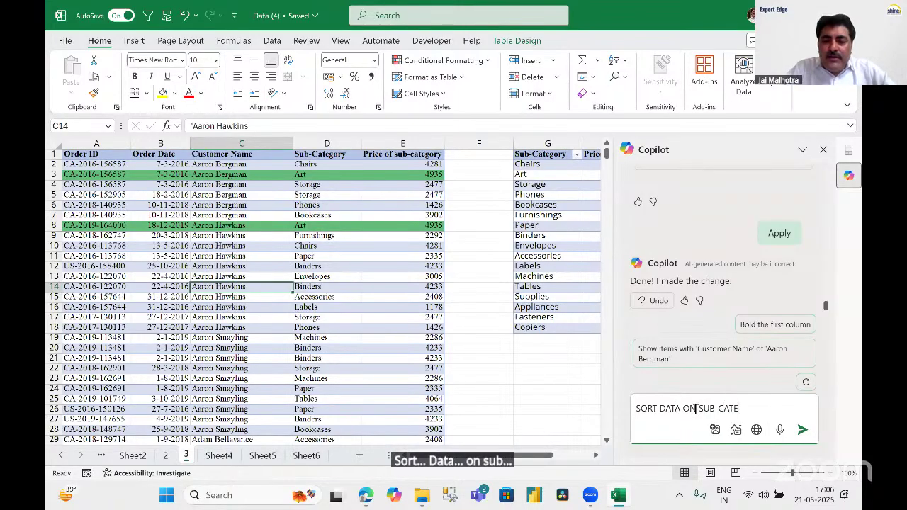
{"action": "type", "text": "GORY COLUMN"}
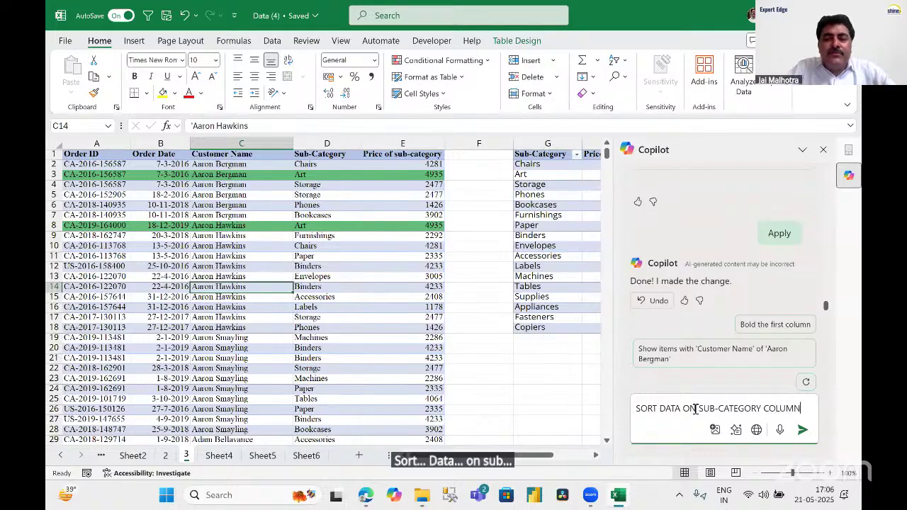
{"action": "type", "text": " IN ACEN"}
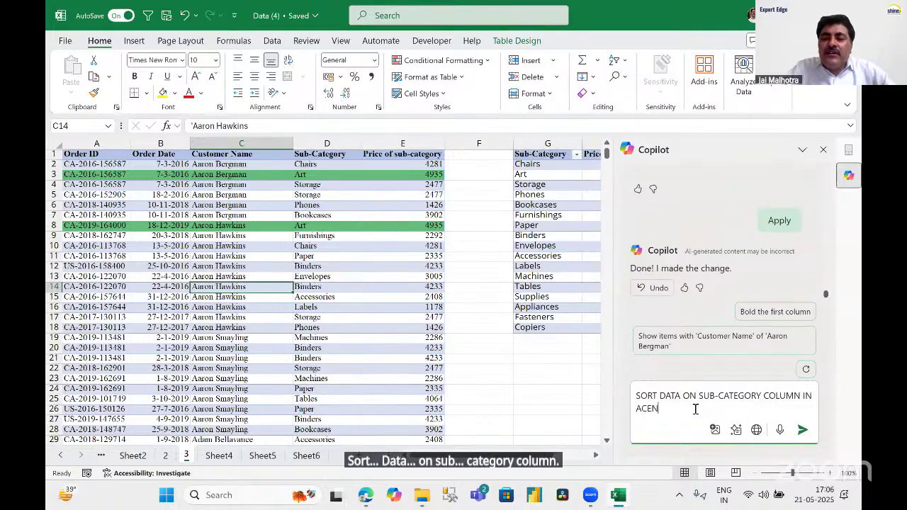
{"action": "key", "text": "BackSpace"}
{"action": "key", "text": "BackSpace"}
{"action": "type", "text": "SCENDING O"}
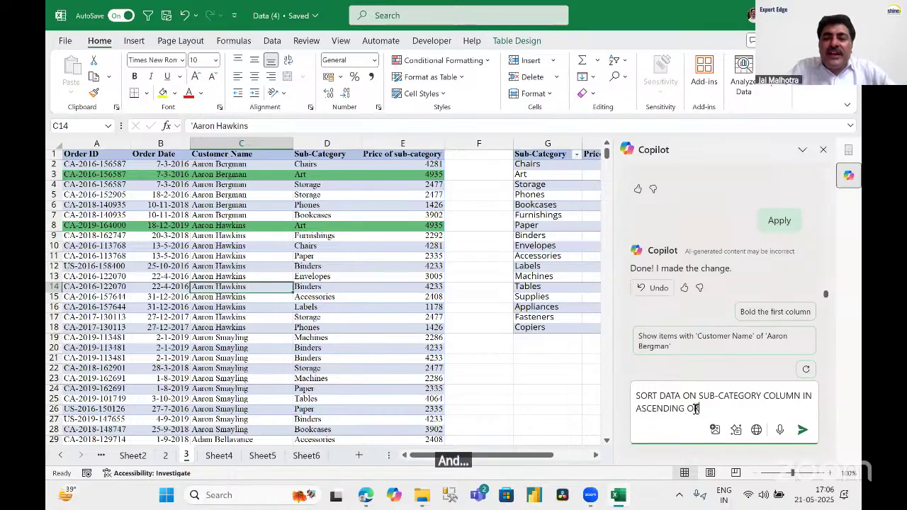
{"action": "type", "text": "RDER"}
{"action": "key", "text": "Return"}
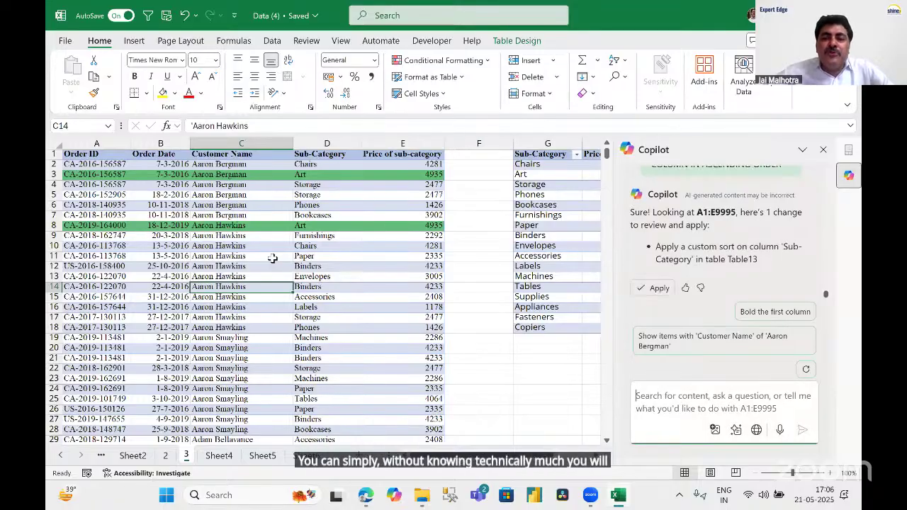
Apply Copilot's ascending Sub-Category sort and confirm the Accessories rows now come first.
{"action": "left_click", "coordinate": [656, 288]}
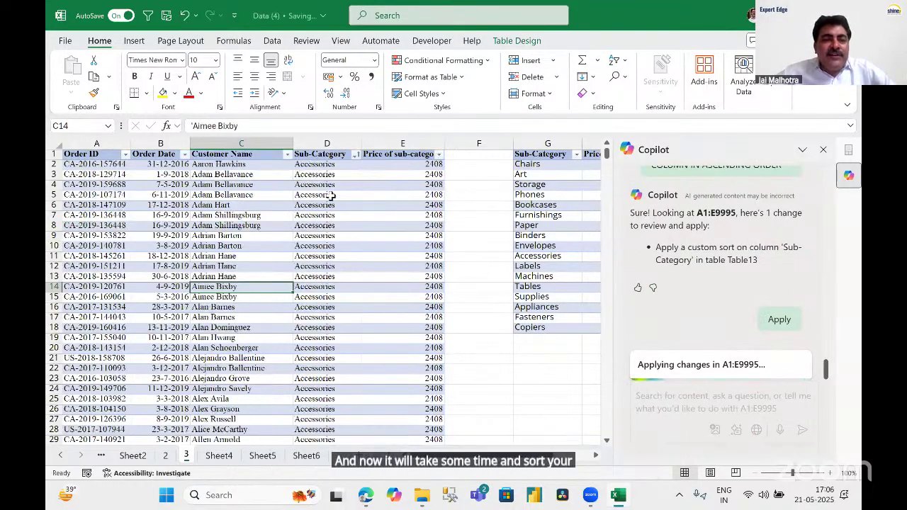
{"action": "left_click", "coordinate": [333, 144]}
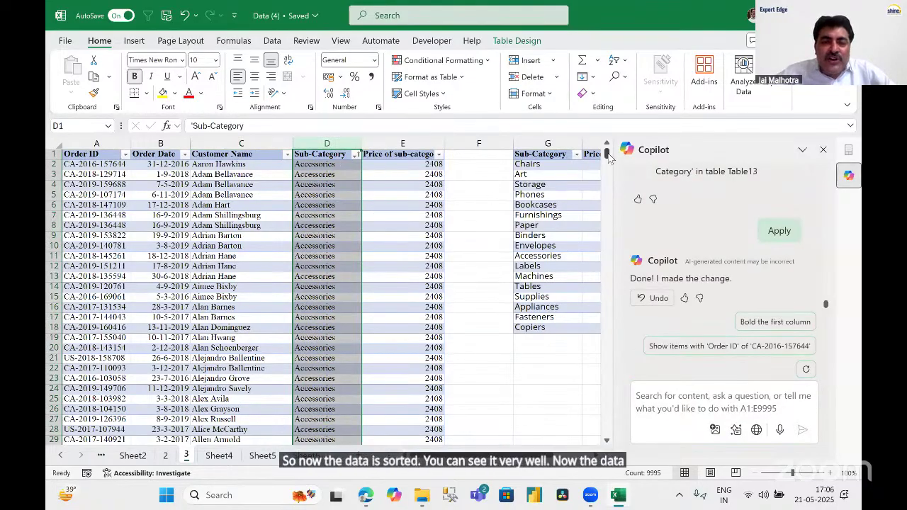
{"action": "left_click_drag", "start_coordinate": [607, 152], "coordinate": [355, 229]}
{"action": "left_click", "coordinate": [375, 215]}
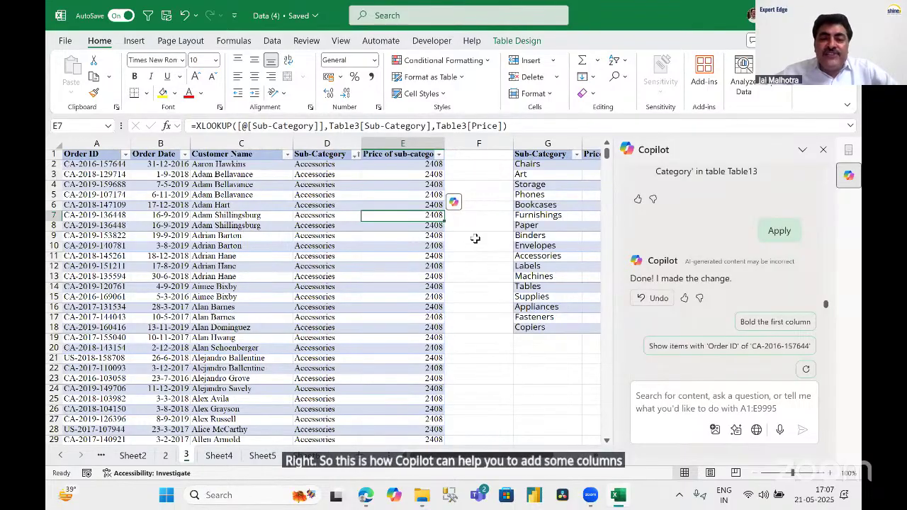
Clear all Price of sub-category values from column E with Clear Contents, then select the Storage price.
{"action": "left_click_drag", "start_coordinate": [475, 296], "coordinate": [475, 276]}
{"action": "left_click", "coordinate": [407, 145]}
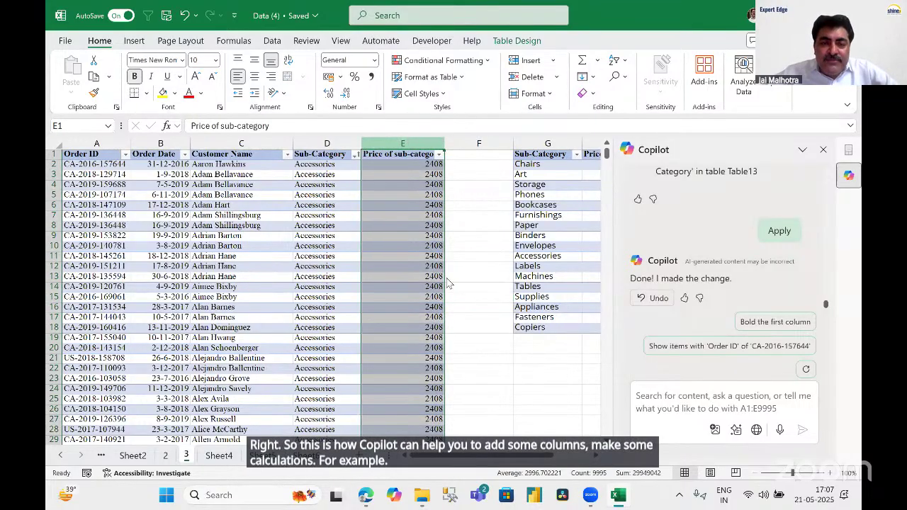
{"action": "right_click", "coordinate": [407, 145]}
{"action": "left_click", "coordinate": [461, 311]}
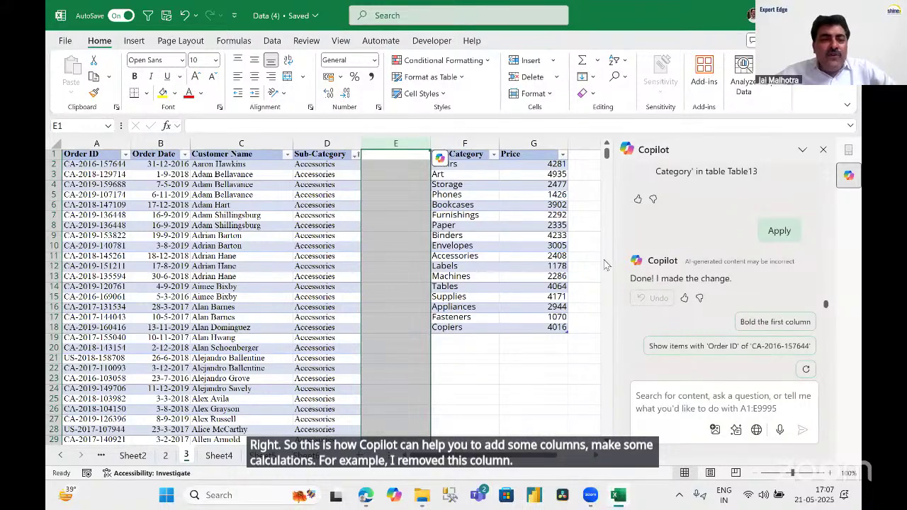
{"action": "left_click", "coordinate": [521, 186]}
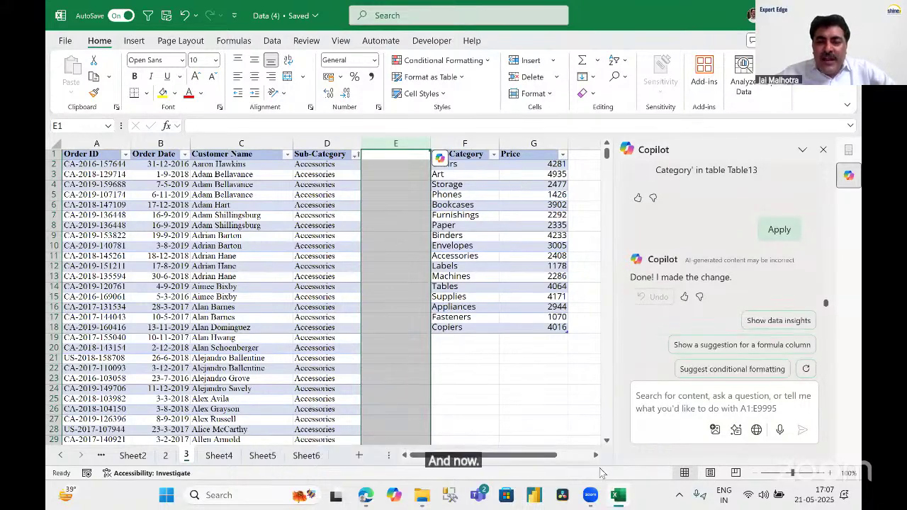
{"action": "double_click", "coordinate": [595, 458]}
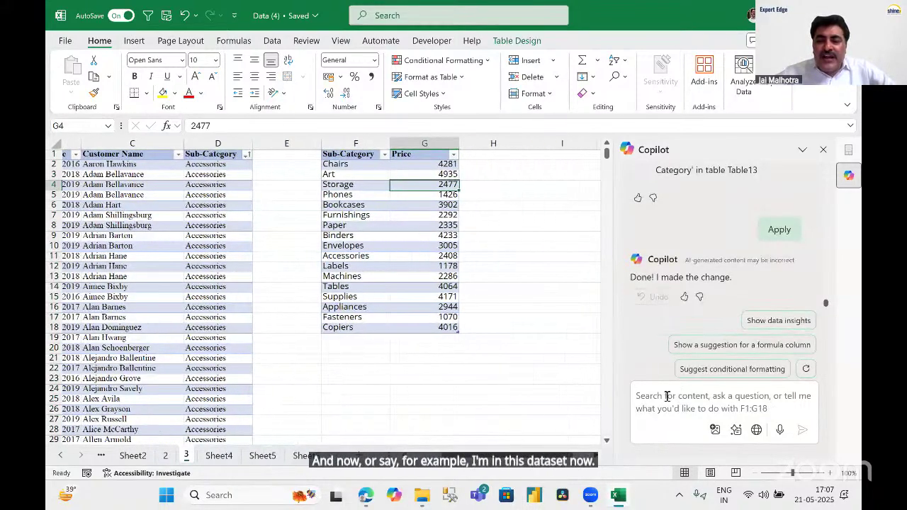
Ask Copilot to 'ADD A COLUMN WITH QUARTER OF PRICE'.
{"action": "type", "text": "AD"}
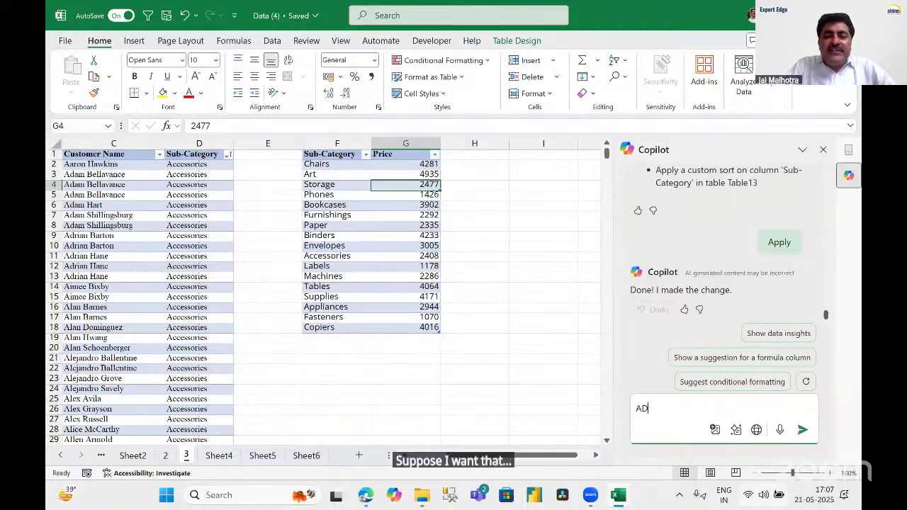
{"action": "type", "text": "D A COLUMN "}
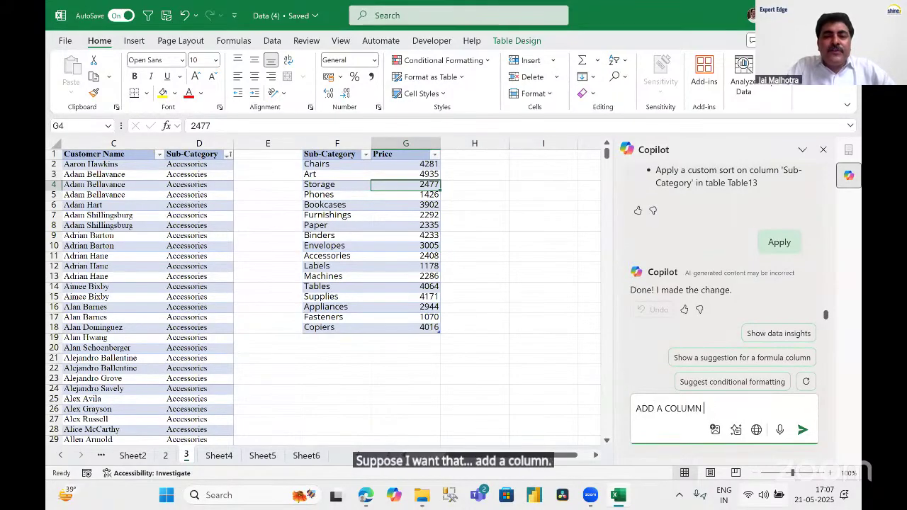
{"action": "type", "text": "W"}
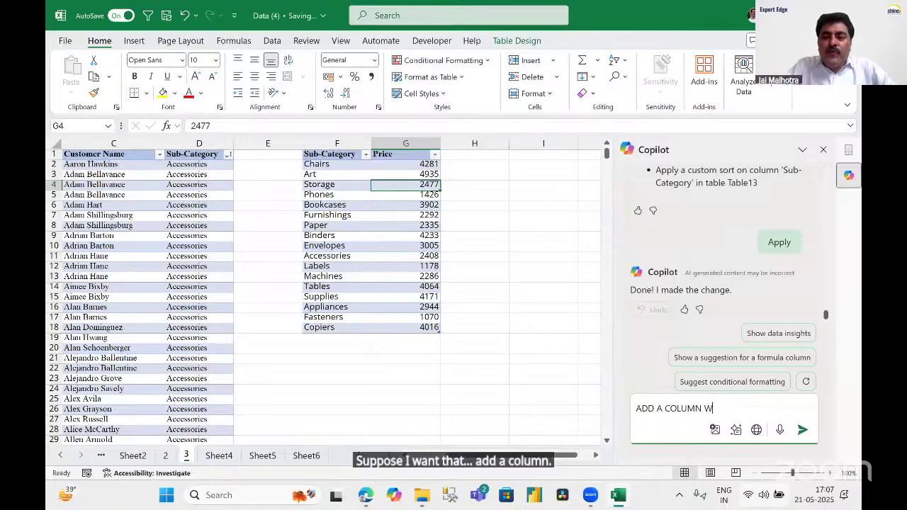
{"action": "type", "text": "ITH QUARTER OF PRICE"}
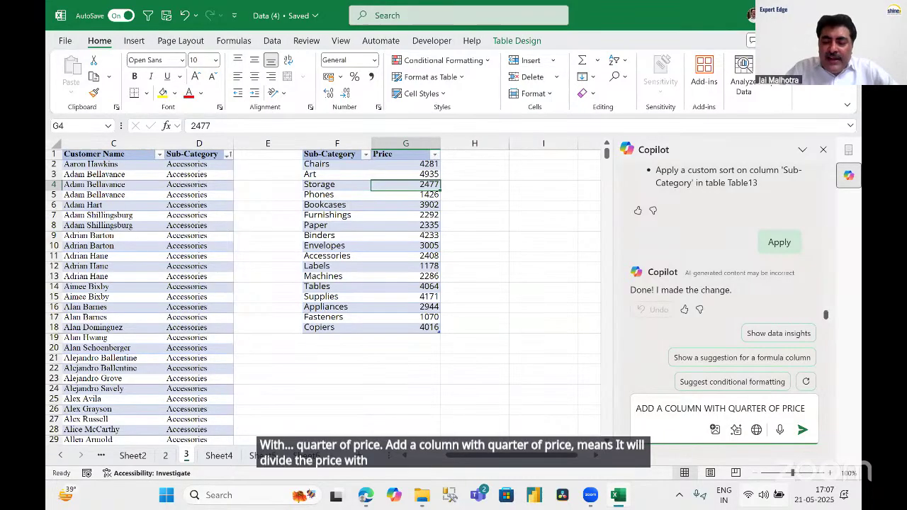
{"action": "key", "text": "Return"}
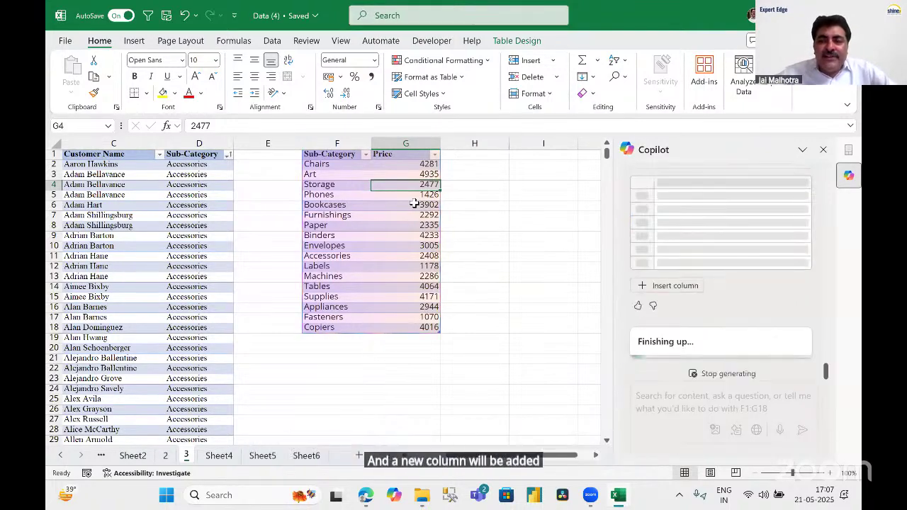
{"action": "left_click", "coordinate": [672, 287]}
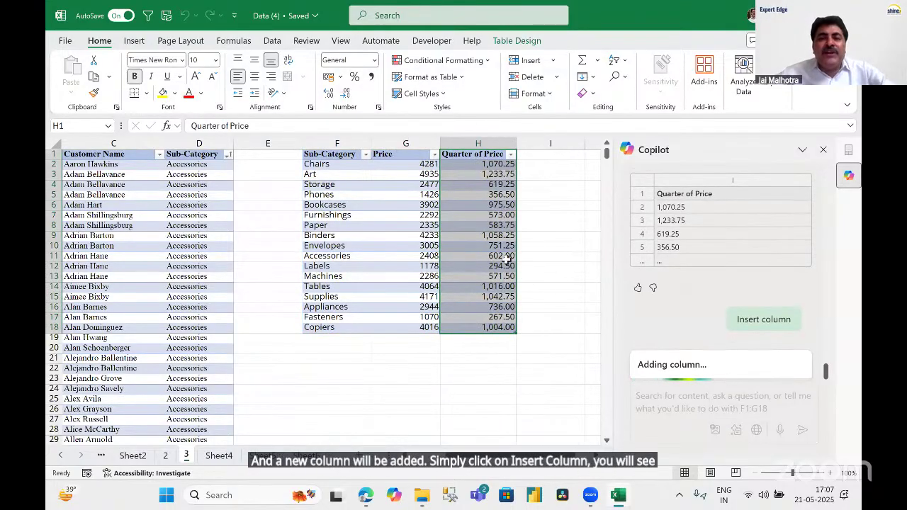
{"action": "left_click", "coordinate": [508, 246]}
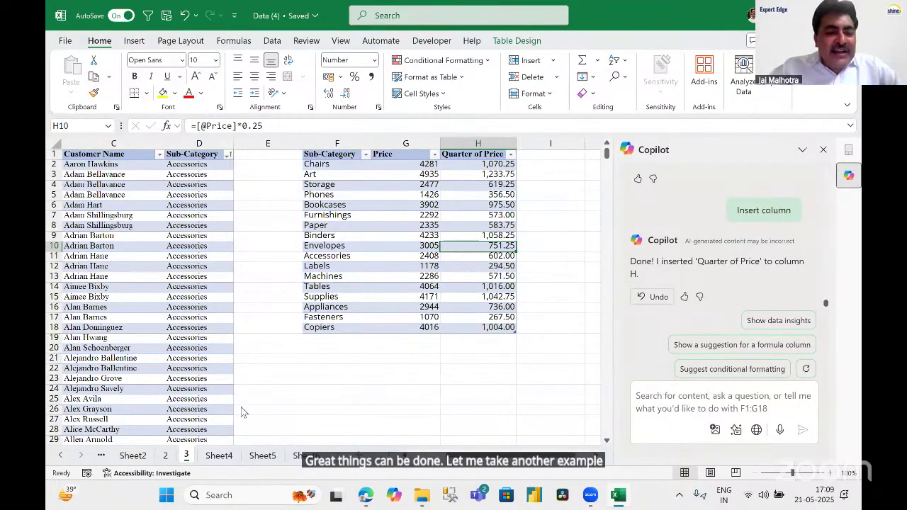
{"action": "key", "text": "ctrl+Page_Up"}
With the order data selected, ask Copilot 'SHOW ME TOP 5 CITIES WITH HIGHEST PROFIT.'.
{"action": "left_click", "coordinate": [467, 339]}
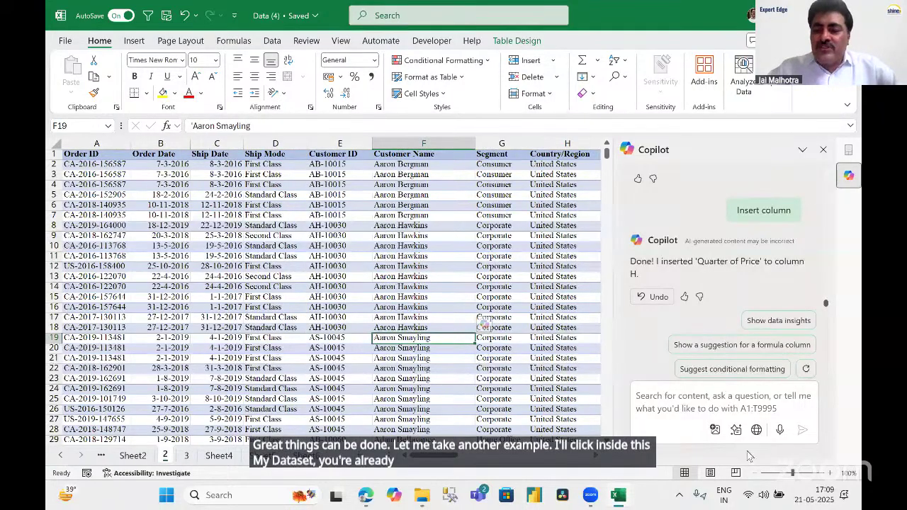
{"action": "left_click", "coordinate": [673, 394]}
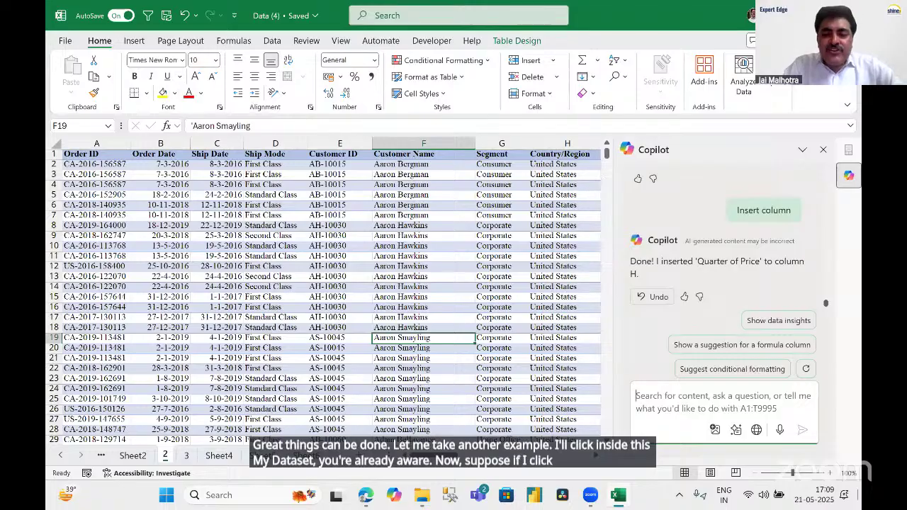
{"action": "type", "text": "SHOW ME"}
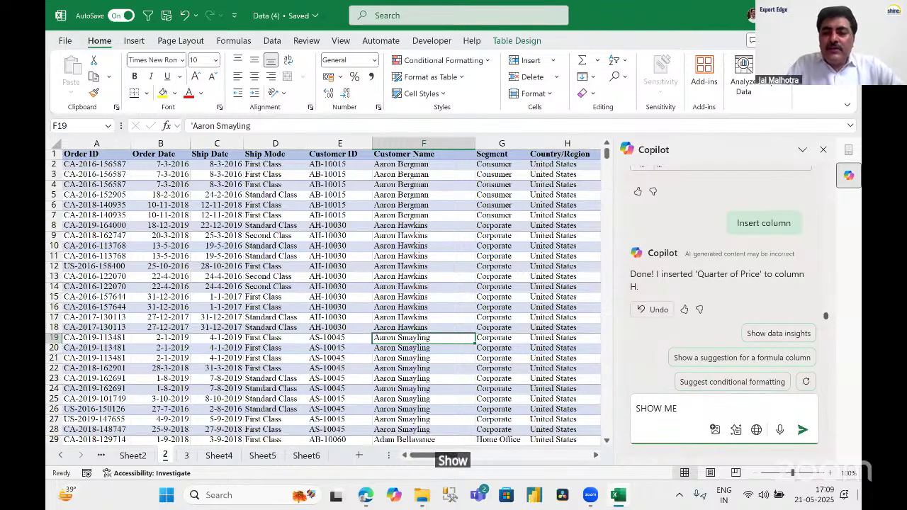
{"action": "type", "text": "P"}
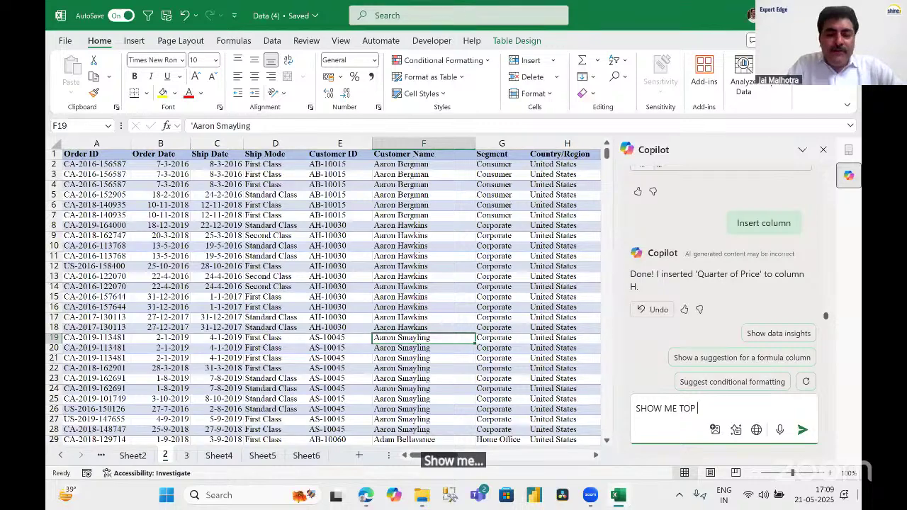
{"action": "type", "text": " 5 C"}
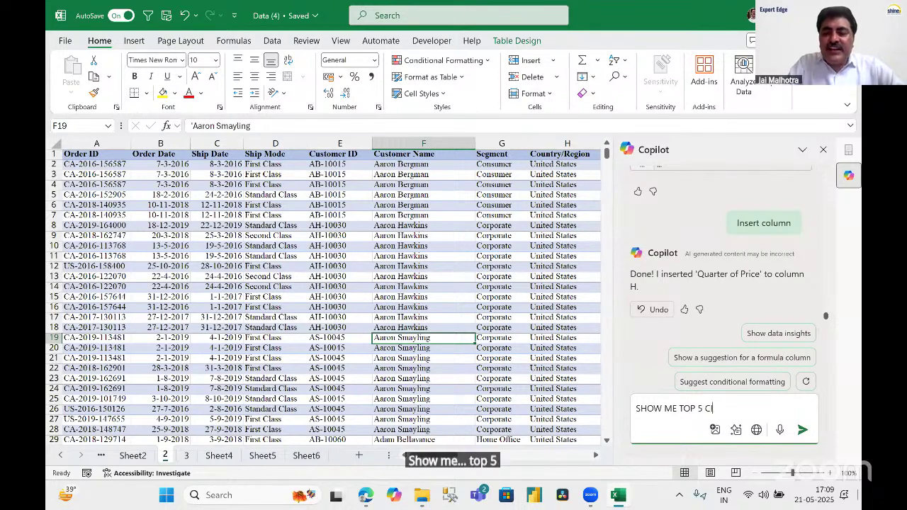
{"action": "type", "text": "ITIES "}
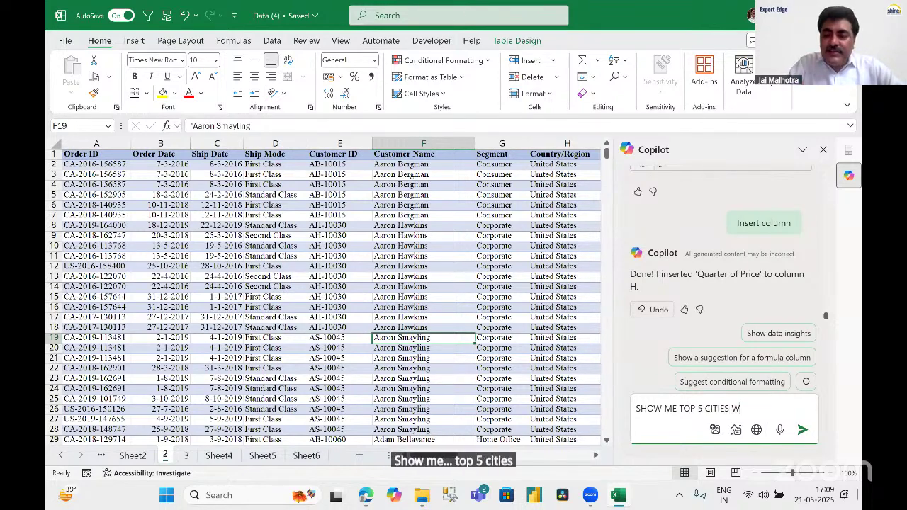
{"action": "type", "text": "WITH HIGH"}
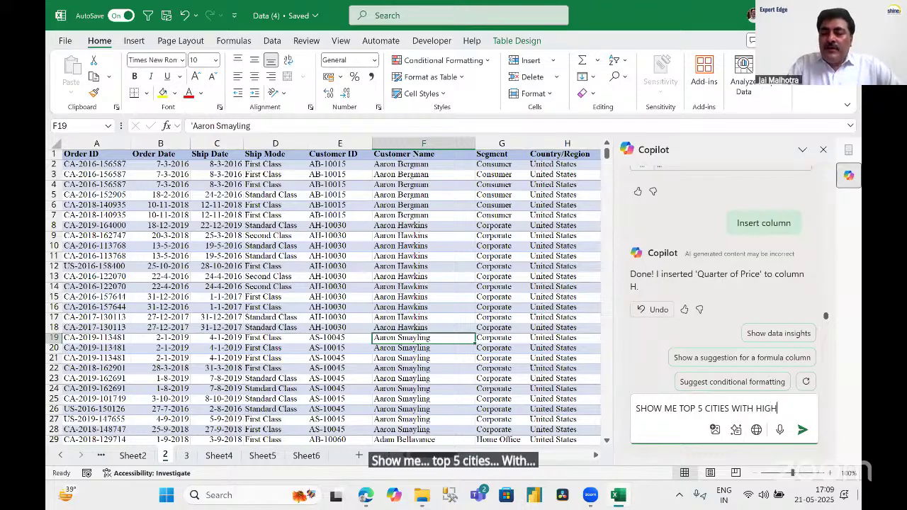
{"action": "type", "text": "EST "}
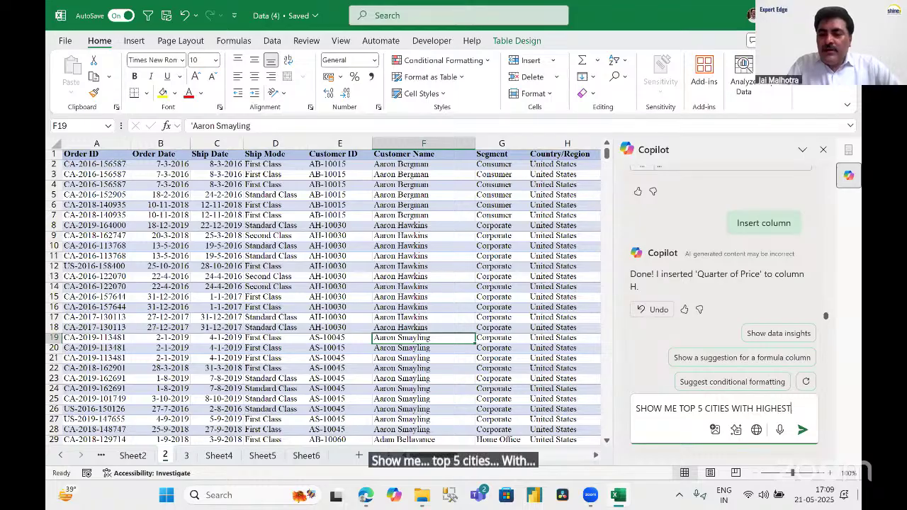
{"action": "type", "text": "PROFIT"}
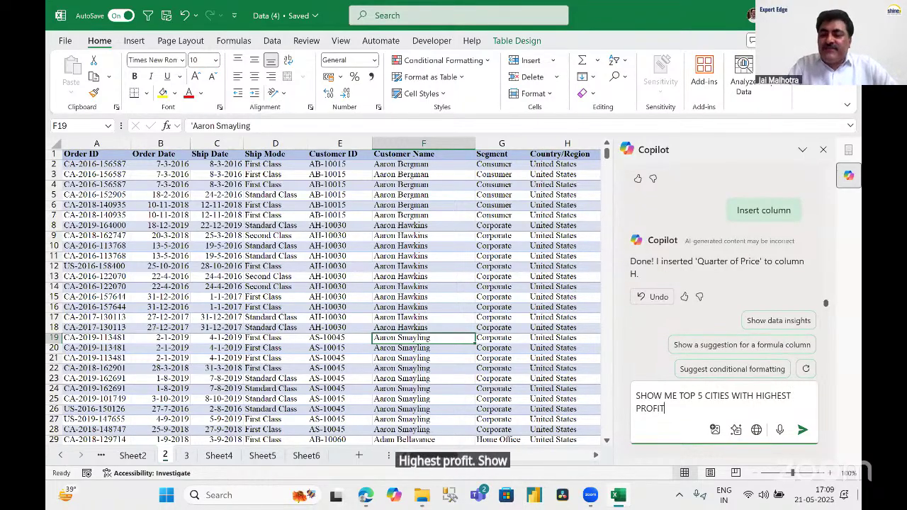
{"action": "type", "text": "."}
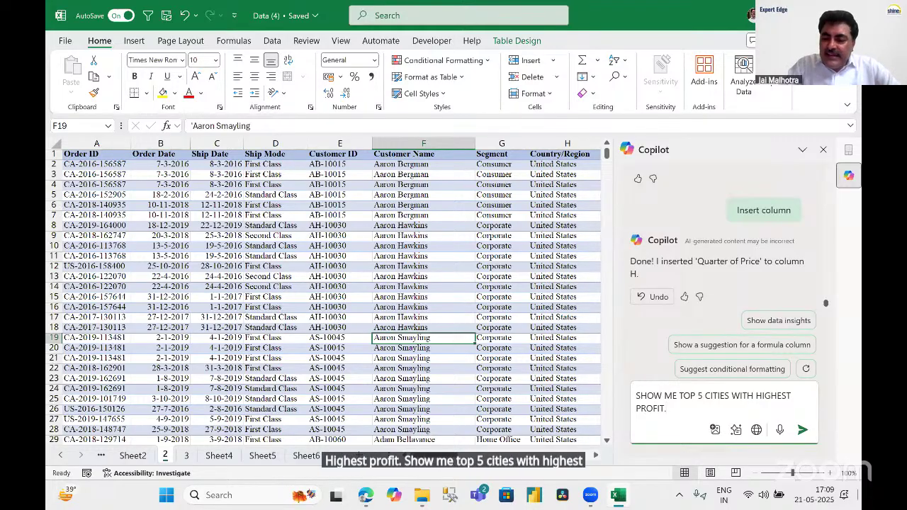
{"action": "key", "text": "Return"}
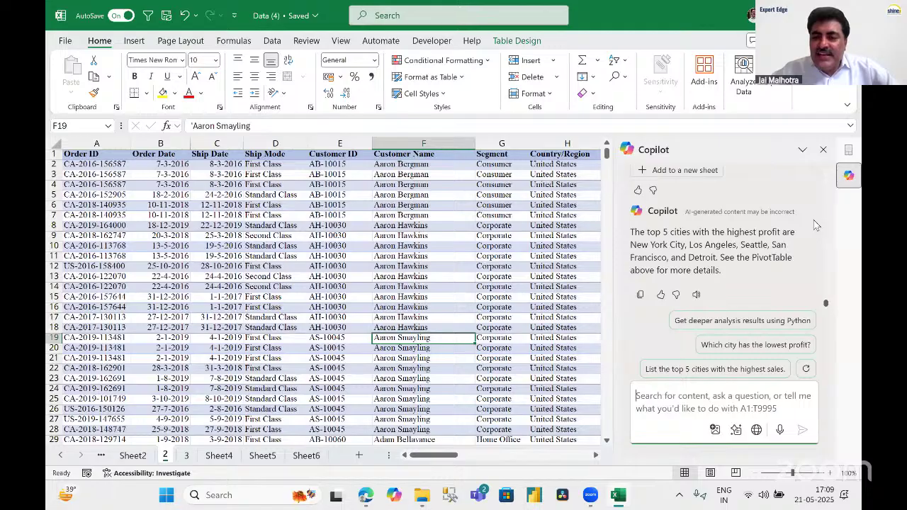
Add Copilot's Top 5 City-by-Profit PivotTable to a new sheet, Sheet7.
{"action": "scroll", "coordinate": [814, 227], "scroll_direction": "up", "scroll_amount": 4}
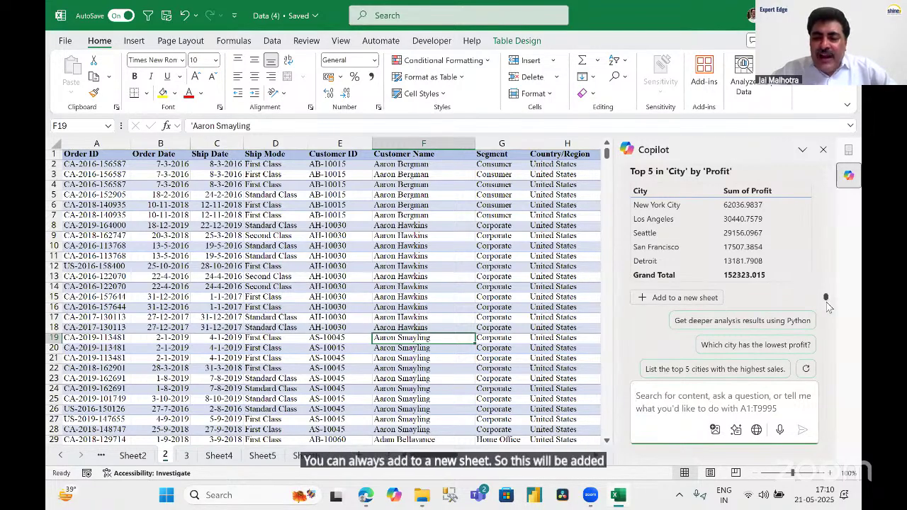
{"action": "left_click_drag", "start_coordinate": [827, 299], "coordinate": [828, 304]}
{"action": "scroll", "coordinate": [680, 245], "scroll_direction": "down", "scroll_amount": 1}
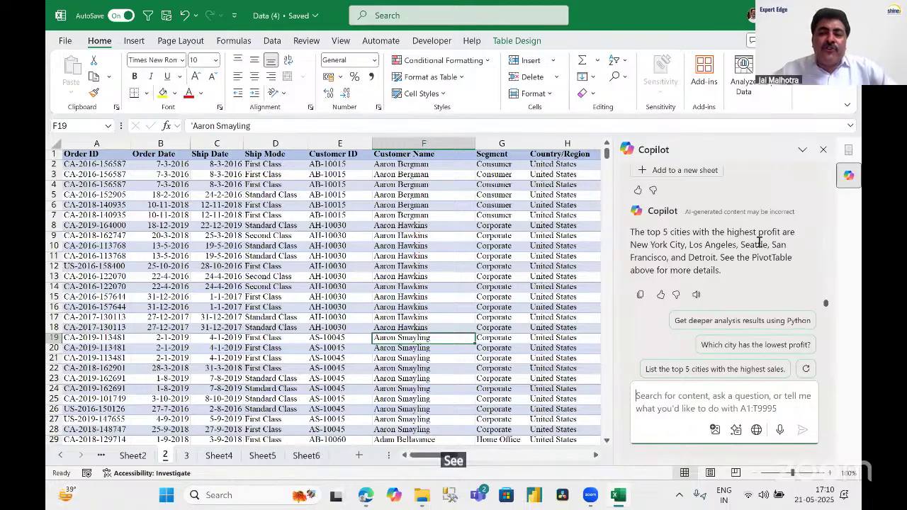
{"action": "scroll", "coordinate": [763, 246], "scroll_direction": "up", "scroll_amount": 3}
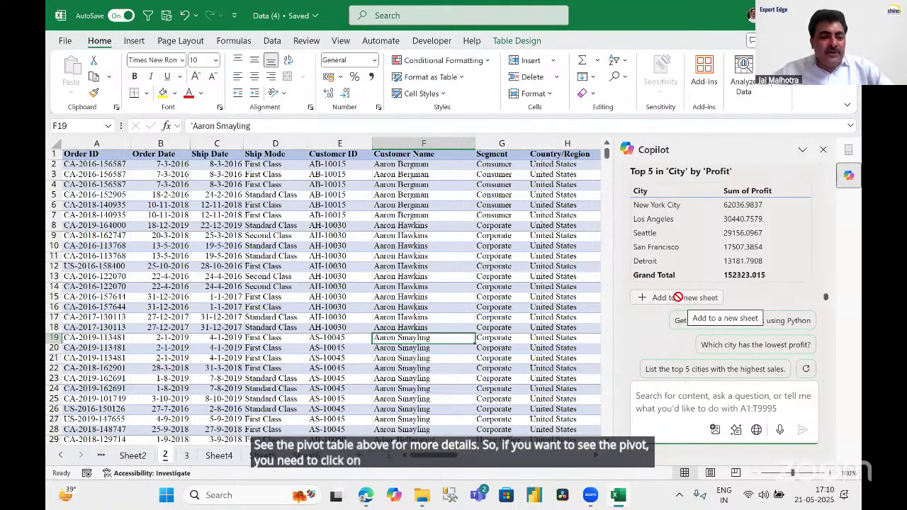
{"action": "left_click", "coordinate": [679, 301]}
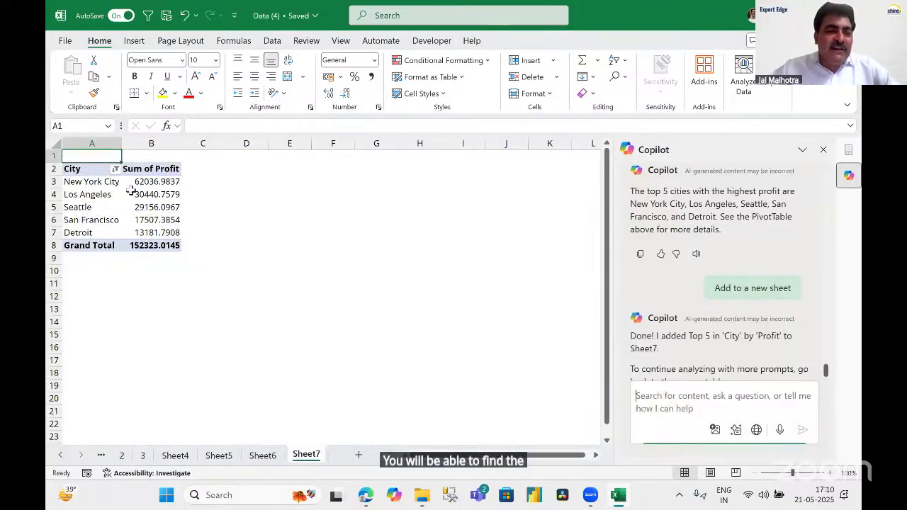
Inspect the Sheet7 pivot's PivotTable Fields, then return to sheet 2's order data.
{"action": "left_click", "coordinate": [149, 194]}
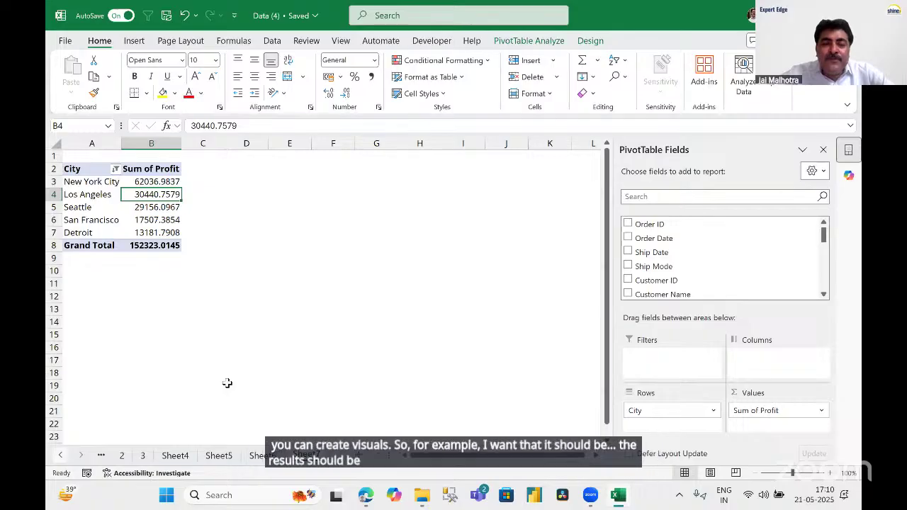
{"action": "left_click", "coordinate": [121, 455]}
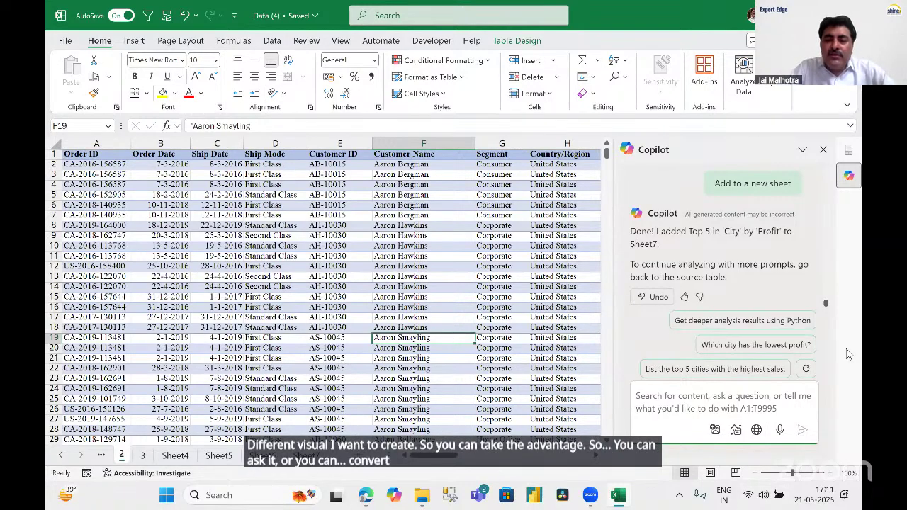
Ask Copilot to 'CONVERT THE PIVOT INTO COLUMN CHART'.
{"action": "type", "text": "CONVERT THE PIV"}
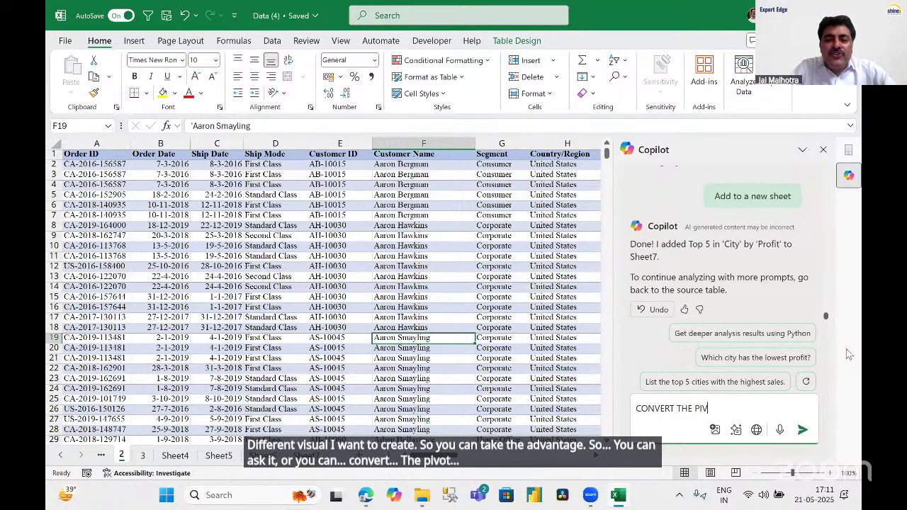
{"action": "type", "text": "OT INTO COLUMN"}
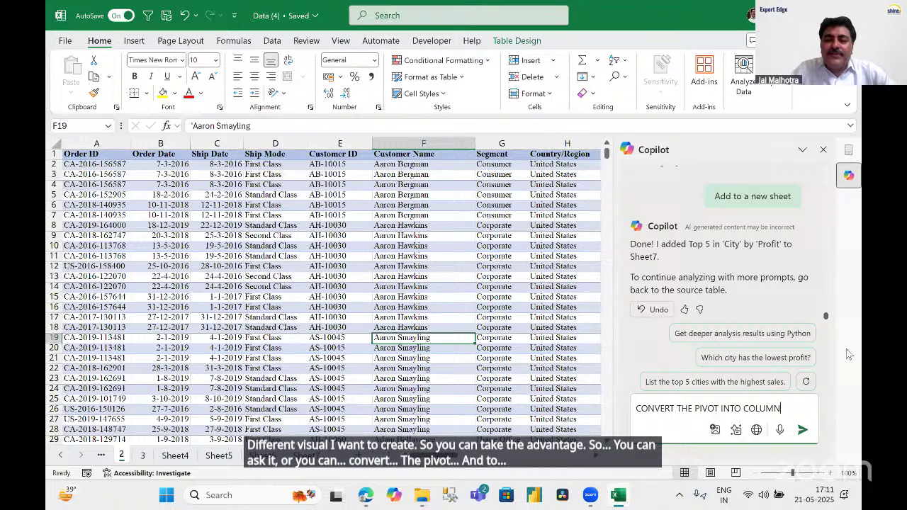
{"action": "type", "text": " CHART"}
{"action": "key", "text": "Return"}
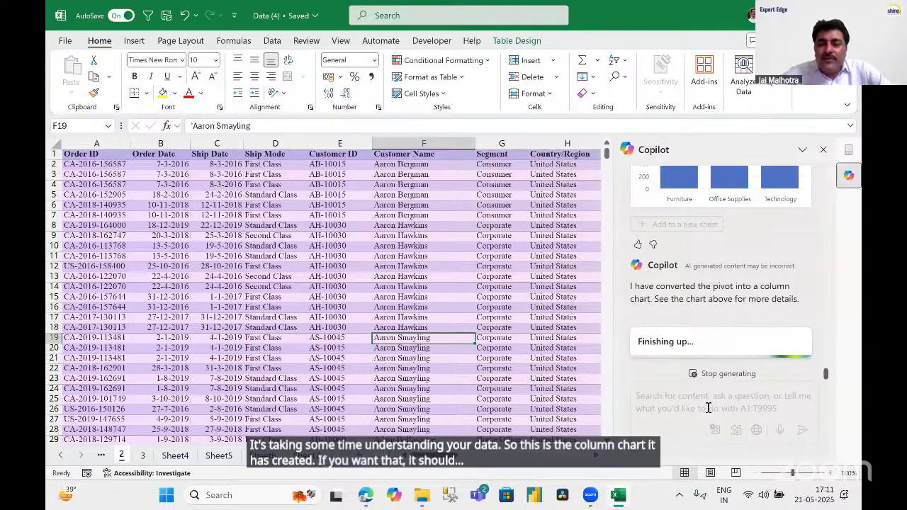
{"action": "left_click", "coordinate": [740, 393]}
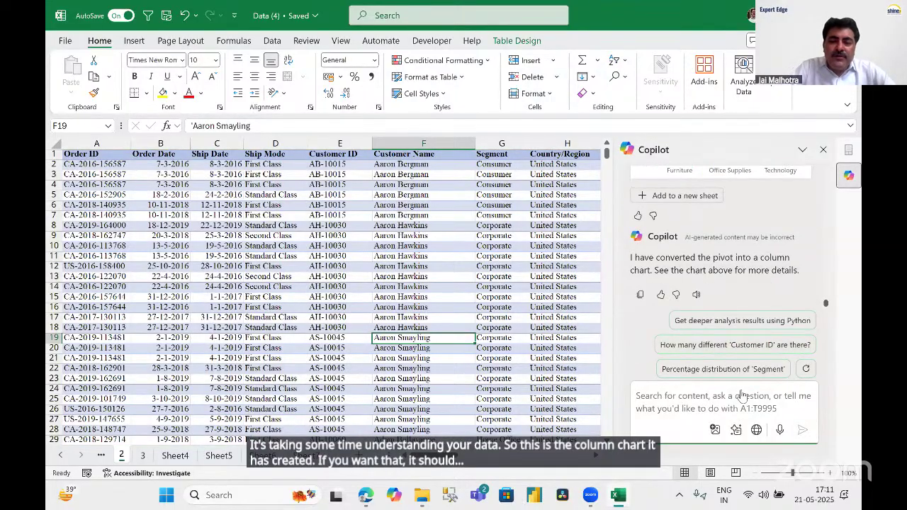
Ask Copilot 'PLEASE CONVERT INTO PIE CHART ALSO'.
{"action": "type", "text": "PLEASE CONVERT"}
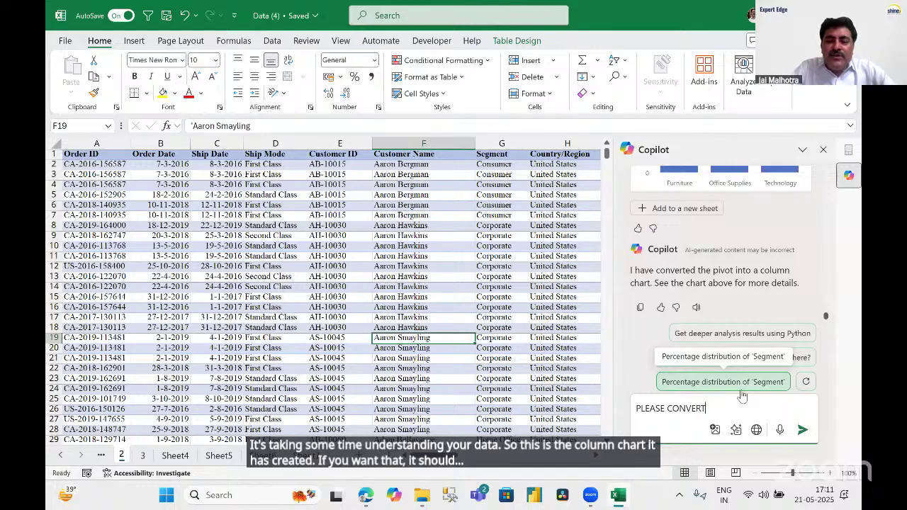
{"action": "type", "text": " INTO PIE CHART"}
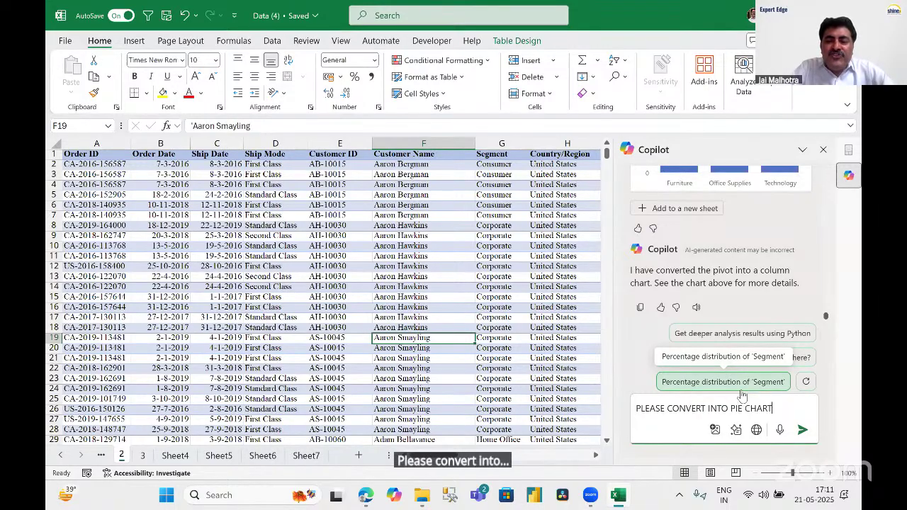
{"action": "type", "text": " ALSO"}
{"action": "key", "text": "Return"}
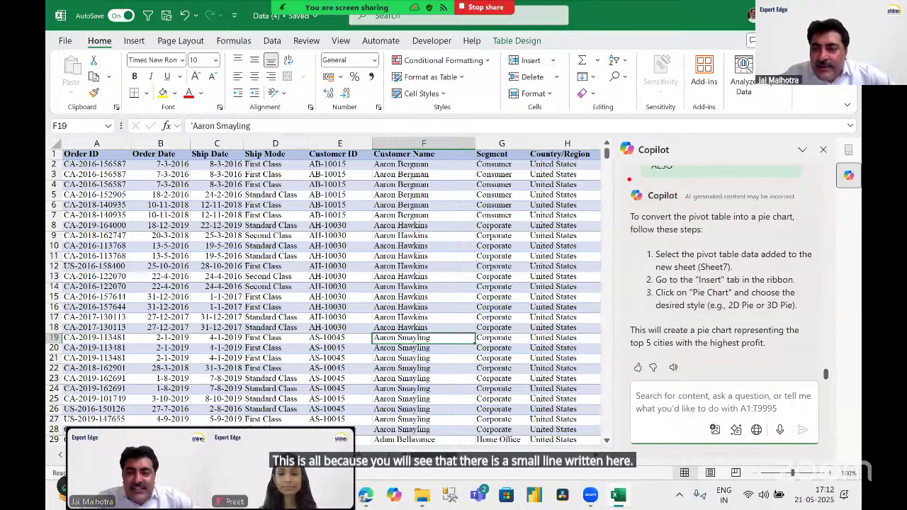
Close the Copilot pane so sheet 2's order data fills the window.
{"action": "left_click_drag", "start_coordinate": [620, 178], "coordinate": [816, 210]}
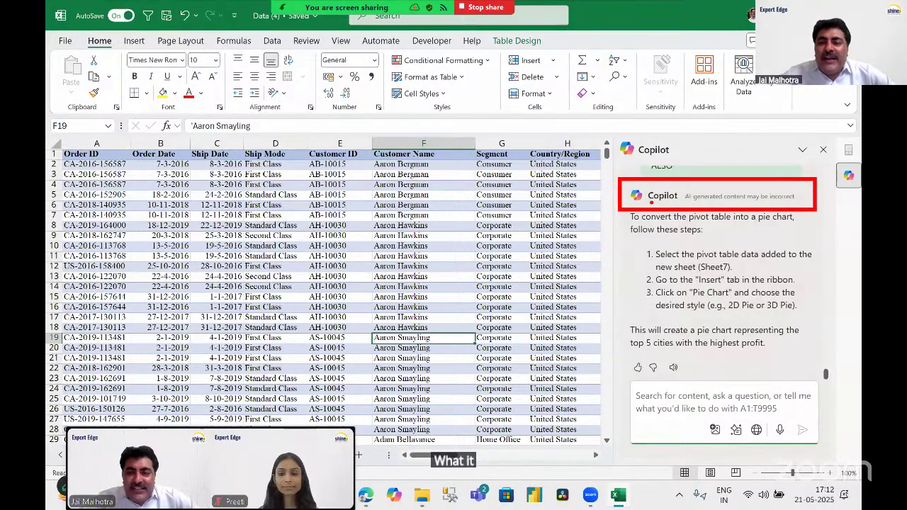
{"action": "left_click_drag", "start_coordinate": [651, 203], "coordinate": [797, 202]}
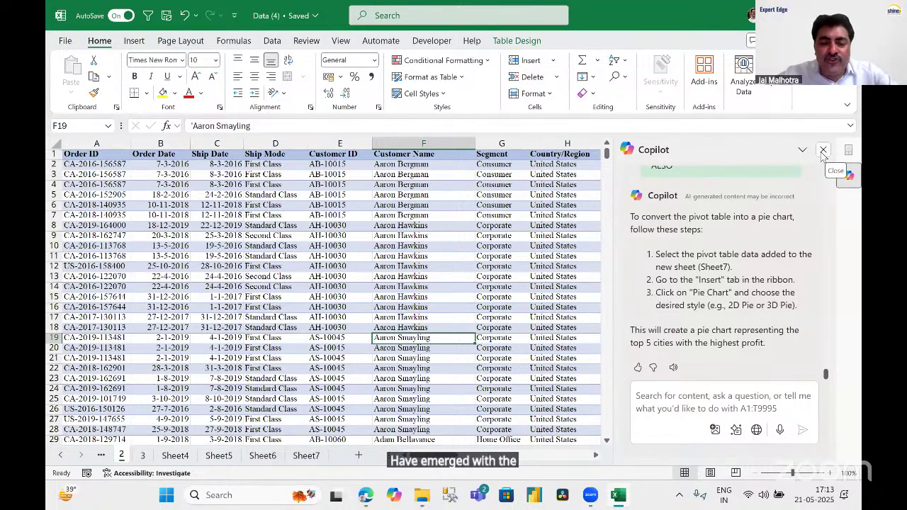
{"action": "left_click", "coordinate": [823, 151]}
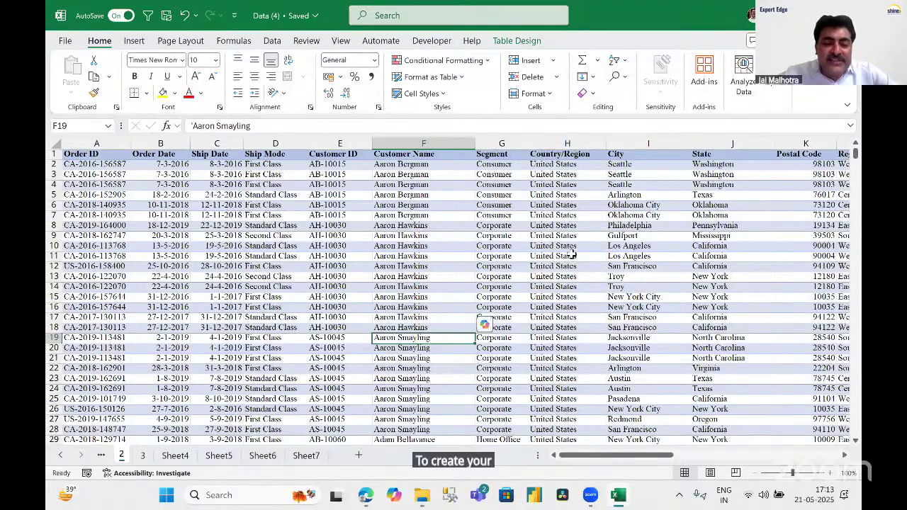
Select a cell in the order data and reopen the Copilot pane.
{"action": "left_click", "coordinate": [525, 255]}
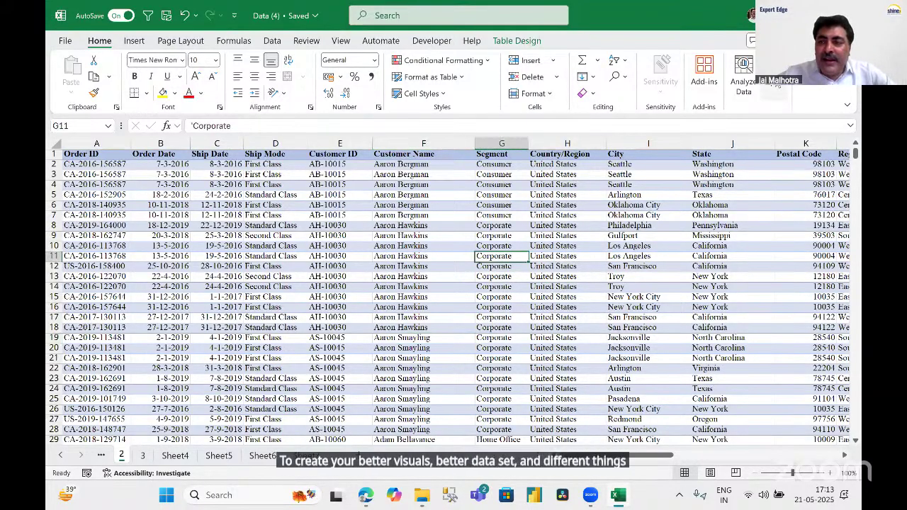
{"action": "left_click", "coordinate": [777, 82]}
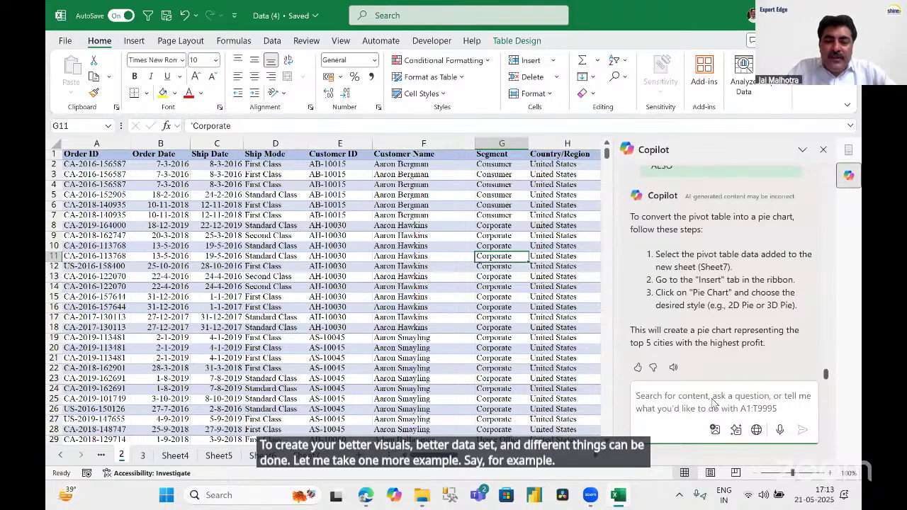
Send 'ANALYSE THIS DATA' to Copilot and get a Discount by Ship Date chart.
{"action": "type", "text": "ANALYSE THI"}
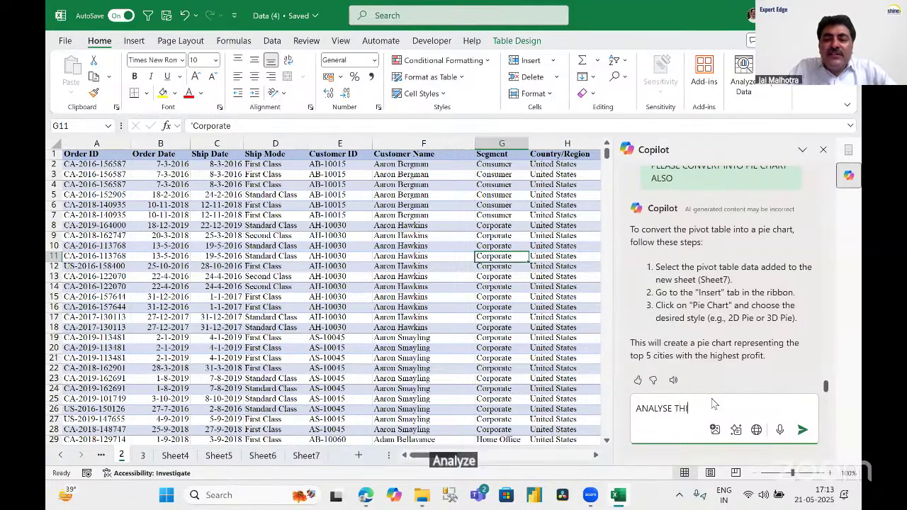
{"action": "type", "text": "S DATA"}
{"action": "key", "text": "Return"}
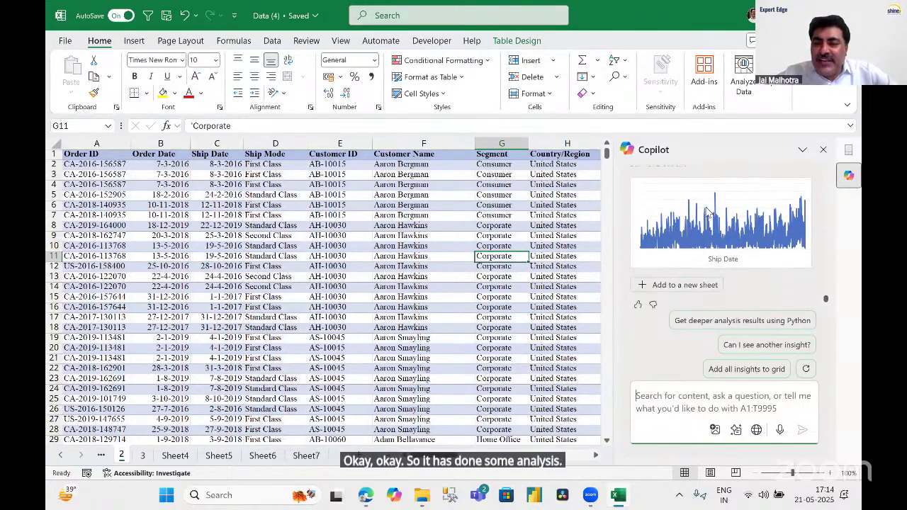
Ask Copilot for another insight, then add all its insights to the grid as Sheet8.
{"action": "scroll", "coordinate": [707, 213], "scroll_direction": "up", "scroll_amount": 2}
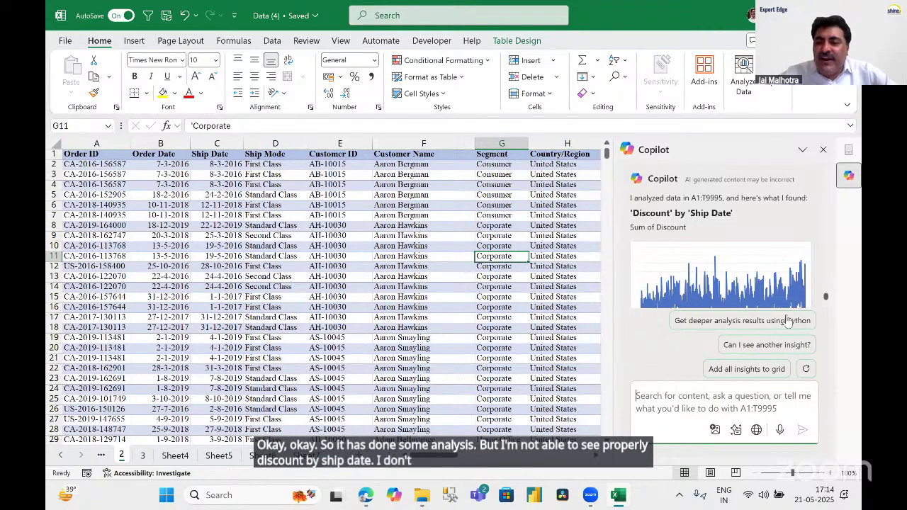
{"action": "left_click", "coordinate": [759, 346]}
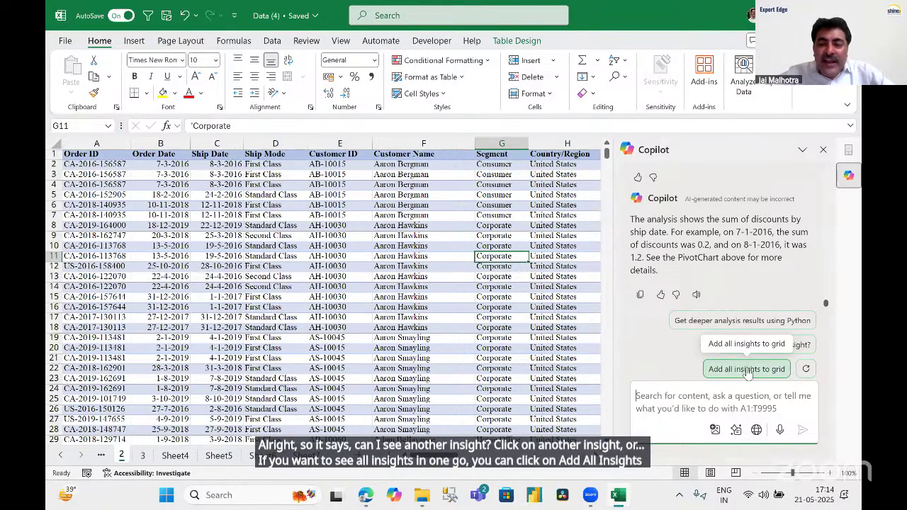
{"action": "left_click", "coordinate": [748, 369]}
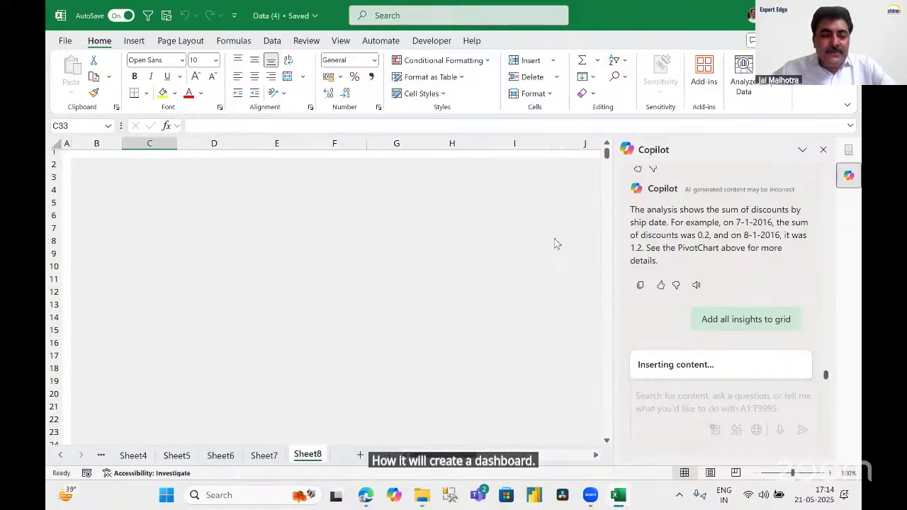
Close the Copilot pane and look over the top insight charts on Sheet8.
{"action": "left_click", "coordinate": [825, 151]}
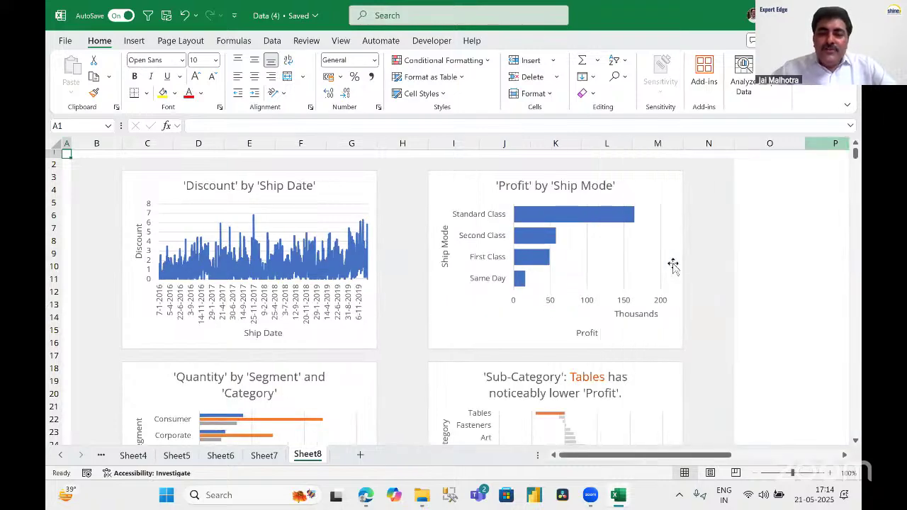
{"action": "left_click", "coordinate": [711, 248]}
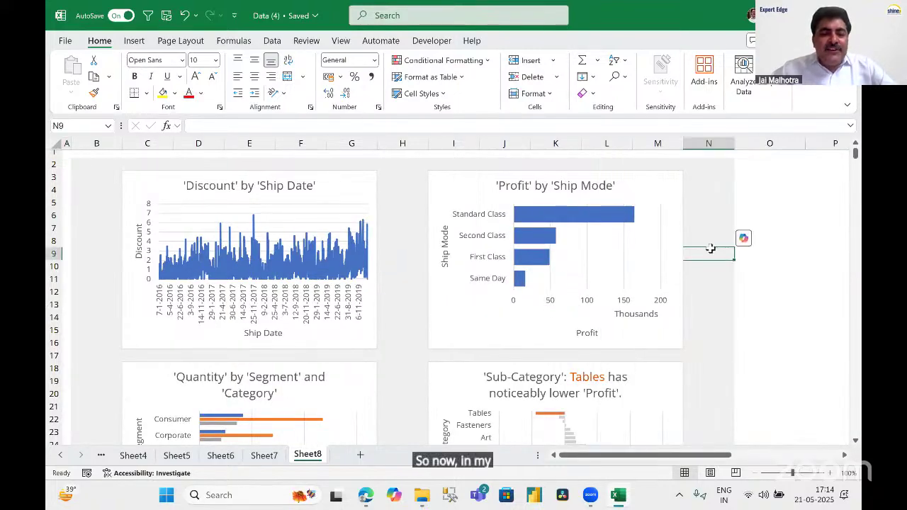
{"action": "scroll", "coordinate": [711, 248], "scroll_direction": "down", "scroll_amount": 2}
{"action": "scroll", "coordinate": [711, 248], "scroll_direction": "up", "scroll_amount": 2}
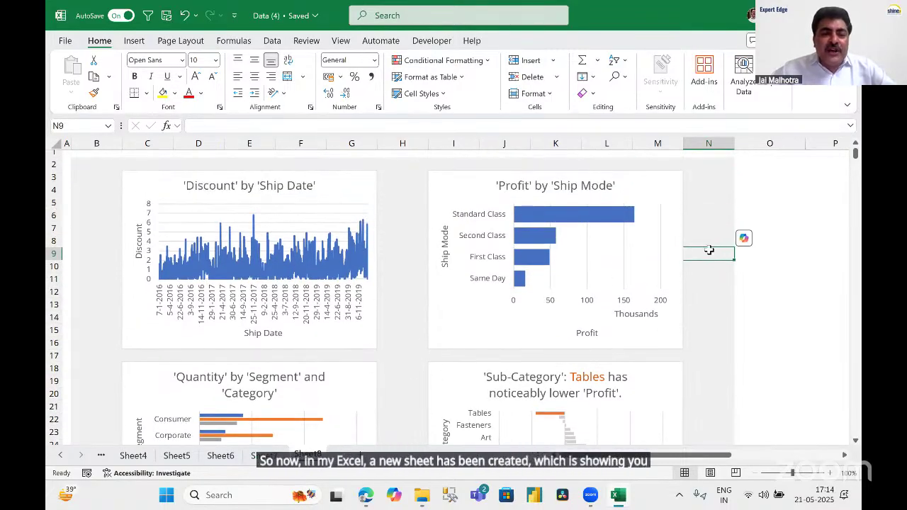
{"action": "scroll", "coordinate": [710, 251], "scroll_direction": "down", "scroll_amount": 2}
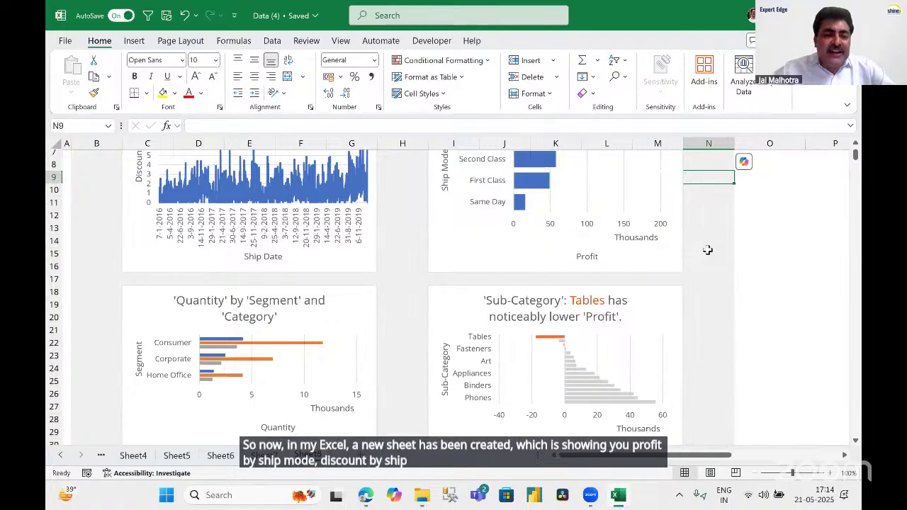
{"action": "scroll", "coordinate": [707, 250], "scroll_direction": "down", "scroll_amount": 1}
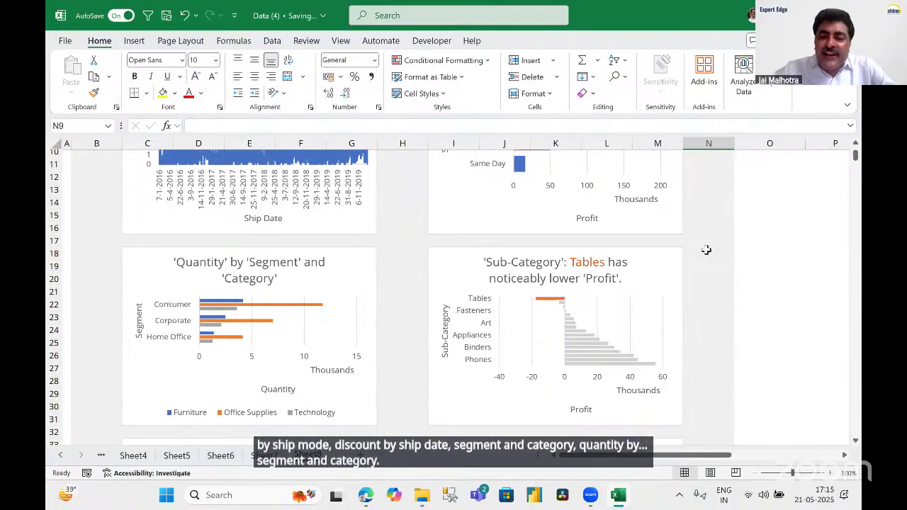
{"action": "scroll", "coordinate": [707, 250], "scroll_direction": "down", "scroll_amount": 1}
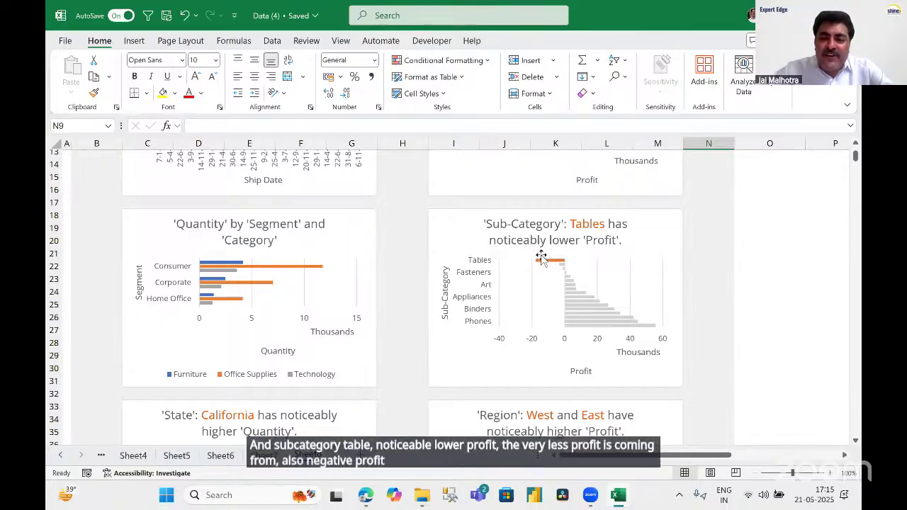
Review the lower charts, such as Profit by Ship Mode and West/East Profit, with their PivotTable sources.
{"action": "scroll", "coordinate": [665, 256], "scroll_direction": "down", "scroll_amount": 2}
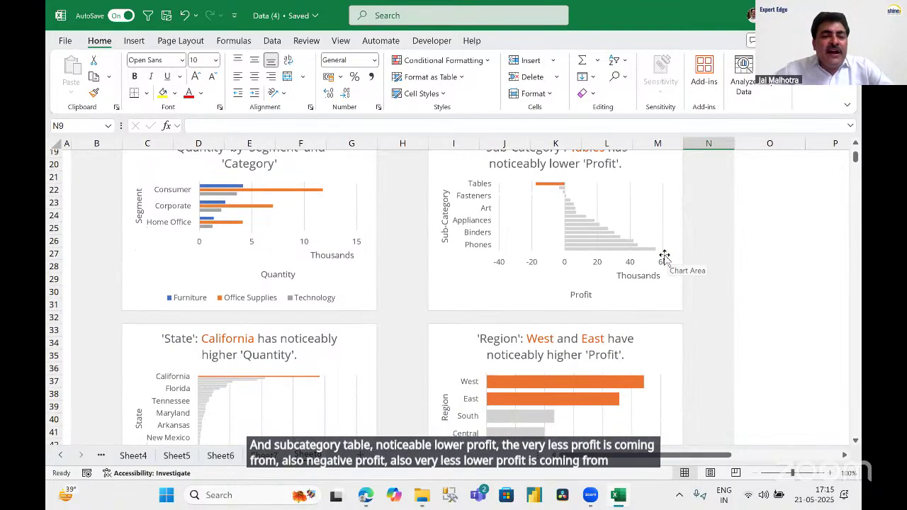
{"action": "scroll", "coordinate": [664, 256], "scroll_direction": "down", "scroll_amount": 3}
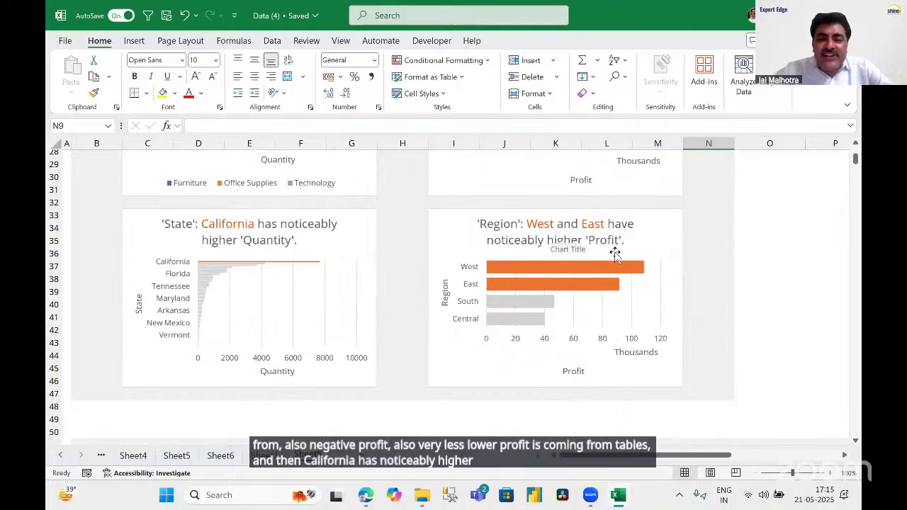
{"action": "scroll", "coordinate": [615, 259], "scroll_direction": "down", "scroll_amount": 5}
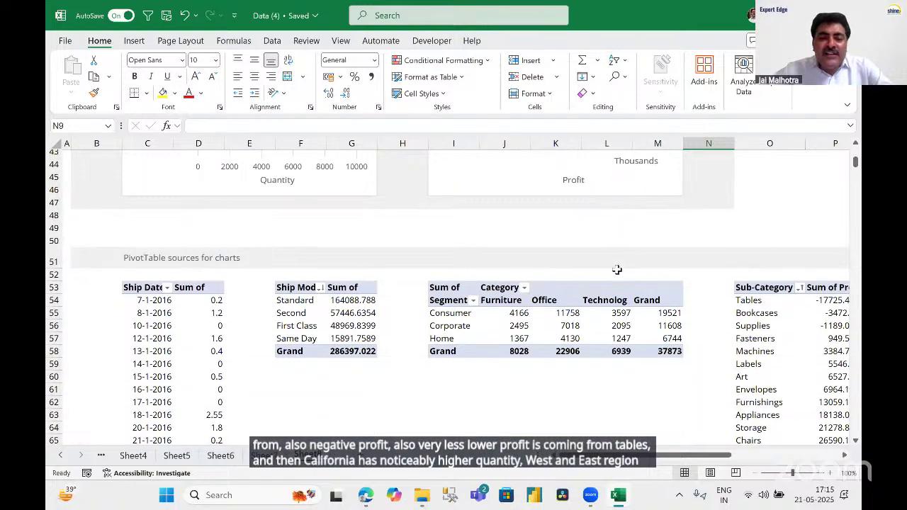
{"action": "scroll", "coordinate": [617, 269], "scroll_direction": "down", "scroll_amount": 3}
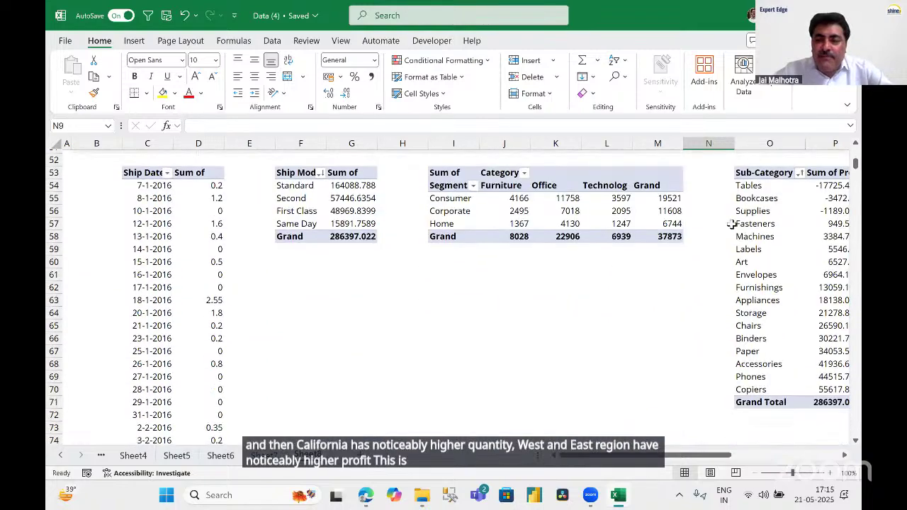
{"action": "scroll", "coordinate": [712, 289], "scroll_direction": "up", "scroll_amount": 15}
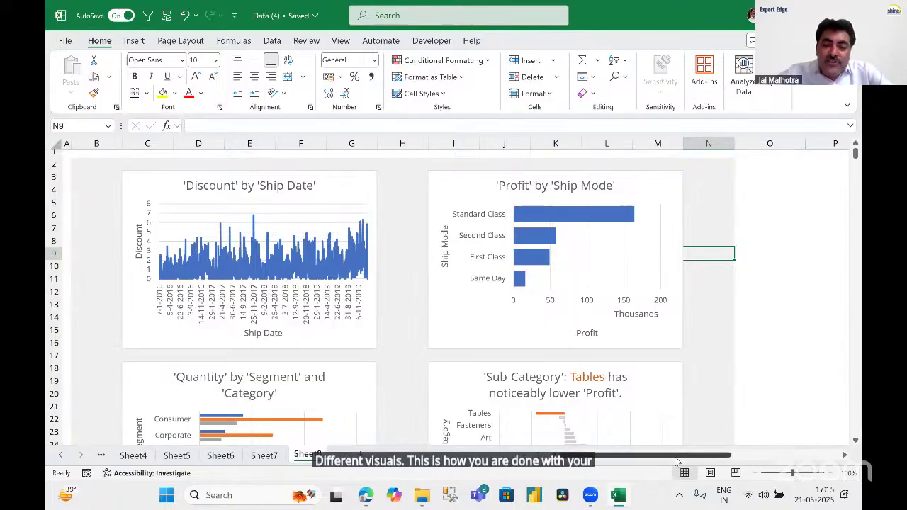
{"action": "left_click_drag", "start_coordinate": [681, 456], "coordinate": [659, 485]}
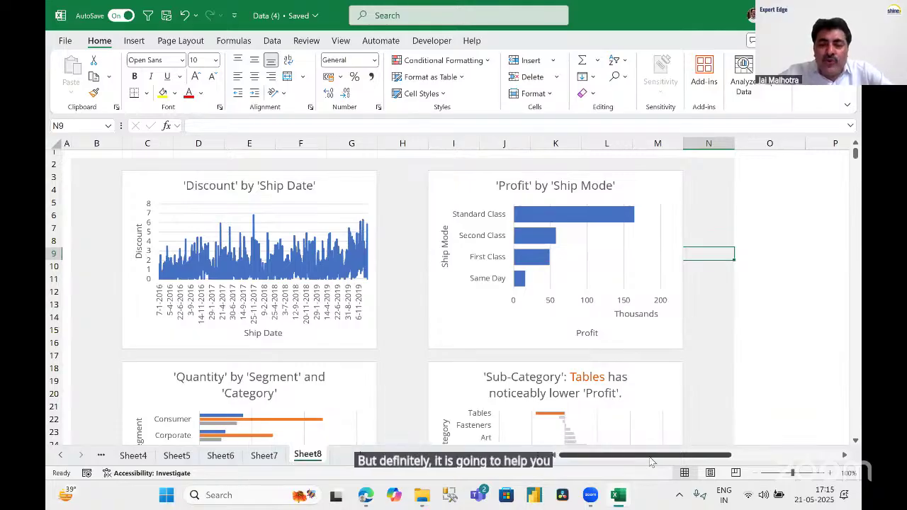
{"action": "scroll", "coordinate": [733, 329], "scroll_direction": "down", "scroll_amount": 5}
{"action": "scroll", "coordinate": [730, 329], "scroll_direction": "up", "scroll_amount": 5}
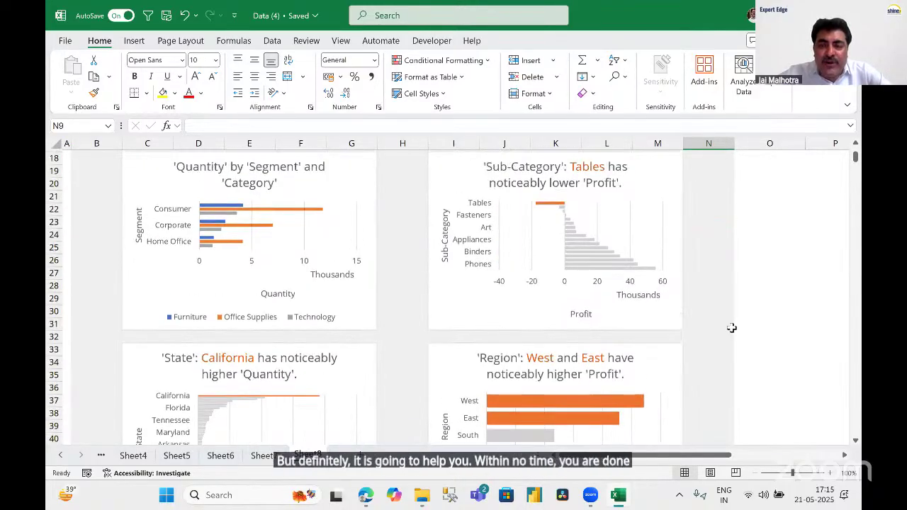
{"action": "left_click", "coordinate": [743, 329]}
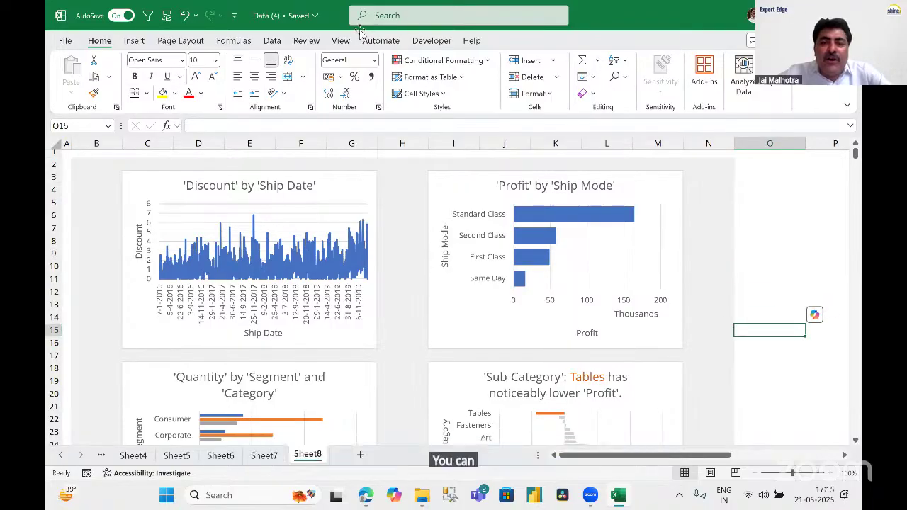
From the Ship Date pivot, insert State, Region, Category and Segment slicers.
{"action": "scroll", "coordinate": [441, 253], "scroll_direction": "down", "scroll_amount": 13}
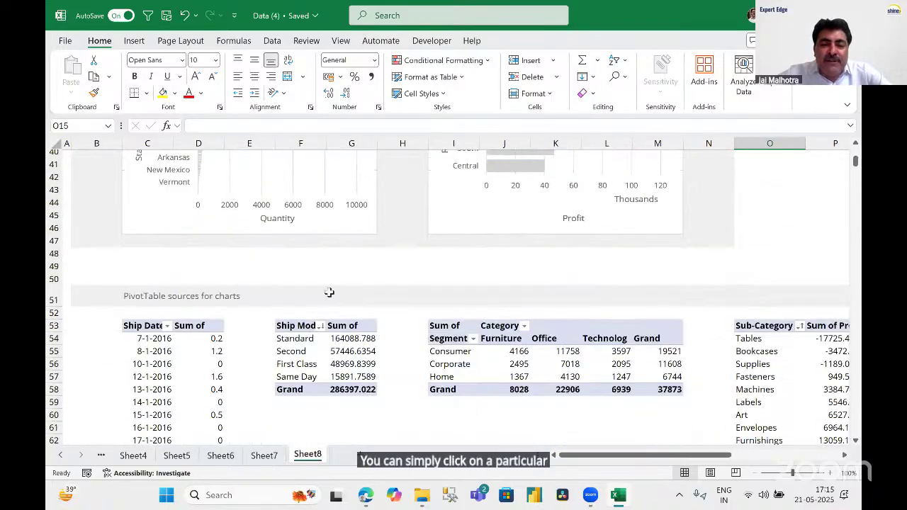
{"action": "left_click", "coordinate": [200, 325]}
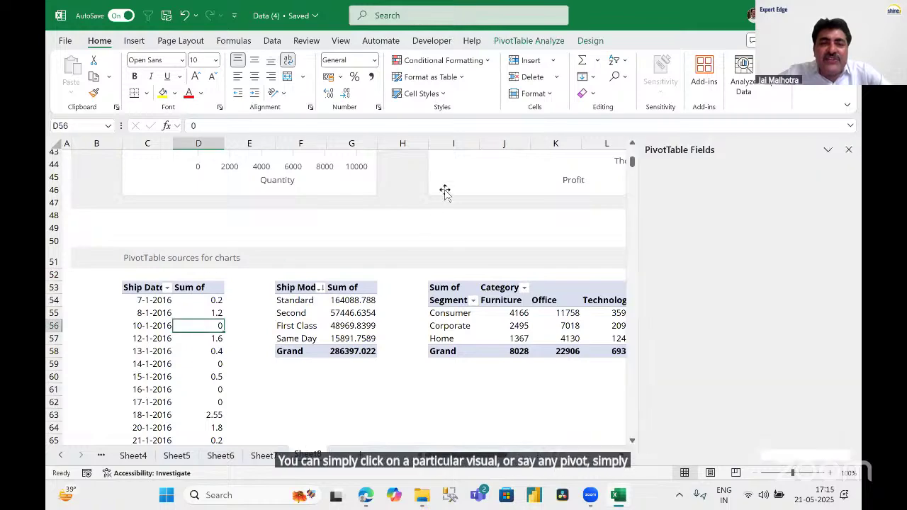
{"action": "scroll", "coordinate": [444, 191], "scroll_direction": "up", "scroll_amount": 11}
{"action": "scroll", "coordinate": [426, 213], "scroll_direction": "up", "scroll_amount": 2}
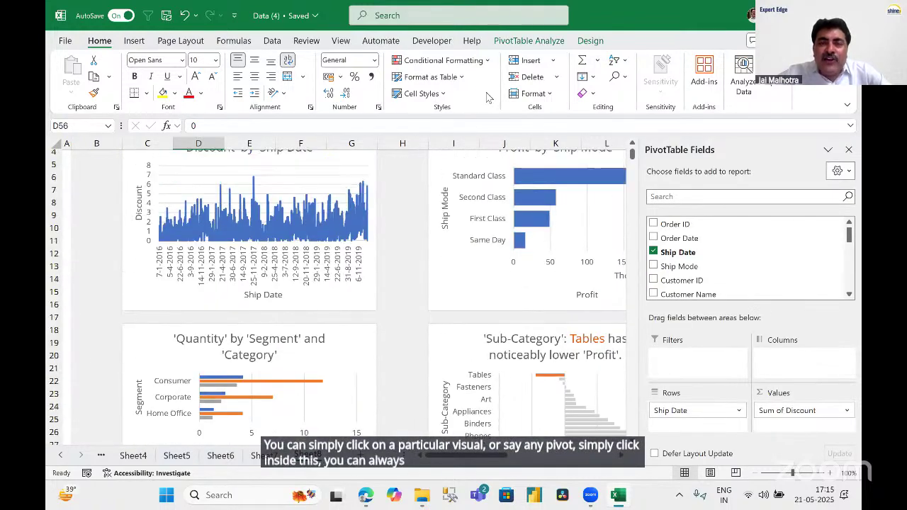
{"action": "left_click", "coordinate": [521, 43]}
{"action": "left_click", "coordinate": [345, 61]}
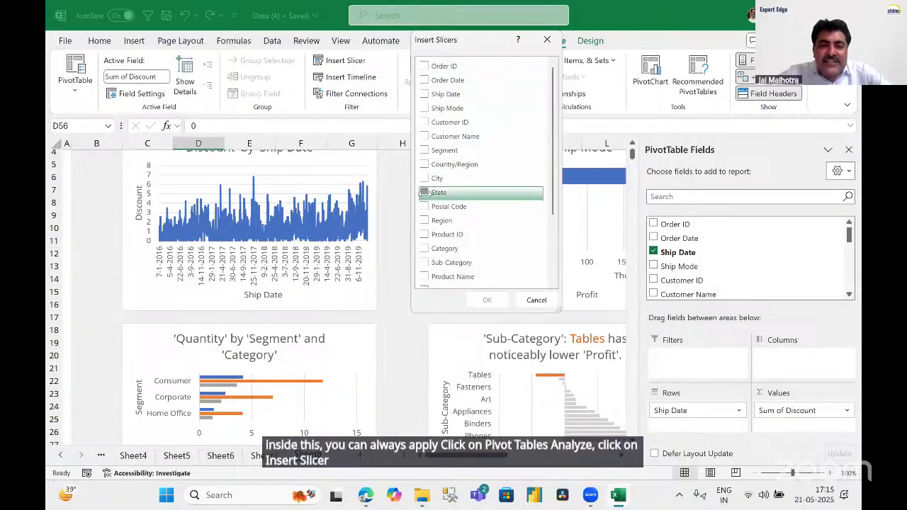
{"action": "left_click", "coordinate": [424, 193]}
{"action": "left_click", "coordinate": [424, 249]}
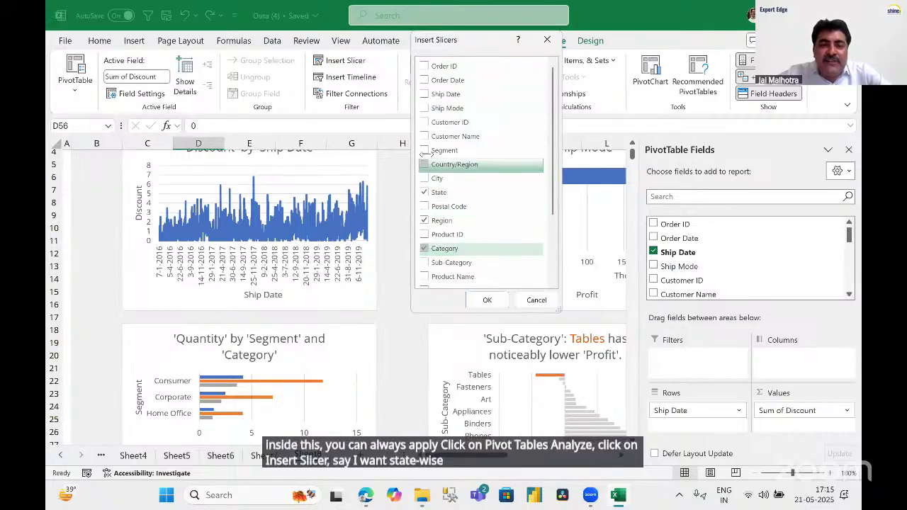
{"action": "left_click", "coordinate": [424, 150]}
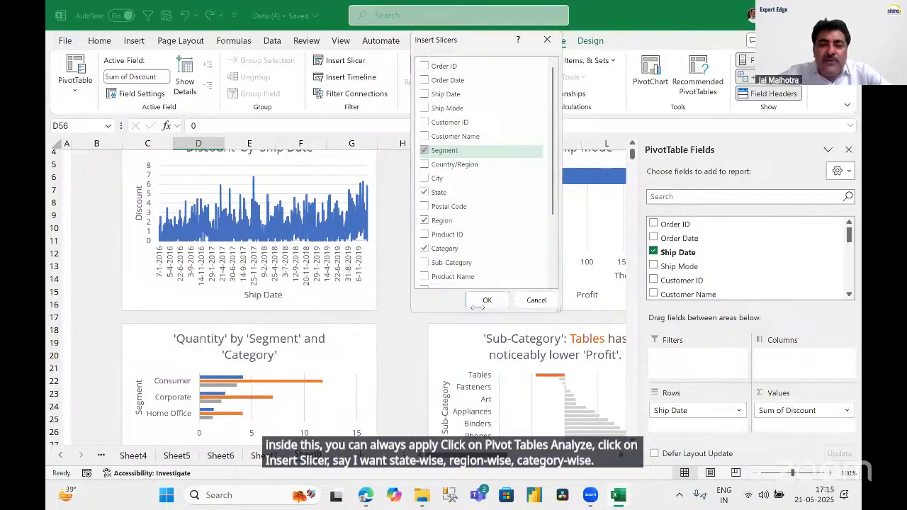
{"action": "left_click", "coordinate": [488, 301]}
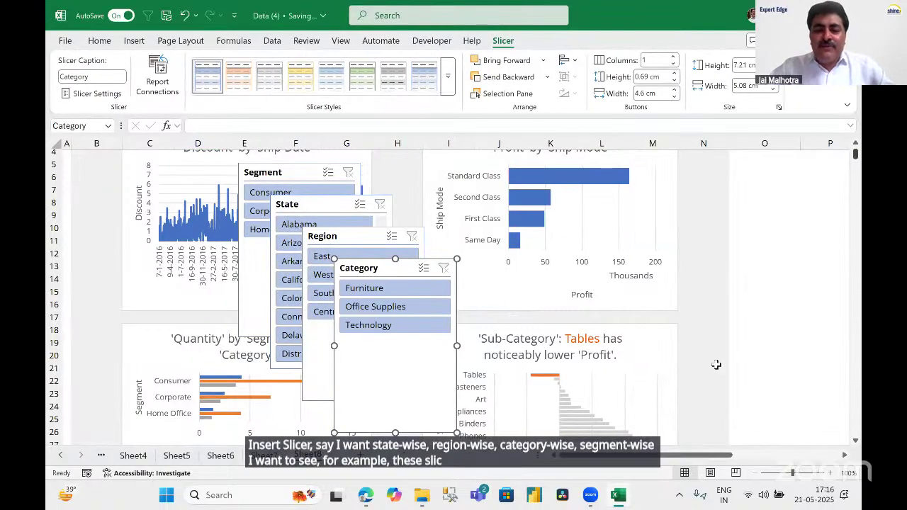
Place Category and Region in one column and State and Segment beside them, right of the charts.
{"action": "left_click_drag", "start_coordinate": [381, 269], "coordinate": [740, 155]}
{"action": "left_click_drag", "start_coordinate": [341, 244], "coordinate": [735, 332]}
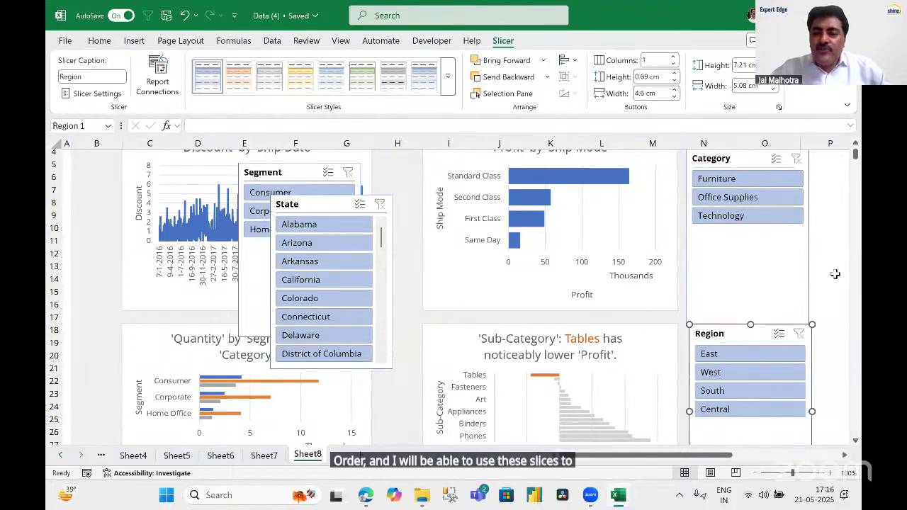
{"action": "left_click_drag", "start_coordinate": [315, 205], "coordinate": [802, 167]}
{"action": "scroll", "coordinate": [472, 306], "scroll_direction": "down", "scroll_amount": 3}
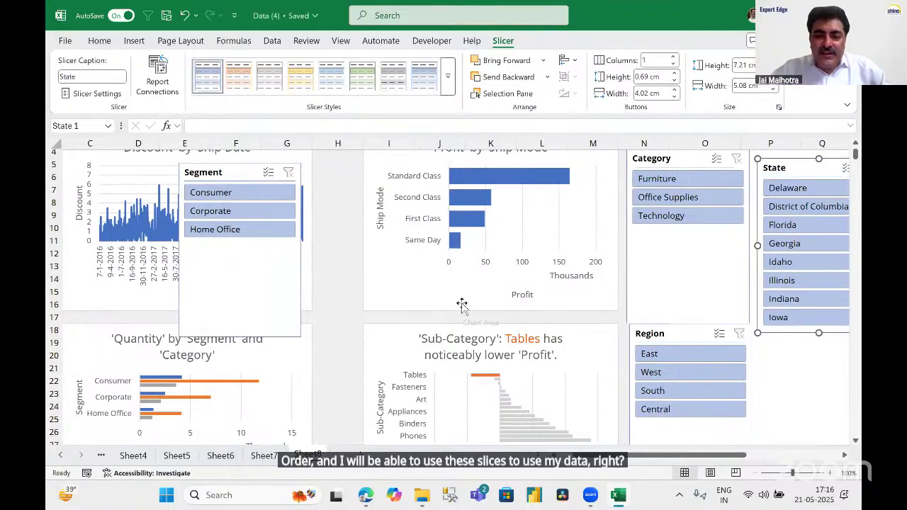
{"action": "left_click", "coordinate": [331, 263]}
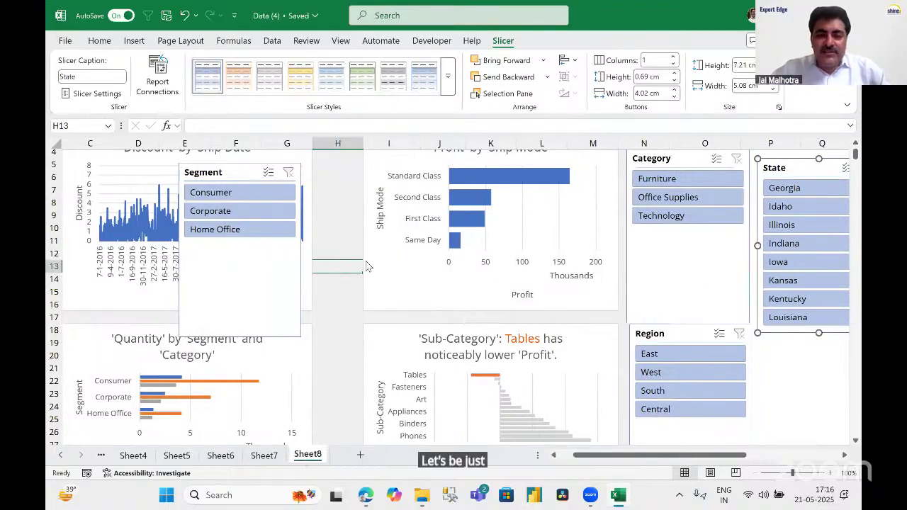
{"action": "scroll", "coordinate": [470, 168], "scroll_direction": "down", "scroll_amount": 3}
{"action": "left_click_drag", "start_coordinate": [495, 177], "coordinate": [497, 169]}
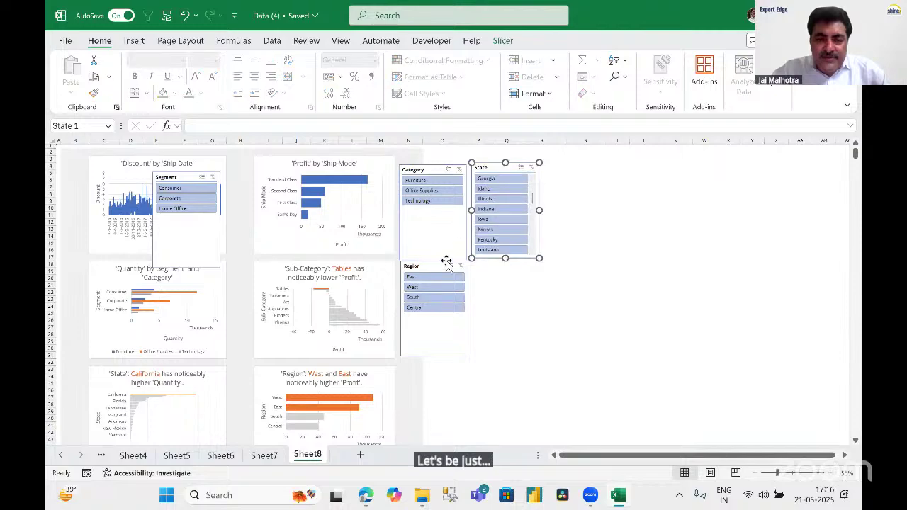
{"action": "left_click_drag", "start_coordinate": [182, 178], "coordinate": [506, 263]}
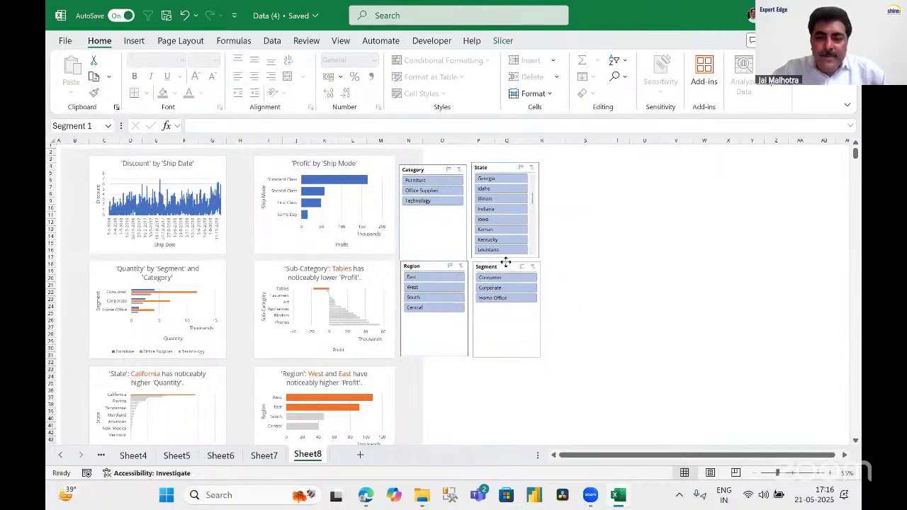
{"action": "left_click", "coordinate": [603, 266]}
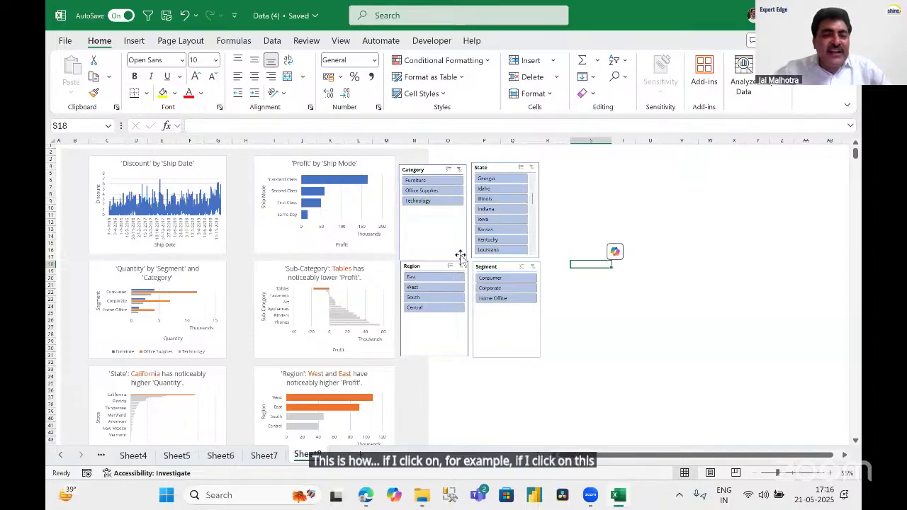
{"action": "left_click", "coordinate": [418, 180]}
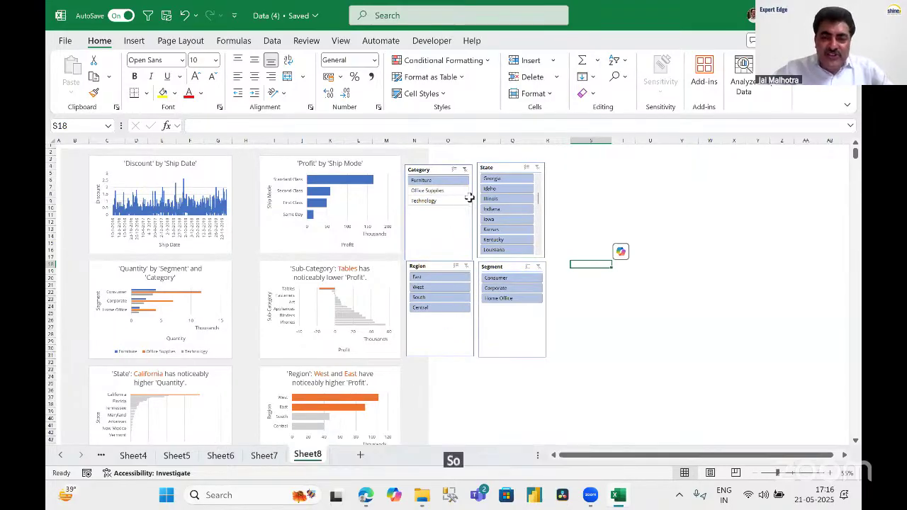
{"action": "left_click", "coordinate": [492, 178]}
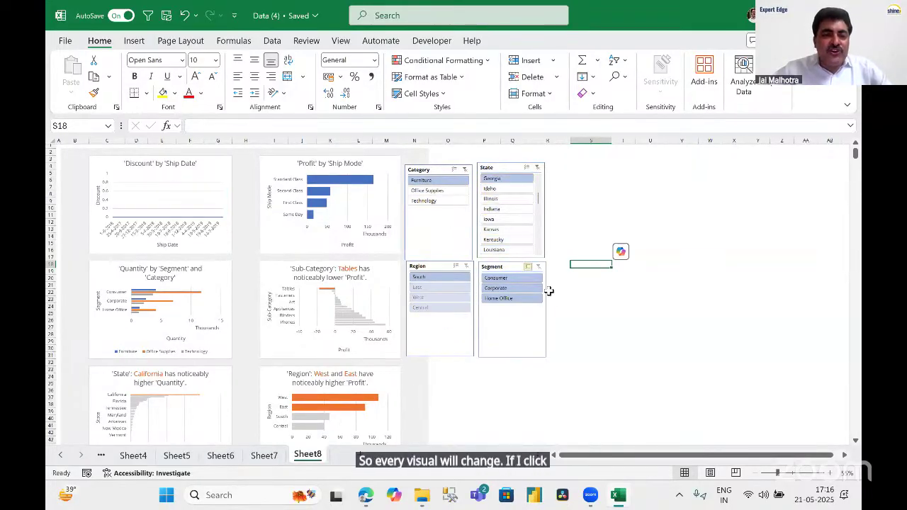
{"action": "left_click", "coordinate": [537, 167]}
{"action": "left_click", "coordinate": [475, 183]}
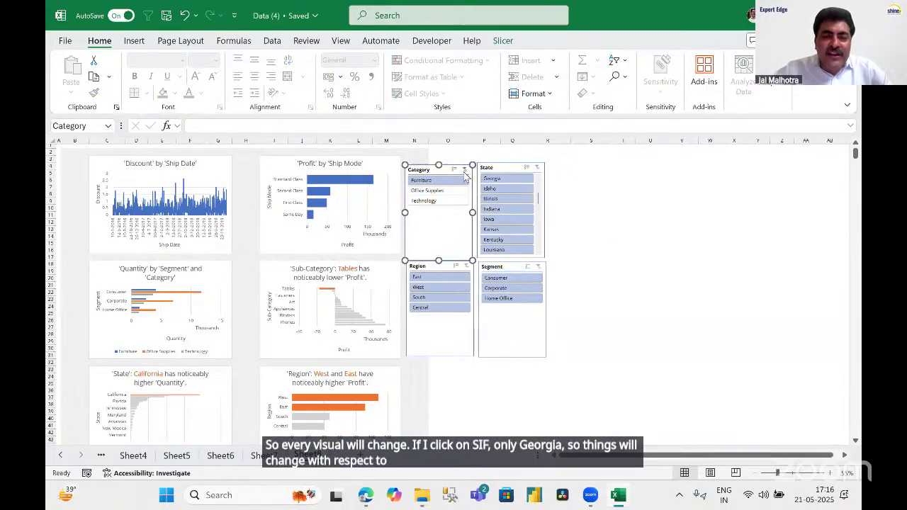
{"action": "left_click", "coordinate": [465, 170]}
{"action": "left_click", "coordinate": [624, 257]}
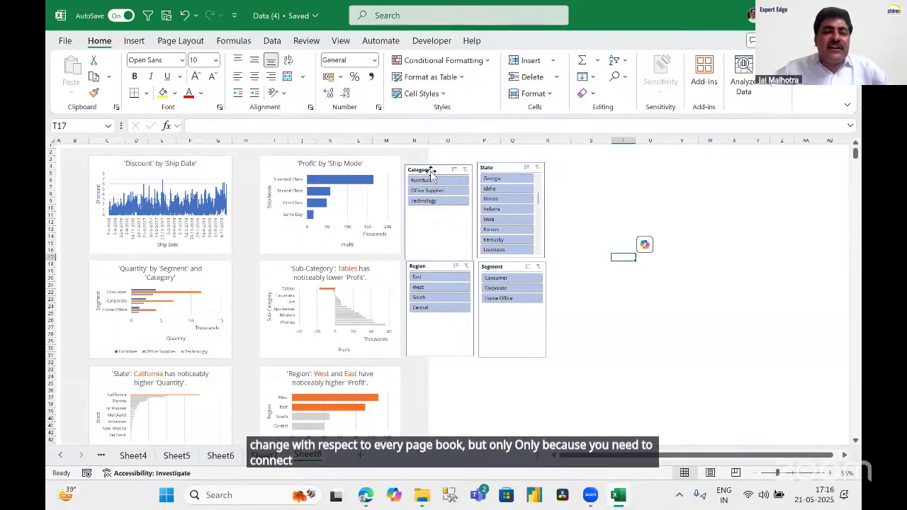
{"action": "left_click", "coordinate": [428, 171]}
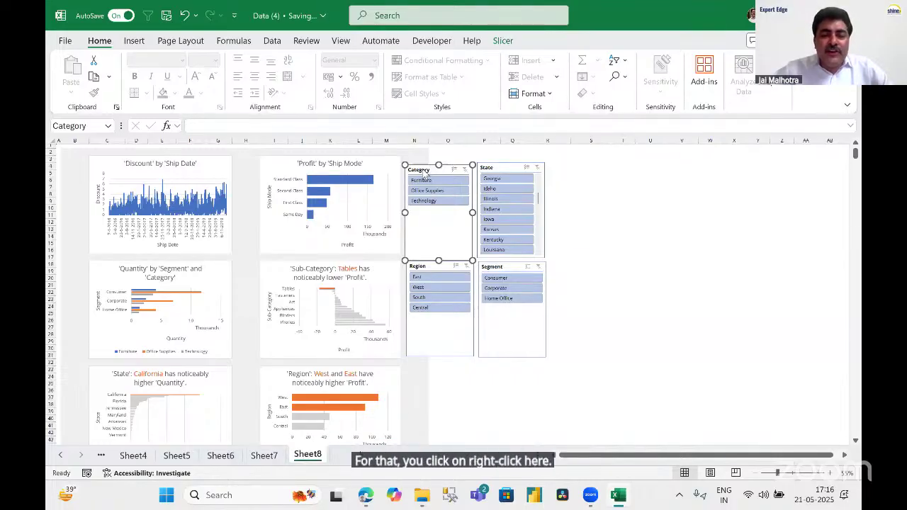
Open the Category slicer's Report Connections and tick PivotTable1–5 and PivotTable8.
{"action": "right_click", "coordinate": [424, 171]}
{"action": "left_click", "coordinate": [454, 314]}
{"action": "left_click", "coordinate": [378, 326]}
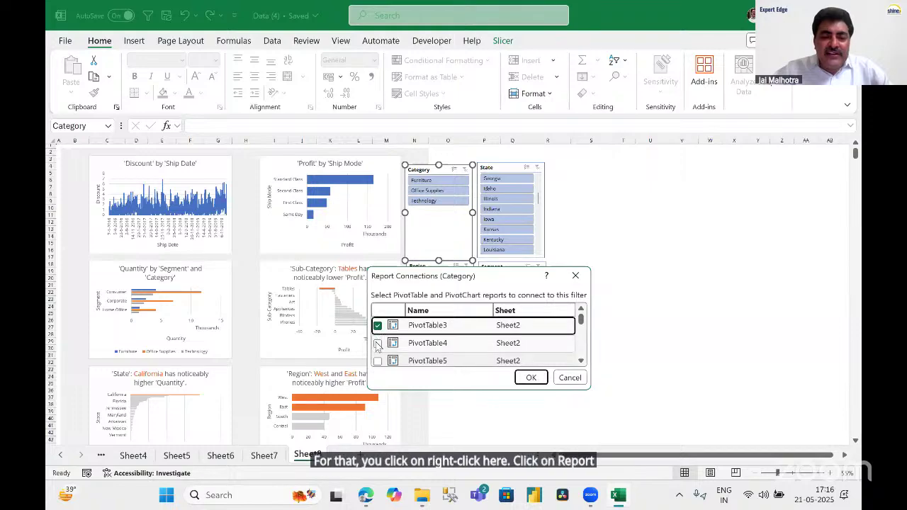
{"action": "left_click", "coordinate": [377, 343]}
{"action": "left_click", "coordinate": [378, 361]}
{"action": "scroll", "coordinate": [380, 345], "scroll_direction": "down", "scroll_amount": 2}
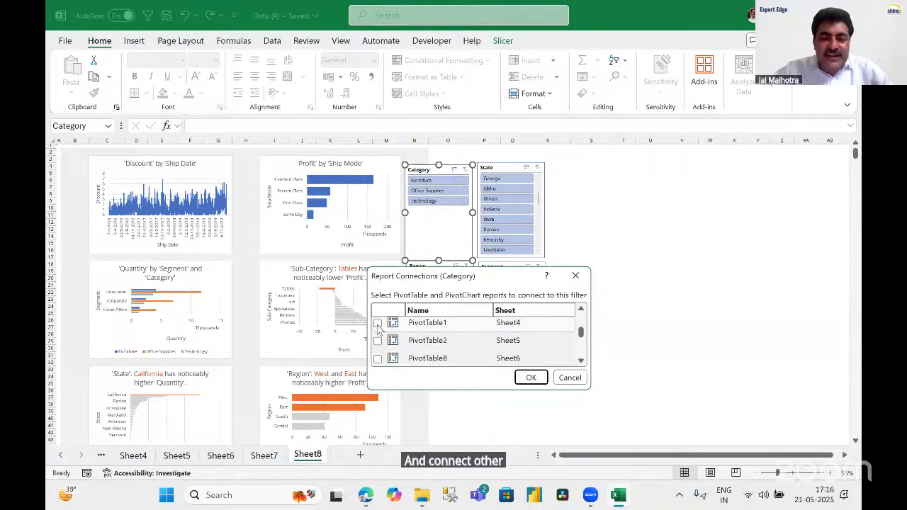
{"action": "left_click", "coordinate": [378, 323]}
{"action": "left_click", "coordinate": [378, 341]}
{"action": "left_click", "coordinate": [378, 358]}
Also tick PivotTable6, 7 and 11–15, and confirm the connections.
{"action": "scroll", "coordinate": [395, 358], "scroll_direction": "down", "scroll_amount": 3}
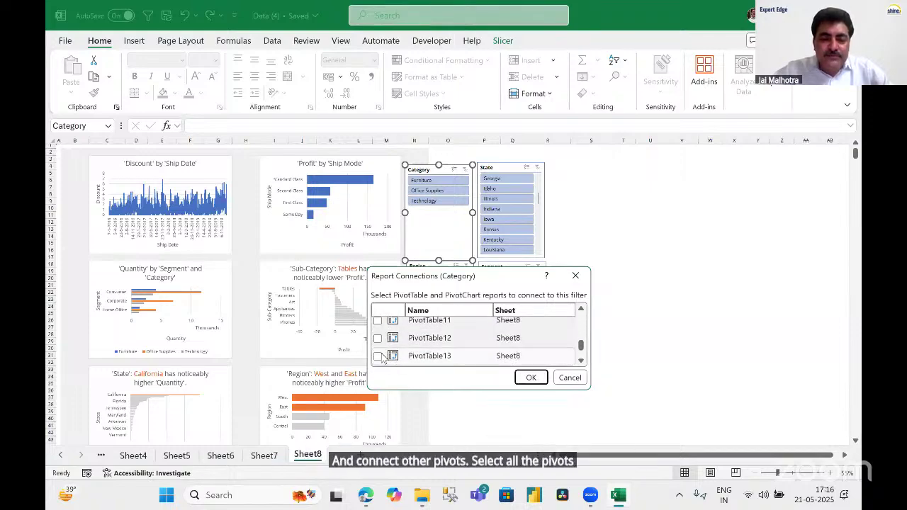
{"action": "left_click", "coordinate": [377, 355]}
{"action": "left_click", "coordinate": [378, 338]}
{"action": "left_click", "coordinate": [378, 321]}
{"action": "scroll", "coordinate": [397, 340], "scroll_direction": "up", "scroll_amount": 2}
{"action": "scroll", "coordinate": [402, 338], "scroll_direction": "up", "scroll_amount": 4}
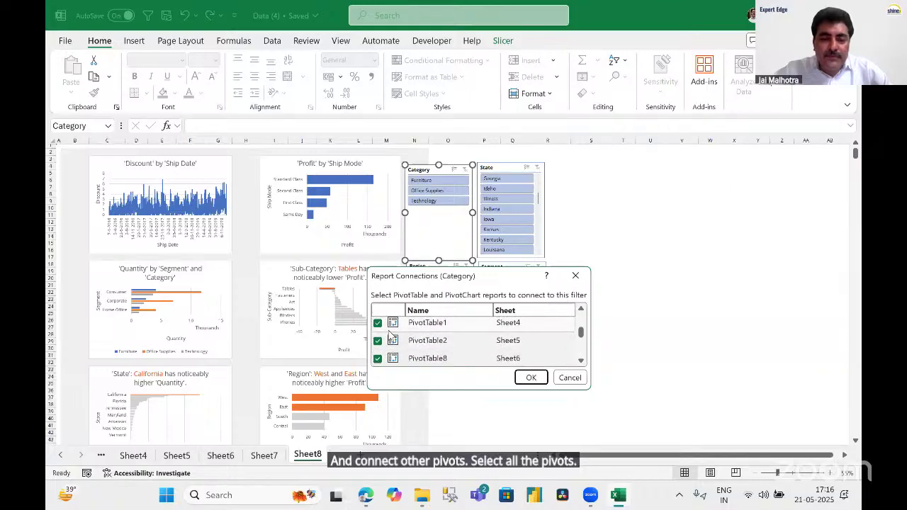
{"action": "left_click", "coordinate": [378, 336]}
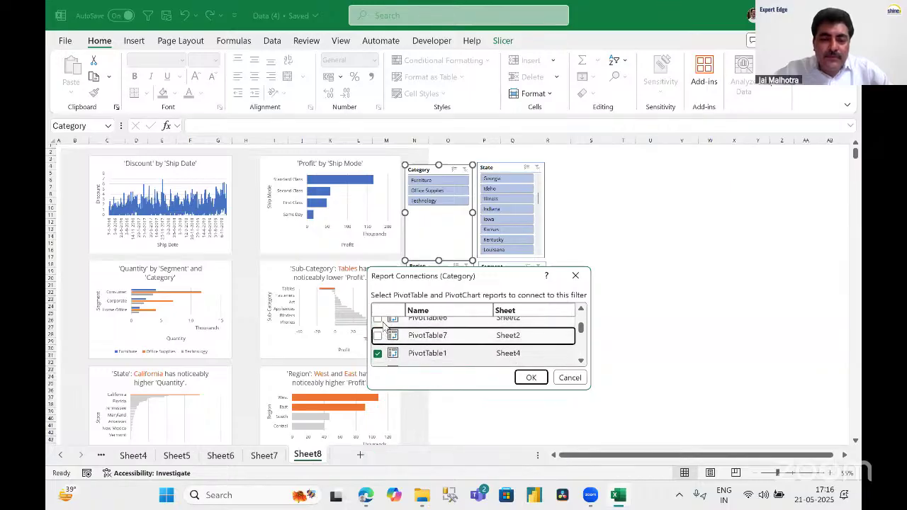
{"action": "left_click", "coordinate": [378, 320]}
{"action": "scroll", "coordinate": [402, 330], "scroll_direction": "up", "scroll_amount": 2}
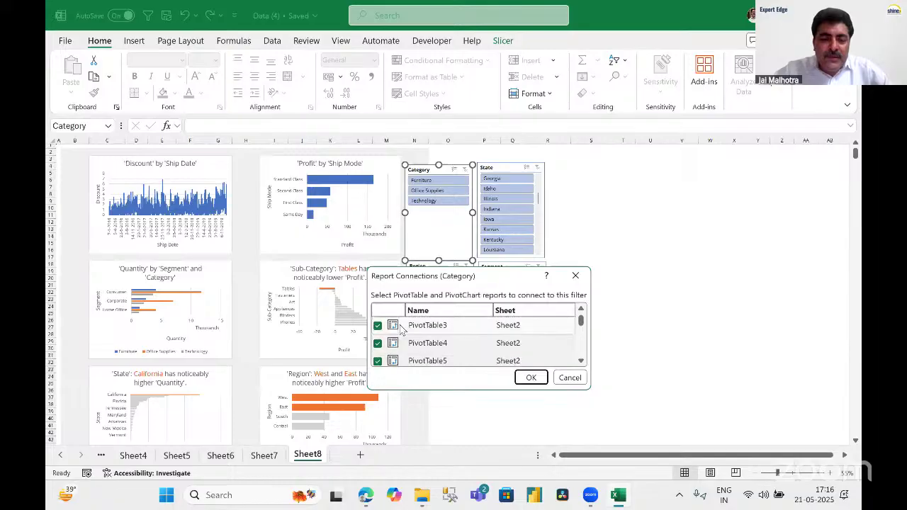
{"action": "scroll", "coordinate": [402, 330], "scroll_direction": "down", "scroll_amount": 5}
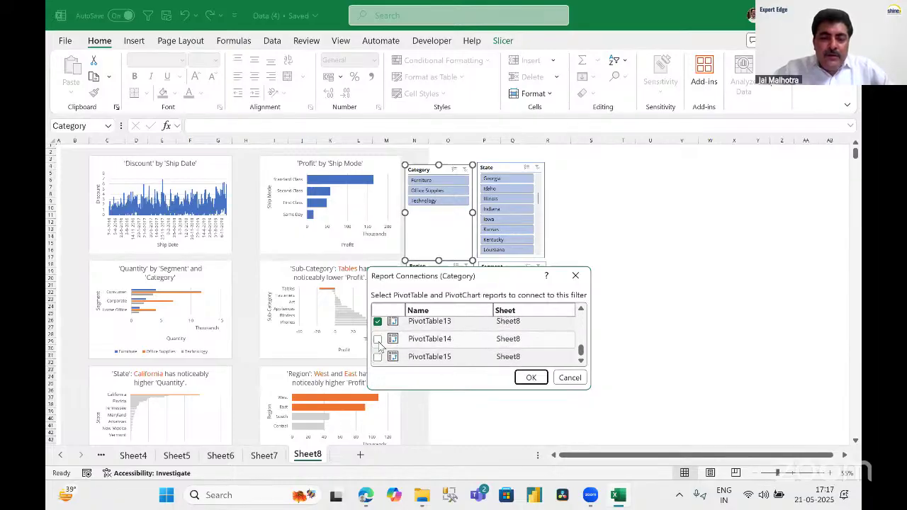
{"action": "left_click", "coordinate": [378, 339]}
{"action": "left_click", "coordinate": [378, 357]}
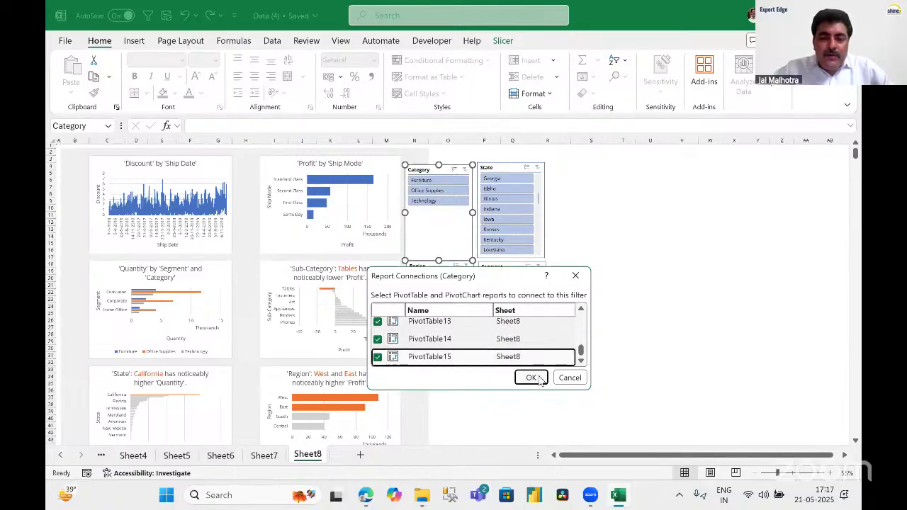
{"action": "left_click", "coordinate": [534, 377]}
{"action": "left_click", "coordinate": [620, 292]}
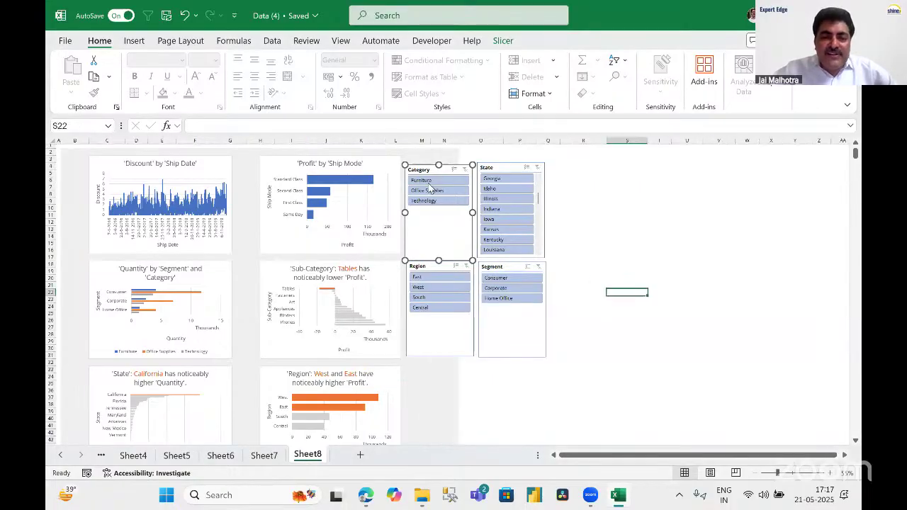
Try Furniture and Office Supplies in the Category slicer, settle on Technology, and check the pivots.
{"action": "left_click", "coordinate": [459, 180]}
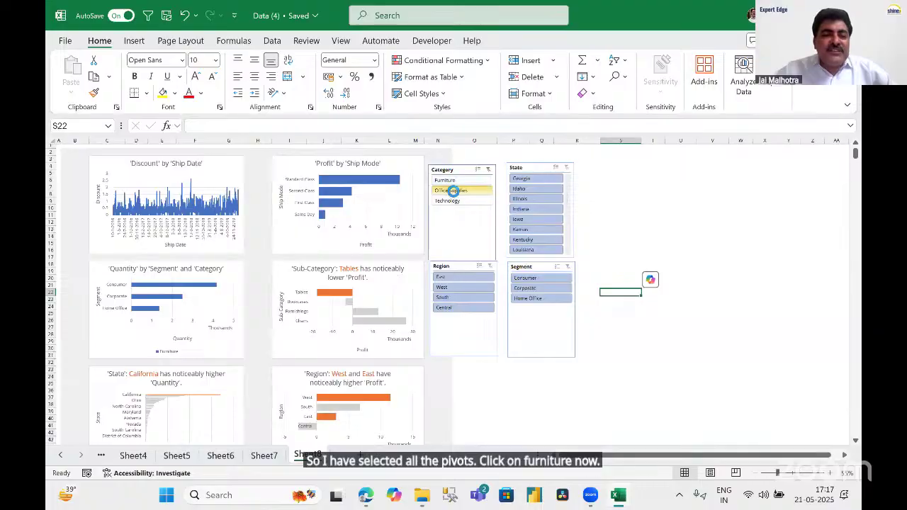
{"action": "left_click", "coordinate": [454, 191]}
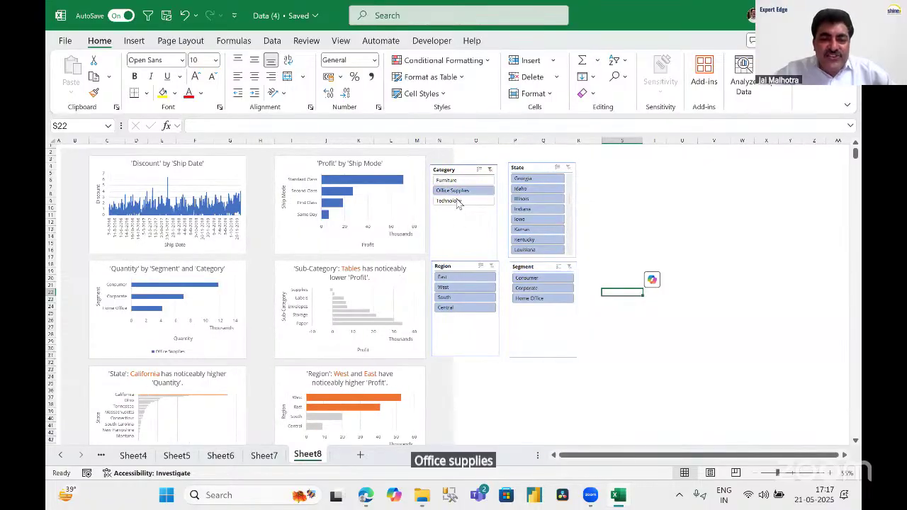
{"action": "left_click", "coordinate": [456, 200]}
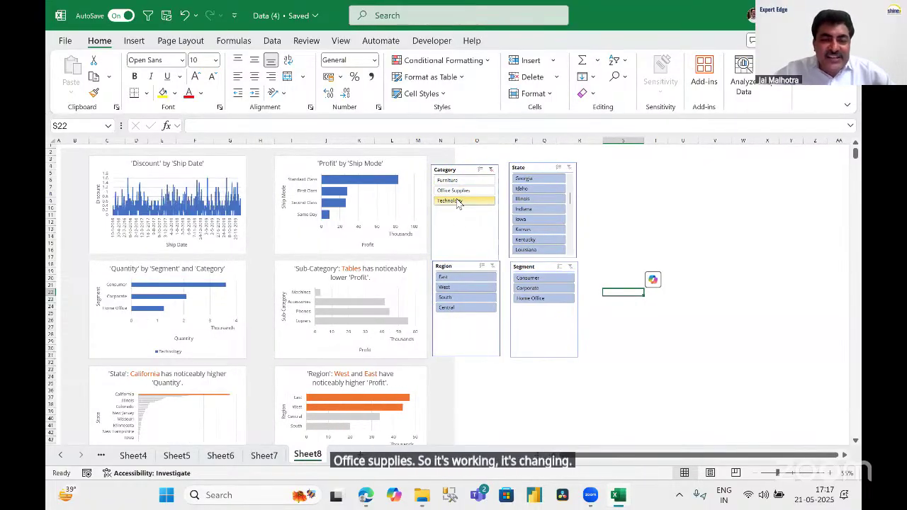
{"action": "left_click", "coordinate": [623, 196]}
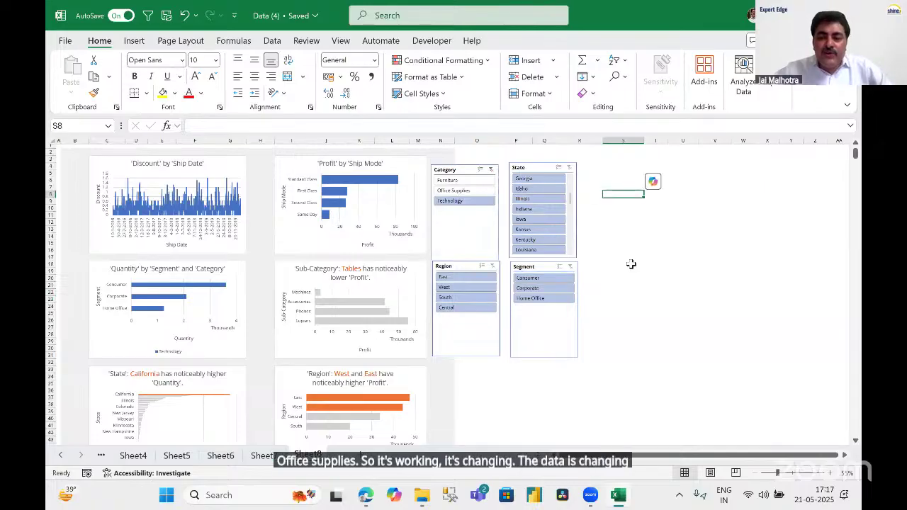
{"action": "scroll", "coordinate": [632, 264], "scroll_direction": "down", "scroll_amount": 2}
{"action": "scroll", "coordinate": [631, 264], "scroll_direction": "down", "scroll_amount": 7}
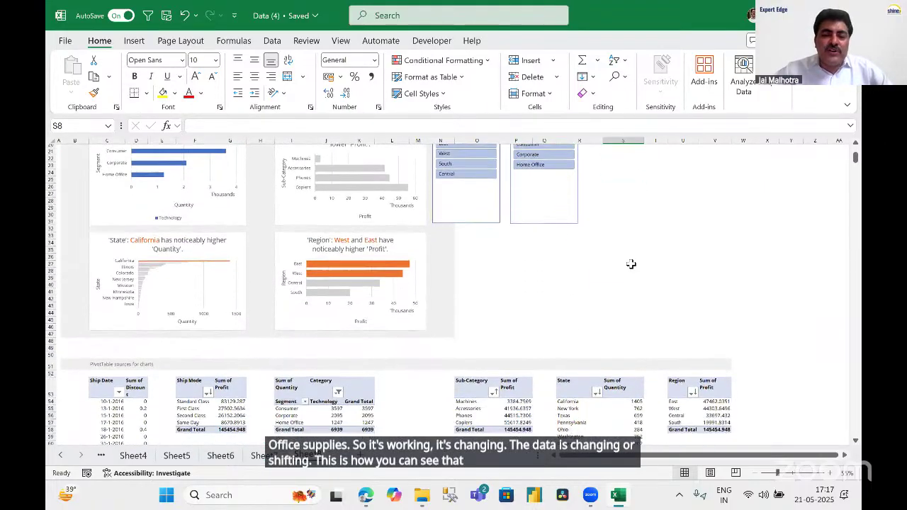
{"action": "scroll", "coordinate": [632, 264], "scroll_direction": "up", "scroll_amount": 8}
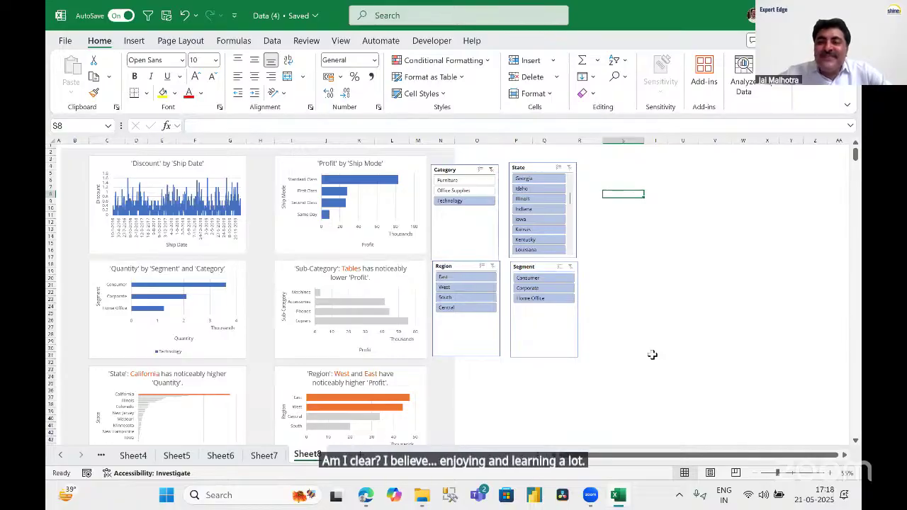
{"action": "left_click", "coordinate": [652, 355]}
{"action": "left_click", "coordinate": [625, 265]}
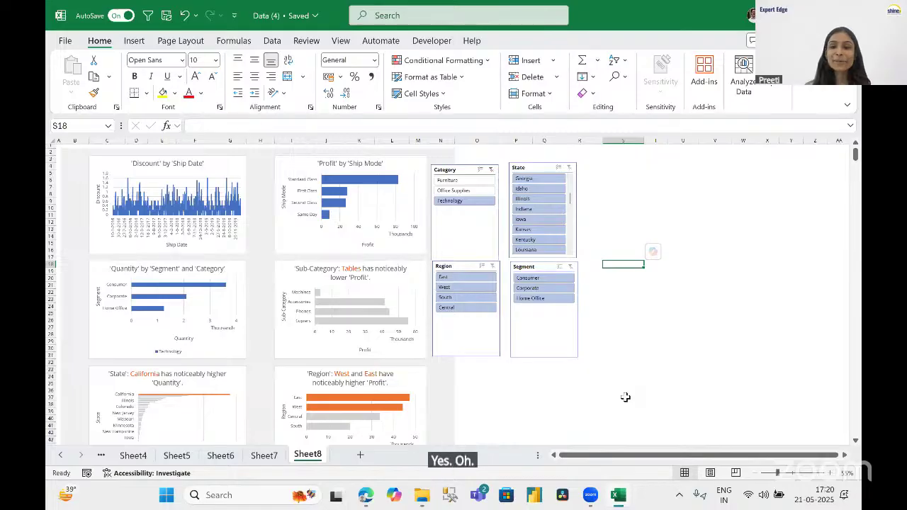
{"action": "left_click", "coordinate": [59, 458]}
{"action": "left_click", "coordinate": [60, 458]}
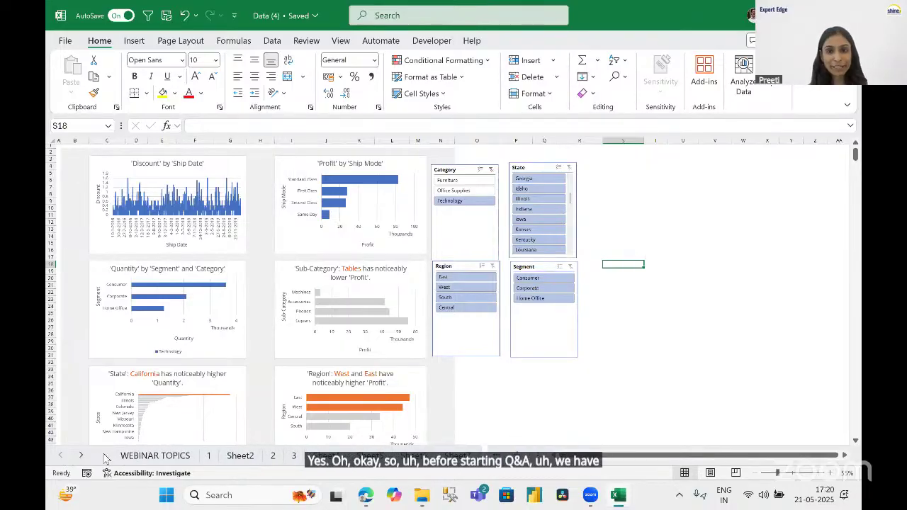
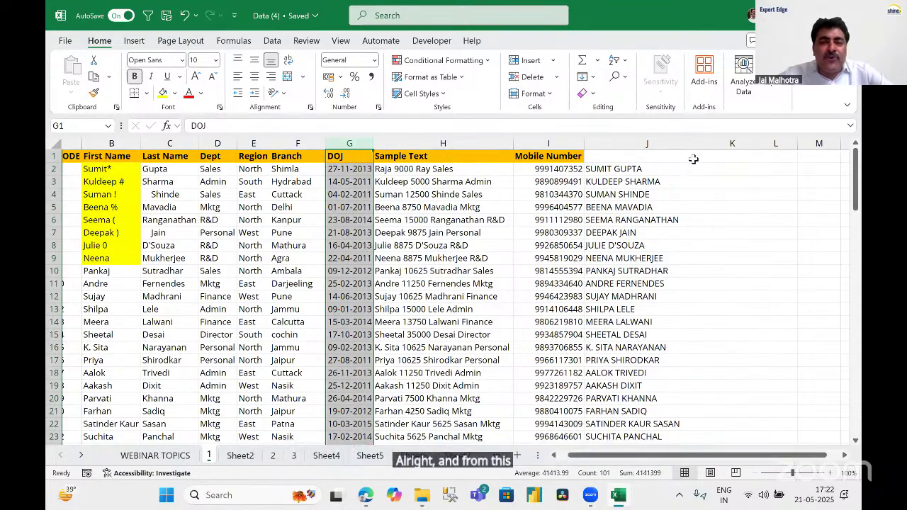
Narrow column J and look at a Sample Text entry.
{"action": "left_click_drag", "start_coordinate": [705, 143], "coordinate": [690, 145]}
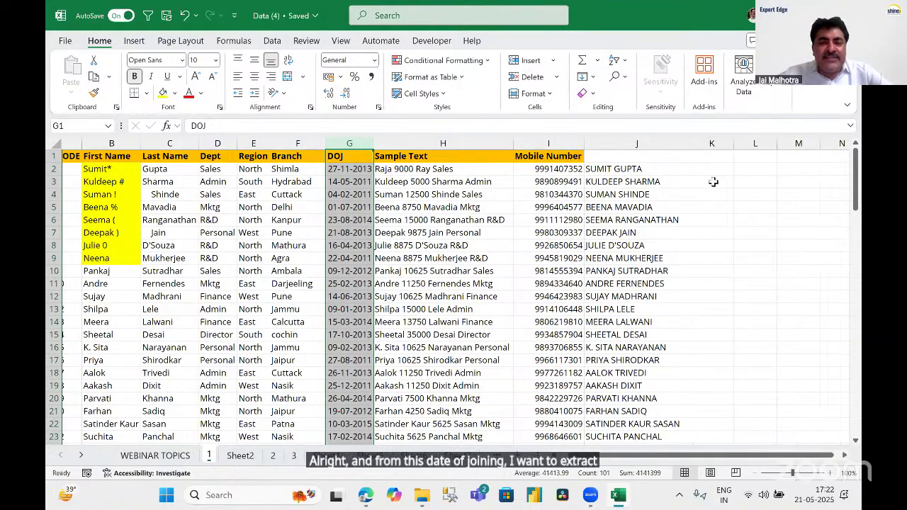
{"action": "left_click", "coordinate": [718, 171]}
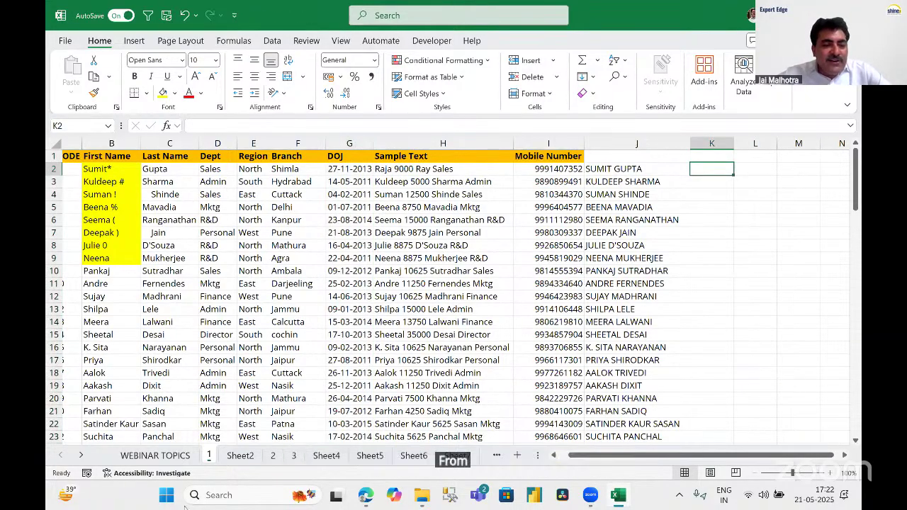
{"action": "left_click", "coordinate": [427, 283]}
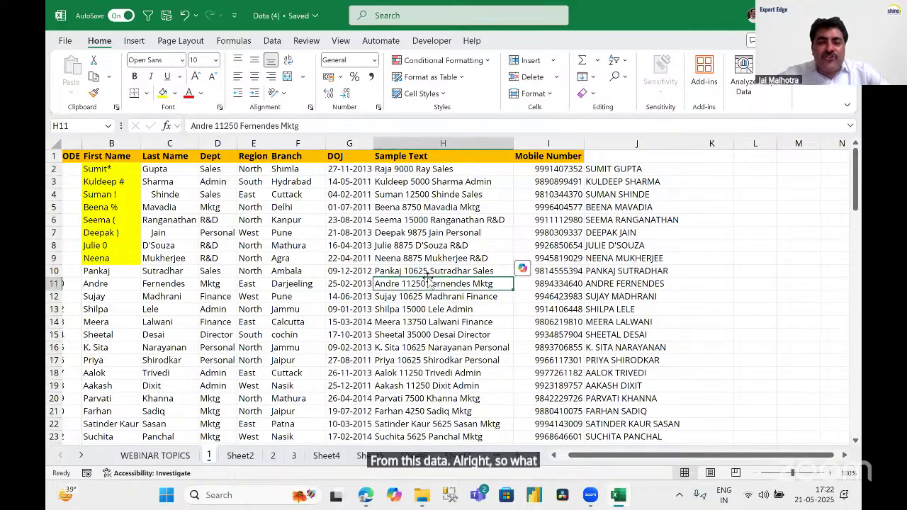
Copy the uppercase full names in column J, then delete them all.
{"action": "left_click", "coordinate": [625, 144]}
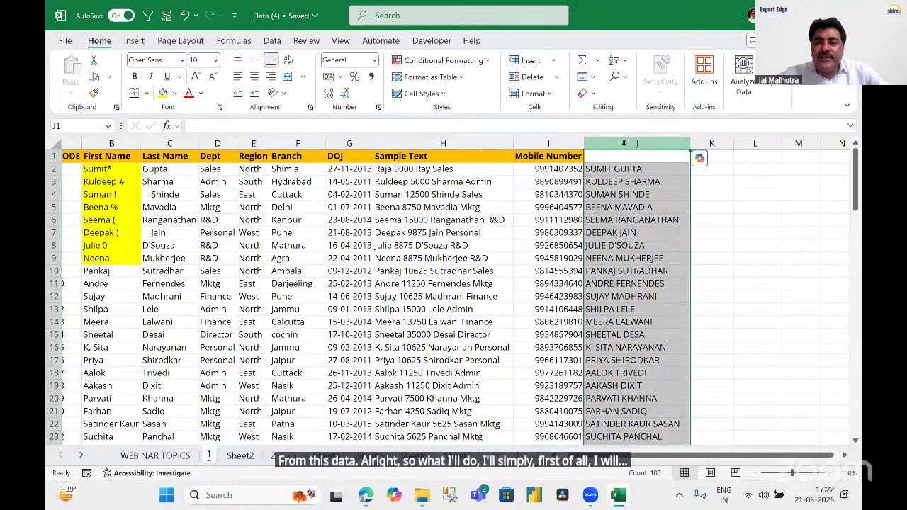
{"action": "right_click", "coordinate": [625, 146]}
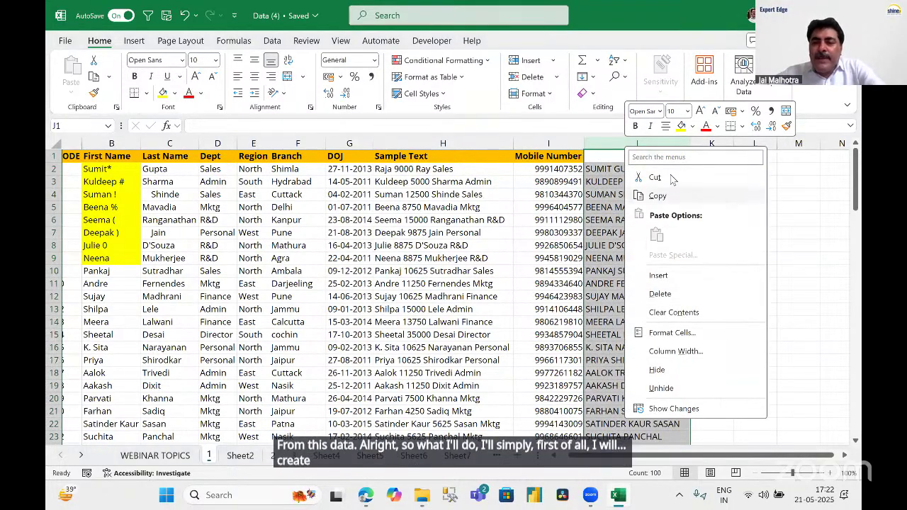
{"action": "left_click", "coordinate": [658, 196]}
{"action": "key", "text": "Escape"}
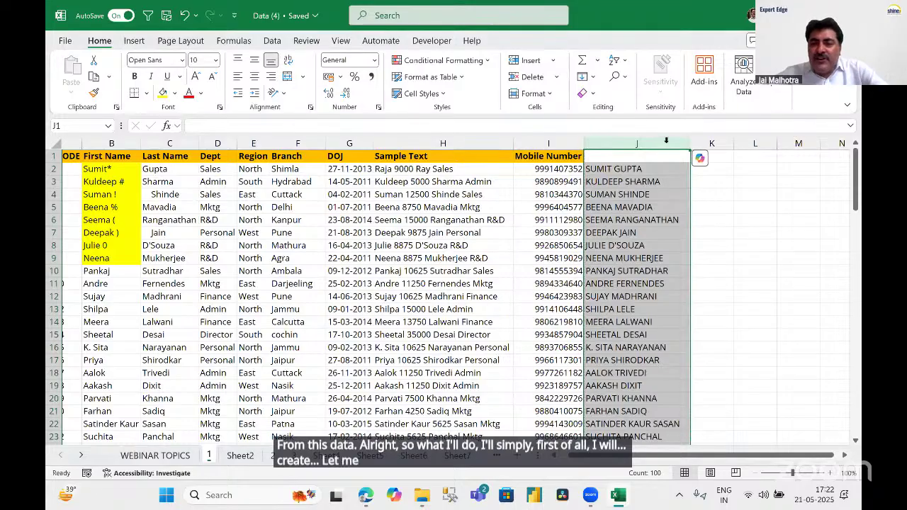
{"action": "right_click", "coordinate": [653, 149]}
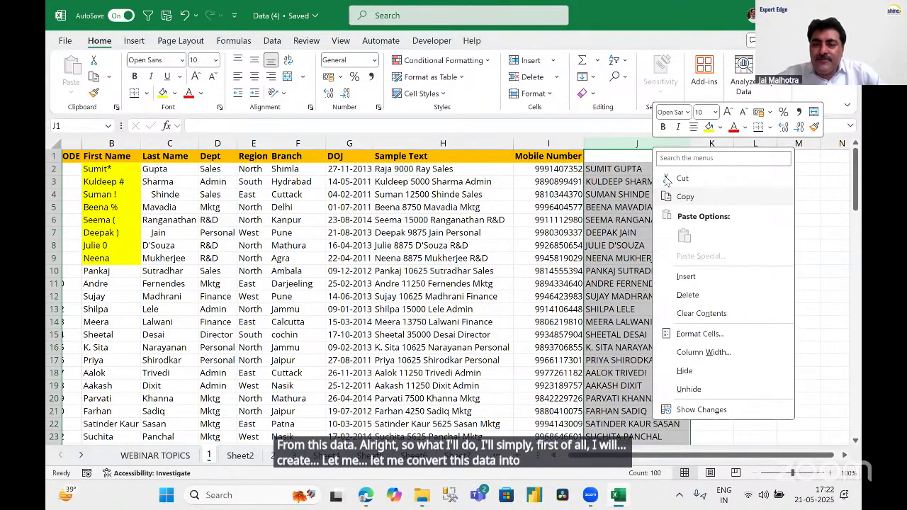
{"action": "key", "text": "Escape"}
{"action": "right_click", "coordinate": [638, 145]}
{"action": "left_click", "coordinate": [646, 190]}
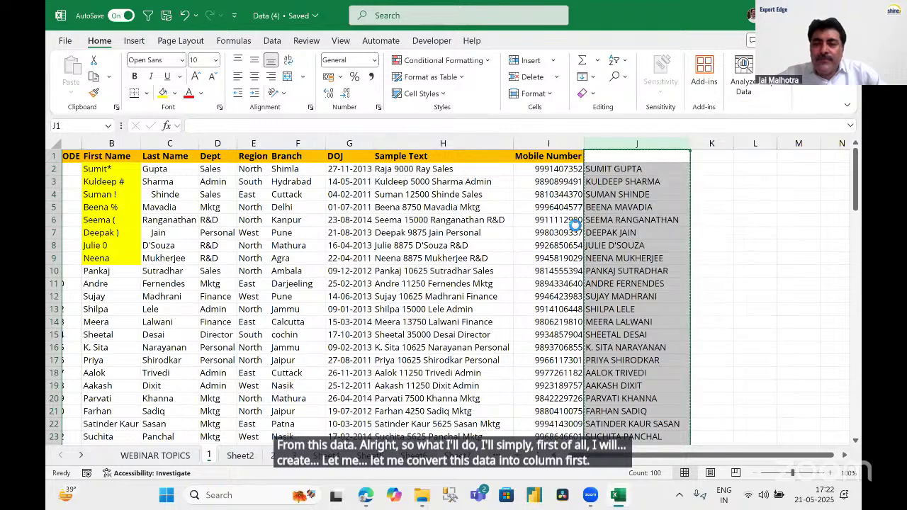
{"action": "key", "text": "Escape"}
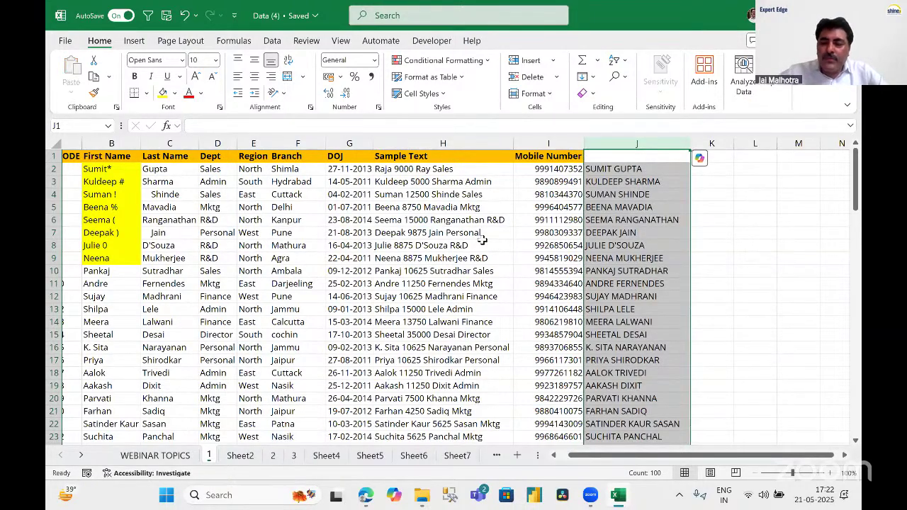
{"action": "key", "text": "Delete"}
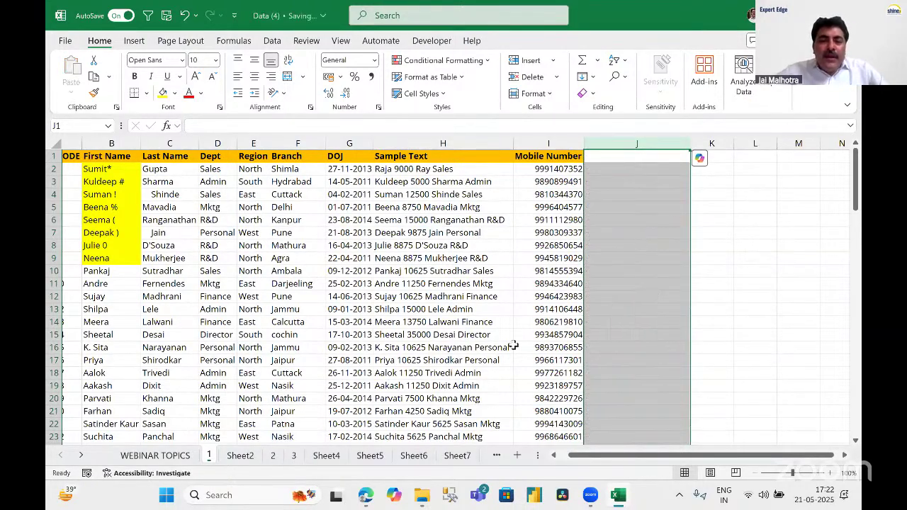
{"action": "left_click", "coordinate": [489, 259]}
{"action": "key", "text": "ctrl+t"}
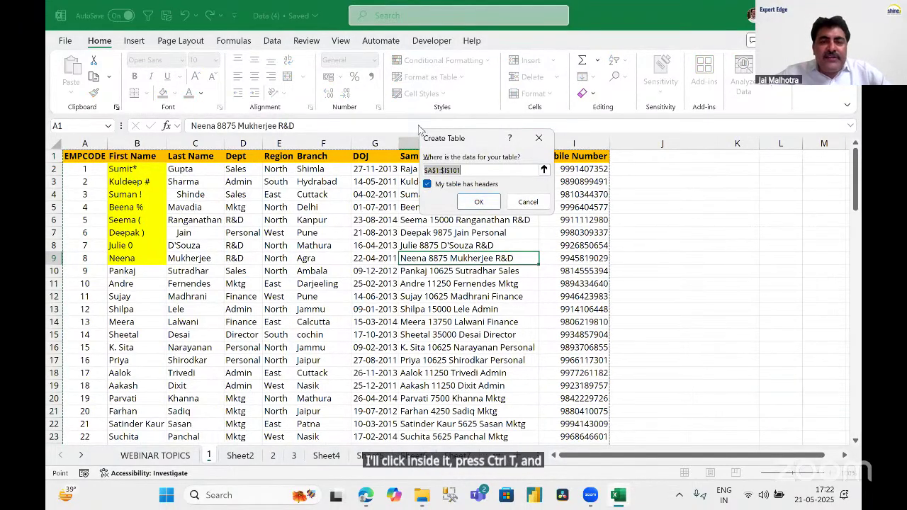
Convert A1:I101 into a table with headers, creating Table4 with filter arrows and banded rows.
{"action": "left_click_drag", "start_coordinate": [412, 120], "coordinate": [565, 215]}
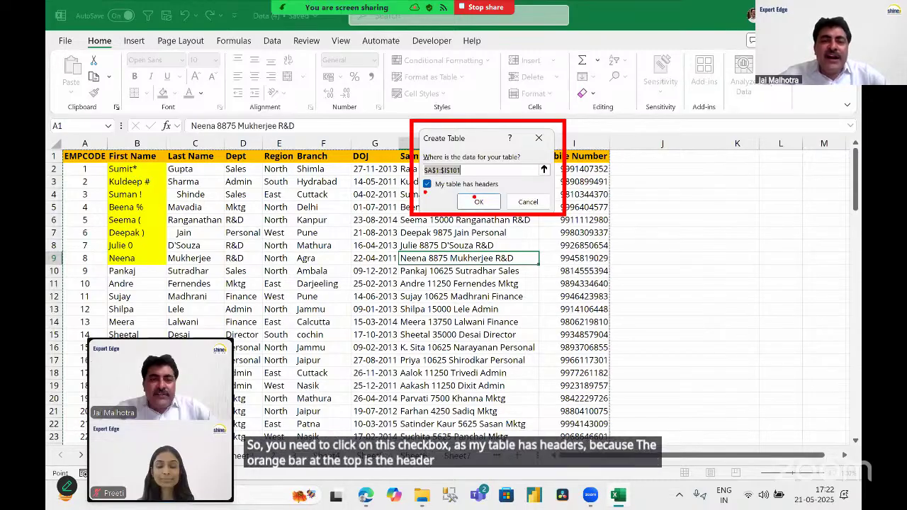
{"action": "left_click", "coordinate": [476, 200]}
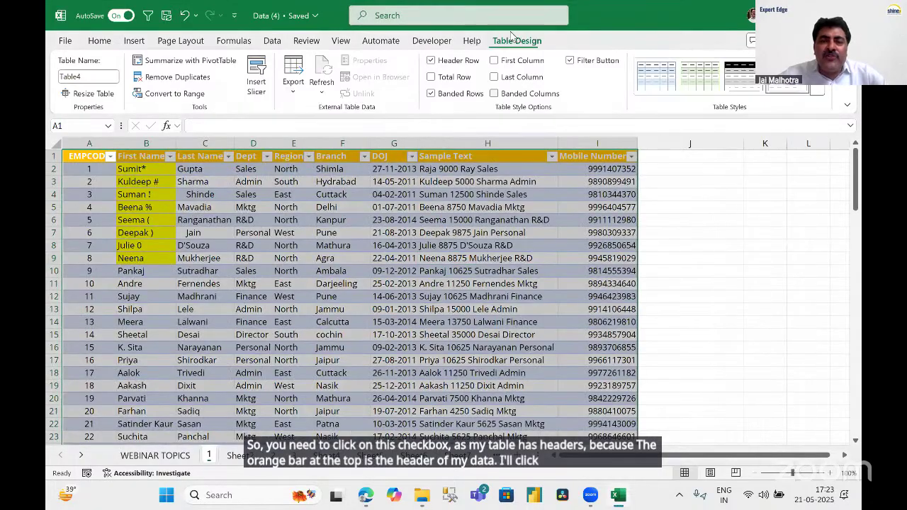
{"action": "left_click_drag", "start_coordinate": [483, 27], "coordinate": [563, 65]}
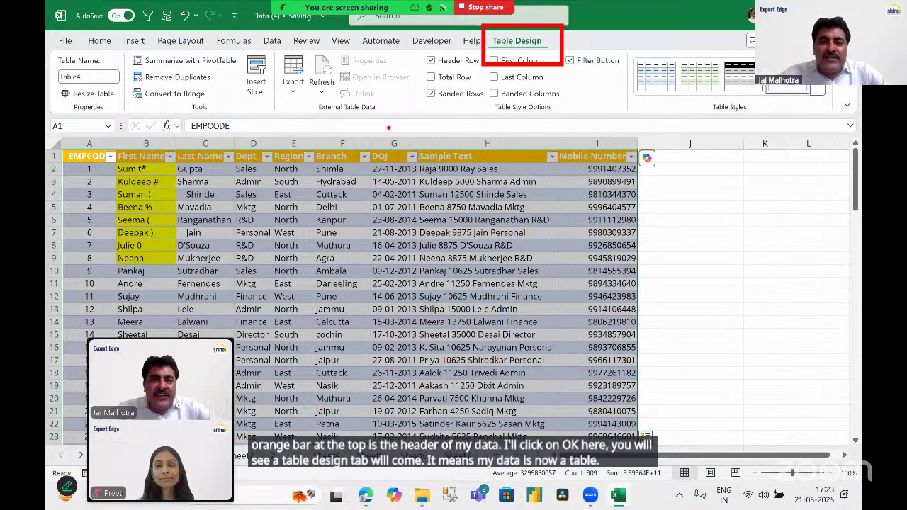
{"action": "left_click", "coordinate": [394, 169]}
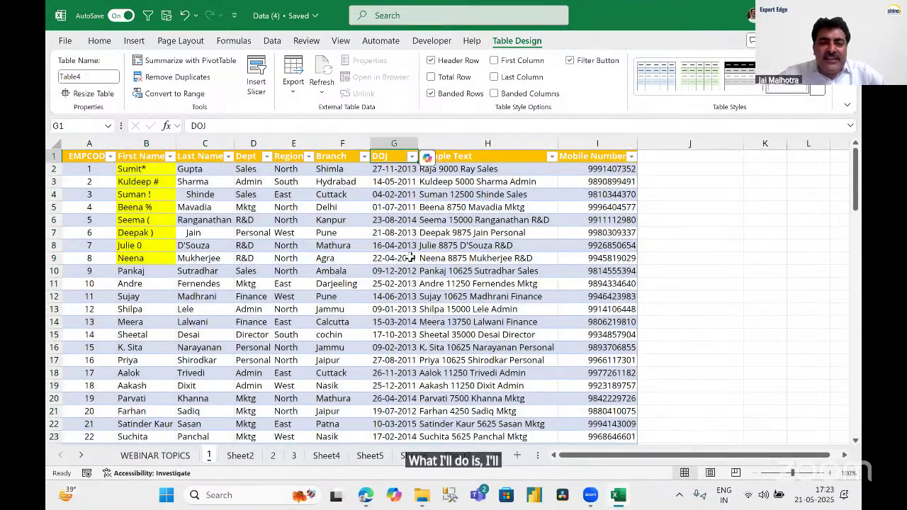
Select all DOJ dates from G2 to G101.
{"action": "key", "text": "Down"}
{"action": "key", "text": "ctrl+shift+Down"}
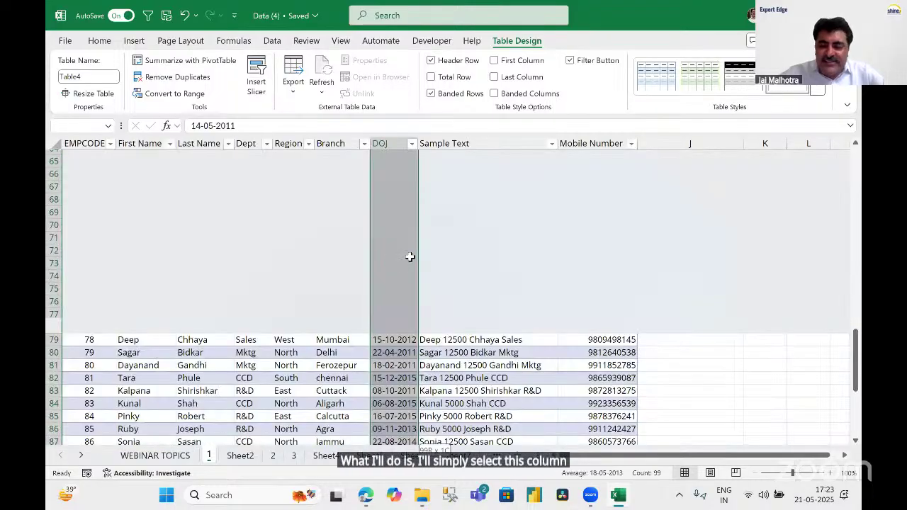
{"action": "key", "text": "Up"}
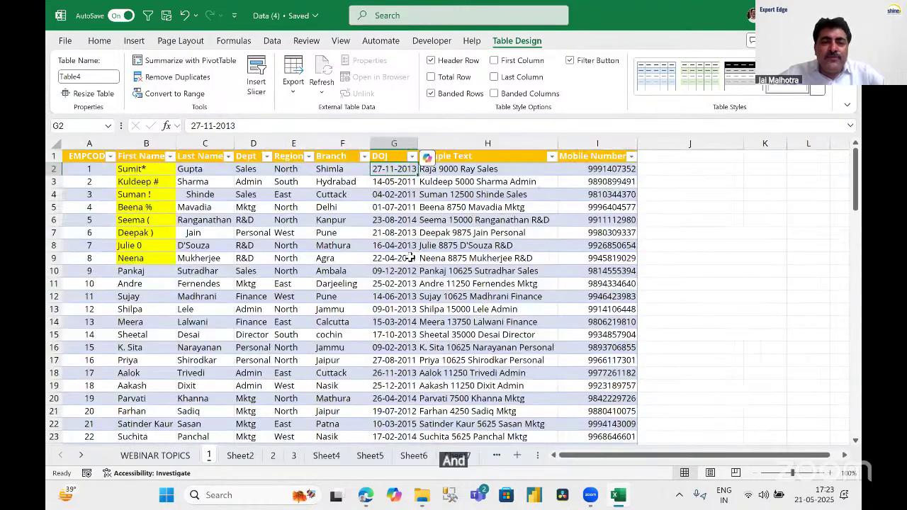
{"action": "key", "text": "ctrl+shift+Down"}
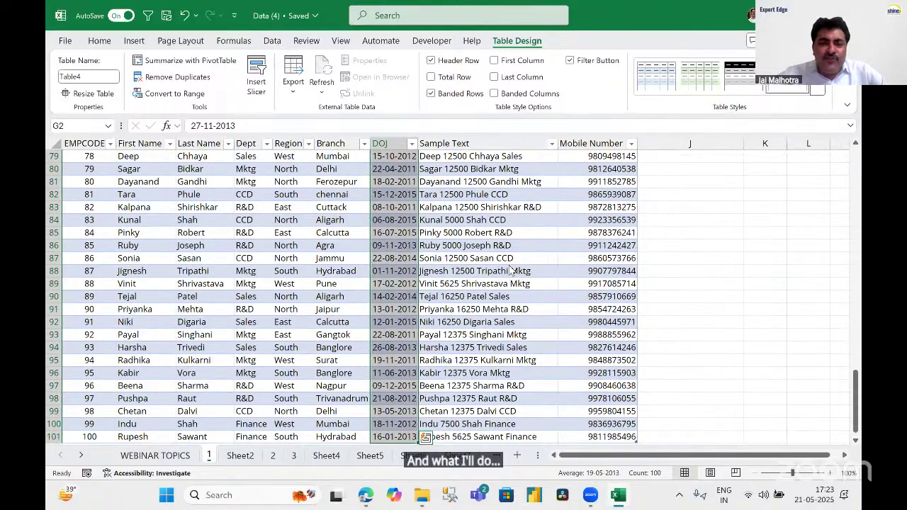
{"action": "scroll", "coordinate": [511, 271], "scroll_direction": "up", "scroll_amount": 20}
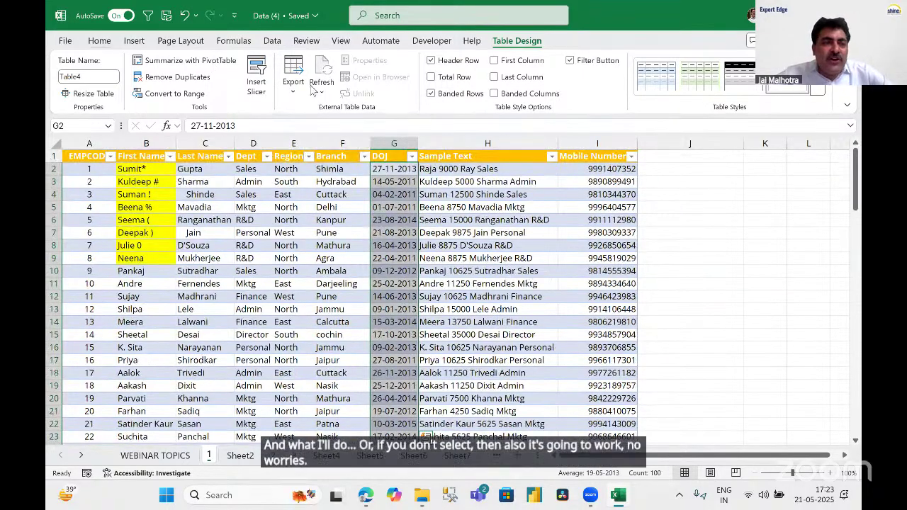
Ask Copilot to add a column with the month name from the DOJ column.
{"action": "left_click", "coordinate": [99, 40]}
{"action": "left_click", "coordinate": [774, 90]}
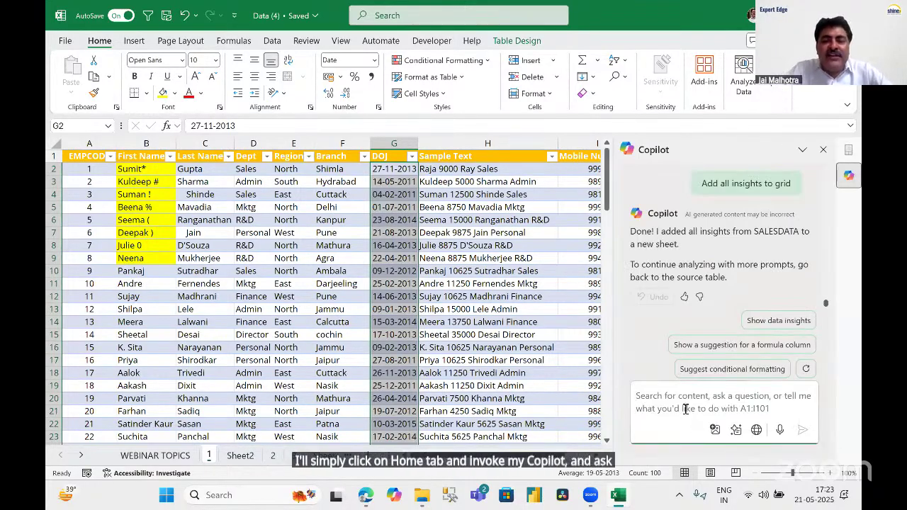
{"action": "left_click", "coordinate": [683, 399]}
{"action": "type", "text": "ADD "}
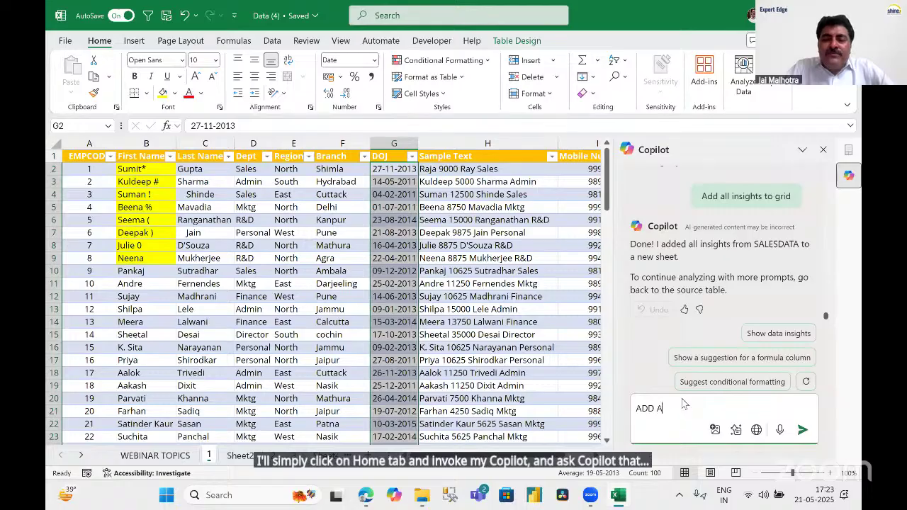
{"action": "type", "text": "A COLUMN W"}
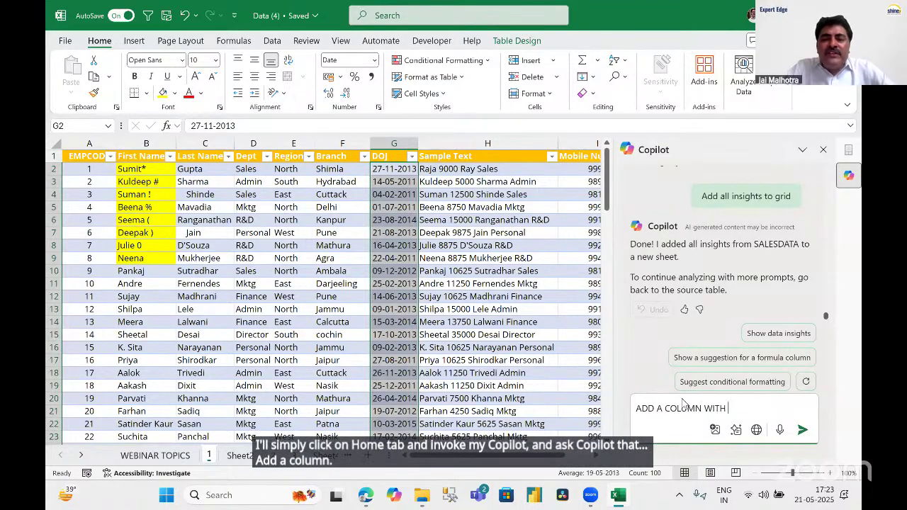
{"action": "type", "text": "ITH "}
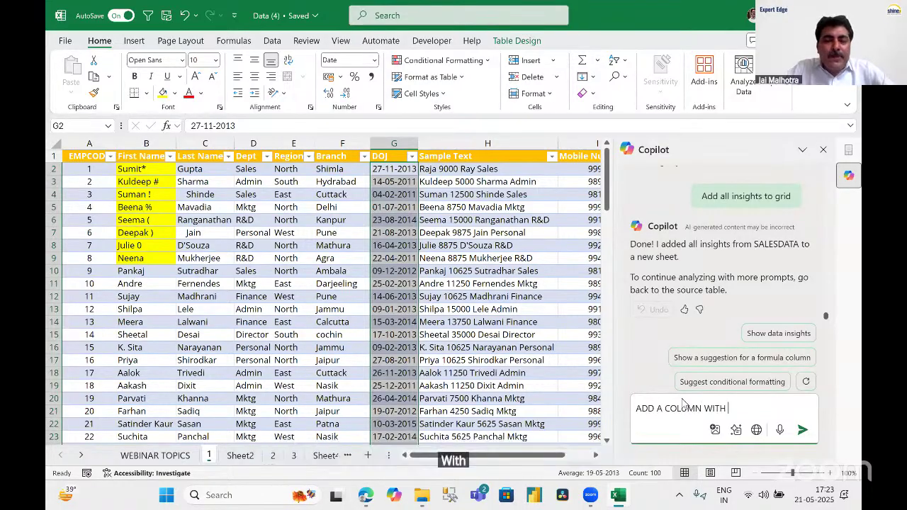
{"action": "type", "text": "MONTH NAME"}
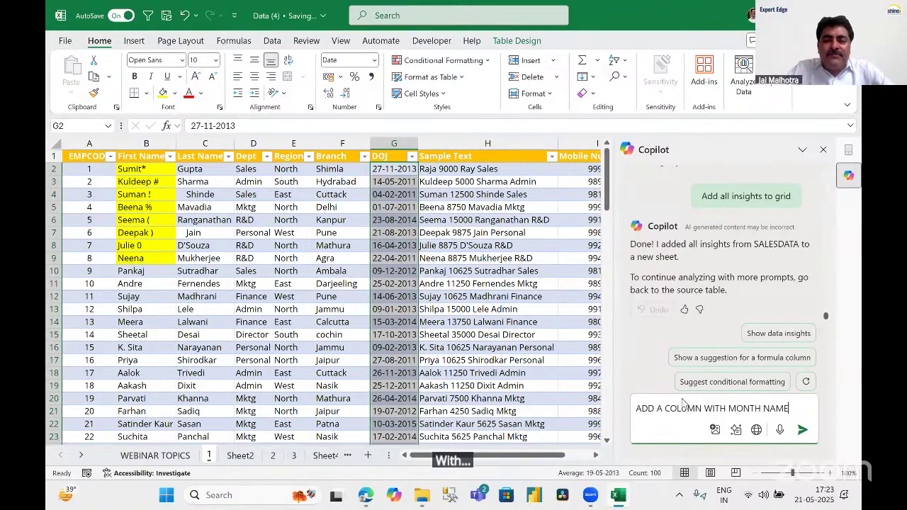
{"action": "type", "text": " FROM"}
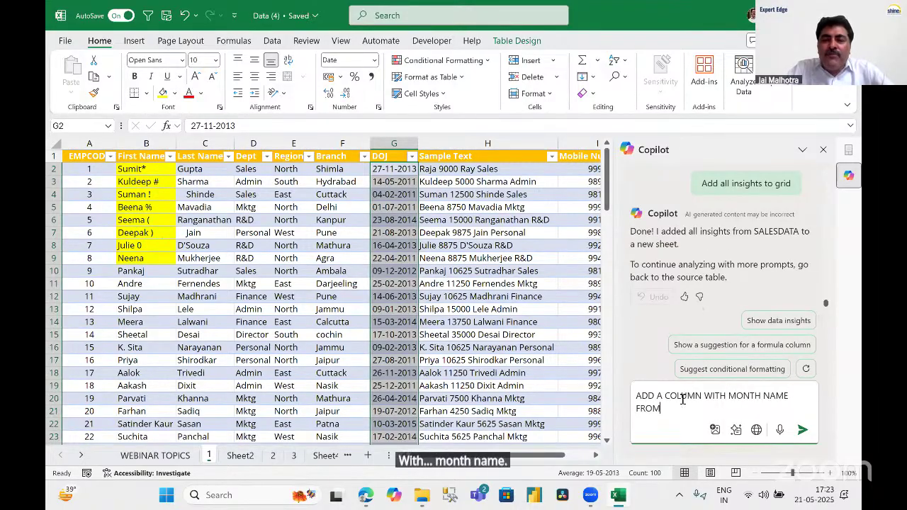
{"action": "type", "text": " DOJ COLU"}
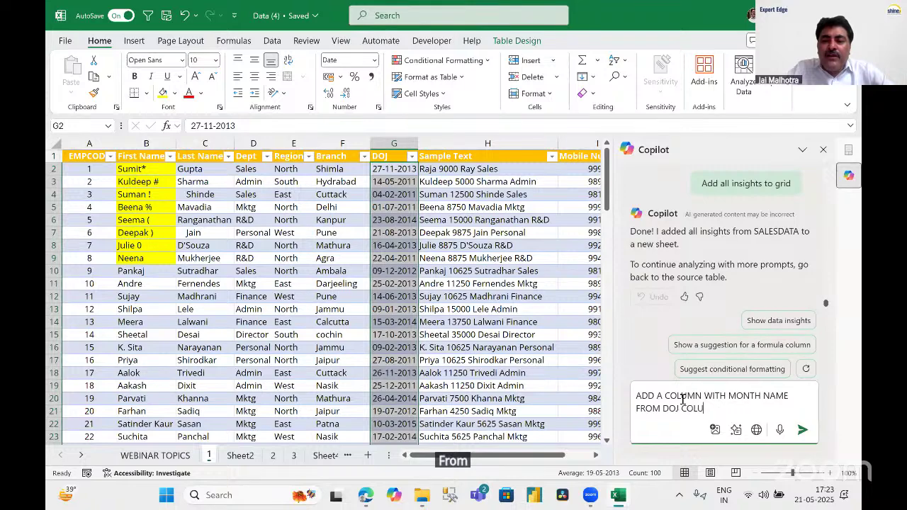
{"action": "type", "text": "M"}
{"action": "key", "text": "Return"}
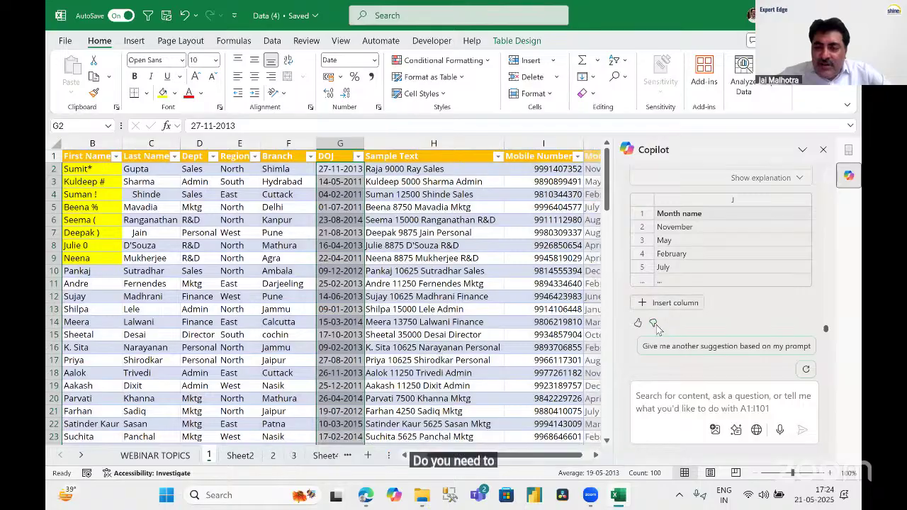
Insert the Month name column and check its TEXT formula against the first DOJ date.
{"action": "left_click", "coordinate": [665, 305]}
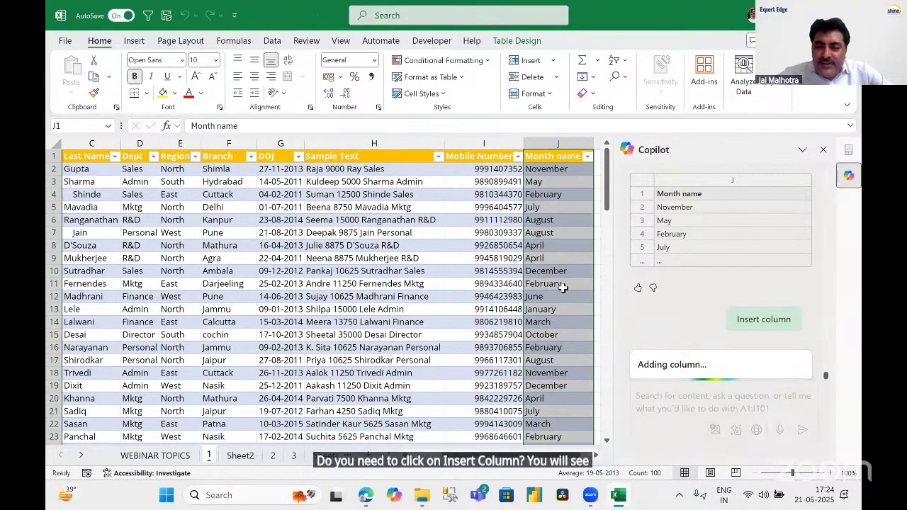
{"action": "left_click", "coordinate": [558, 284]}
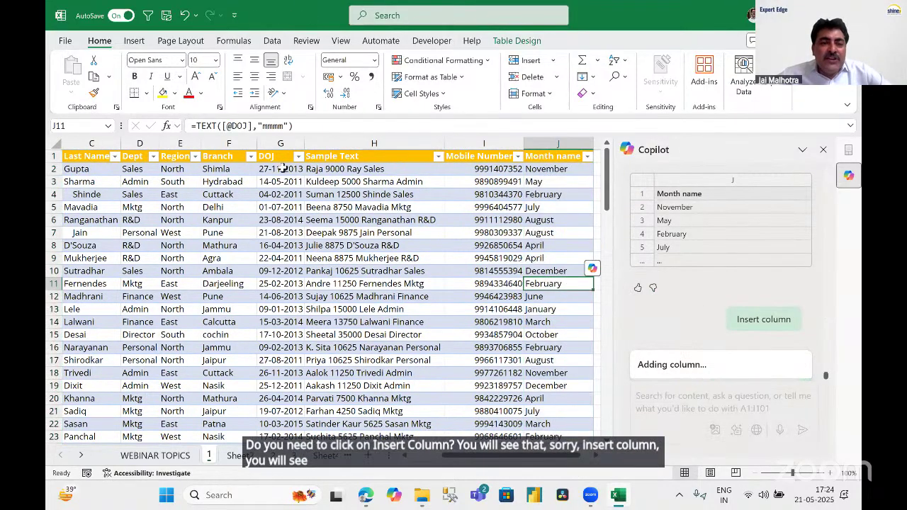
{"action": "left_click", "coordinate": [282, 170]}
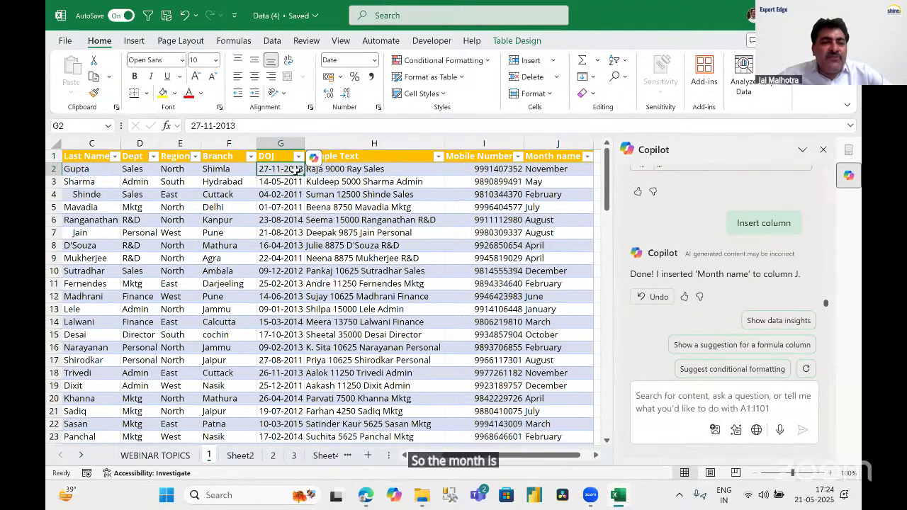
{"action": "left_click", "coordinate": [557, 169]}
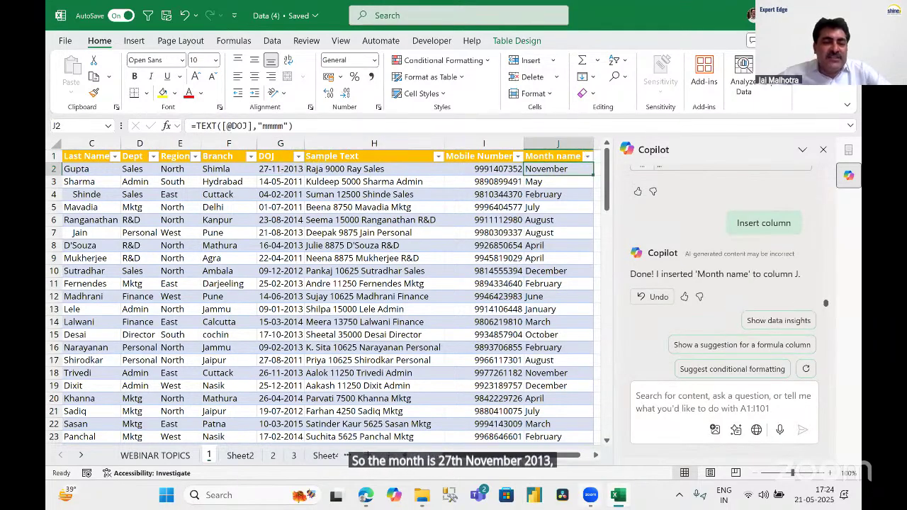
{"action": "left_click", "coordinate": [597, 456]}
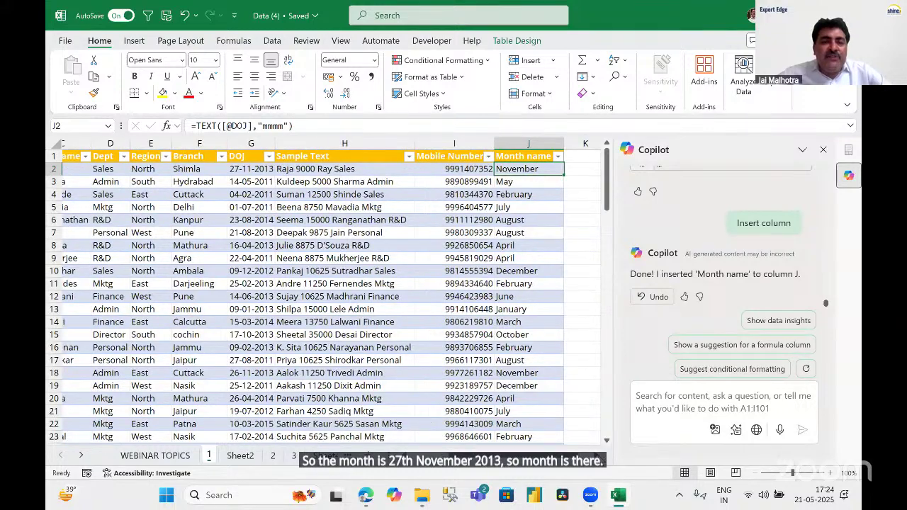
{"action": "left_click", "coordinate": [598, 457]}
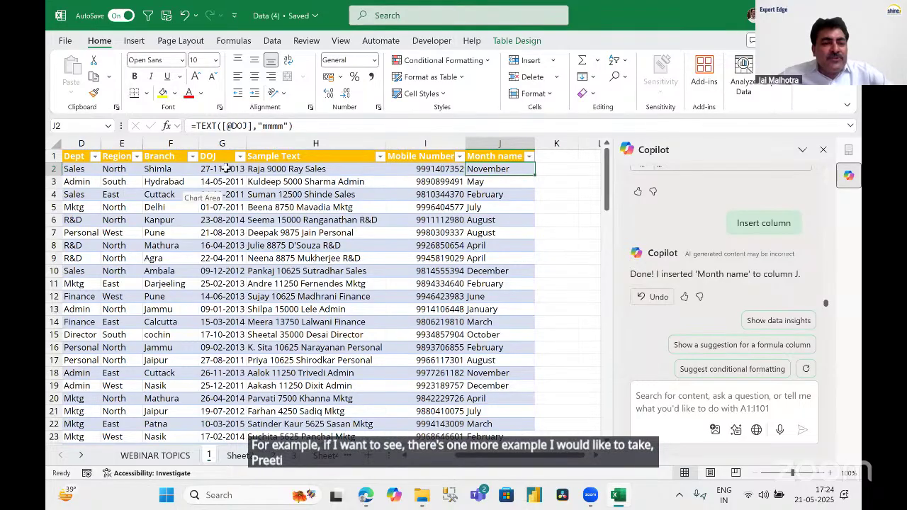
Select all DOJ dates from G2 and start a new Copilot request 'ADD A COLUMN WHICH'.
{"action": "left_click", "coordinate": [225, 169]}
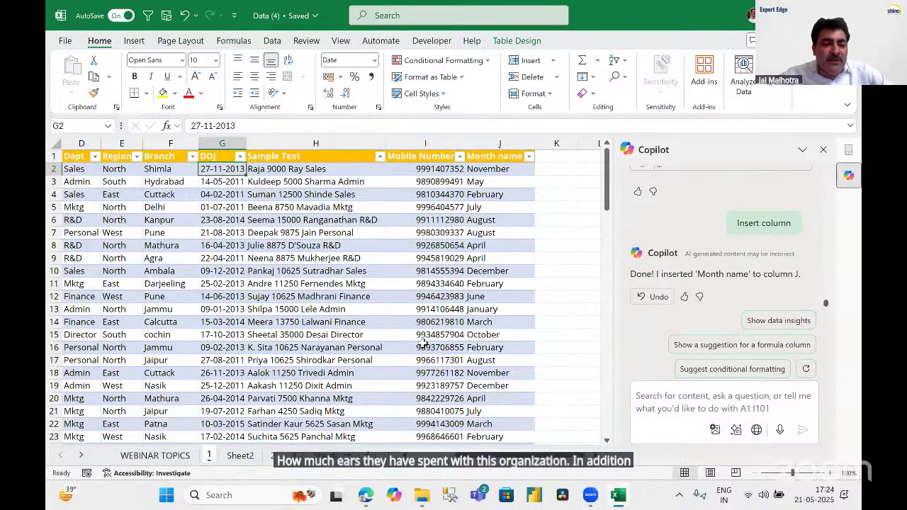
{"action": "key", "text": "ctrl+shift+Down"}
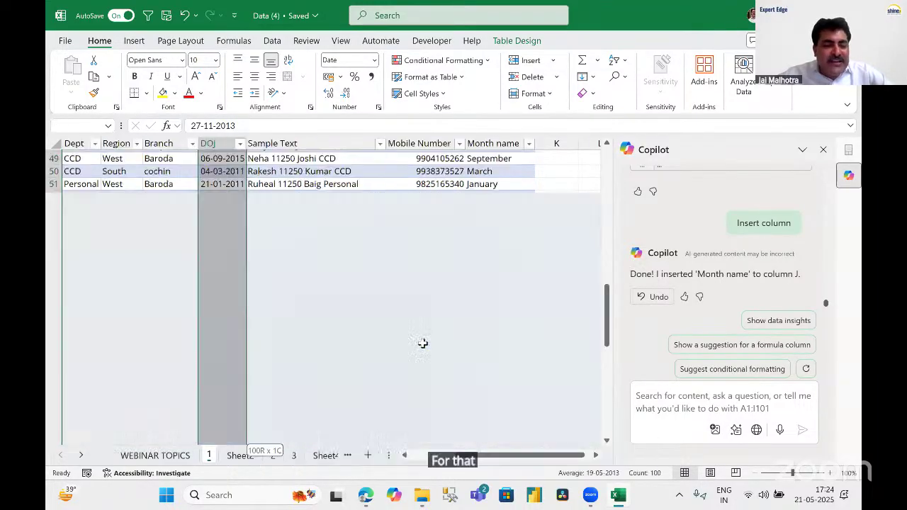
{"action": "scroll", "coordinate": [412, 296], "scroll_direction": "up", "scroll_amount": 20}
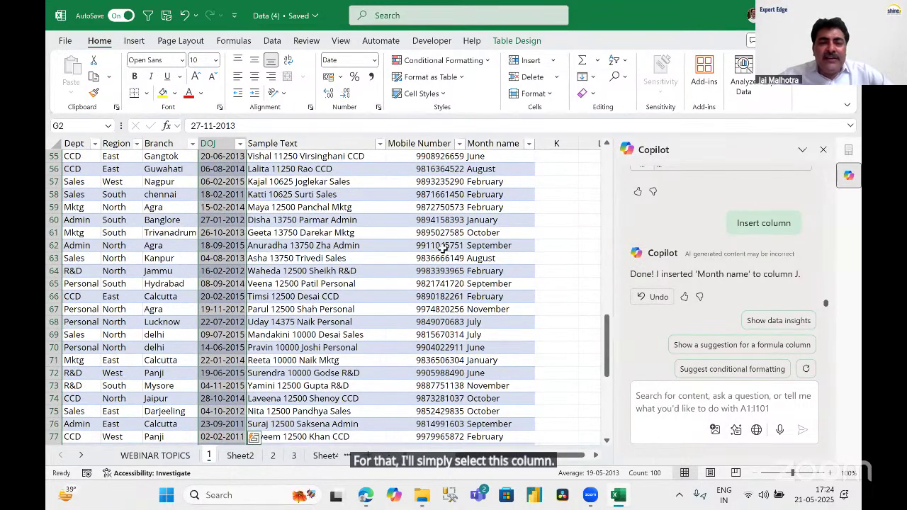
{"action": "left_click", "coordinate": [692, 407]}
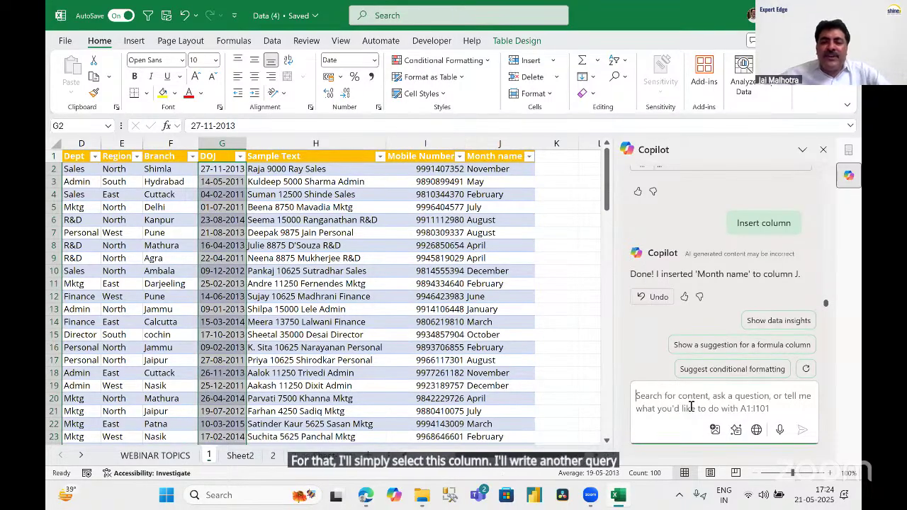
{"action": "type", "text": "ADD "}
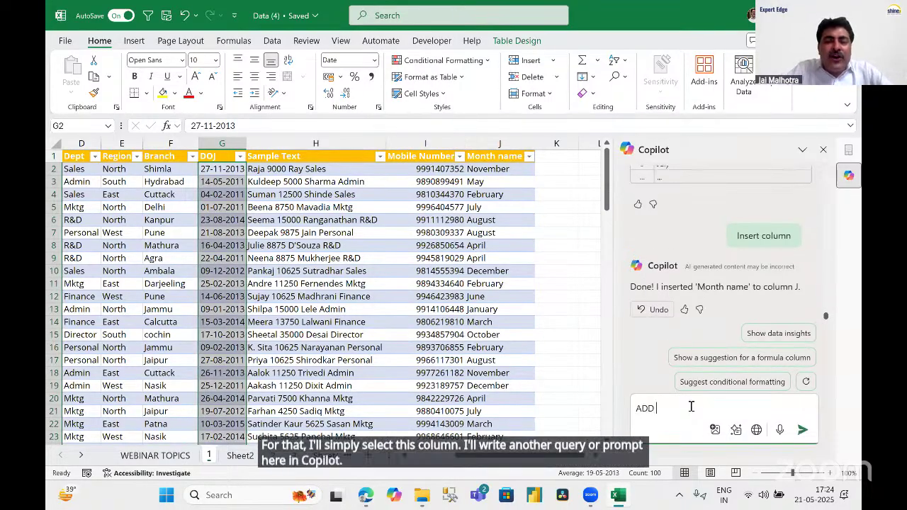
{"action": "type", "text": "A COLUMN"}
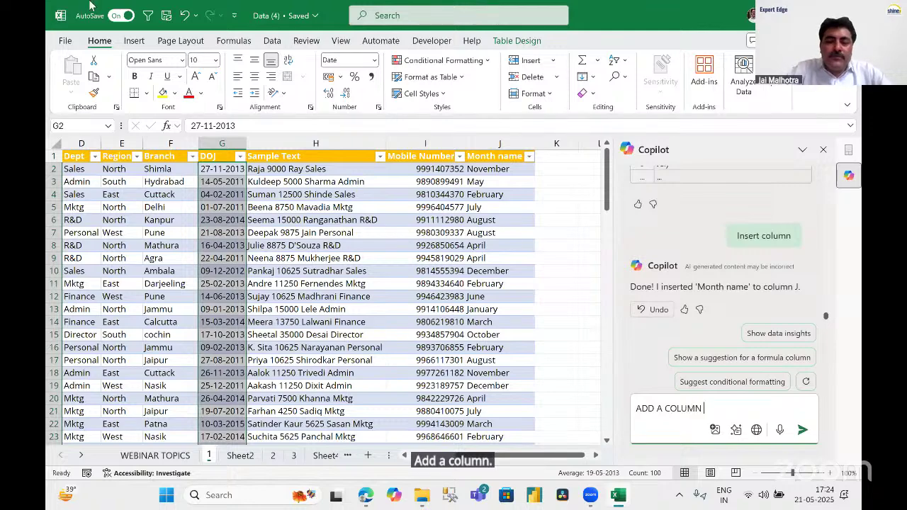
{"action": "type", "text": " WHICH"}
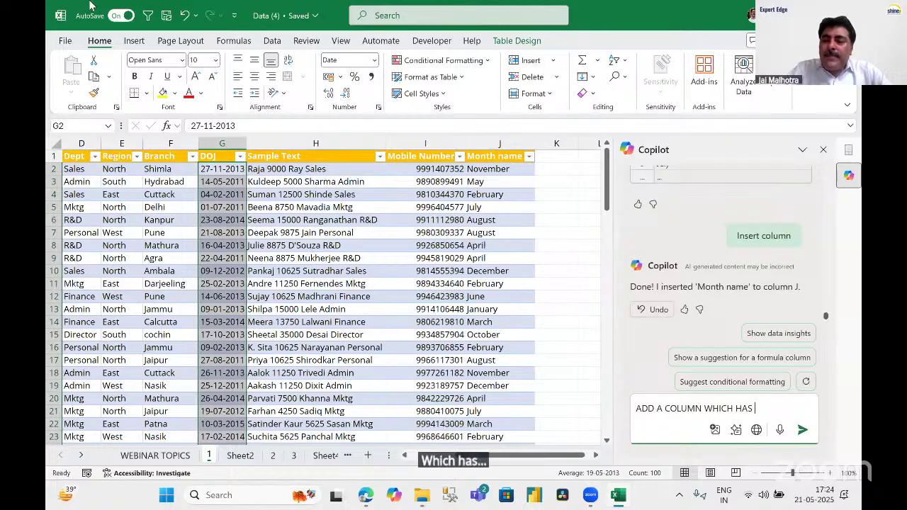
Complete the prompt asking for length of service in years and insert Copilot's Length of Service column K.
{"action": "type", "text": "HAS LENG"}
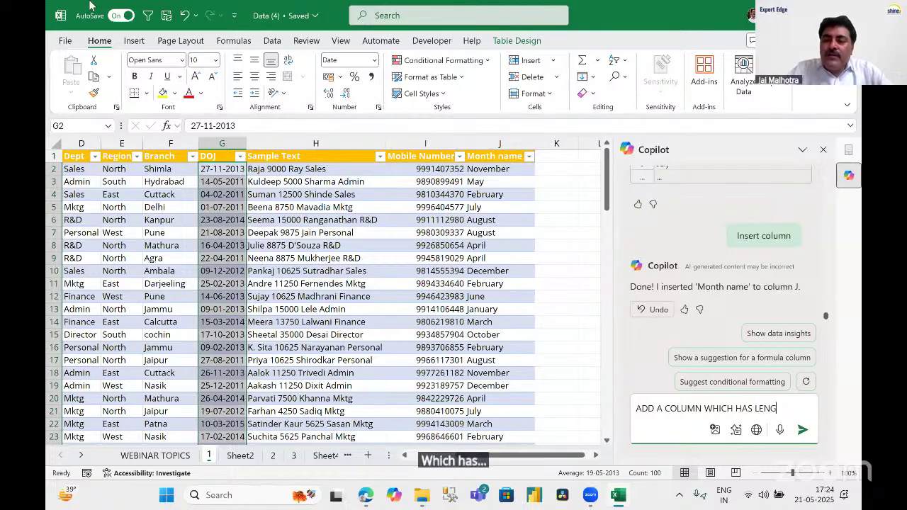
{"action": "type", "text": "TH OF SERVICE IN YEA"}
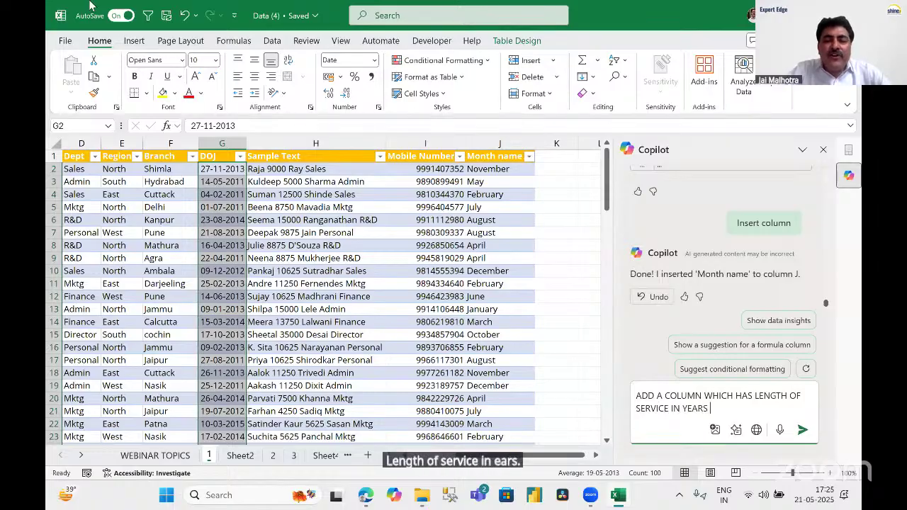
{"action": "type", "text": "RS"}
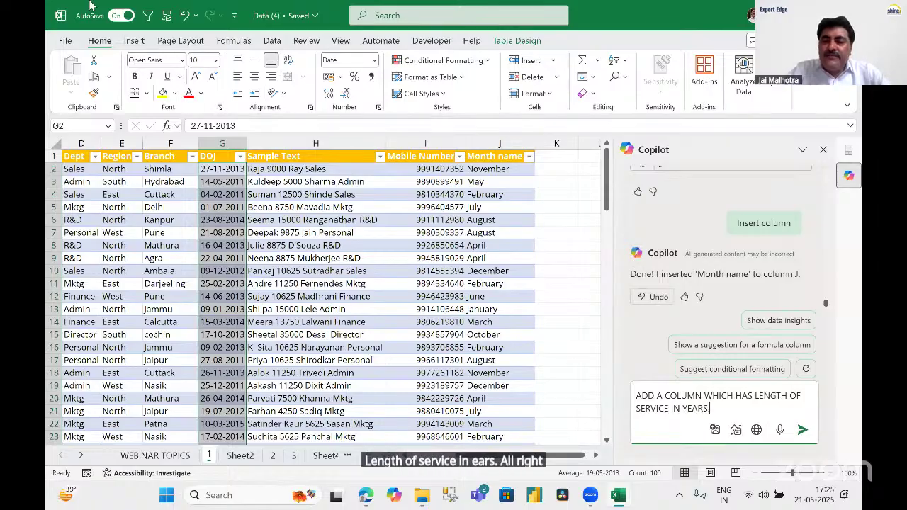
{"action": "type", "text": "."}
{"action": "key", "text": "Return"}
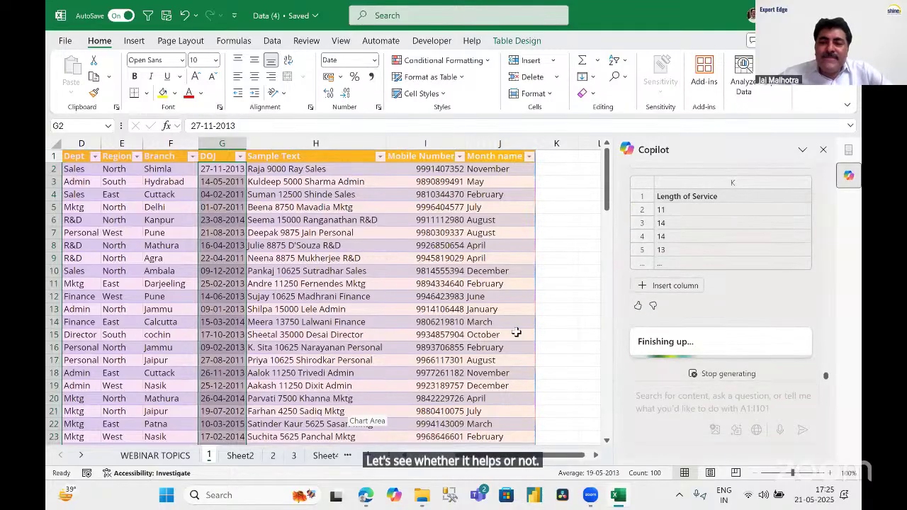
{"action": "left_click", "coordinate": [666, 287]}
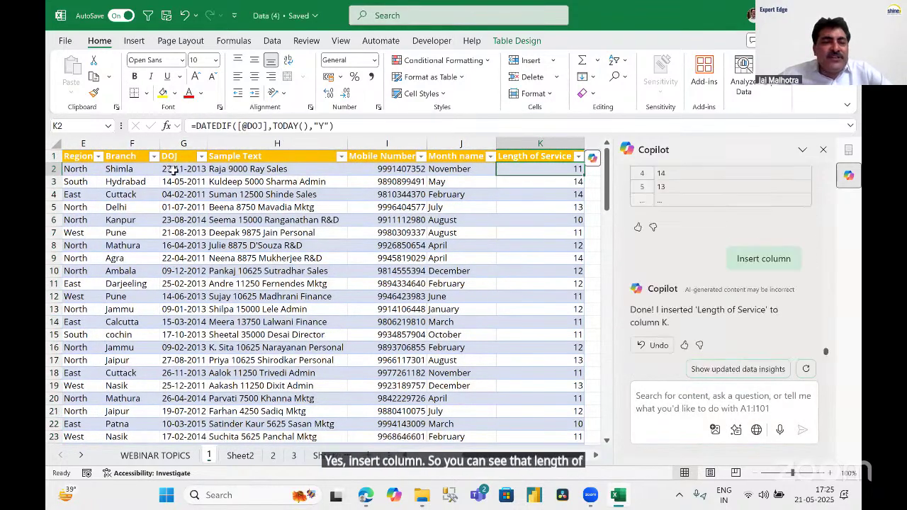
Check the DATEDIF formula in K2 and review the first ten Length of Service values.
{"action": "key", "text": "Left"}
{"action": "key", "text": "Left"}
{"action": "key", "text": "Left"}
{"action": "key", "text": "Left"}
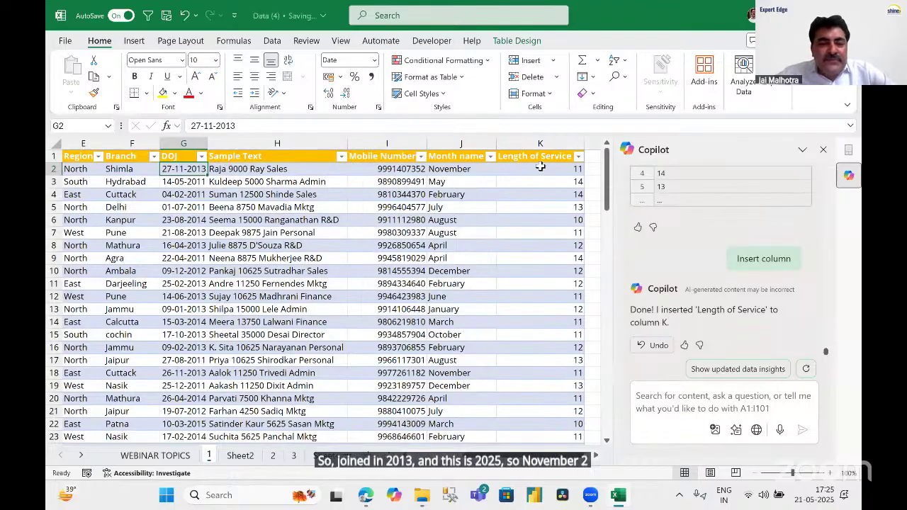
{"action": "left_click", "coordinate": [541, 169]}
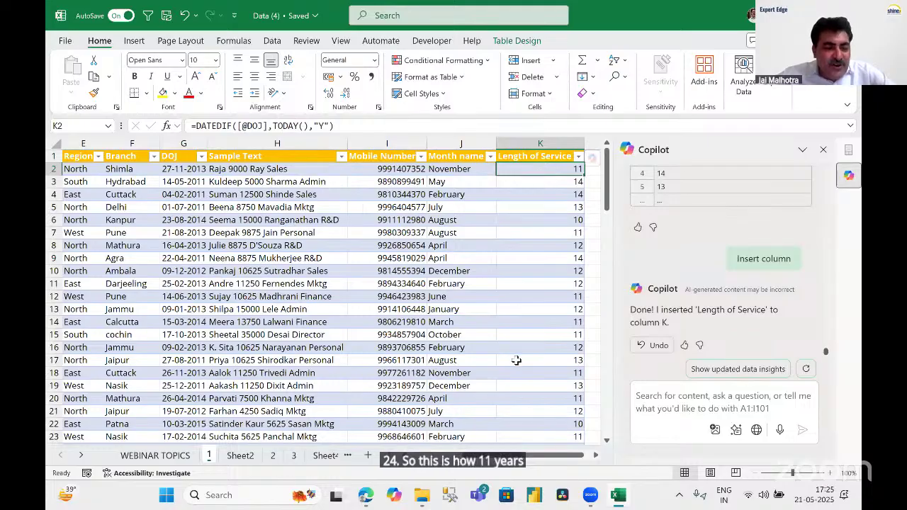
{"action": "left_click_drag", "start_coordinate": [541, 170], "coordinate": [538, 285]}
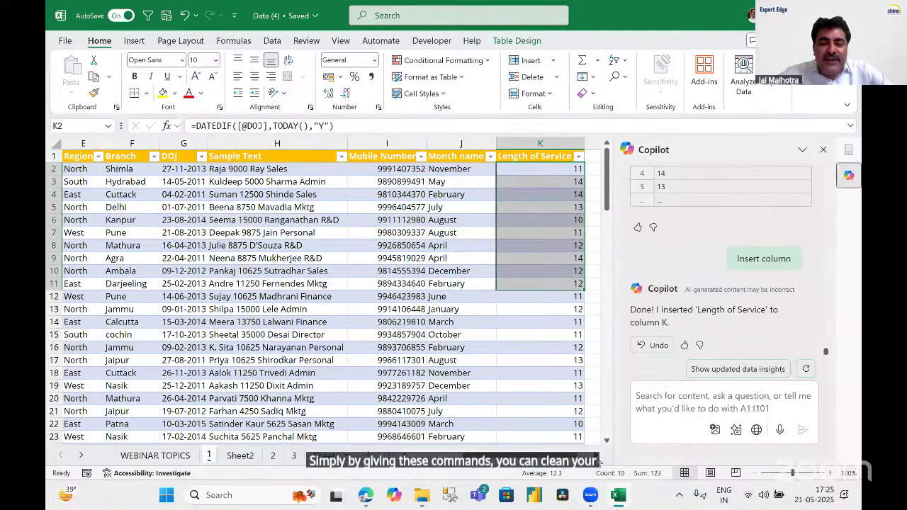
{"action": "scroll", "coordinate": [599, 462], "scroll_direction": "left", "scroll_amount": 5}
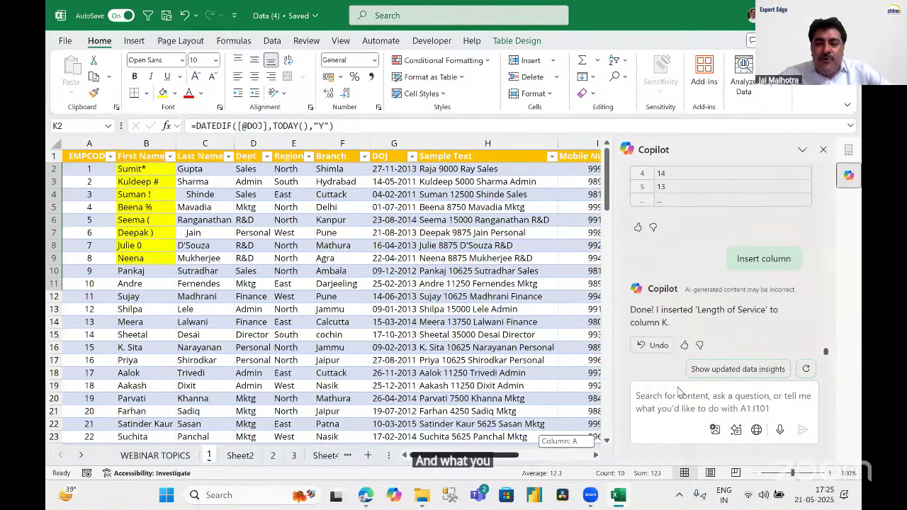
Ask Copilot to add a column by removing special characters from First Name.
{"action": "left_click", "coordinate": [677, 429]}
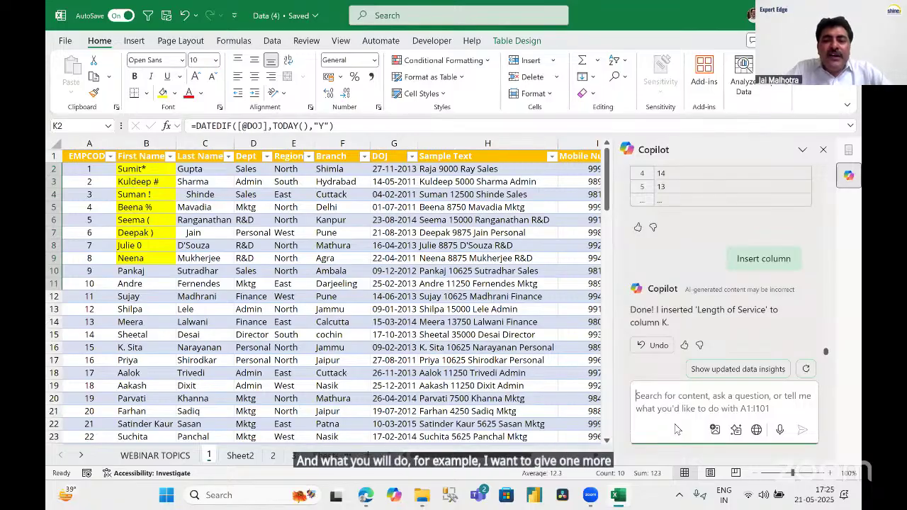
{"action": "type", "text": "ADD ACO"}
{"action": "key", "text": "BackSpace"}
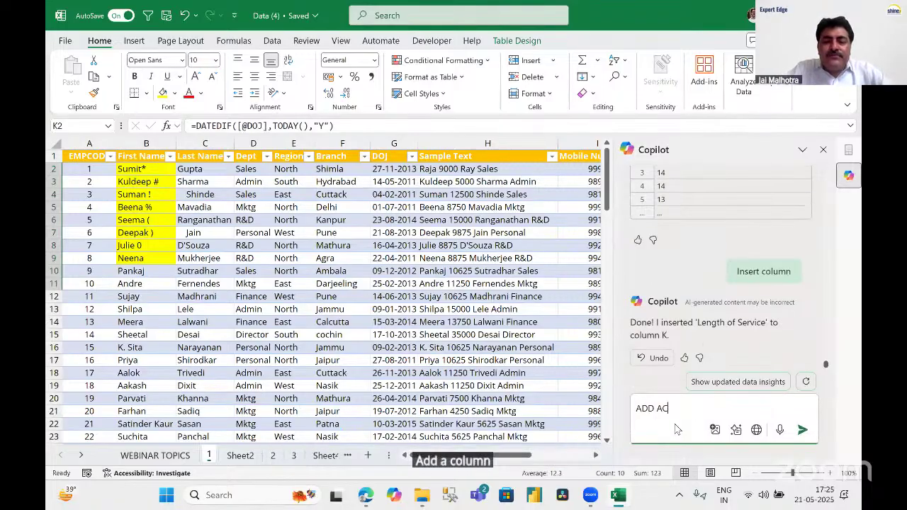
{"action": "type", "text": "COLUMN R"}
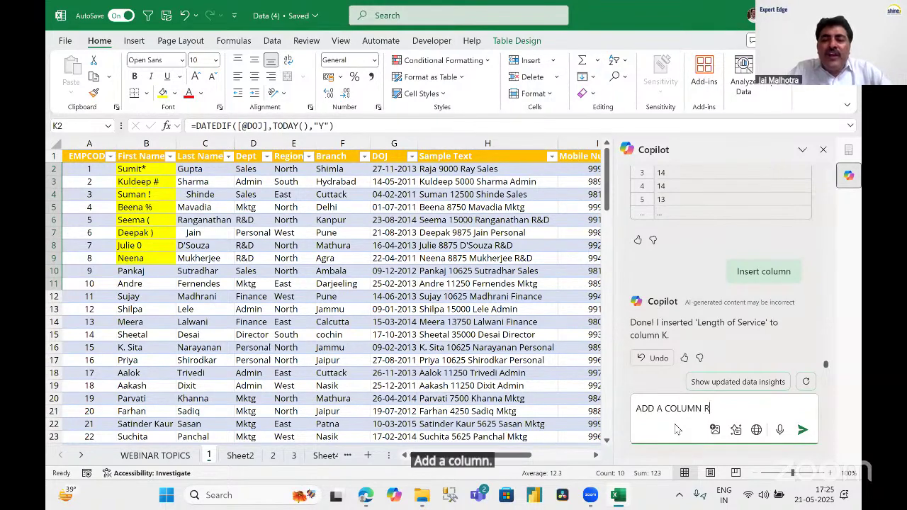
{"action": "type", "text": "EMOVING"}
{"action": "key", "text": "BackSpace"}
{"action": "key", "text": "BackSpace"}
{"action": "key", "text": "BackSpace"}
{"action": "key", "text": "BackSpace"}
{"action": "key", "text": "BackSpace"}
{"action": "key", "text": "BackSpace"}
{"action": "key", "text": "BackSpace"}
{"action": "key", "text": "BackSpace"}
{"action": "type", "text": "B"}
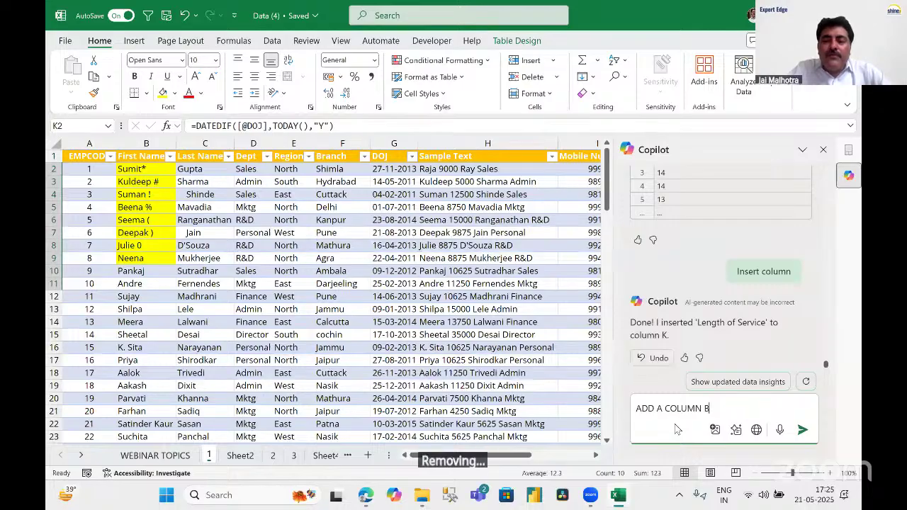
{"action": "type", "text": "Y REMOVING S"}
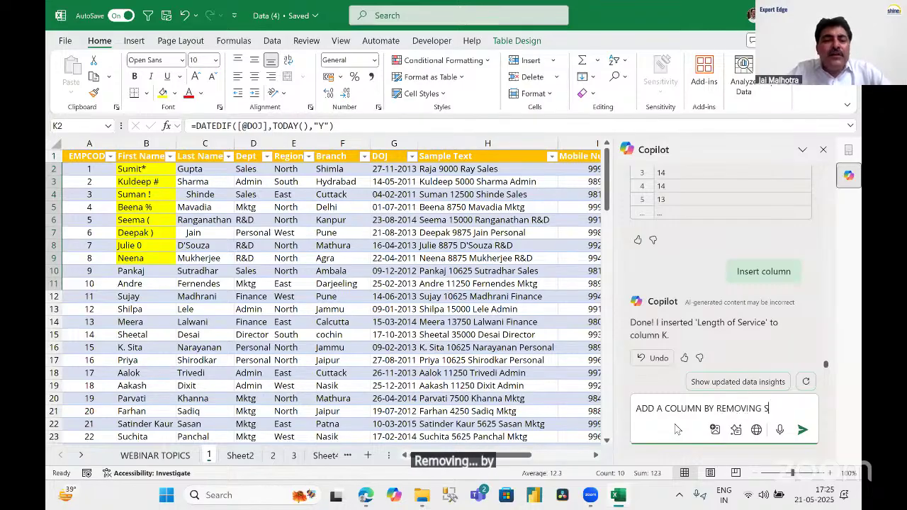
{"action": "type", "text": "PECIAL CHARACTERS FROM"}
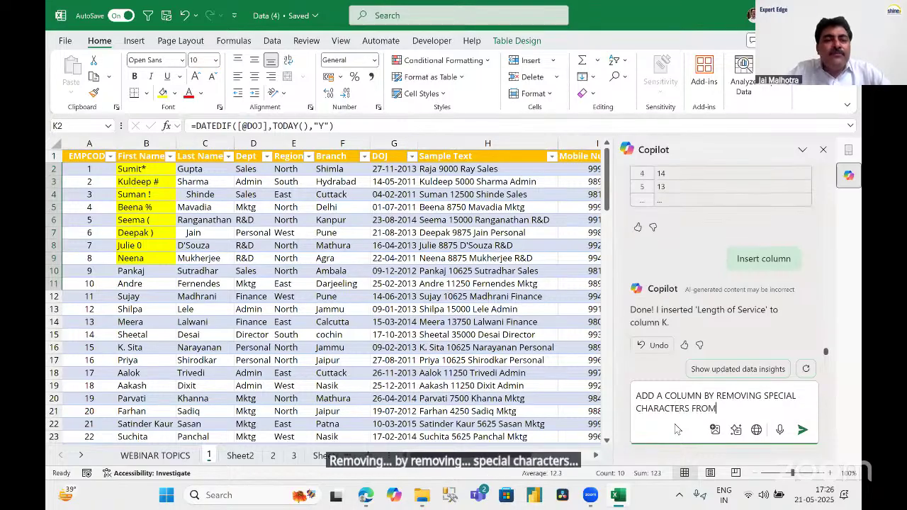
{"action": "type", "text": " FIRST NAME."}
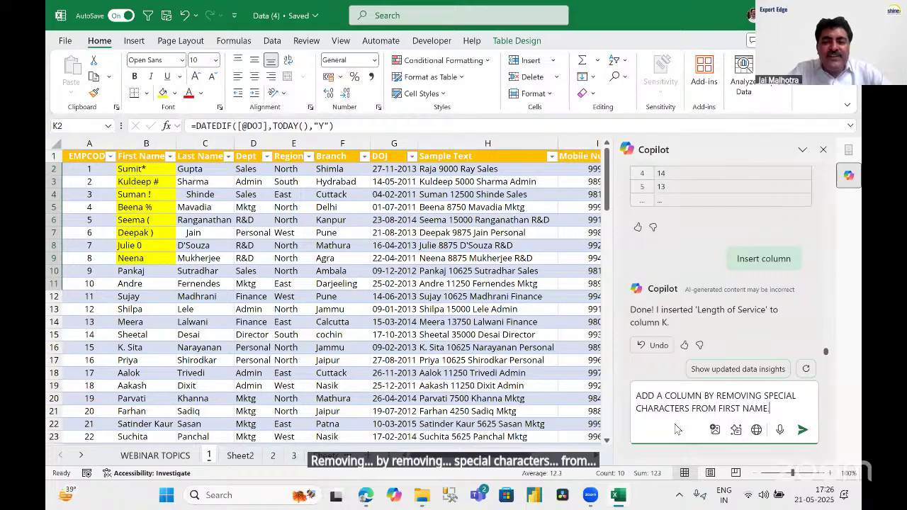
{"action": "key", "text": "Return"}
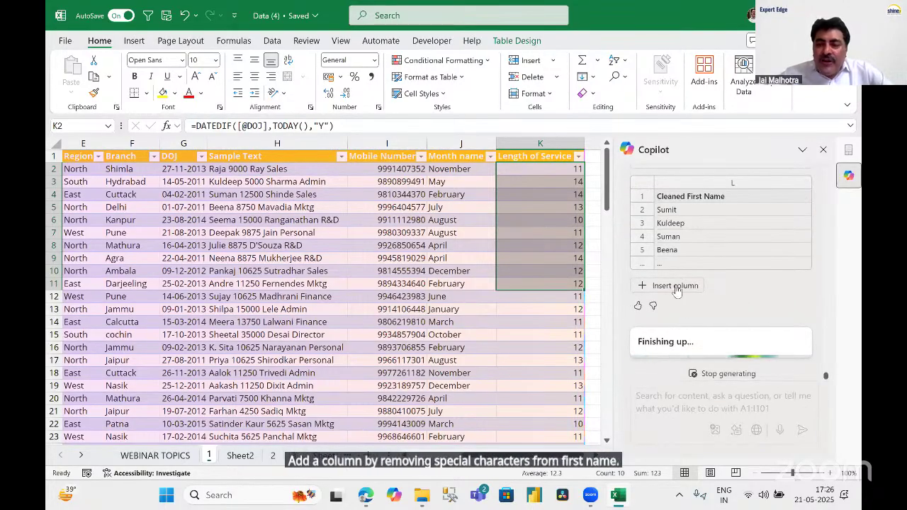
Insert the Cleaned First Name column L and compare it with the original first names in B2:B9.
{"action": "left_click", "coordinate": [670, 286]}
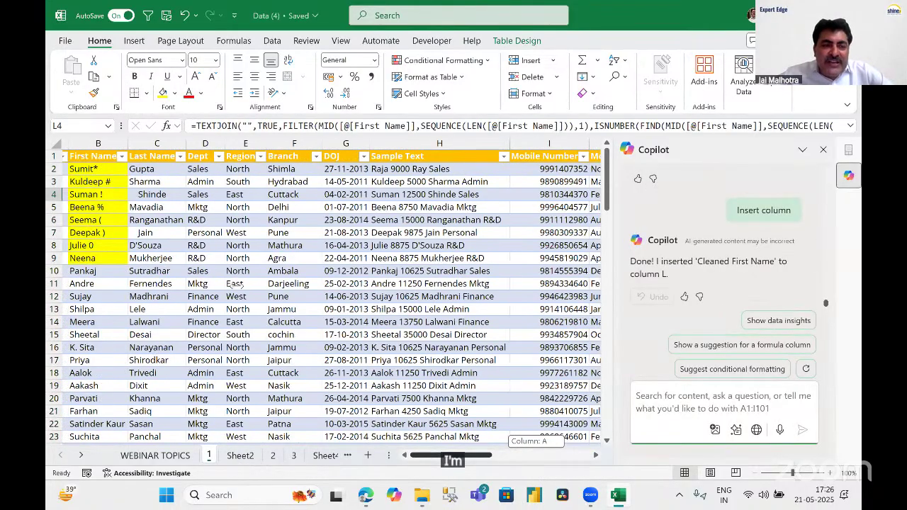
{"action": "left_click_drag", "start_coordinate": [152, 168], "coordinate": [146, 259]}
{"action": "scroll", "coordinate": [333, 291], "scroll_direction": "right", "scroll_amount": 10}
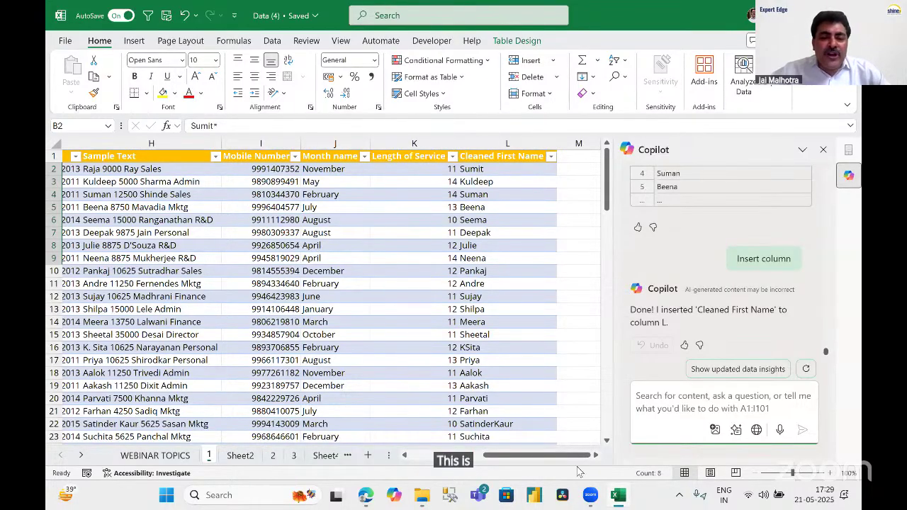
{"action": "left_click", "coordinate": [205, 220]}
{"action": "scroll", "coordinate": [227, 290], "scroll_direction": "left", "scroll_amount": 4}
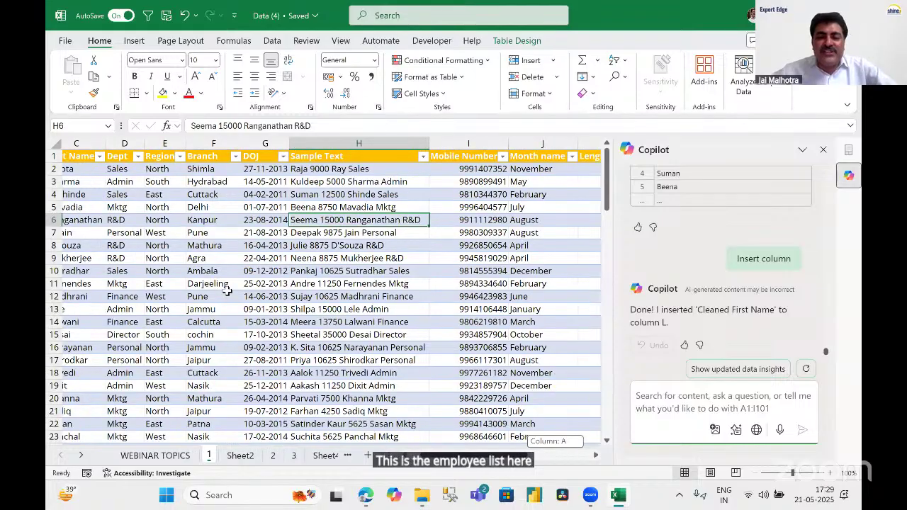
{"action": "scroll", "coordinate": [229, 290], "scroll_direction": "left", "scroll_amount": 2}
{"action": "scroll", "coordinate": [228, 289], "scroll_direction": "down", "scroll_amount": 1}
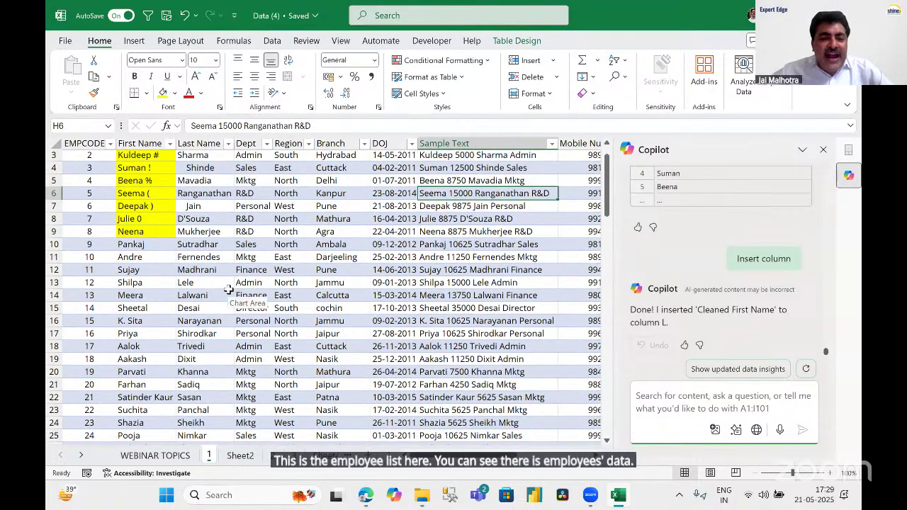
{"action": "scroll", "coordinate": [228, 289], "scroll_direction": "down", "scroll_amount": 3}
{"action": "scroll", "coordinate": [230, 290], "scroll_direction": "down", "scroll_amount": 20}
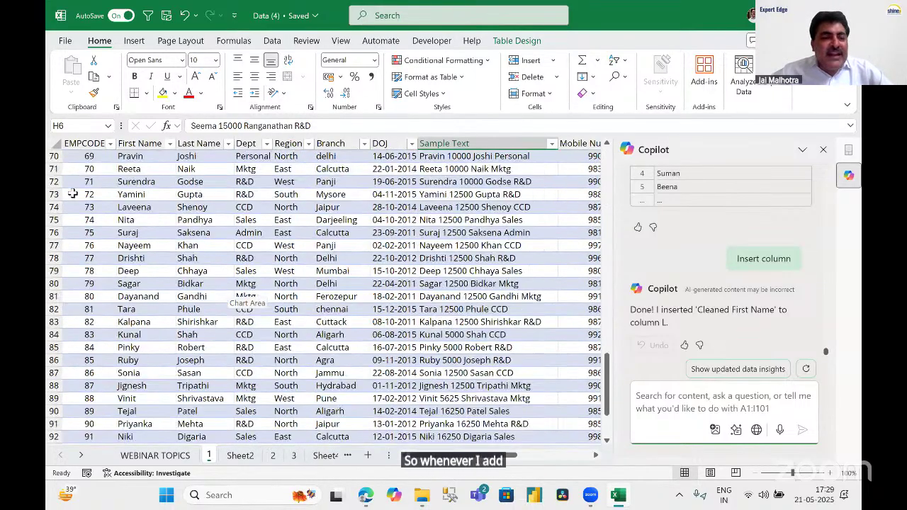
{"action": "left_click_drag", "start_coordinate": [55, 181], "coordinate": [61, 397]}
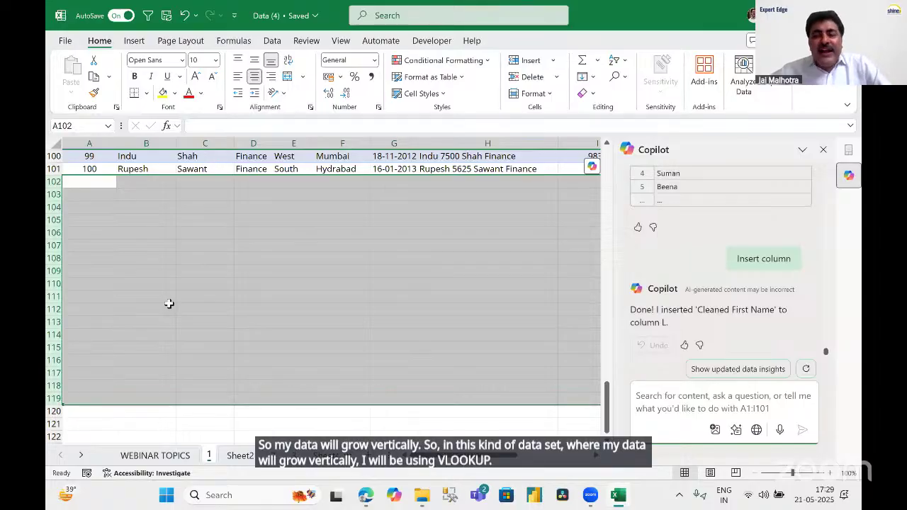
{"action": "scroll", "coordinate": [222, 271], "scroll_direction": "up", "scroll_amount": 20}
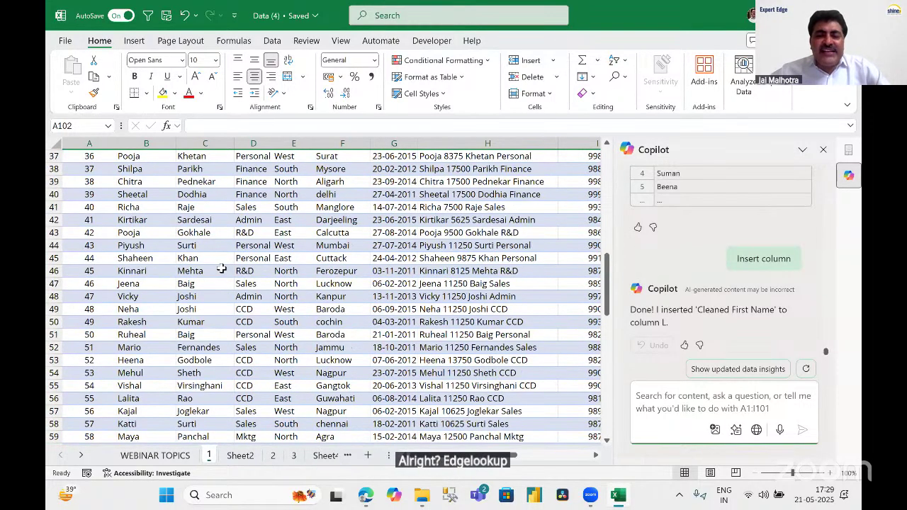
{"action": "scroll", "coordinate": [606, 461], "scroll_direction": "up", "scroll_amount": 6}
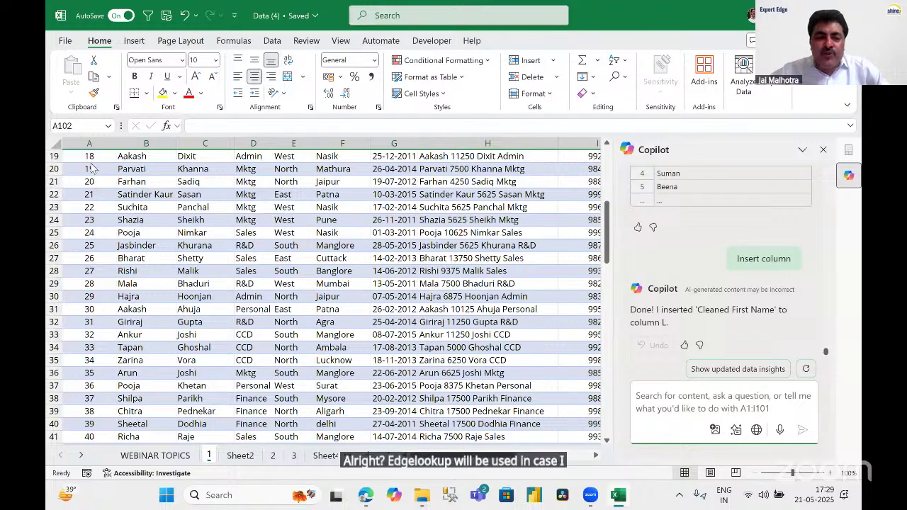
Copy A1:G13 and paste it transposed into A1 of a new sheet.
{"action": "key", "text": "ctrl+Home"}
{"action": "left_click_drag", "start_coordinate": [90, 156], "coordinate": [412, 304]}
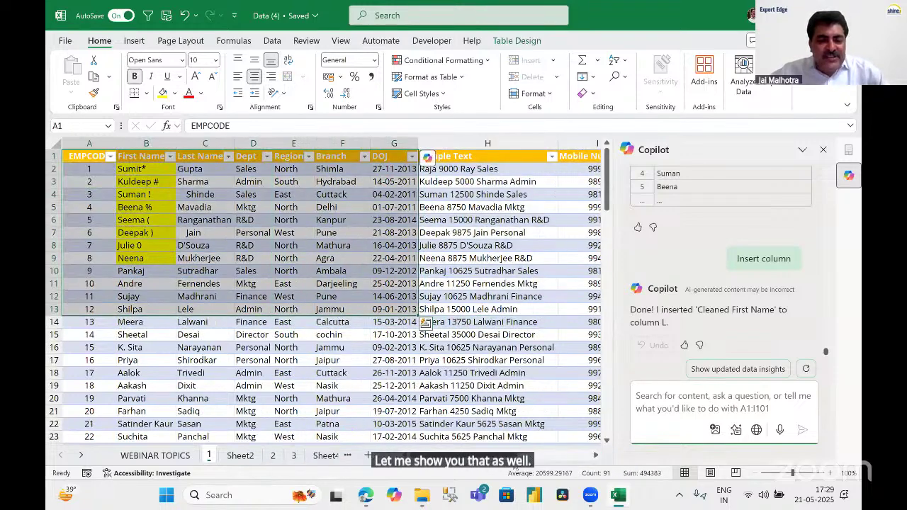
{"action": "key", "text": "ctrl+c"}
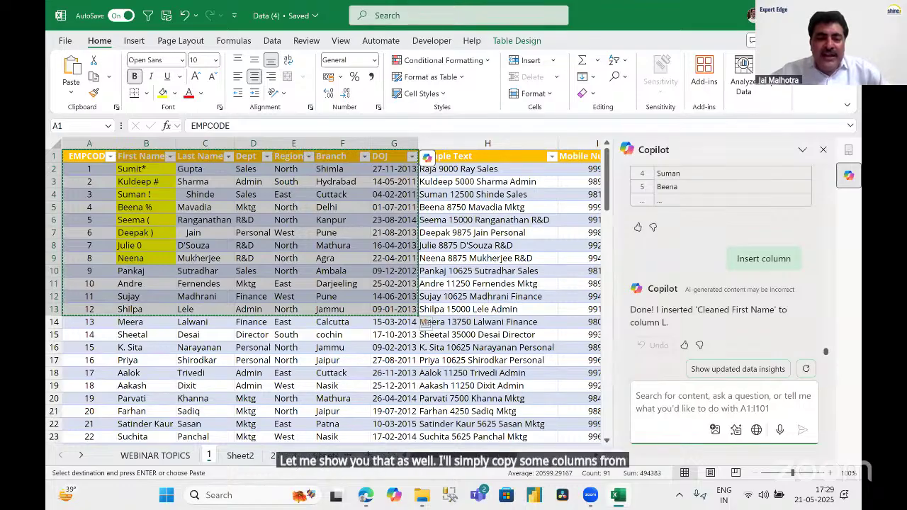
{"action": "key", "text": "shift+F11"}
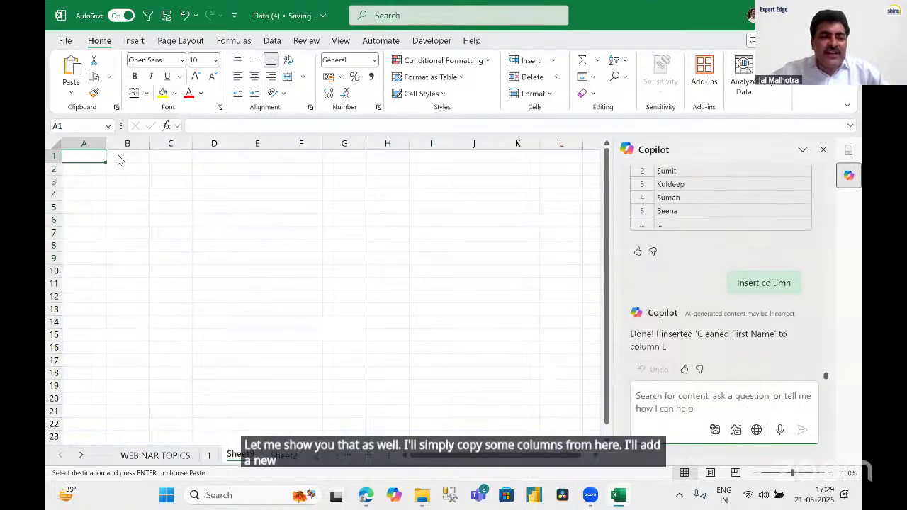
{"action": "right_click", "coordinate": [117, 157]}
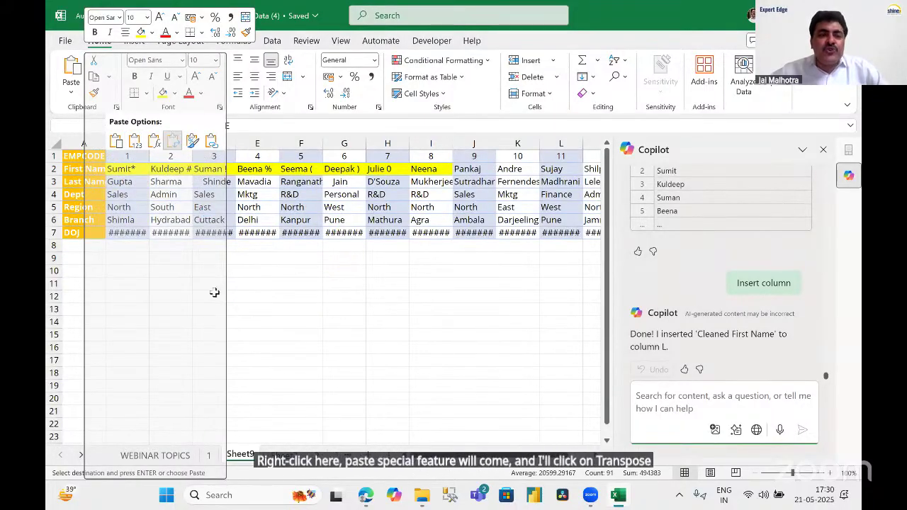
{"action": "key", "text": "t"}
{"action": "left_click", "coordinate": [238, 298]}
Autofit the new sheet's columns so dates show, then compare the transposed rows and header column.
{"action": "left_click", "coordinate": [56, 144]}
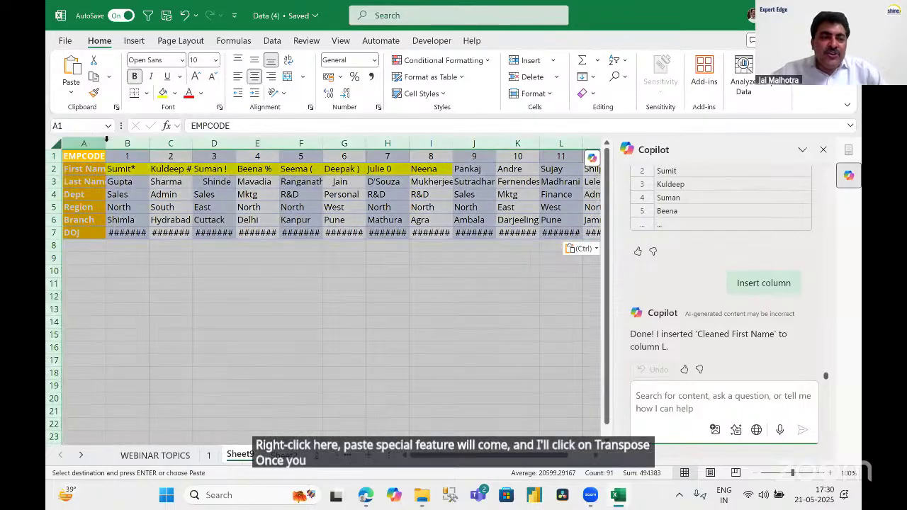
{"action": "double_click", "coordinate": [106, 144]}
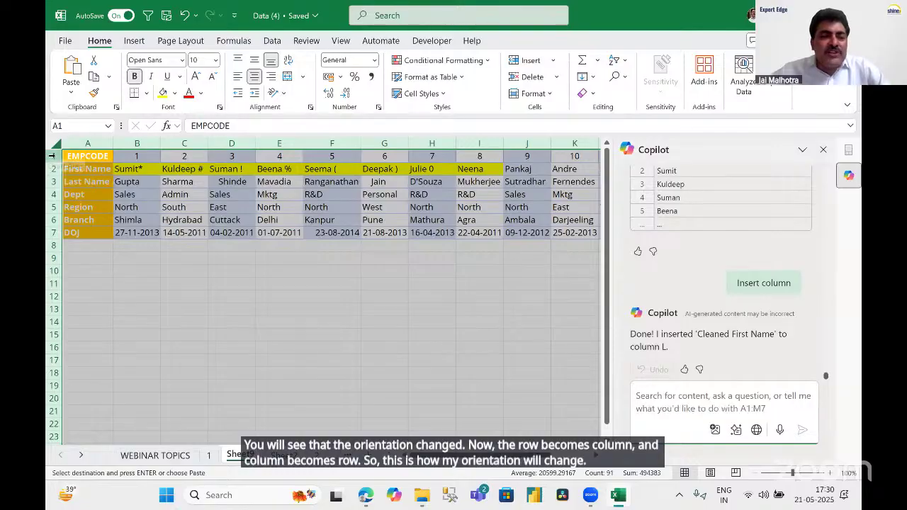
{"action": "left_click", "coordinate": [51, 156]}
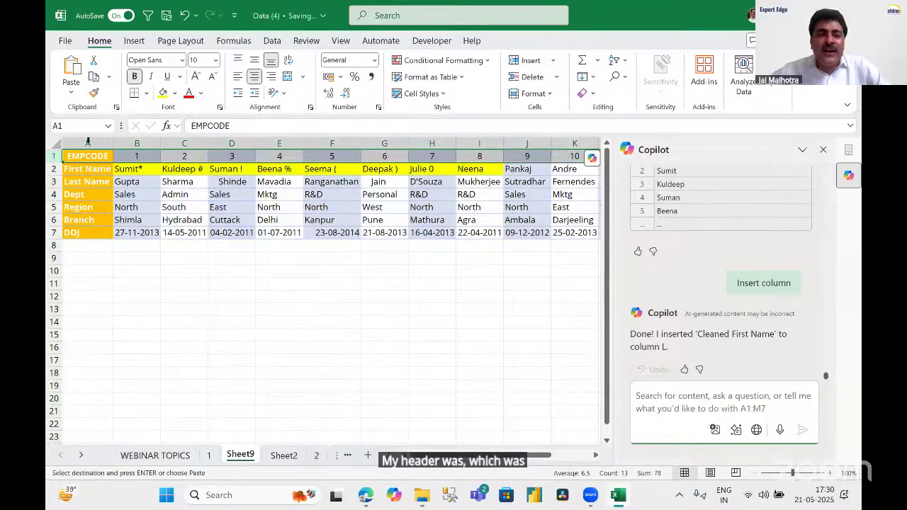
{"action": "left_click", "coordinate": [87, 143]}
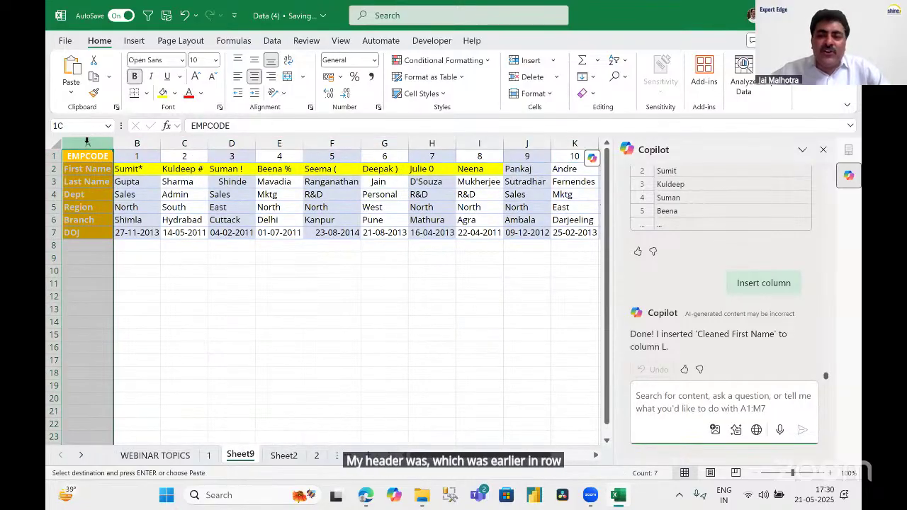
{"action": "left_click", "coordinate": [54, 156]}
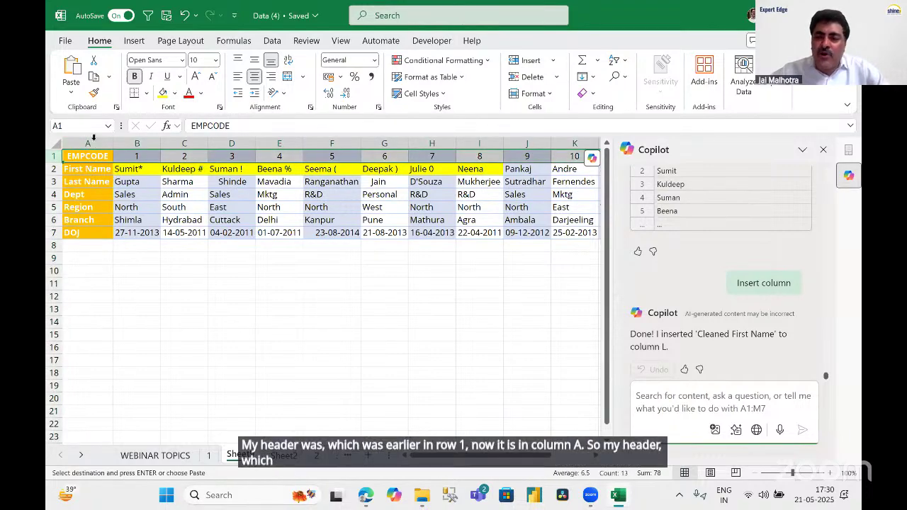
{"action": "left_click", "coordinate": [89, 143]}
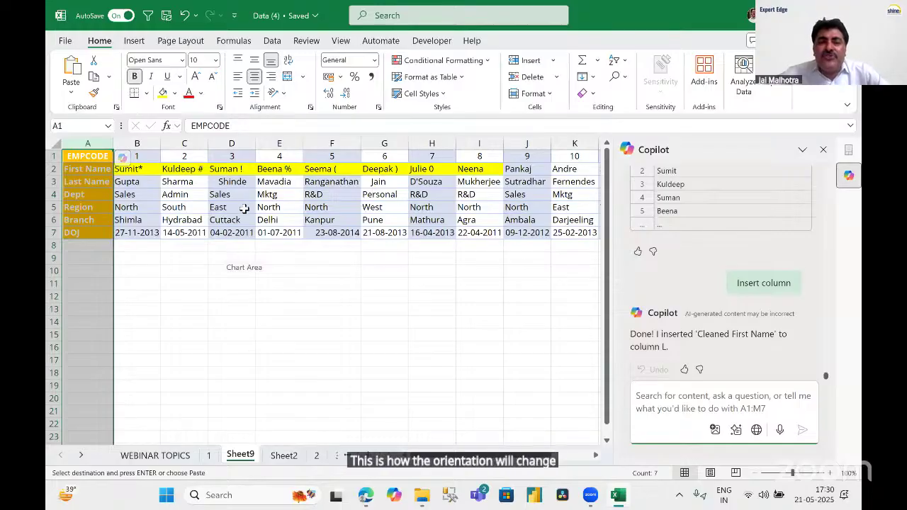
{"action": "left_click_drag", "start_coordinate": [83, 155], "coordinate": [112, 187]}
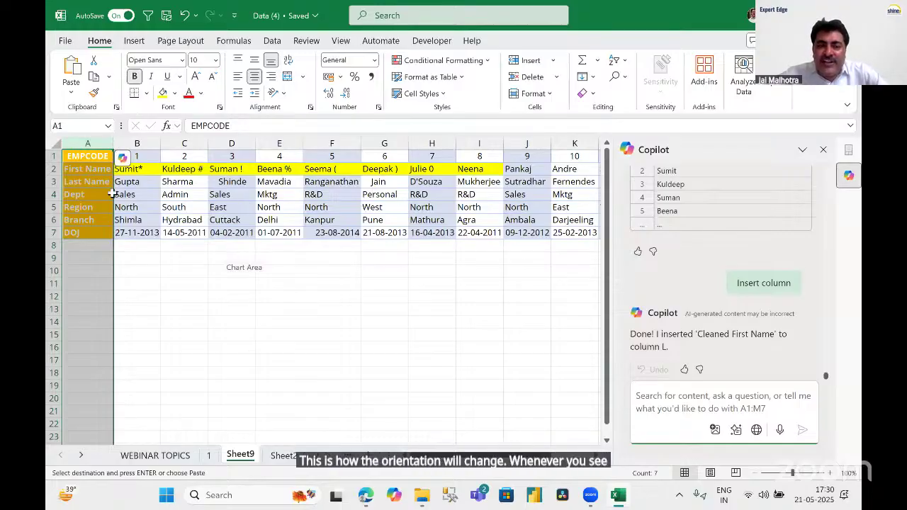
{"action": "left_click_drag", "start_coordinate": [560, 243], "coordinate": [559, 244]}
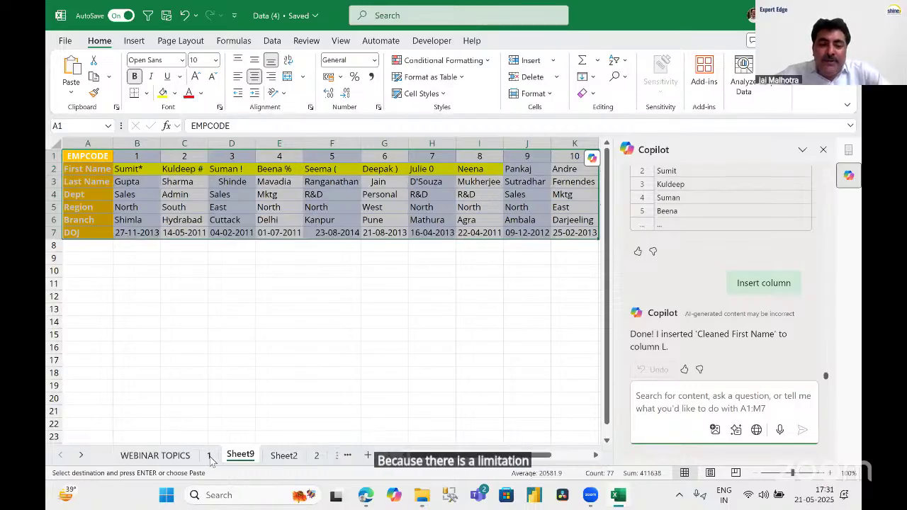
{"action": "key", "text": "ctrl+Page_Up"}
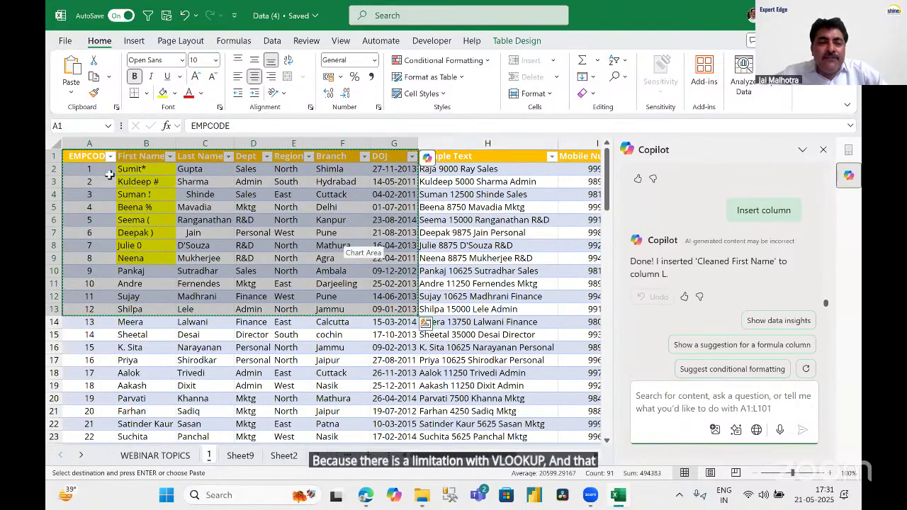
Move the EMPCODE column to sit between Last Name and Dept, now column C.
{"action": "key", "text": "Escape"}
{"action": "left_click", "coordinate": [91, 144]}
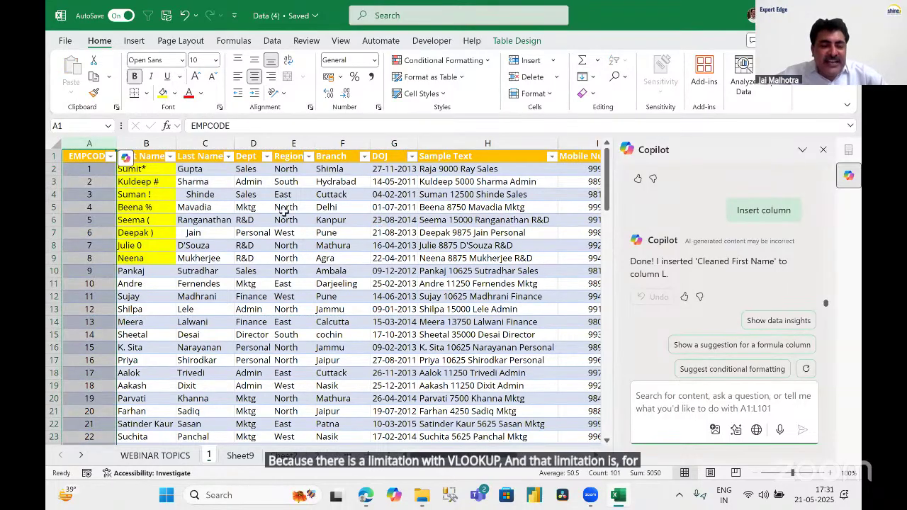
{"action": "key", "text": "ctrl+c"}
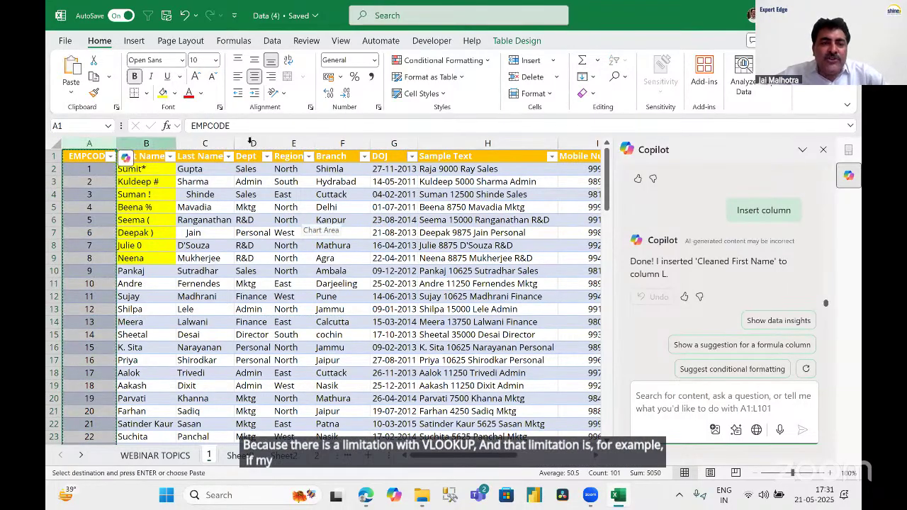
{"action": "right_click", "coordinate": [251, 143]}
{"action": "left_click", "coordinate": [296, 279]}
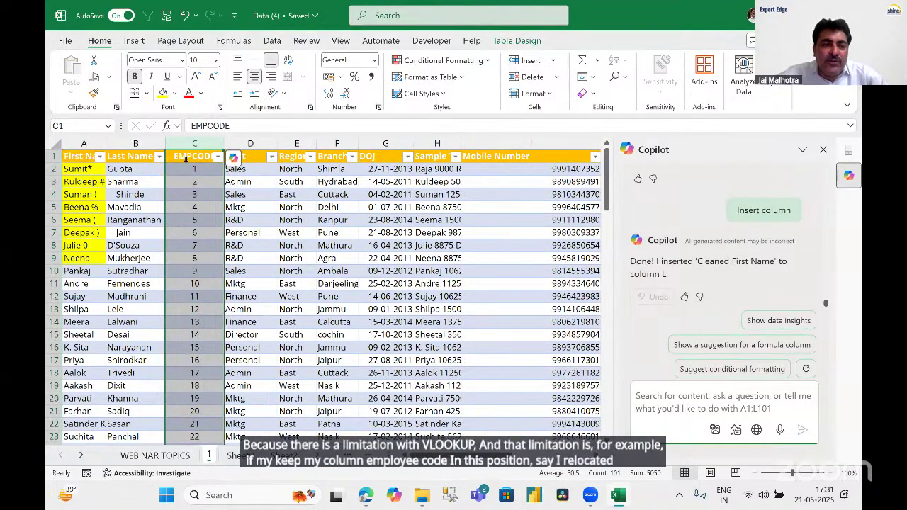
{"action": "left_click", "coordinate": [83, 143]}
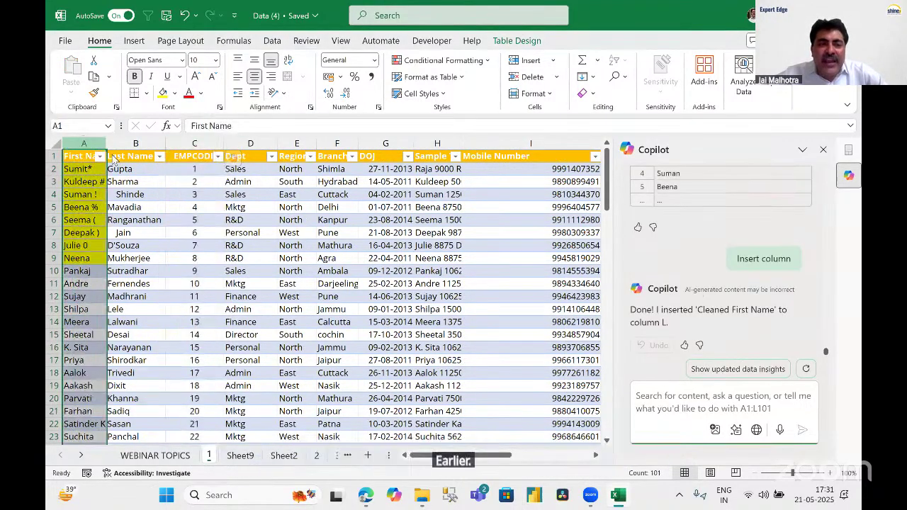
{"action": "left_click", "coordinate": [202, 143]}
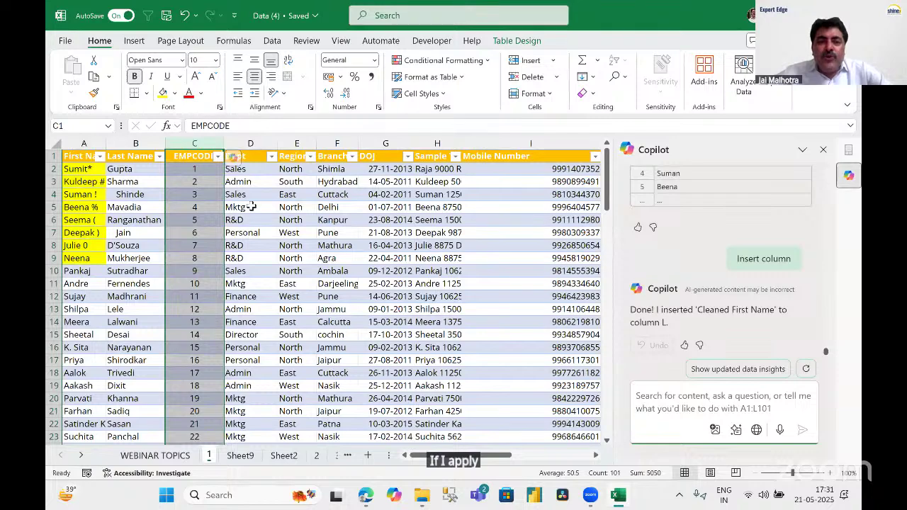
Select columns A and B (First Name, Last Name) and apply red font colour.
{"action": "left_click_drag", "start_coordinate": [260, 157], "coordinate": [496, 312]}
{"action": "left_click", "coordinate": [196, 144]}
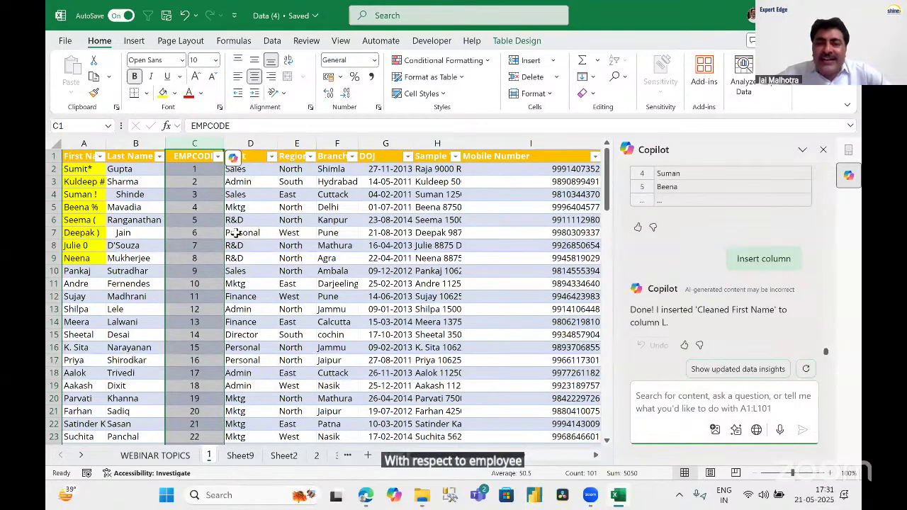
{"action": "left_click", "coordinate": [124, 145]}
{"action": "left_click_drag", "start_coordinate": [124, 146], "coordinate": [105, 138]}
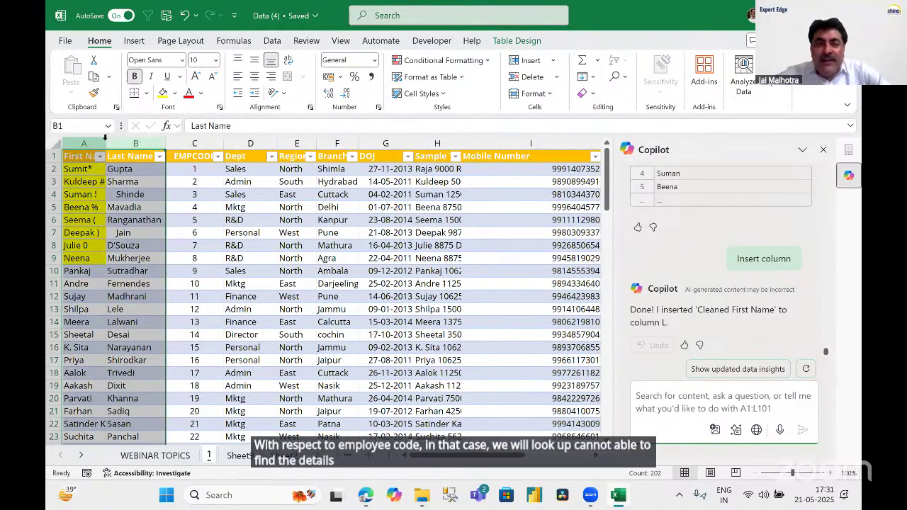
{"action": "left_click_drag", "start_coordinate": [193, 144], "coordinate": [603, 144]}
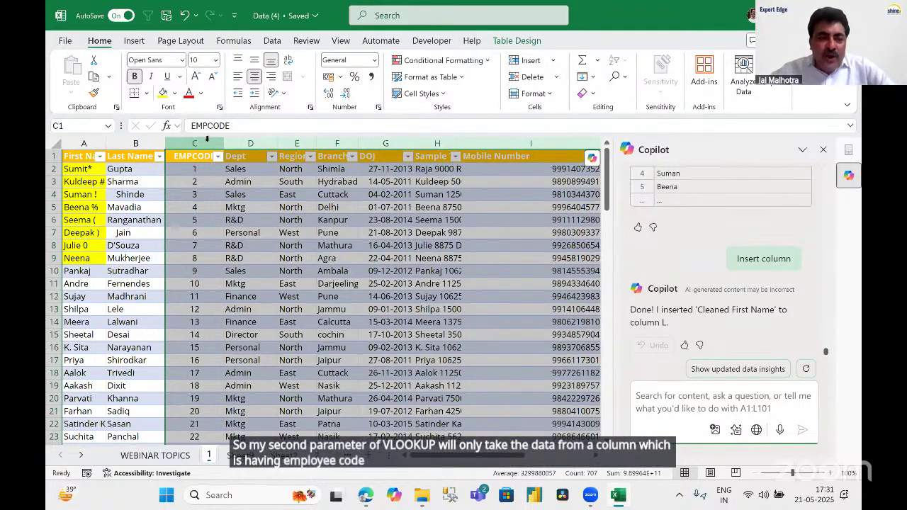
{"action": "left_click_drag", "start_coordinate": [216, 144], "coordinate": [502, 157]}
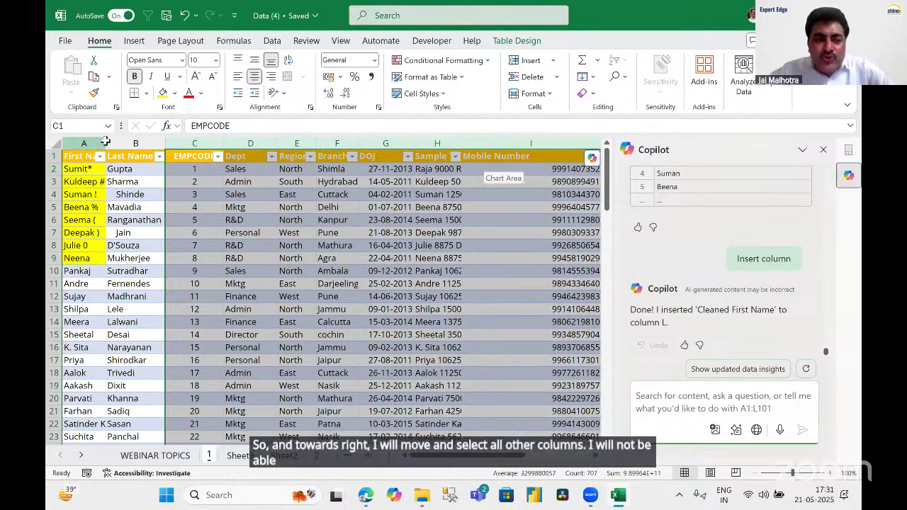
{"action": "left_click_drag", "start_coordinate": [84, 144], "coordinate": [135, 144]}
{"action": "left_click", "coordinate": [188, 96]}
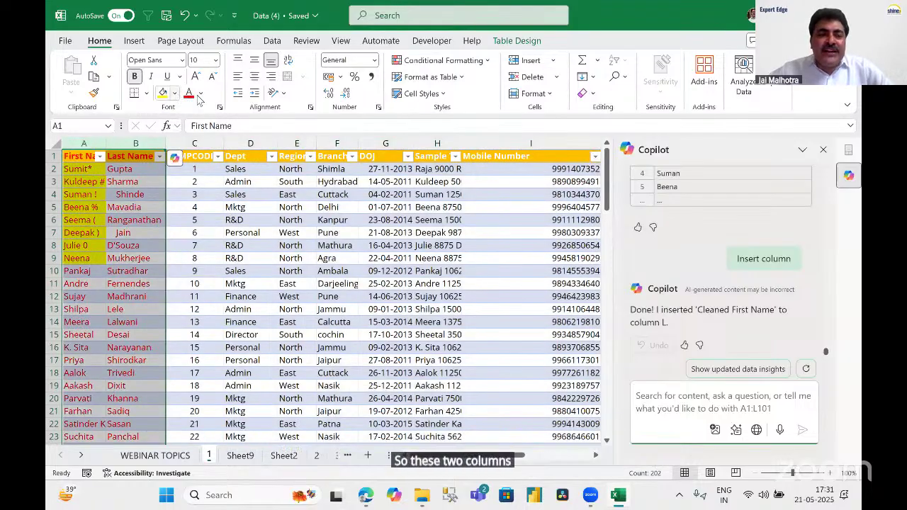
Fill columns A and B with the orange theme colour.
{"action": "left_click", "coordinate": [174, 93]}
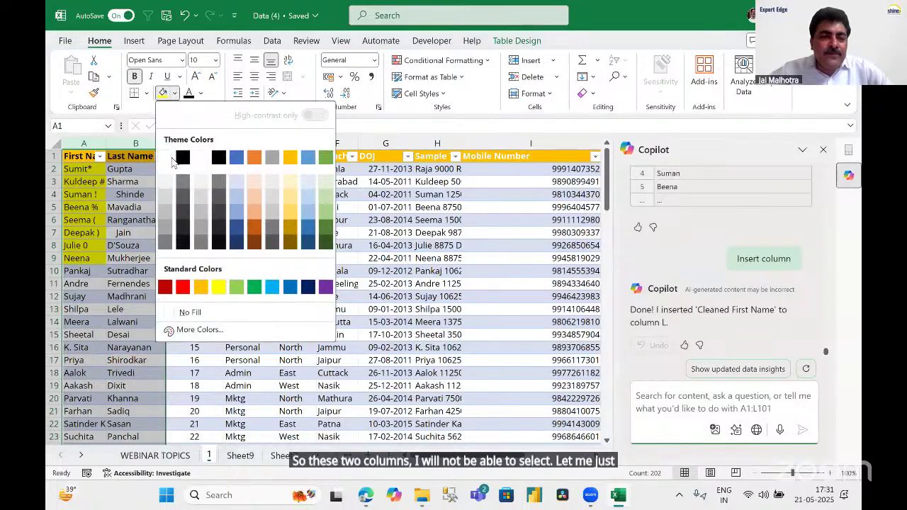
{"action": "left_click", "coordinate": [174, 95]}
{"action": "left_click", "coordinate": [175, 95]}
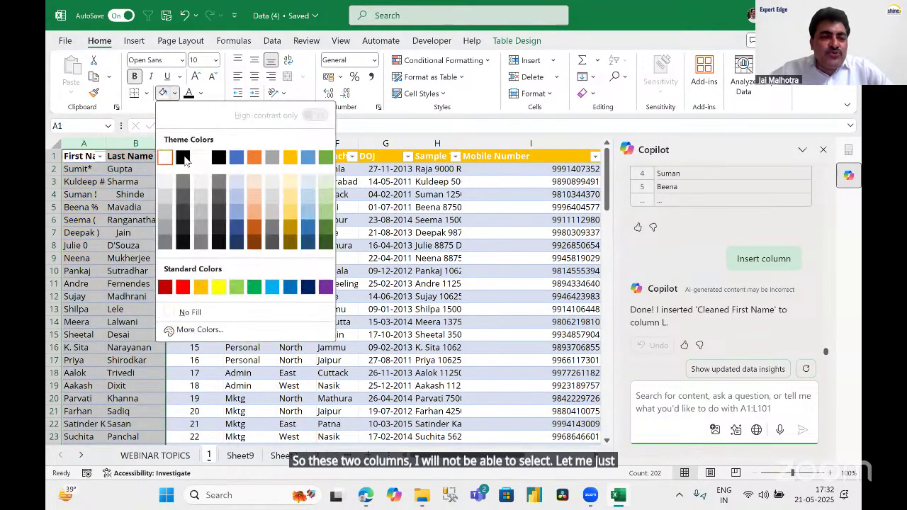
{"action": "left_click", "coordinate": [253, 157]}
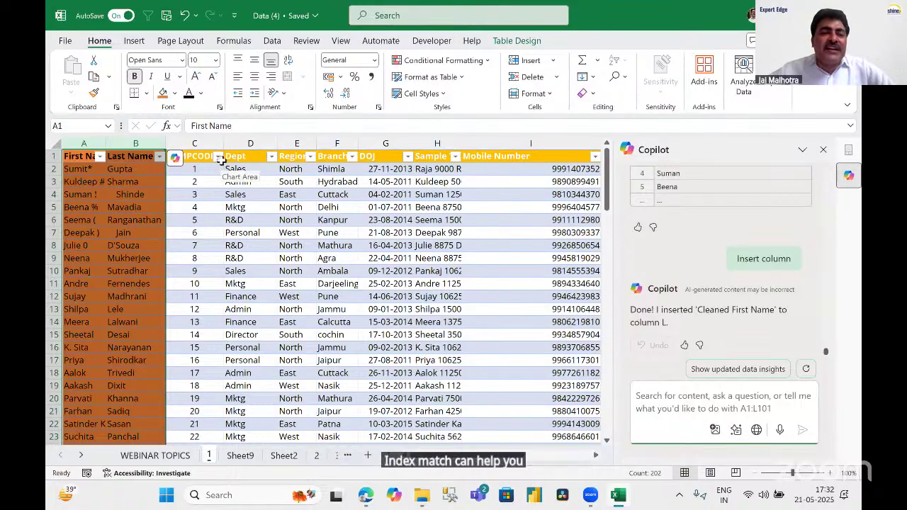
Narrow the EMPCODE column C and reselect the First Name and Last Name columns.
{"action": "mouse_move", "coordinate": [222, 142]}
{"action": "left_mouse_down"}
{"action": "mouse_move", "coordinate": [213, 142]}
{"action": "mouse_move", "coordinate": [222, 139]}
{"action": "left_mouse_up"}
{"action": "left_click", "coordinate": [119, 143]}
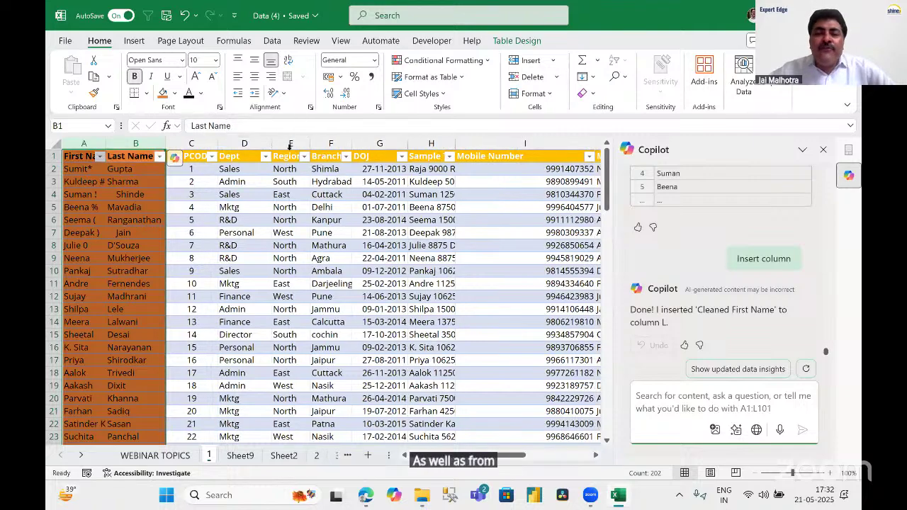
{"action": "left_click", "coordinate": [267, 143]}
{"action": "left_click_drag", "start_coordinate": [267, 143], "coordinate": [603, 143]}
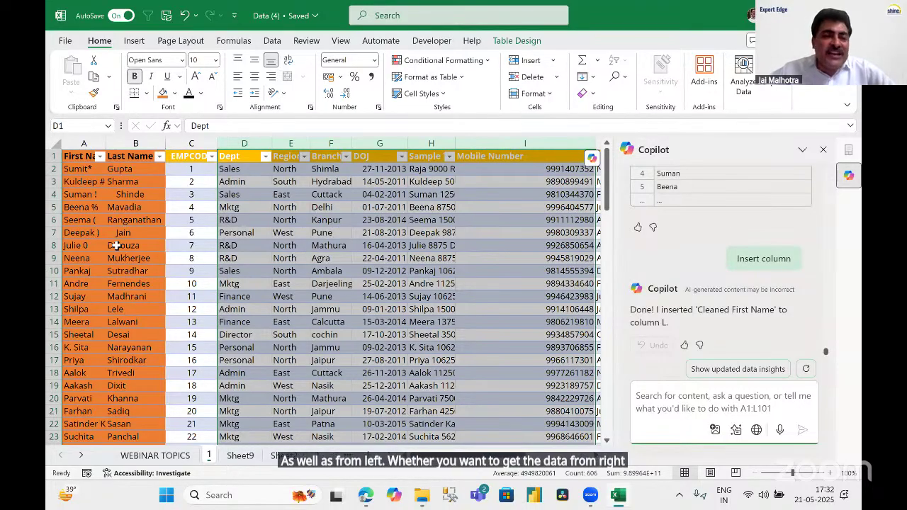
{"action": "left_click_drag", "start_coordinate": [131, 143], "coordinate": [78, 144]}
{"action": "left_click_drag", "start_coordinate": [162, 305], "coordinate": [156, 305]}
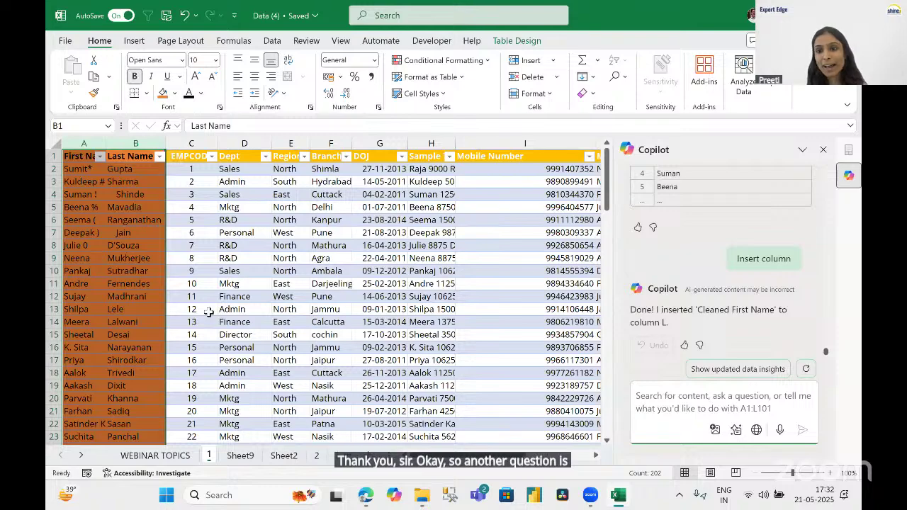
Deselect the columns and undo the orange fill with Ctrl+Z, ending on cell E11.
{"action": "left_click", "coordinate": [298, 272]}
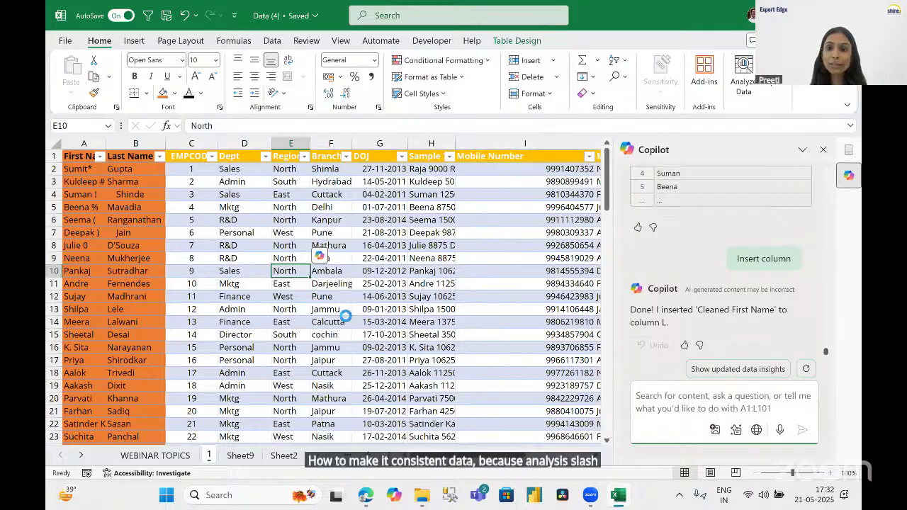
{"action": "key", "text": "ctrl+z"}
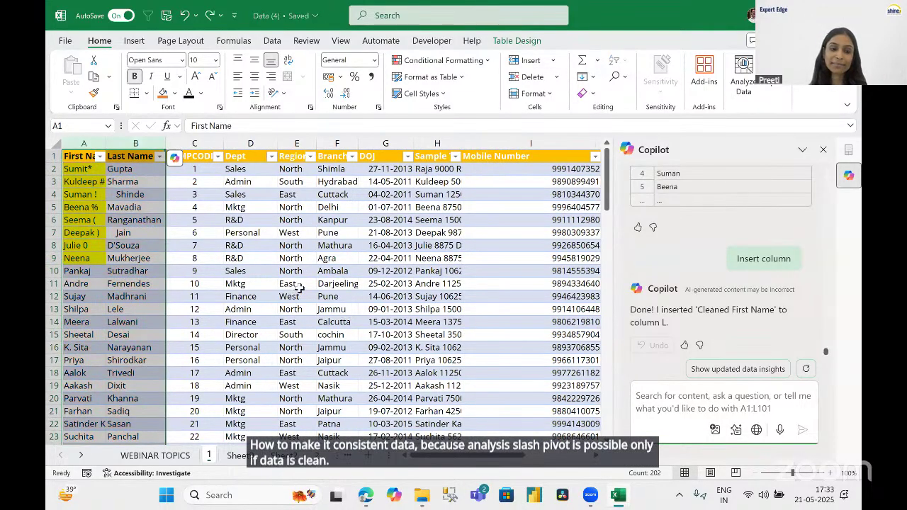
{"action": "left_click", "coordinate": [299, 287]}
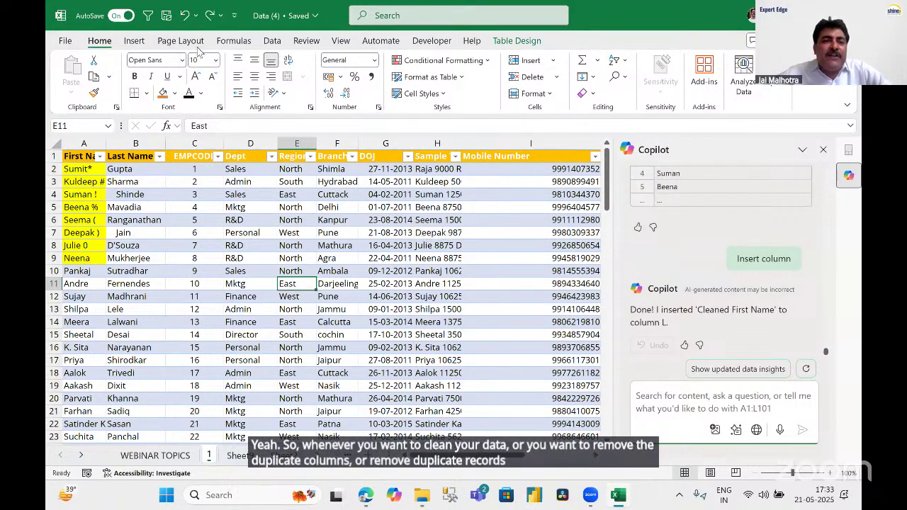
Switch to the Data tab and scroll down to Payal's record in cell A93.
{"action": "left_click", "coordinate": [273, 41]}
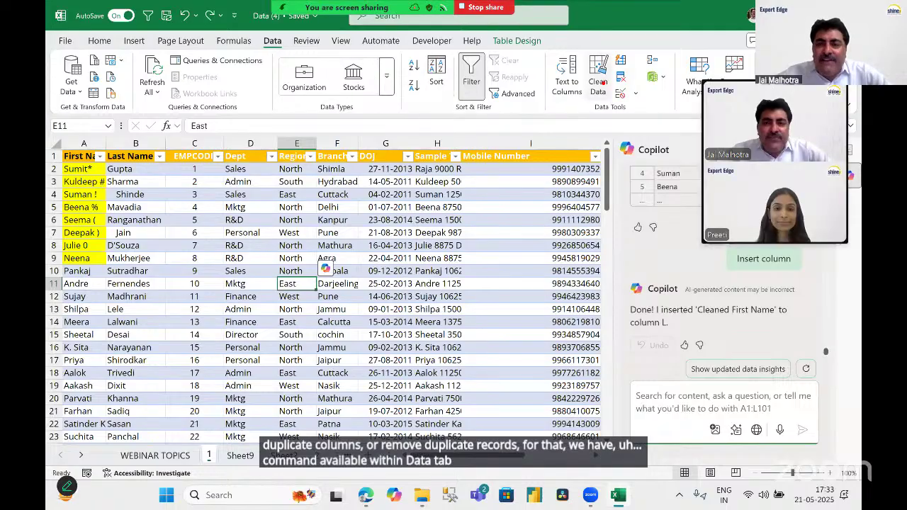
{"action": "mouse_move", "coordinate": [608, 63]}
{"action": "left_mouse_down"}
{"action": "mouse_move", "coordinate": [618, 83]}
{"action": "mouse_move", "coordinate": [641, 91]}
{"action": "mouse_move", "coordinate": [532, 301]}
{"action": "left_mouse_up"}
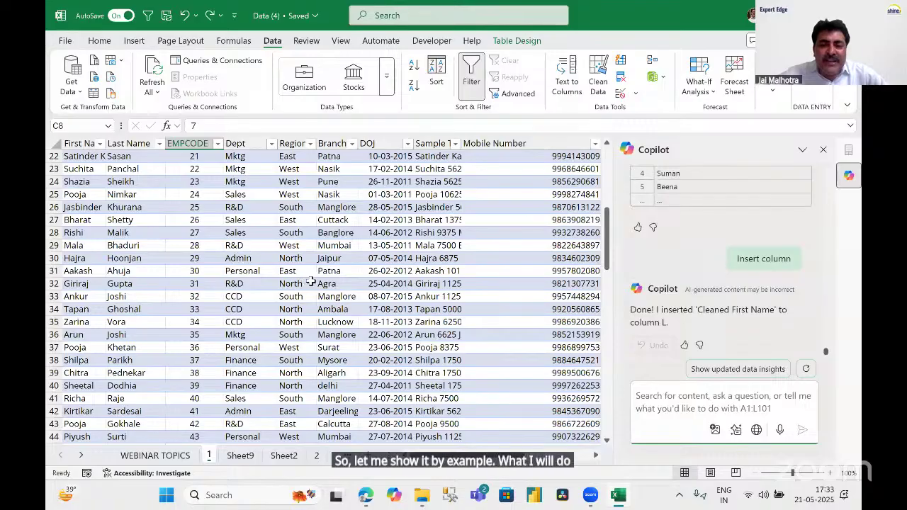
{"action": "scroll", "coordinate": [305, 280], "scroll_direction": "down", "scroll_amount": 20}
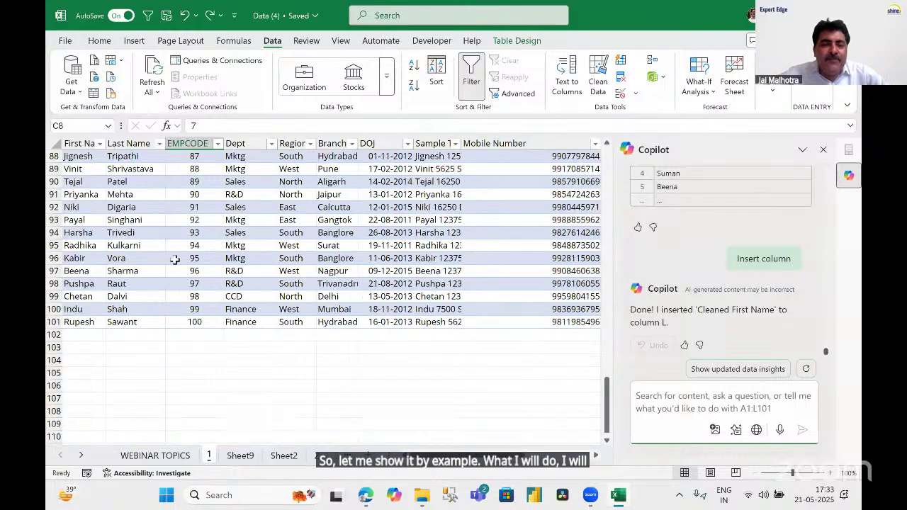
{"action": "left_click", "coordinate": [73, 220]}
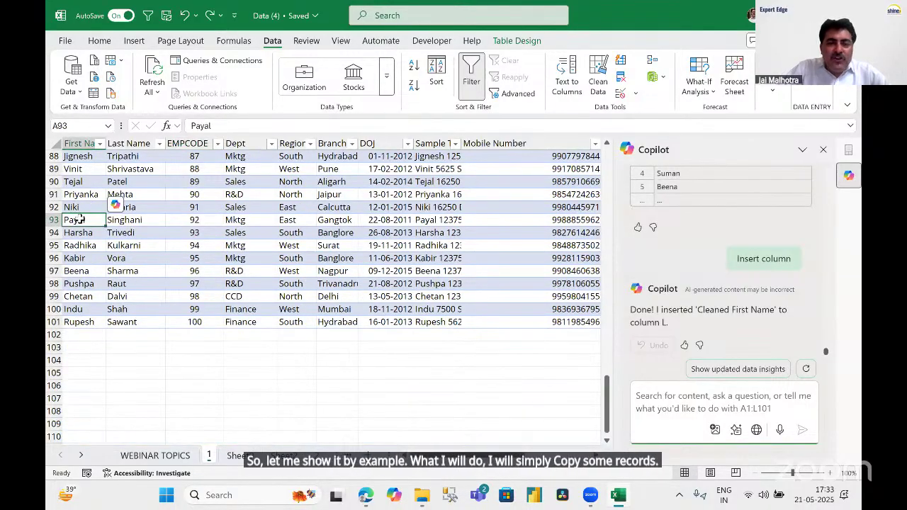
Copy records 93–101 and paste them below the table starting at row 102.
{"action": "key", "text": "ctrl+shift+End"}
{"action": "key", "text": "ctrl+c"}
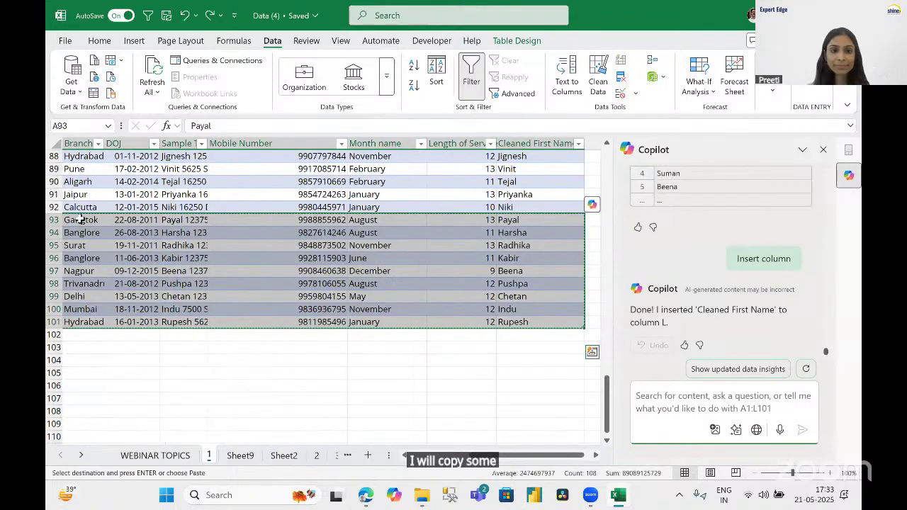
{"action": "key", "text": "Down"}
{"action": "key", "text": "Down"}
{"action": "key", "text": "Down"}
{"action": "key", "text": "Down"}
{"action": "key", "text": "Down"}
{"action": "key", "text": "Down"}
{"action": "key", "text": "Down"}
{"action": "key", "text": "Down"}
{"action": "key", "text": "Down"}
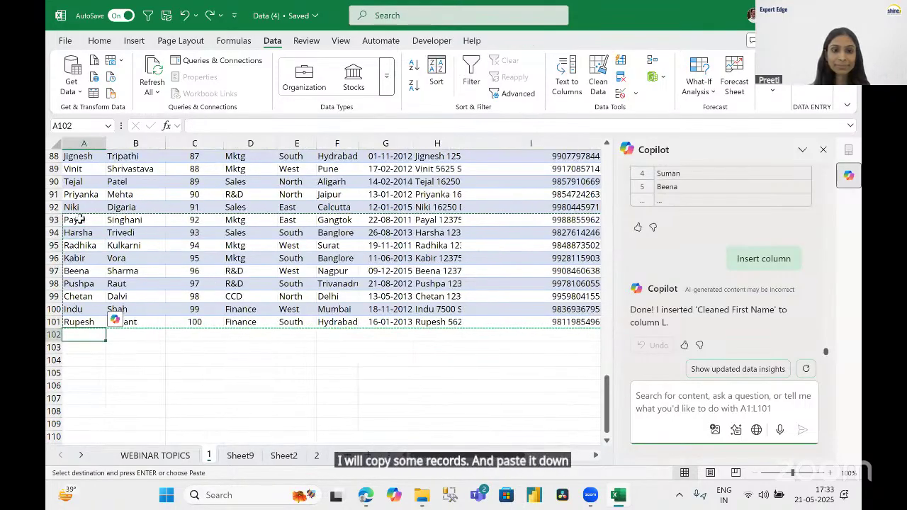
{"action": "key", "text": "ctrl+v"}
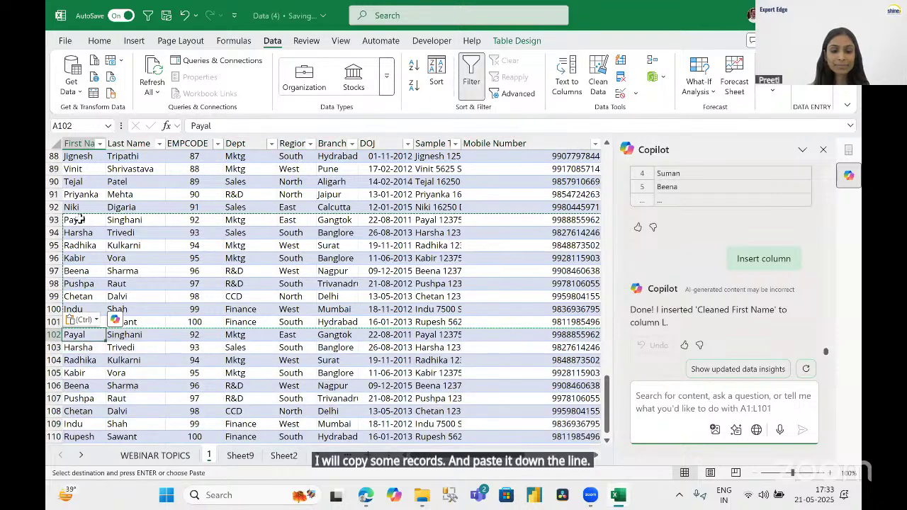
{"action": "key", "text": "Right"}
{"action": "key", "text": "Right"}
{"action": "key", "text": "Escape"}
{"action": "key", "text": "Left"}
{"action": "key", "text": "Left"}
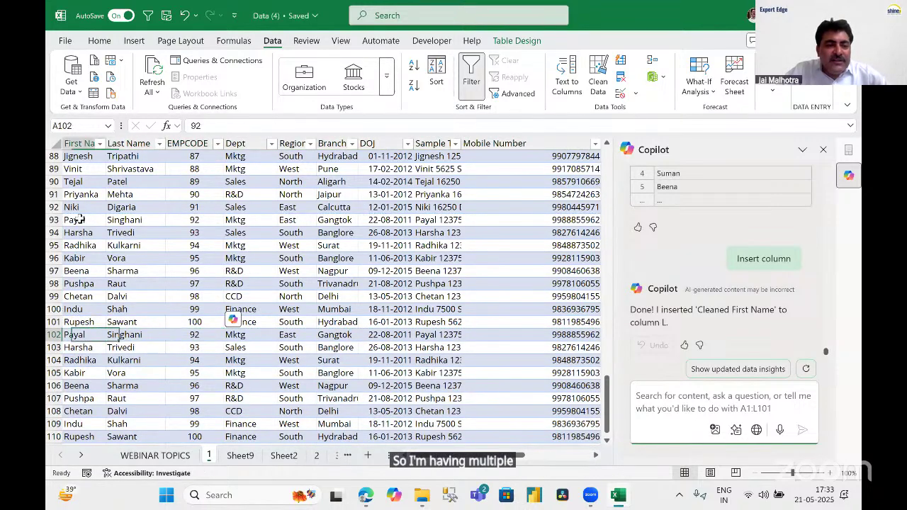
Shade the pasted duplicate rows 102–110 with a light orange fill.
{"action": "key", "text": "ctrl+shift+Right"}
{"action": "key", "text": "ctrl+shift+Down"}
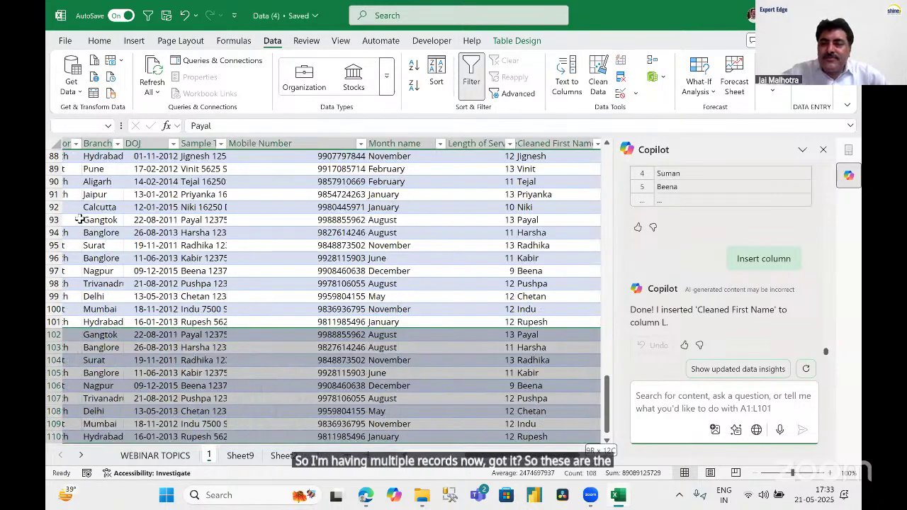
{"action": "left_click", "coordinate": [102, 42]}
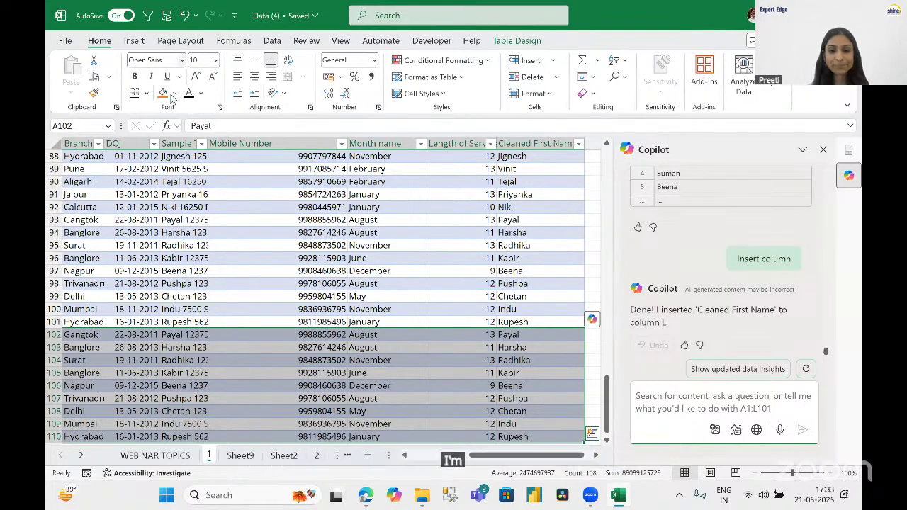
{"action": "left_click", "coordinate": [174, 93]}
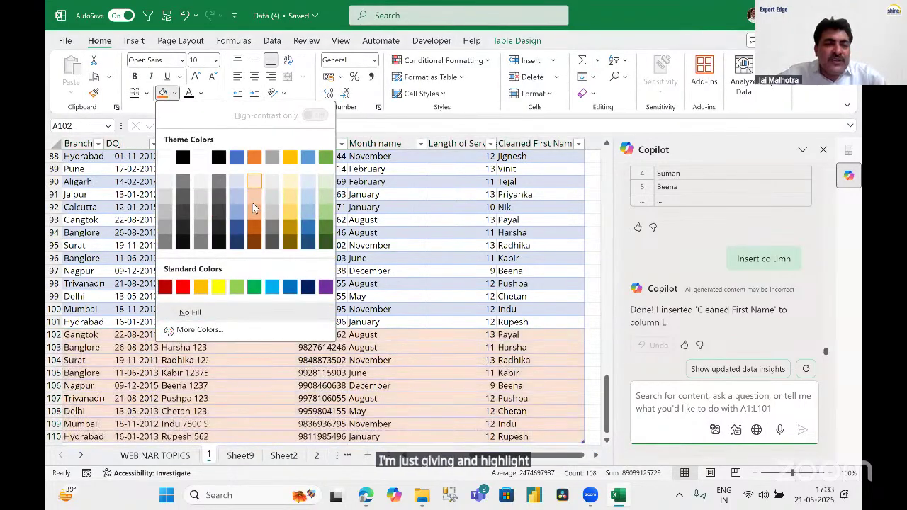
{"action": "left_click", "coordinate": [253, 203]}
{"action": "scroll", "coordinate": [255, 394], "scroll_direction": "left", "scroll_amount": 3}
{"action": "left_click", "coordinate": [252, 398]}
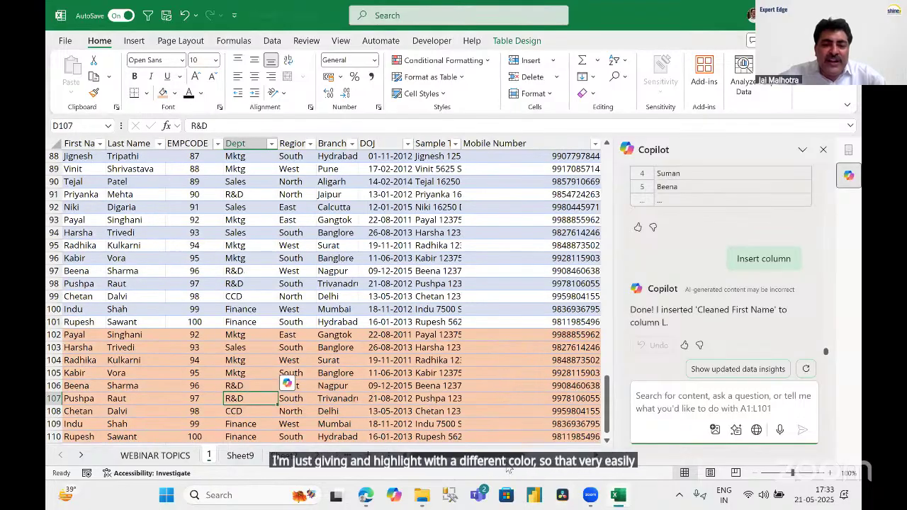
Review and point out the duplicated employee records in rows 102–110.
{"action": "left_click", "coordinate": [80, 360]}
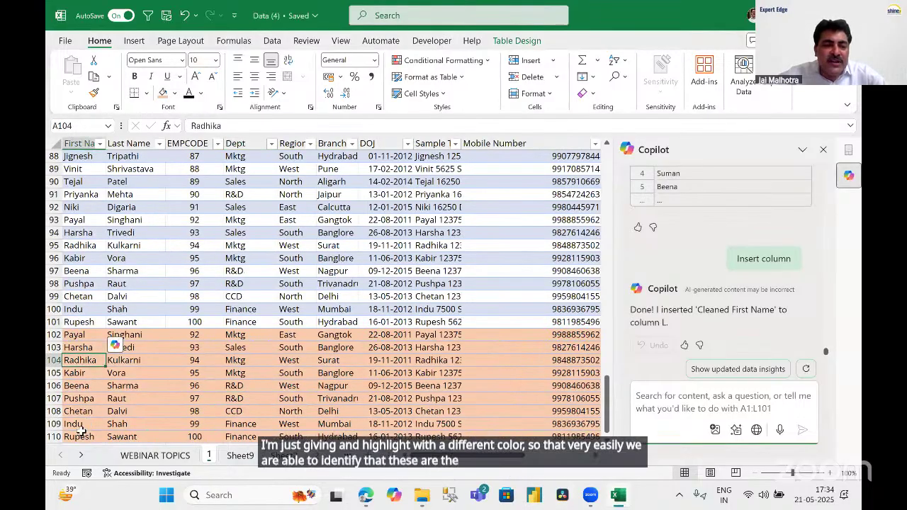
{"action": "scroll", "coordinate": [234, 352], "scroll_direction": "down", "scroll_amount": 2}
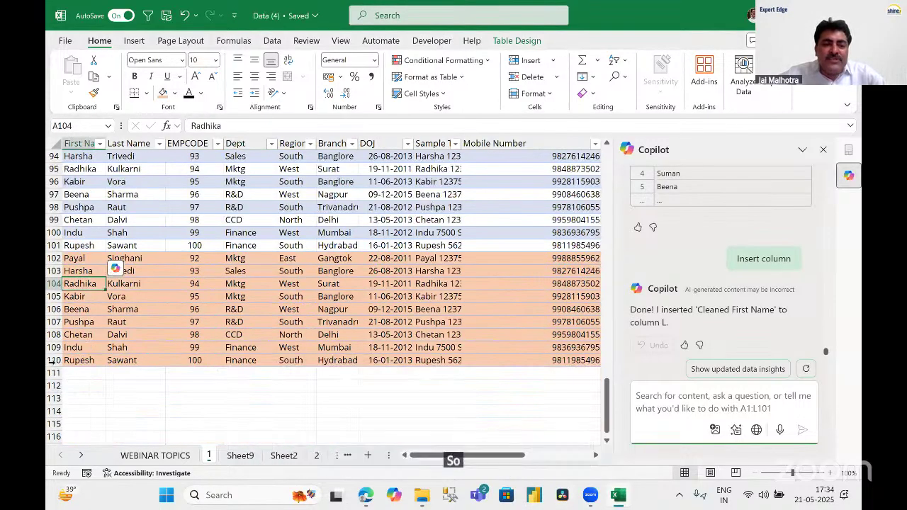
{"action": "left_click", "coordinate": [51, 361]}
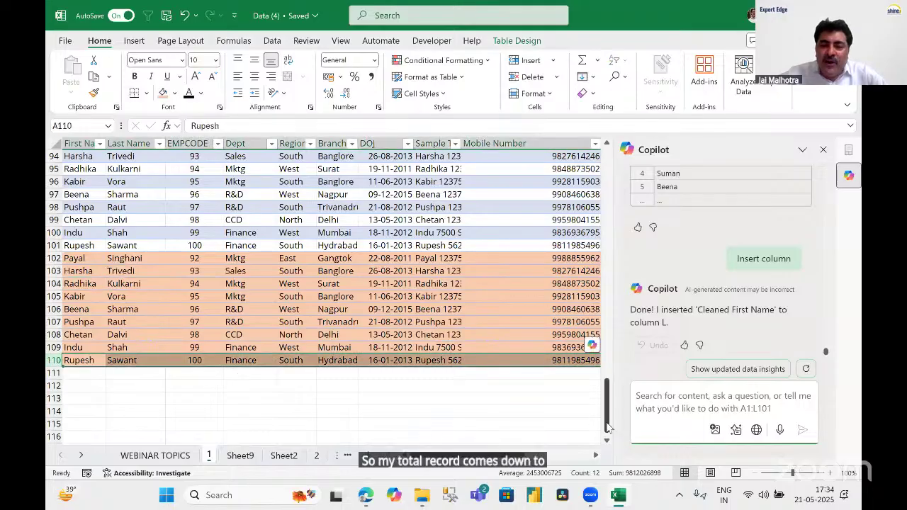
{"action": "left_click_drag", "start_coordinate": [608, 427], "coordinate": [203, 242]}
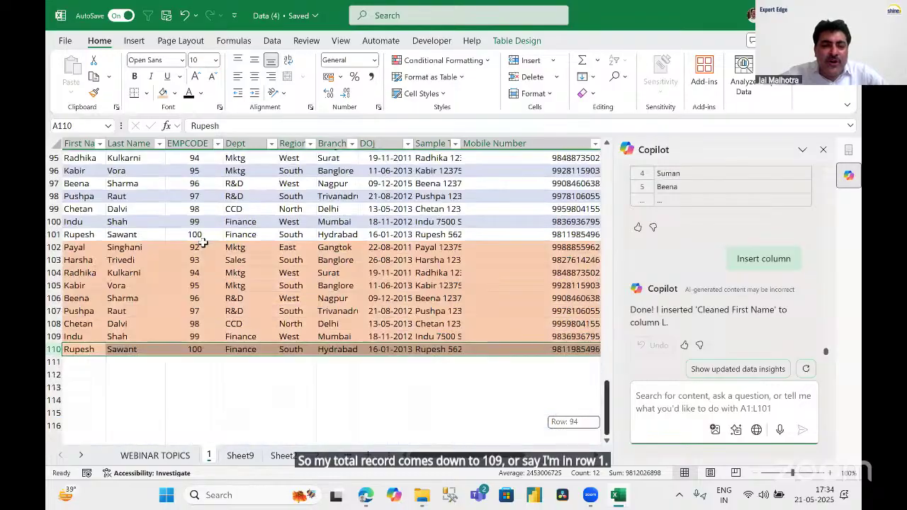
{"action": "left_click", "coordinate": [191, 287]}
{"action": "left_click_drag", "start_coordinate": [145, 299], "coordinate": [193, 314]}
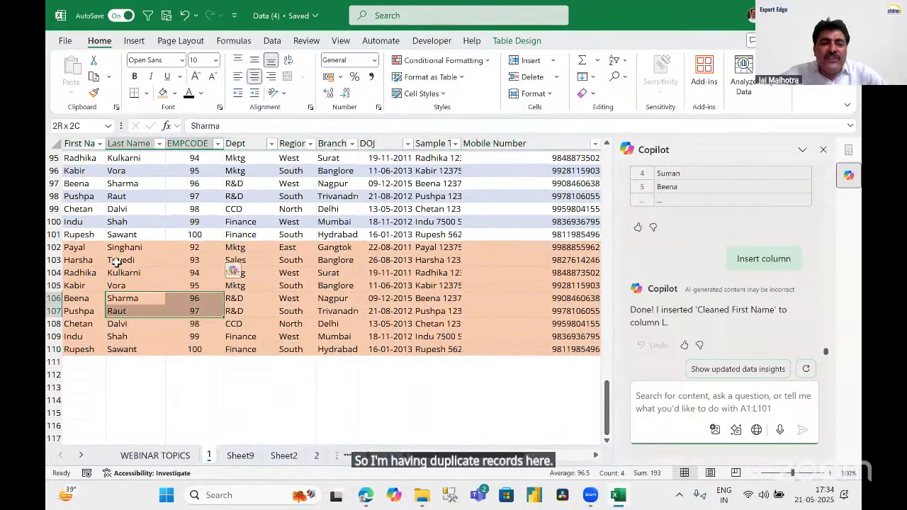
{"action": "left_click_drag", "start_coordinate": [99, 250], "coordinate": [292, 336]}
{"action": "left_click", "coordinate": [436, 286]}
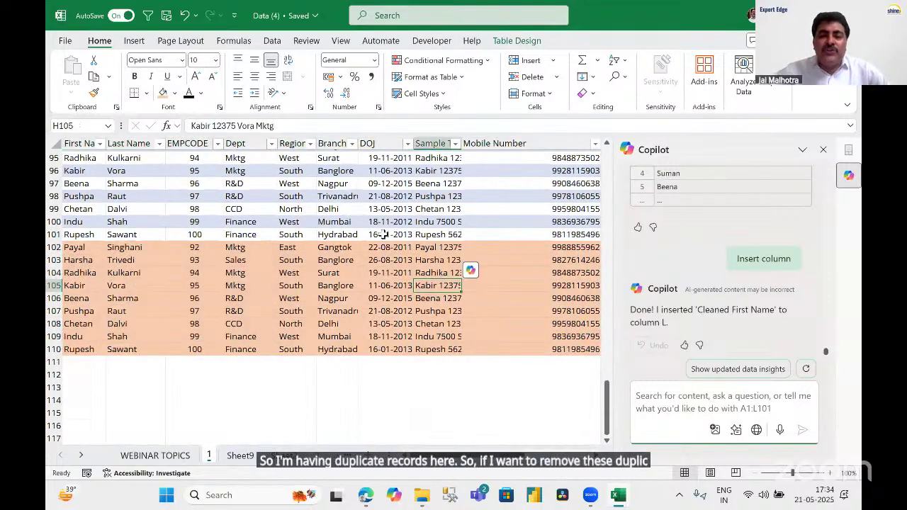
{"action": "scroll", "coordinate": [349, 232], "scroll_direction": "up", "scroll_amount": 7}
Select the entire employee table with Ctrl+A from a cell inside the data.
{"action": "left_click", "coordinate": [349, 233]}
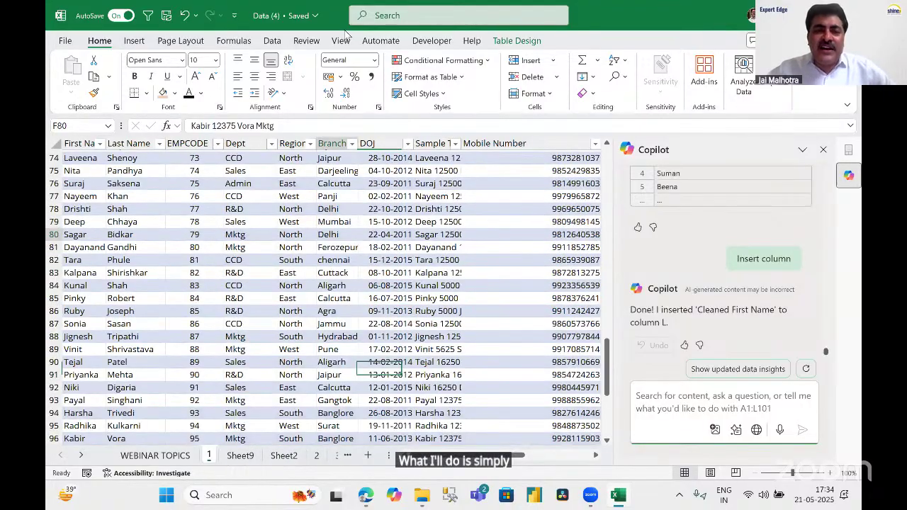
{"action": "key", "text": "ctrl+a"}
{"action": "key", "text": "ctrl+q"}
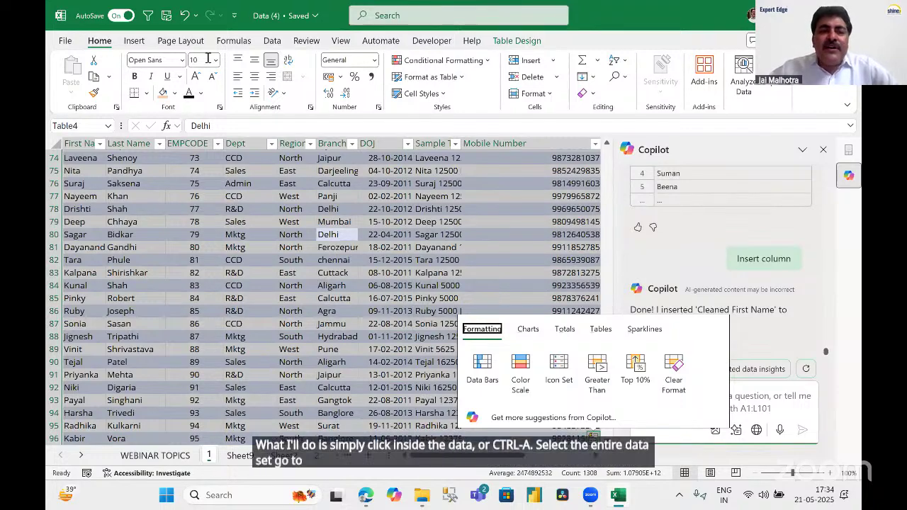
Run Remove Duplicates on all columns, deleting the 9 duplicate records and confirming the summary.
{"action": "left_click", "coordinate": [272, 40]}
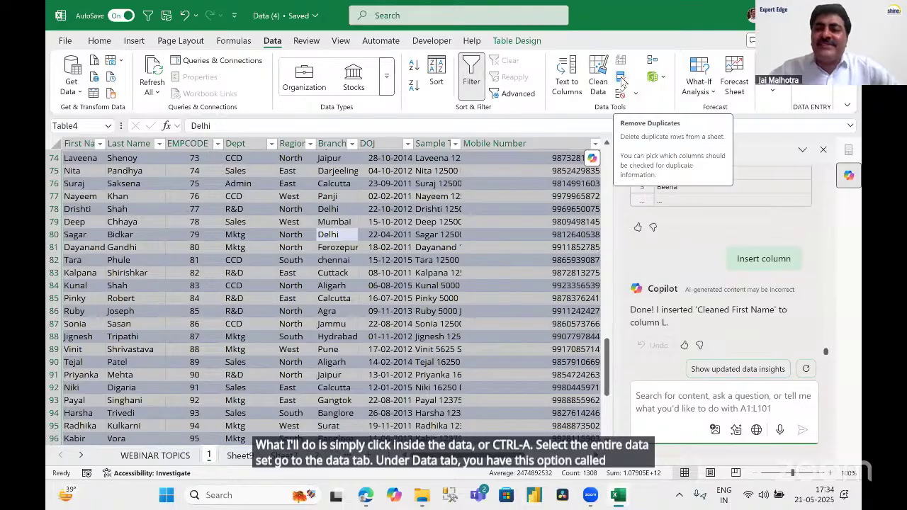
{"action": "left_click", "coordinate": [621, 82]}
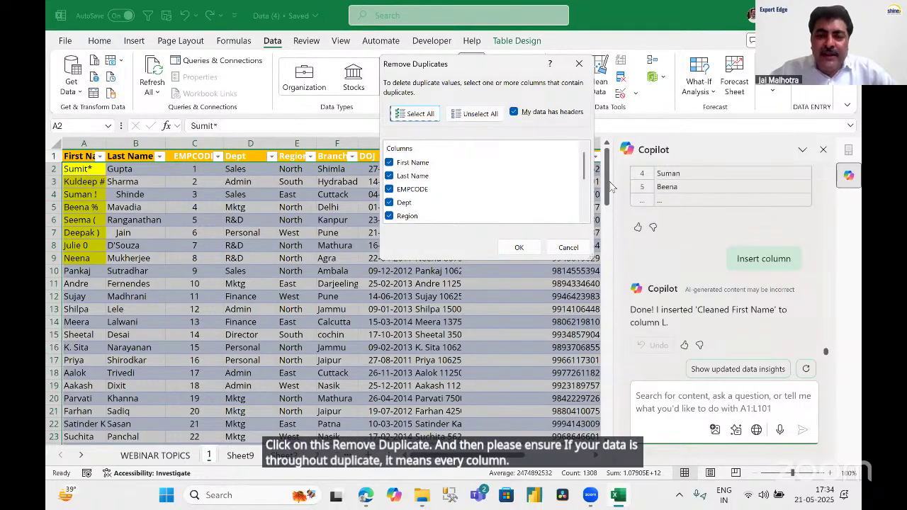
{"action": "scroll", "coordinate": [579, 175], "scroll_direction": "down", "scroll_amount": 1}
{"action": "scroll", "coordinate": [579, 175], "scroll_direction": "down", "scroll_amount": 3}
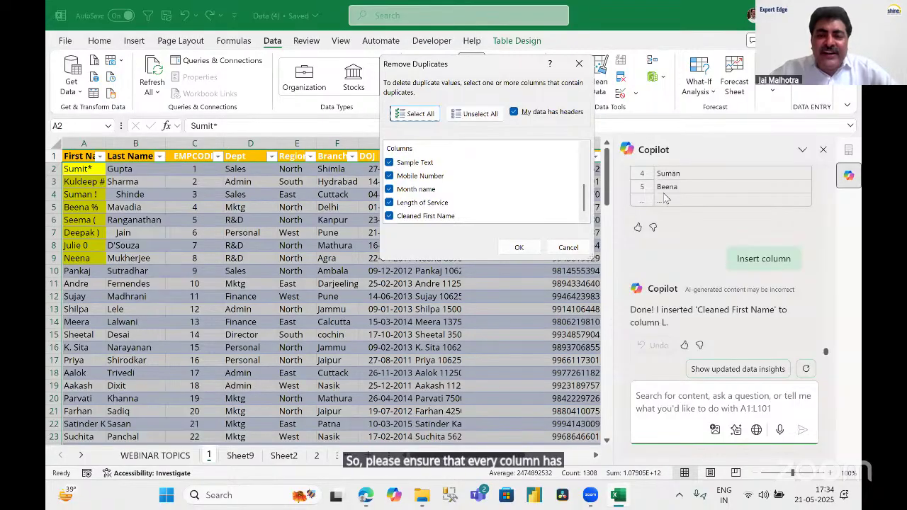
{"action": "scroll", "coordinate": [592, 178], "scroll_direction": "up", "scroll_amount": 3}
{"action": "scroll", "coordinate": [592, 177], "scroll_direction": "up", "scroll_amount": 2}
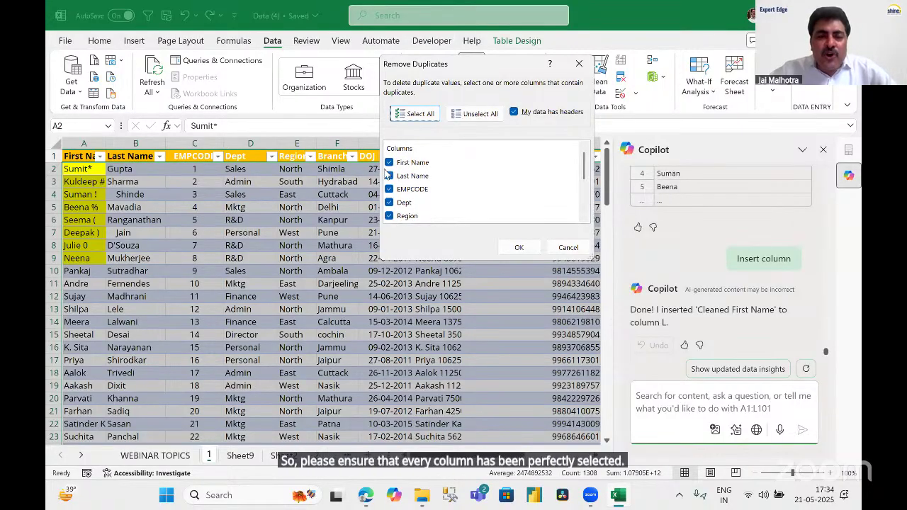
{"action": "left_click", "coordinate": [520, 248]}
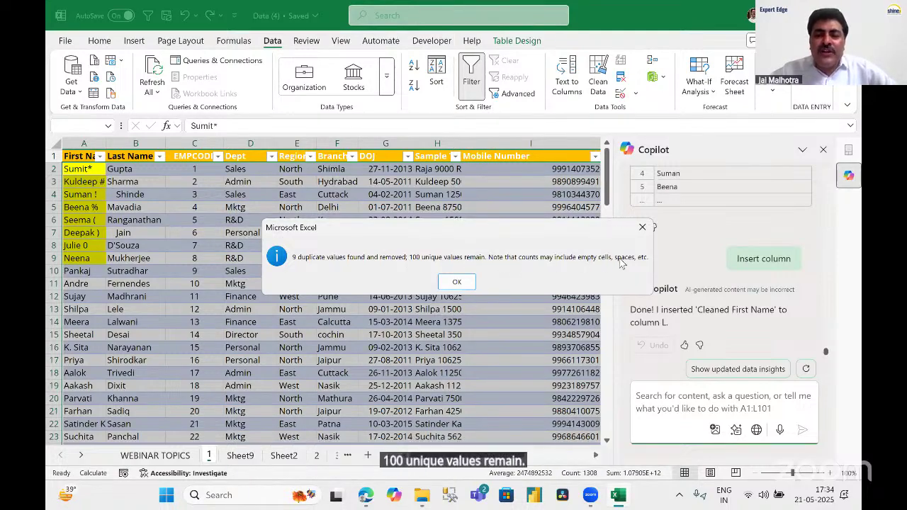
{"action": "left_click", "coordinate": [457, 282]}
Check that rows 102–109 are now empty, so the table ends at row 101.
{"action": "left_click", "coordinate": [181, 272]}
{"action": "scroll", "coordinate": [142, 284], "scroll_direction": "down", "scroll_amount": 8}
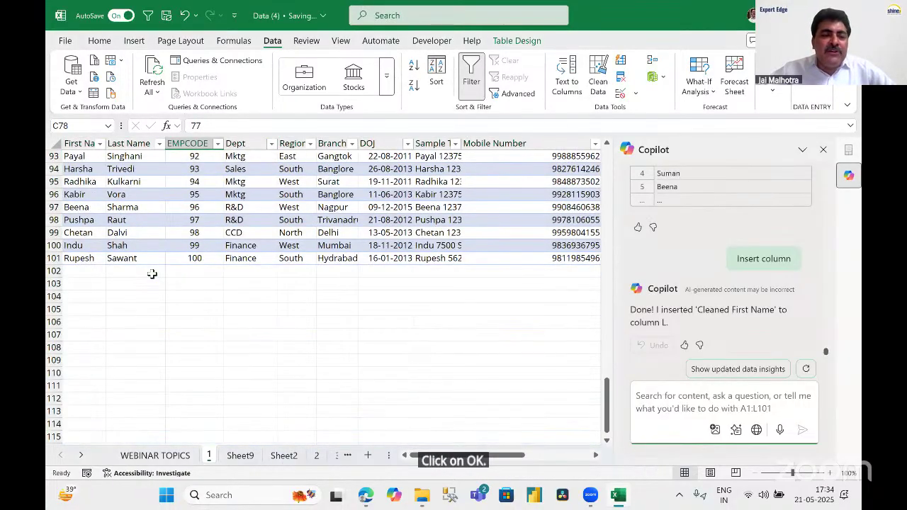
{"action": "scroll", "coordinate": [107, 319], "scroll_direction": "up", "scroll_amount": 2}
{"action": "left_click_drag", "start_coordinate": [55, 348], "coordinate": [56, 424]}
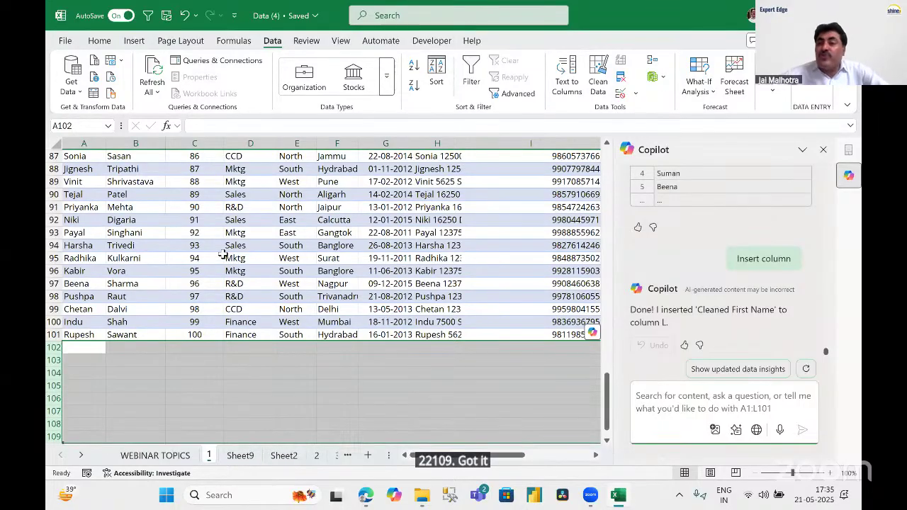
{"action": "left_click", "coordinate": [392, 221]}
Scroll back up and right to select the Length of Service column K.
{"action": "scroll", "coordinate": [494, 245], "scroll_direction": "up", "scroll_amount": 20}
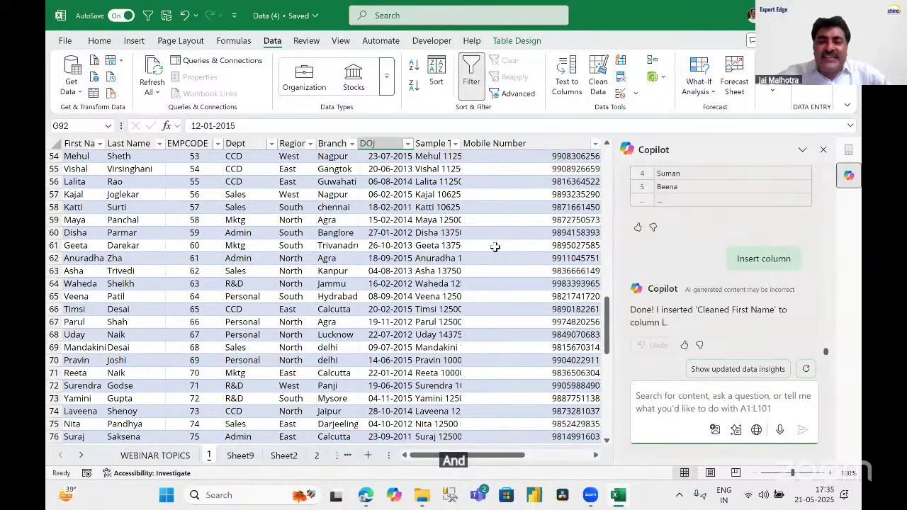
{"action": "scroll", "coordinate": [494, 245], "scroll_direction": "up", "scroll_amount": 1}
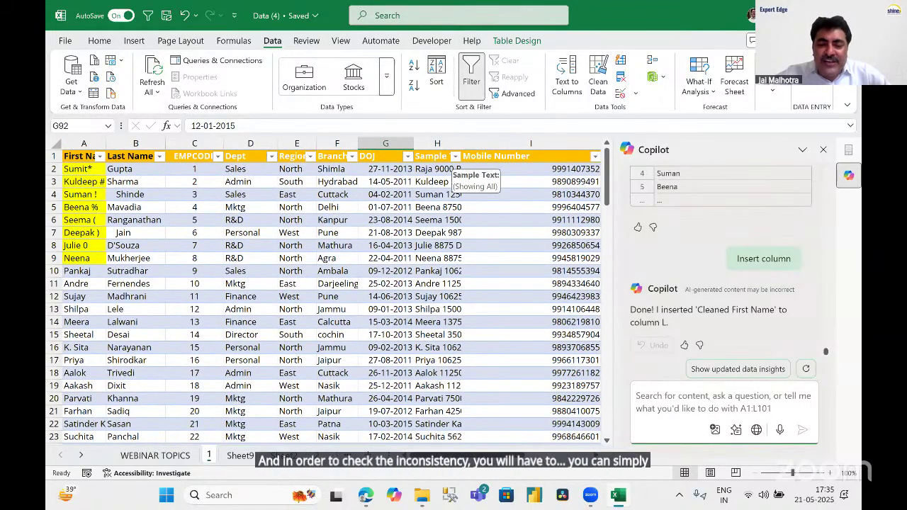
{"action": "left_click_drag", "start_coordinate": [539, 464], "coordinate": [596, 461]}
{"action": "scroll", "coordinate": [203, 199], "scroll_direction": "right", "scroll_amount": 5}
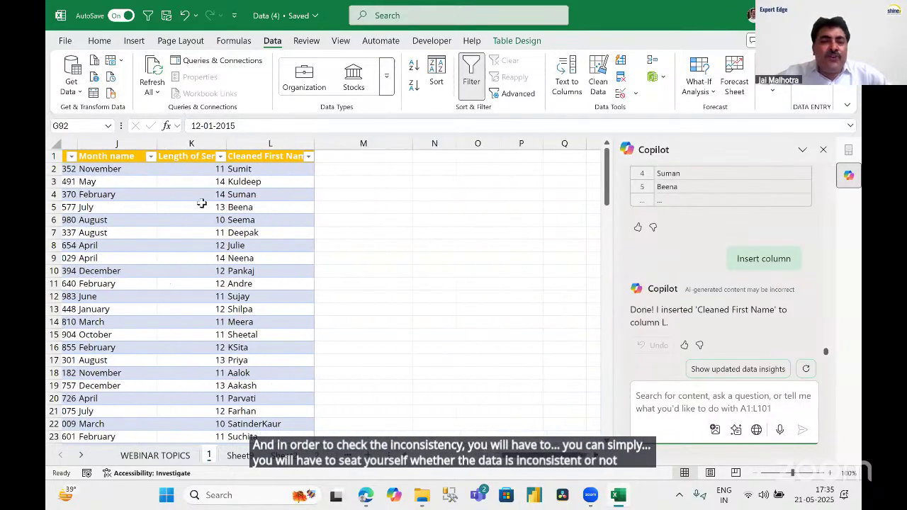
{"action": "left_click", "coordinate": [182, 144]}
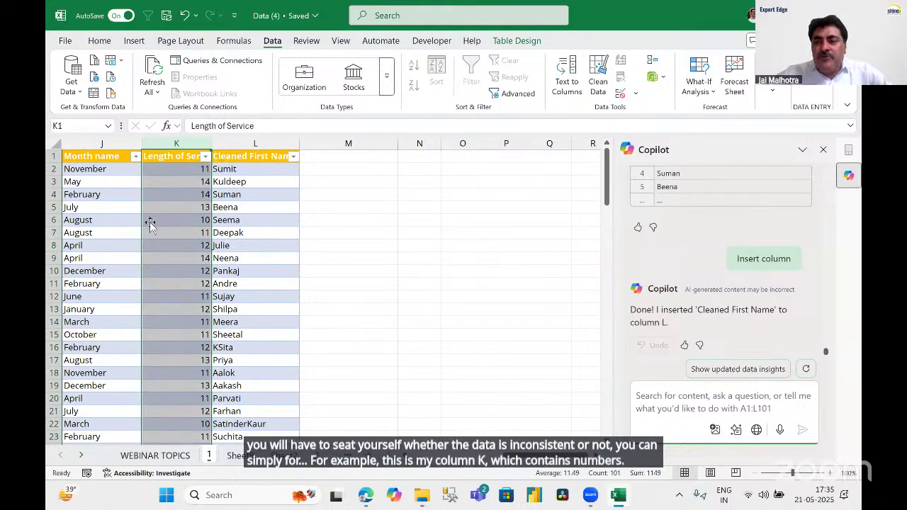
Enter 12 as text ('12) in K10 and inspect its number-stored-as-text warning.
{"action": "left_click", "coordinate": [181, 171]}
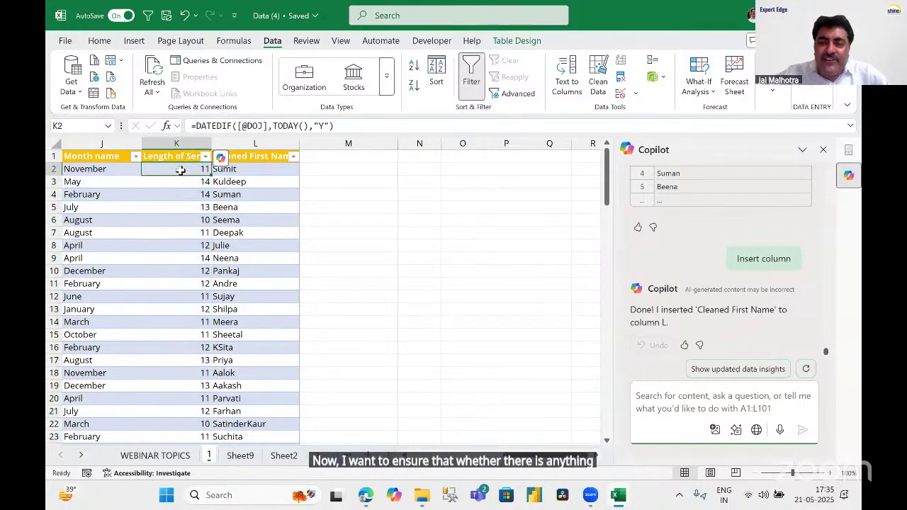
{"action": "left_click", "coordinate": [187, 270]}
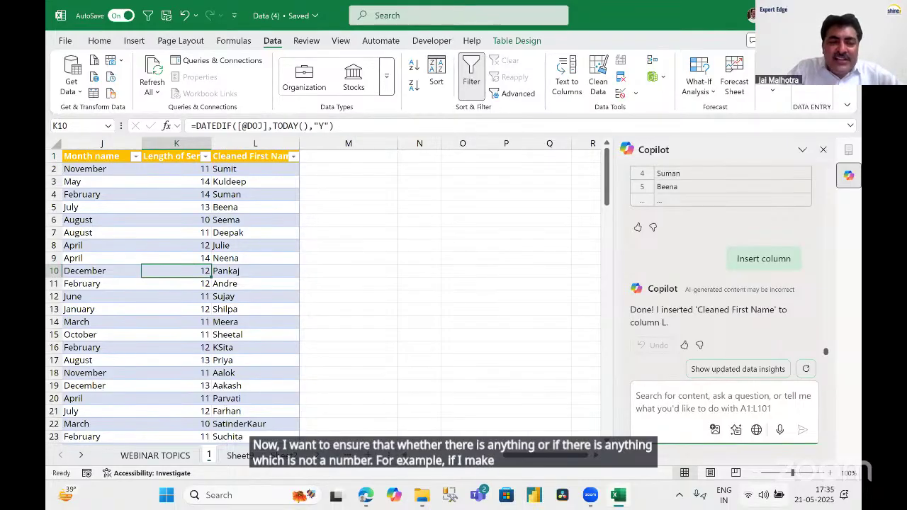
{"action": "type", "text": "'"}
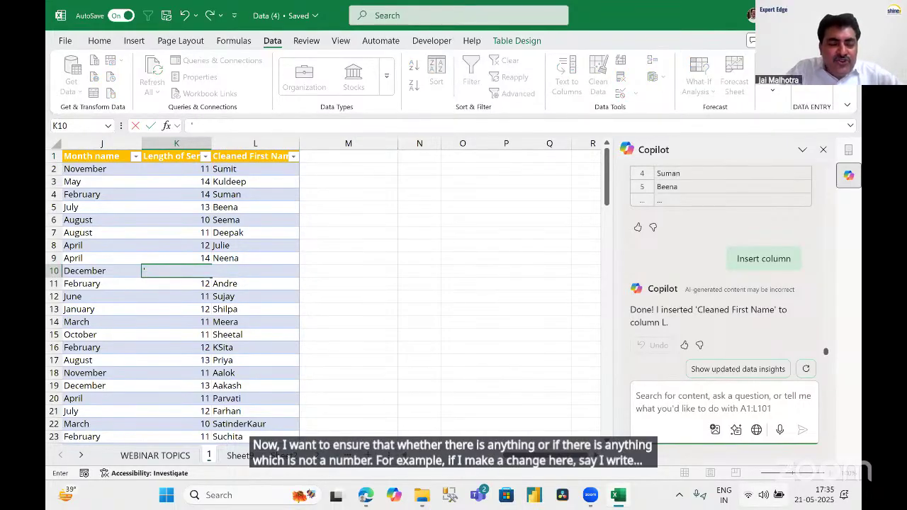
{"action": "type", "text": "12"}
{"action": "key", "text": "Return"}
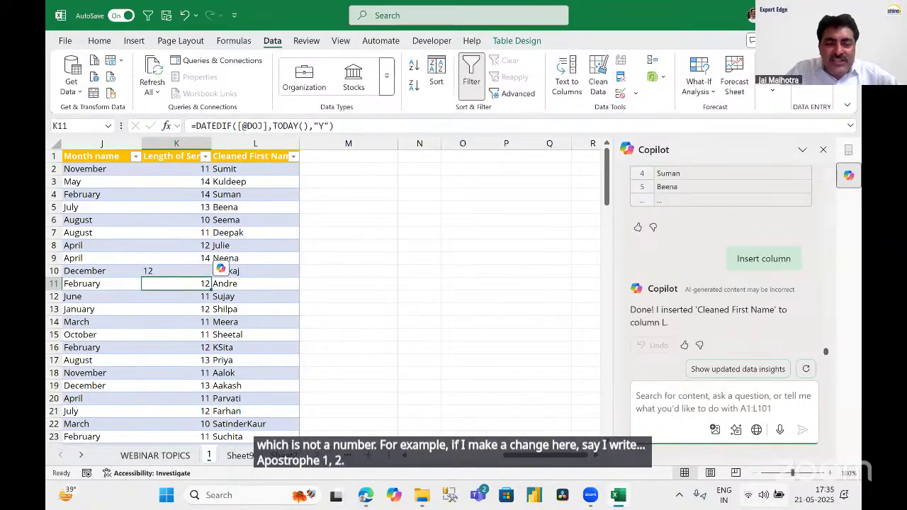
{"action": "key", "text": "Up"}
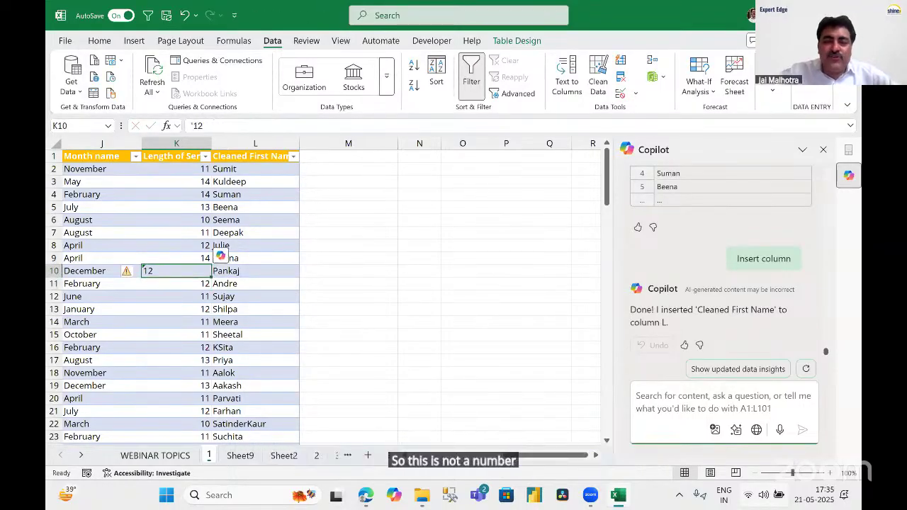
{"action": "left_click", "coordinate": [362, 298]}
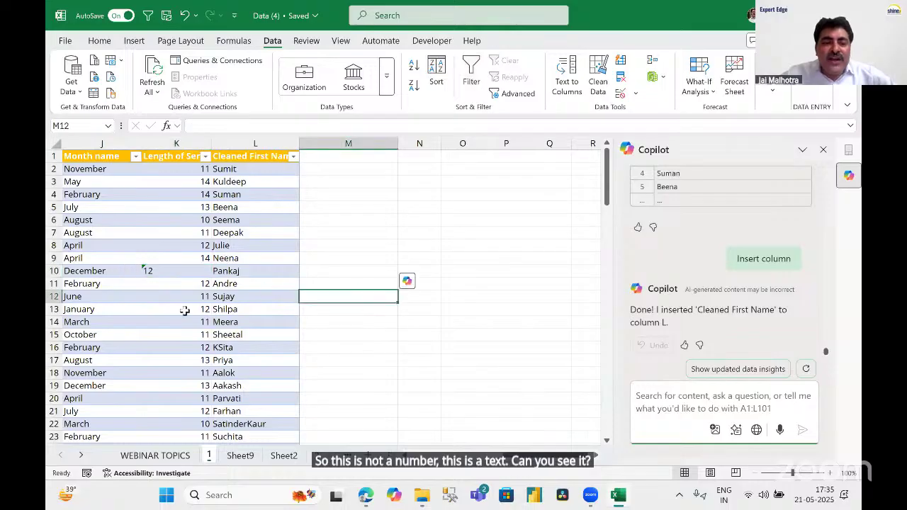
{"action": "left_click", "coordinate": [184, 270]}
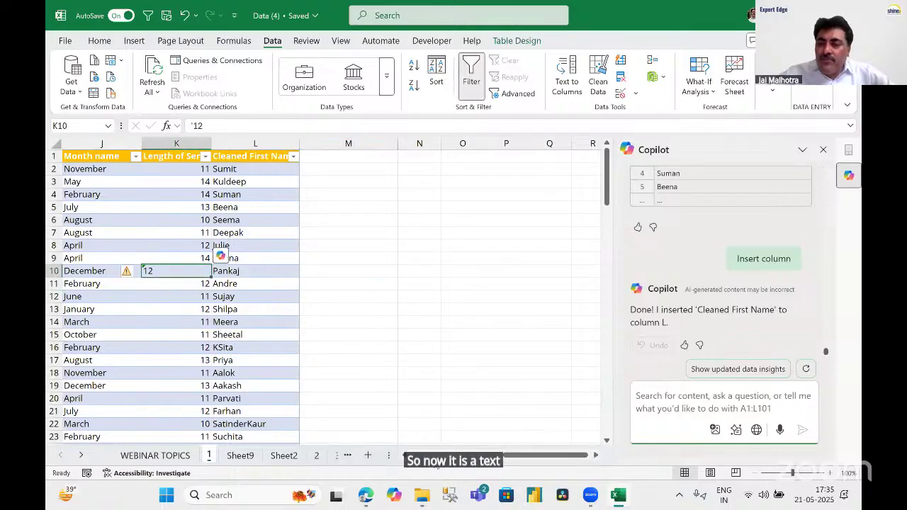
Begin a formula in M2, then cancel it and return to the K2 formula.
{"action": "left_click", "coordinate": [332, 169]}
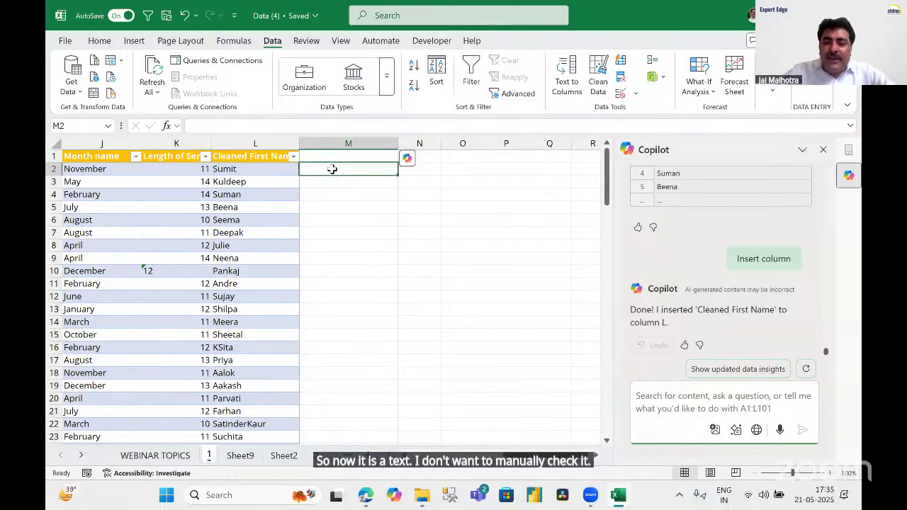
{"action": "type", "text": "=I"}
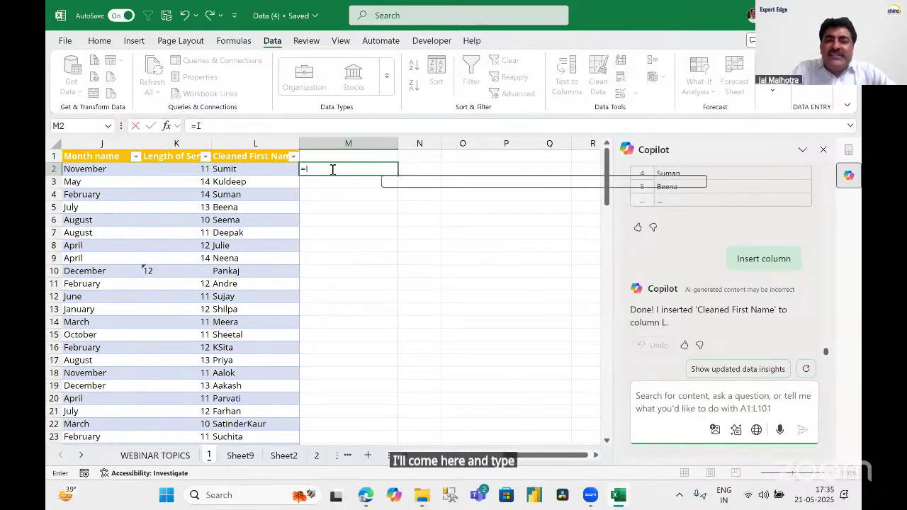
{"action": "key", "text": "Escape"}
{"action": "key", "text": "Escape"}
{"action": "key", "text": "Left"}
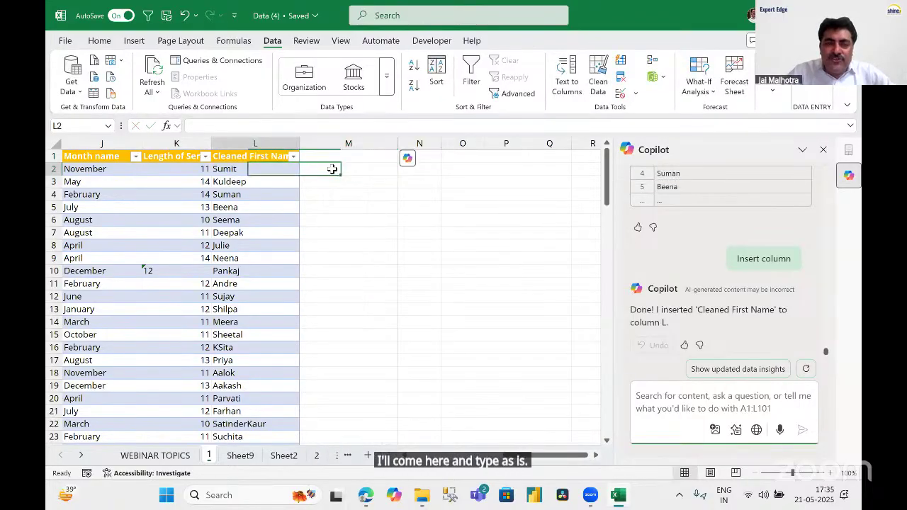
{"action": "key", "text": "Left"}
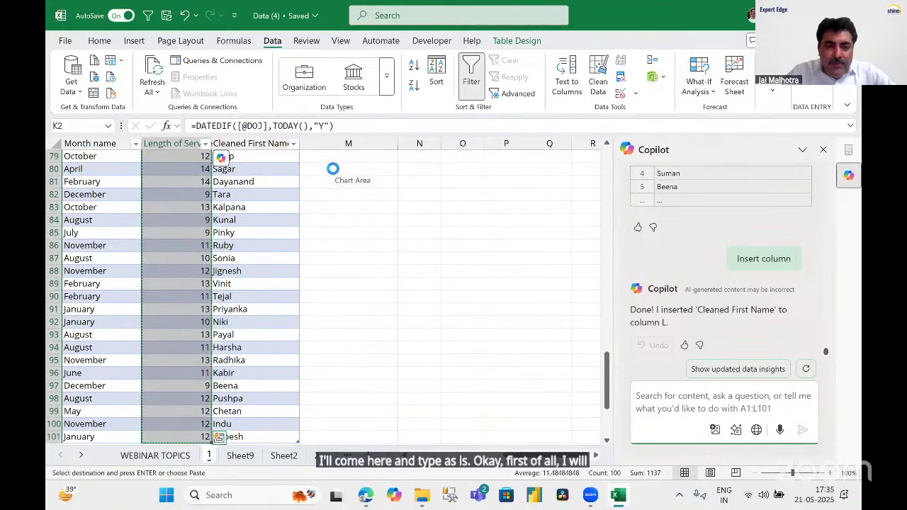
{"action": "scroll", "coordinate": [333, 170], "scroll_direction": "up", "scroll_amount": 20}
Paste the Length of Service column over itself as values, then start =ISNUMBER( in M2.
{"action": "key", "text": "ctrl+c"}
{"action": "key", "text": "alt+e"}
{"action": "key", "text": "s"}
{"action": "key", "text": "v"}
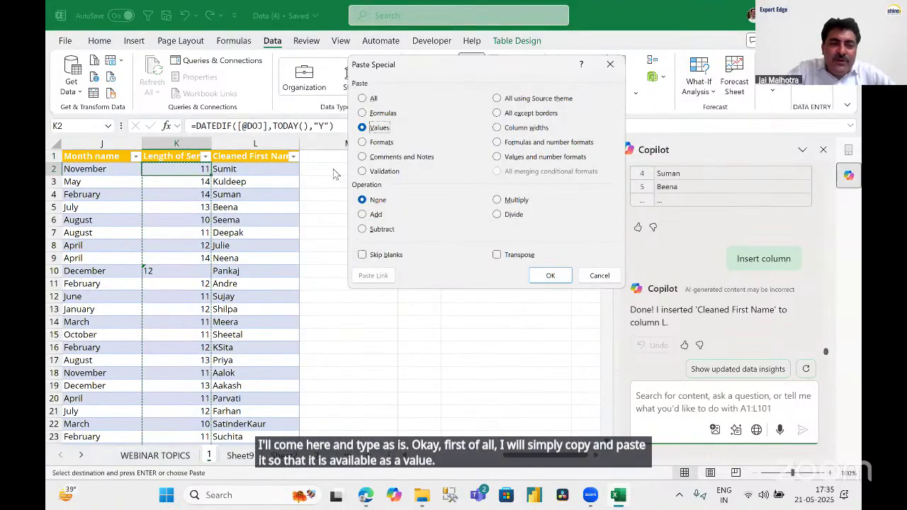
{"action": "key", "text": "Return"}
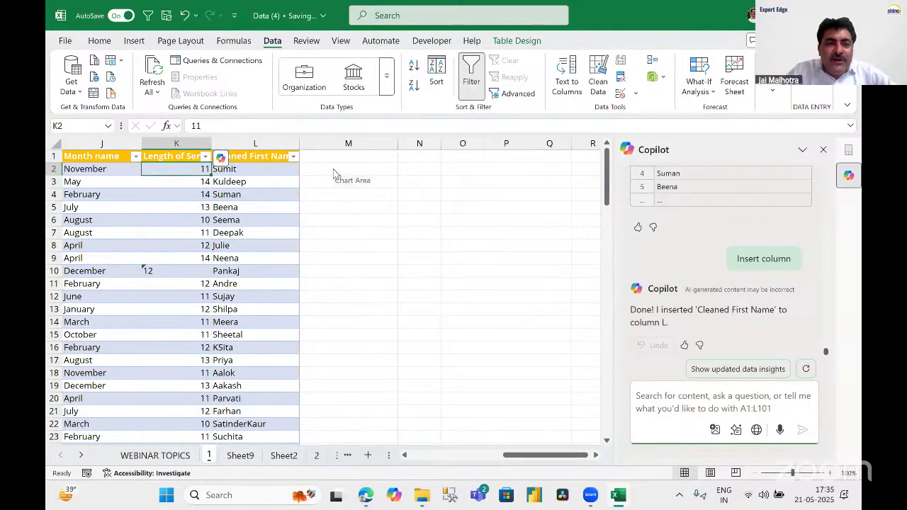
{"action": "key", "text": "Right"}
{"action": "key", "text": "Right"}
{"action": "type", "text": "="}
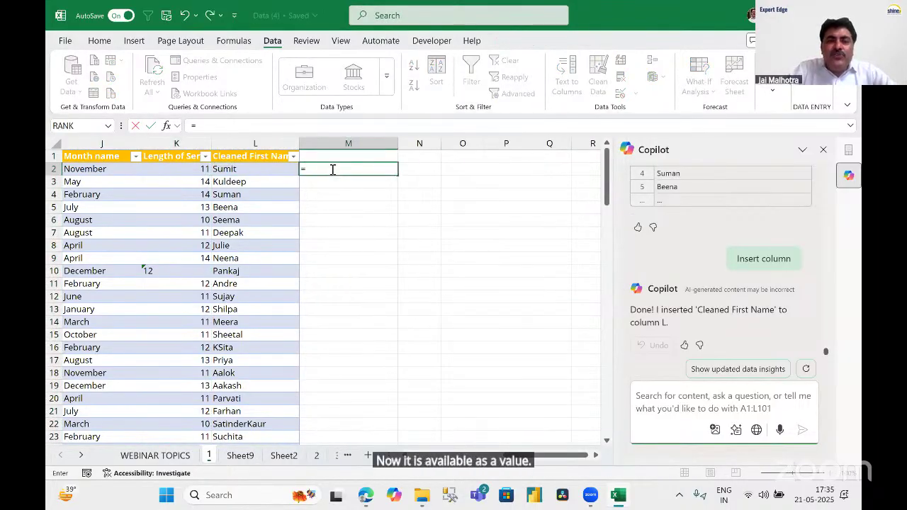
{"action": "type", "text": "ISNUMBE"}
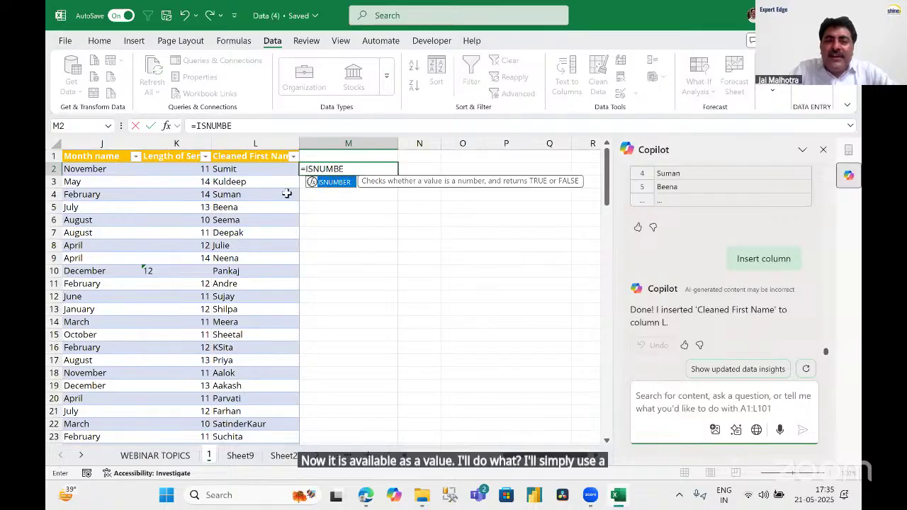
{"action": "type", "text": "R"}
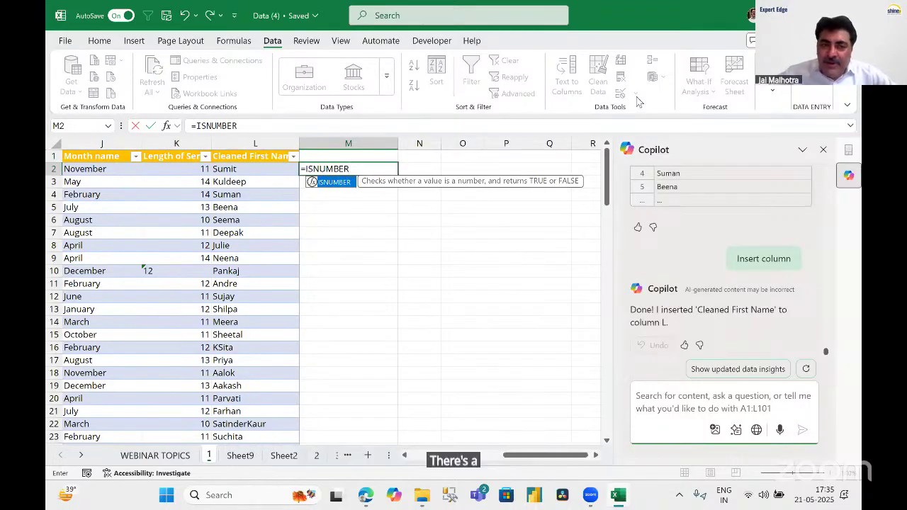
{"action": "type", "text": "("}
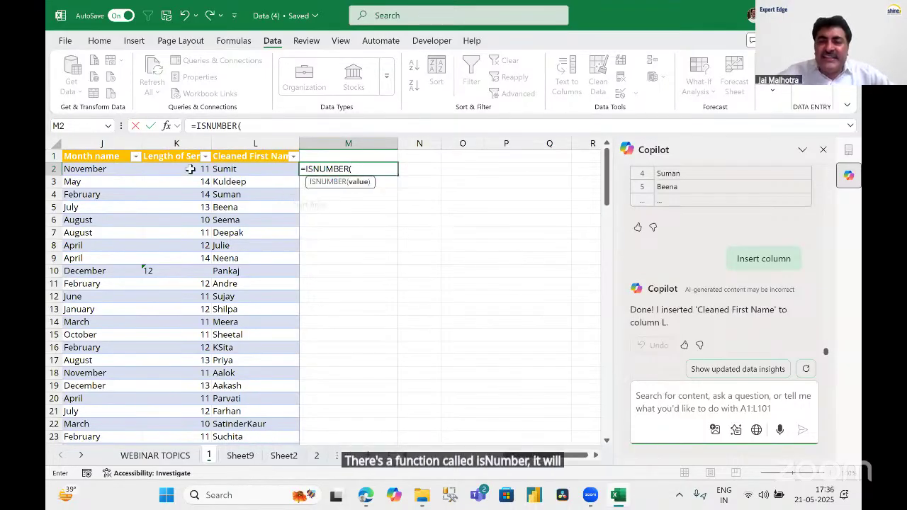
Complete =ISNUMBER([@[Length of Service]]) in M2 so Column1 fills for every row.
{"action": "left_click", "coordinate": [176, 169]}
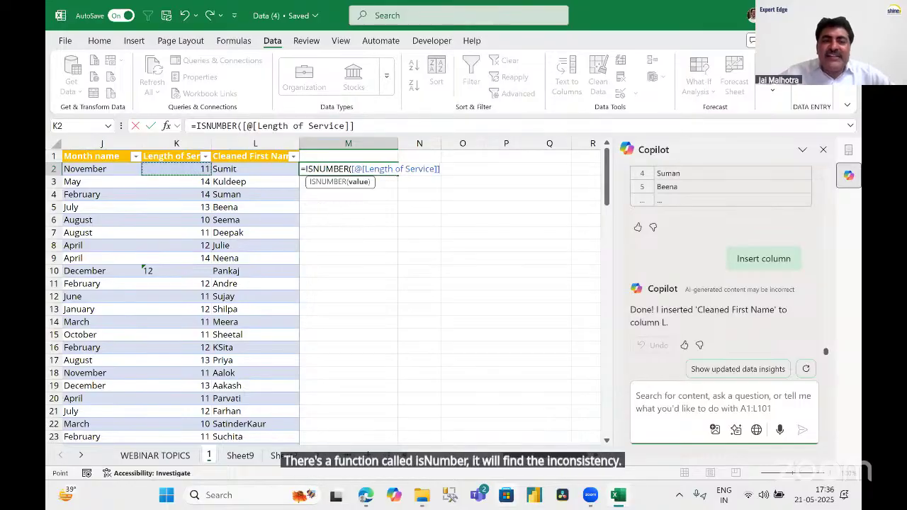
{"action": "type", "text": ")"}
{"action": "key", "text": "Return"}
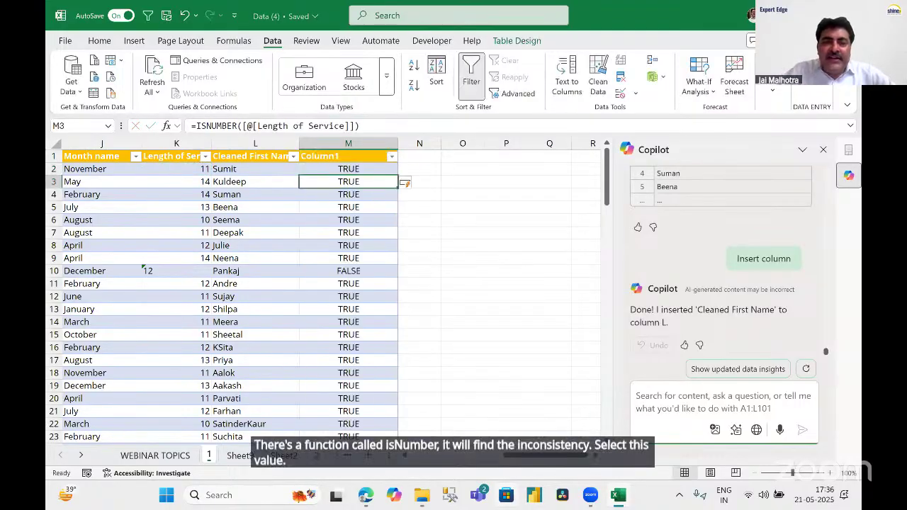
Filter Column1 to show only FALSE, revealing the text 12 in K10.
{"action": "left_click", "coordinate": [348, 156]}
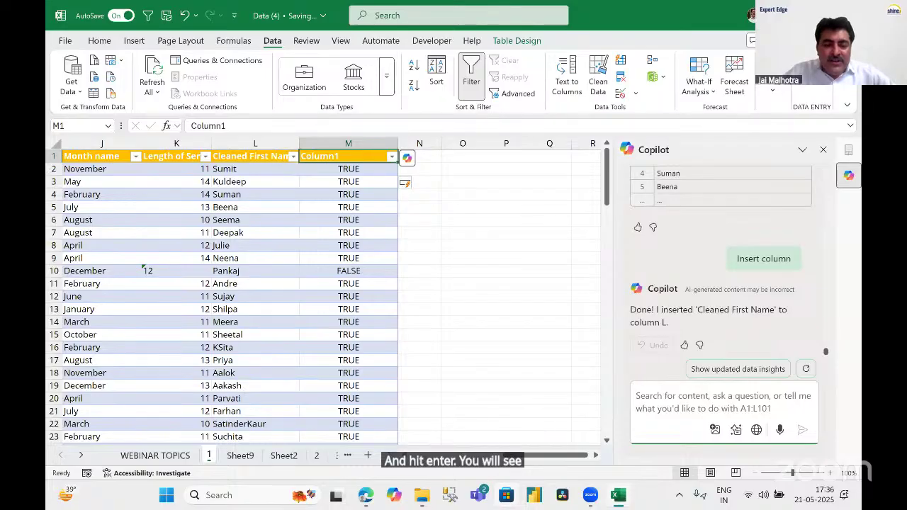
{"action": "key", "text": "alt+Down"}
{"action": "left_click", "coordinate": [248, 288]}
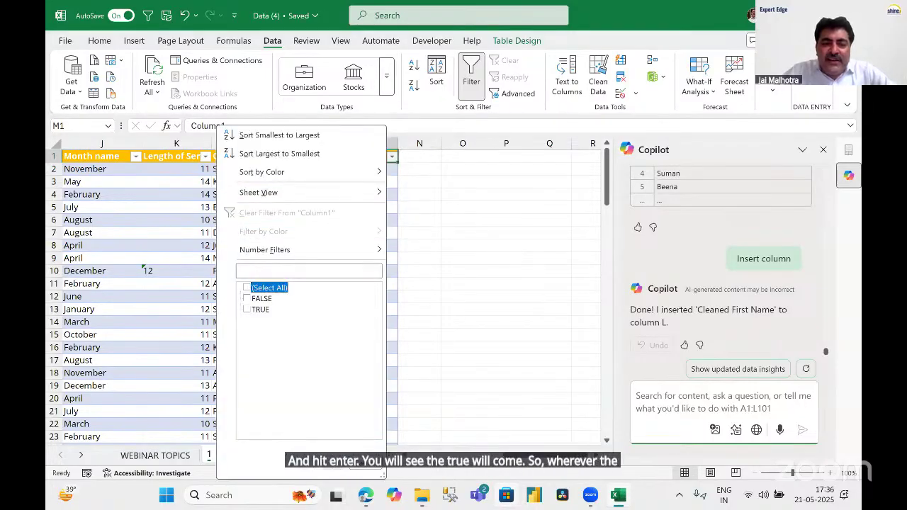
{"action": "left_click", "coordinate": [248, 298]}
{"action": "left_click", "coordinate": [333, 463]}
{"action": "key", "text": "Down"}
{"action": "key", "text": "Left"}
{"action": "key", "text": "Left"}
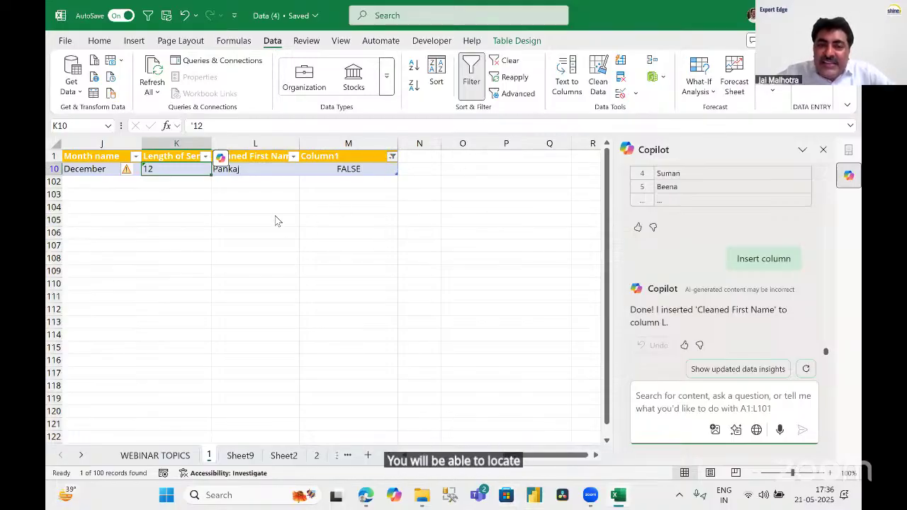
Clear the Column1 filter and select row 10's FALSE result, ending on K10.
{"action": "left_click", "coordinate": [392, 156]}
{"action": "left_click", "coordinate": [319, 211]}
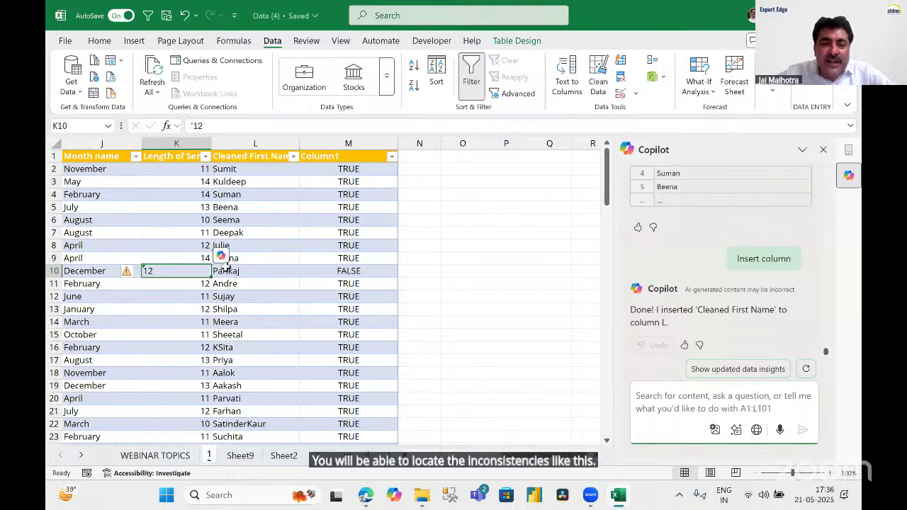
{"action": "left_click_drag", "start_coordinate": [356, 274], "coordinate": [94, 282]}
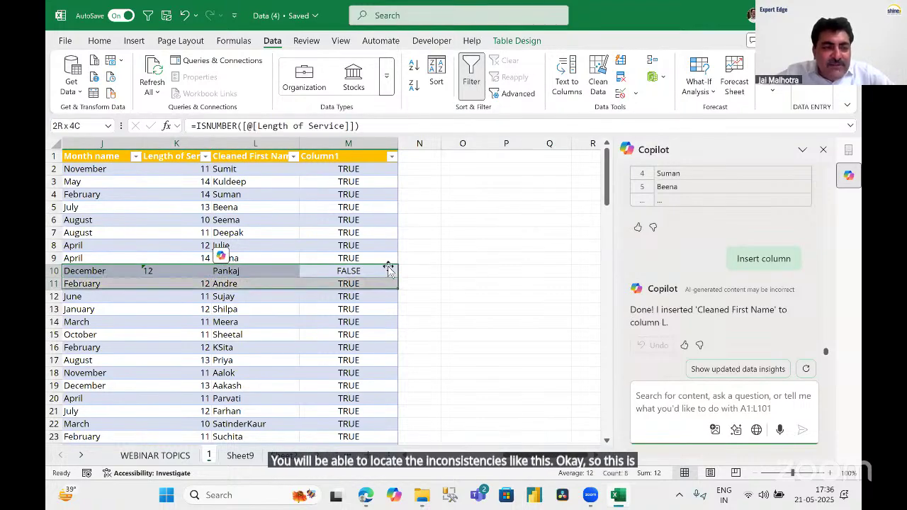
{"action": "left_click", "coordinate": [349, 271]}
{"action": "key", "text": "Left"}
{"action": "key", "text": "Left"}
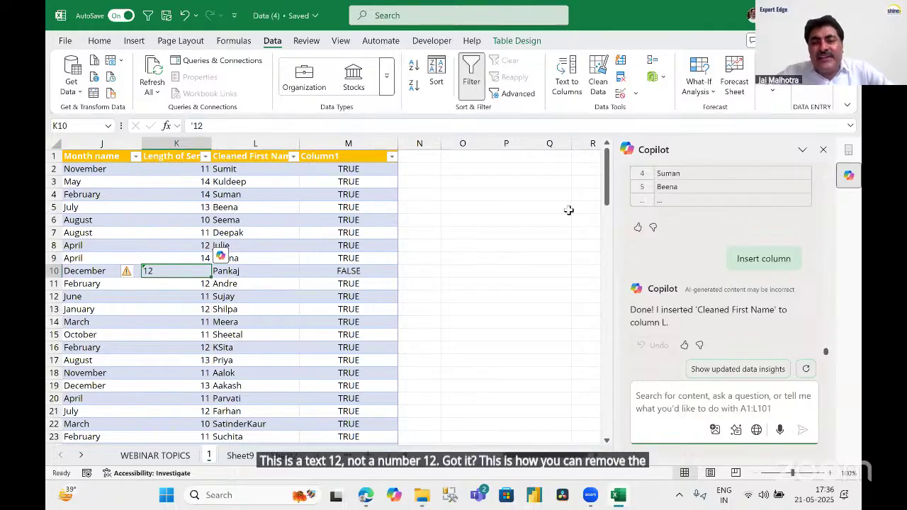
Enter ISODD, ISEVEN, ISLOGICAL, ISTEXT, ISFORMULA, ISNUMBER and ISERR in O3:O9, then widen column O.
{"action": "left_click", "coordinate": [469, 180]}
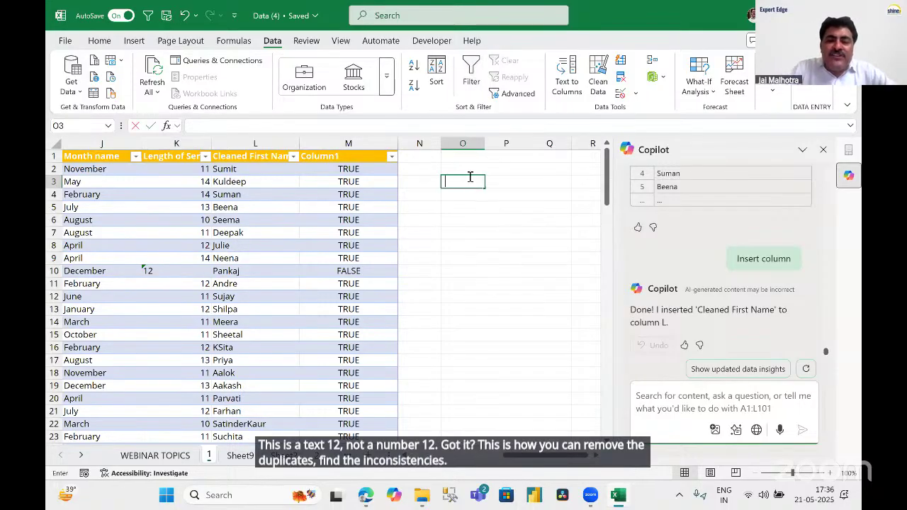
{"action": "type", "text": "ISODD"}
{"action": "key", "text": "Return"}
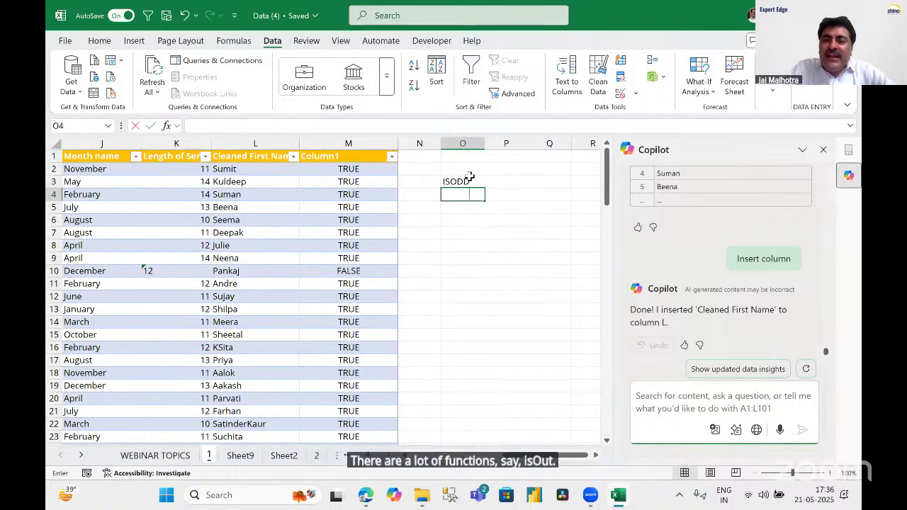
{"action": "type", "text": "ISEVEN"}
{"action": "key", "text": "Return"}
{"action": "type", "text": "IS"}
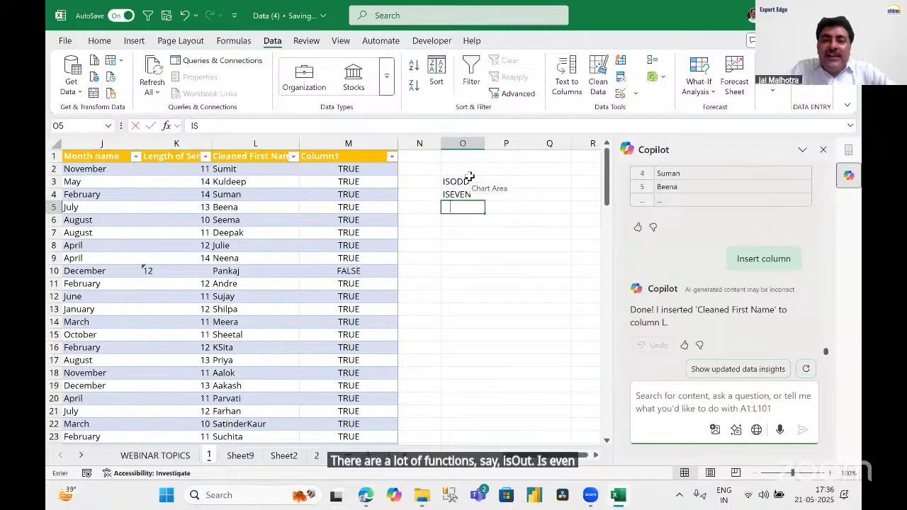
{"action": "type", "text": "LOGICAL"}
{"action": "key", "text": "Return"}
{"action": "type", "text": "ISTEXT"}
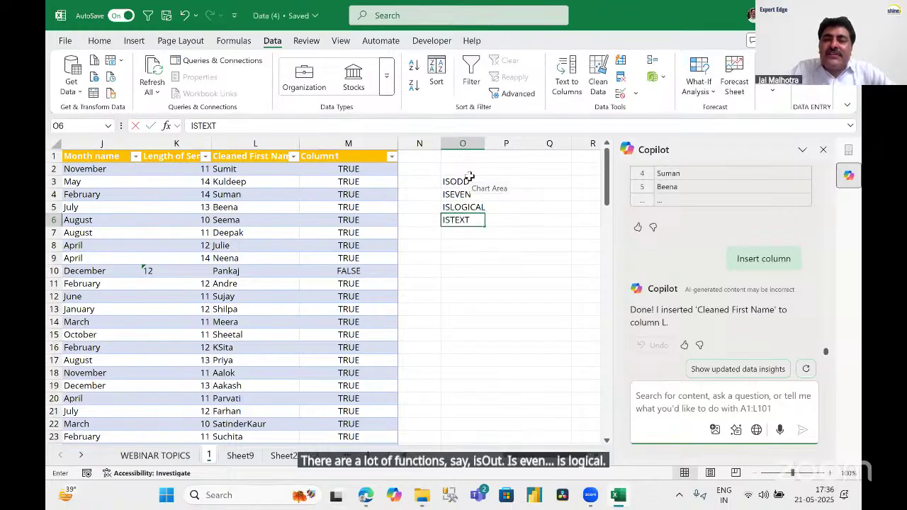
{"action": "key", "text": "Return"}
{"action": "type", "text": "ISFORMULA"}
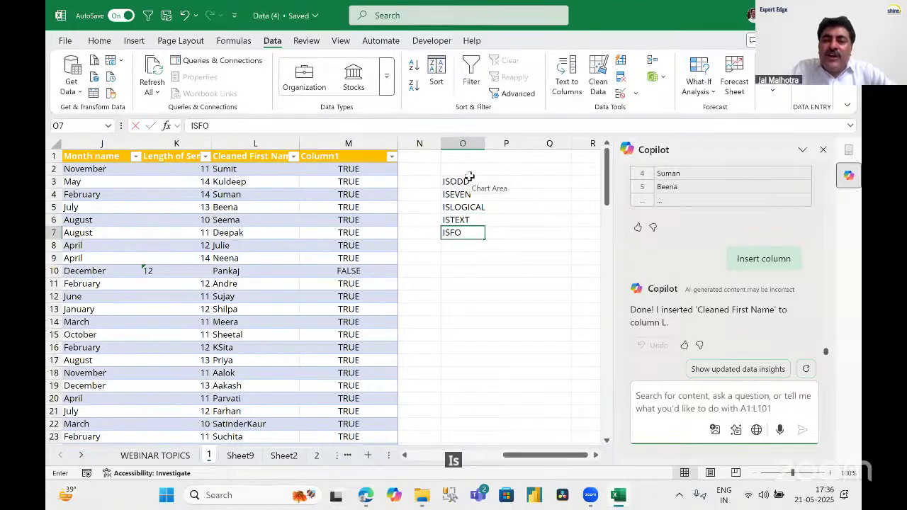
{"action": "key", "text": "Return"}
{"action": "type", "text": "IS"}
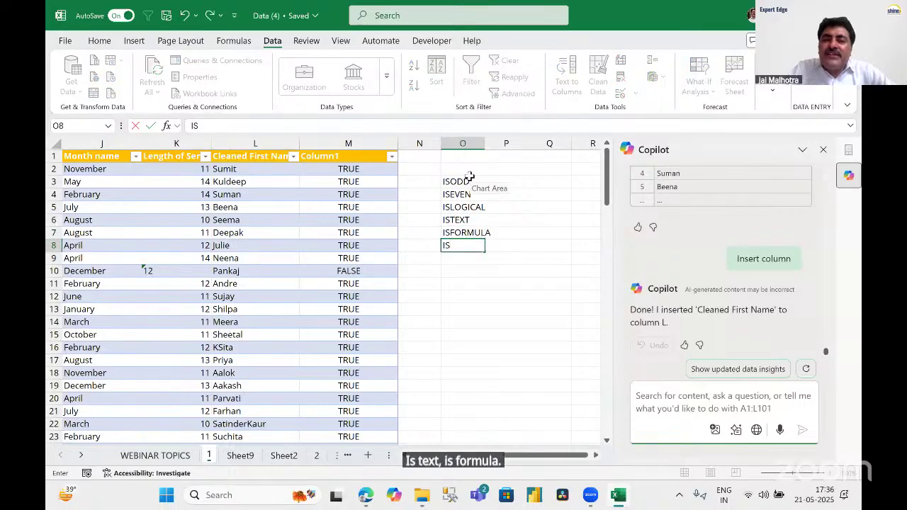
{"action": "type", "text": "NUMBER"}
{"action": "key", "text": "Return"}
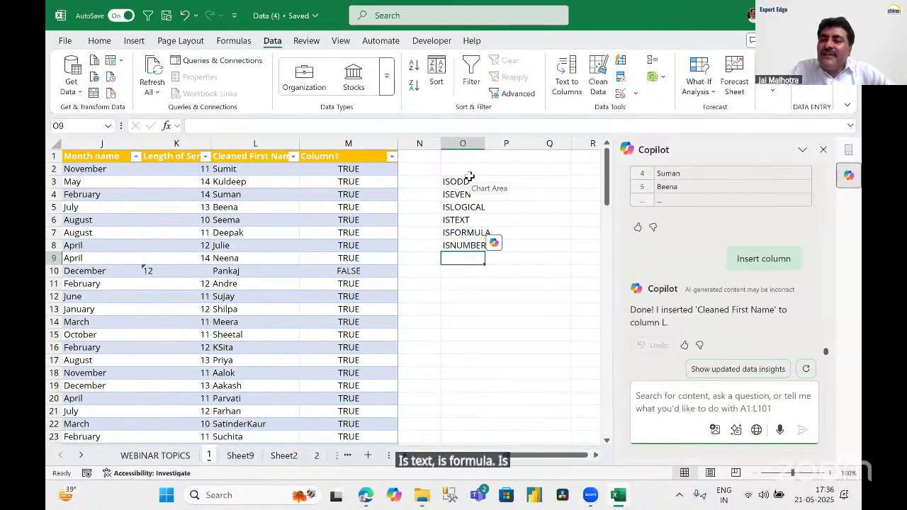
{"action": "type", "text": "ISERR"}
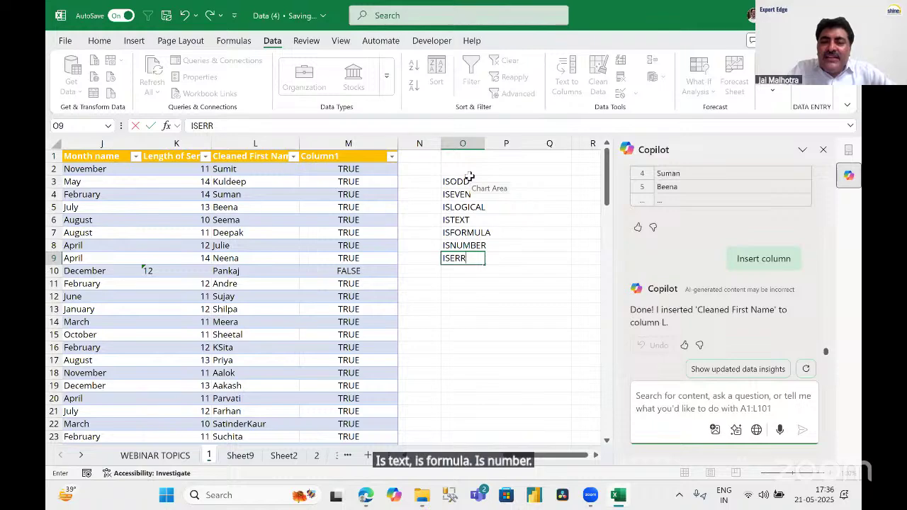
{"action": "key", "text": "Return"}
{"action": "left_click_drag", "start_coordinate": [487, 144], "coordinate": [508, 145]}
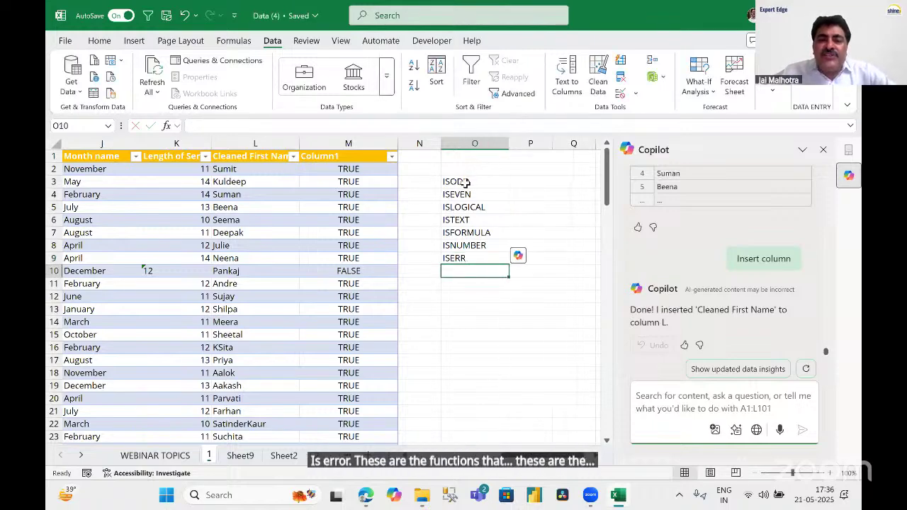
{"action": "left_click_drag", "start_coordinate": [466, 183], "coordinate": [460, 257]}
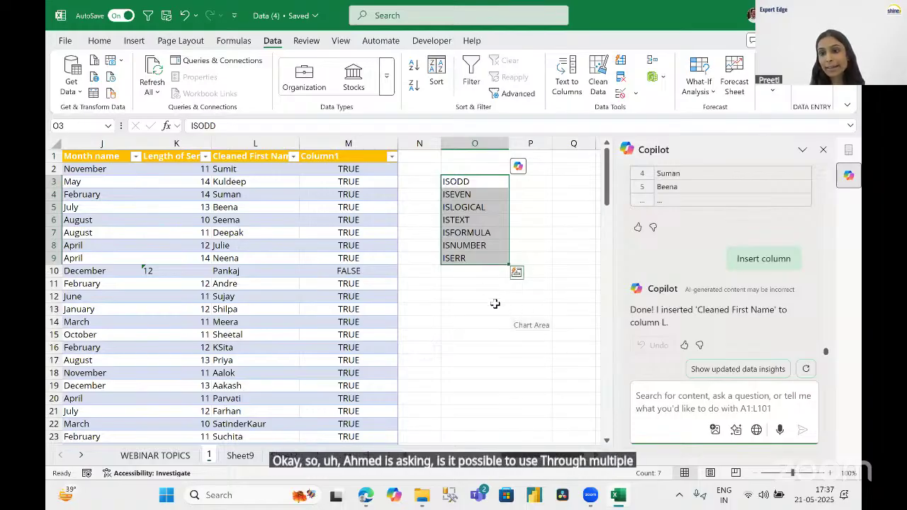
Deselect the list by choosing cell O13, then bring up the Home formatting commands.
{"action": "left_click", "coordinate": [497, 307]}
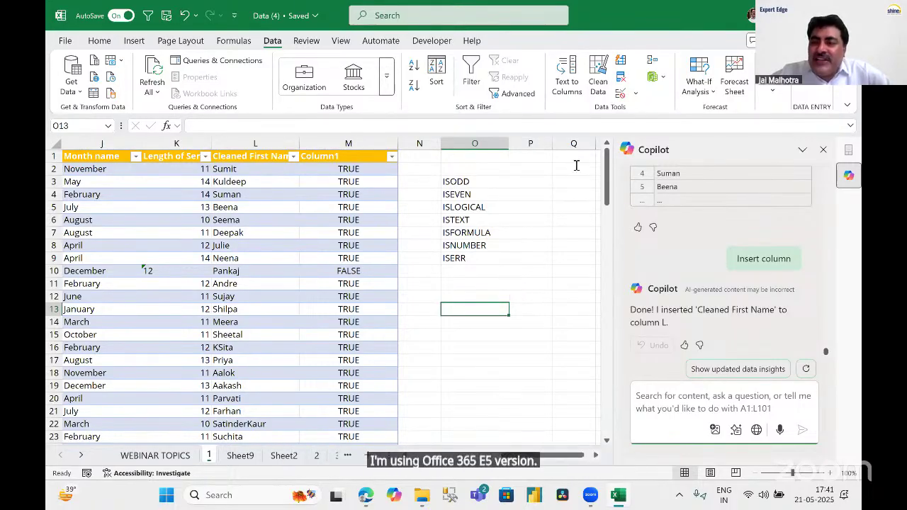
{"action": "left_click", "coordinate": [100, 41]}
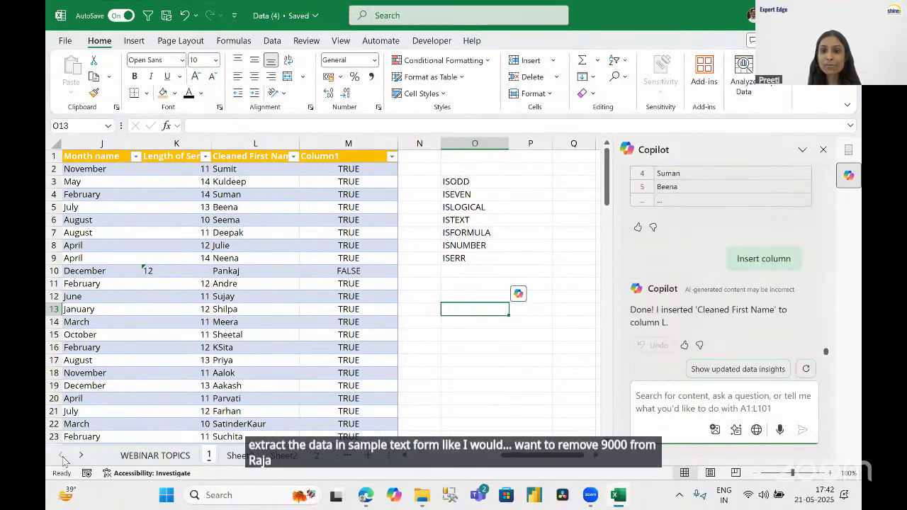
Look through the employee, sales pivot and order sheets, then settle on sheet 1.
{"action": "left_click", "coordinate": [239, 456]}
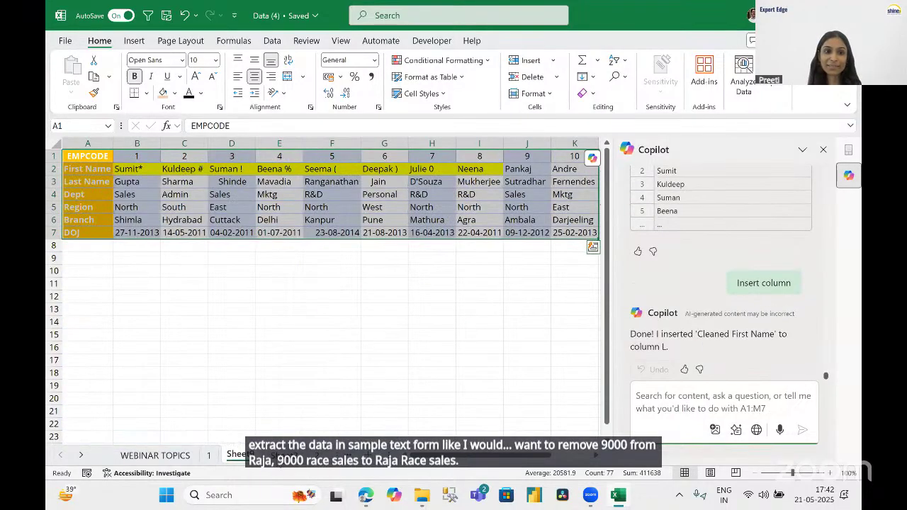
{"action": "left_click", "coordinate": [283, 455]}
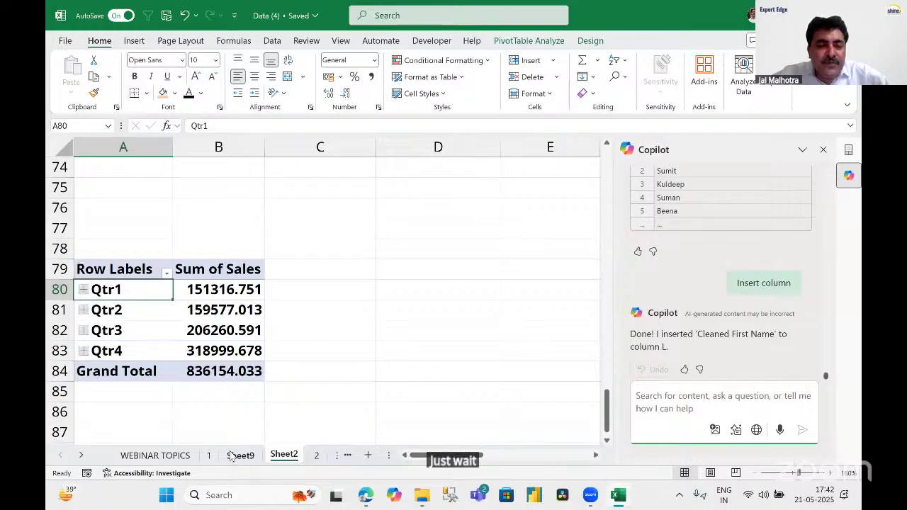
{"action": "left_click", "coordinate": [316, 456]}
{"action": "left_click", "coordinate": [209, 456]}
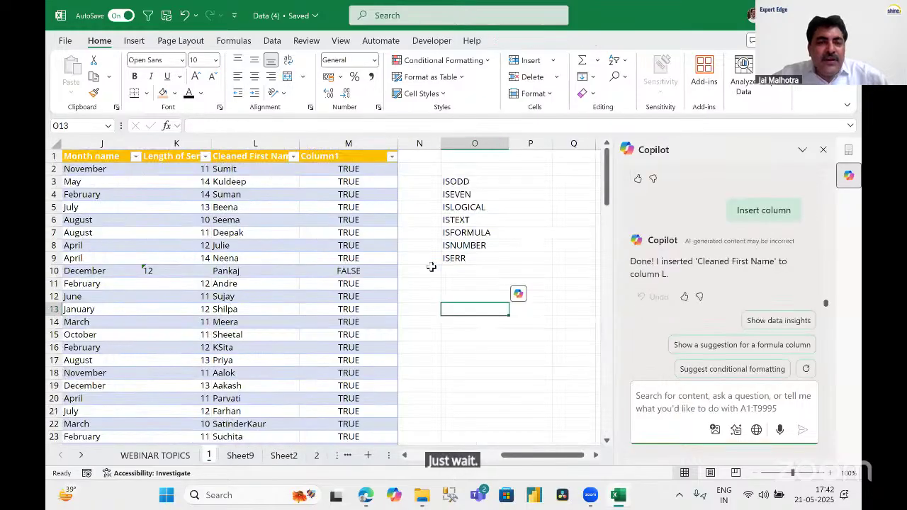
Clear the ISODD to ISERR list from column O and select the added columns J–N.
{"action": "left_click", "coordinate": [463, 143]}
{"action": "key", "text": "Delete"}
{"action": "left_click", "coordinate": [315, 223]}
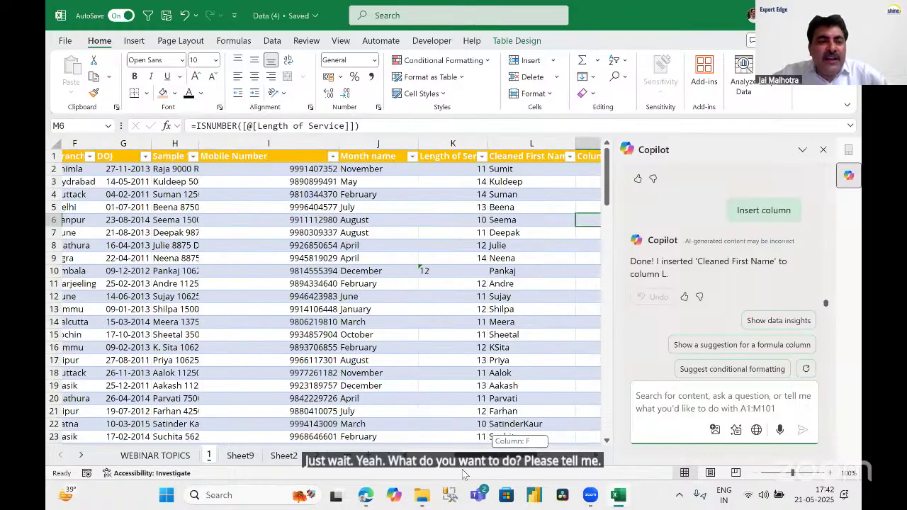
{"action": "left_click_drag", "start_coordinate": [470, 472], "coordinate": [446, 476]}
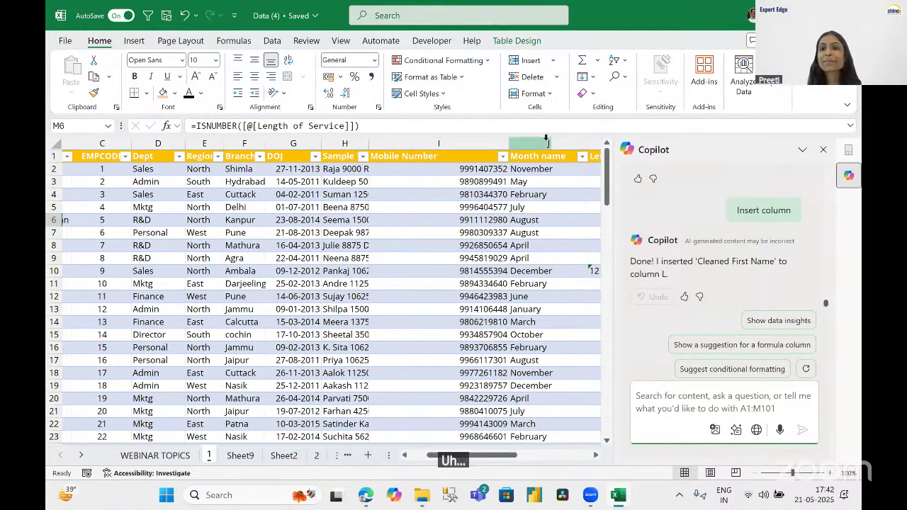
{"action": "left_click_drag", "start_coordinate": [546, 143], "coordinate": [489, 145]}
Delete columns J–N and auto-fit column H so Sample Text shows in full.
{"action": "right_click", "coordinate": [490, 146]}
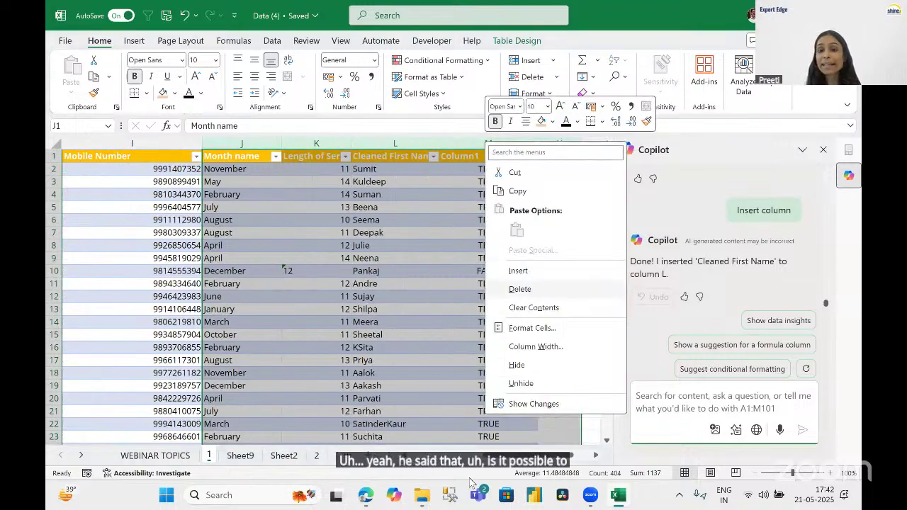
{"action": "left_click", "coordinate": [521, 289]}
{"action": "scroll", "coordinate": [319, 291], "scroll_direction": "left", "scroll_amount": 6}
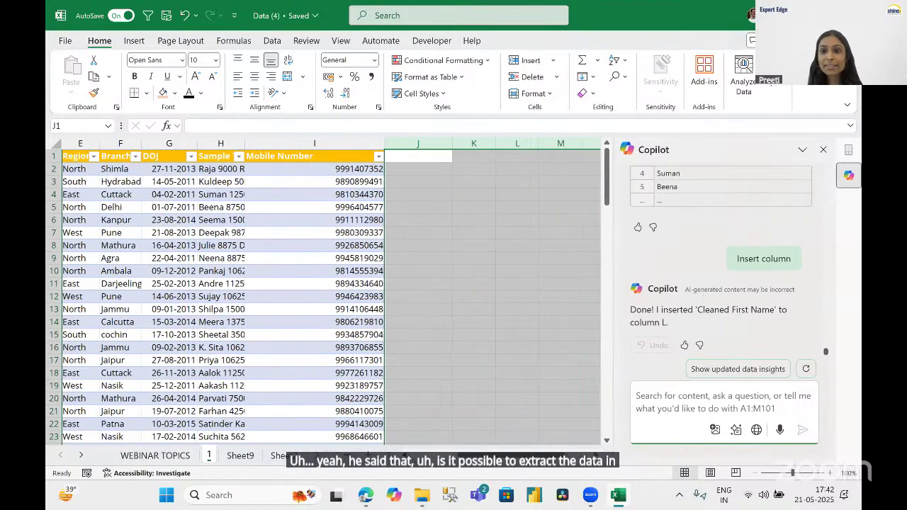
{"action": "scroll", "coordinate": [369, 213], "scroll_direction": "left", "scroll_amount": 1}
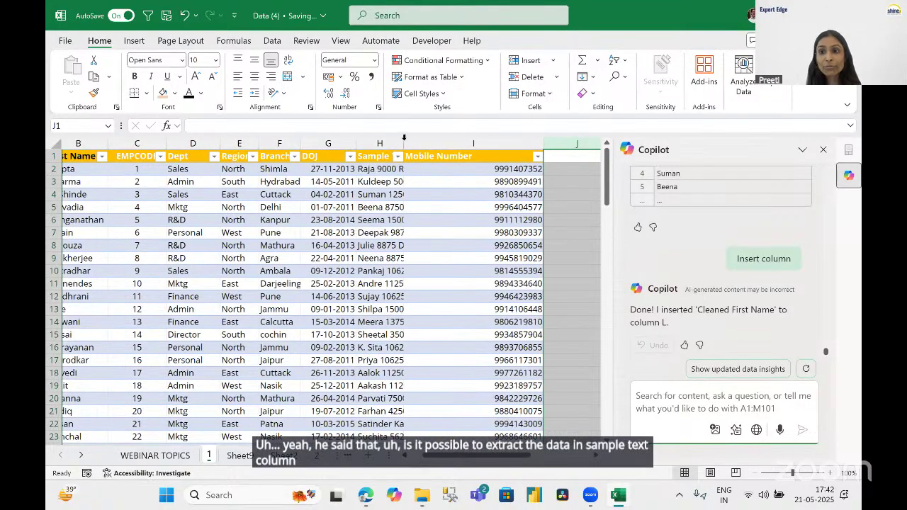
{"action": "double_click", "coordinate": [417, 143]}
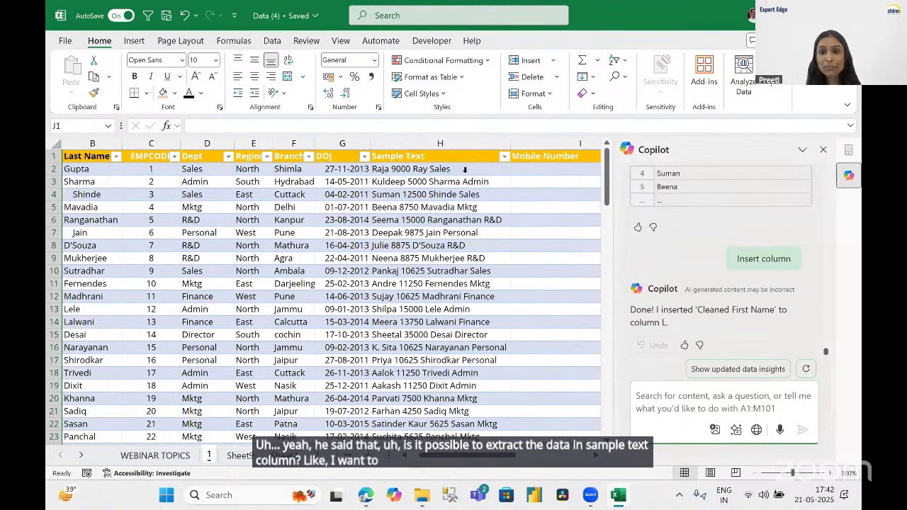
{"action": "left_click", "coordinate": [546, 169]}
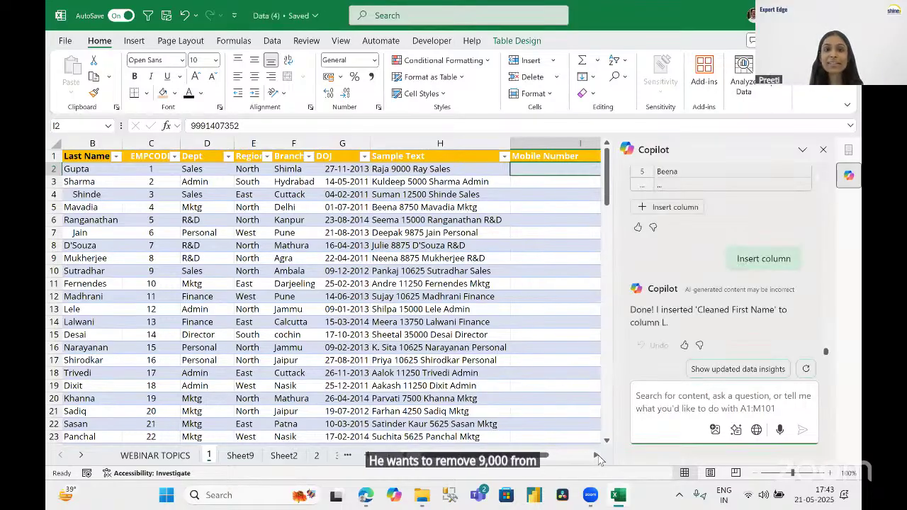
{"action": "left_click", "coordinate": [595, 457]}
{"action": "left_click", "coordinate": [596, 457]}
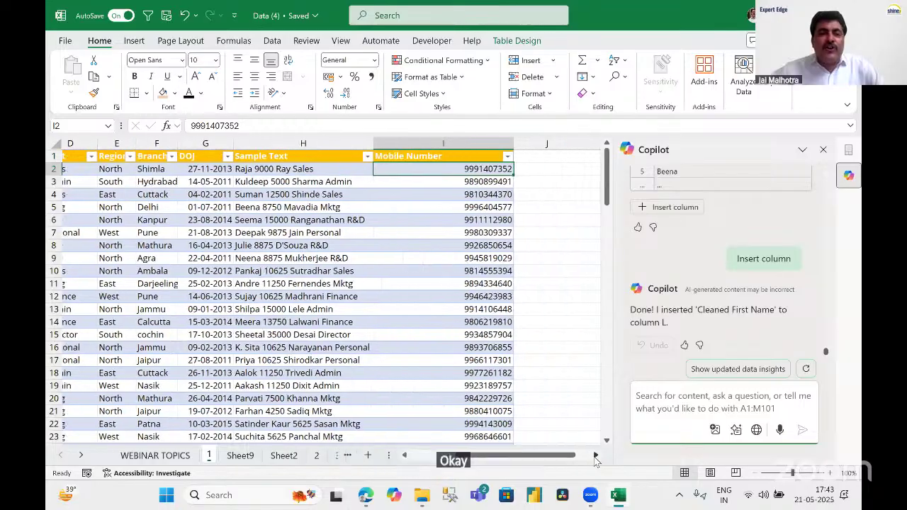
{"action": "left_click", "coordinate": [596, 456]}
{"action": "left_click", "coordinate": [595, 456]}
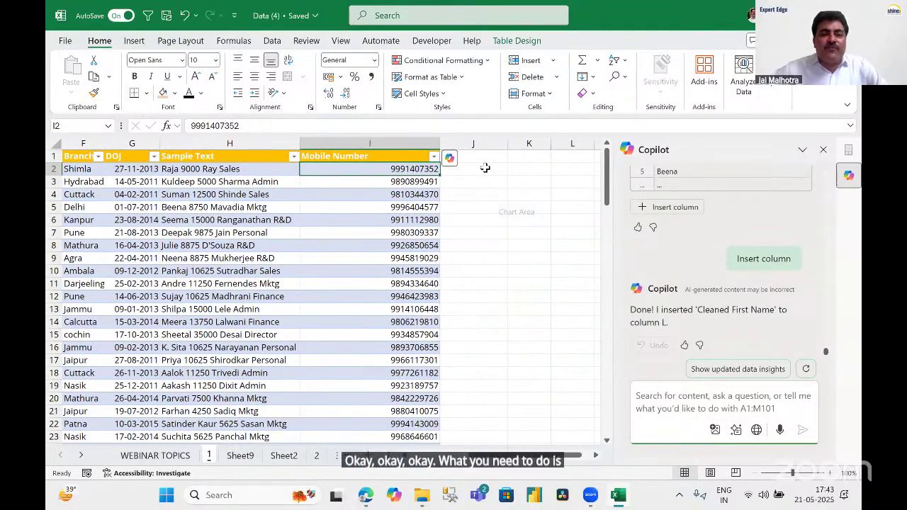
{"action": "left_click", "coordinate": [497, 170]}
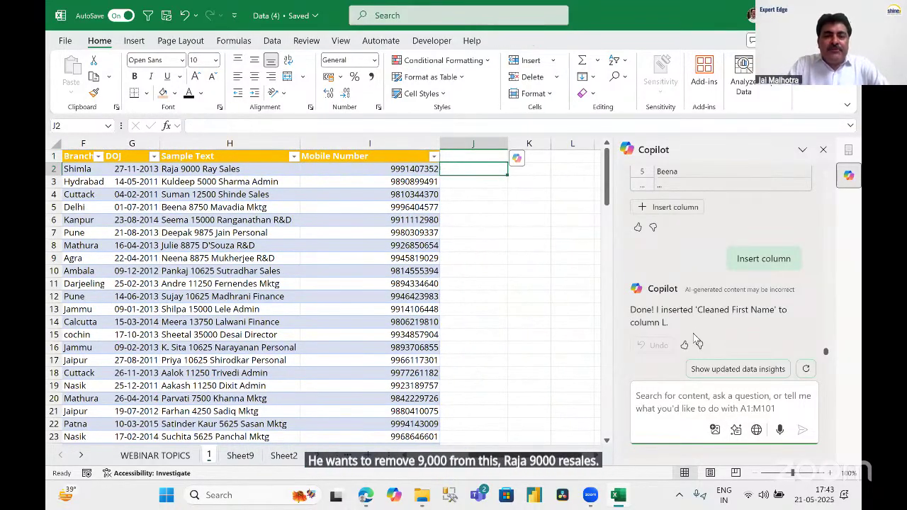
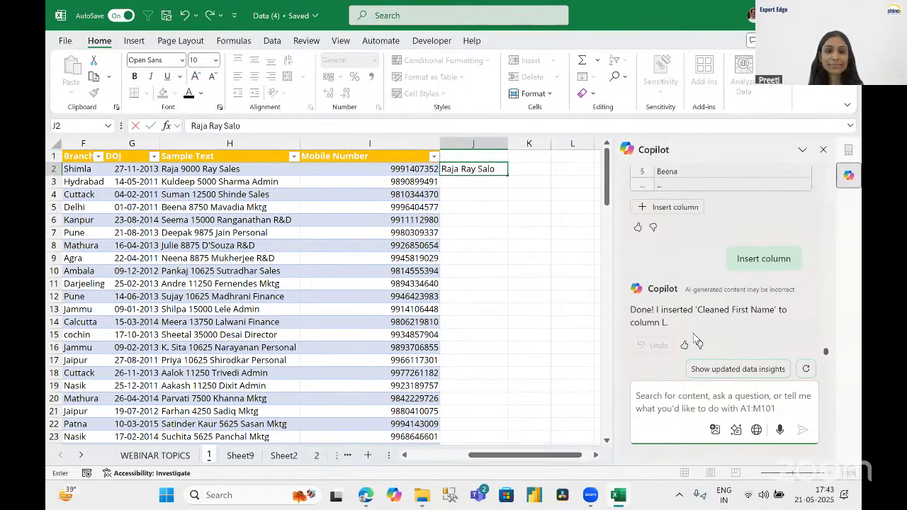
{"action": "type", "text": "es"}
{"action": "key", "text": "Return"}
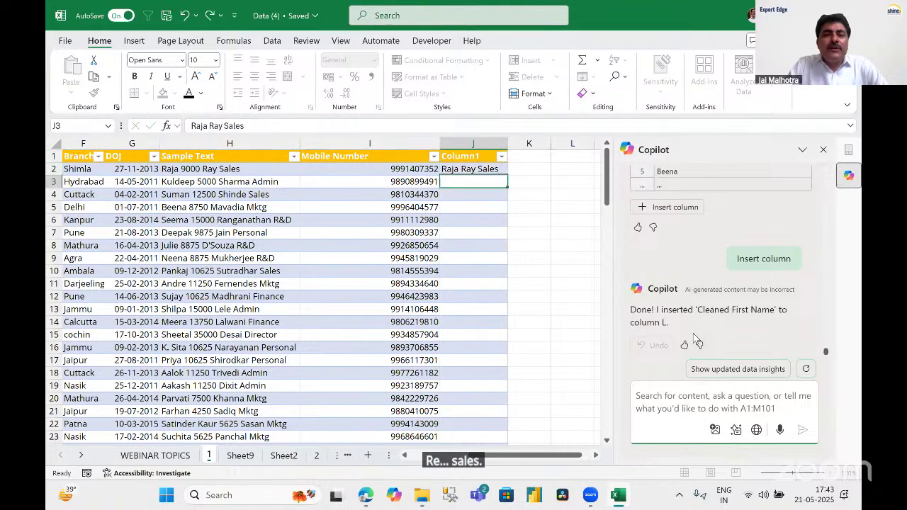
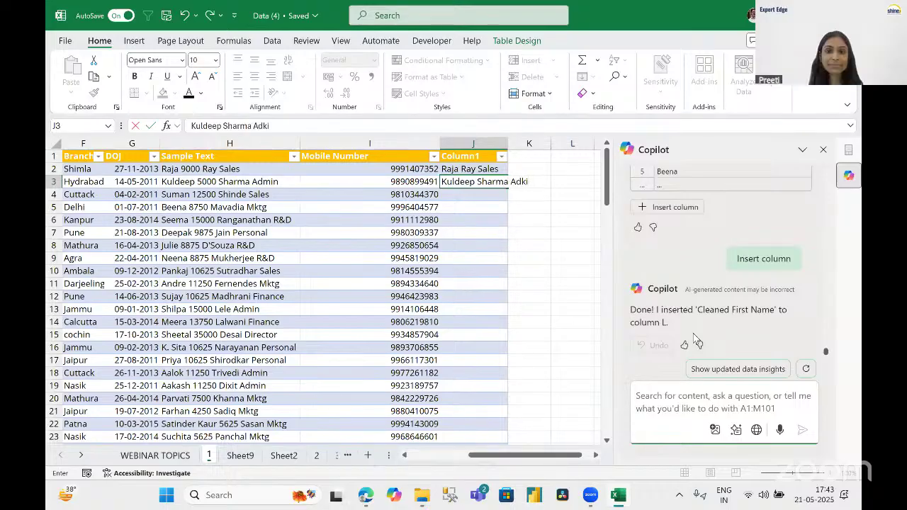
{"action": "type", "text": "in"}
{"action": "key", "text": "Return"}
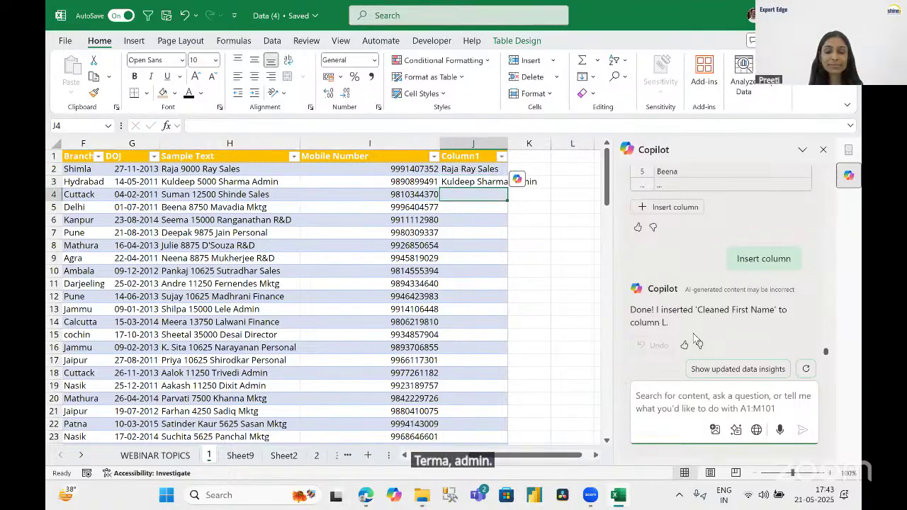
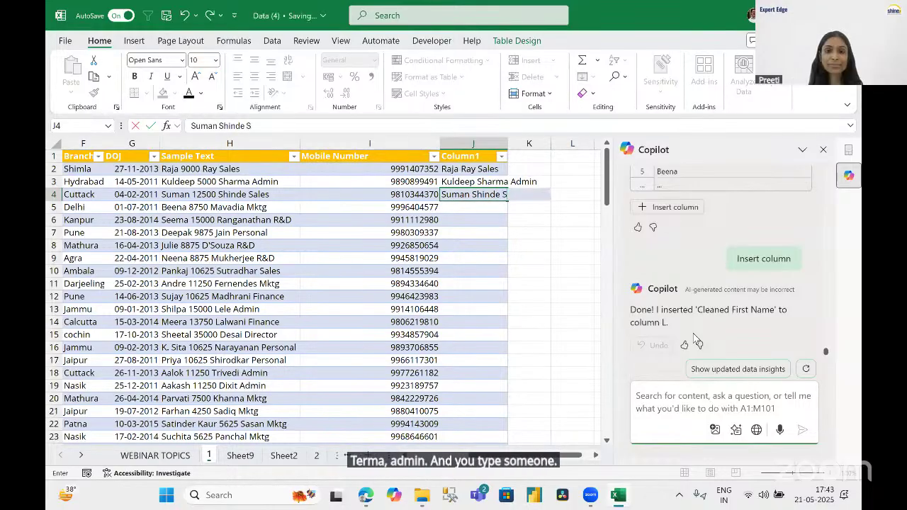
{"action": "type", "text": "ales"}
{"action": "key", "text": "Return"}
Flash Fill the rest of column J with Ctrl+E and widen it to fit.
{"action": "type", "text": "B"}
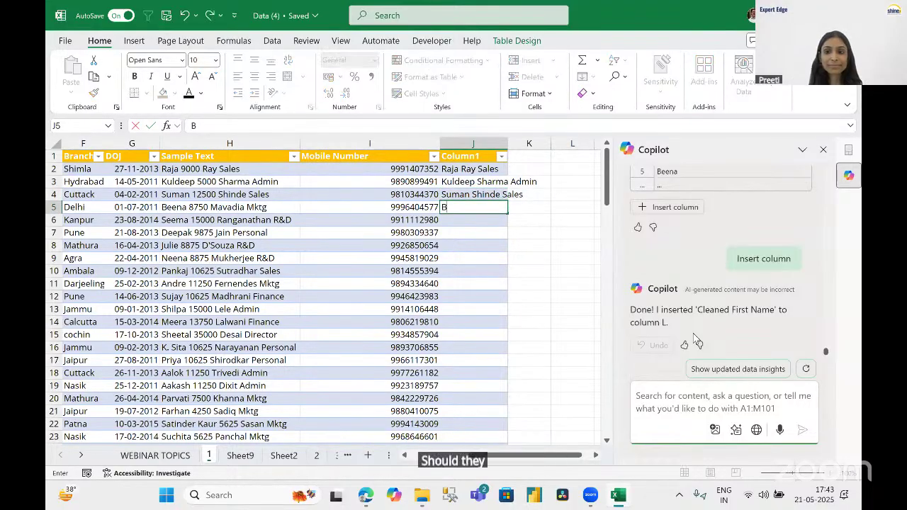
{"action": "key", "text": "BackSpace"}
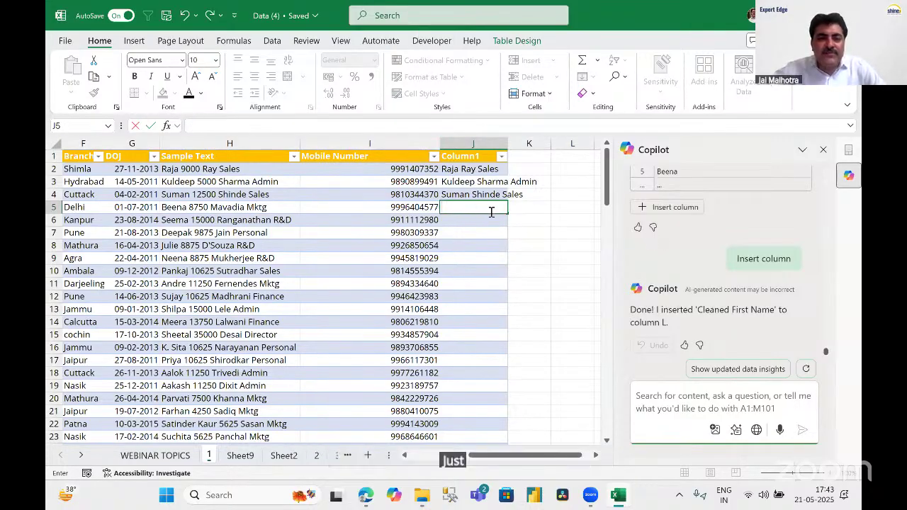
{"action": "key", "text": "ctrl+e"}
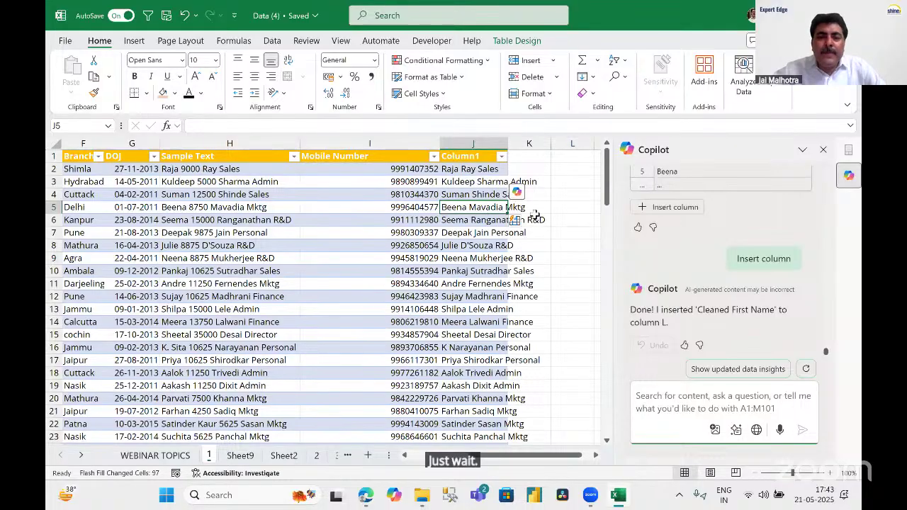
{"action": "left_click_drag", "start_coordinate": [508, 144], "coordinate": [570, 144]}
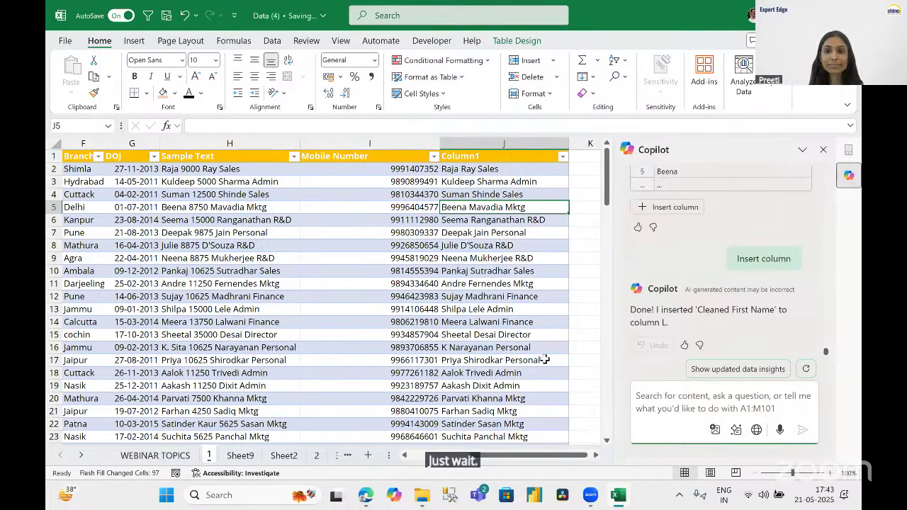
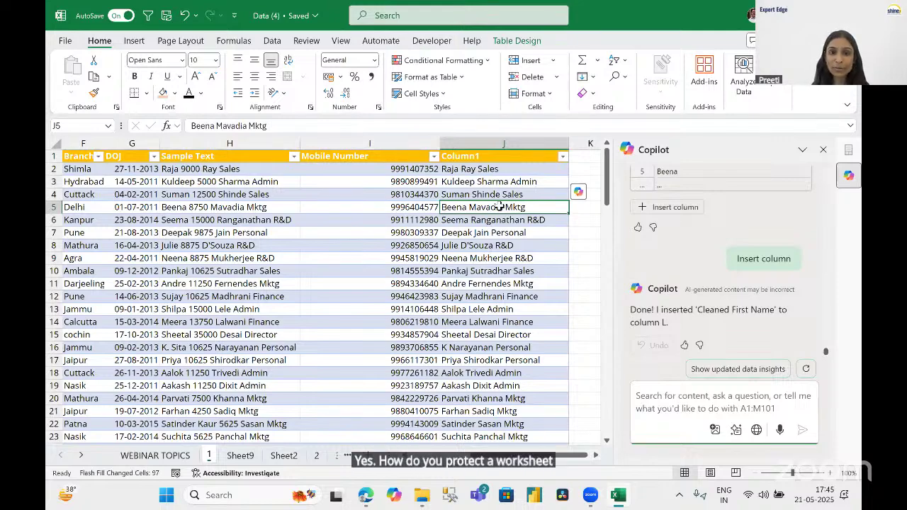
Select a cell in the Mobile Number column, then bring up the Review ribbon commands.
{"action": "left_click", "coordinate": [358, 296]}
{"action": "left_click", "coordinate": [419, 272]}
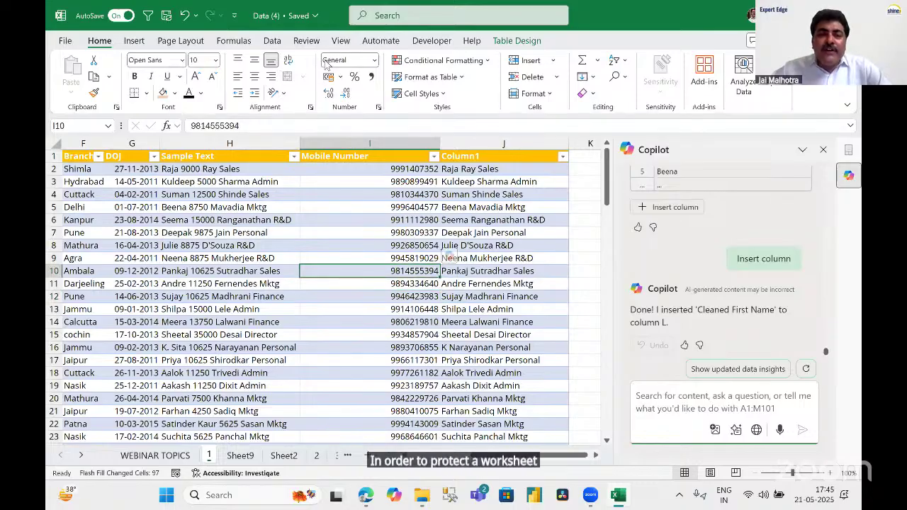
{"action": "left_click", "coordinate": [306, 41]}
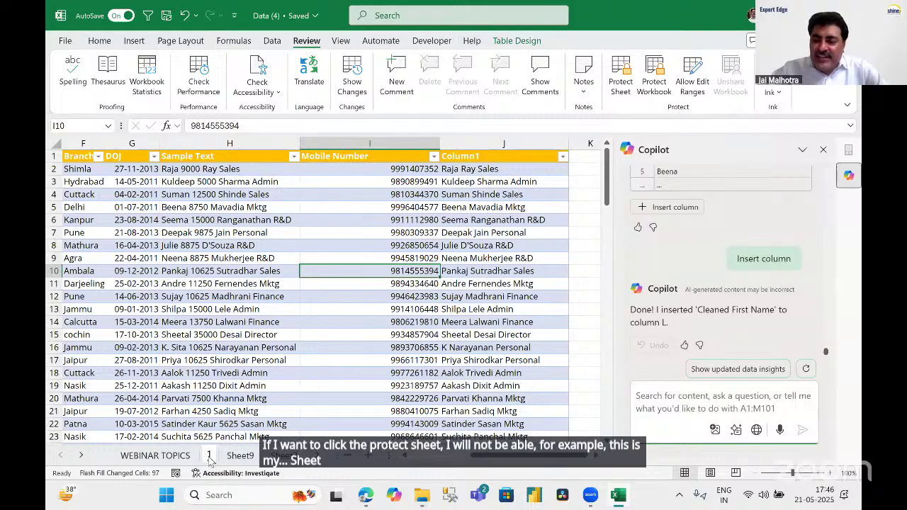
Protect sheet 1 with a password, entering it and then confirming it.
{"action": "left_click", "coordinate": [434, 233]}
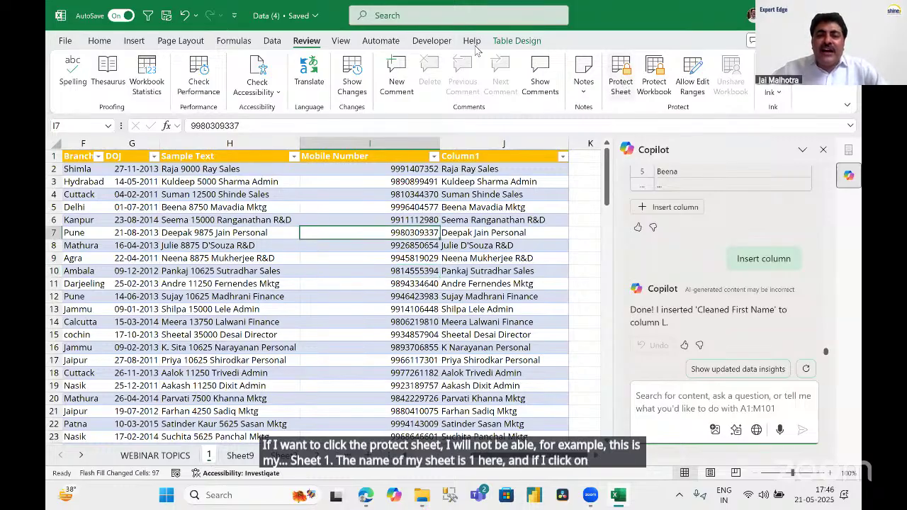
{"action": "left_click", "coordinate": [621, 75]}
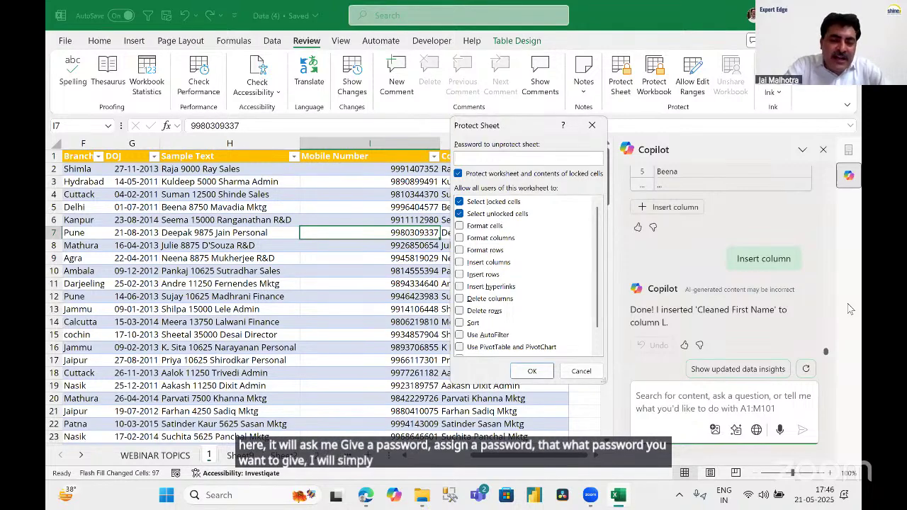
{"action": "type", "text": "123"}
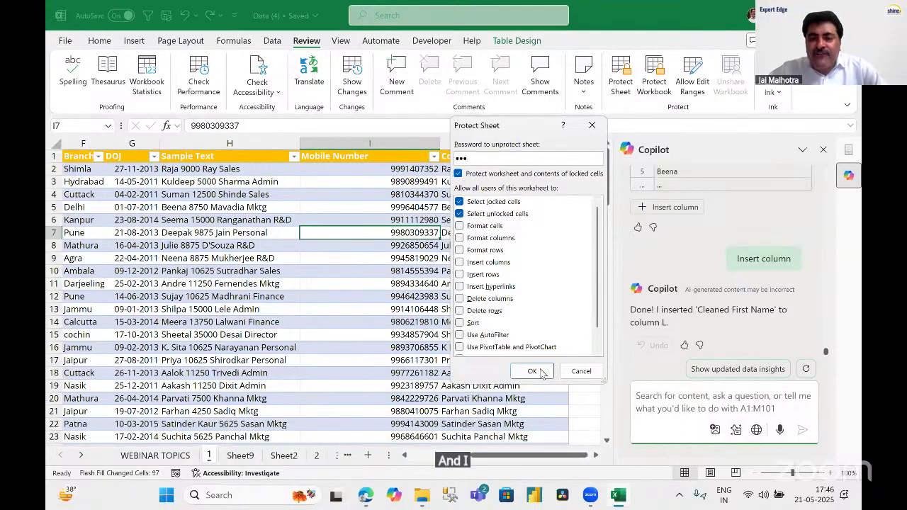
{"action": "left_click", "coordinate": [533, 370]}
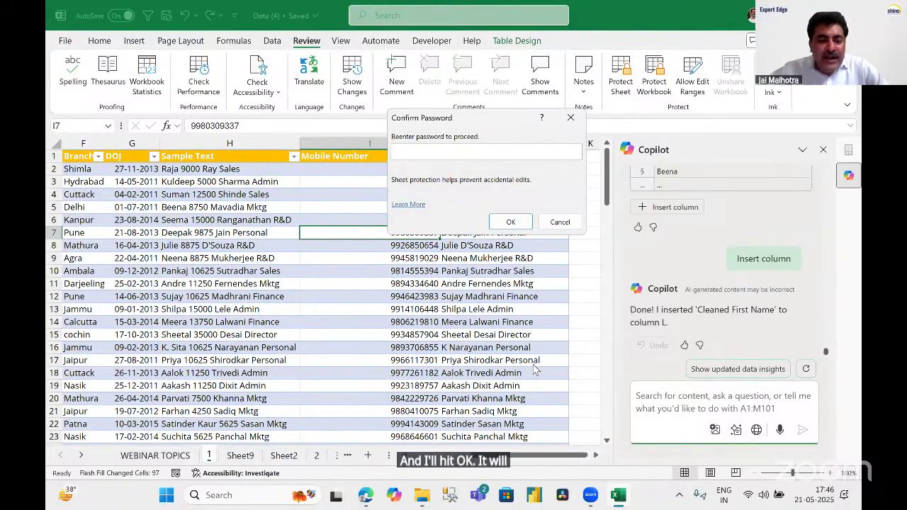
{"action": "type", "text": "123"}
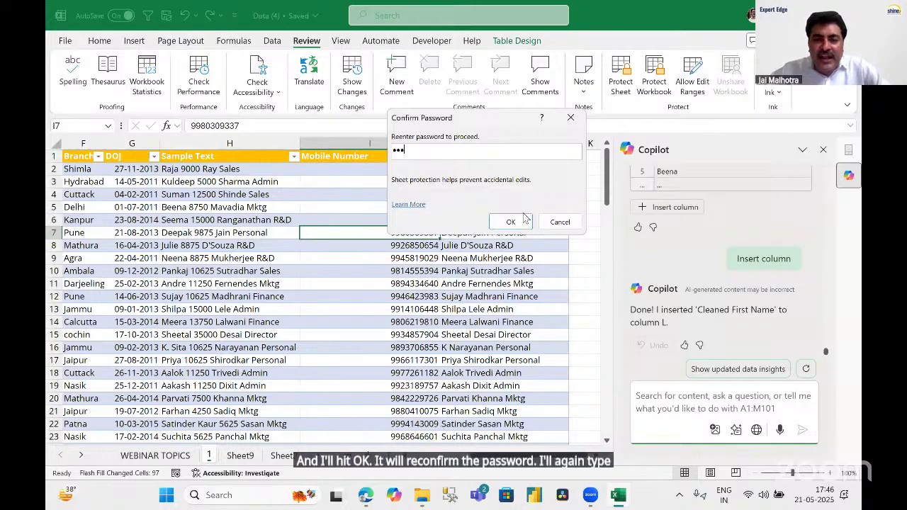
{"action": "left_click", "coordinate": [511, 222]}
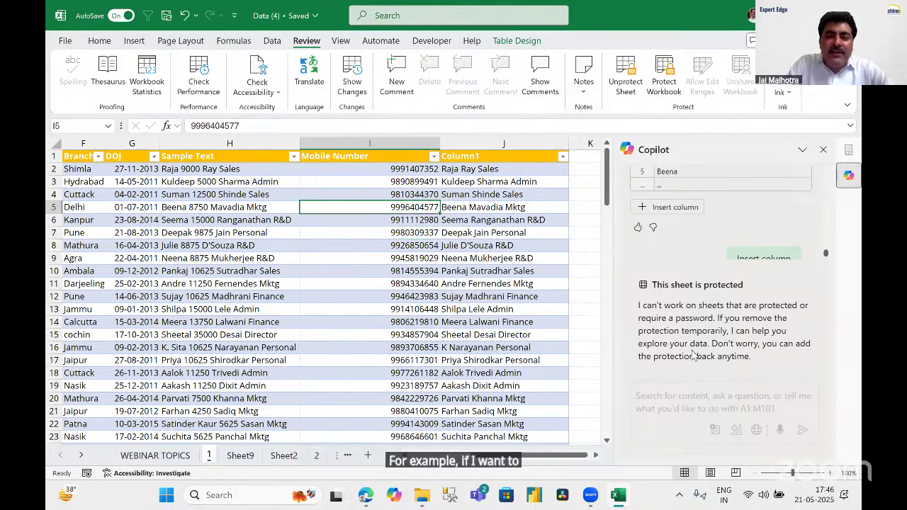
Try an edit, dismiss the protected-sheet warning, then unprotect sheet 1 with its password.
{"action": "key", "text": "Delete"}
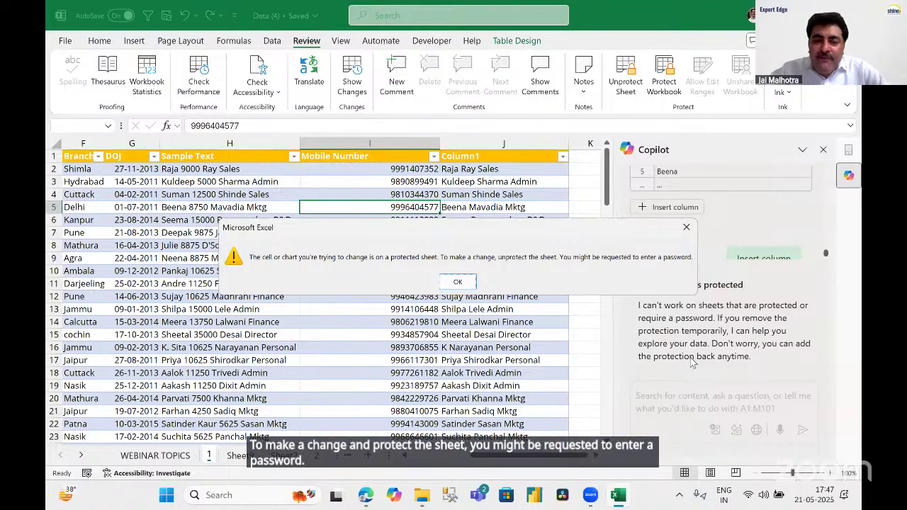
{"action": "key", "text": "Return"}
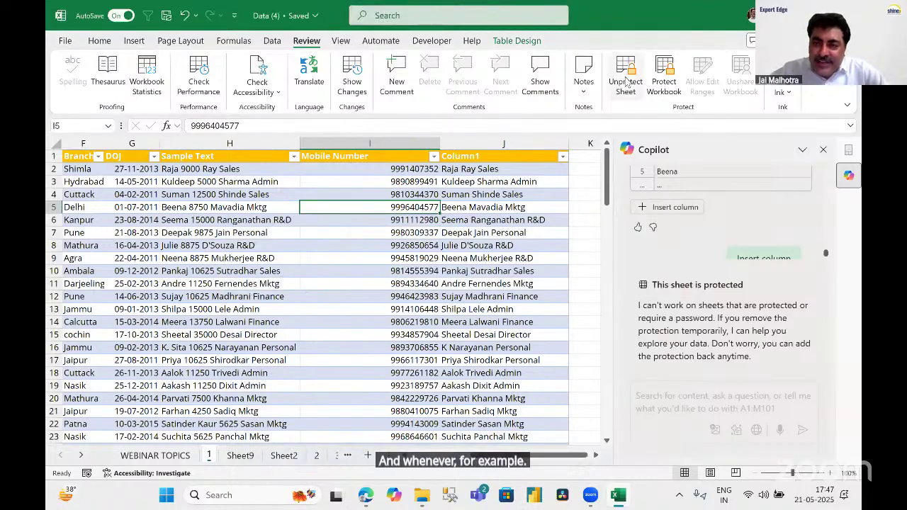
{"action": "left_click", "coordinate": [627, 78]}
{"action": "type", "text": "1"}
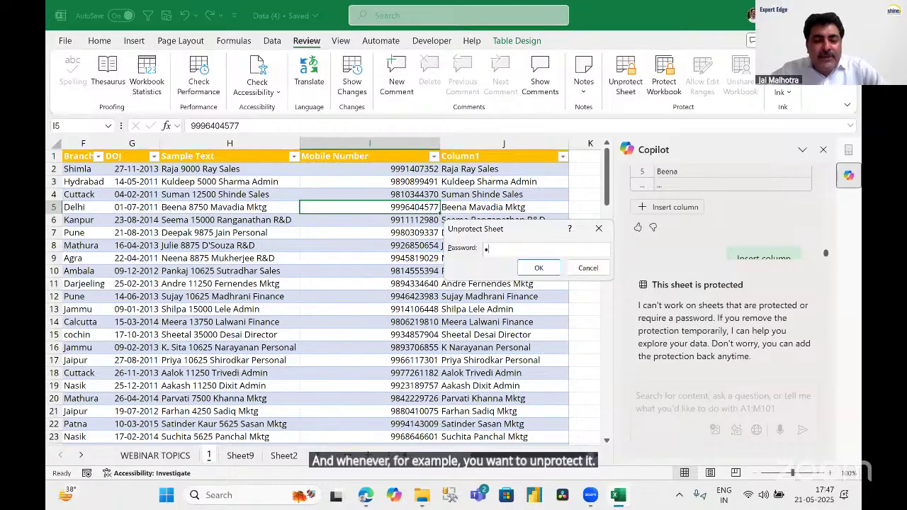
{"action": "type", "text": "23"}
{"action": "left_click", "coordinate": [535, 268]}
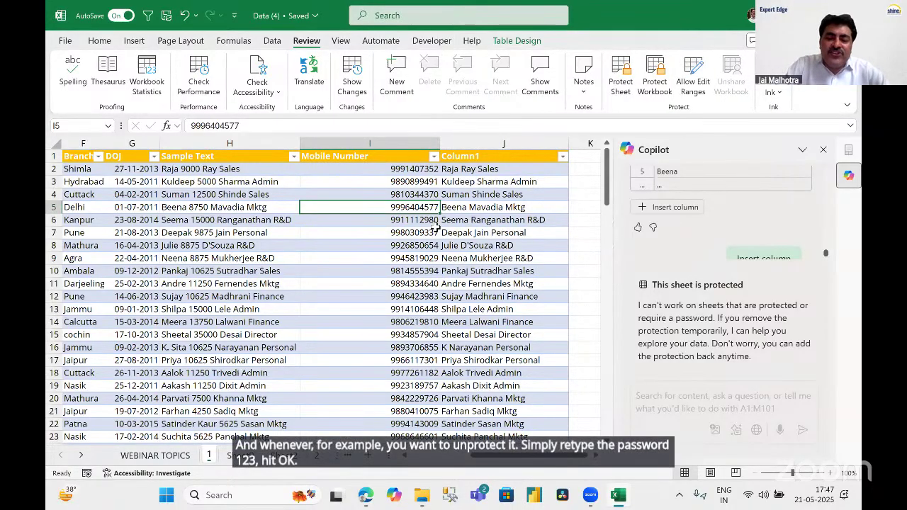
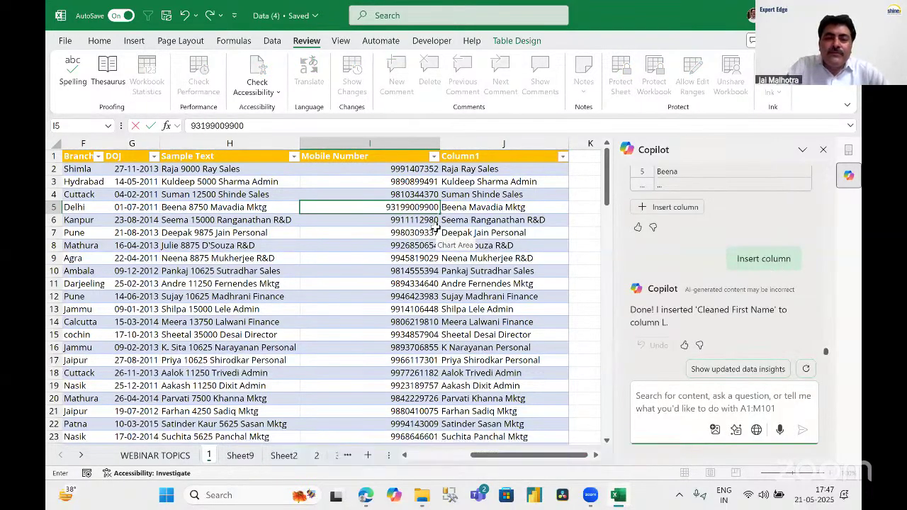
Enter the new mobile number in cell I5.
{"action": "key", "text": "Return"}
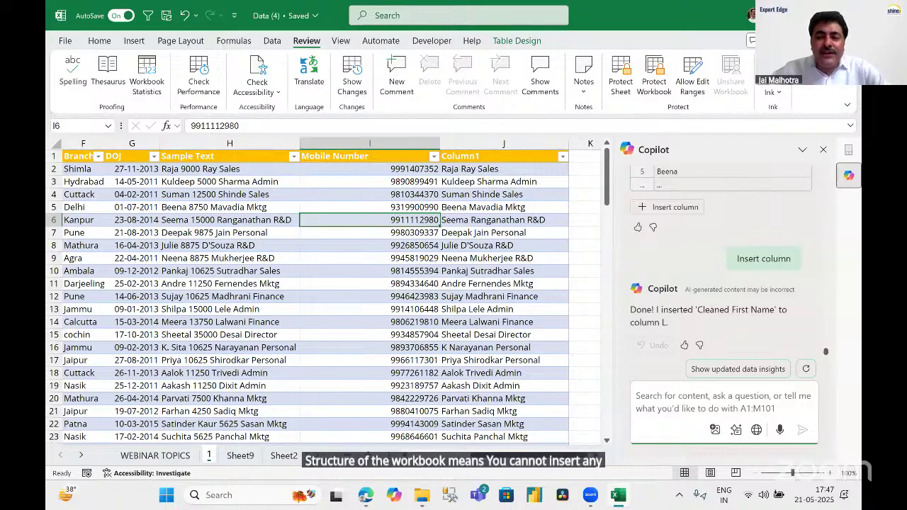
Show Sheet2 and select the Qtr1–Qtr3 sales figures in its pivot table.
{"action": "right_click", "coordinate": [284, 455]}
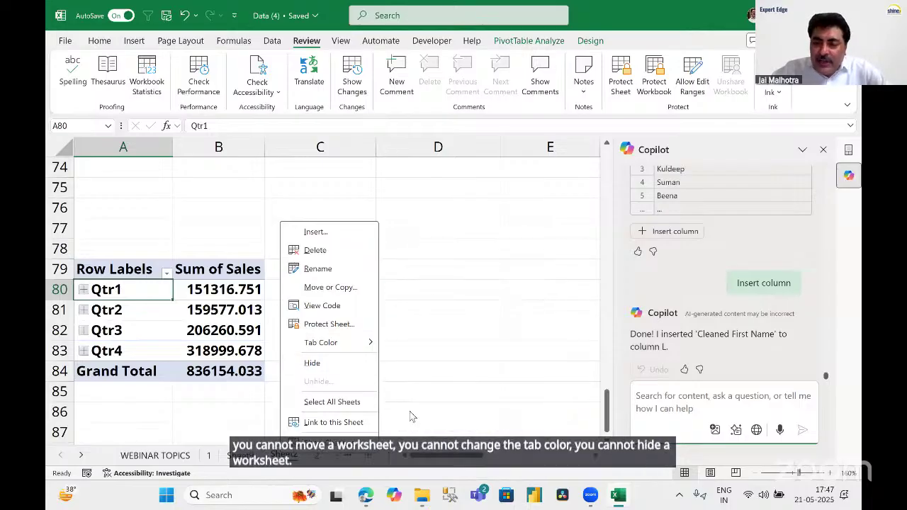
{"action": "left_click", "coordinate": [421, 308]}
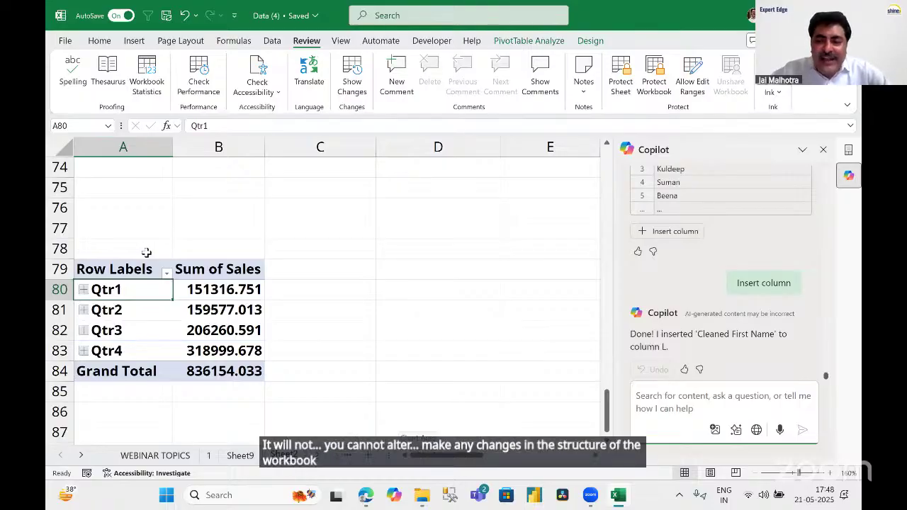
{"action": "left_click_drag", "start_coordinate": [217, 289], "coordinate": [319, 330]}
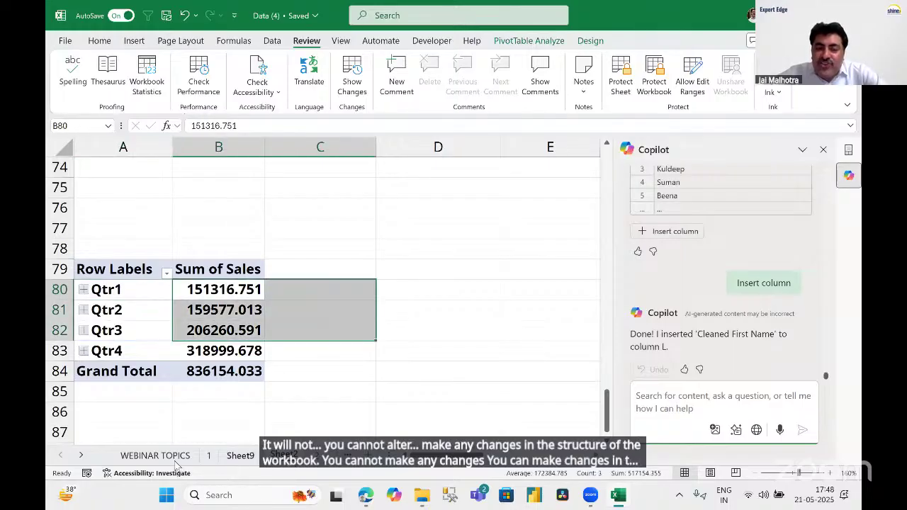
Cycle through the worksheets with Ctrl+PageDown/PageUp to reach the order data sheet.
{"action": "left_click", "coordinate": [208, 455]}
{"action": "left_click", "coordinate": [154, 455]}
{"action": "key", "text": "ctrl+Page_Down"}
{"action": "key", "text": "ctrl+Page_Down"}
{"action": "key", "text": "ctrl+Page_Down"}
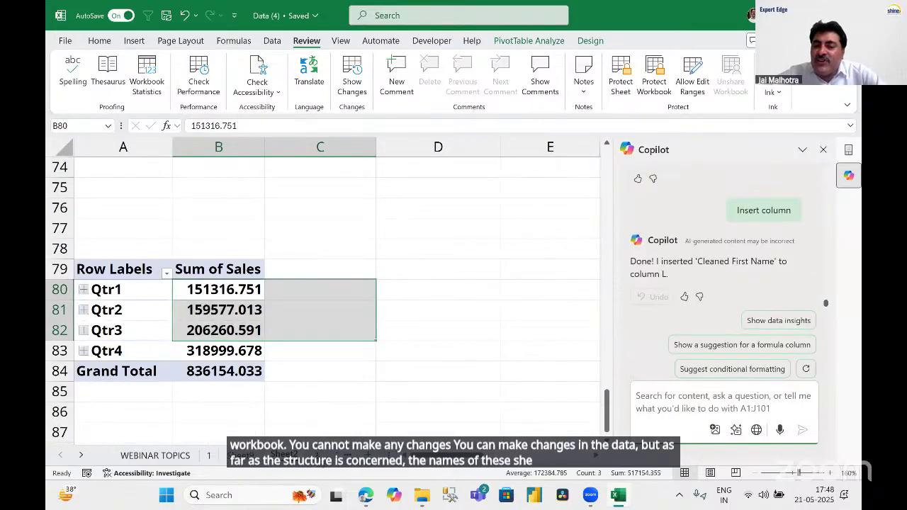
{"action": "key", "text": "ctrl+Page_Up"}
{"action": "key", "text": "ctrl+Page_Up"}
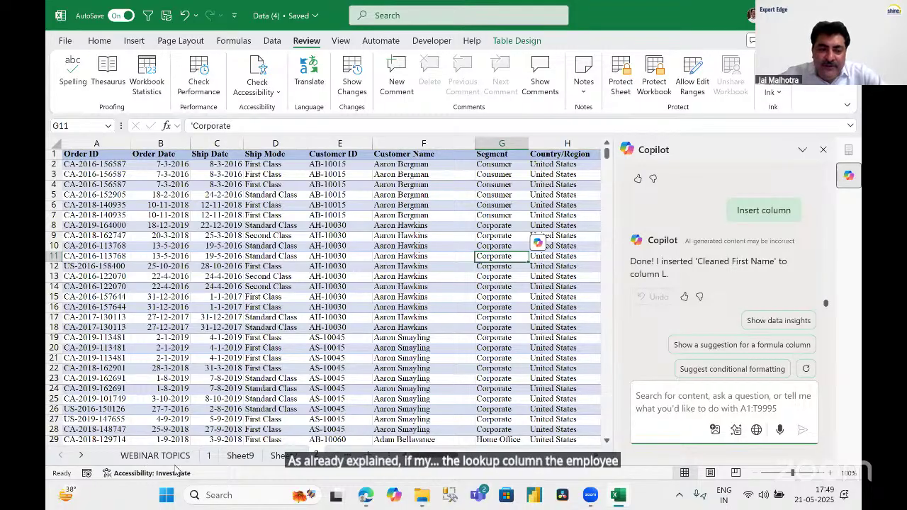
Back on sheet 1, select the EMPCODE column, then the First and Last Name columns A:B.
{"action": "left_click", "coordinate": [209, 455]}
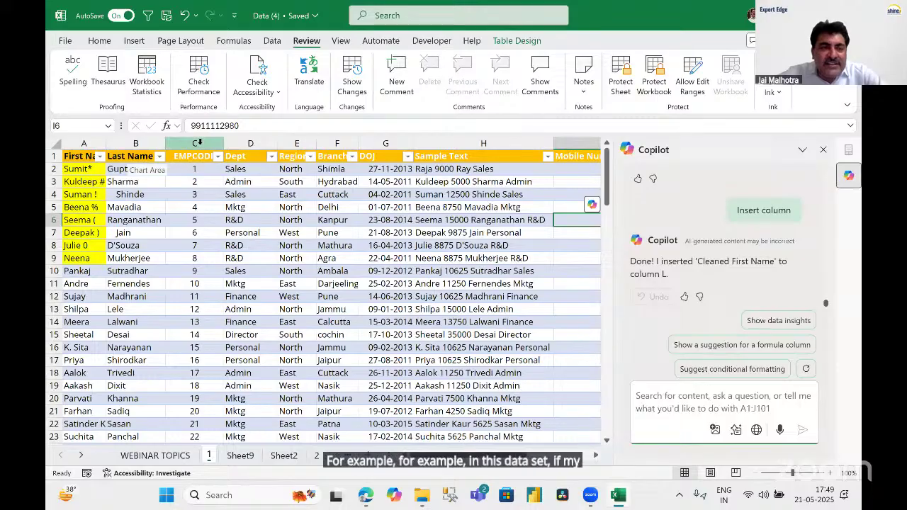
{"action": "left_click", "coordinate": [200, 143]}
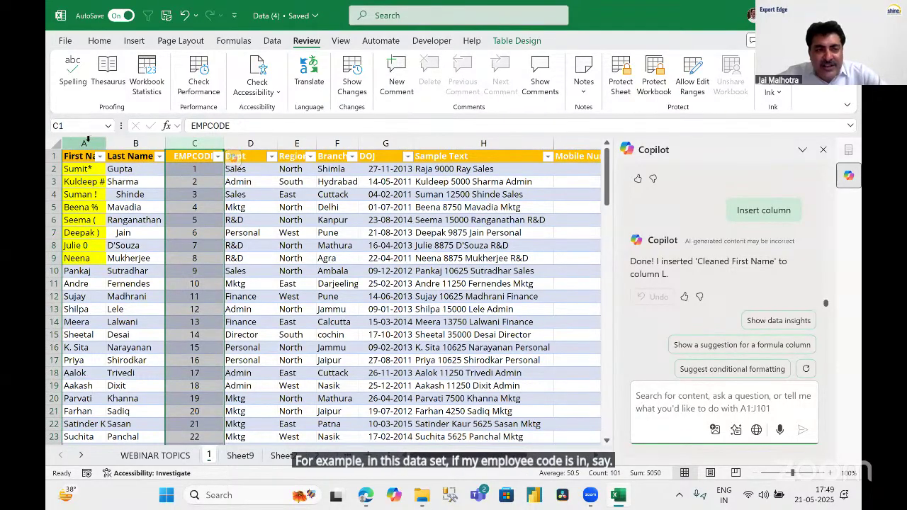
{"action": "left_click_drag", "start_coordinate": [83, 143], "coordinate": [136, 143]}
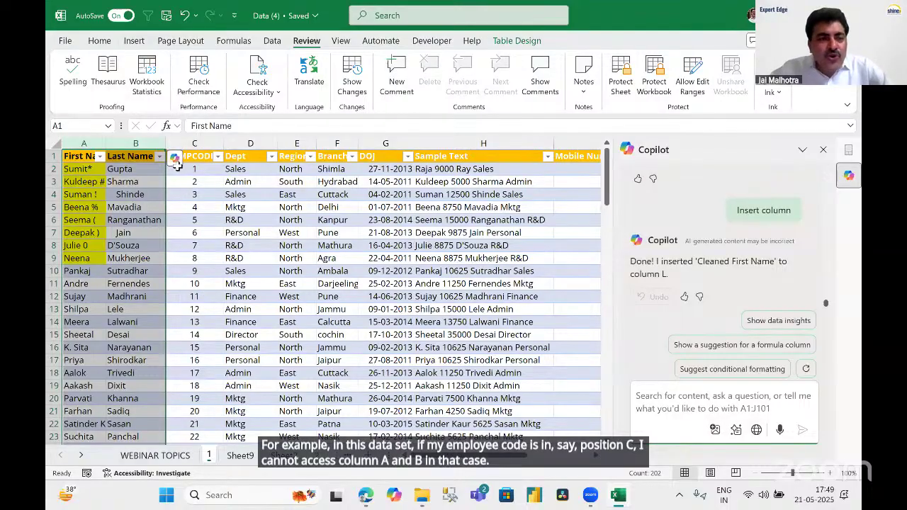
{"action": "left_click_drag", "start_coordinate": [86, 143], "coordinate": [136, 143]}
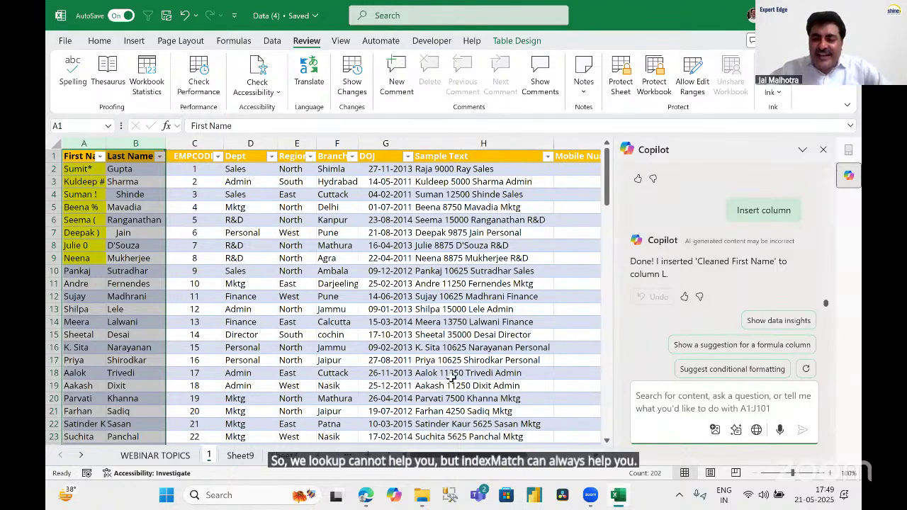
Start an =index( formula in empty cell P4, then cancel it.
{"action": "left_click", "coordinate": [596, 457]}
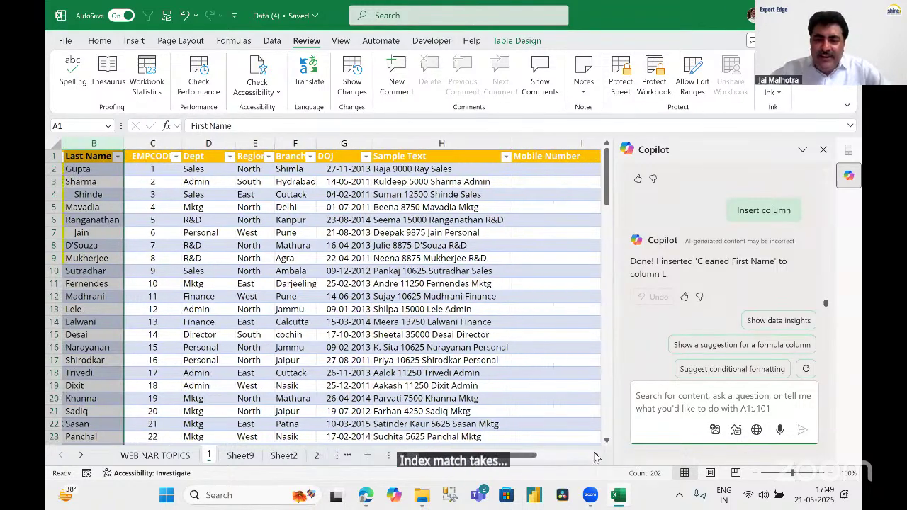
{"action": "left_click", "coordinate": [595, 457]}
{"action": "left_click", "coordinate": [595, 457]}
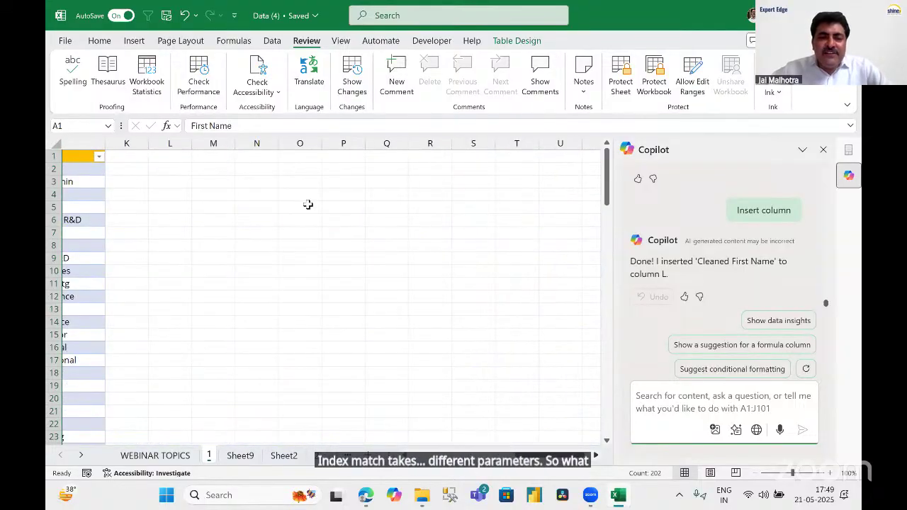
{"action": "left_click", "coordinate": [302, 194]}
{"action": "type", "text": "=in"}
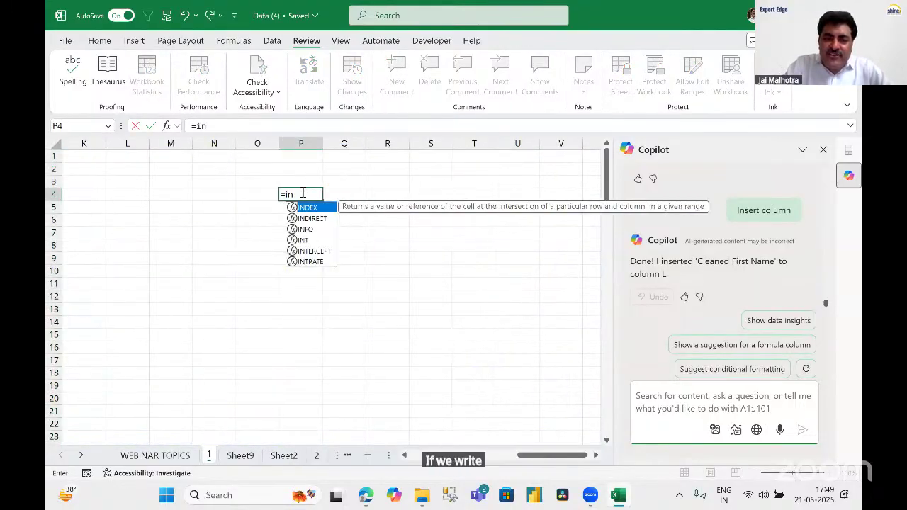
{"action": "type", "text": "dex("}
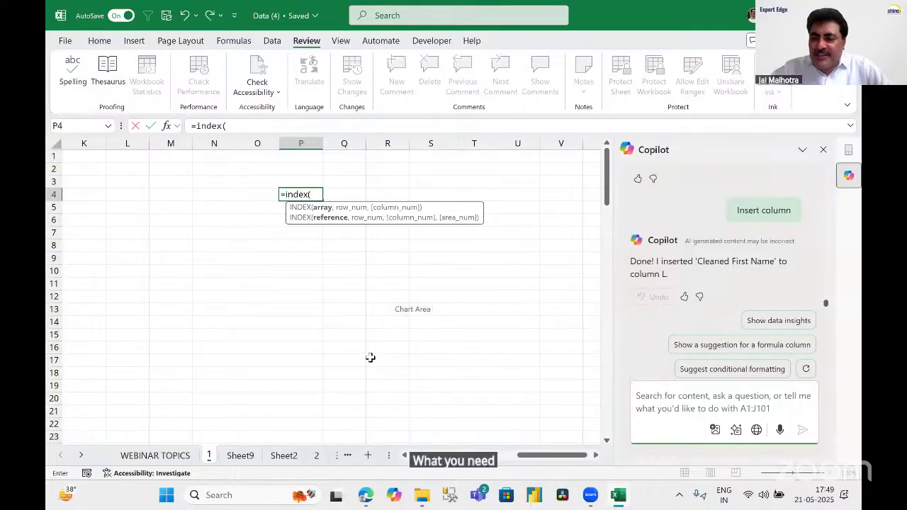
{"action": "key", "text": "Escape"}
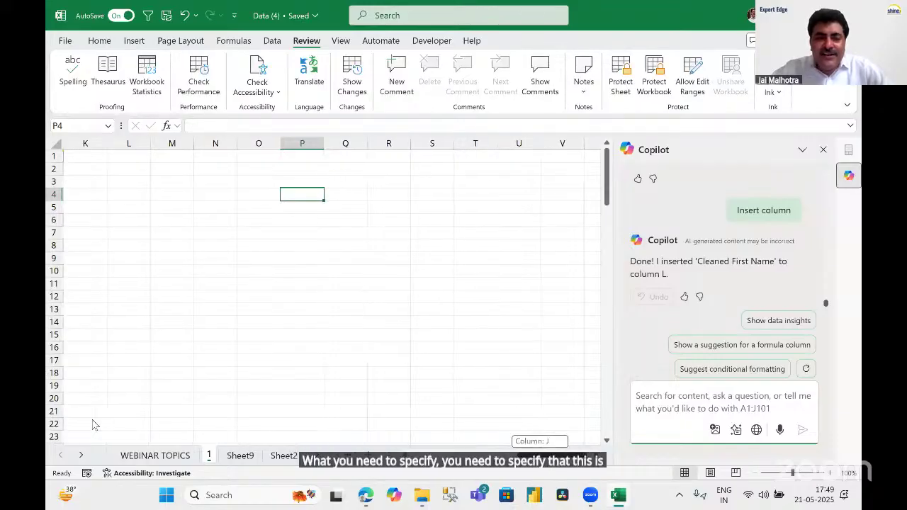
Highlight column C and row 7, then their intersecting cell C7.
{"action": "scroll", "coordinate": [49, 143], "scroll_direction": "left", "scroll_amount": 5}
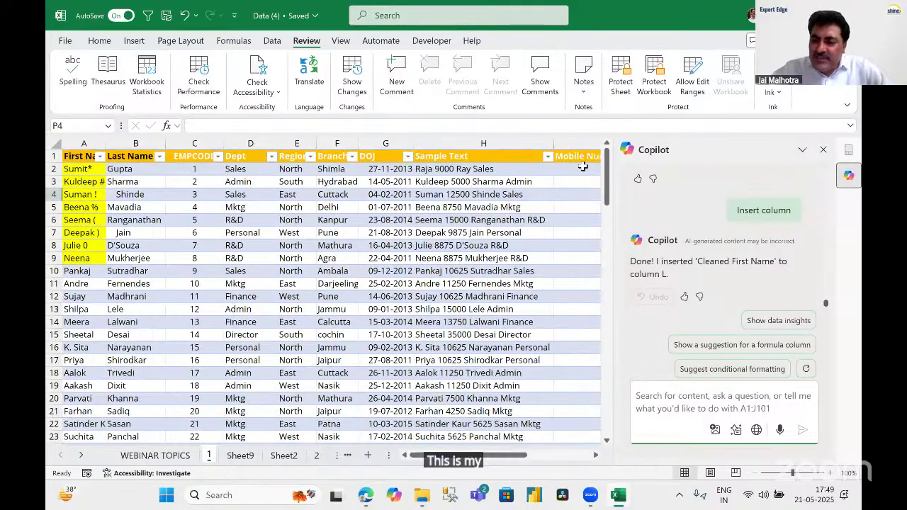
{"action": "scroll", "coordinate": [496, 436], "scroll_direction": "right", "scroll_amount": 1}
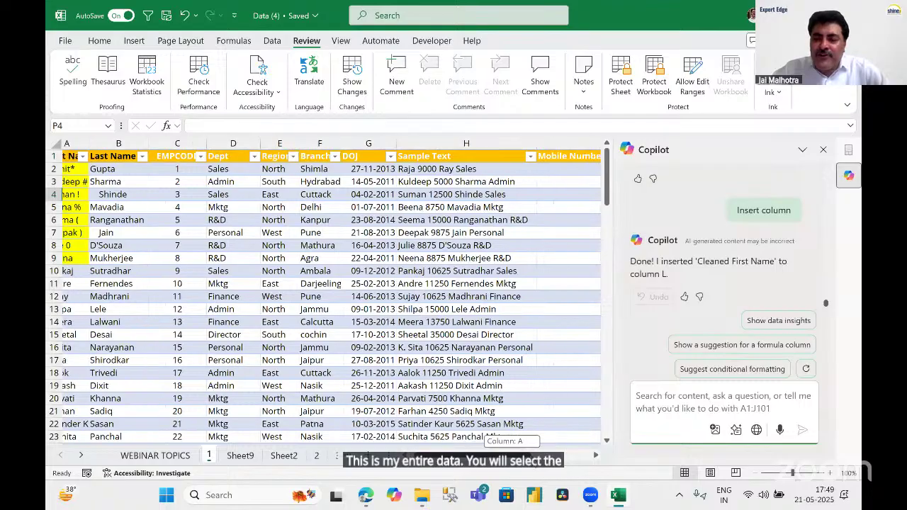
{"action": "scroll", "coordinate": [535, 462], "scroll_direction": "right", "scroll_amount": 2}
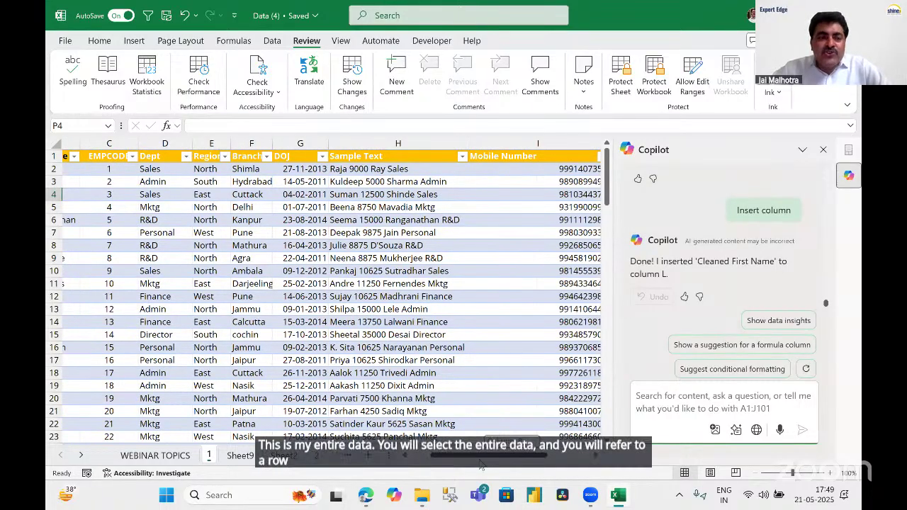
{"action": "scroll", "coordinate": [76, 191], "scroll_direction": "left", "scroll_amount": 2}
{"action": "left_click", "coordinate": [197, 143]}
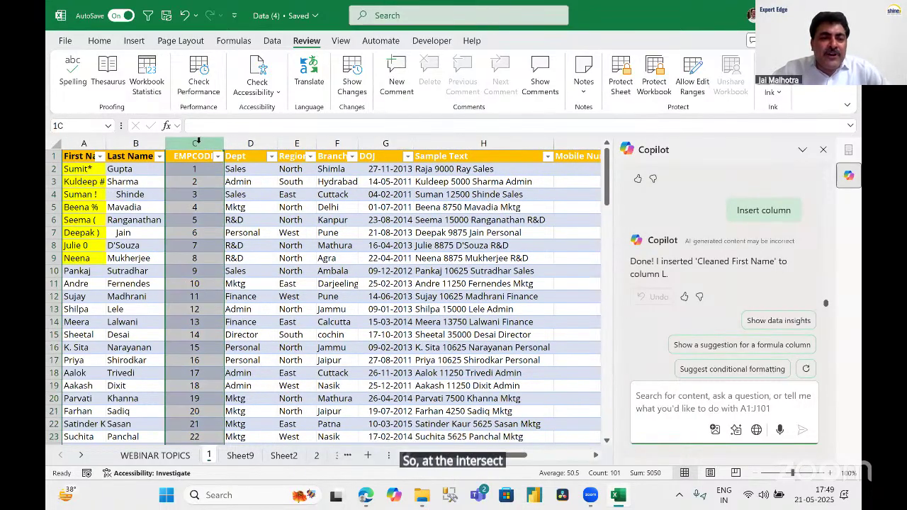
{"action": "left_click", "coordinate": [54, 233]}
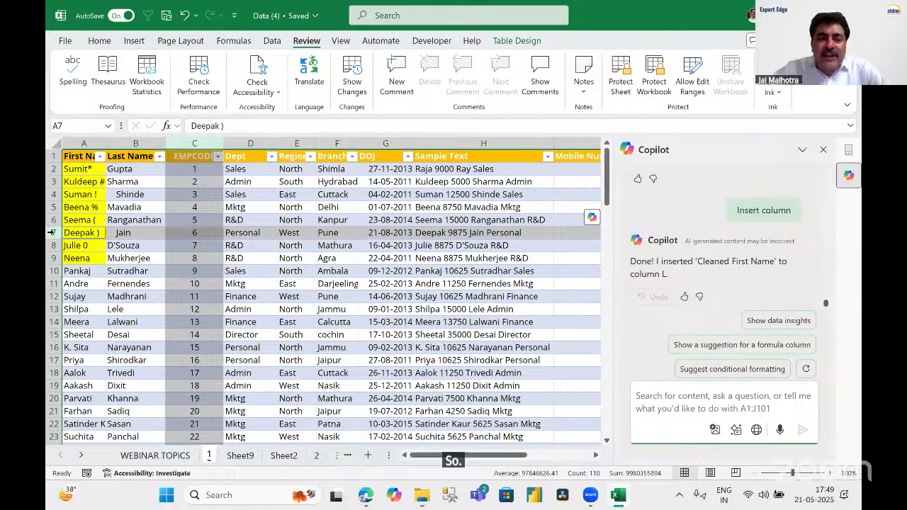
{"action": "left_click", "coordinate": [200, 143], "text": "ctrl"}
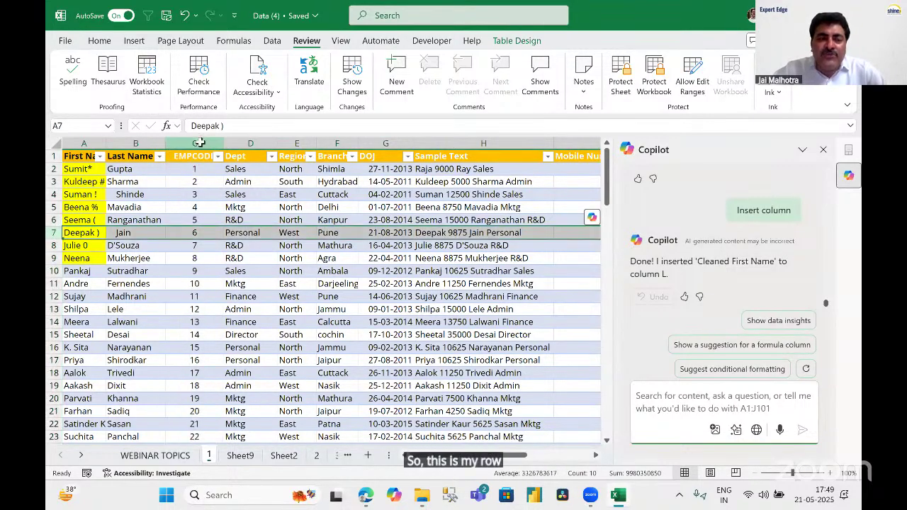
{"action": "left_click", "coordinate": [200, 143], "text": "ctrl"}
{"action": "left_click", "coordinate": [51, 232]}
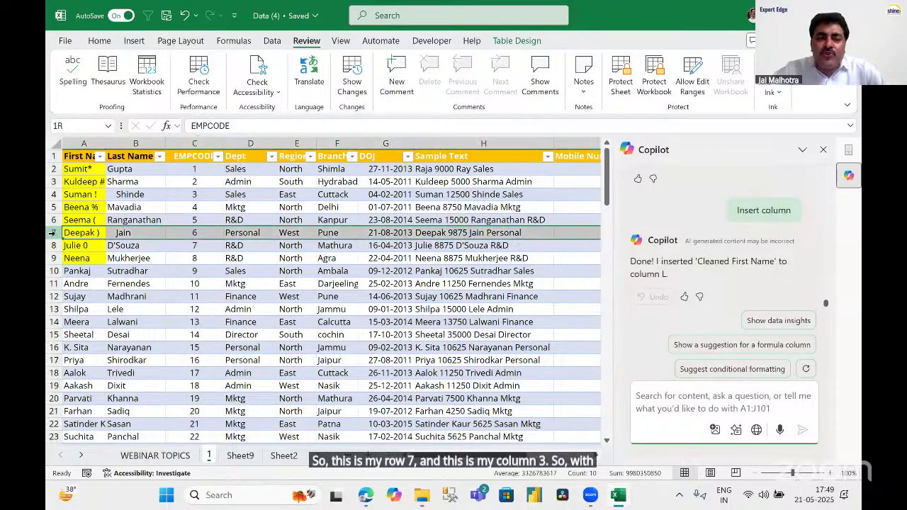
{"action": "left_click", "coordinate": [197, 234]}
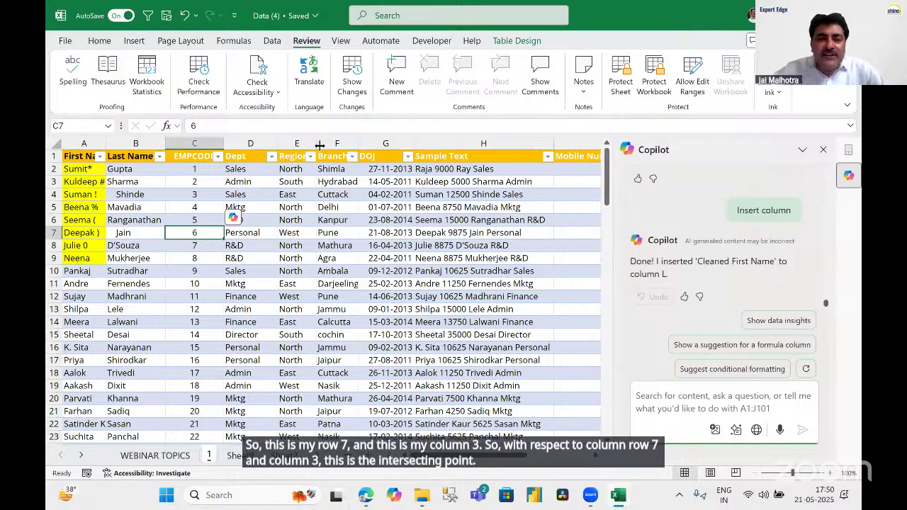
Select row 7 and the Region column E, then their intersecting cell E7.
{"action": "left_click", "coordinate": [53, 233]}
{"action": "left_click", "coordinate": [297, 142]}
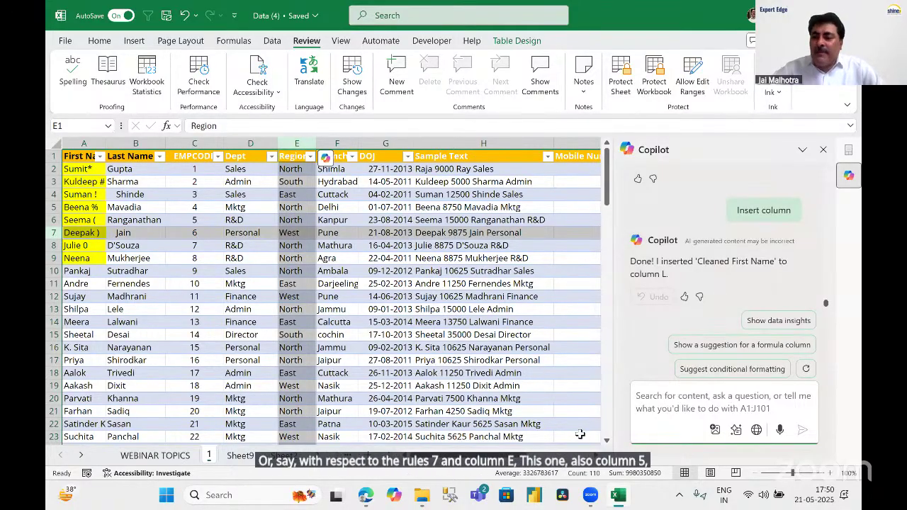
{"action": "left_click", "coordinate": [300, 232]}
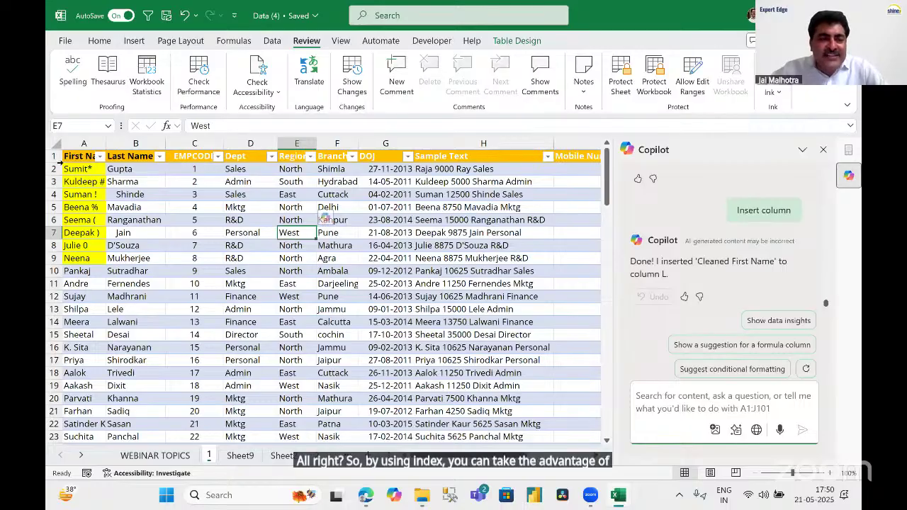
Select the name columns A:B, then the columns from Dept through H.
{"action": "left_click_drag", "start_coordinate": [85, 143], "coordinate": [136, 143]}
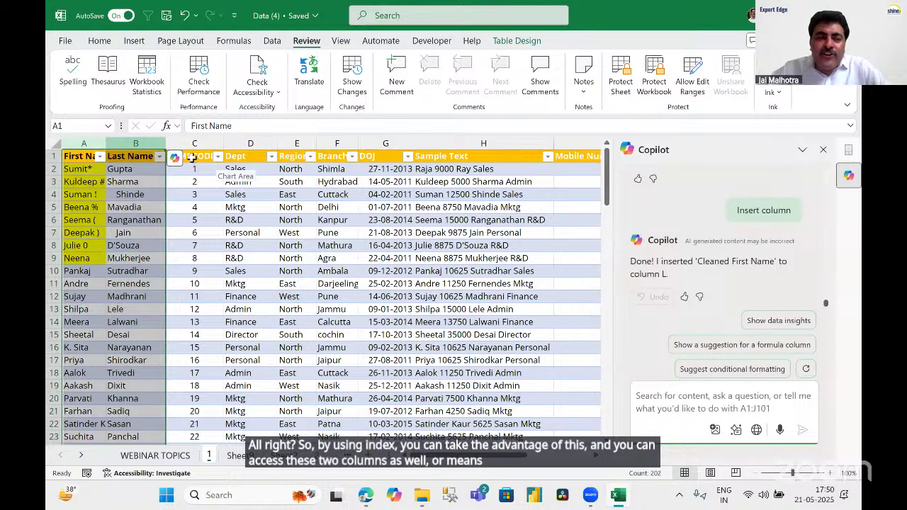
{"action": "left_click_drag", "start_coordinate": [84, 143], "coordinate": [153, 144]}
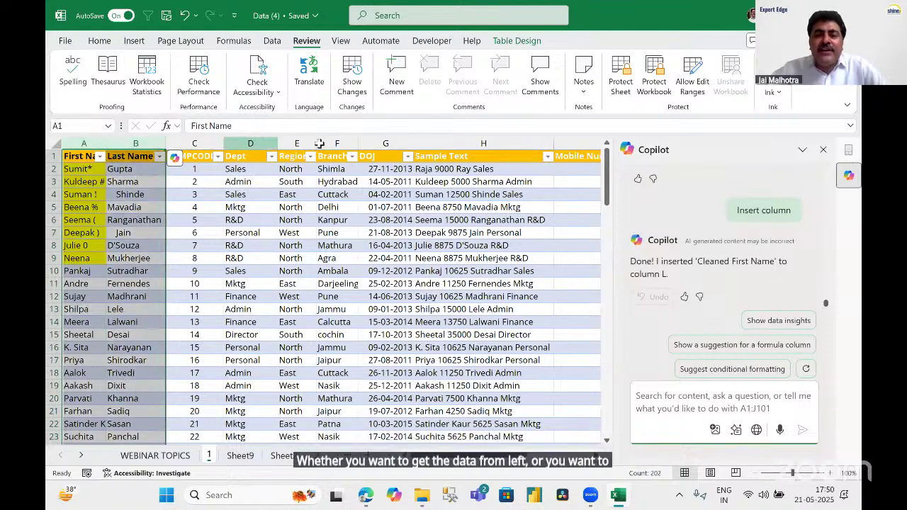
{"action": "left_click_drag", "start_coordinate": [251, 143], "coordinate": [578, 143]}
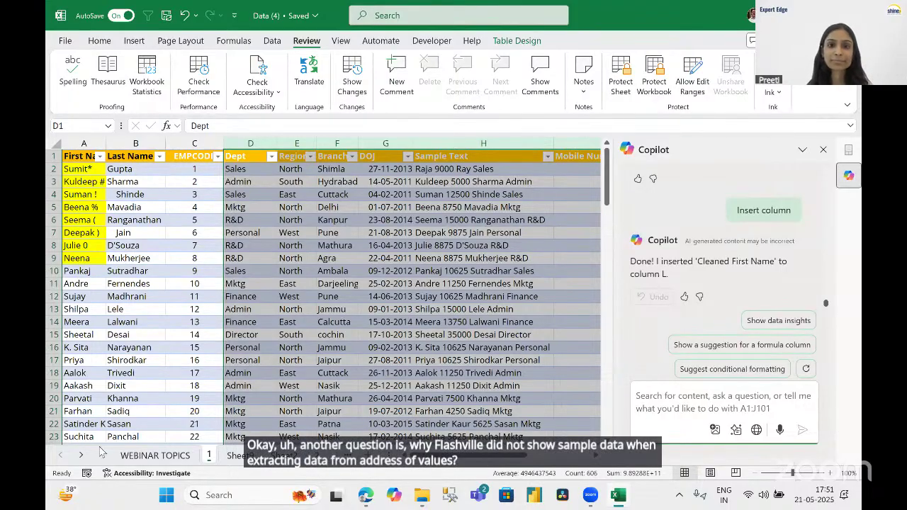
Check that J2 holds a plain value, not a formula, then select the Column1 names J2:J12.
{"action": "left_click", "coordinate": [481, 196]}
{"action": "scroll", "coordinate": [596, 459], "scroll_direction": "right", "scroll_amount": 4}
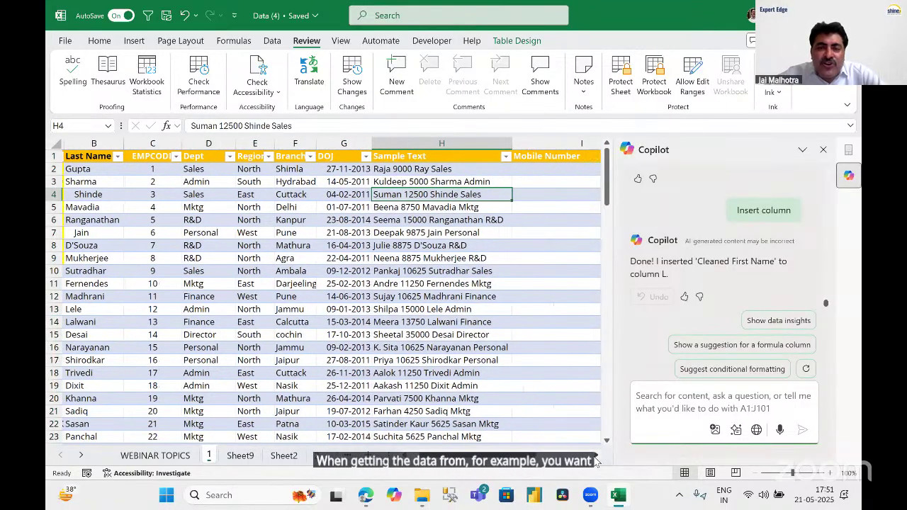
{"action": "scroll", "coordinate": [472, 158], "scroll_direction": "right", "scroll_amount": 1}
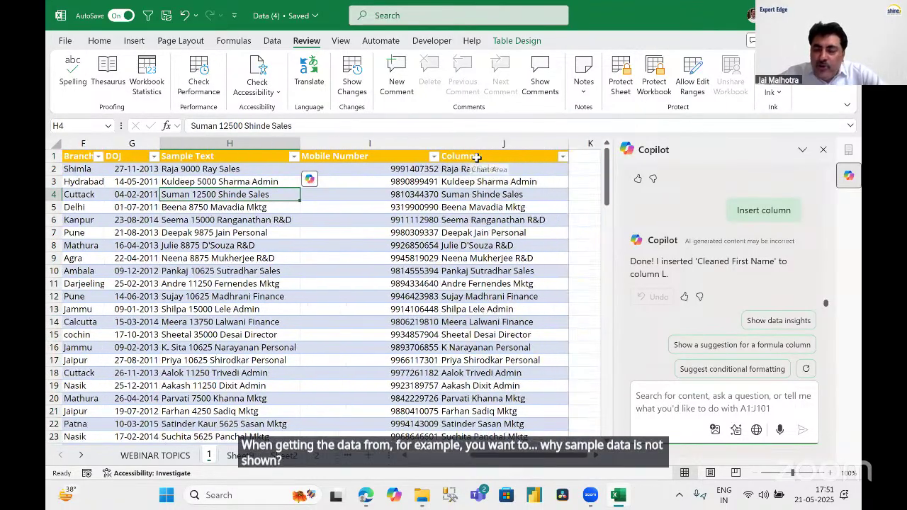
{"action": "left_click", "coordinate": [479, 156]}
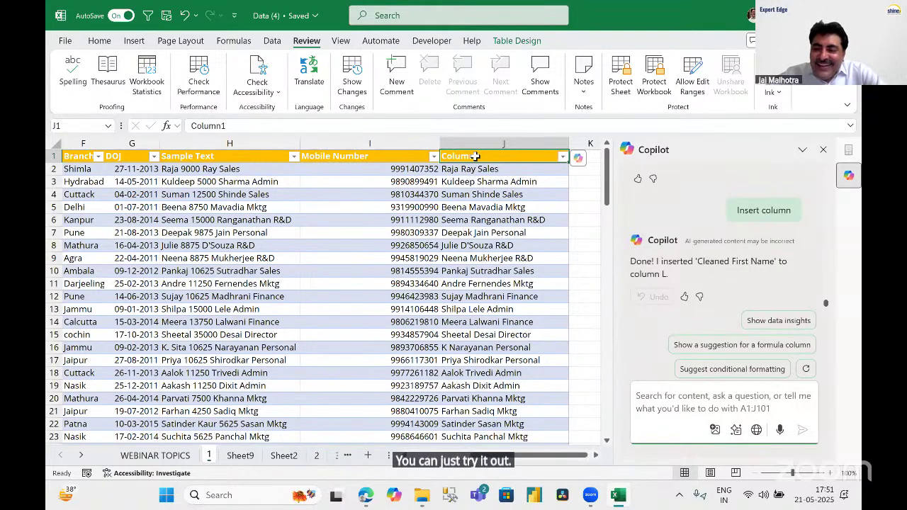
{"action": "double_click", "coordinate": [500, 170]}
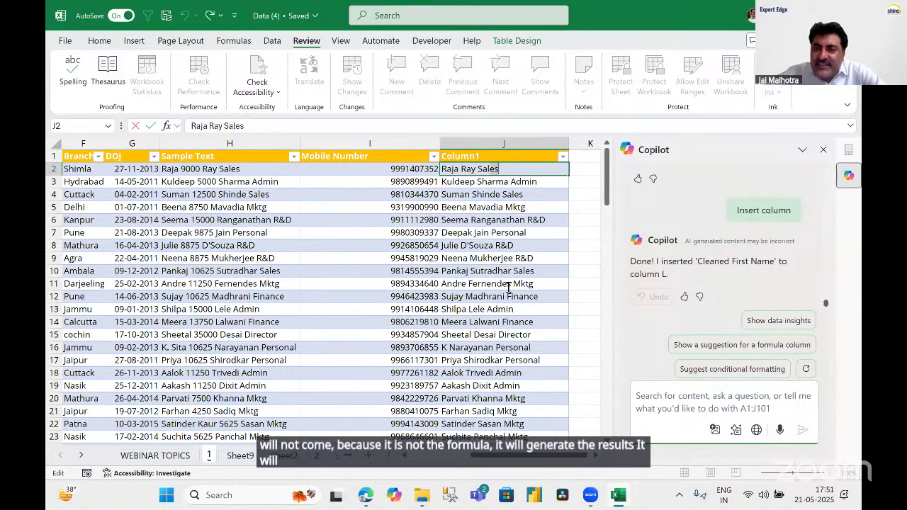
{"action": "key", "text": "Escape"}
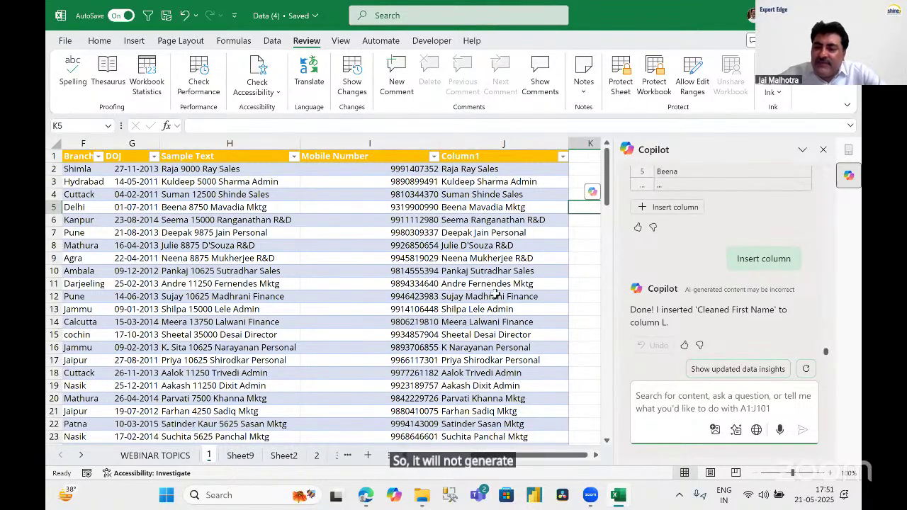
{"action": "left_click_drag", "start_coordinate": [496, 169], "coordinate": [494, 297]}
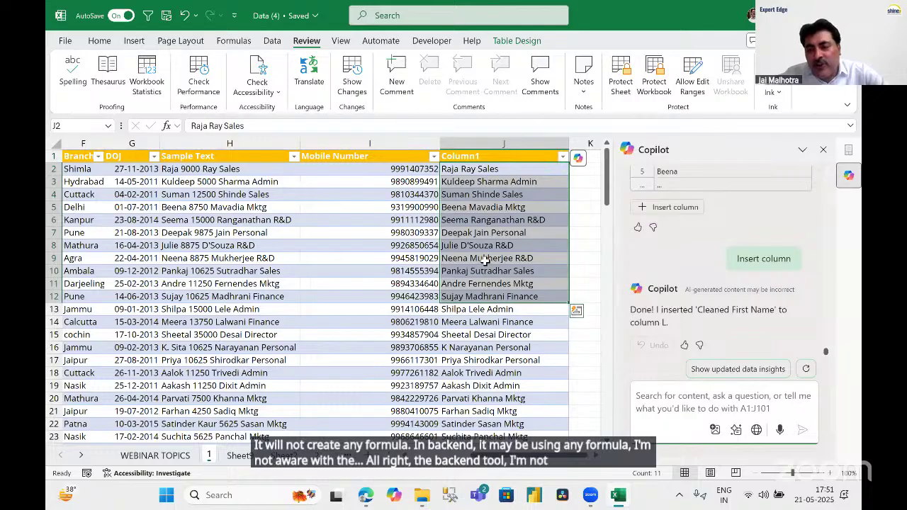
{"action": "left_click", "coordinate": [482, 169]}
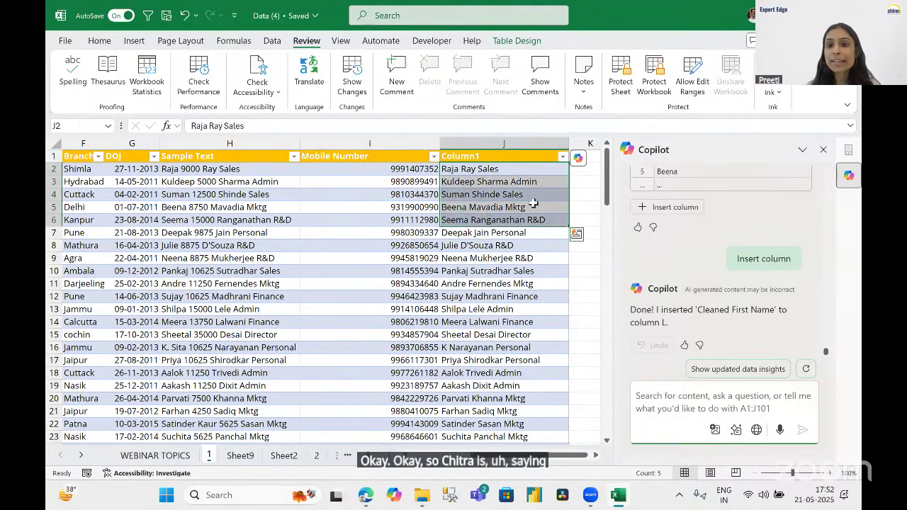
{"action": "left_click", "coordinate": [584, 207]}
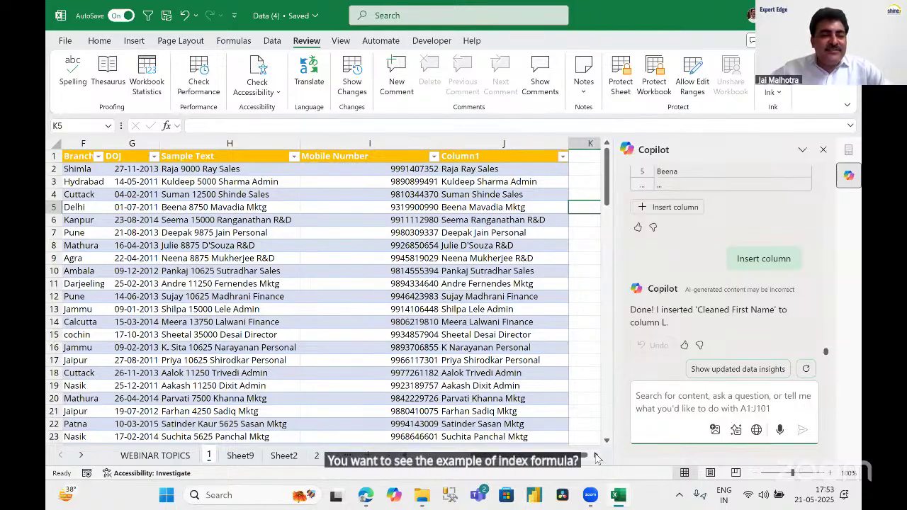
Start an =index( formula in empty cell O4, then cancel it.
{"action": "scroll", "coordinate": [314, 272], "scroll_direction": "right", "scroll_amount": 5}
{"action": "scroll", "coordinate": [260, 201], "scroll_direction": "right", "scroll_amount": 2}
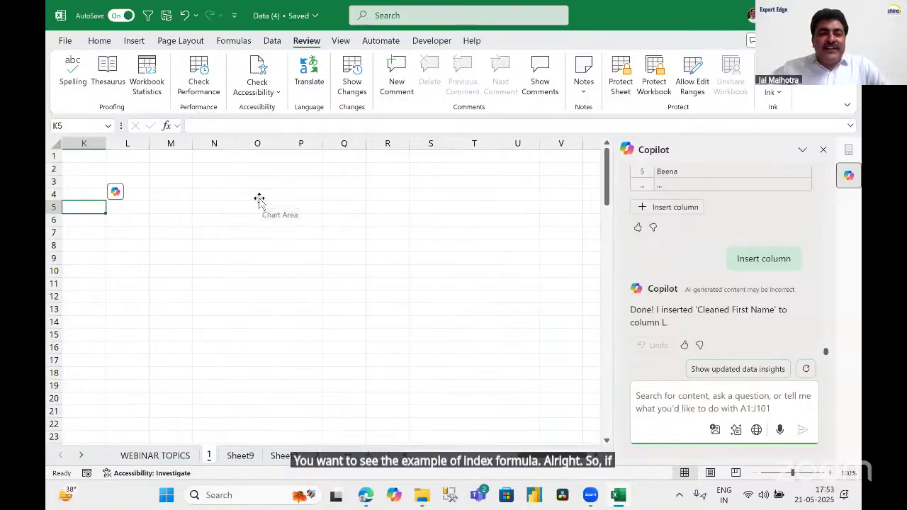
{"action": "left_click", "coordinate": [258, 196]}
{"action": "type", "text": "="}
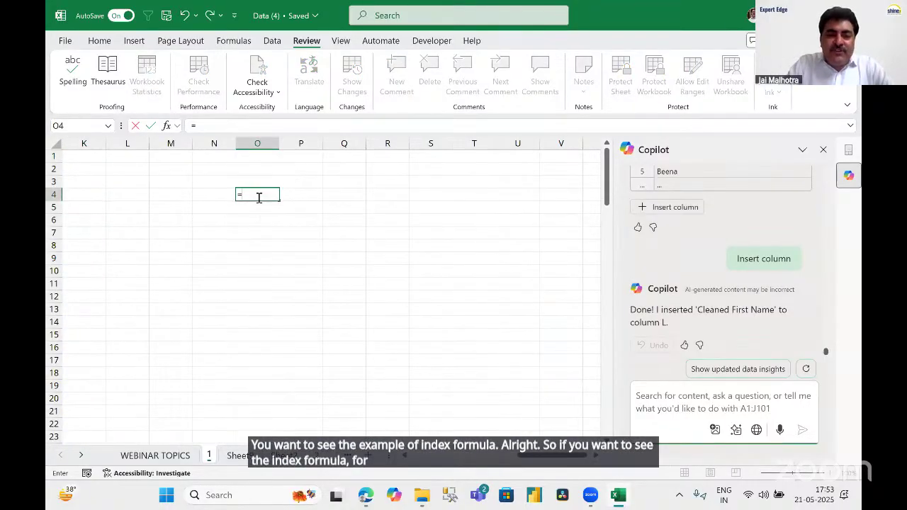
{"action": "type", "text": "index("}
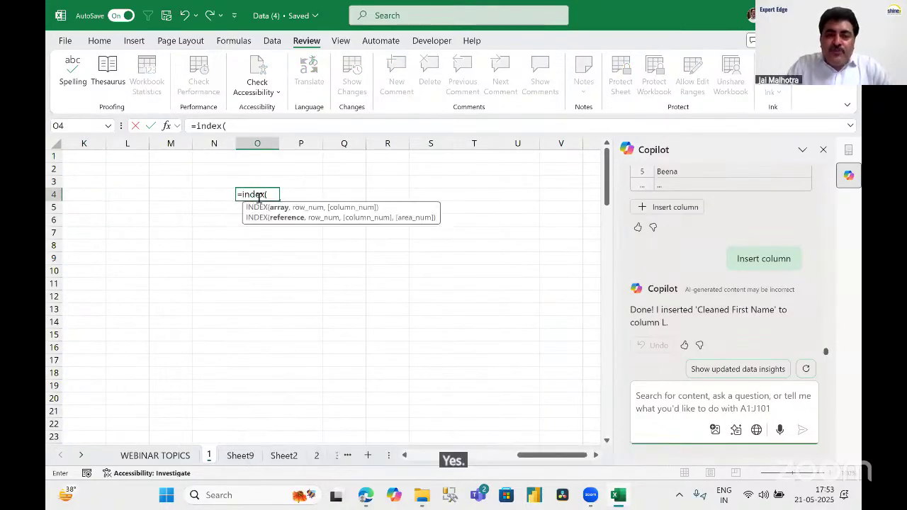
{"action": "key", "text": "Escape"}
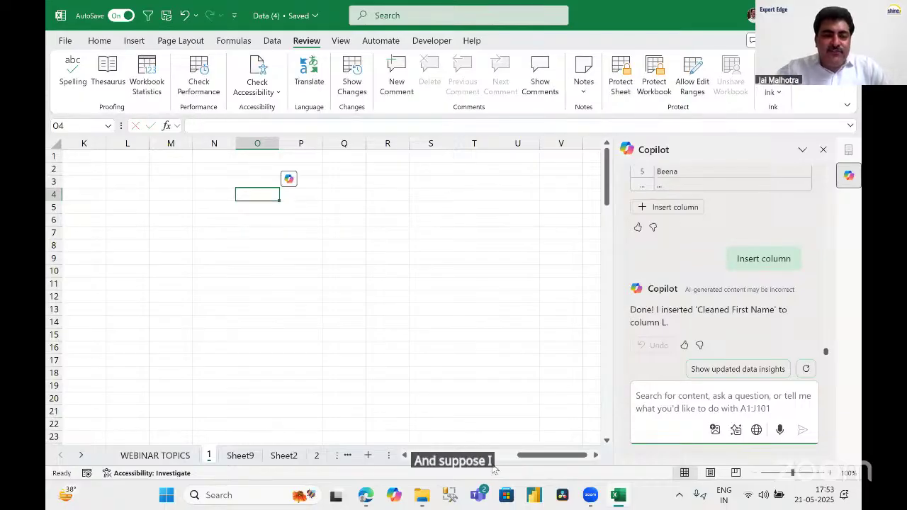
Close the Copilot pane and delete the Mobile Number and Column1 columns with Ctrl+Minus.
{"action": "left_click_drag", "start_coordinate": [538, 462], "coordinate": [227, 457]}
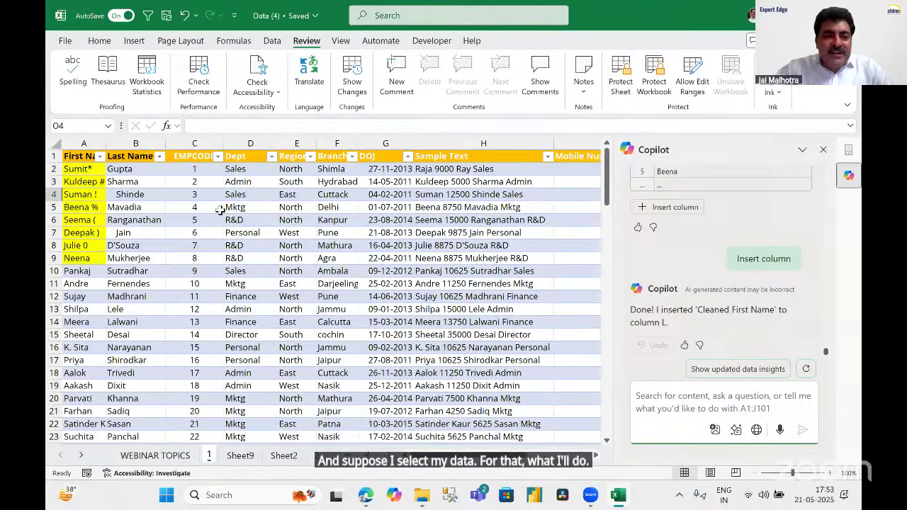
{"action": "left_click", "coordinate": [824, 150]}
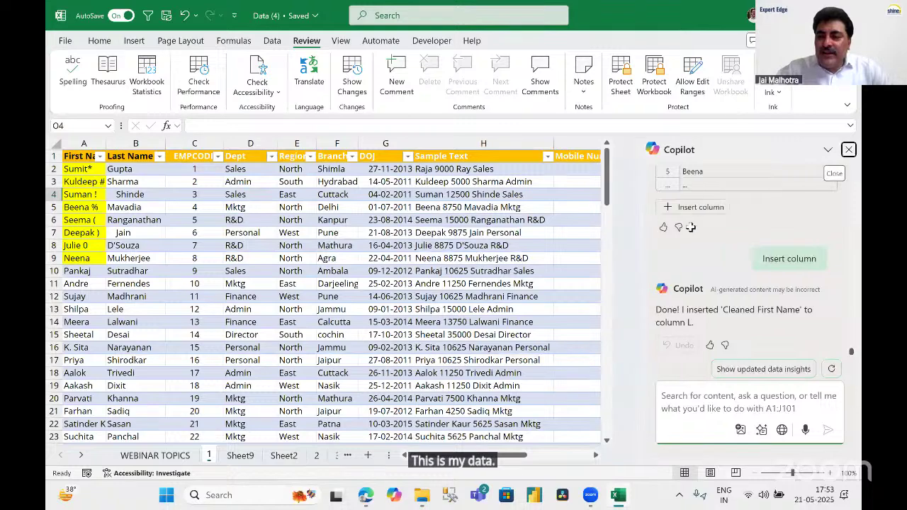
{"action": "left_click", "coordinate": [429, 277]}
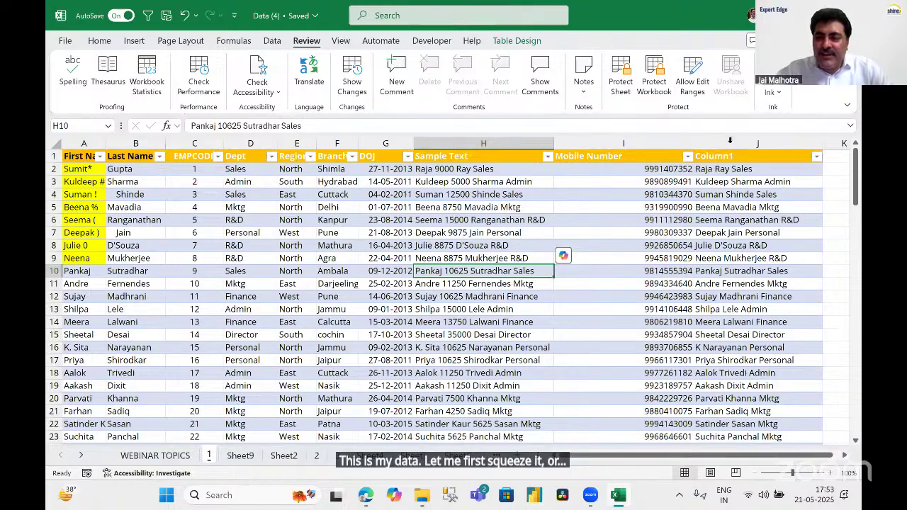
{"action": "left_click_drag", "start_coordinate": [624, 142], "coordinate": [726, 147]}
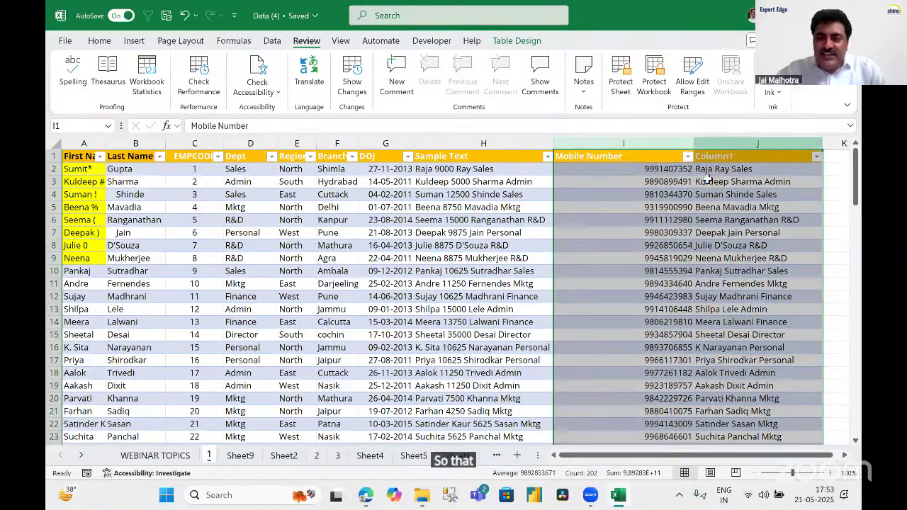
{"action": "key", "text": "ctrl+minus"}
{"action": "left_click", "coordinate": [635, 183]}
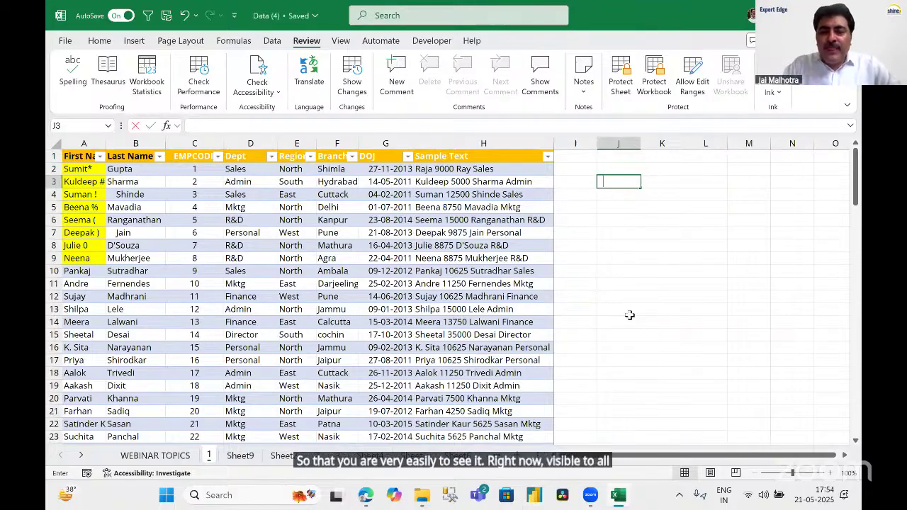
Enter =INDEX(Table4[#All],7,6) in J3, returning Pune.
{"action": "type", "text": "=index"}
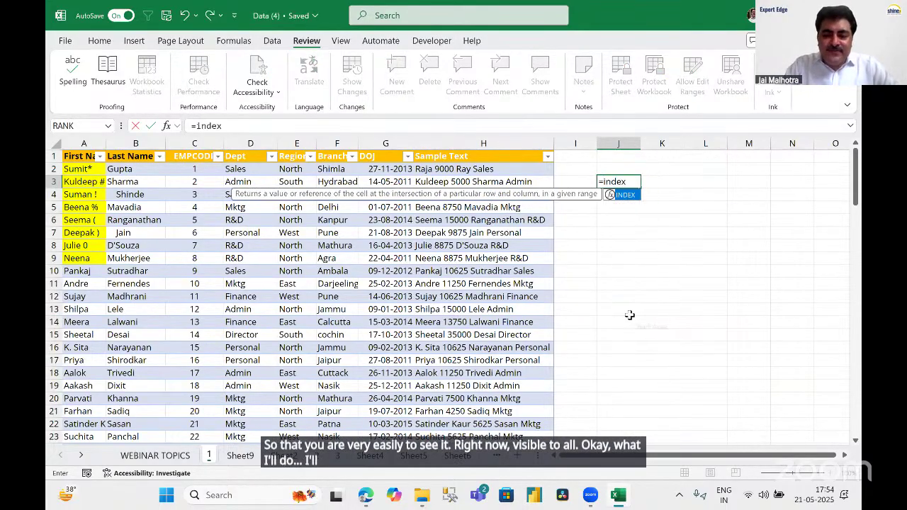
{"action": "type", "text": "("}
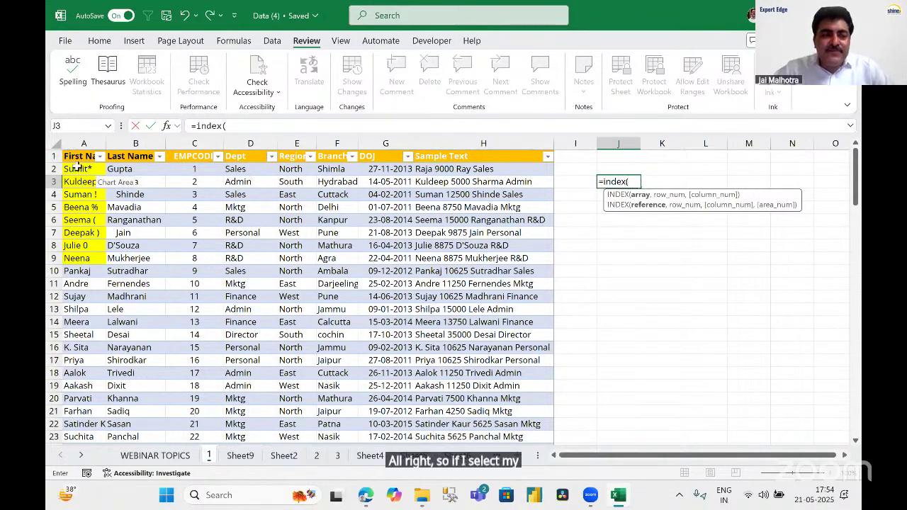
{"action": "left_click", "coordinate": [76, 153]}
{"action": "left_click", "coordinate": [76, 157]}
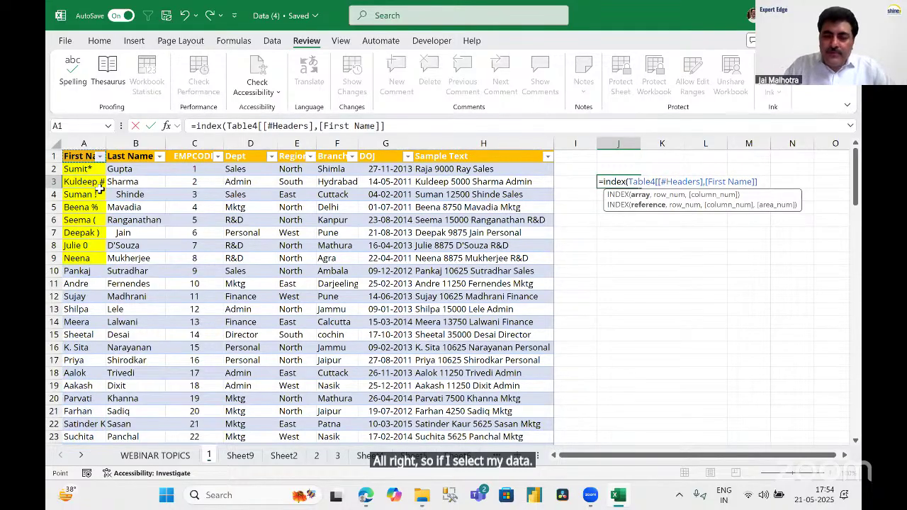
{"action": "key", "text": "ctrl+shift+Right"}
{"action": "key", "text": "ctrl+shift+Down"}
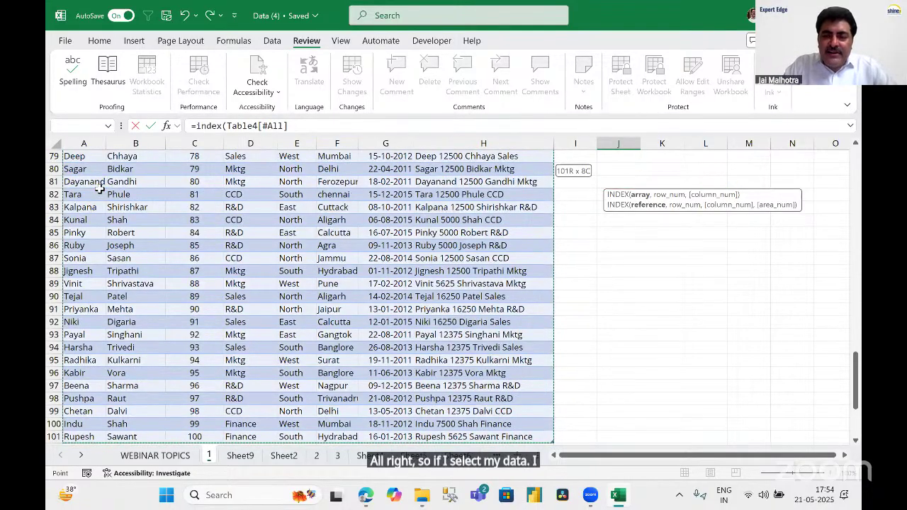
{"action": "type", "text": ","}
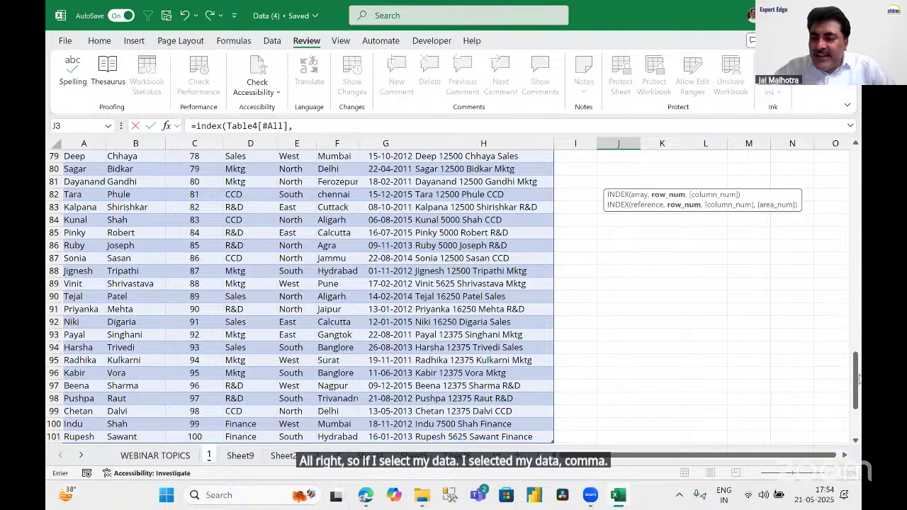
{"action": "scroll", "coordinate": [860, 381], "scroll_direction": "up", "scroll_amount": 20}
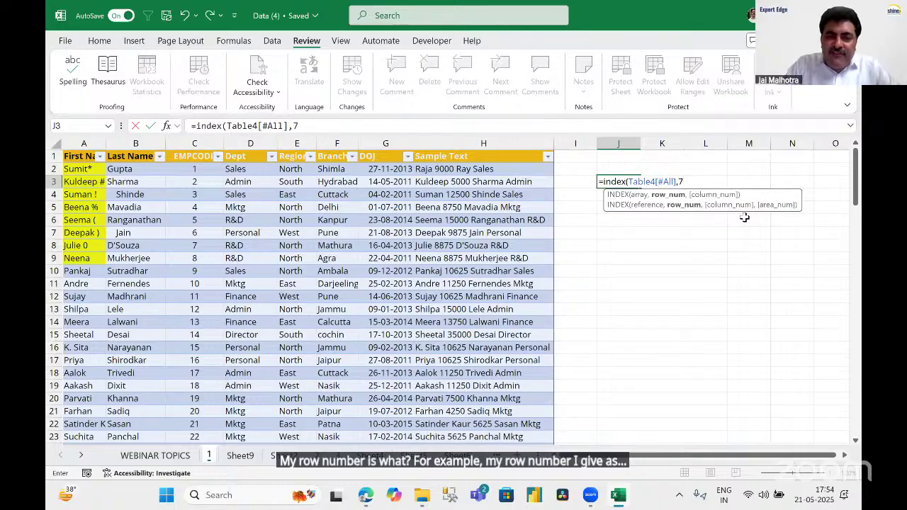
{"action": "type", "text": ","}
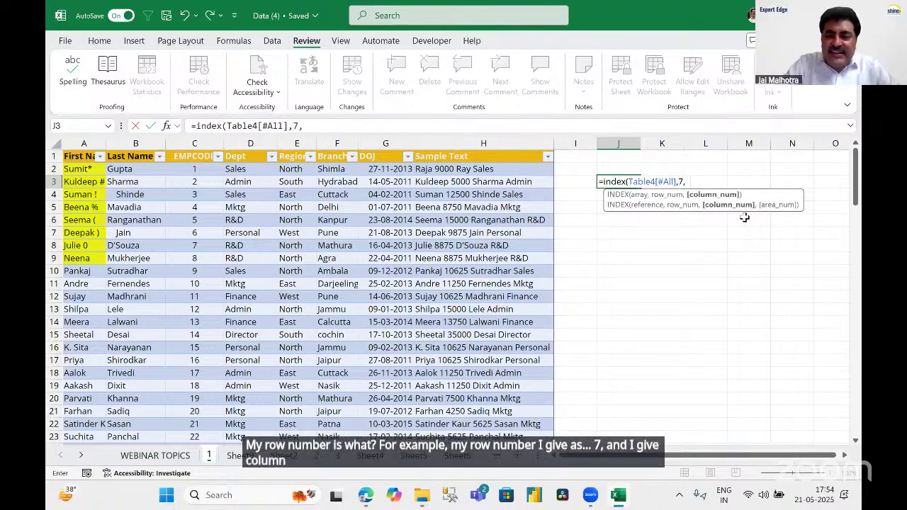
{"action": "type", "text": "6)"}
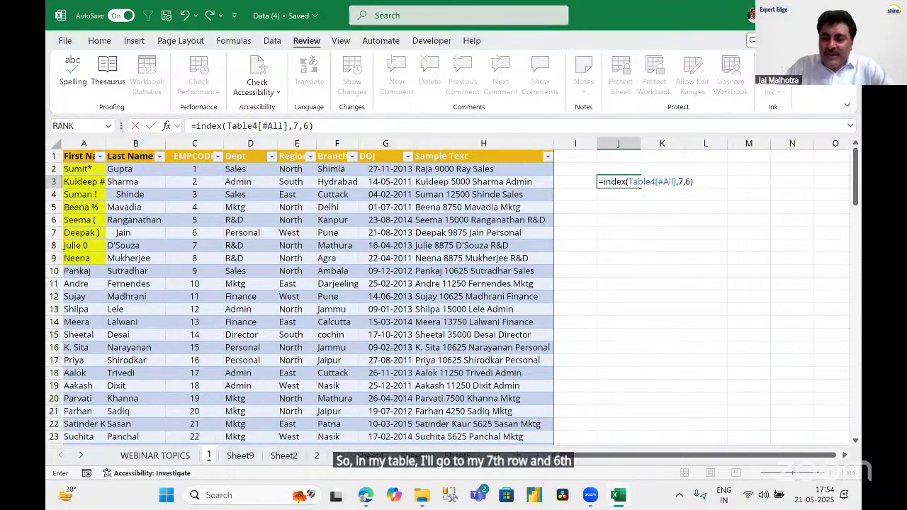
{"action": "key", "text": "Return"}
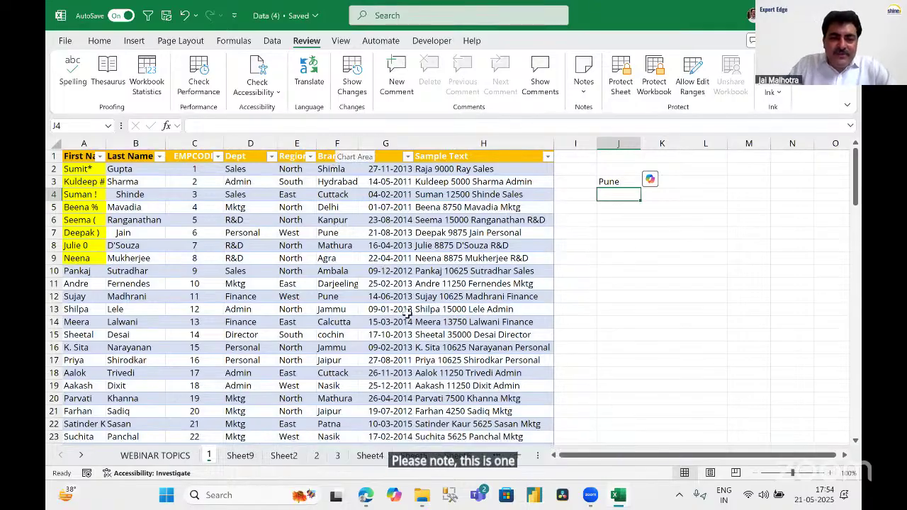
Show J3's formula arguments and count down the Branch column toward Pune in row 7.
{"action": "left_click", "coordinate": [353, 169]}
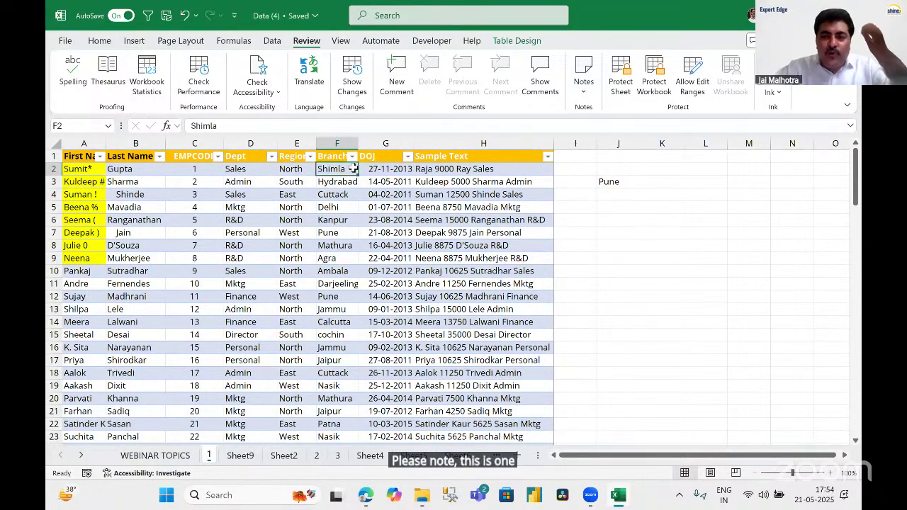
{"action": "left_click", "coordinate": [608, 181]}
{"action": "key", "text": "F2"}
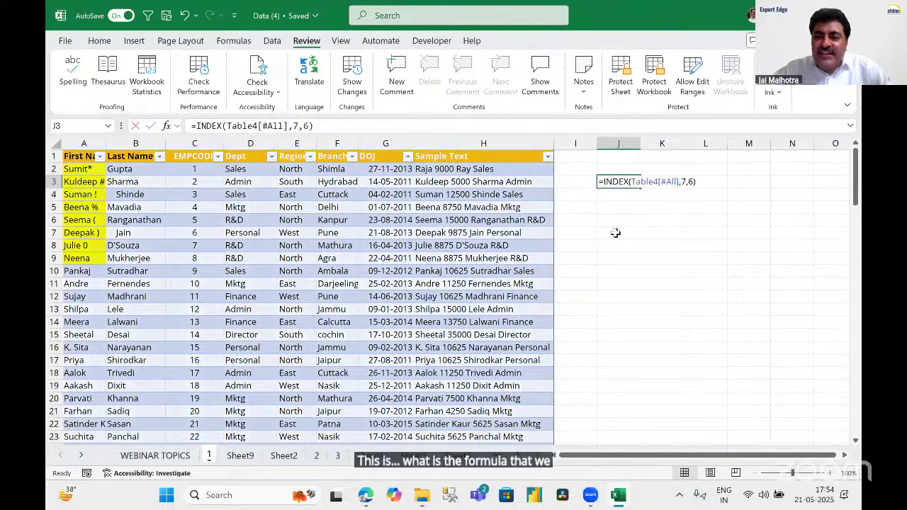
{"action": "left_click", "coordinate": [297, 156]}
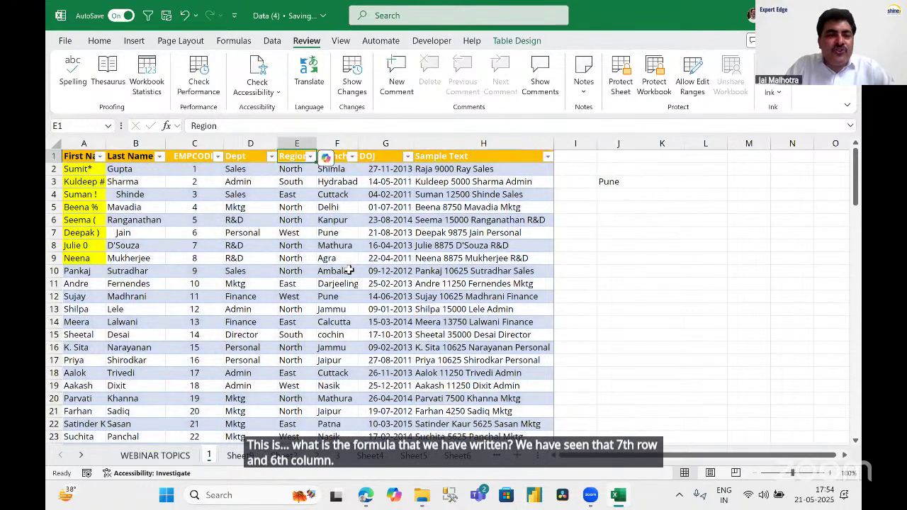
{"action": "key", "text": "Right"}
{"action": "key", "text": "Down"}
{"action": "key", "text": "Down"}
{"action": "key", "text": "Down"}
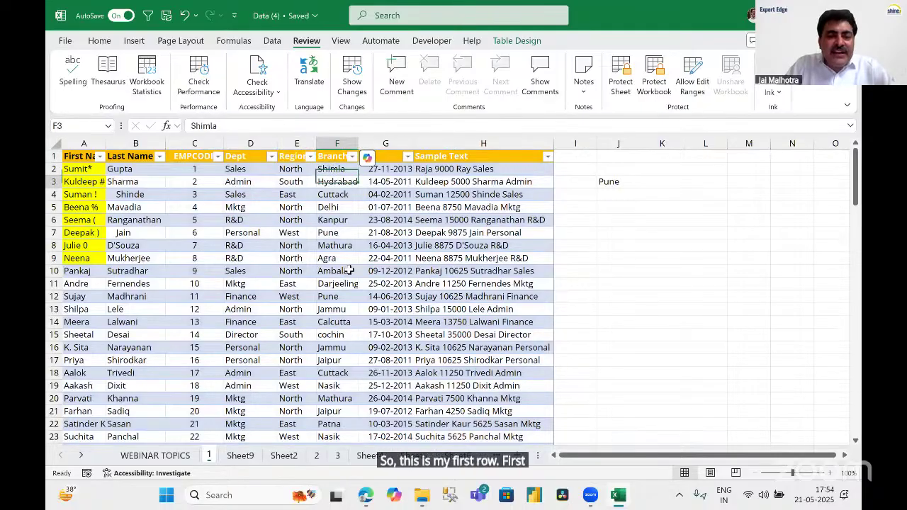
{"action": "key", "text": "Down"}
{"action": "key", "text": "Down"}
{"action": "key", "text": "Down"}
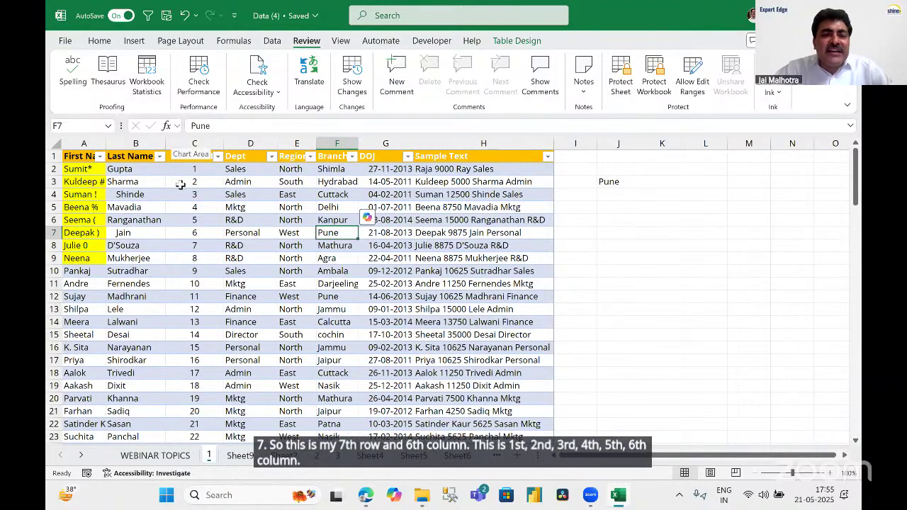
Select row 7 and column F, then fill their intersecting cell F7 orange.
{"action": "left_click", "coordinate": [53, 232]}
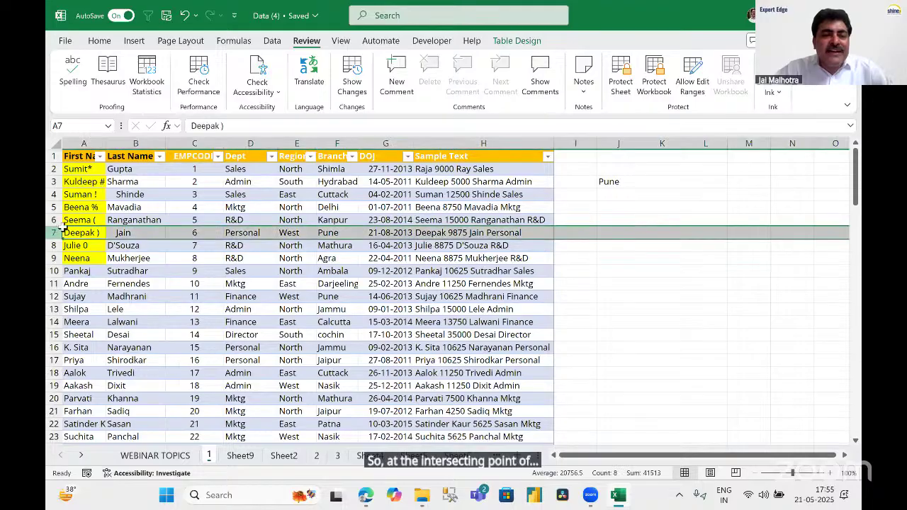
{"action": "left_click", "coordinate": [339, 139], "text": "ctrl"}
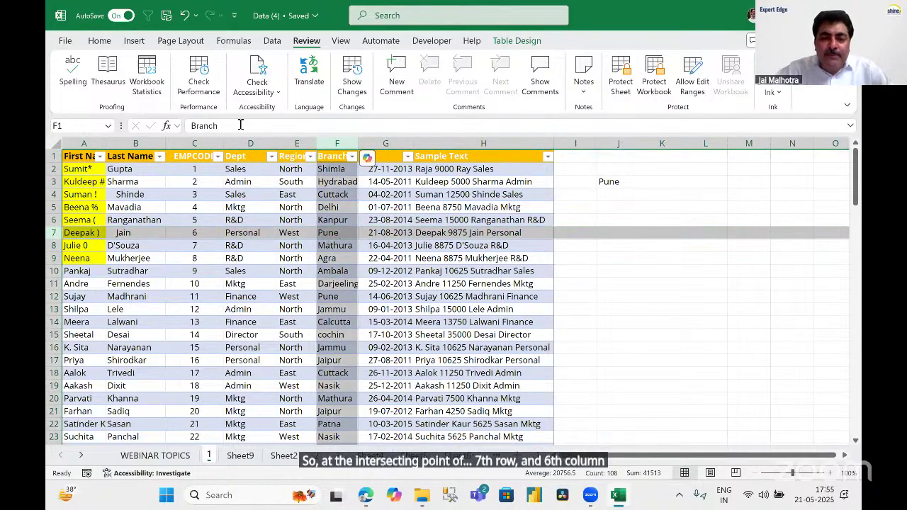
{"action": "left_click", "coordinate": [341, 233]}
{"action": "scroll", "coordinate": [159, 102], "scroll_direction": "up", "scroll_amount": 5}
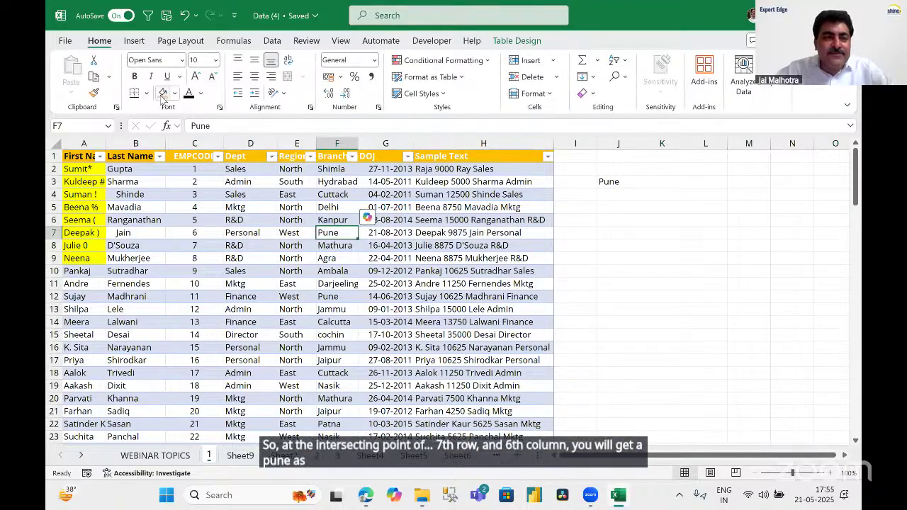
{"action": "left_click", "coordinate": [163, 93]}
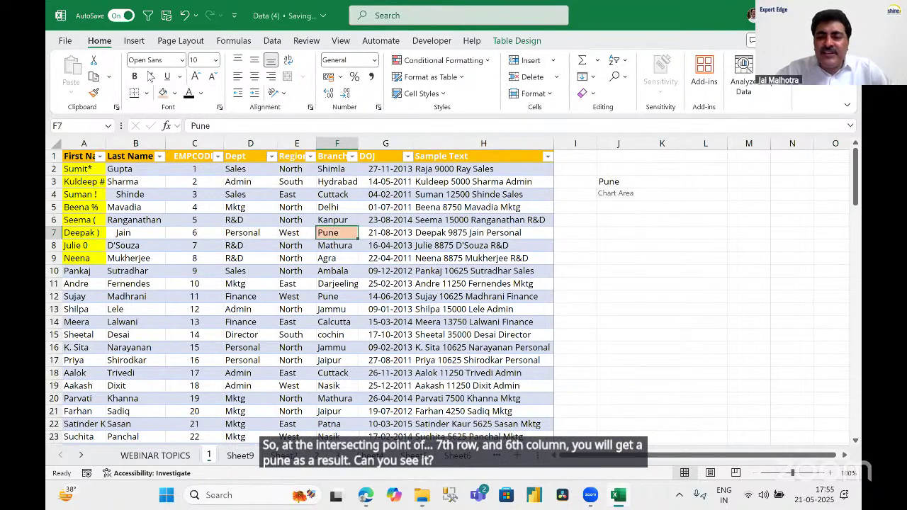
Recheck J3's INDEX formula with F2, confirming it still returns Pune.
{"action": "left_click", "coordinate": [617, 182]}
{"action": "key", "text": "F2"}
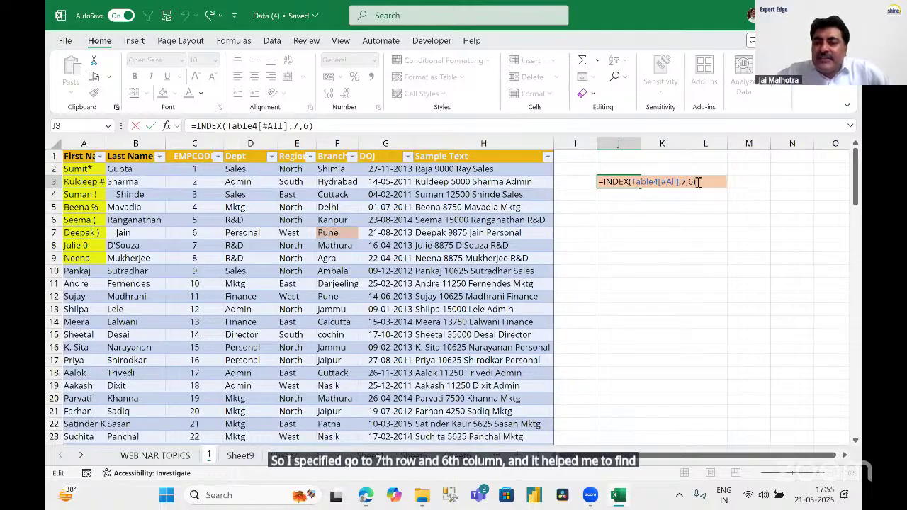
{"action": "key", "text": "Return"}
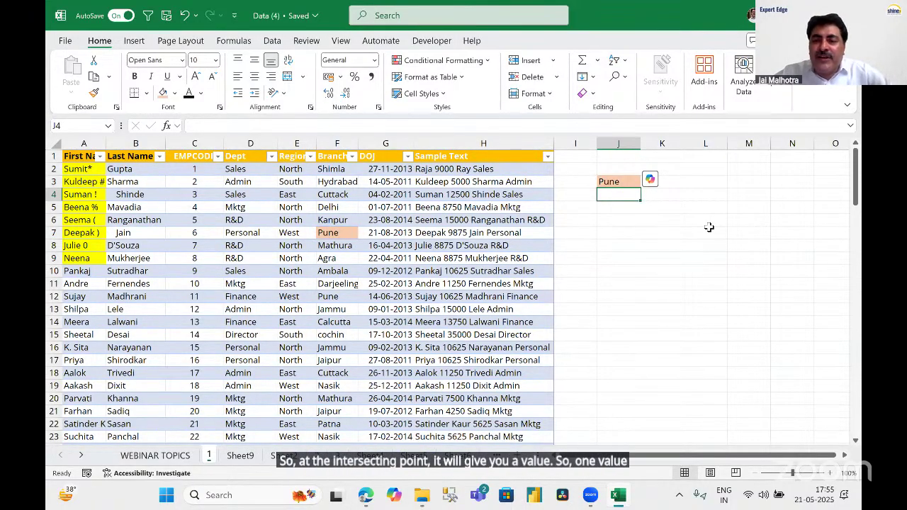
{"action": "key", "text": "Up"}
{"action": "key", "text": "F2"}
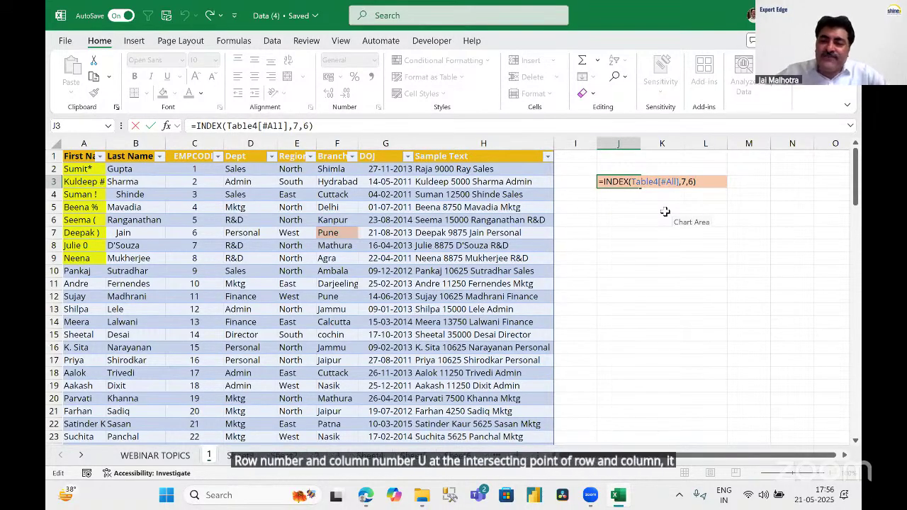
{"action": "key", "text": "Return"}
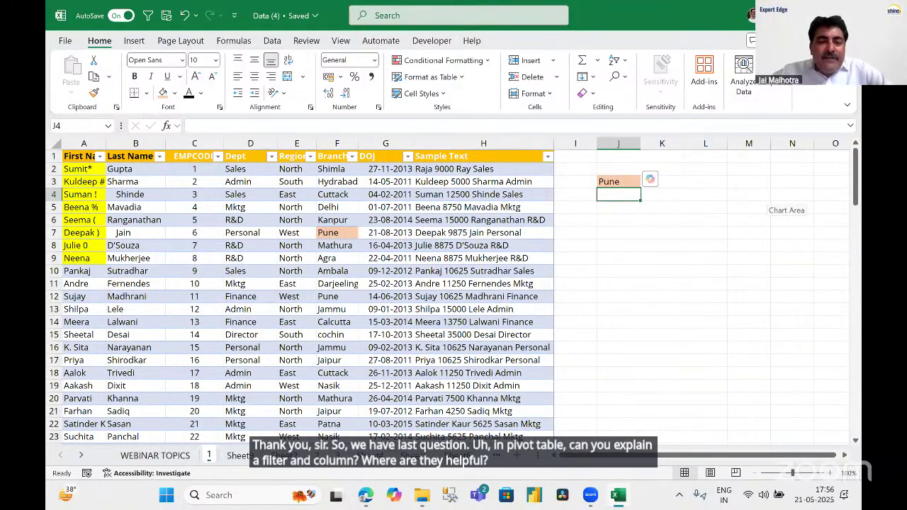
Browse Sheet9 and Sheet1, then return to Sheet2's sales pivot.
{"action": "left_click", "coordinate": [238, 456]}
{"action": "left_click", "coordinate": [243, 456]}
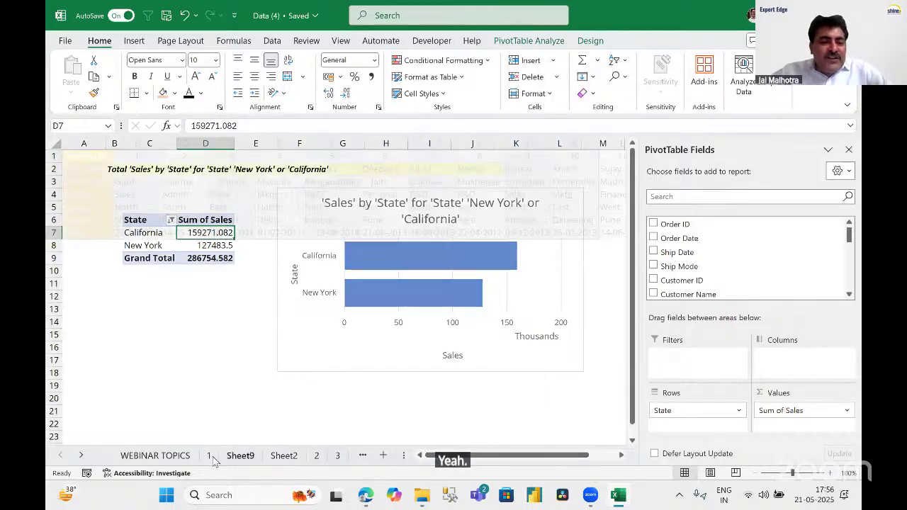
{"action": "left_click", "coordinate": [210, 458]}
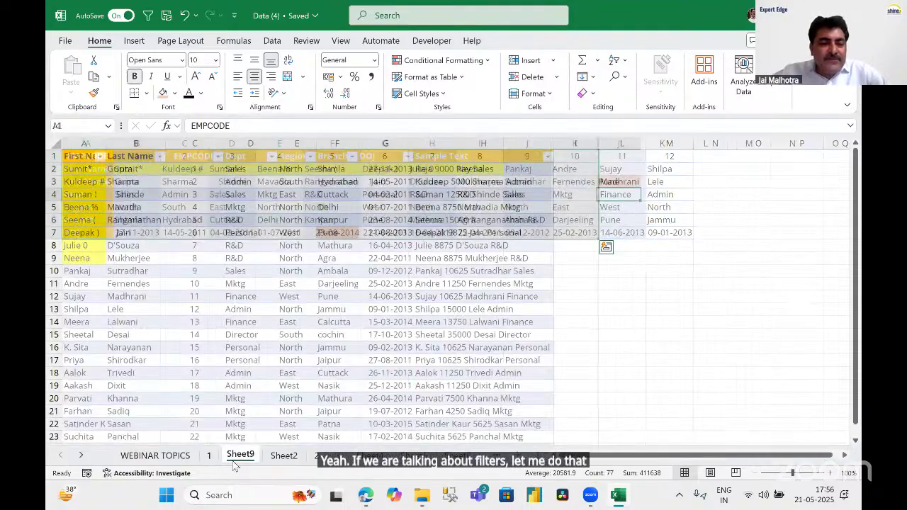
{"action": "left_click", "coordinate": [238, 457]}
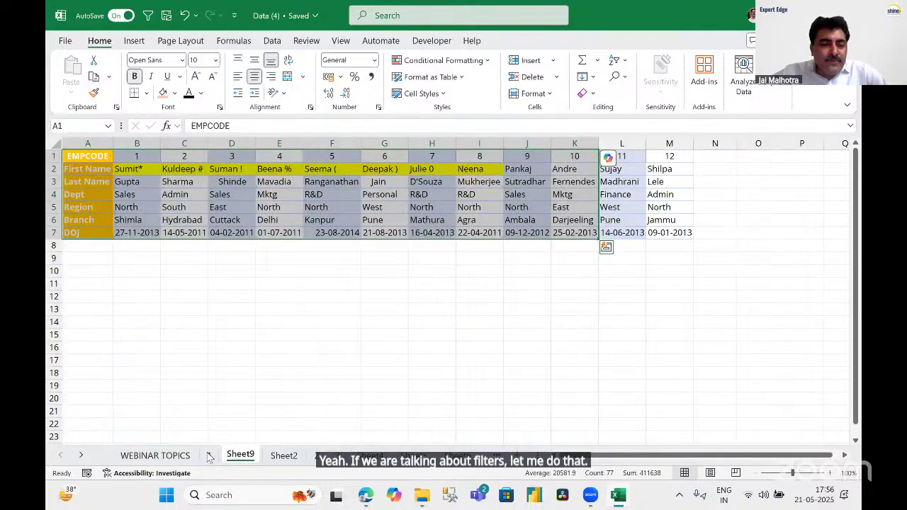
{"action": "left_click", "coordinate": [316, 456]}
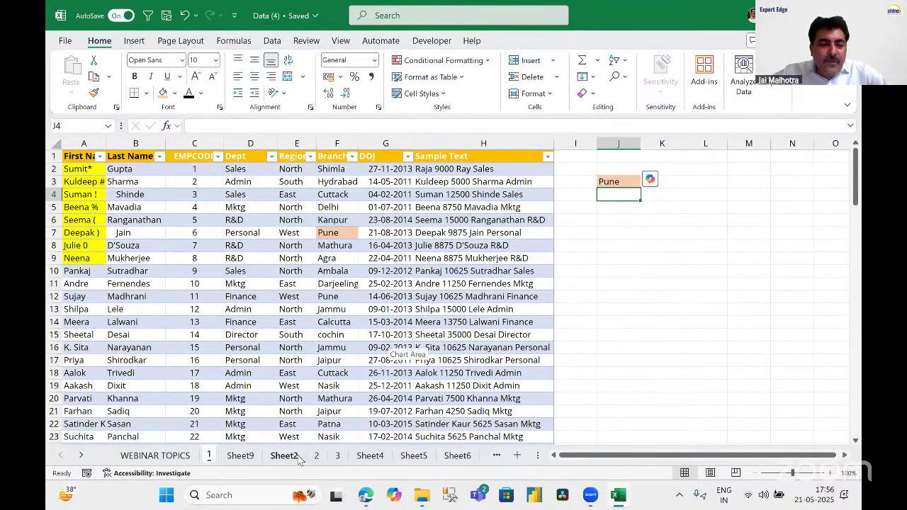
{"action": "left_click", "coordinate": [284, 456]}
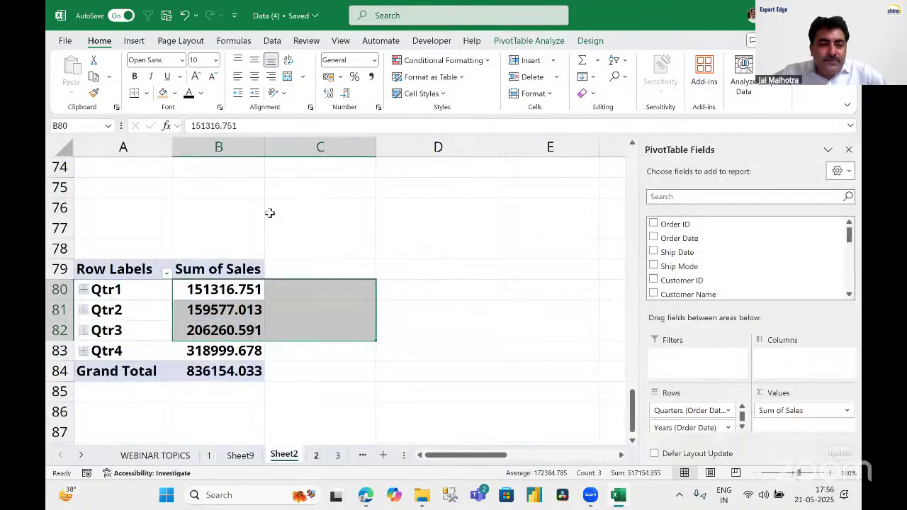
Clear the top pivot's Category filter so all three categories show, totalling 2297200.86.
{"action": "left_click", "coordinate": [272, 203]}
{"action": "scroll", "coordinate": [272, 203], "scroll_direction": "up", "scroll_amount": 20}
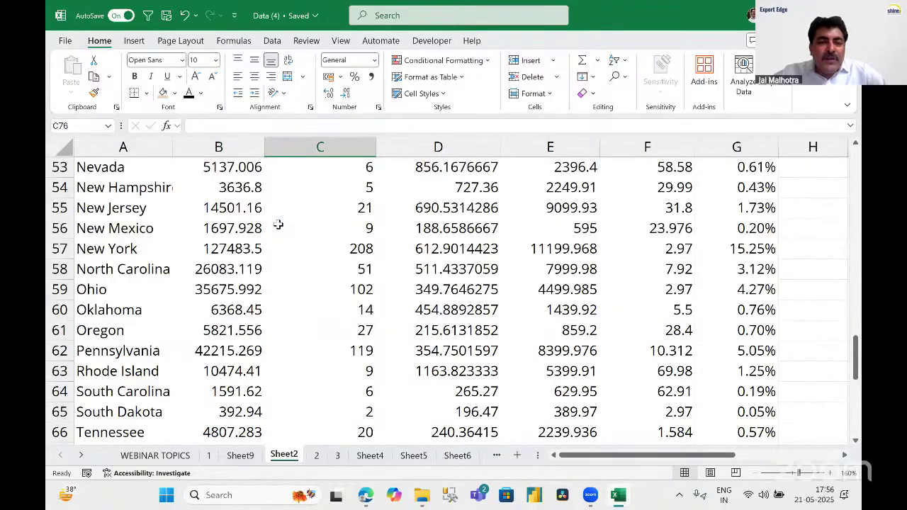
{"action": "scroll", "coordinate": [303, 342], "scroll_direction": "down", "scroll_amount": 3}
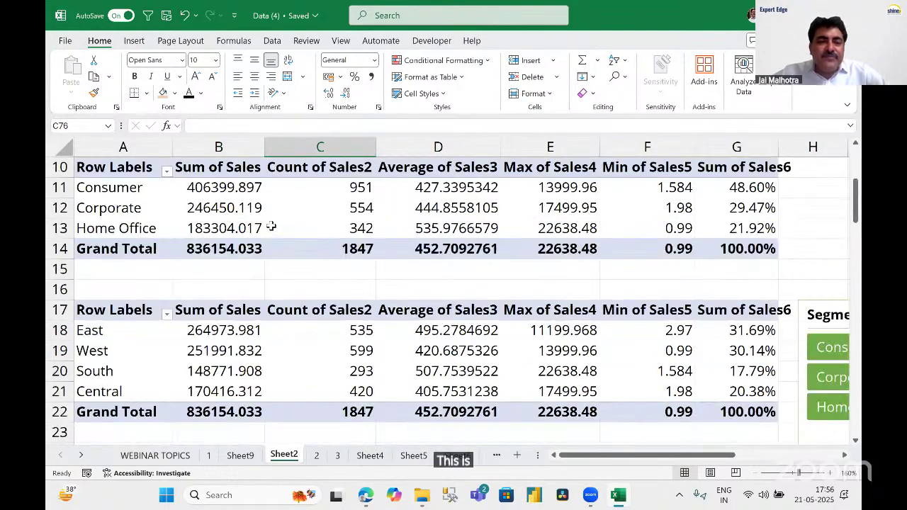
{"action": "scroll", "coordinate": [183, 221], "scroll_direction": "up", "scroll_amount": 3}
{"action": "left_click", "coordinate": [166, 212]}
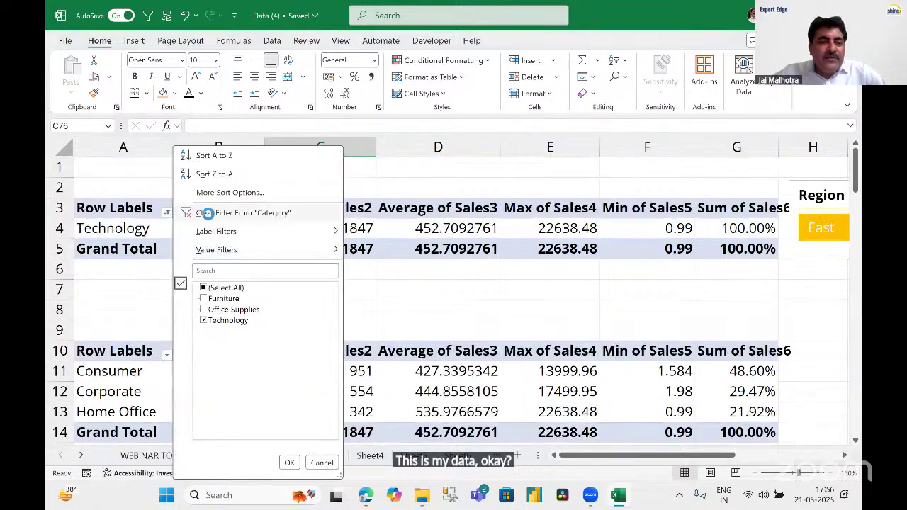
{"action": "left_click", "coordinate": [205, 212]}
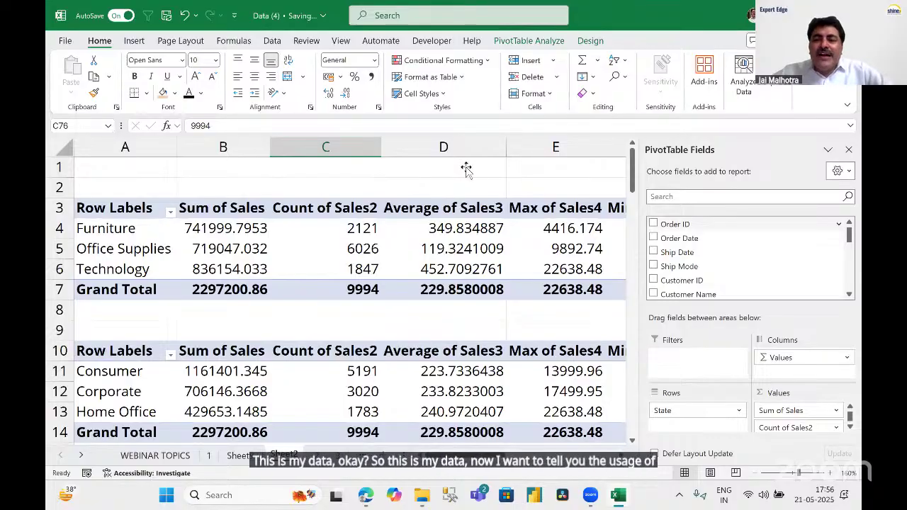
{"action": "scroll", "coordinate": [752, 267], "scroll_direction": "down", "scroll_amount": 3}
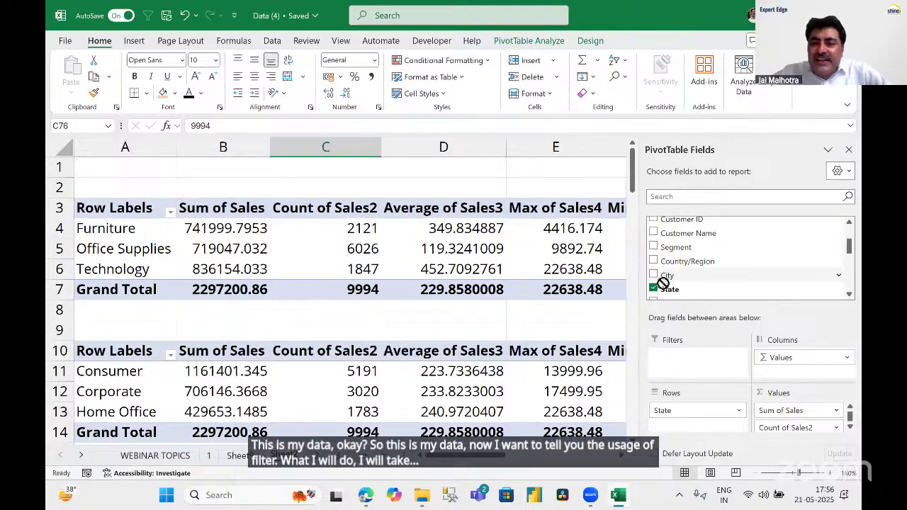
Put City in the category pivot's Filters area so row 1 shows City (All).
{"action": "left_click_drag", "start_coordinate": [658, 278], "coordinate": [674, 363]}
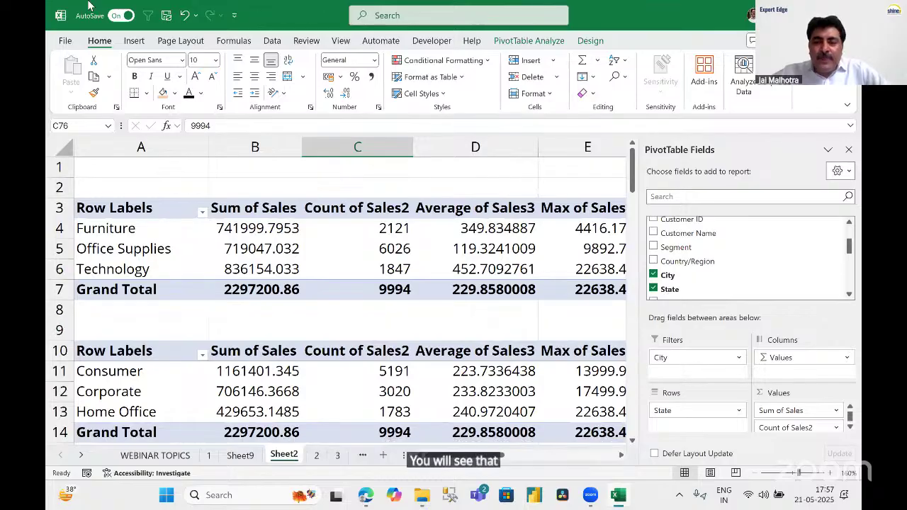
{"action": "left_click_drag", "start_coordinate": [134, 184], "coordinate": [148, 172]}
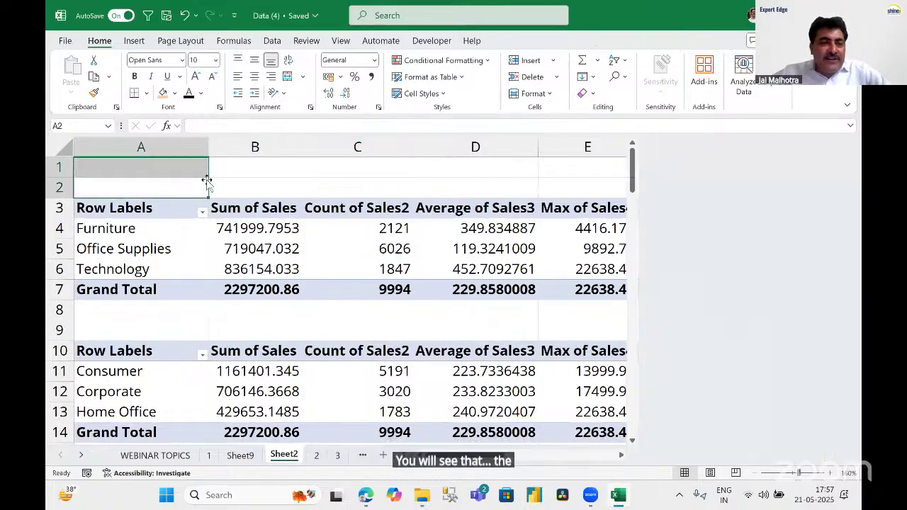
{"action": "left_click", "coordinate": [305, 195]}
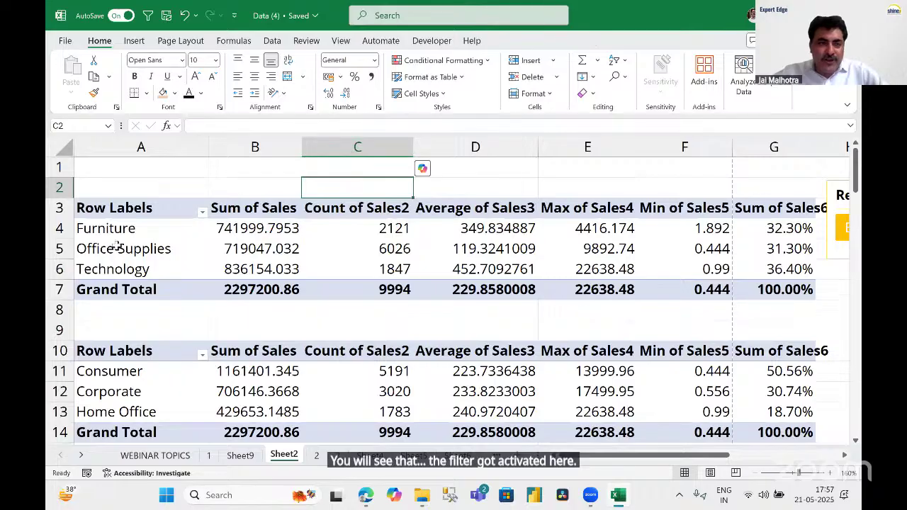
{"action": "left_click", "coordinate": [117, 248]}
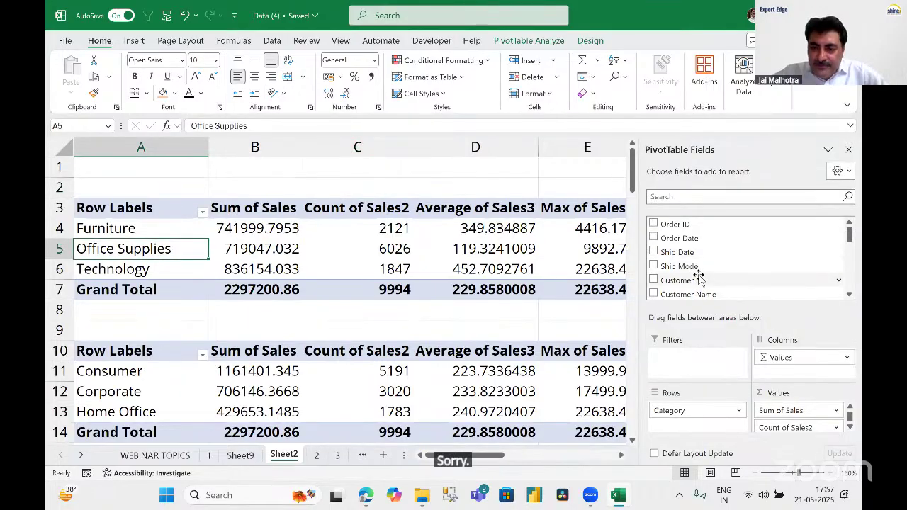
{"action": "scroll", "coordinate": [698, 277], "scroll_direction": "down", "scroll_amount": 2}
{"action": "left_click_drag", "start_coordinate": [691, 275], "coordinate": [687, 358]}
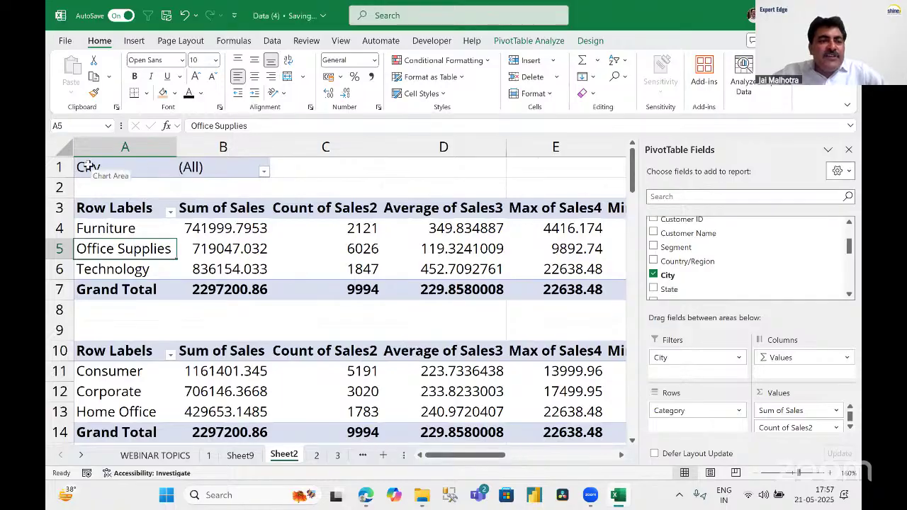
{"action": "mouse_move", "coordinate": [59, 152]}
{"action": "left_mouse_down"}
{"action": "mouse_move", "coordinate": [210, 187]}
{"action": "mouse_move", "coordinate": [304, 186]}
{"action": "left_mouse_up"}
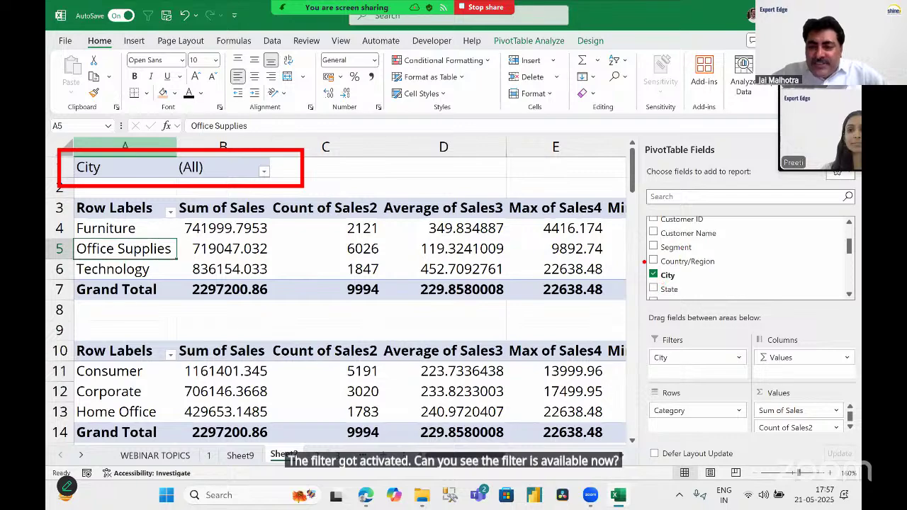
{"action": "mouse_move", "coordinate": [642, 261]}
{"action": "left_mouse_down"}
{"action": "mouse_move", "coordinate": [663, 287]}
{"action": "mouse_move", "coordinate": [687, 286]}
{"action": "left_mouse_up"}
{"action": "mouse_move", "coordinate": [644, 337]}
{"action": "left_mouse_down"}
{"action": "mouse_move", "coordinate": [655, 368]}
{"action": "mouse_move", "coordinate": [736, 402]}
{"action": "mouse_move", "coordinate": [759, 389]}
{"action": "left_mouse_up"}
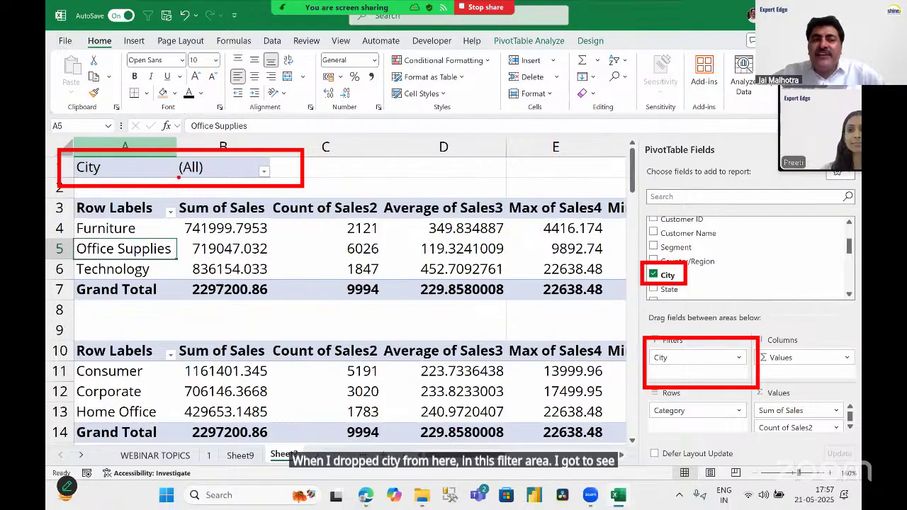
{"action": "mouse_move", "coordinate": [58, 206]}
{"action": "left_mouse_down"}
{"action": "mouse_move", "coordinate": [288, 304]}
{"action": "mouse_move", "coordinate": [633, 306]}
{"action": "left_mouse_up"}
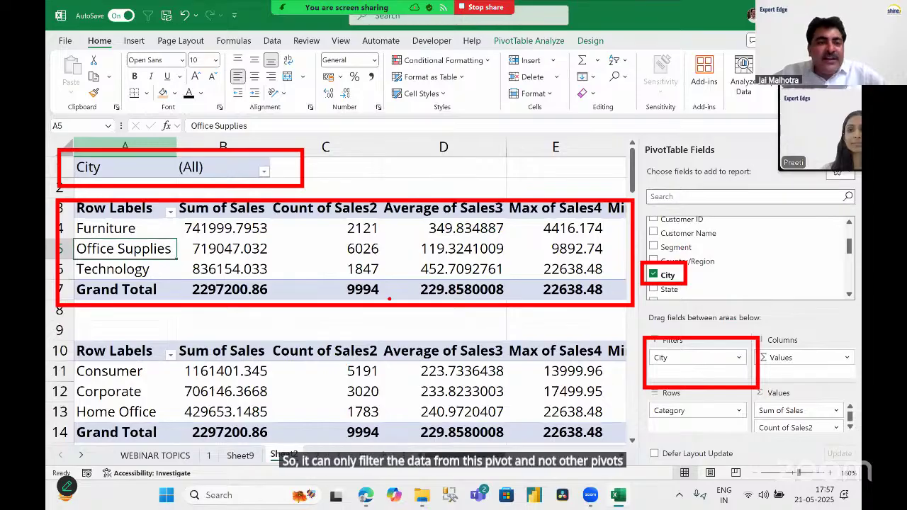
Open the list of cities in the City filter cell B1.
{"action": "key", "text": "ctrl+Home"}
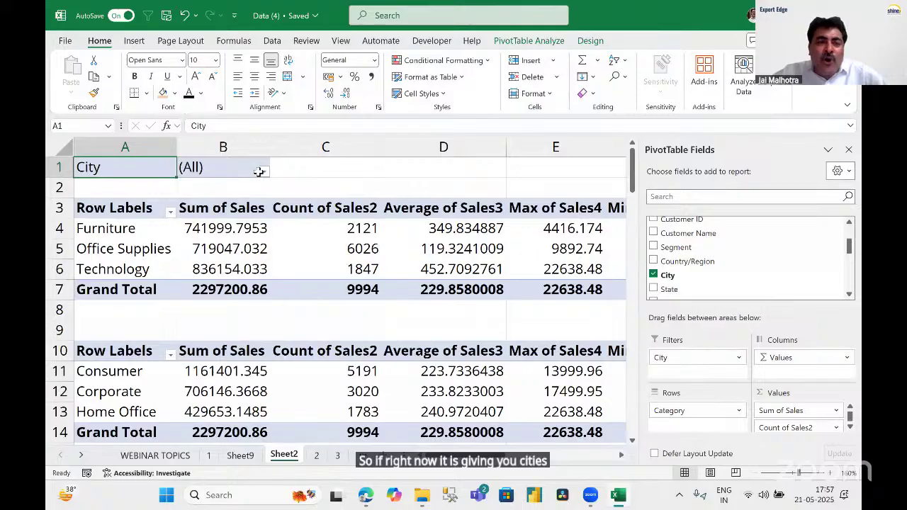
{"action": "left_click", "coordinate": [216, 170]}
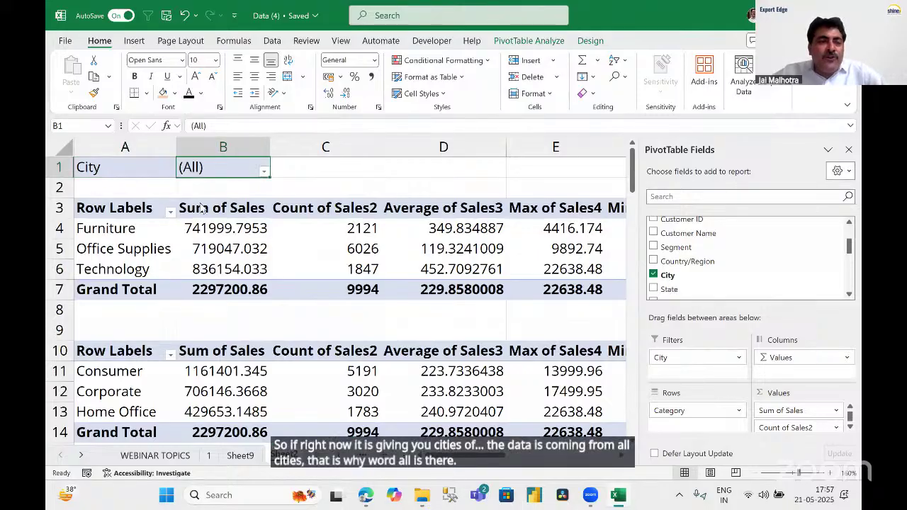
{"action": "key", "text": "alt+Down"}
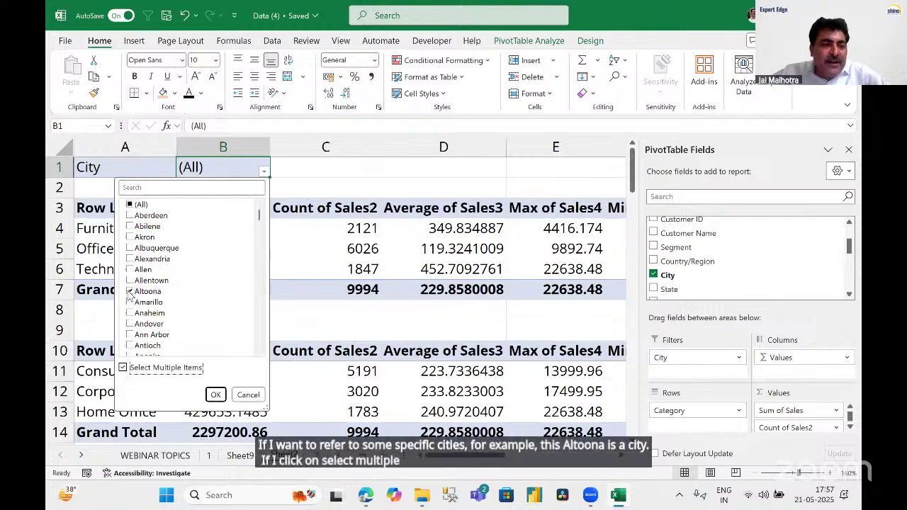
Filter City to Aberdeen, Akron, Allen and Altoona, giving (Multiple Items) and total 3066.143.
{"action": "left_click", "coordinate": [123, 367]}
{"action": "left_click", "coordinate": [130, 216]}
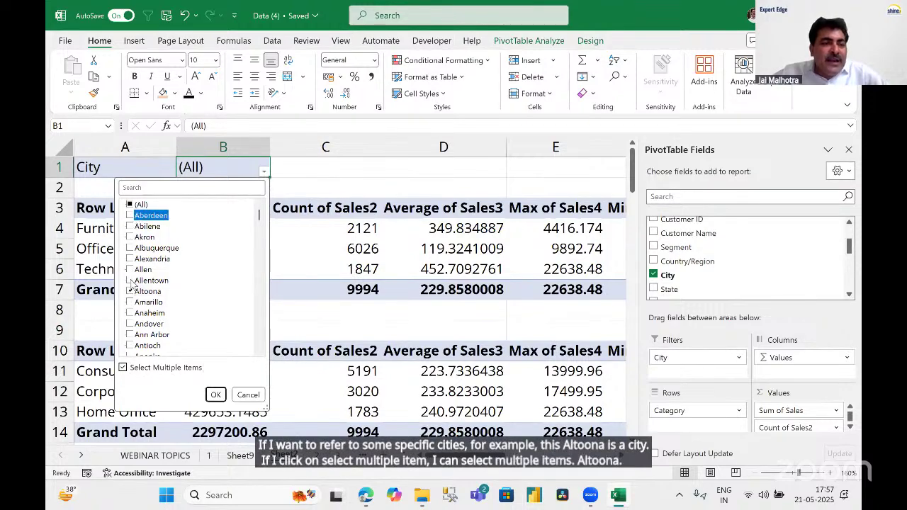
{"action": "left_click", "coordinate": [131, 270]}
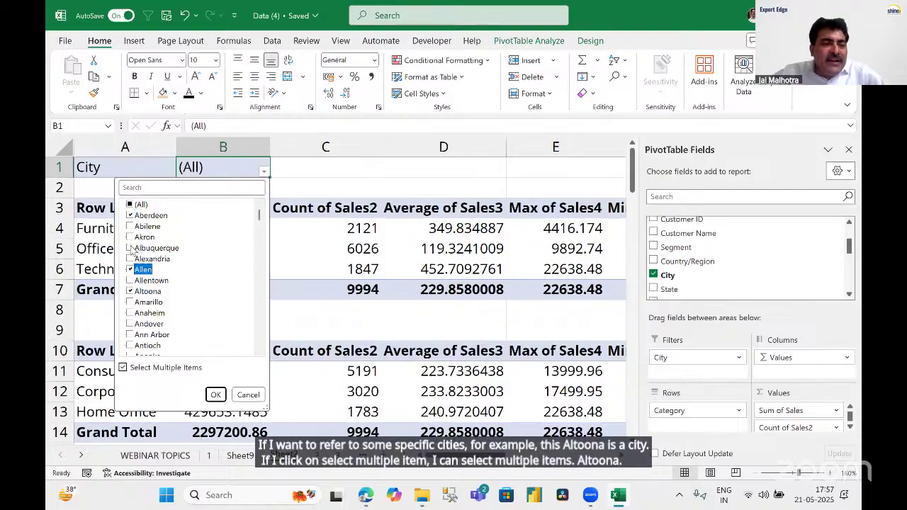
{"action": "left_click", "coordinate": [131, 237]}
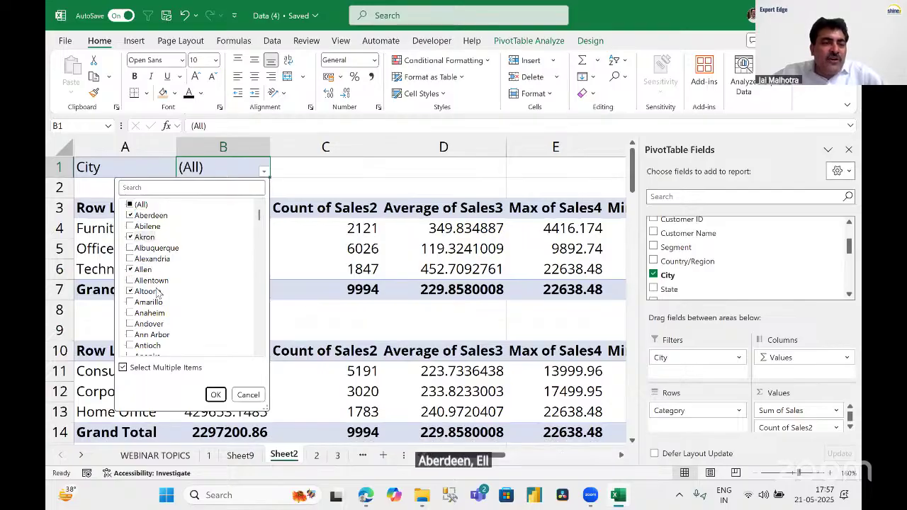
{"action": "left_click", "coordinate": [215, 395]}
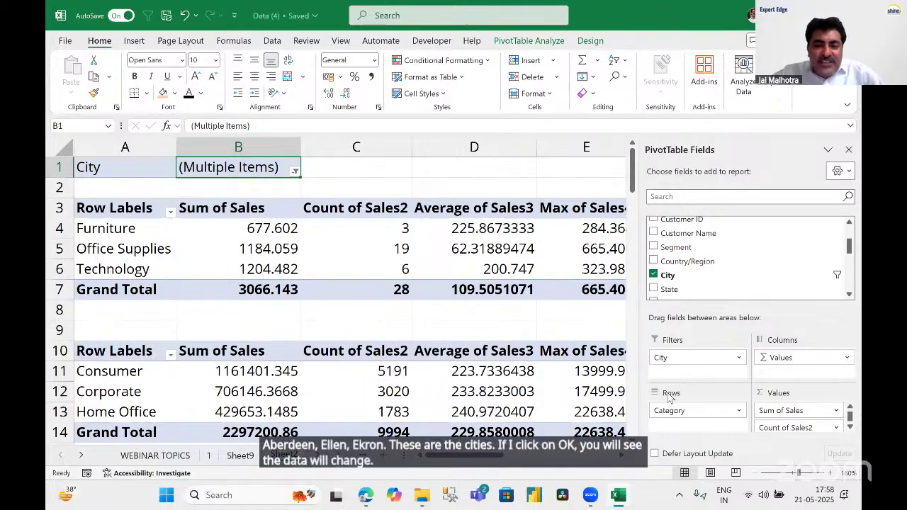
Select ranges around the filtered pivot, ending on the Technology value in D6.
{"action": "mouse_move", "coordinate": [68, 153]}
{"action": "left_mouse_down"}
{"action": "mouse_move", "coordinate": [101, 202]}
{"action": "mouse_move", "coordinate": [319, 183]}
{"action": "left_mouse_up"}
{"action": "left_click_drag", "start_coordinate": [628, 262], "coordinate": [710, 287]}
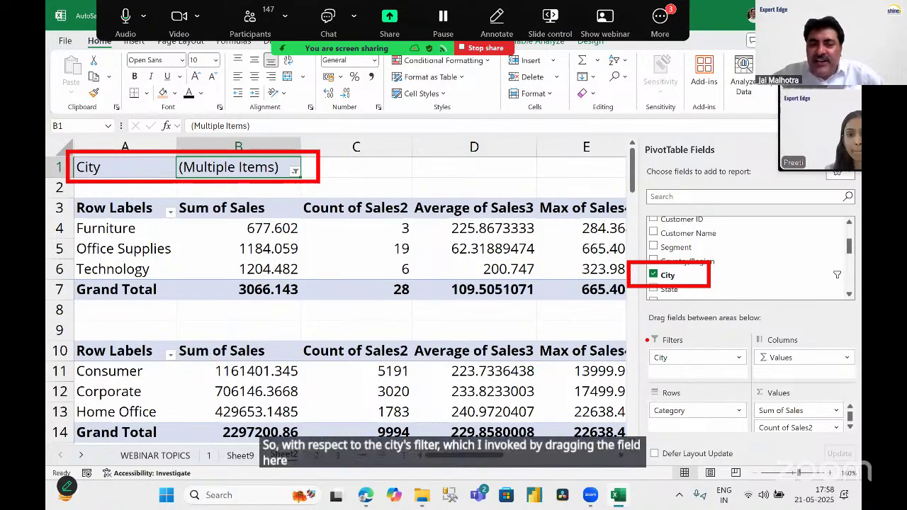
{"action": "left_click_drag", "start_coordinate": [647, 340], "coordinate": [758, 386]}
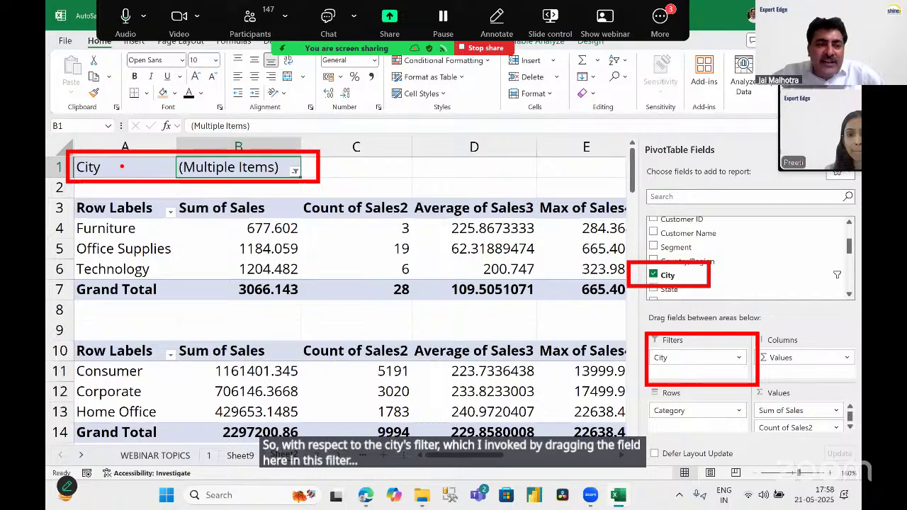
{"action": "mouse_move", "coordinate": [171, 148]}
{"action": "left_mouse_down"}
{"action": "mouse_move", "coordinate": [292, 197]}
{"action": "mouse_move", "coordinate": [334, 182]}
{"action": "left_mouse_up"}
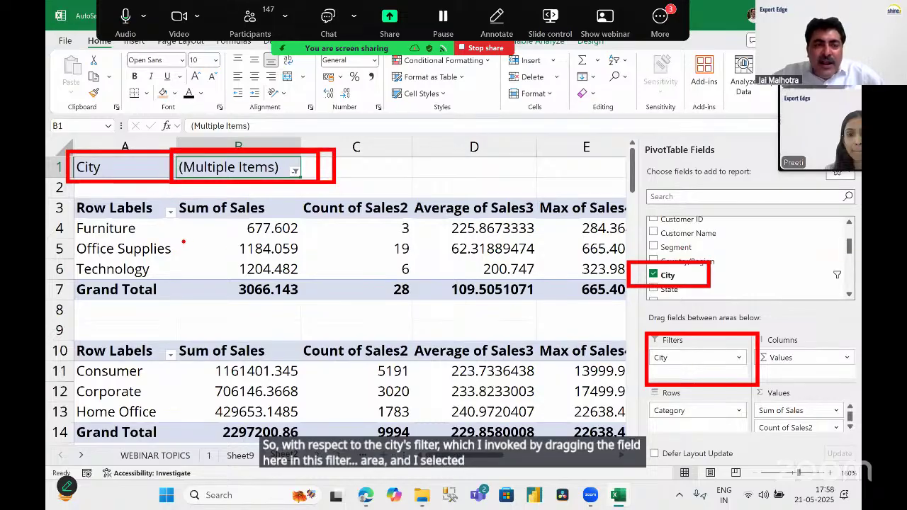
{"action": "mouse_move", "coordinate": [56, 272]}
{"action": "left_mouse_down"}
{"action": "mouse_move", "coordinate": [142, 331]}
{"action": "mouse_move", "coordinate": [343, 319]}
{"action": "left_mouse_up"}
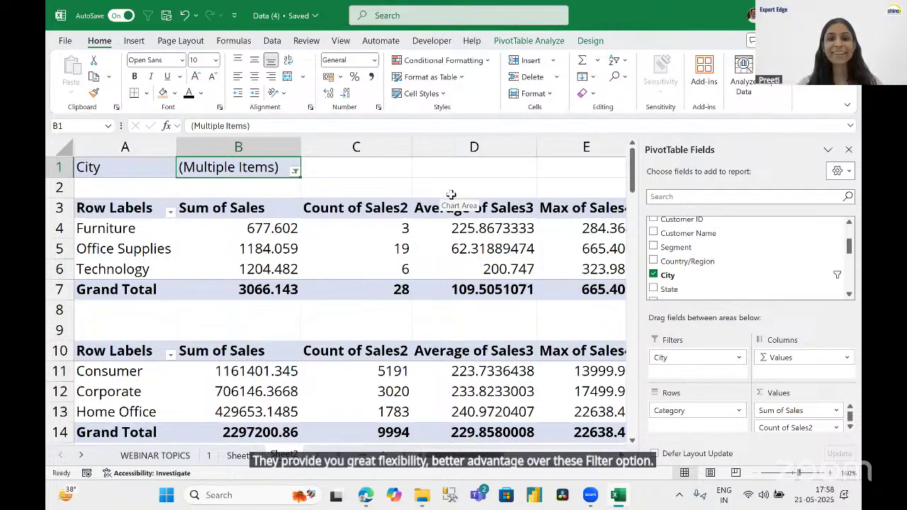
{"action": "left_click", "coordinate": [410, 186]}
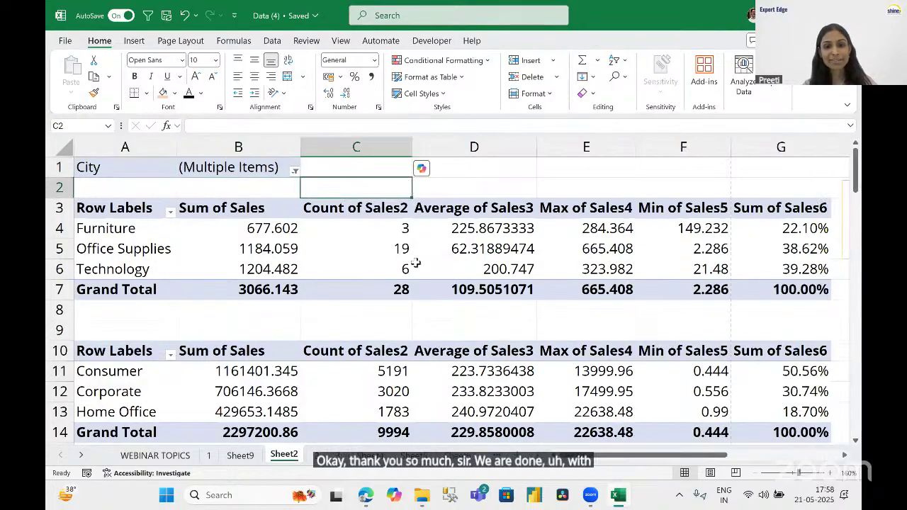
{"action": "left_click", "coordinate": [416, 263]}
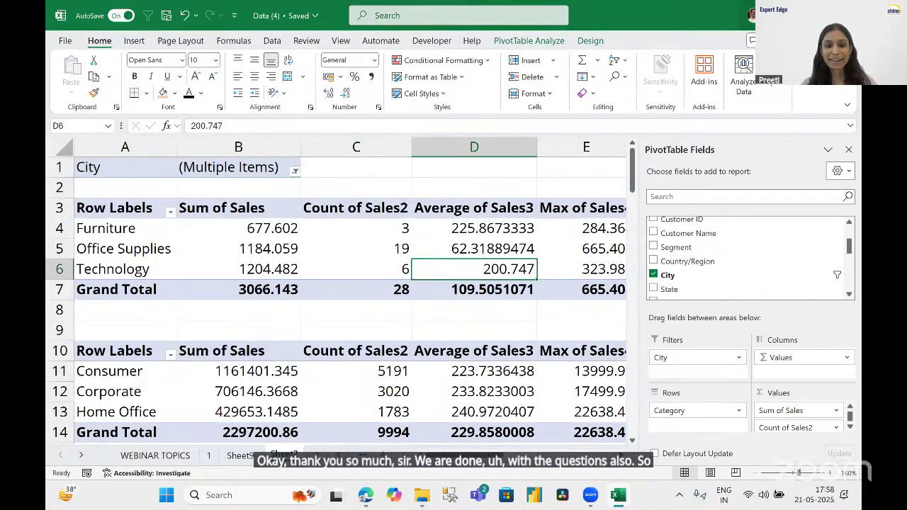